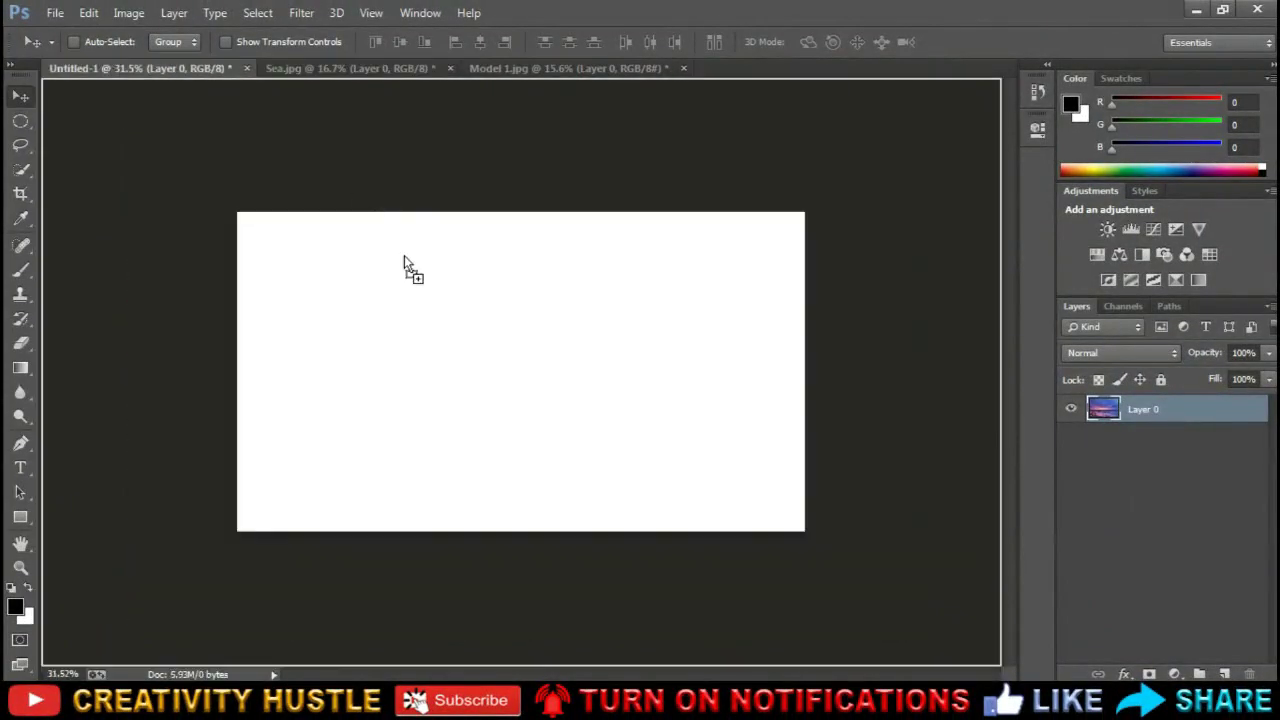
Copy Sea.jpg into Untitled-1 as Layer 1 and free-transform it to fill the canvas
{"action": "left_click_drag", "start_coordinate": [104, 57], "coordinate": [515, 297]}
{"action": "key", "text": "ctrl+t"}
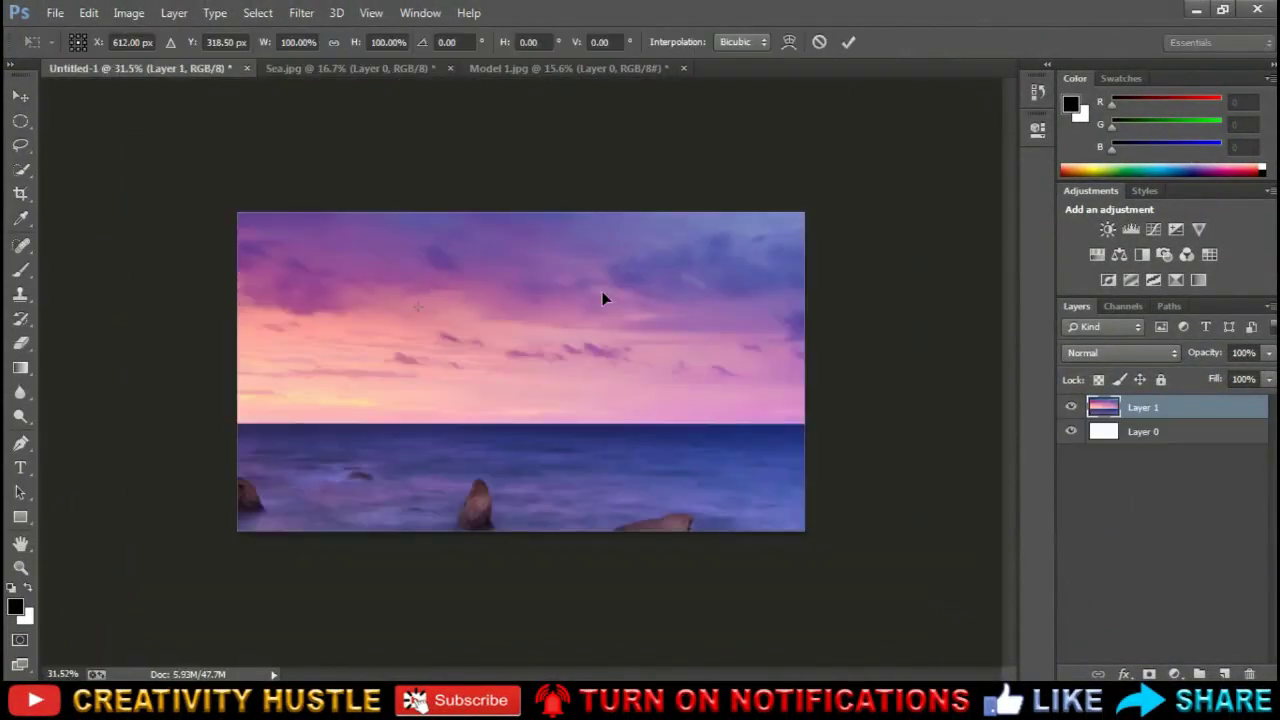
{"action": "scroll", "coordinate": [602, 291], "scroll_direction": "down", "scroll_amount": 3}
{"action": "left_click_drag", "start_coordinate": [551, 372], "coordinate": [562, 356]}
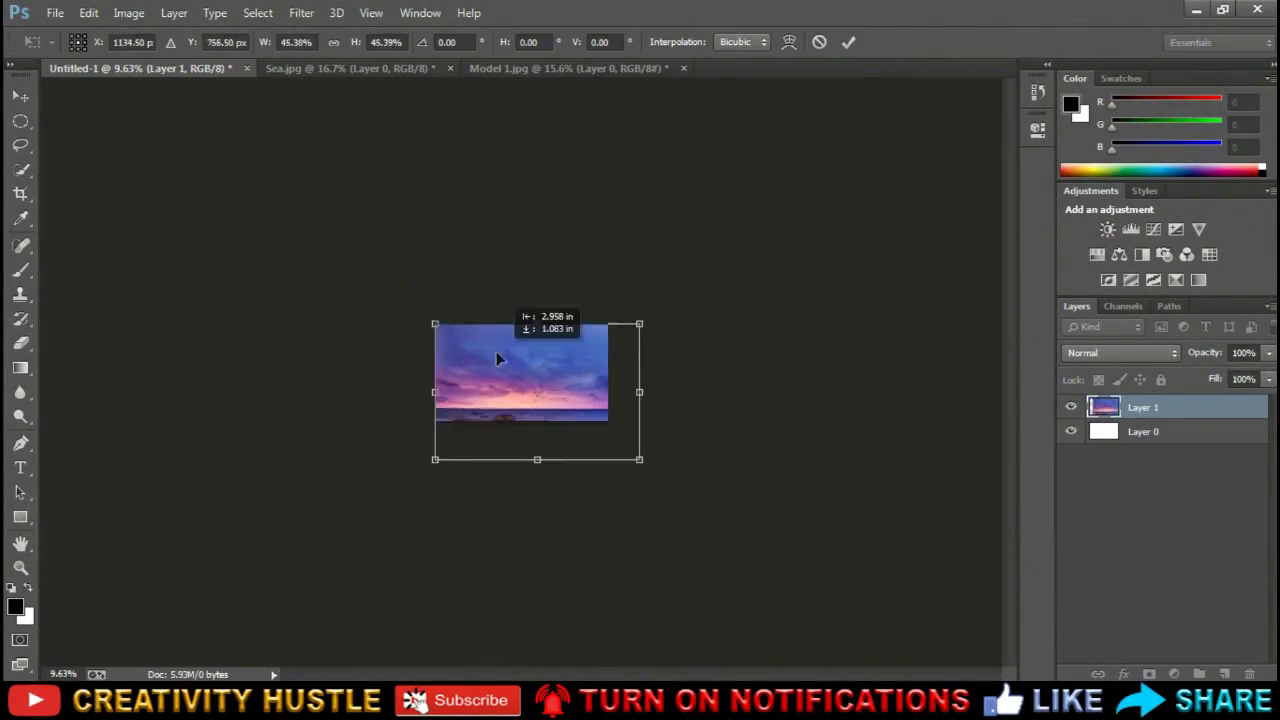
{"action": "scroll", "coordinate": [497, 357], "scroll_direction": "up", "scroll_amount": 2}
{"action": "scroll", "coordinate": [746, 243], "scroll_direction": "up", "scroll_amount": 3}
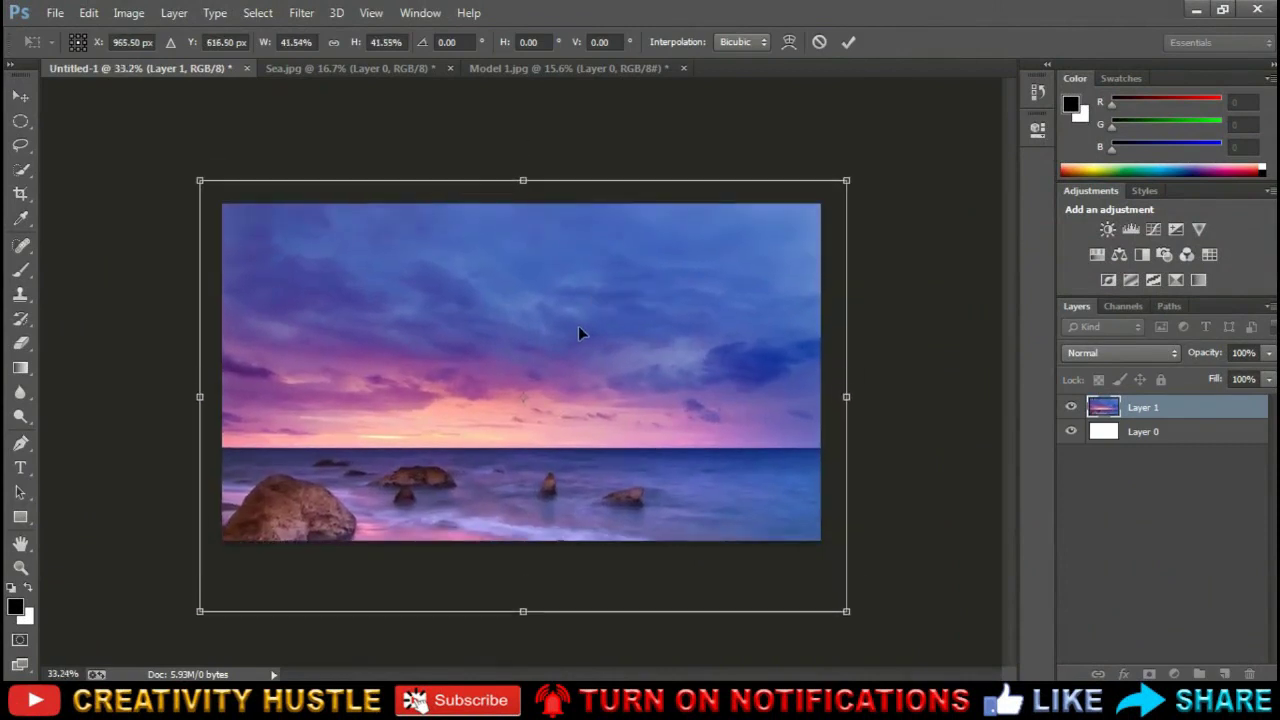
{"action": "left_click_drag", "start_coordinate": [578, 326], "coordinate": [578, 325]}
{"action": "key", "text": "Return"}
{"action": "scroll", "coordinate": [785, 428], "scroll_direction": "up", "scroll_amount": 1}
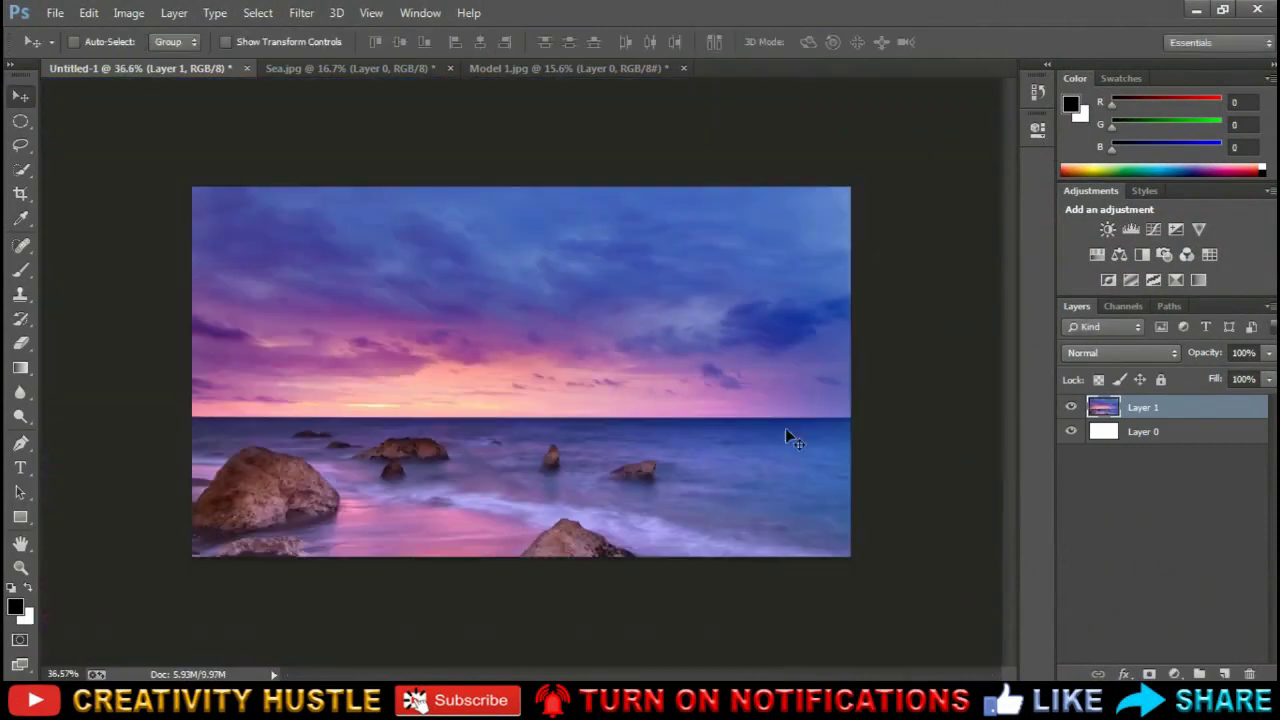
{"action": "left_click", "coordinate": [381, 66]}
Close Sea.jpg without saving and switch to Model 1.jpg
{"action": "left_click", "coordinate": [450, 68]}
{"action": "left_click", "coordinate": [666, 281]}
{"action": "left_click", "coordinate": [413, 68]}
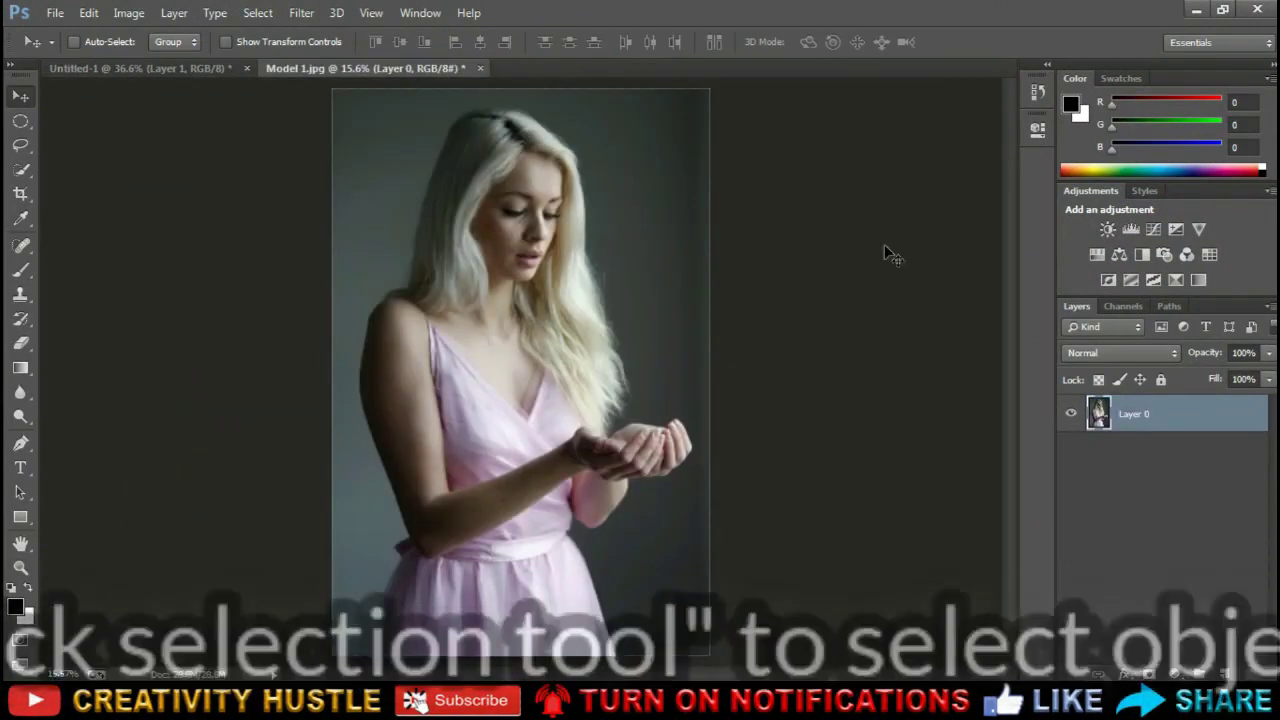
Quick-select the model's figure and add a layer mask hiding the grey backdrop
{"action": "left_click", "coordinate": [22, 169]}
{"action": "scroll", "coordinate": [484, 180], "scroll_direction": "up", "scroll_amount": 1}
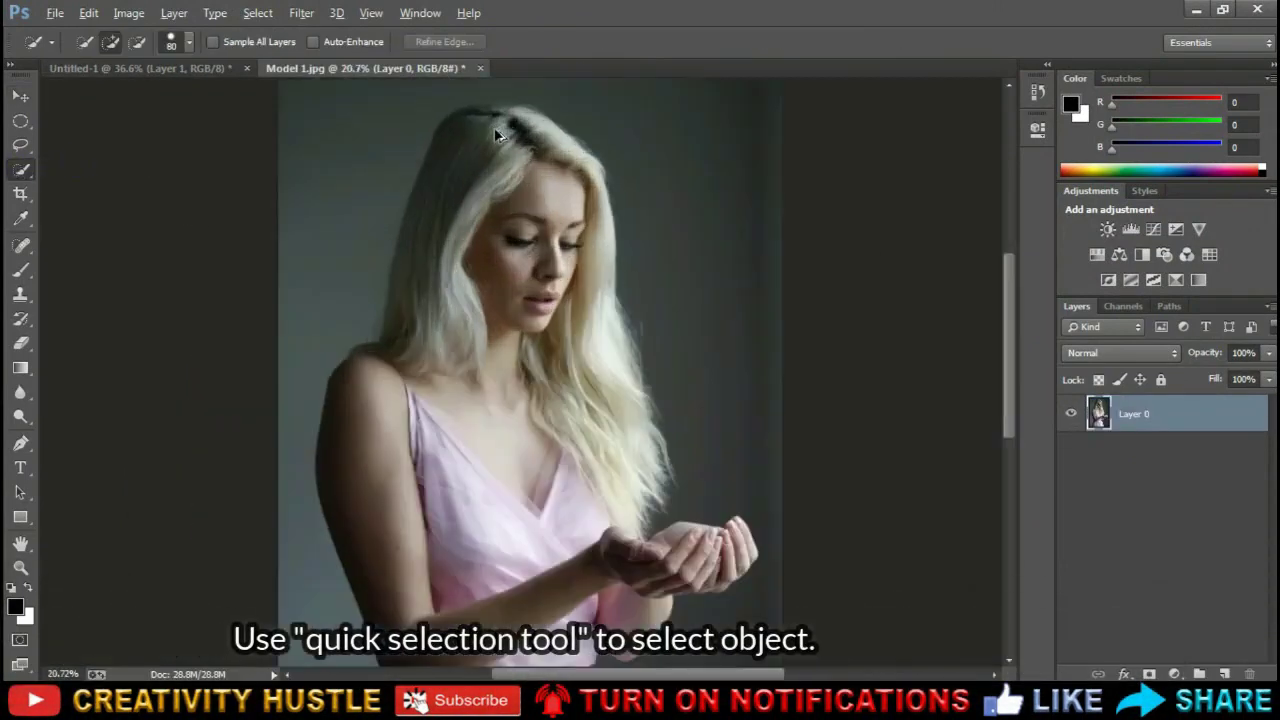
{"action": "left_click", "coordinate": [484, 180]}
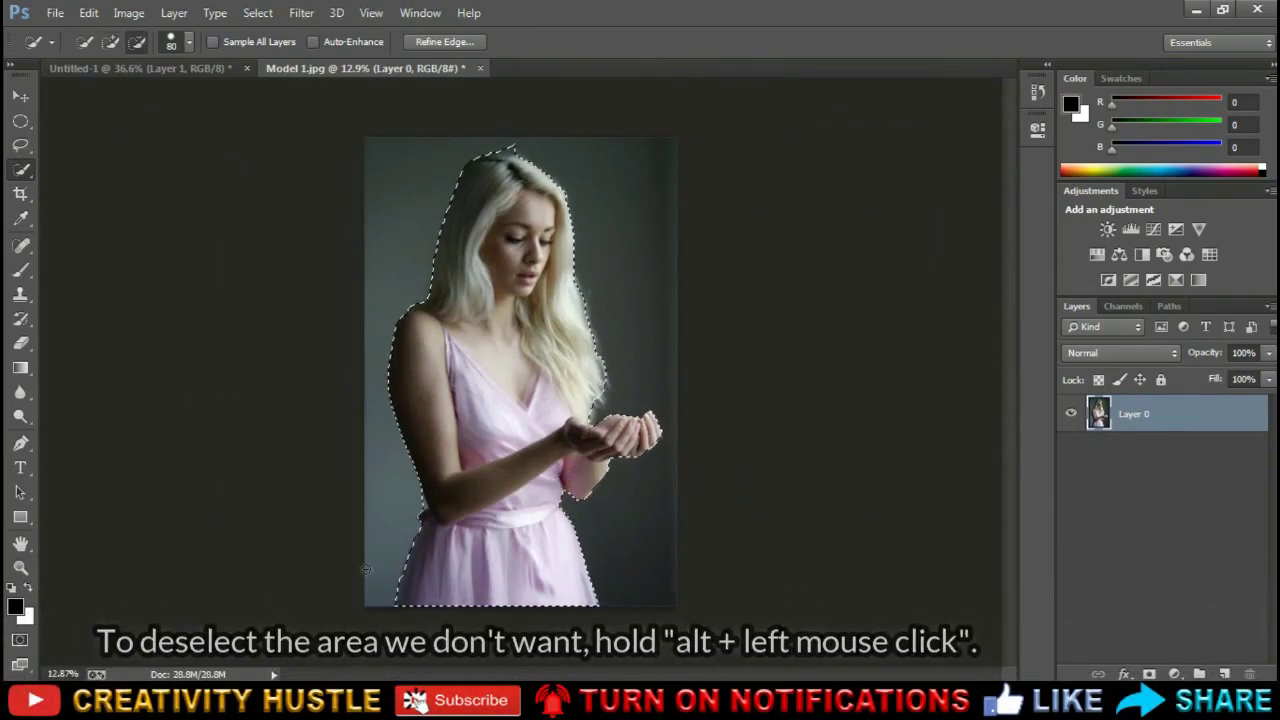
{"action": "scroll", "coordinate": [400, 420], "scroll_direction": "up", "scroll_amount": 5}
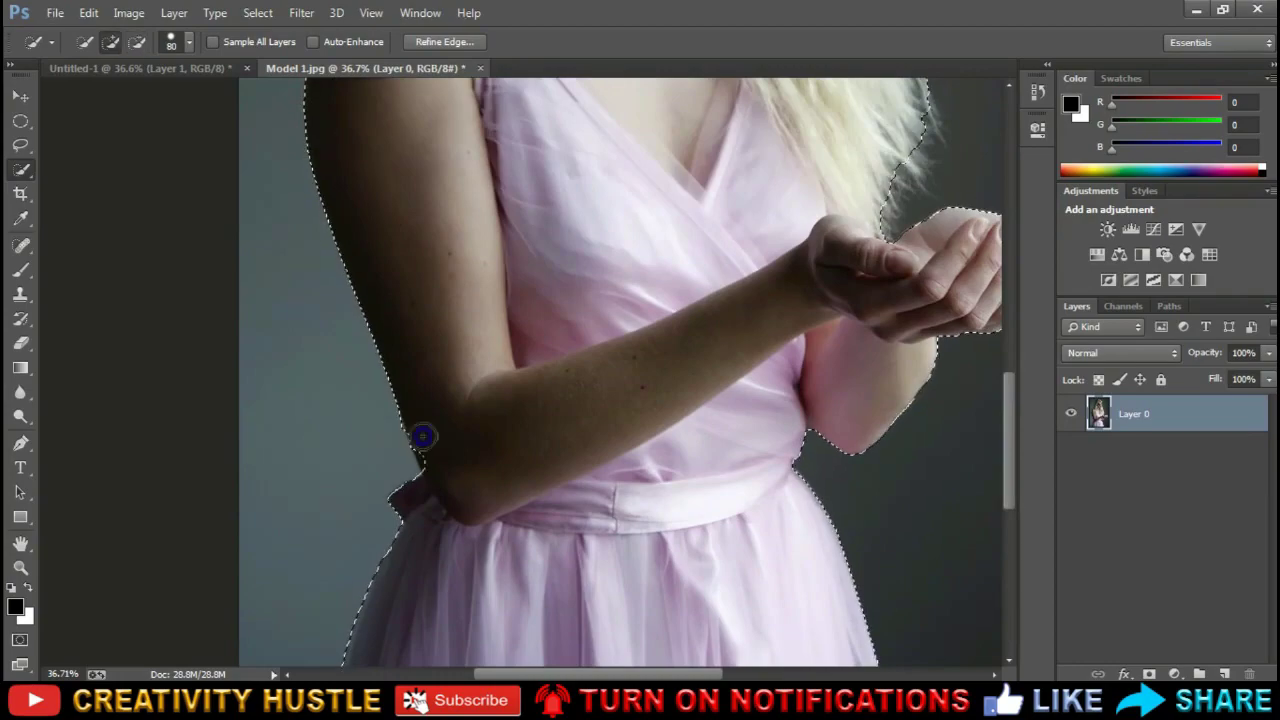
{"action": "scroll", "coordinate": [398, 497], "scroll_direction": "up", "scroll_amount": 5}
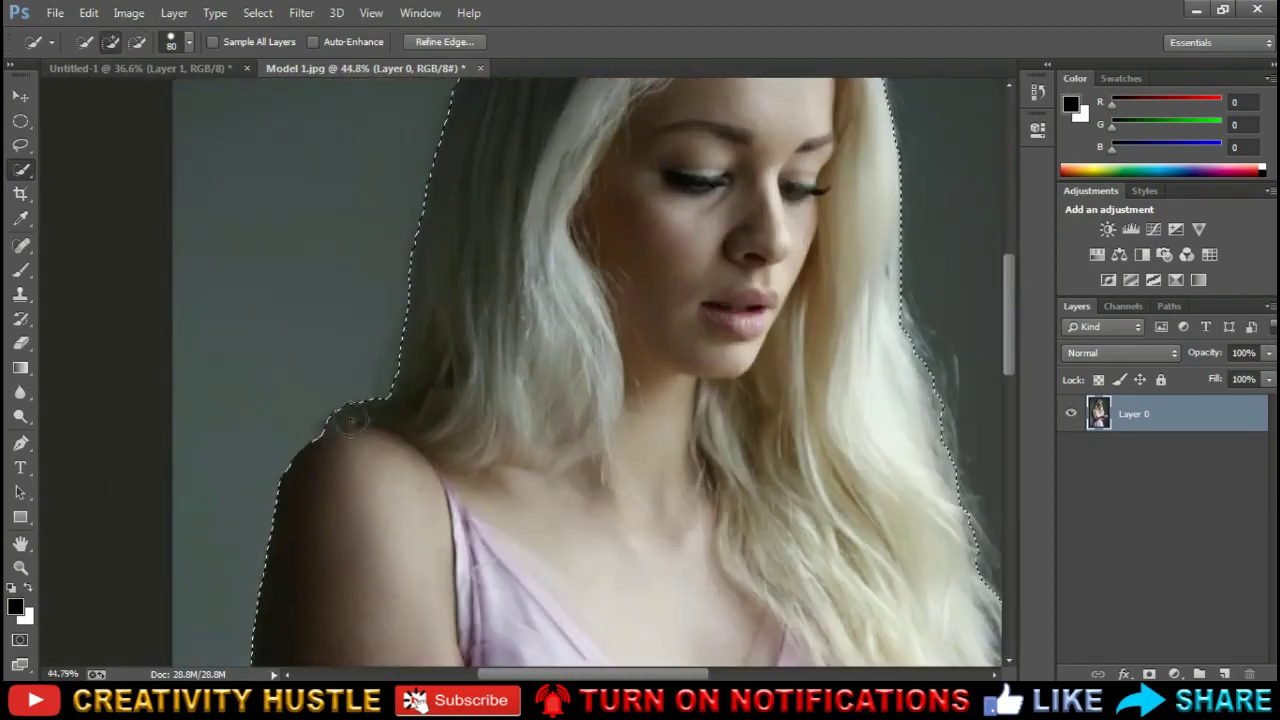
{"action": "scroll", "coordinate": [518, 340], "scroll_direction": "up", "scroll_amount": 3}
{"action": "scroll", "coordinate": [518, 340], "scroll_direction": "up", "scroll_amount": 4}
{"action": "scroll", "coordinate": [739, 299], "scroll_direction": "down", "scroll_amount": 3}
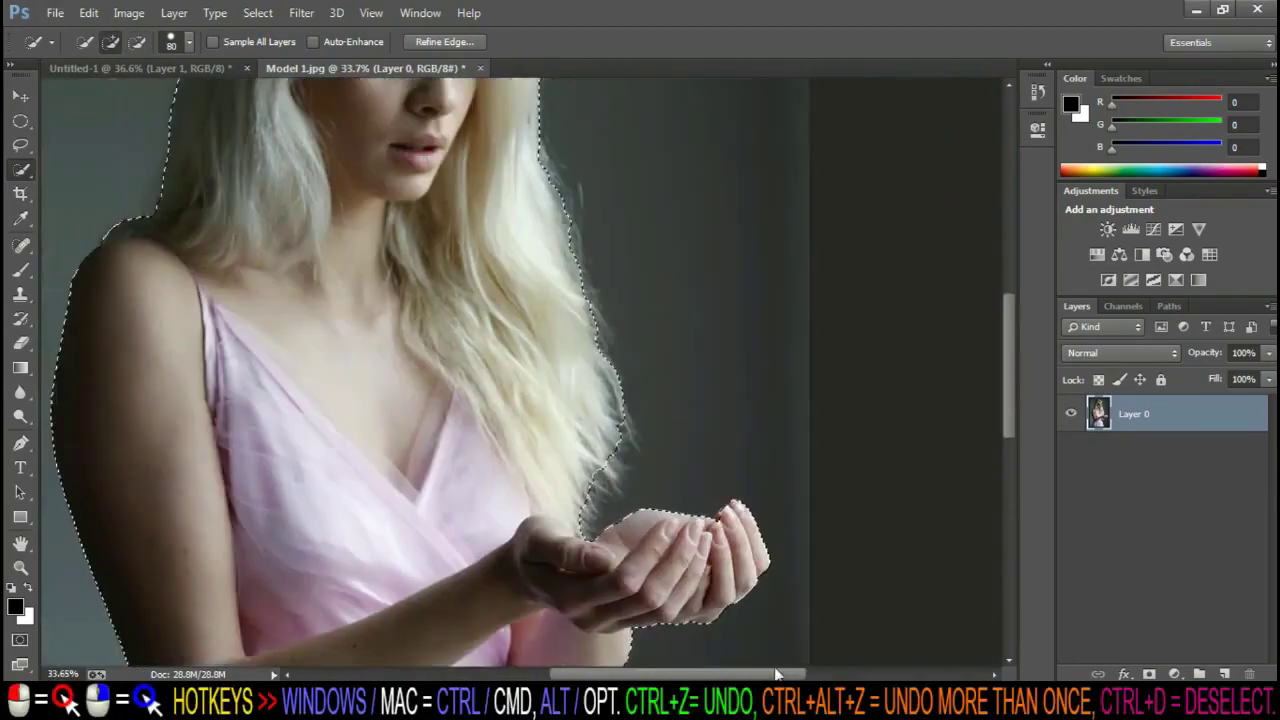
{"action": "scroll", "coordinate": [505, 519], "scroll_direction": "up", "scroll_amount": 2}
{"action": "scroll", "coordinate": [249, 271], "scroll_direction": "down", "scroll_amount": 2}
{"action": "scroll", "coordinate": [249, 271], "scroll_direction": "down", "scroll_amount": 2}
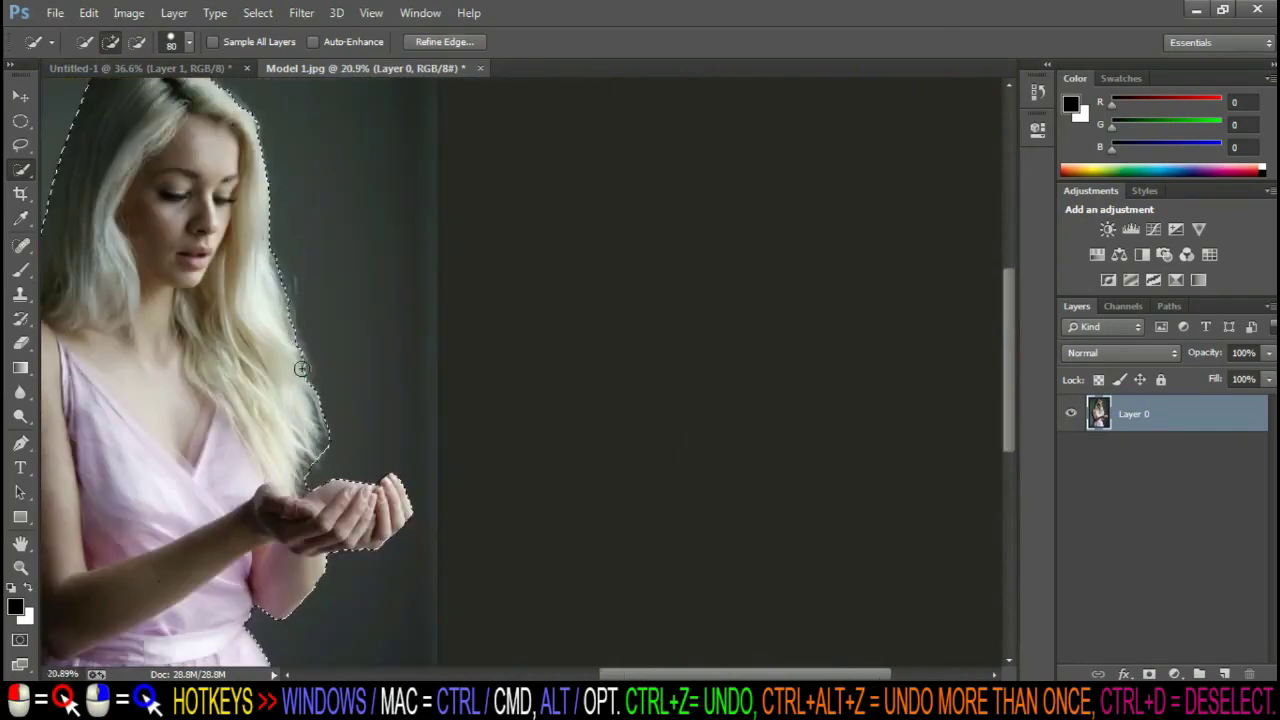
{"action": "scroll", "coordinate": [249, 271], "scroll_direction": "down", "scroll_amount": 2}
{"action": "scroll", "coordinate": [558, 266], "scroll_direction": "up", "scroll_amount": 3}
{"action": "scroll", "coordinate": [558, 266], "scroll_direction": "down", "scroll_amount": 3}
{"action": "scroll", "coordinate": [545, 360], "scroll_direction": "down", "scroll_amount": 3}
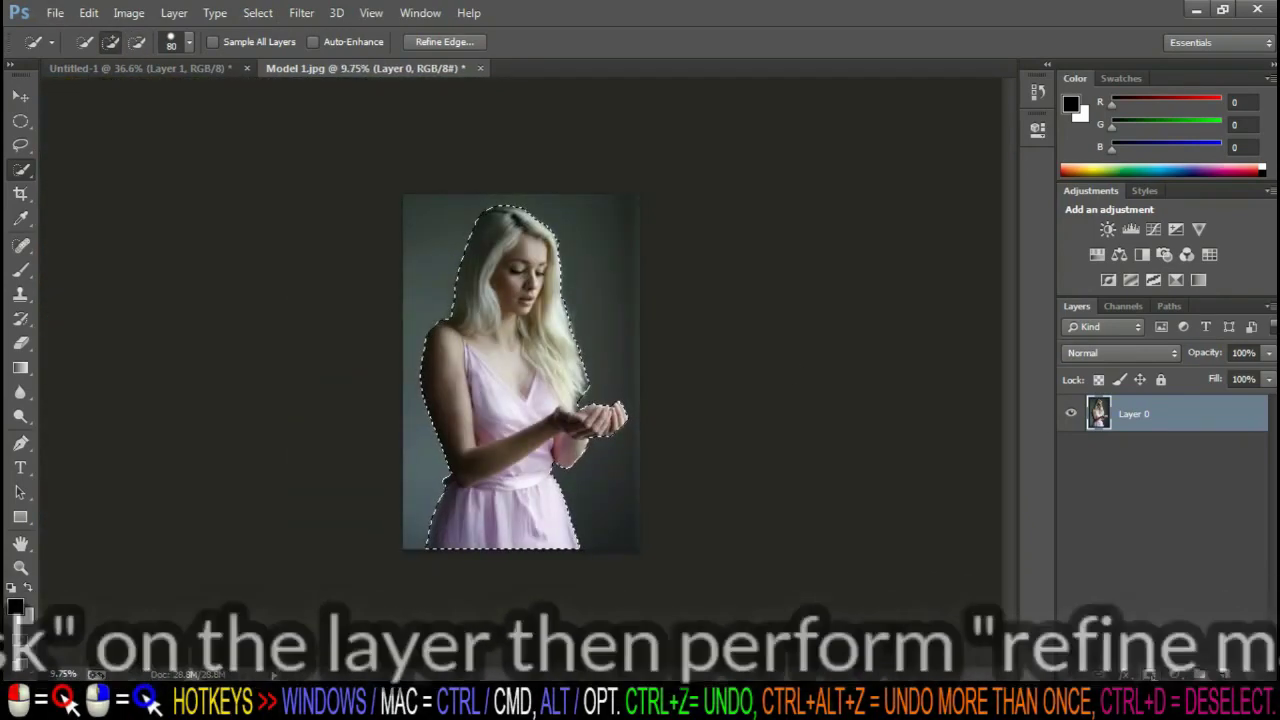
{"action": "left_click", "coordinate": [1149, 675]}
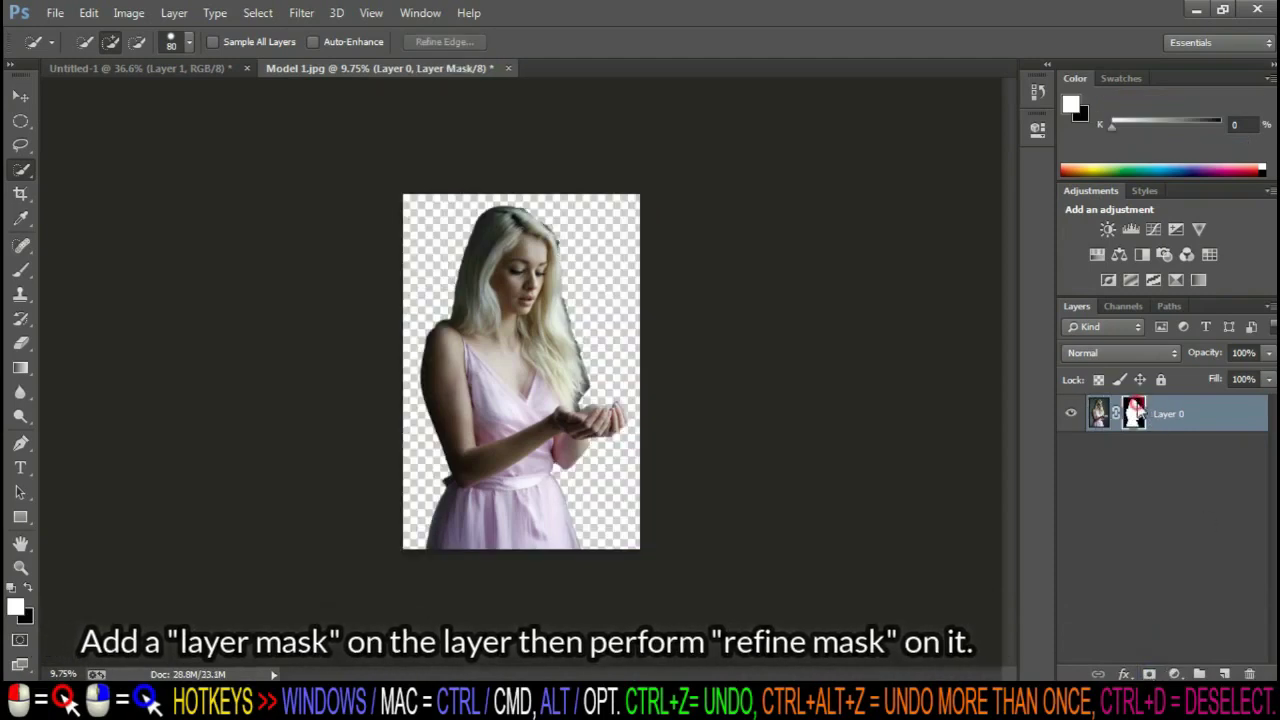
Refine Layer 0's mask with Smart Radius, hair-edge brushing and raised Smooth
{"action": "right_click", "coordinate": [1136, 405]}
{"action": "left_click", "coordinate": [1110, 562]}
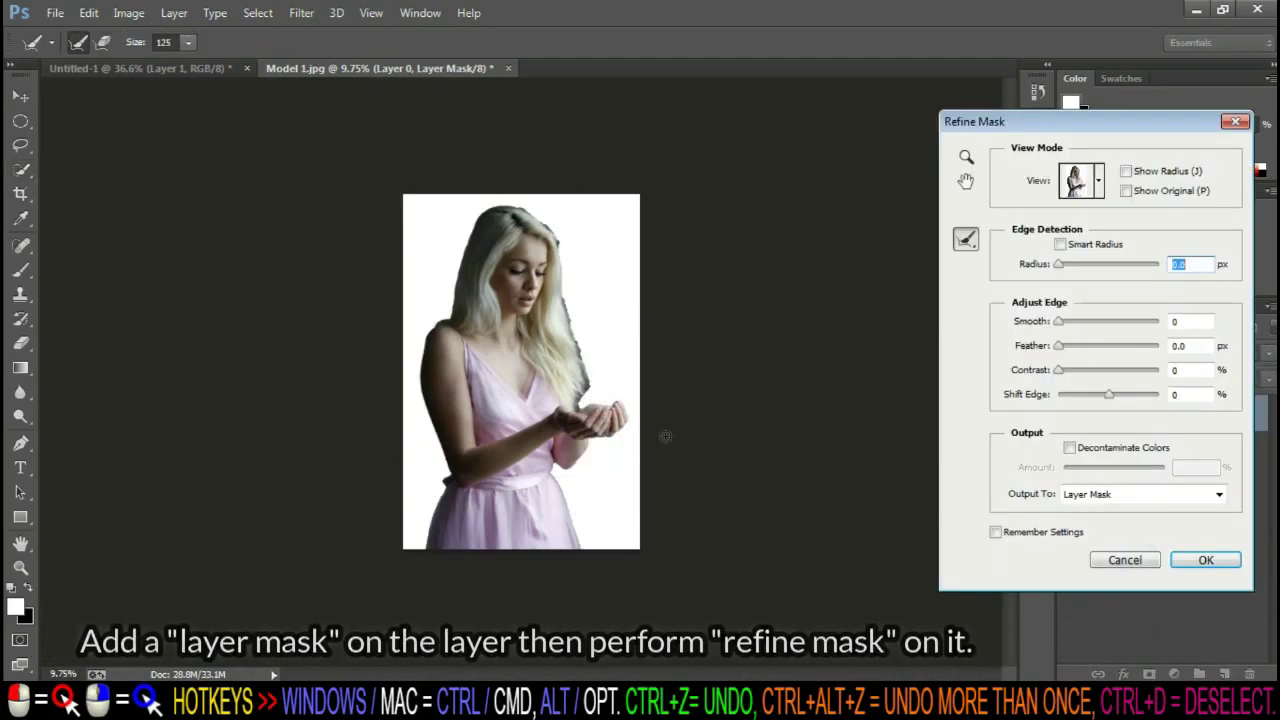
{"action": "left_click", "coordinate": [1060, 244]}
{"action": "scroll", "coordinate": [603, 224], "scroll_direction": "up", "scroll_amount": 2}
{"action": "scroll", "coordinate": [537, 230], "scroll_direction": "up", "scroll_amount": 2}
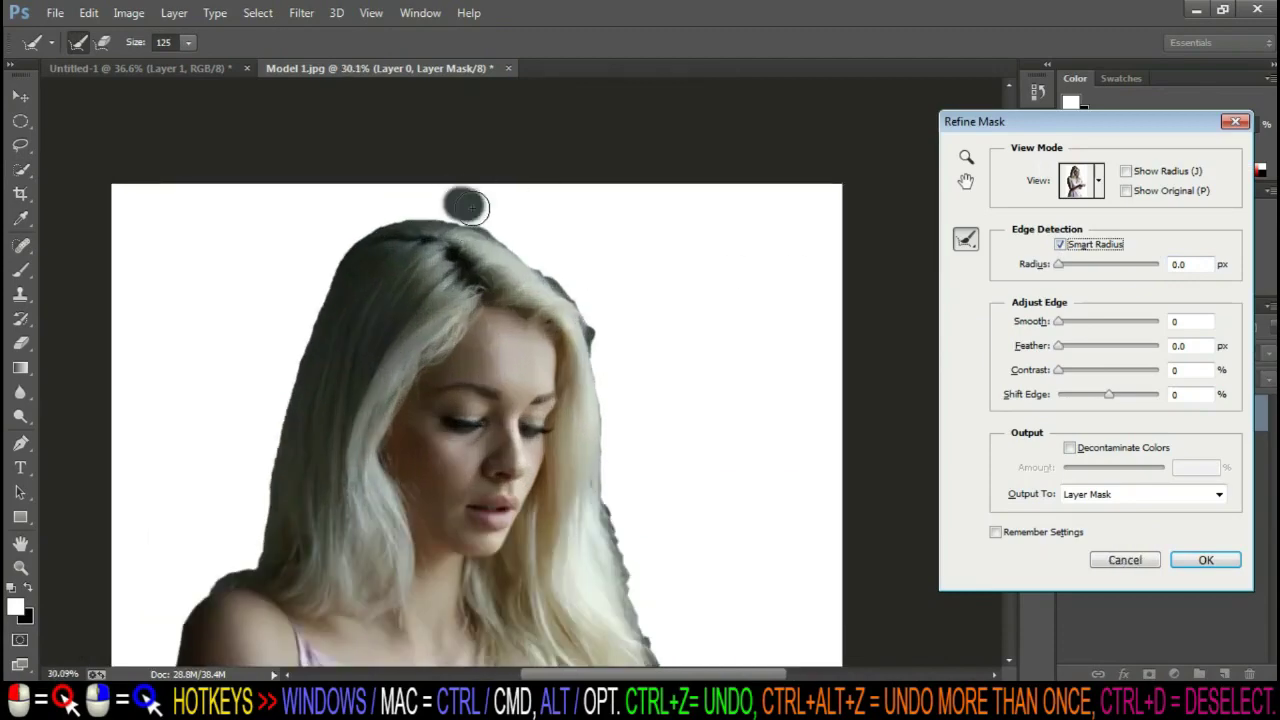
{"action": "left_click_drag", "start_coordinate": [604, 360], "coordinate": [606, 362]}
{"action": "scroll", "coordinate": [506, 214], "scroll_direction": "down", "scroll_amount": 2}
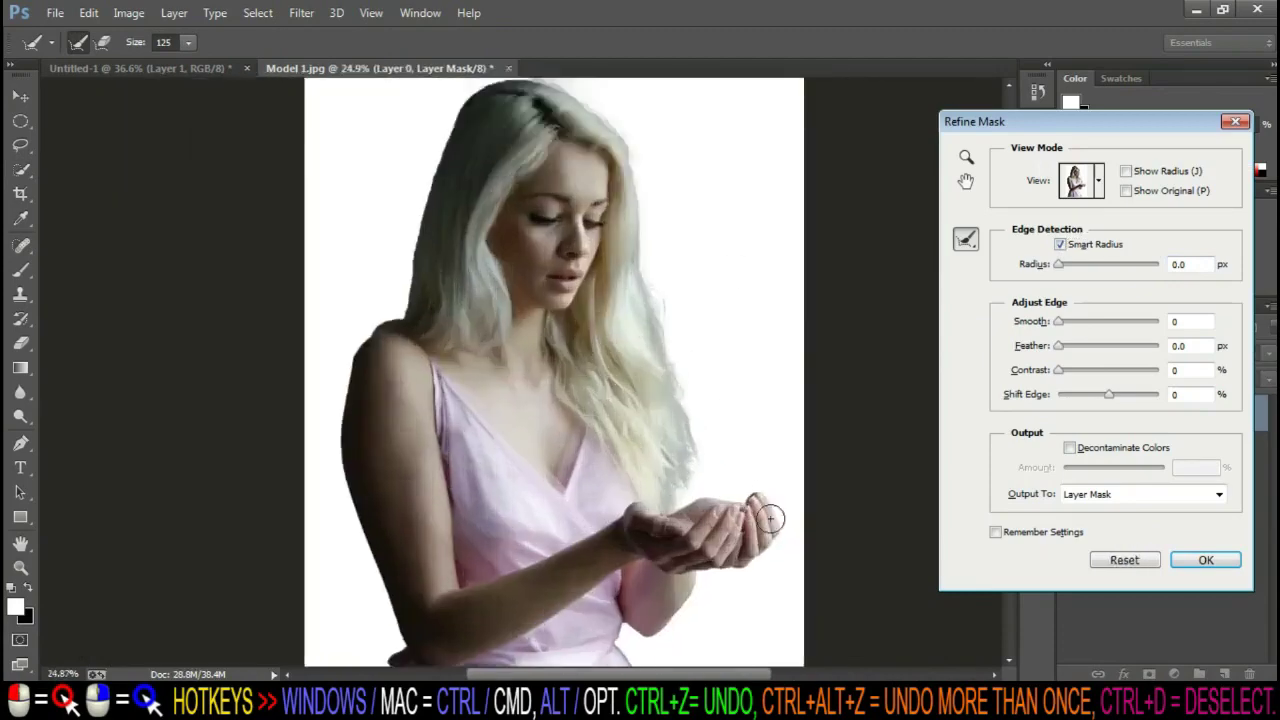
{"action": "scroll", "coordinate": [364, 285], "scroll_direction": "up", "scroll_amount": 2}
{"action": "scroll", "coordinate": [396, 341], "scroll_direction": "down", "scroll_amount": 3}
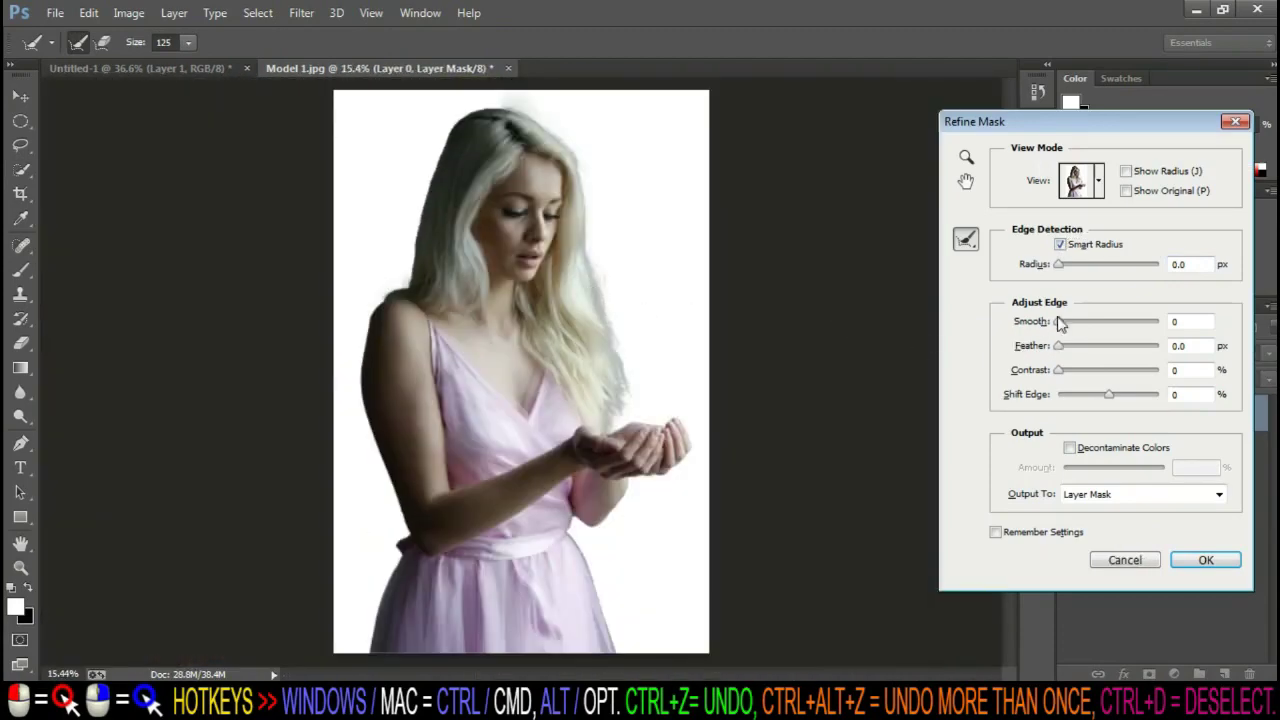
{"action": "left_click", "coordinate": [1180, 565]}
{"action": "scroll", "coordinate": [653, 166], "scroll_direction": "up", "scroll_amount": 4}
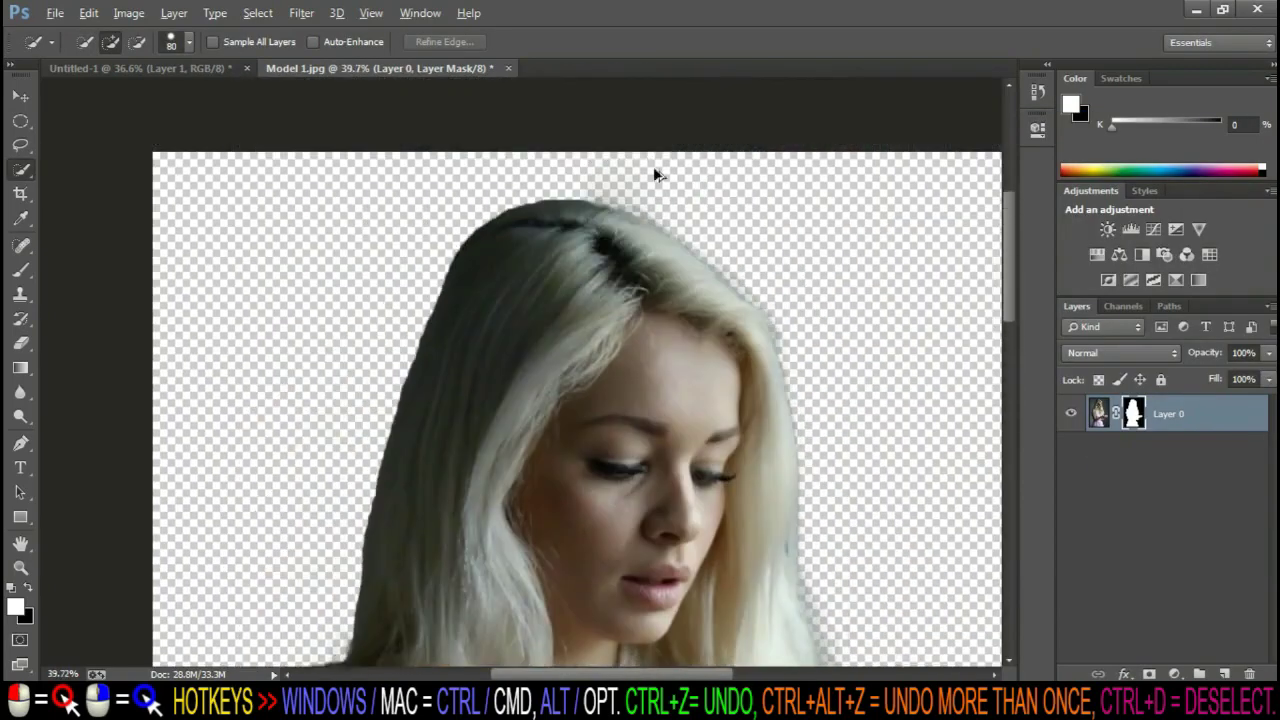
{"action": "scroll", "coordinate": [657, 174], "scroll_direction": "down", "scroll_amount": 3}
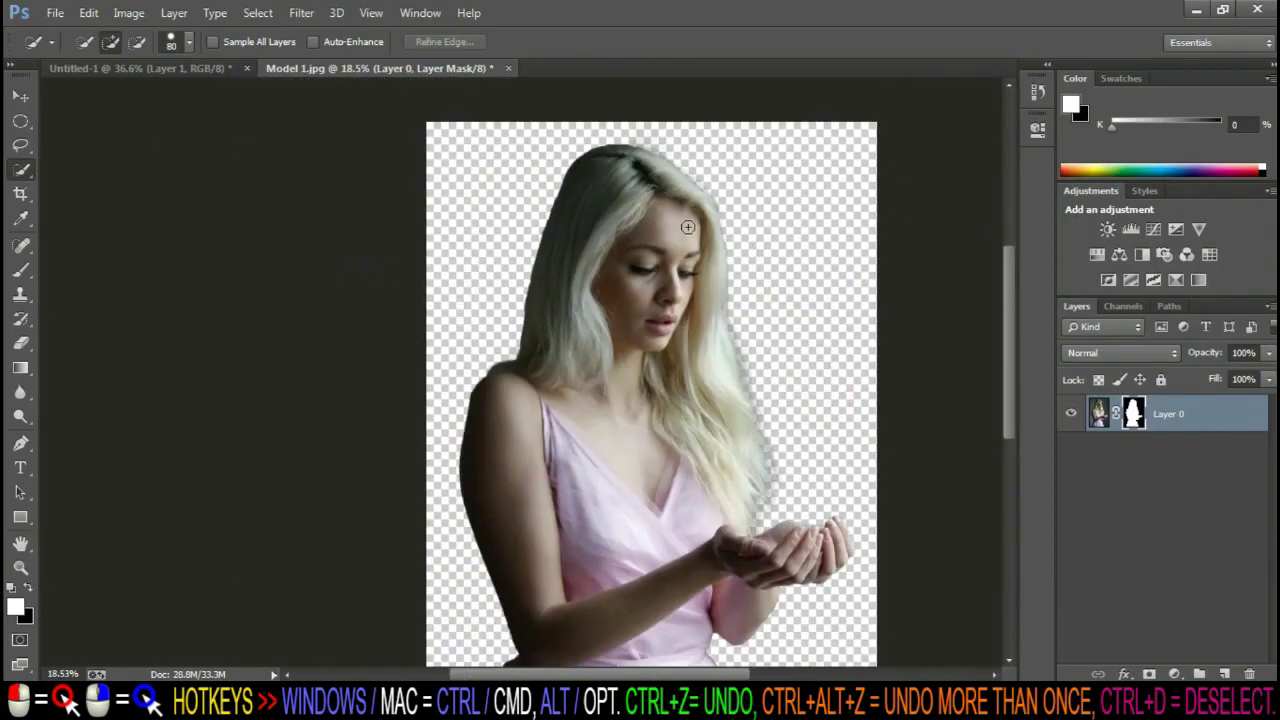
Drag the cut-out model into the beach document, scaled to about a quarter and centred
{"action": "key", "text": "v"}
{"action": "mouse_move", "coordinate": [689, 231]}
{"action": "left_mouse_down"}
{"action": "mouse_move", "coordinate": [572, 271]}
{"action": "mouse_move", "coordinate": [587, 406]}
{"action": "left_mouse_up"}
{"action": "key", "text": "ctrl+t"}
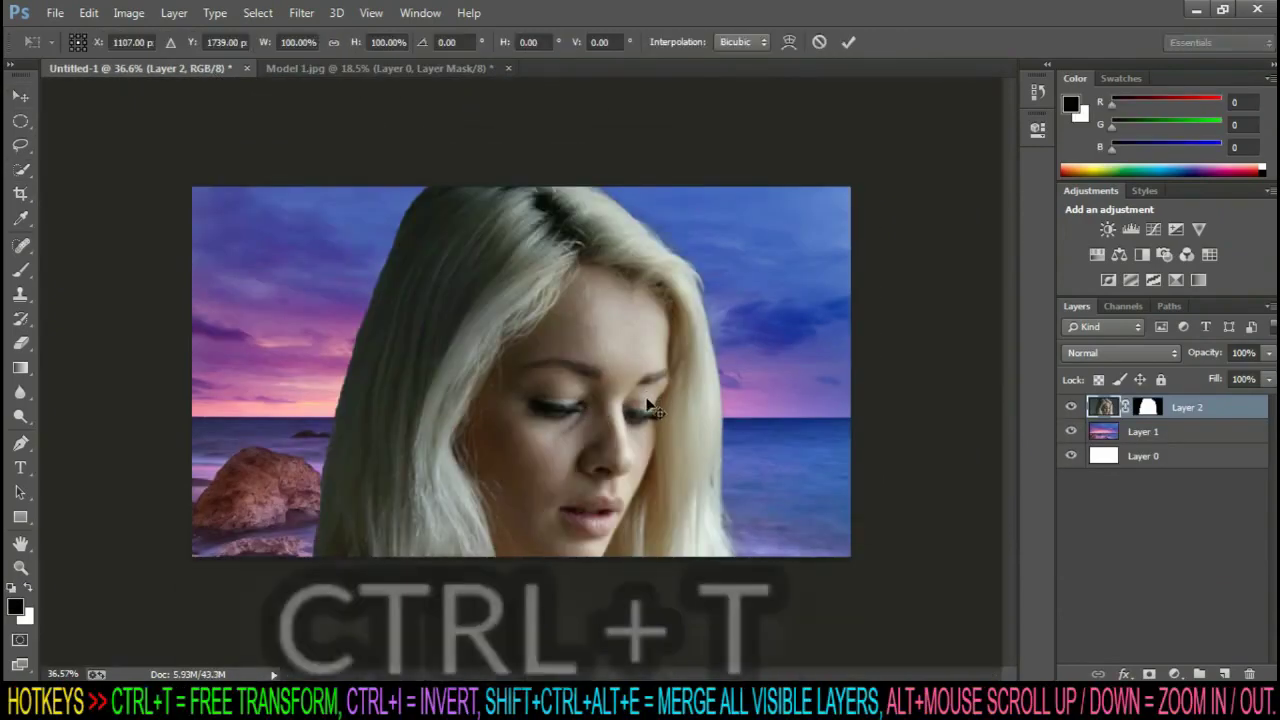
{"action": "scroll", "coordinate": [665, 405], "scroll_direction": "down", "scroll_amount": 1}
{"action": "scroll", "coordinate": [665, 405], "scroll_direction": "down", "scroll_amount": 3}
{"action": "left_click_drag", "start_coordinate": [677, 296], "coordinate": [543, 430]}
{"action": "scroll", "coordinate": [543, 430], "scroll_direction": "up", "scroll_amount": 4}
{"action": "right_click", "coordinate": [606, 129]}
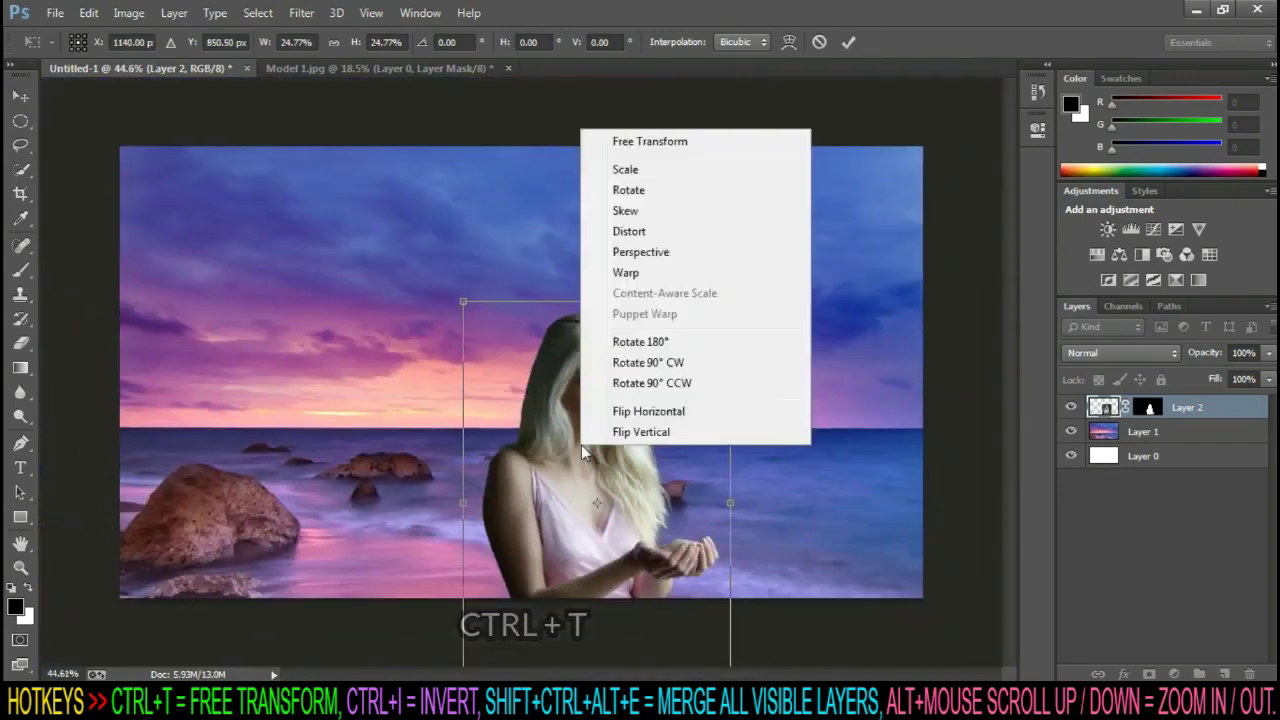
{"action": "left_click_drag", "start_coordinate": [620, 300], "coordinate": [590, 297]}
{"action": "key", "text": "Return"}
Re-check the sea layer's transform and nudge the model slightly left
{"action": "left_click", "coordinate": [1143, 431]}
{"action": "key", "text": "ctrl+t"}
{"action": "scroll", "coordinate": [763, 195], "scroll_direction": "down", "scroll_amount": 2}
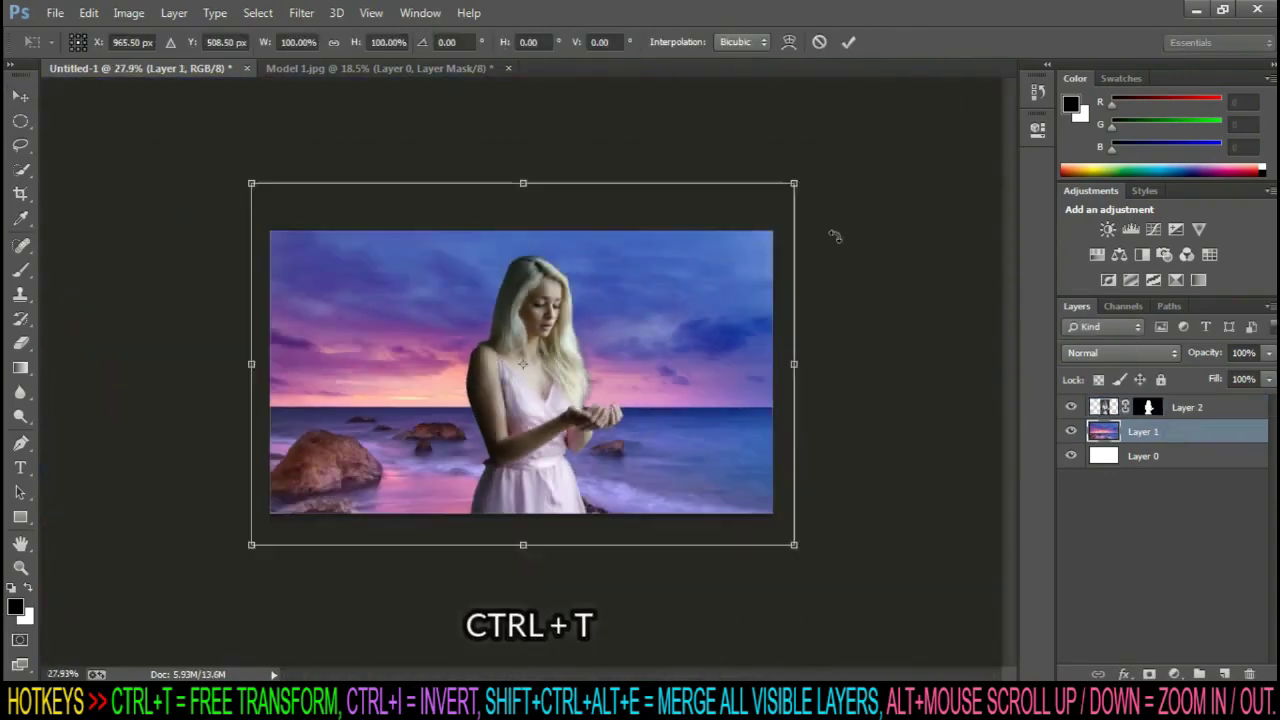
{"action": "key", "text": "Return"}
{"action": "scroll", "coordinate": [729, 349], "scroll_direction": "up", "scroll_amount": 2}
{"action": "key", "text": "alt+bracketright"}
{"action": "key", "text": "ctrl+t"}
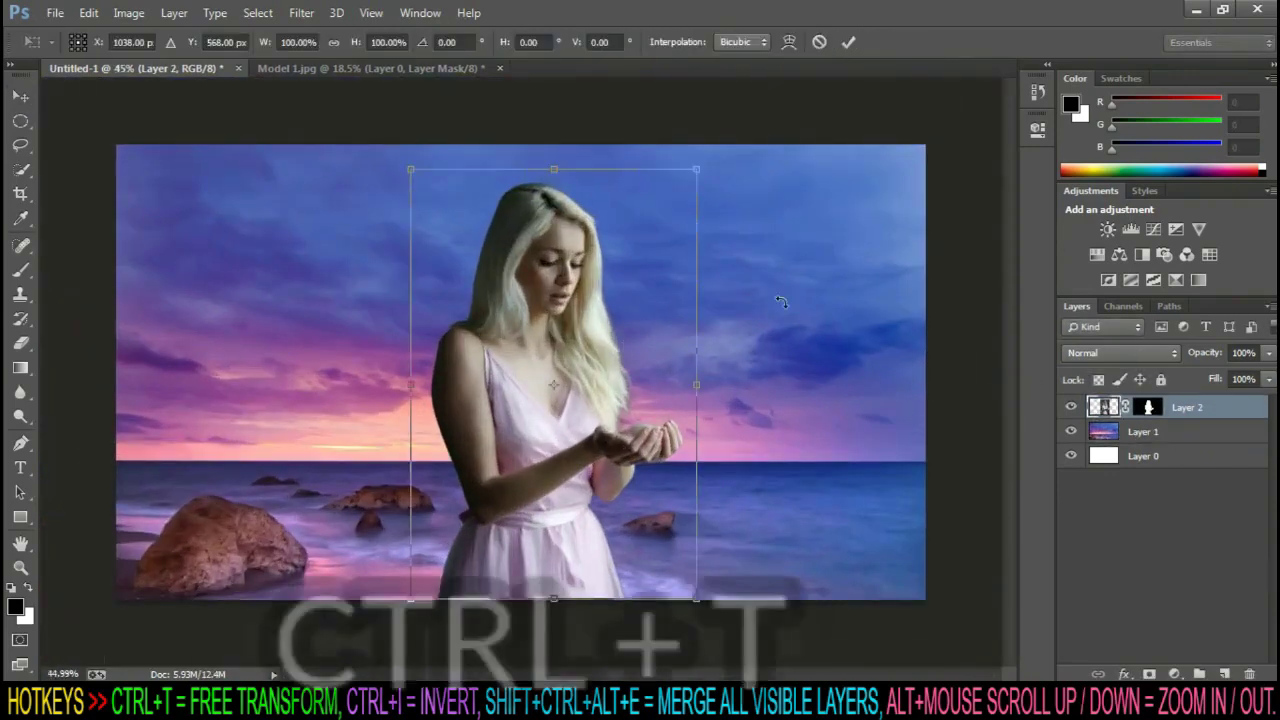
{"action": "key", "text": "Return"}
{"action": "key", "text": "shift+Left"}
{"action": "key", "text": "shift+Left"}
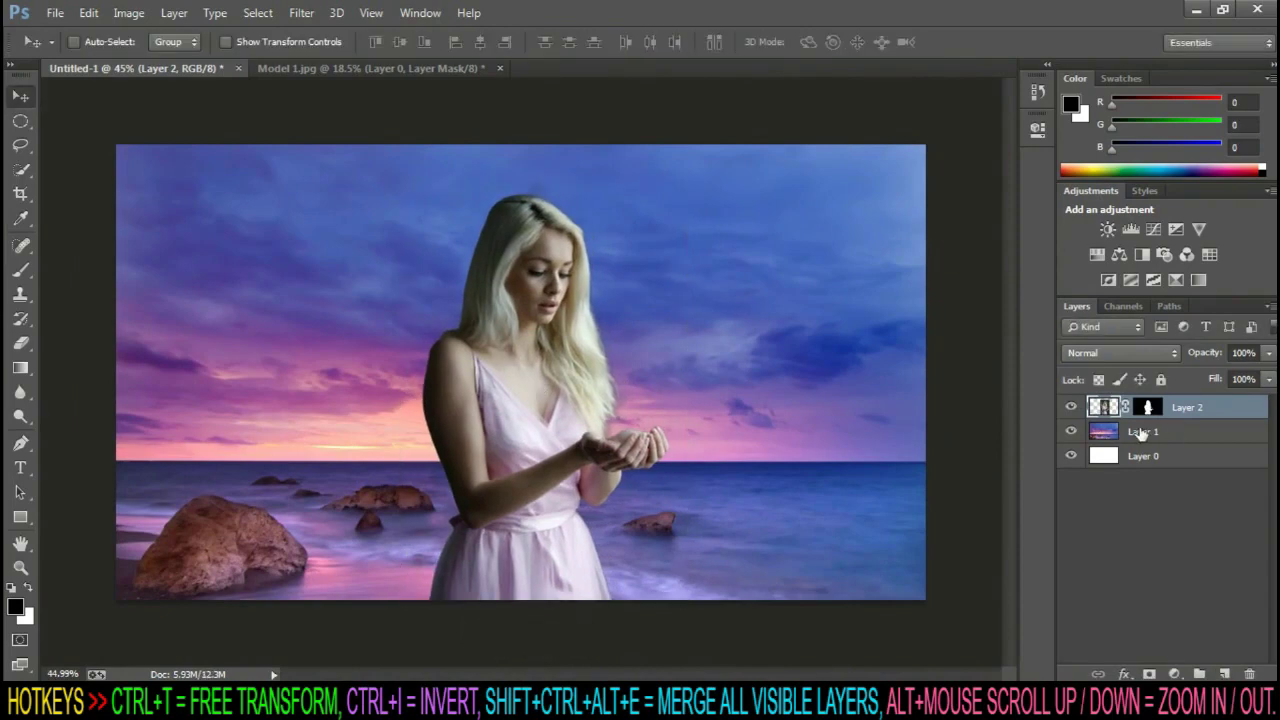
{"action": "type", "text": "Background sea"}
Rename the sea layer Background sea, delete the blank Layer 0, and close Model 1.jpg
{"action": "left_click", "coordinate": [1214, 453]}
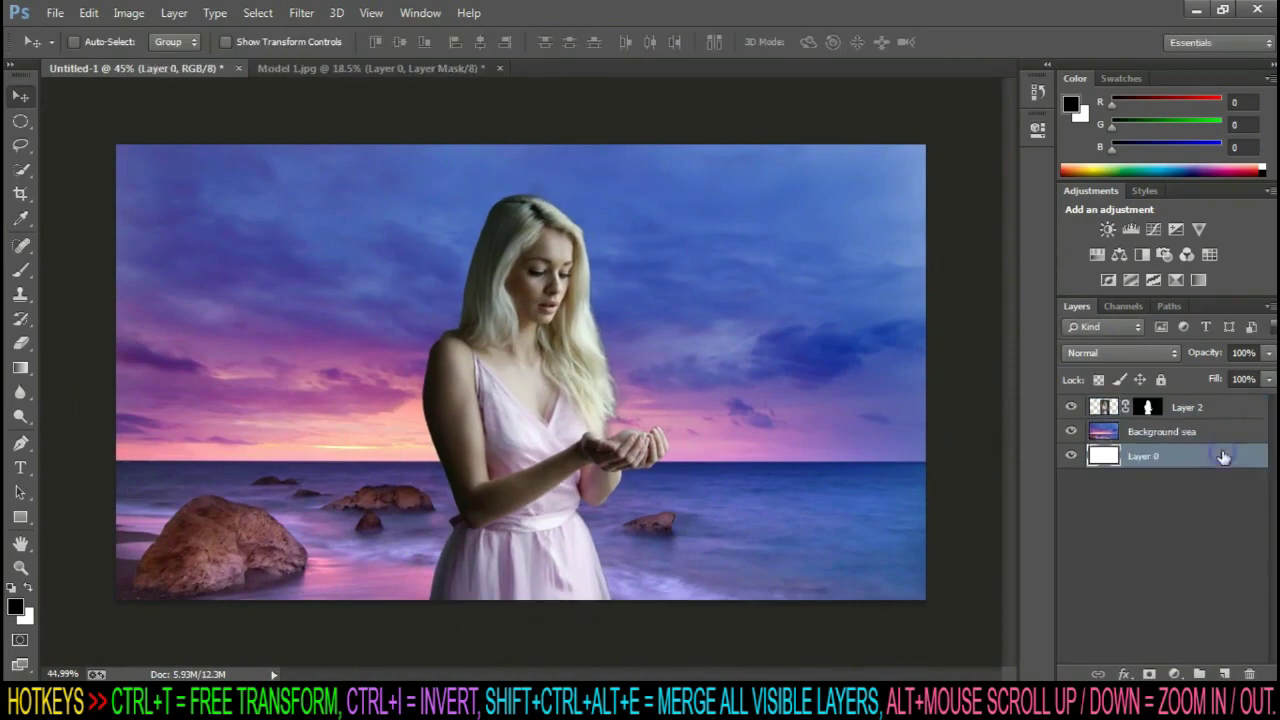
{"action": "key", "text": "Delete"}
{"action": "left_click", "coordinate": [1251, 411]}
{"action": "type", "text": "Model 1"}
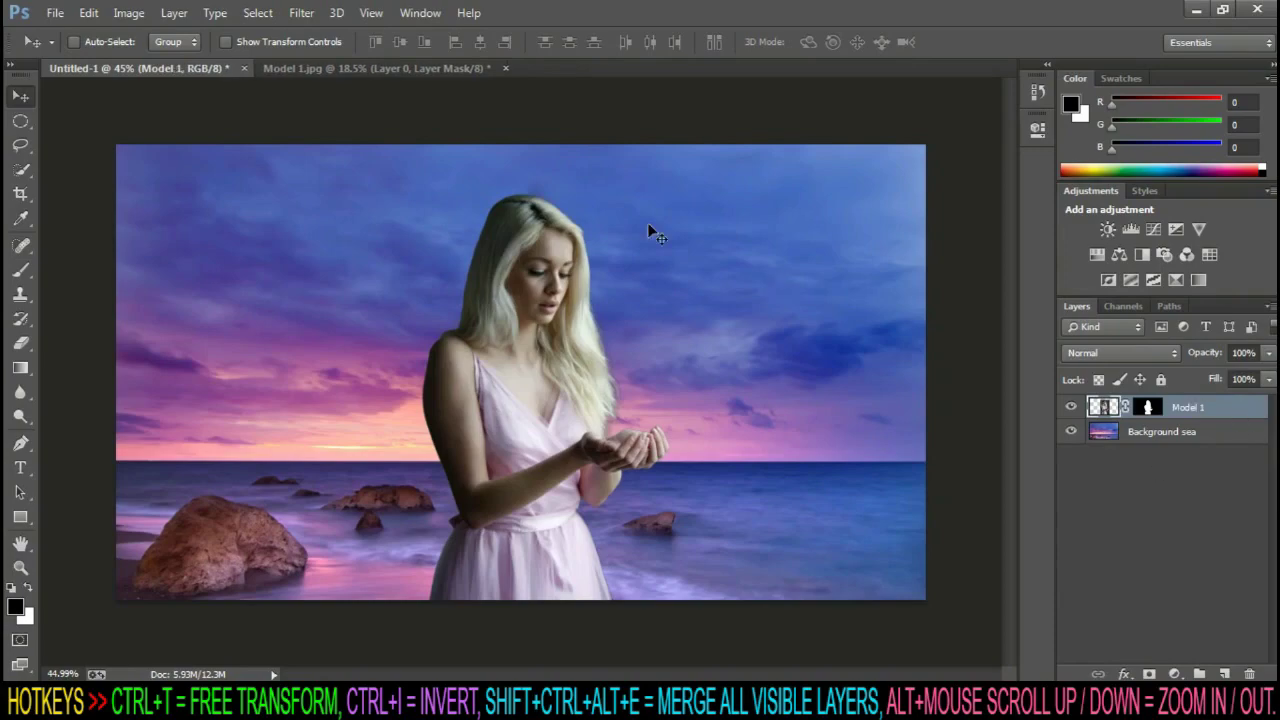
{"action": "key", "text": "ctrl+Tab"}
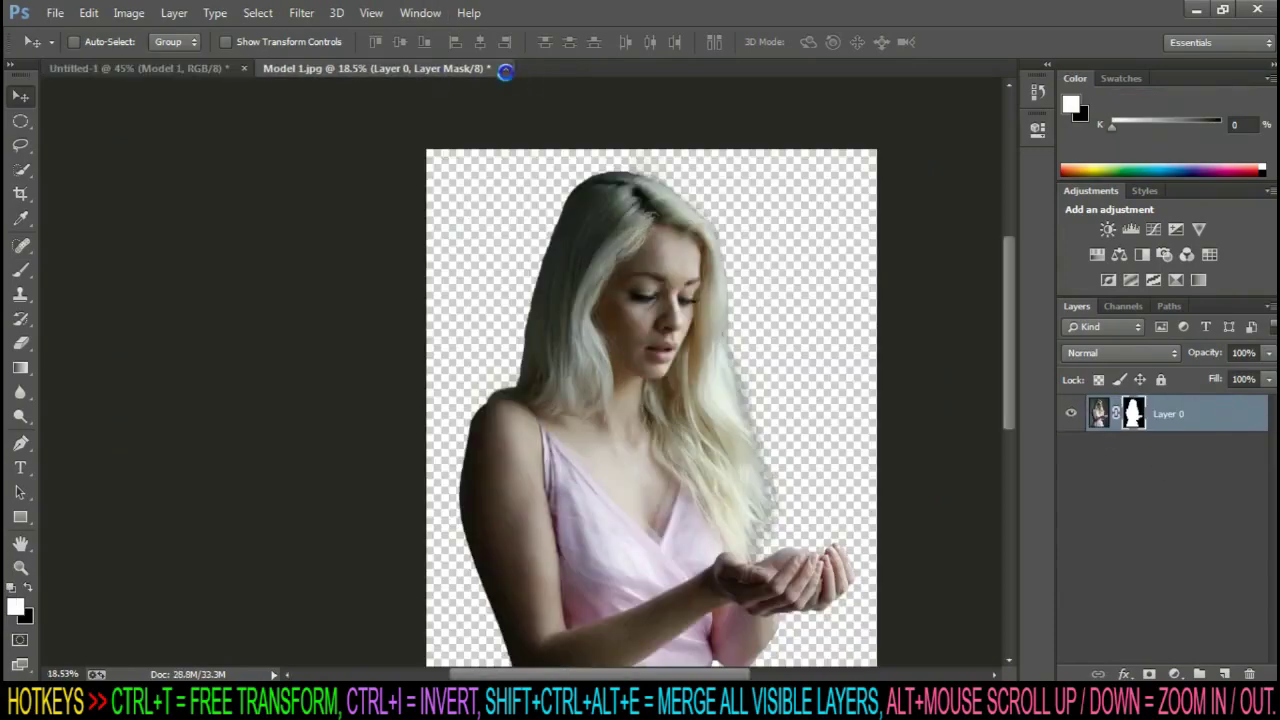
{"action": "key", "text": "ctrl+w"}
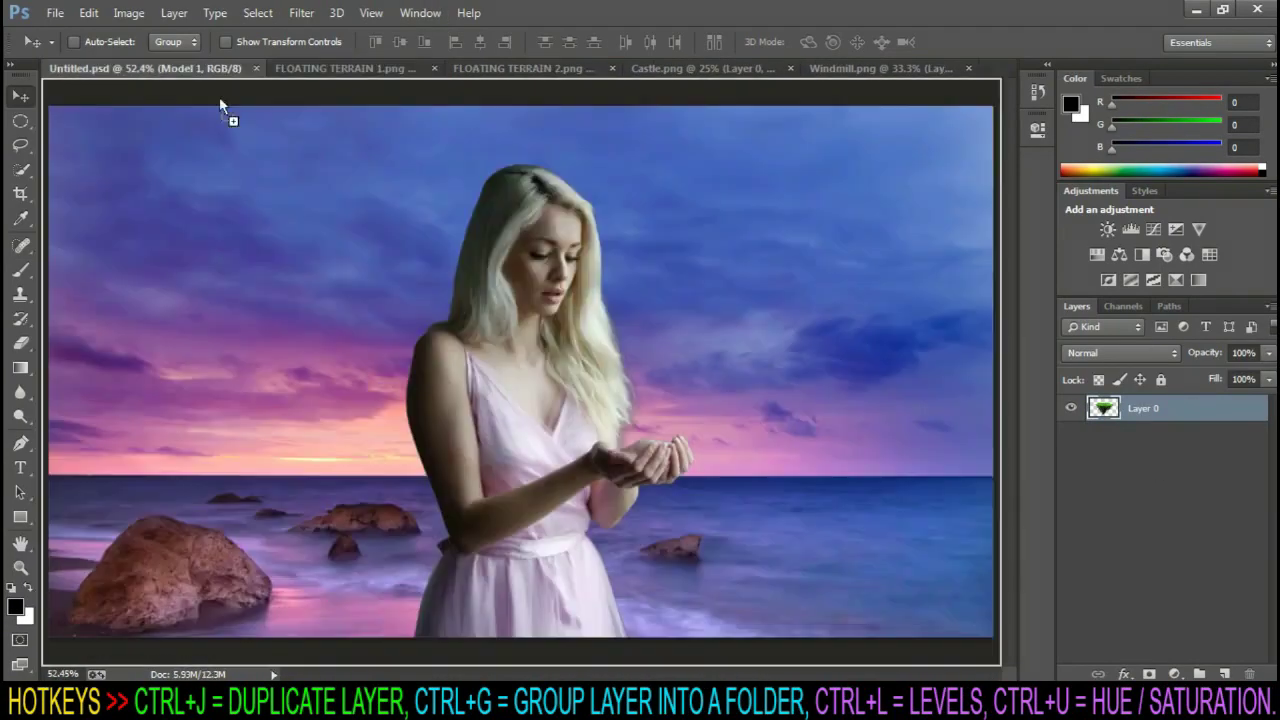
Shrink the first floating island into the upper-right sky
{"action": "key", "text": "ctrl+t"}
{"action": "key", "text": "ctrl+minus"}
{"action": "left_click_drag", "start_coordinate": [306, 126], "coordinate": [715, 229]}
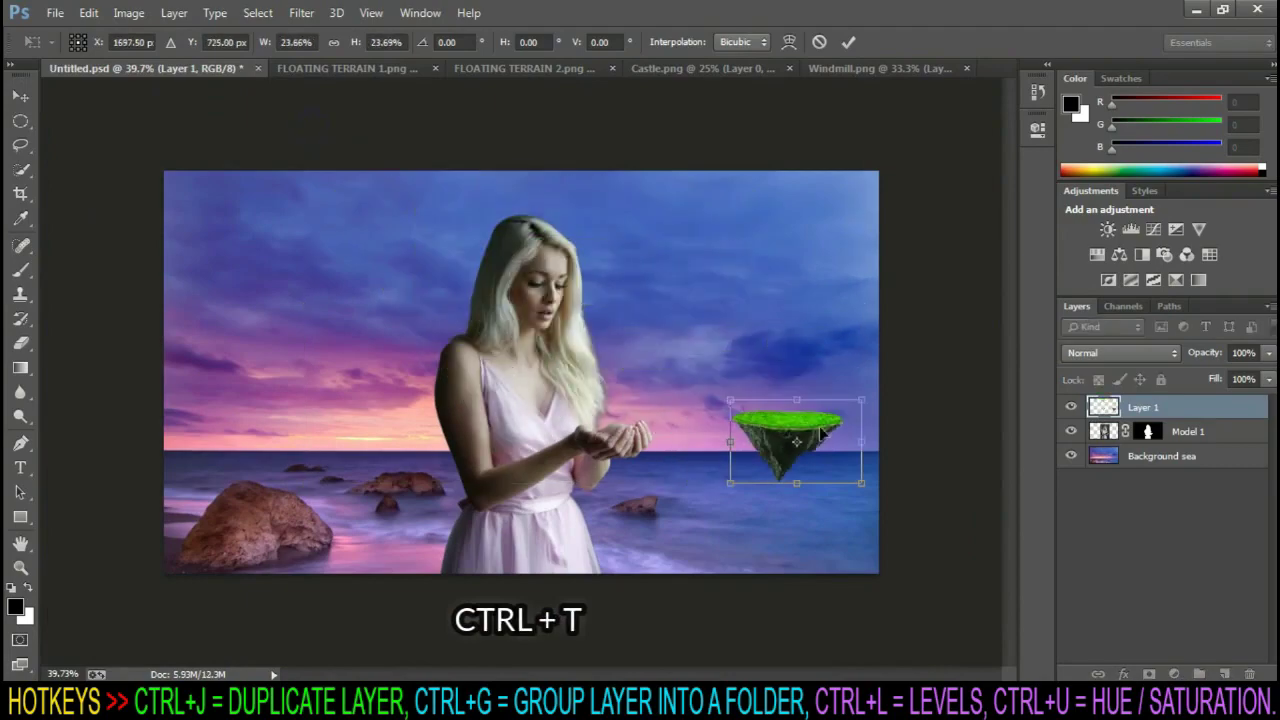
{"action": "key", "text": "Return"}
{"action": "left_click", "coordinate": [435, 68]}
Add the second island, scaled and flipped horizontally in the upper-left sky, then drag in Castle.png
{"action": "left_click", "coordinate": [407, 68]}
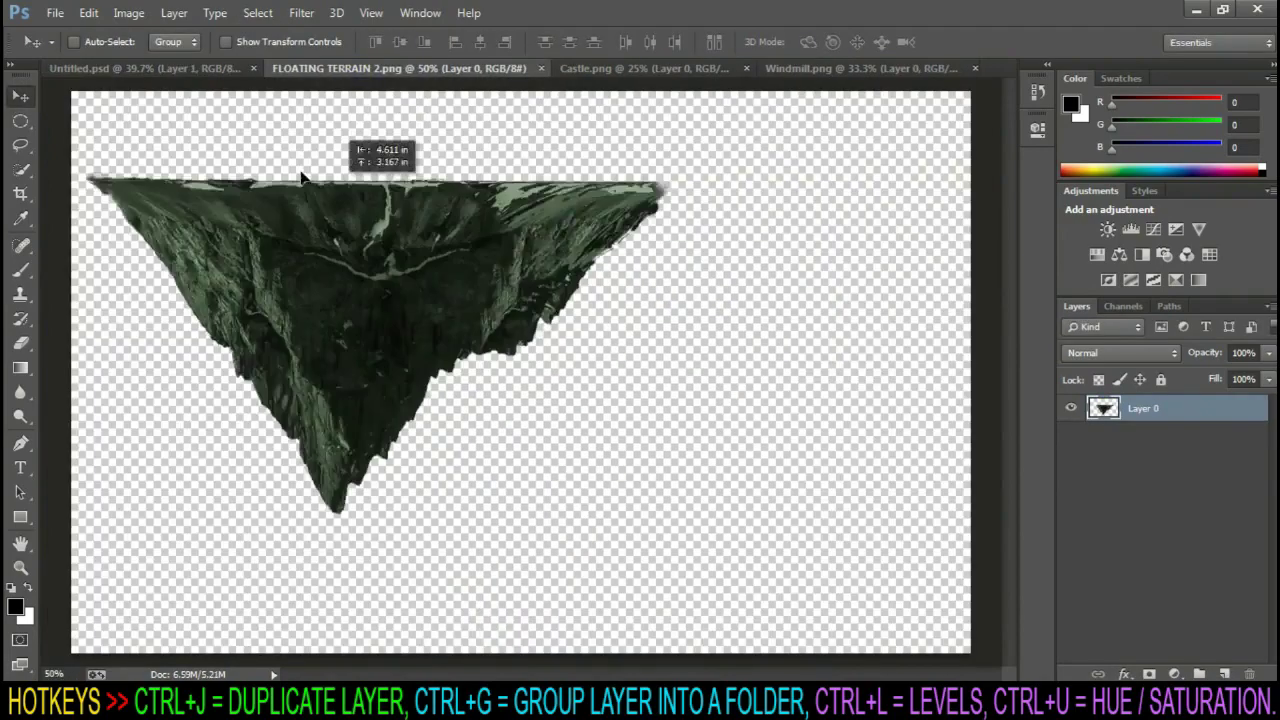
{"action": "left_click_drag", "start_coordinate": [400, 300], "coordinate": [490, 345]}
{"action": "key", "text": "ctrl+t"}
{"action": "left_click_drag", "start_coordinate": [700, 293], "coordinate": [371, 471]}
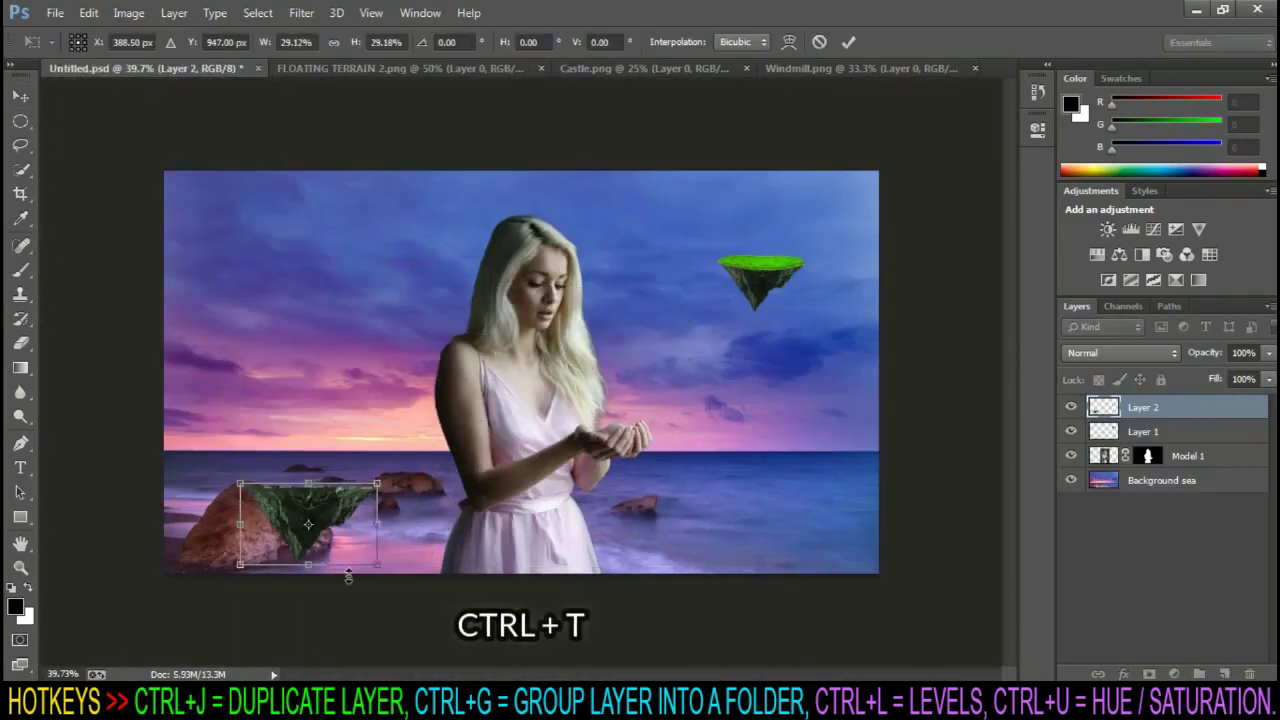
{"action": "left_click_drag", "start_coordinate": [310, 515], "coordinate": [310, 300]}
{"action": "left_click_drag", "start_coordinate": [386, 257], "coordinate": [326, 294]}
{"action": "right_click", "coordinate": [310, 325]}
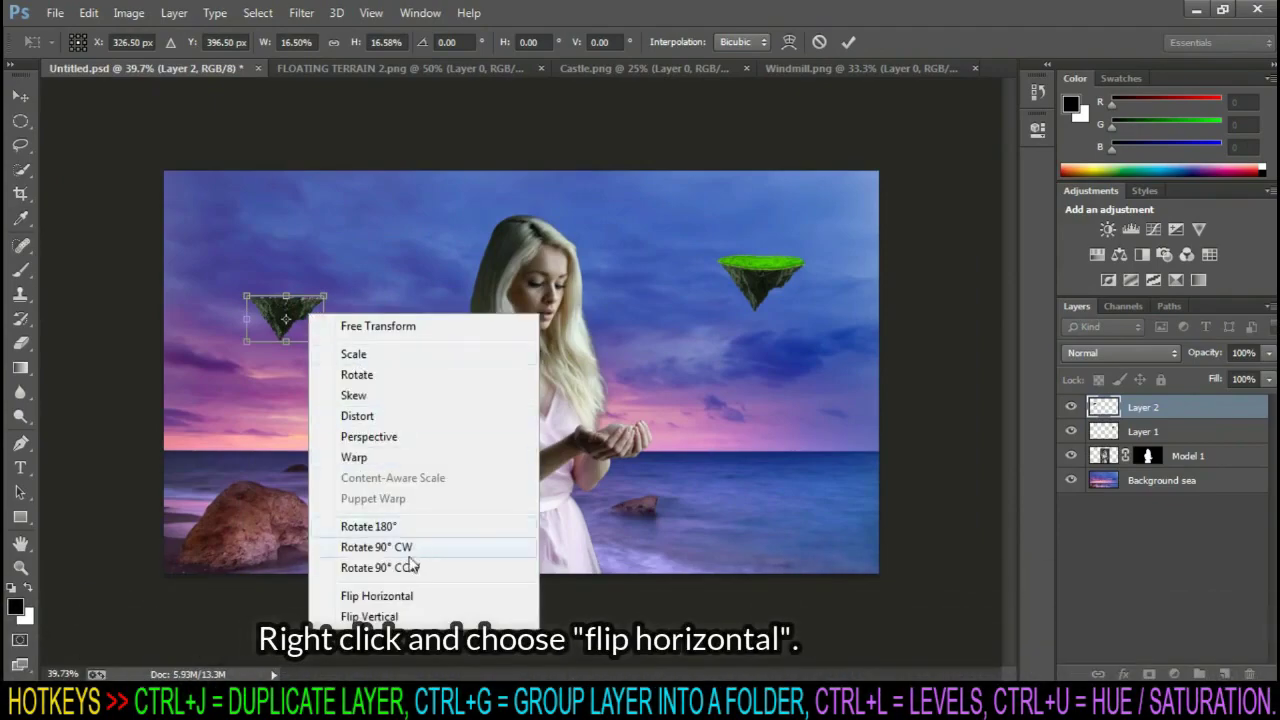
{"action": "left_click", "coordinate": [413, 597]}
{"action": "key", "text": "Return"}
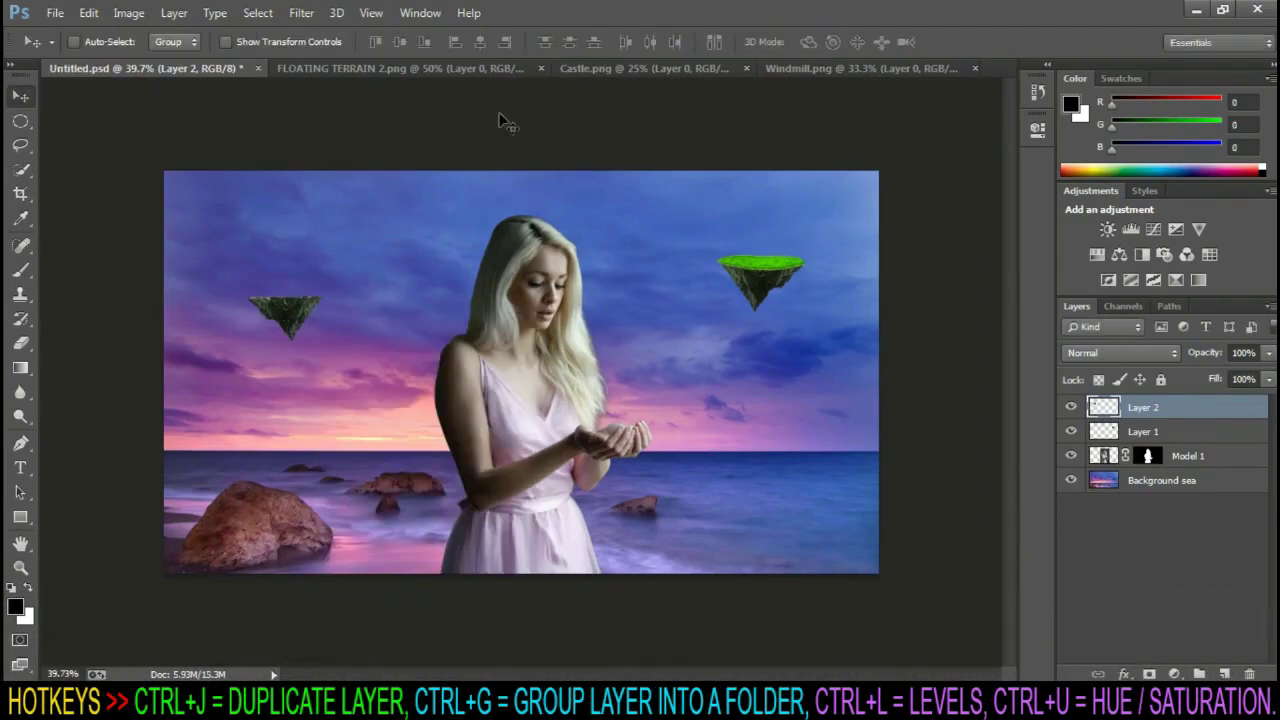
{"action": "left_click", "coordinate": [427, 68]}
{"action": "left_click_drag", "start_coordinate": [500, 350], "coordinate": [145, 68]}
Shrink the castle and flip it horizontally
{"action": "key", "text": "ctrl+t"}
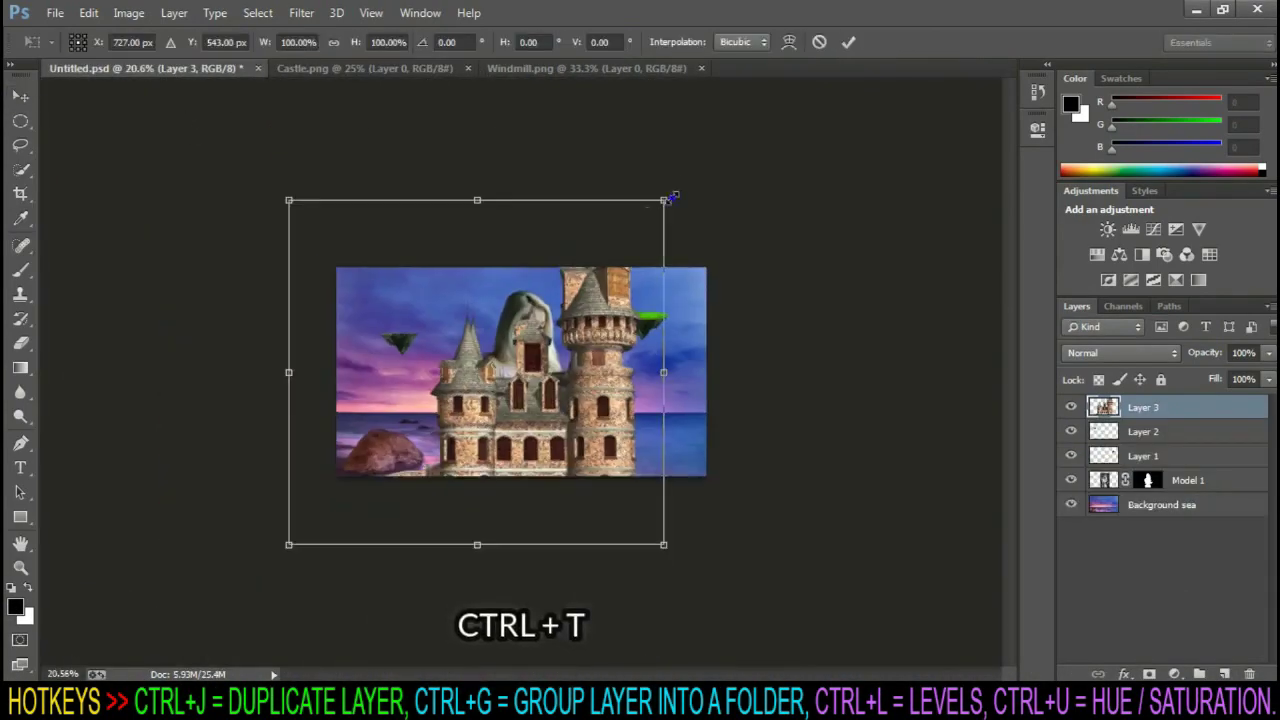
{"action": "left_click_drag", "start_coordinate": [668, 196], "coordinate": [371, 474]}
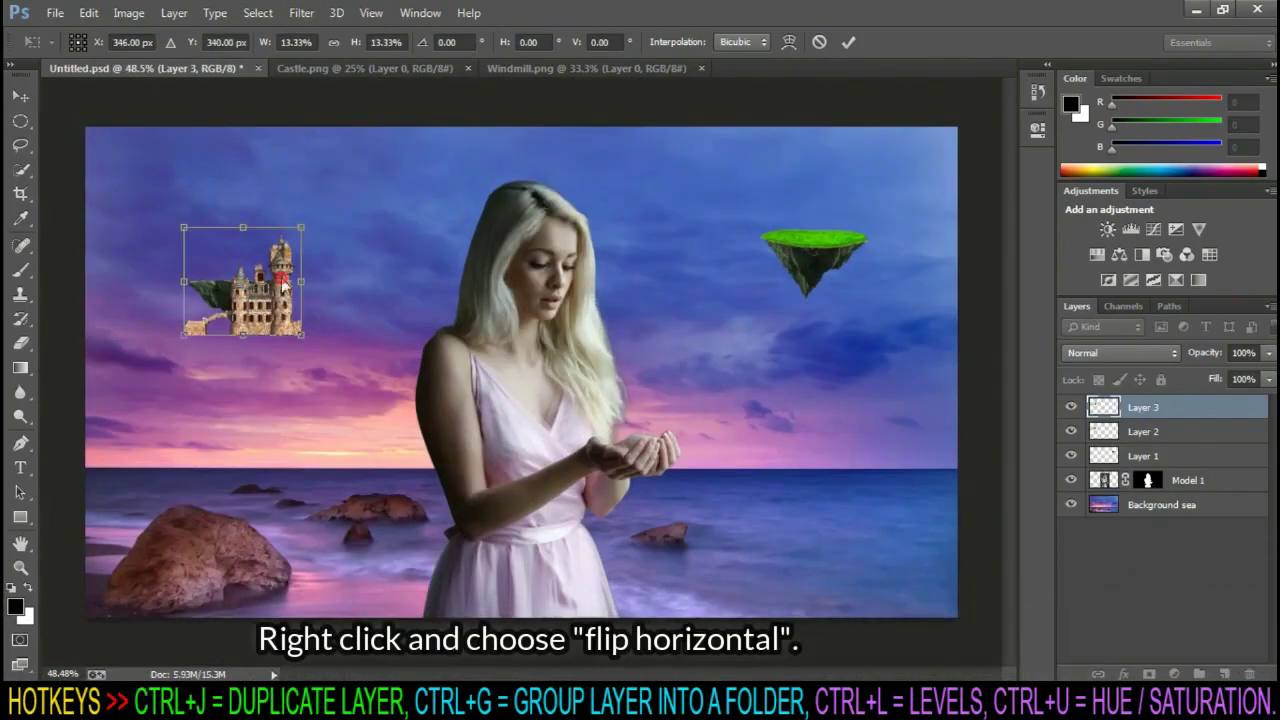
{"action": "right_click", "coordinate": [283, 281]}
{"action": "left_click", "coordinate": [387, 564]}
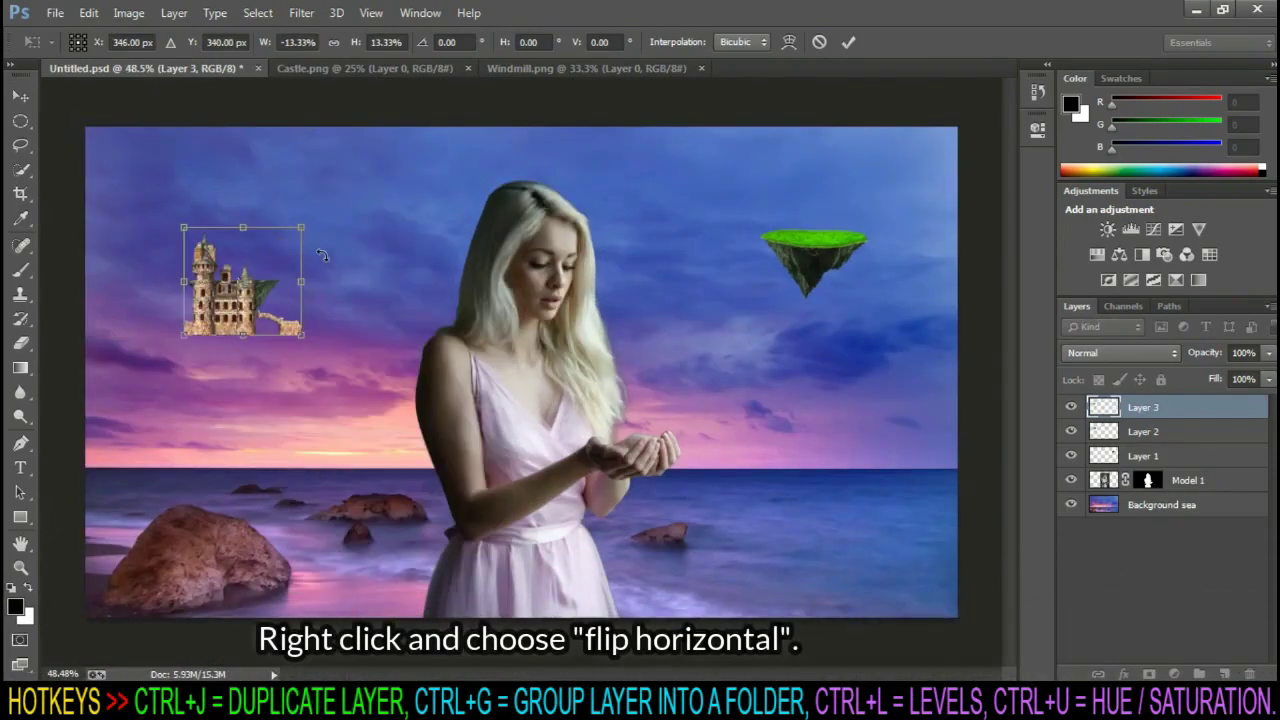
{"action": "key", "text": "Return"}
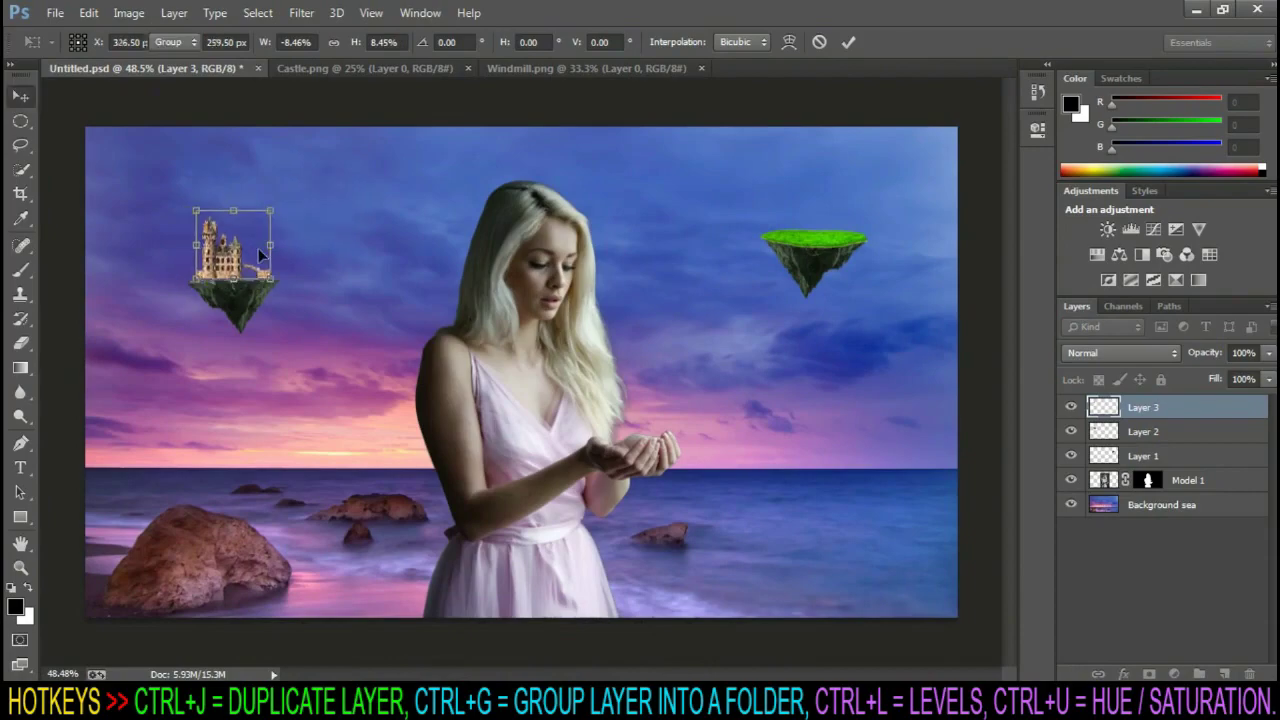
Nudge the castle down onto the left floating island and close Castle.png
{"action": "scroll", "coordinate": [451, 238], "scroll_direction": "up", "scroll_amount": 5}
{"action": "key", "text": "ctrl+t"}
{"action": "key", "text": "Down"}
{"action": "key", "text": "Down"}
{"action": "key", "text": "Down"}
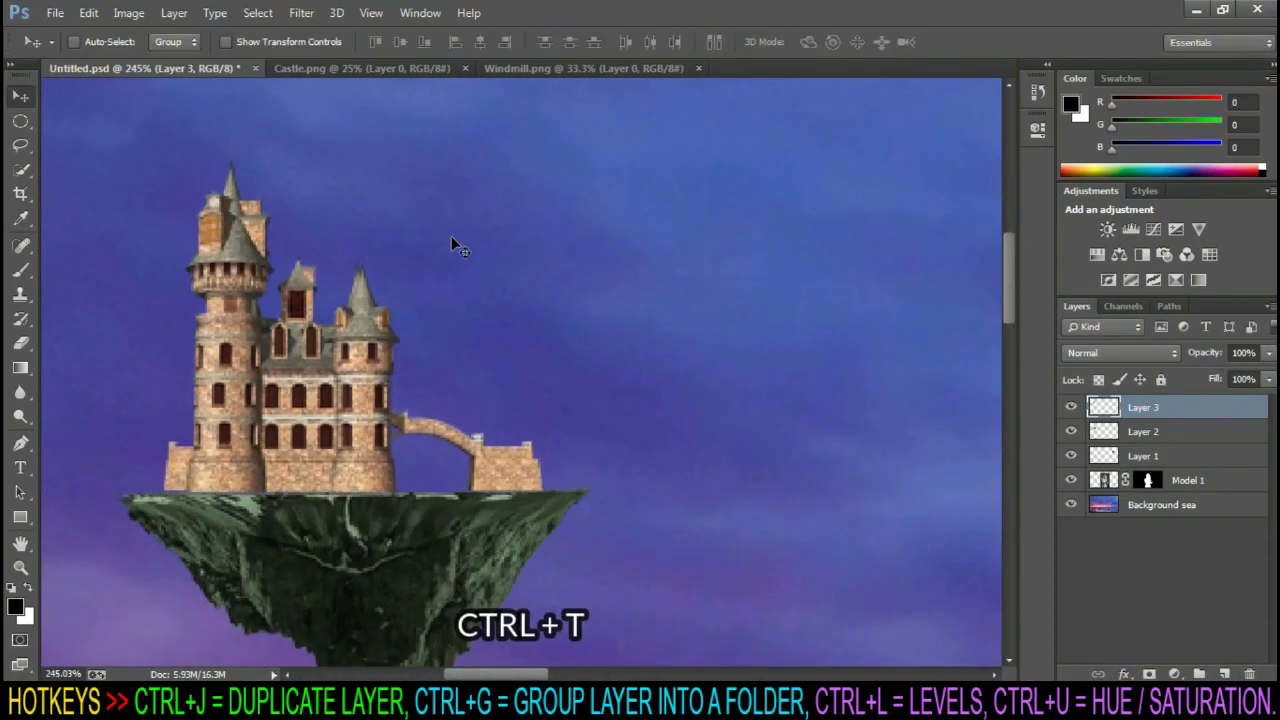
{"action": "key", "text": "Return"}
{"action": "key", "text": "ctrl+0"}
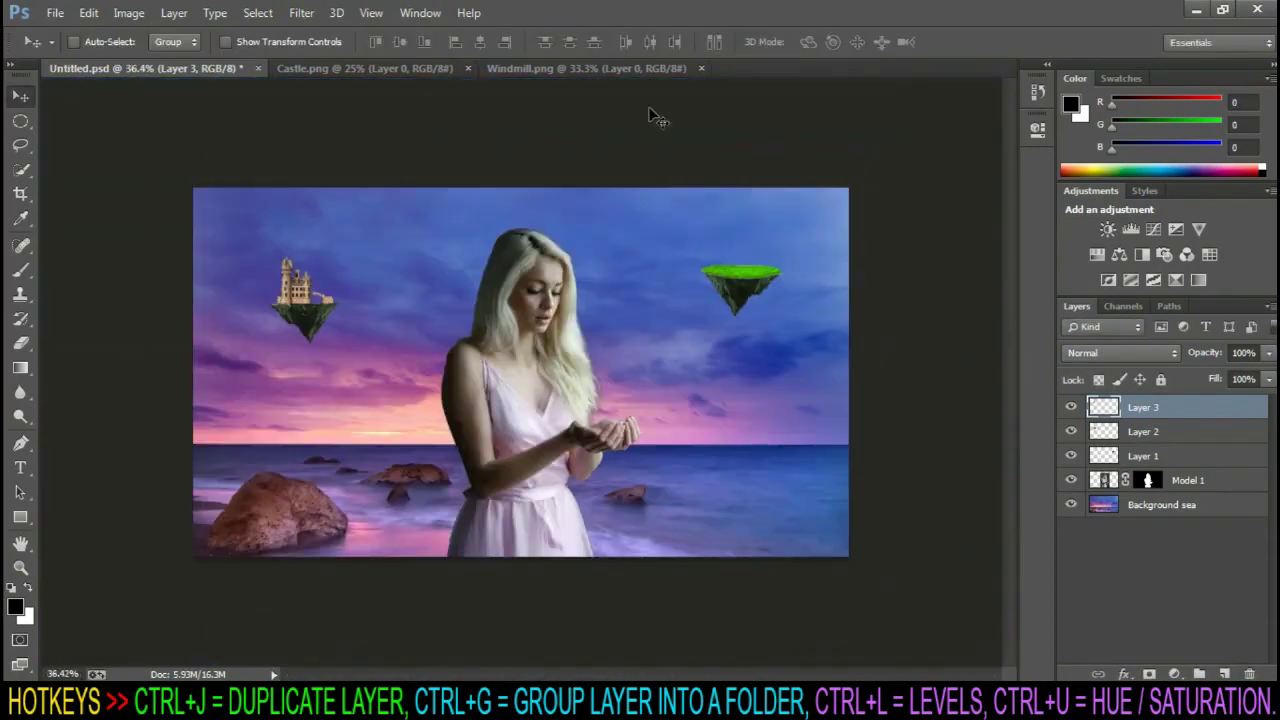
{"action": "left_click", "coordinate": [465, 68]}
Drag in the windmill and shrink it onto the right horizon of the sea
{"action": "left_click_drag", "start_coordinate": [648, 355], "coordinate": [720, 380]}
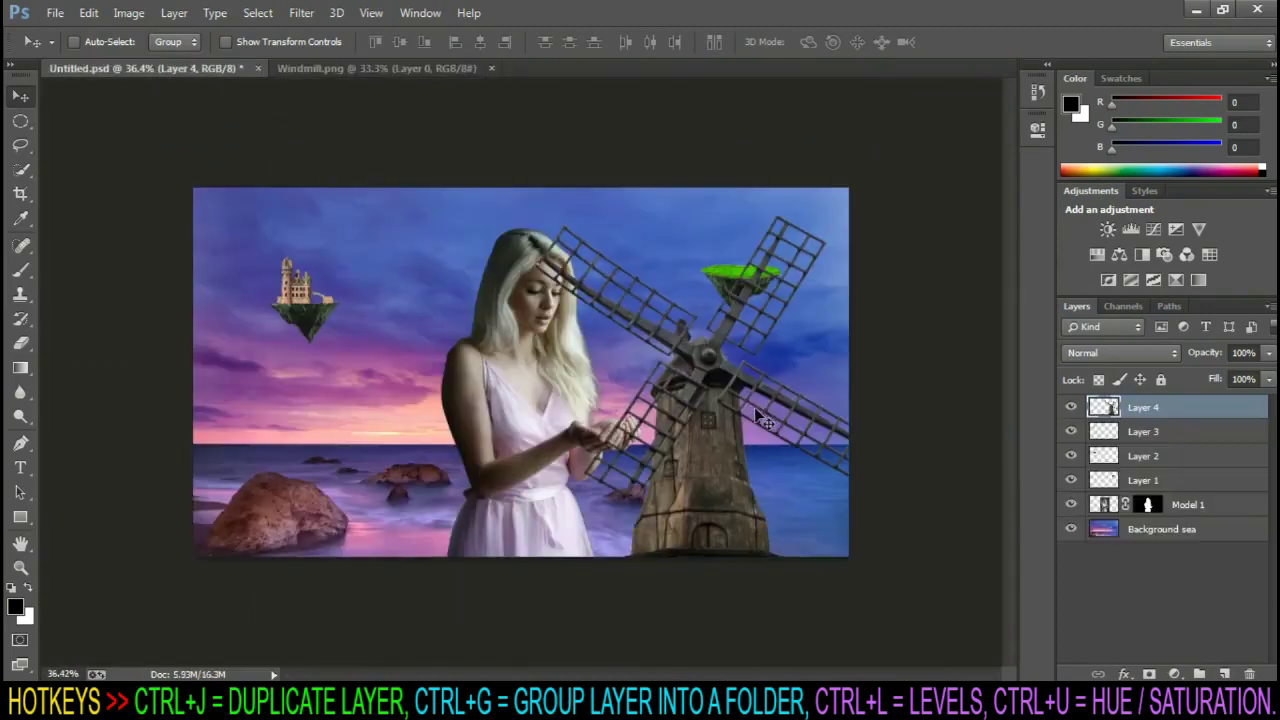
{"action": "key", "text": "ctrl+t"}
{"action": "mouse_move", "coordinate": [693, 455]}
{"action": "left_mouse_down"}
{"action": "mouse_move", "coordinate": [854, 240]}
{"action": "mouse_move", "coordinate": [789, 257]}
{"action": "left_mouse_up"}
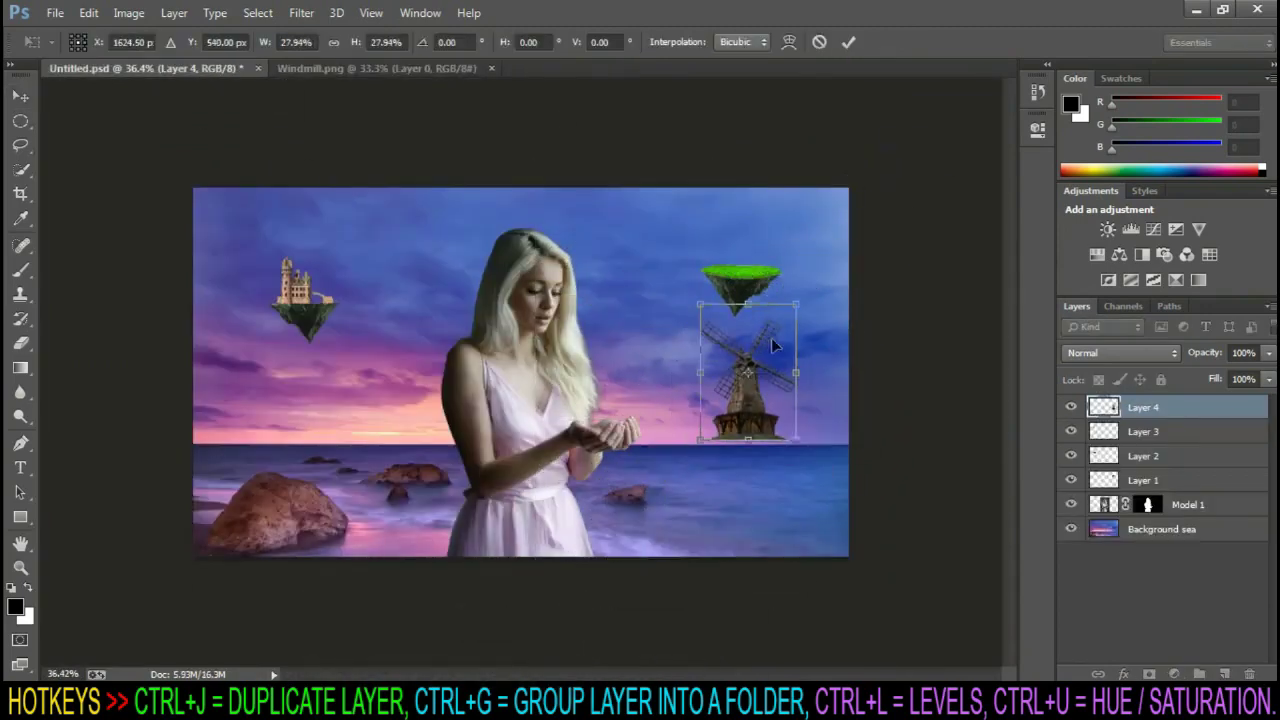
{"action": "scroll", "coordinate": [790, 400], "scroll_direction": "up", "scroll_amount": 3}
{"action": "left_click_drag", "start_coordinate": [700, 400], "coordinate": [725, 381]}
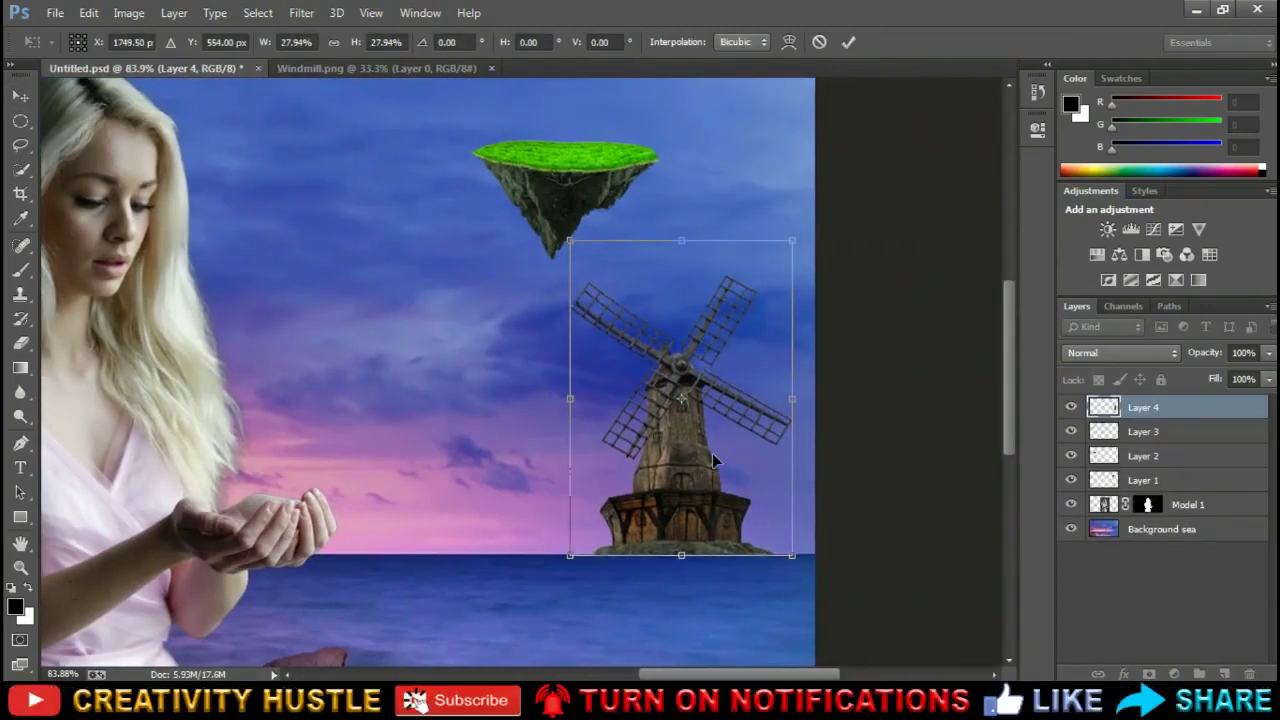
{"action": "key", "text": "Return"}
{"action": "scroll", "coordinate": [968, 405], "scroll_direction": "down", "scroll_amount": 3}
{"action": "key", "text": "ctrl+t"}
{"action": "left_click_drag", "start_coordinate": [934, 288], "coordinate": [909, 322]}
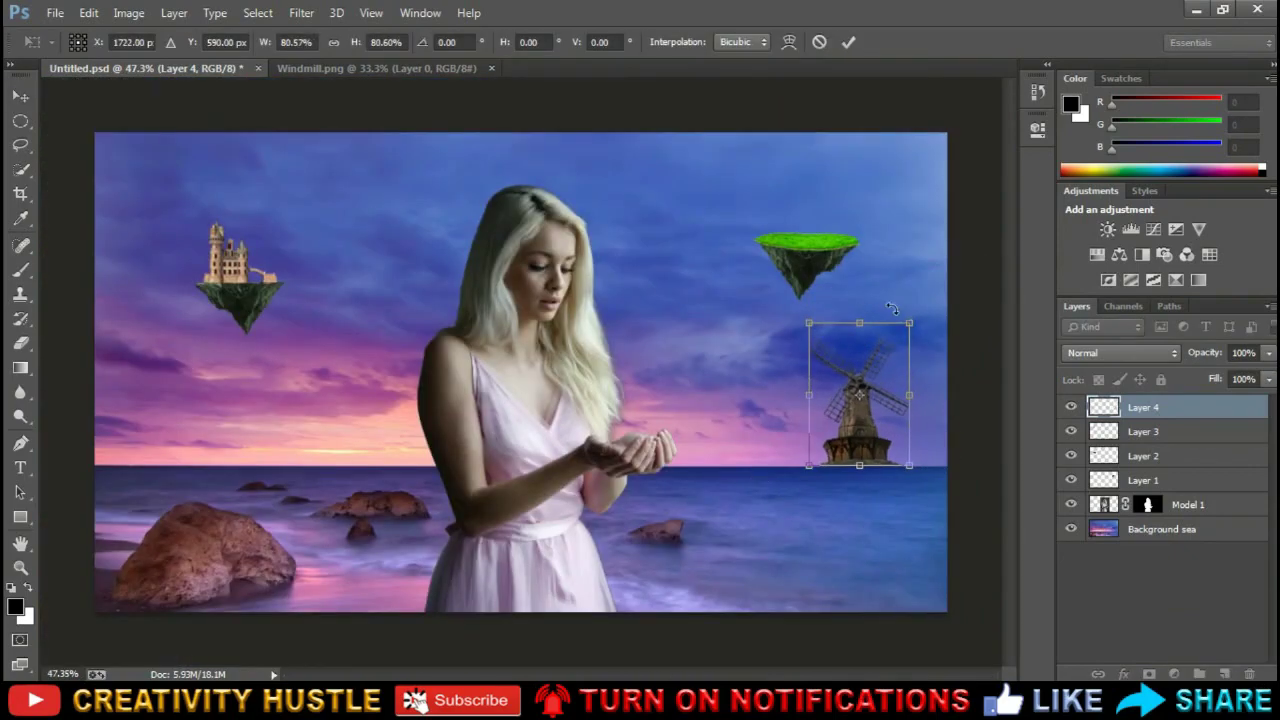
{"action": "key", "text": "Return"}
Rename layers Floating terrain right, Floating terrain left, Castle and Windmill; hide Castle
{"action": "scroll", "coordinate": [933, 350], "scroll_direction": "up", "scroll_amount": 1}
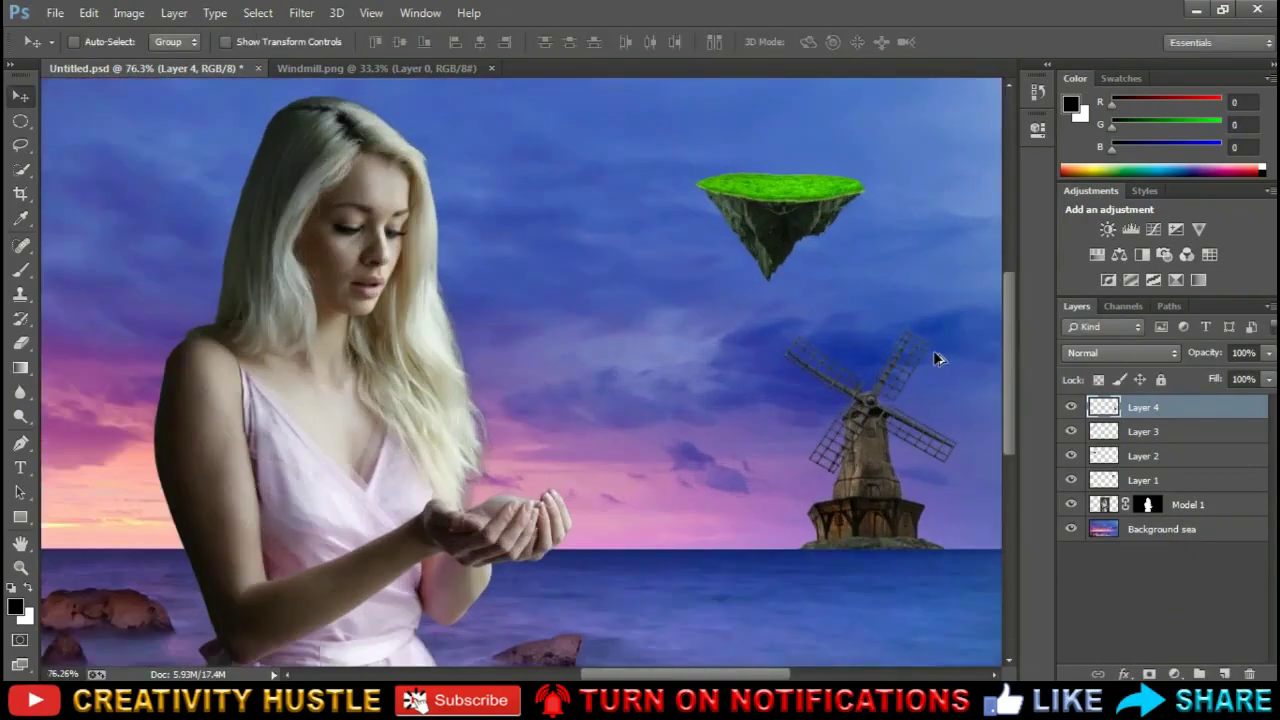
{"action": "scroll", "coordinate": [935, 380], "scroll_direction": "up", "scroll_amount": 1}
{"action": "scroll", "coordinate": [941, 444], "scroll_direction": "up", "scroll_amount": 1}
{"action": "scroll", "coordinate": [1095, 488], "scroll_direction": "down", "scroll_amount": 4}
{"action": "left_click", "coordinate": [1150, 481]}
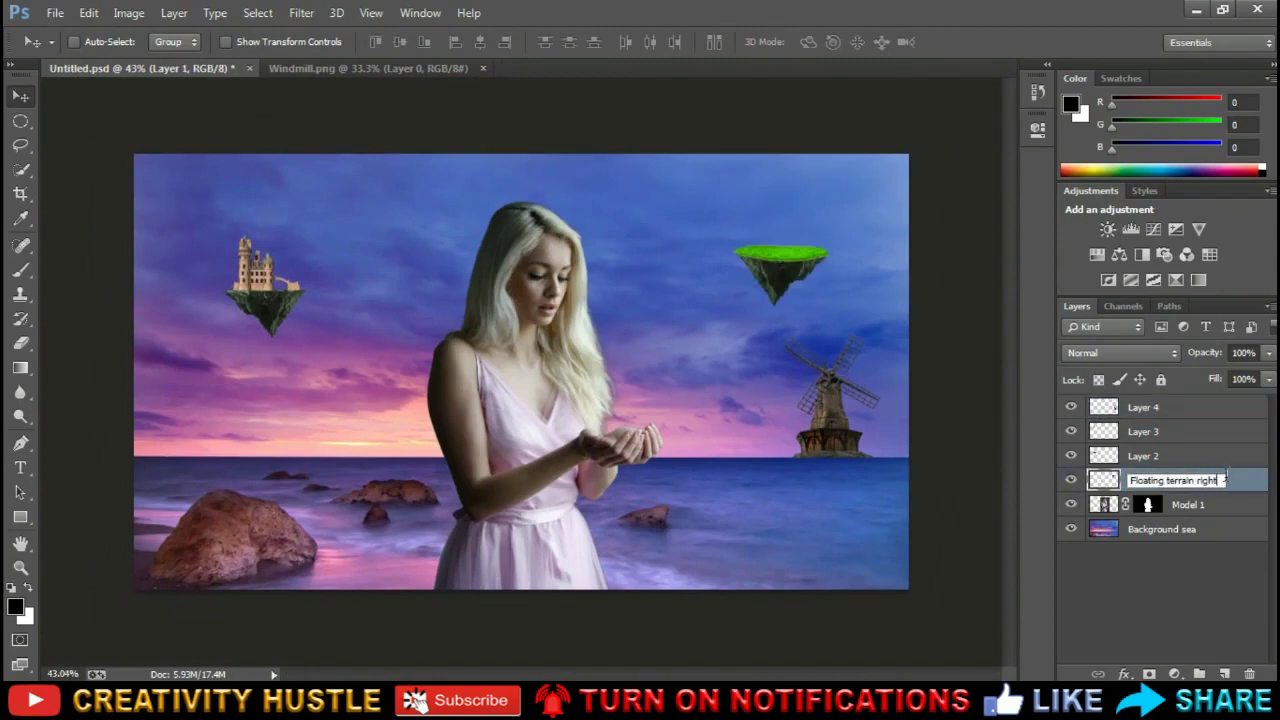
{"action": "left_click", "coordinate": [1100, 457]}
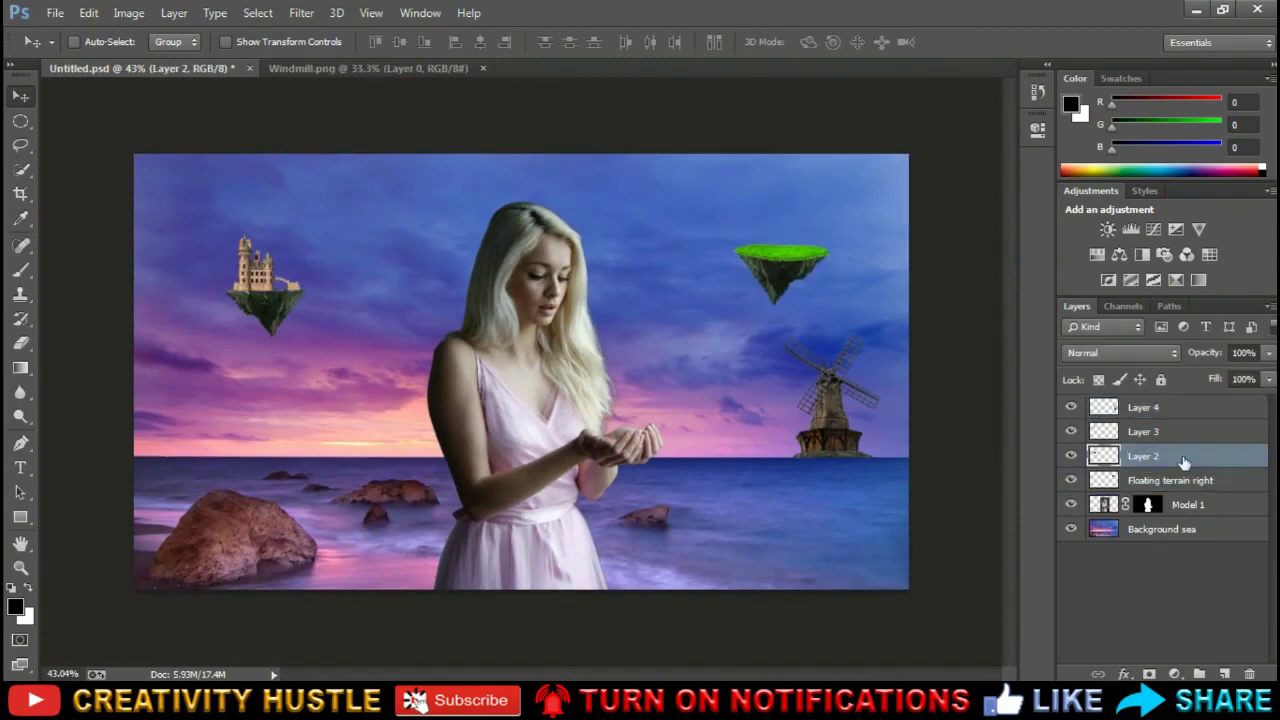
{"action": "left_click", "coordinate": [1127, 432]}
{"action": "left_click", "coordinate": [1072, 431]}
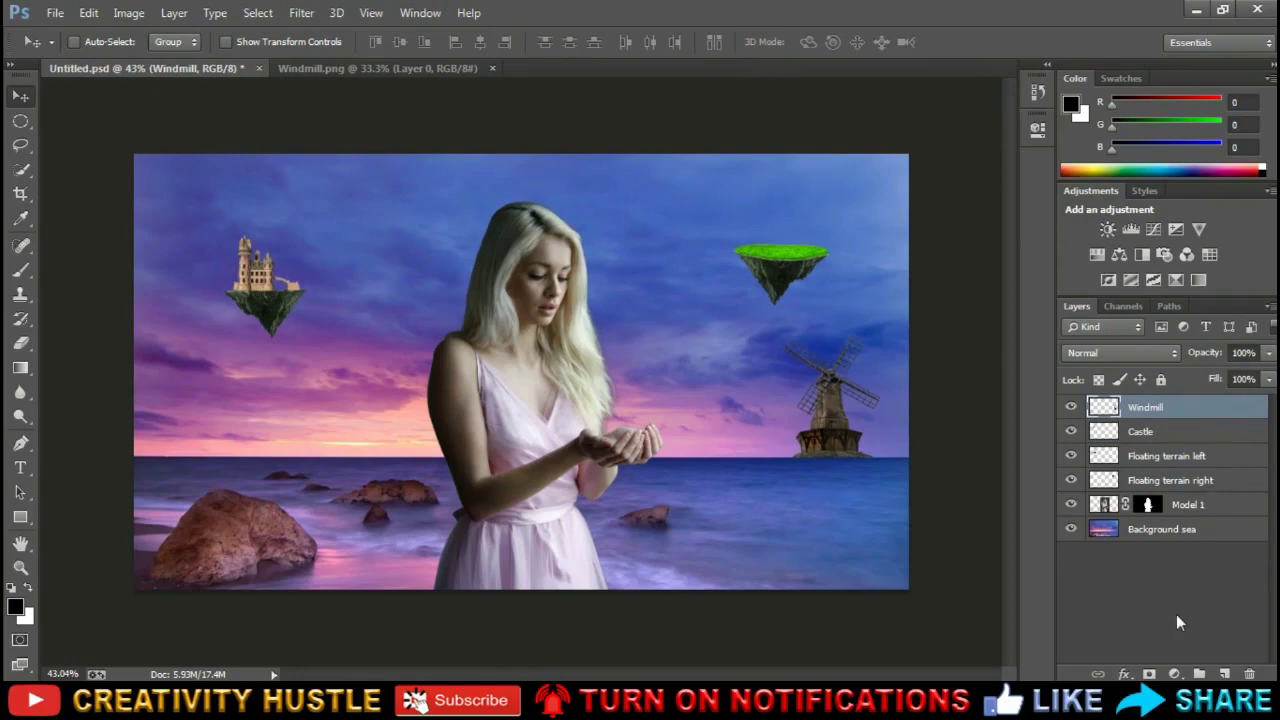
Duplicate the Windmill layer and flip the copy vertically below it as a reflection
{"action": "key", "text": "ctrl+j"}
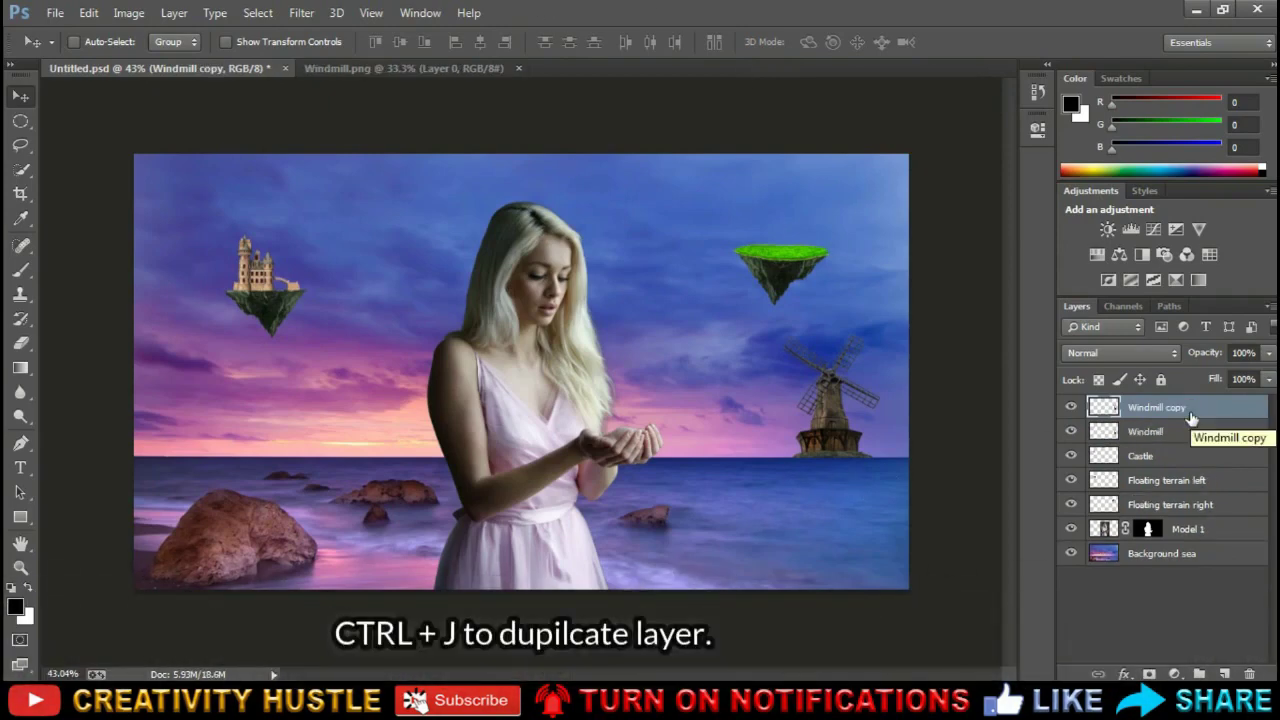
{"action": "right_click", "coordinate": [1189, 407]}
{"action": "key", "text": "Escape"}
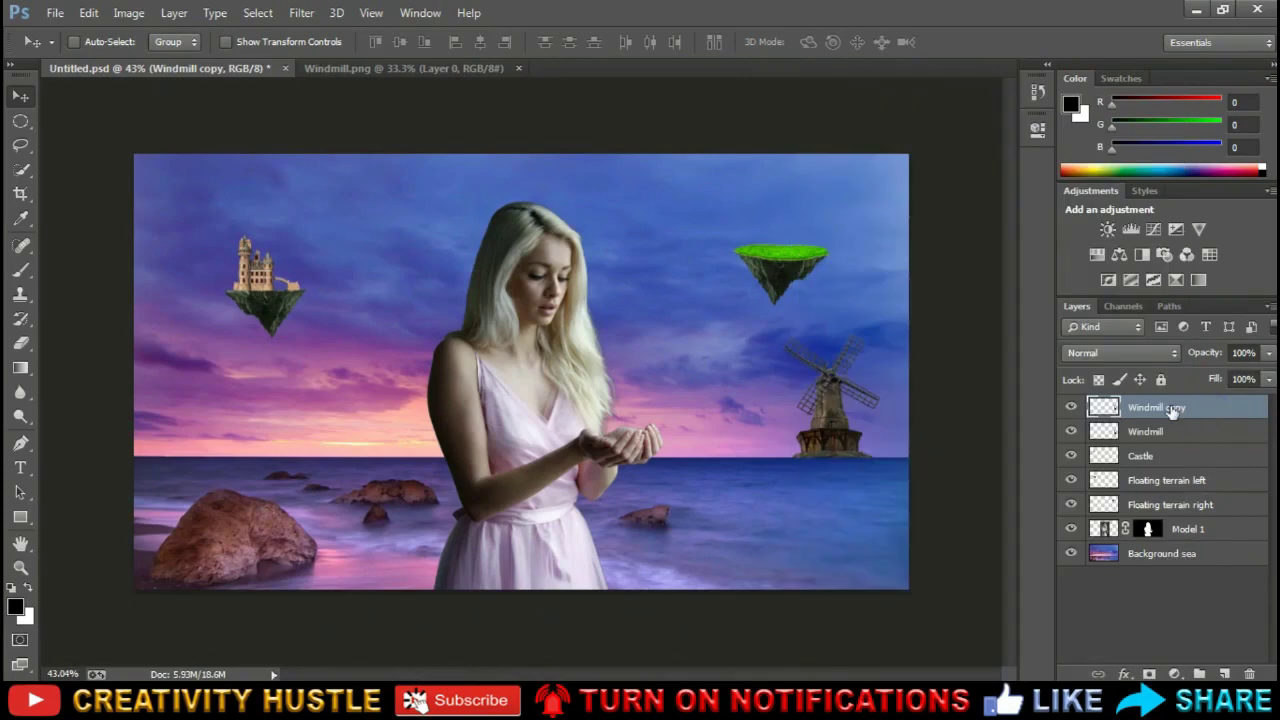
{"action": "key", "text": "ctrl+t"}
{"action": "right_click", "coordinate": [841, 405]}
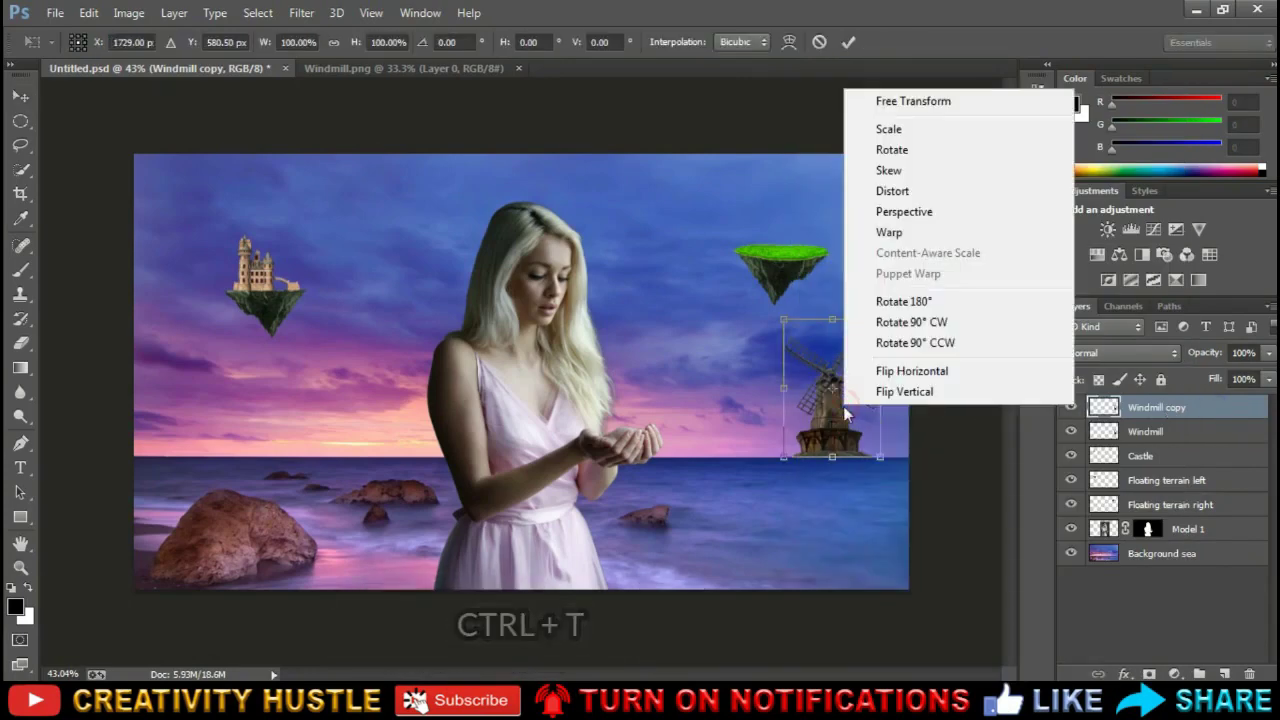
{"action": "left_click", "coordinate": [905, 391]}
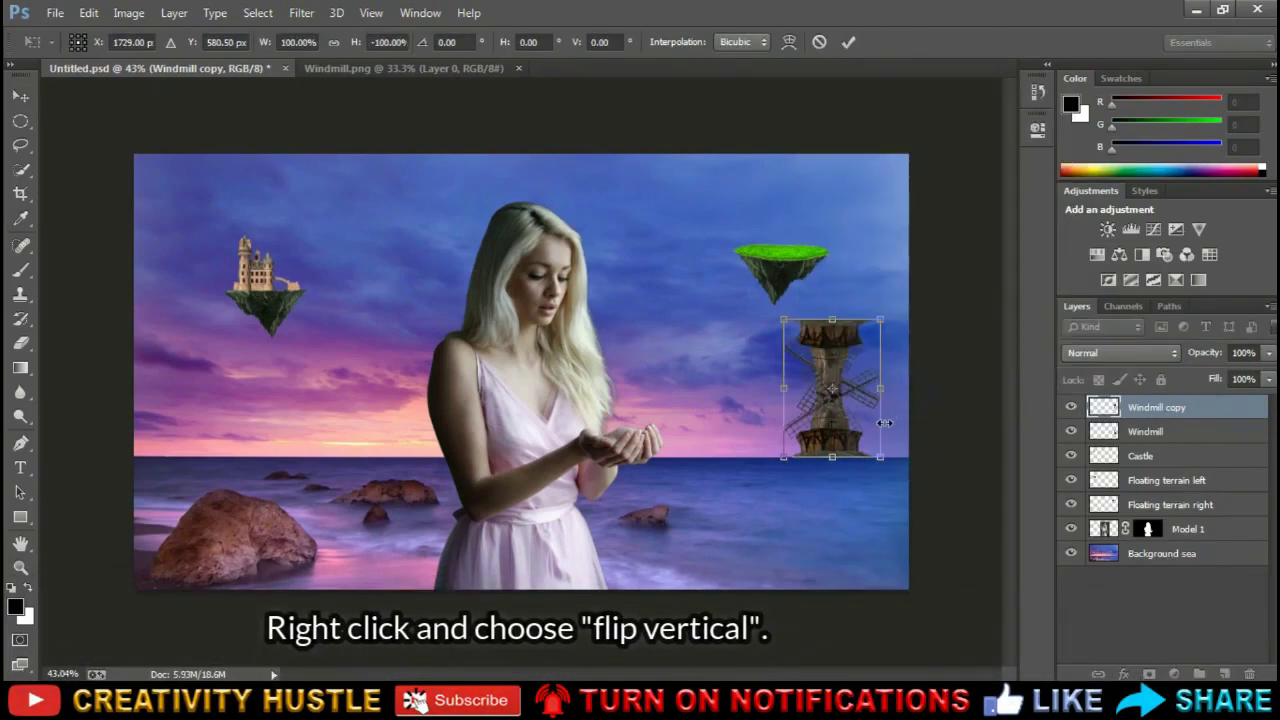
{"action": "left_click_drag", "start_coordinate": [855, 350], "coordinate": [880, 420]}
{"action": "scroll", "coordinate": [880, 420], "scroll_direction": "up", "scroll_amount": 5}
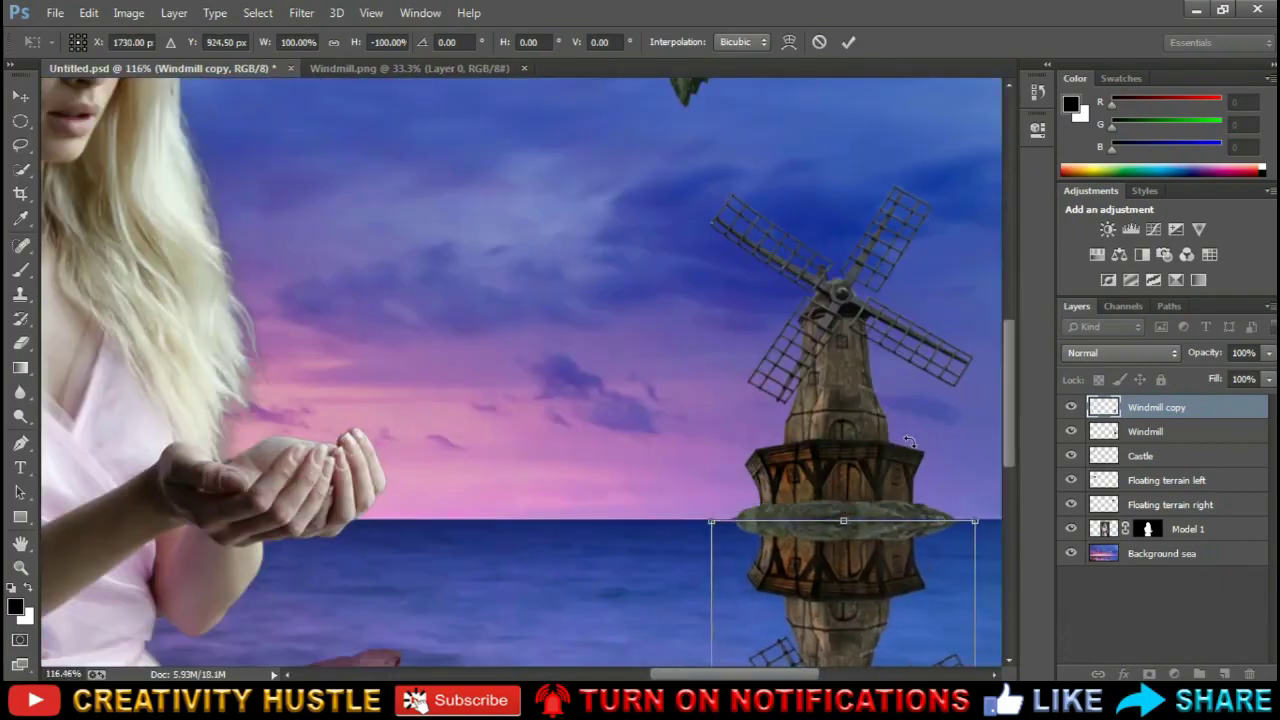
{"action": "key", "text": "Return"}
{"action": "scroll", "coordinate": [993, 565], "scroll_direction": "down", "scroll_amount": 1}
{"action": "scroll", "coordinate": [993, 565], "scroll_direction": "up", "scroll_amount": 2}
{"action": "key", "text": "ctrl+0"}
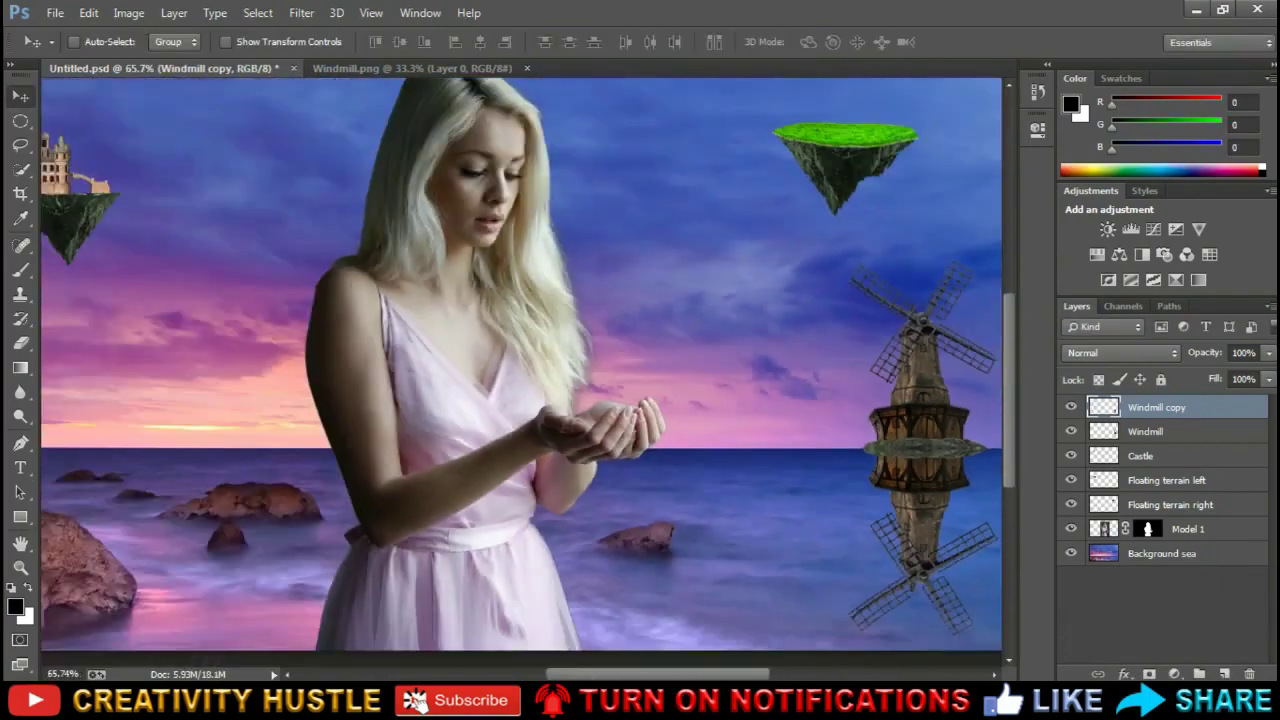
Give the reflection a black Colour Overlay and lower its opacity to 32%
{"action": "double_click", "coordinate": [1212, 407]}
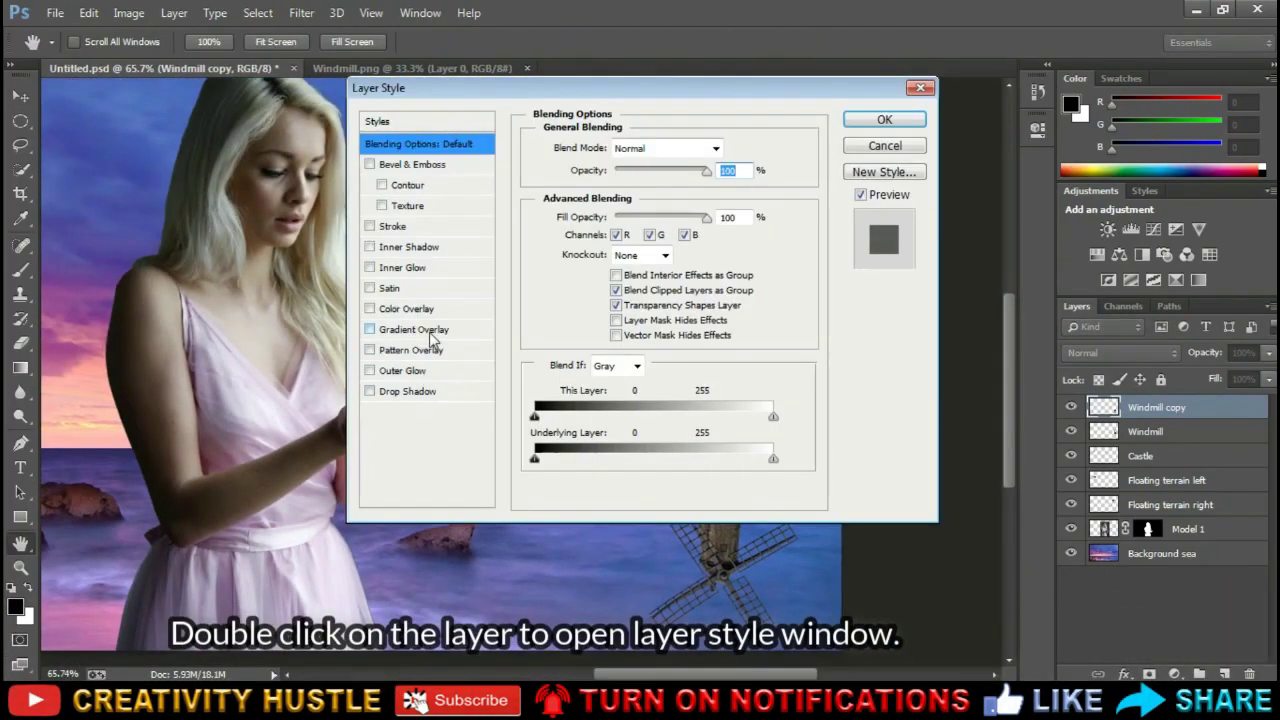
{"action": "left_click", "coordinate": [406, 308]}
{"action": "left_click", "coordinate": [729, 147]}
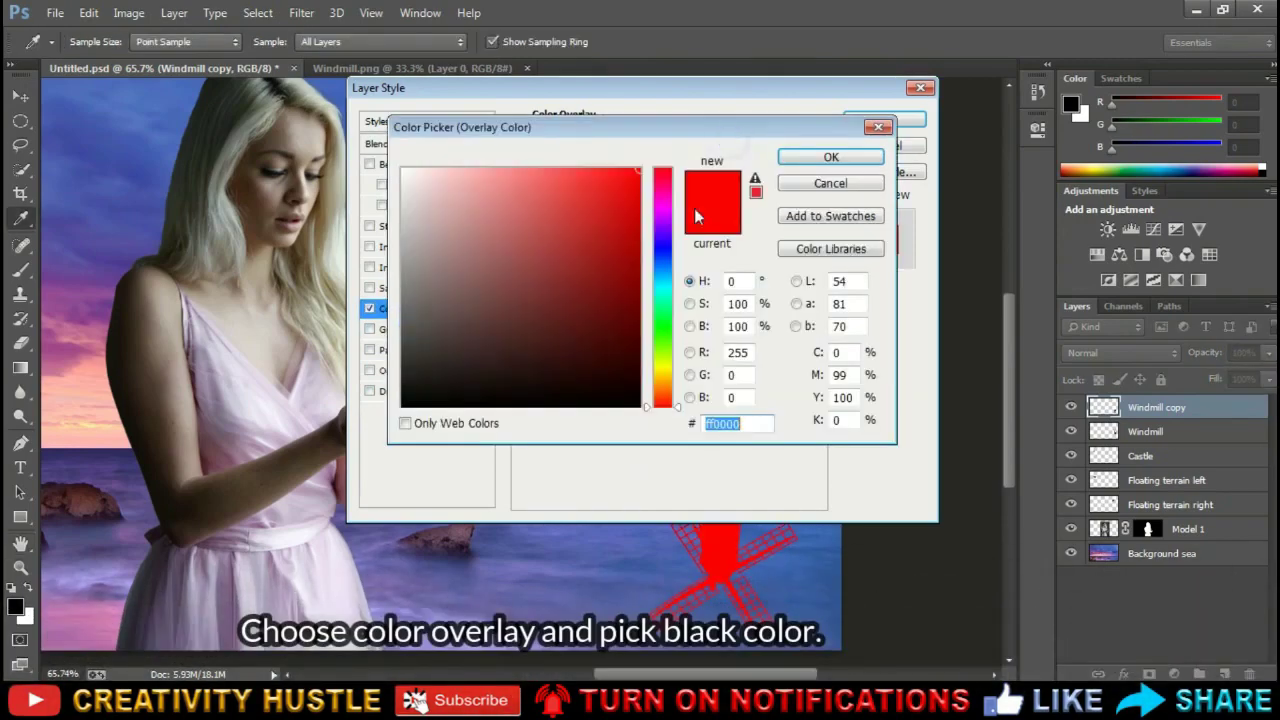
{"action": "left_click", "coordinate": [402, 408]}
{"action": "left_click", "coordinate": [831, 157]}
{"action": "left_click", "coordinate": [884, 119]}
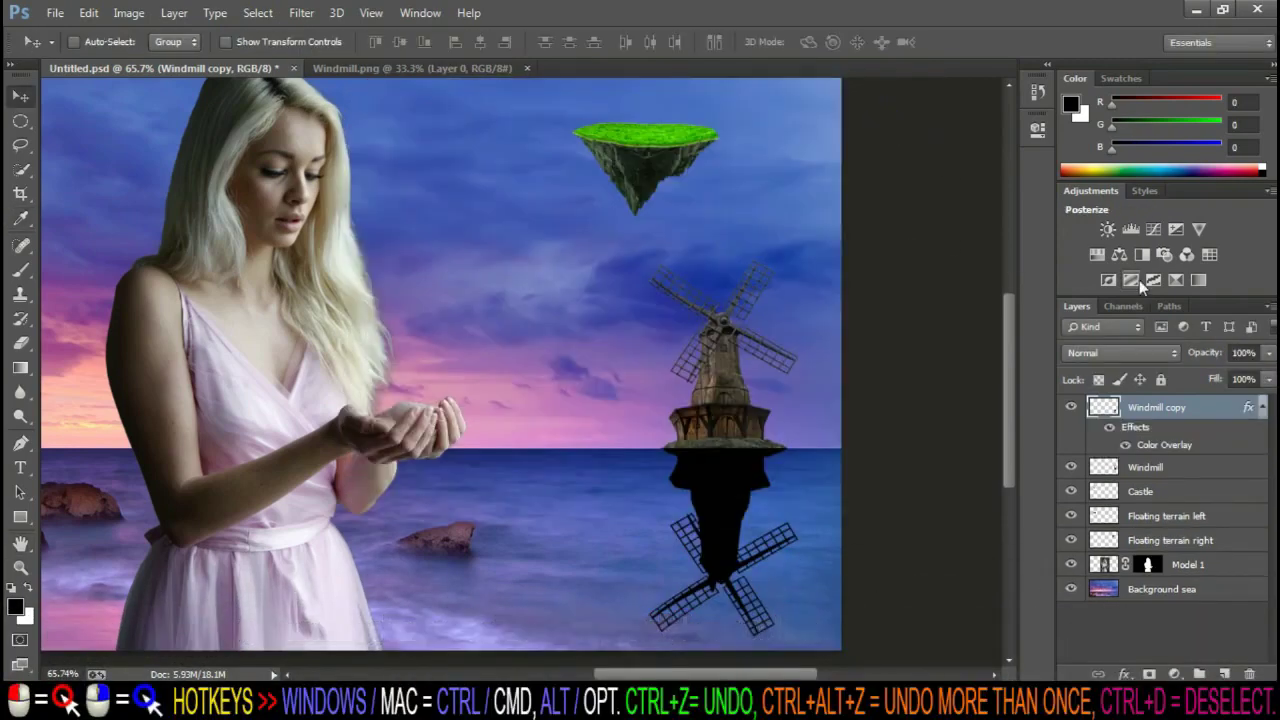
{"action": "left_click", "coordinate": [1219, 373]}
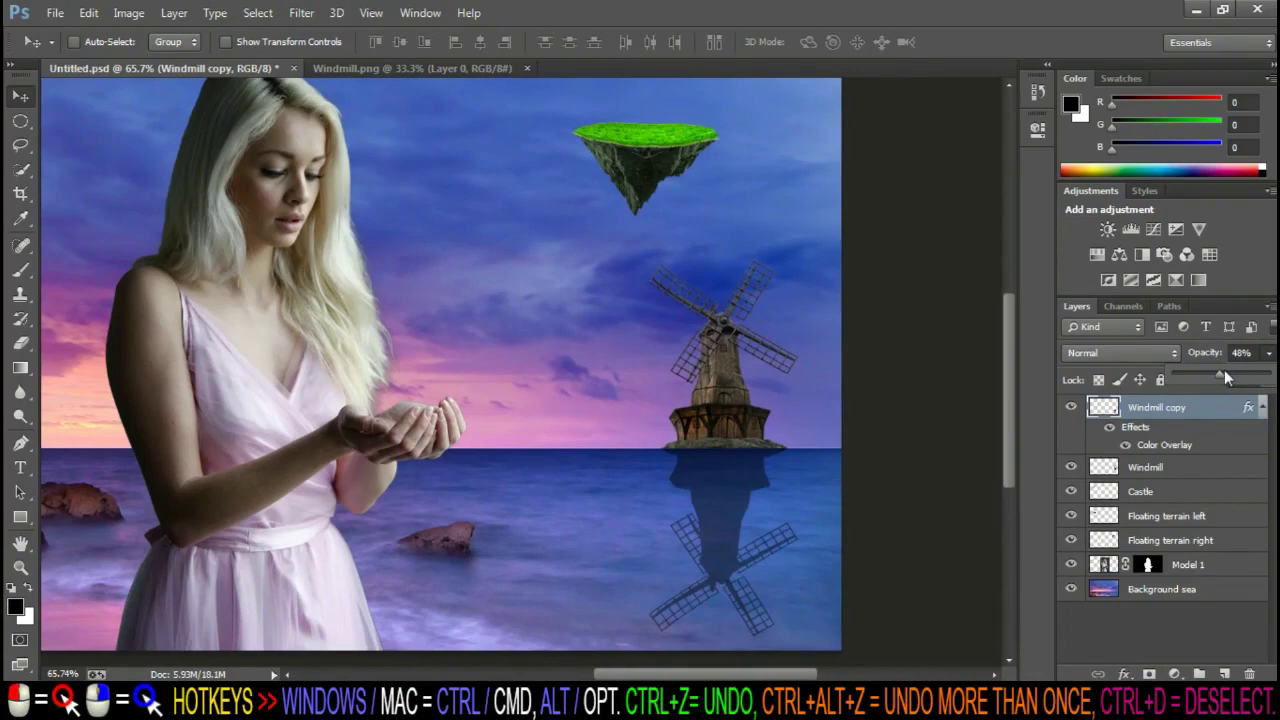
{"action": "key", "text": "Return"}
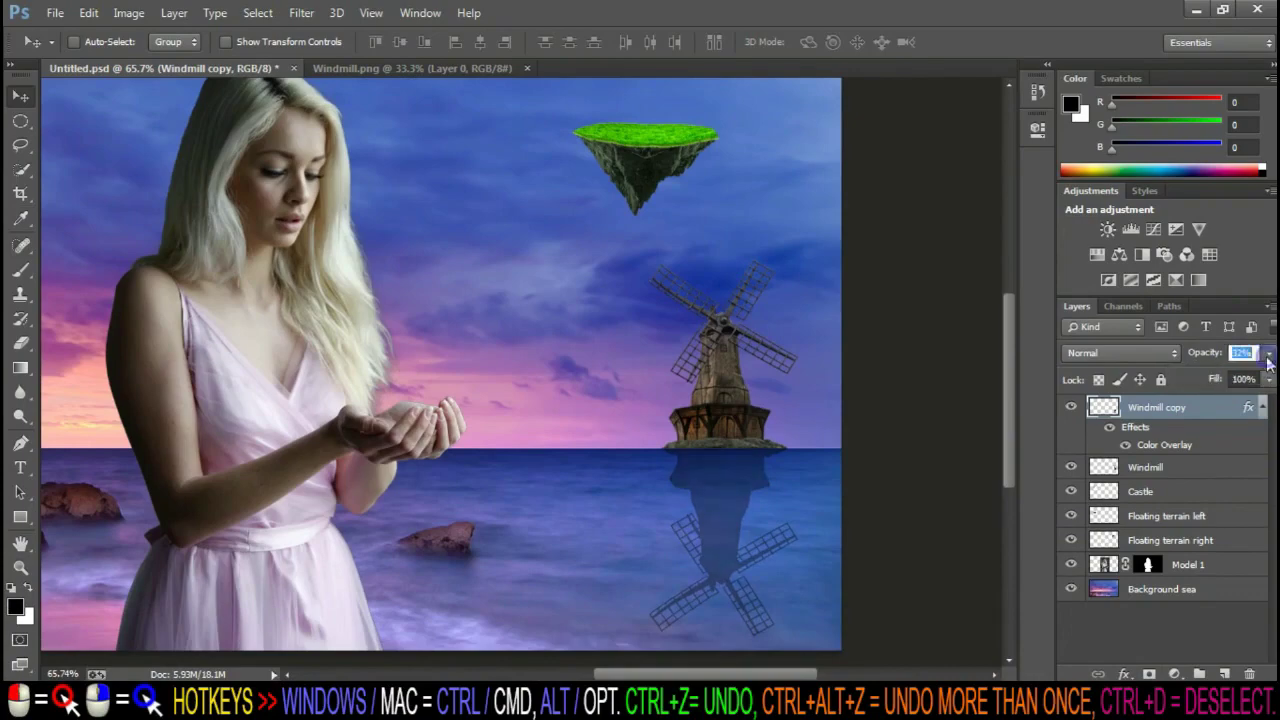
Apply a 6.3-pixel Gaussian Blur to the windmill reflection
{"action": "left_click", "coordinate": [302, 14]}
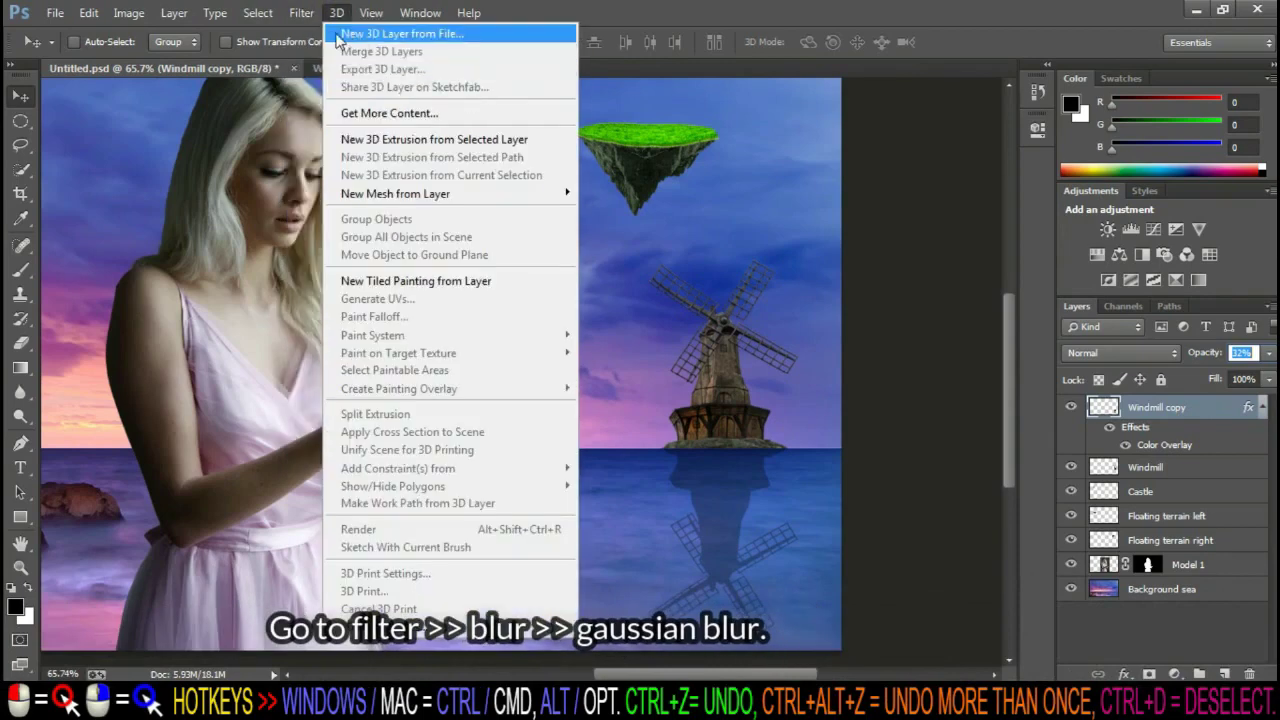
{"action": "mouse_move", "coordinate": [310, 219]}
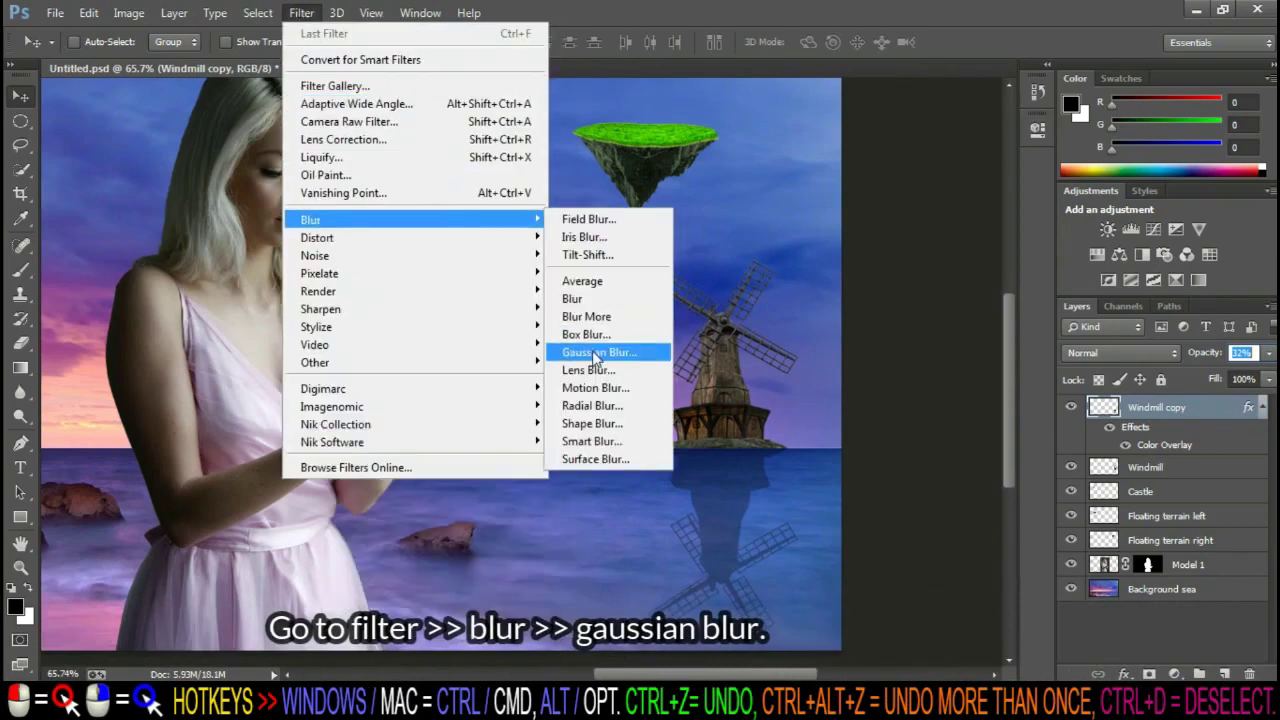
{"action": "left_click", "coordinate": [610, 347]}
{"action": "left_click_drag", "start_coordinate": [538, 417], "coordinate": [565, 417]}
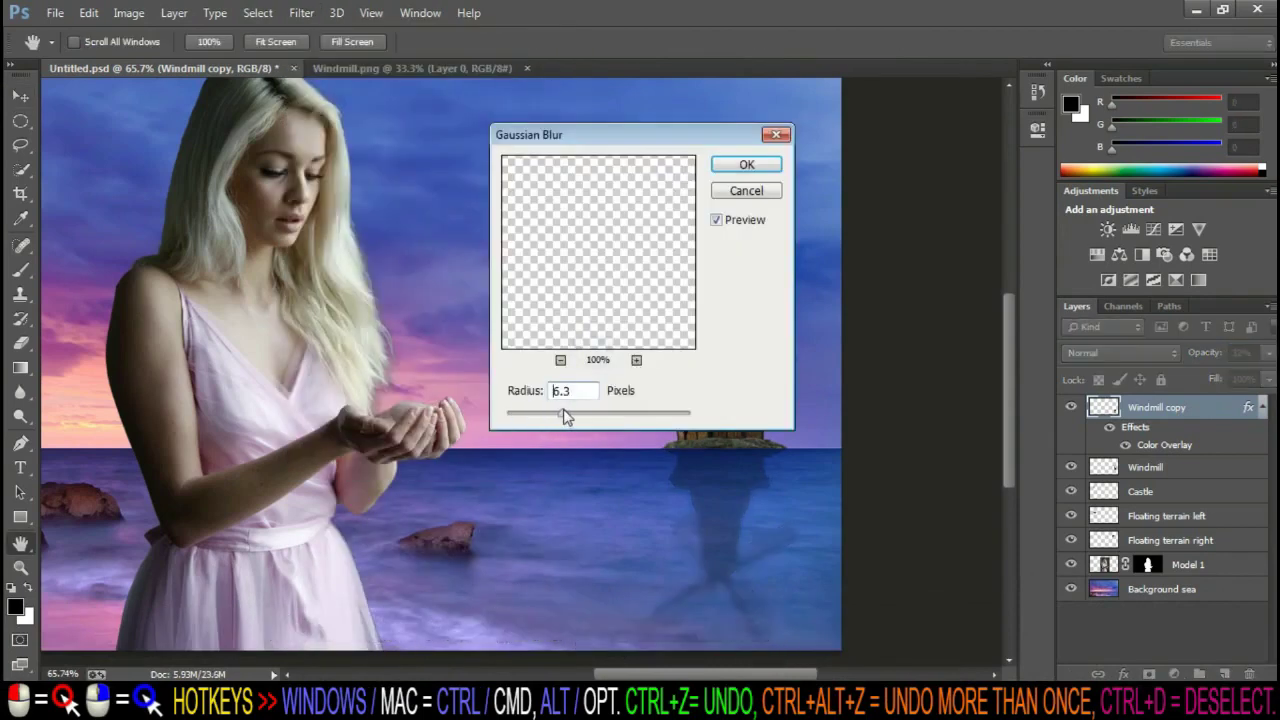
{"action": "left_click", "coordinate": [746, 191]}
{"action": "key", "text": "v"}
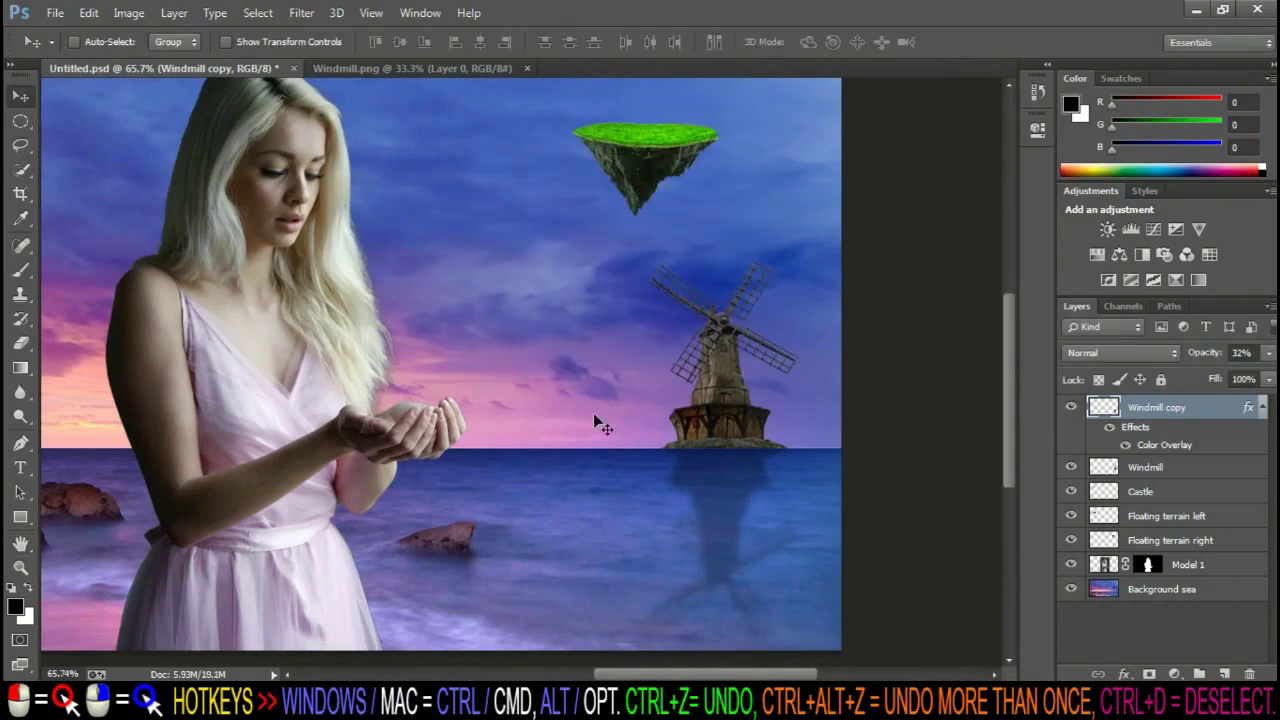
{"action": "key", "text": "ctrl+0"}
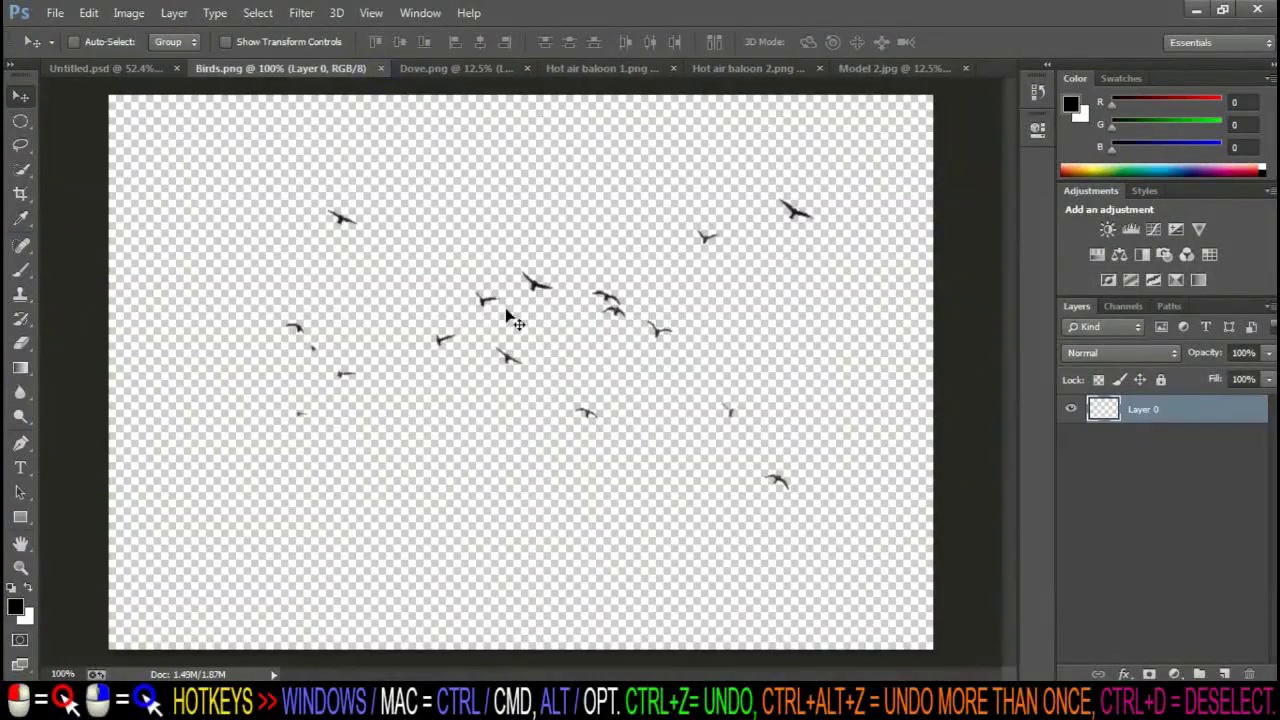
Duplicate the birds layer and rotate the copy up and right to fill gaps
{"action": "key", "text": "ctrl+j"}
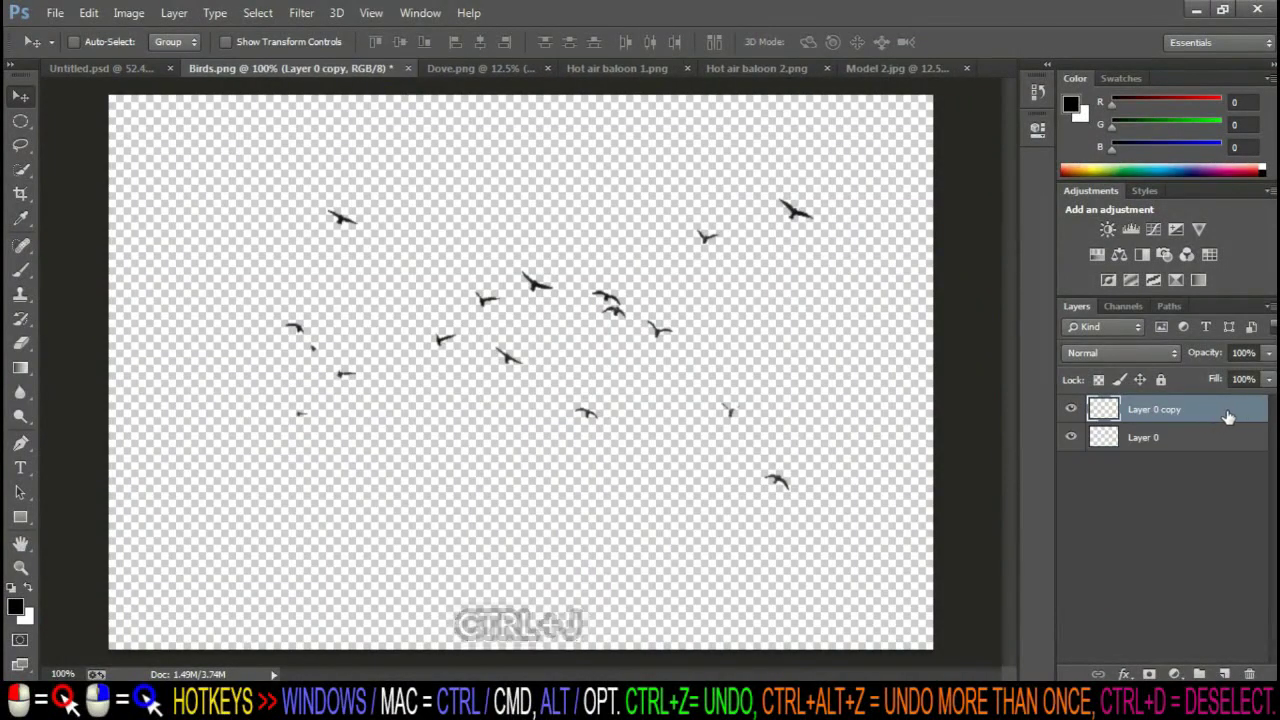
{"action": "key", "text": "ctrl+t"}
{"action": "left_click_drag", "start_coordinate": [560, 300], "coordinate": [598, 230]}
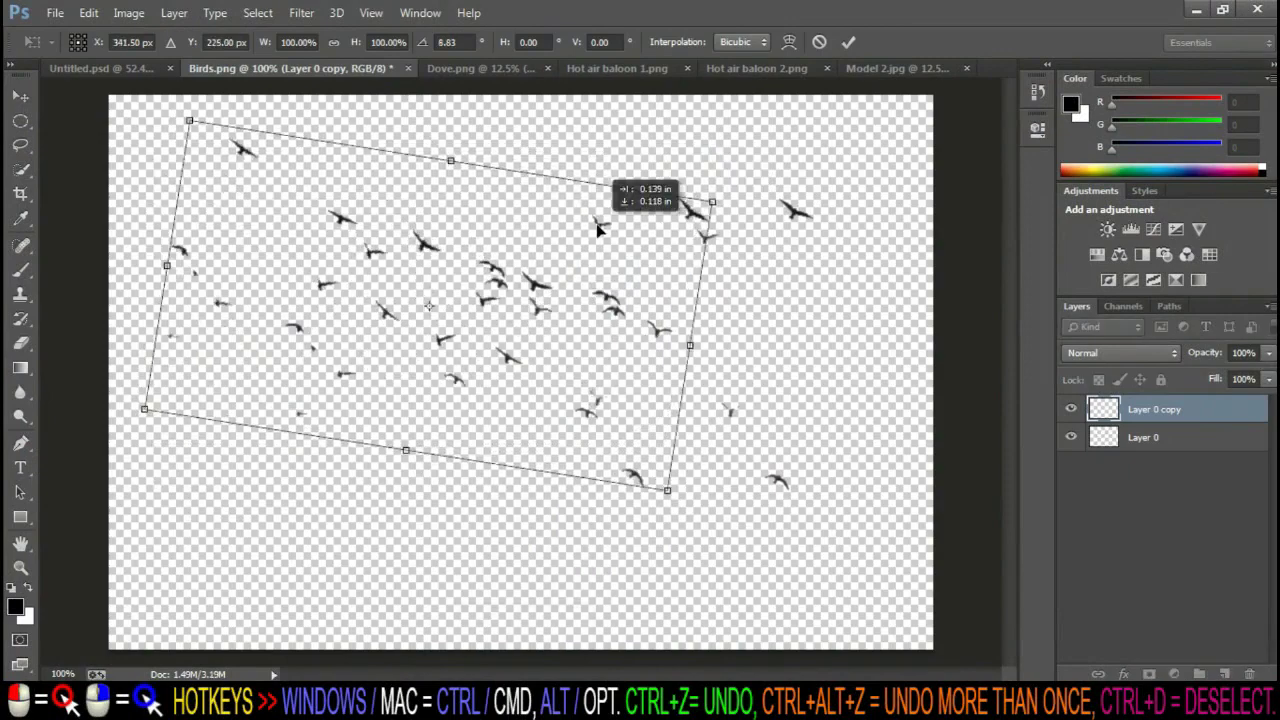
{"action": "key", "text": "Return"}
{"action": "left_click", "coordinate": [20, 343]}
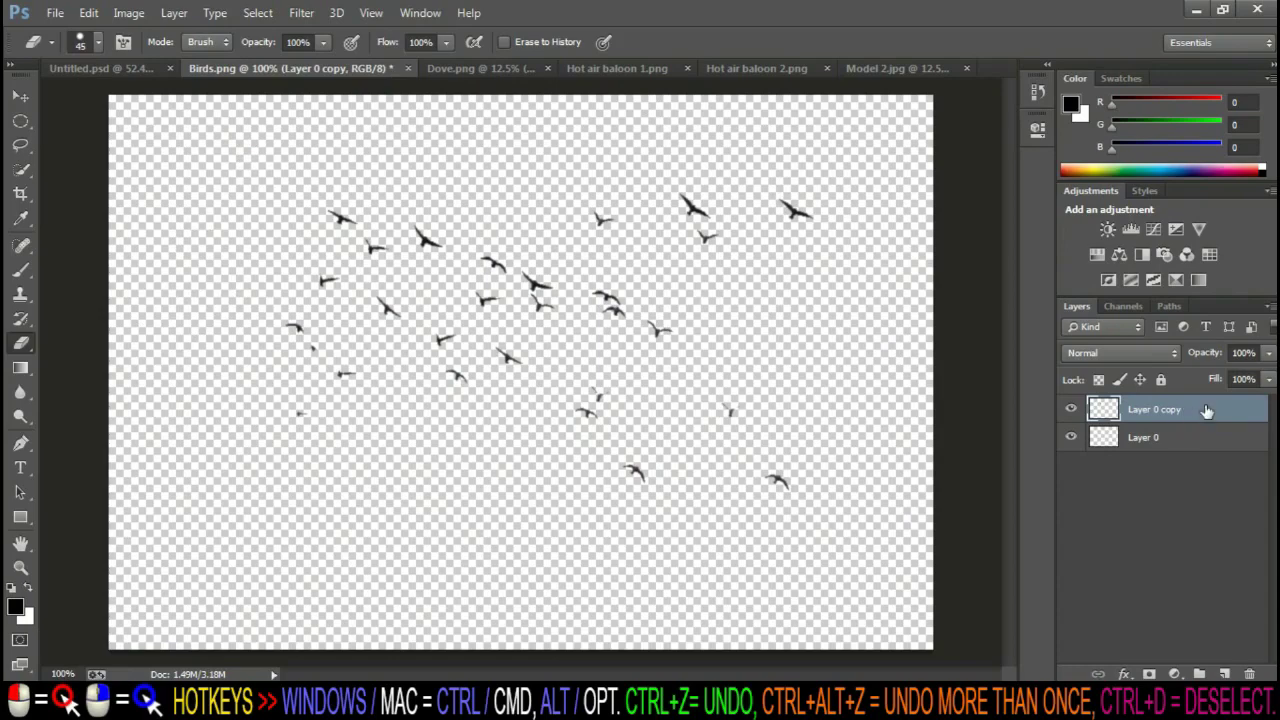
Add a second rotated, repositioned bird copy and erase the unwanted birds
{"action": "key", "text": "ctrl+j"}
{"action": "key", "text": "ctrl+t"}
{"action": "mouse_move", "coordinate": [567, 268]}
{"action": "left_mouse_down"}
{"action": "mouse_move", "coordinate": [751, 329]}
{"action": "mouse_move", "coordinate": [846, 206]}
{"action": "mouse_move", "coordinate": [766, 157]}
{"action": "left_mouse_up"}
{"action": "key", "text": "Return"}
{"action": "key", "text": "e"}
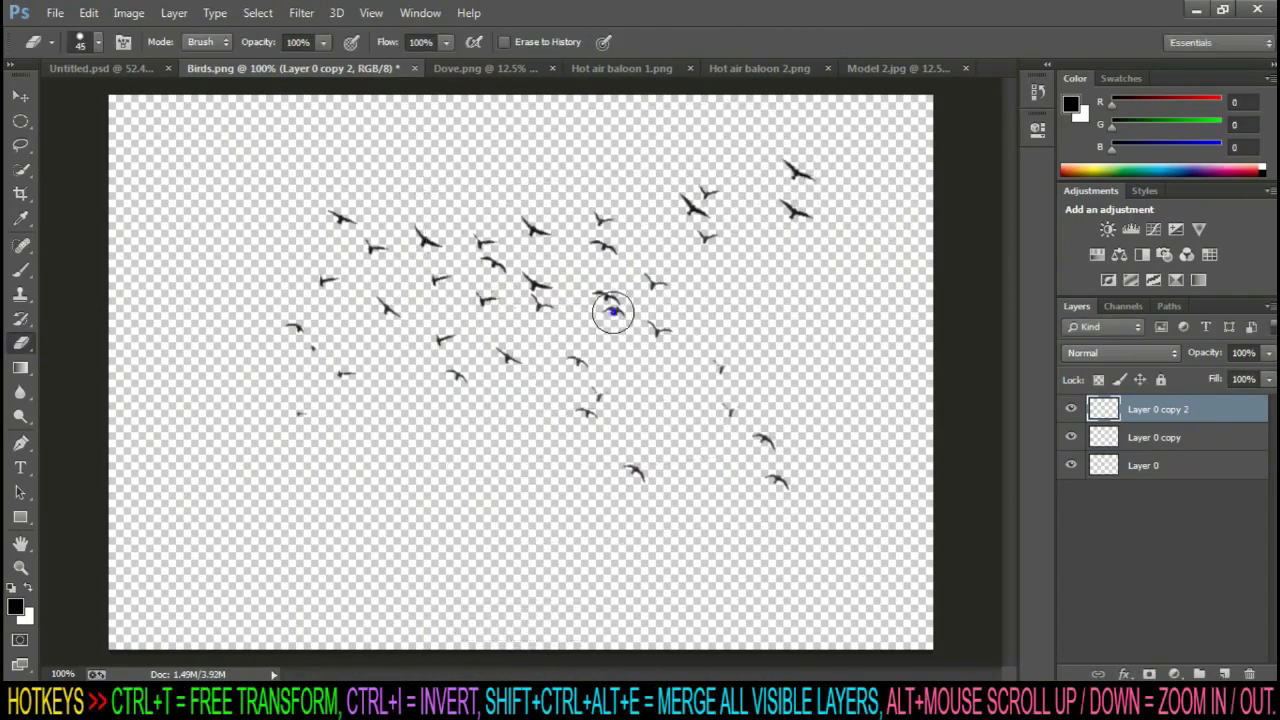
{"action": "scroll", "coordinate": [629, 302], "scroll_direction": "up", "scroll_amount": 1}
{"action": "left_click", "coordinate": [1072, 437]}
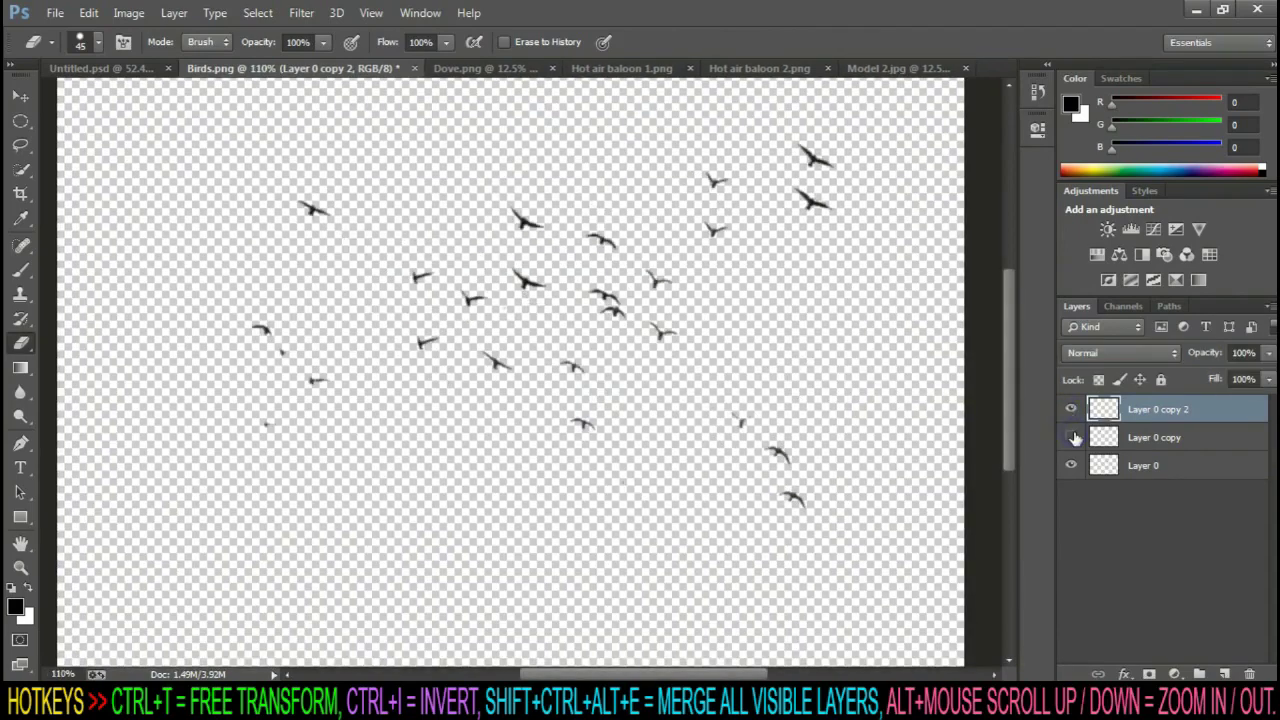
Add a third offset bird copy, Merge Visible, and drag the flock toward the composite
{"action": "key", "text": "ctrl+j"}
{"action": "left_click_drag", "start_coordinate": [622, 232], "coordinate": [652, 352]}
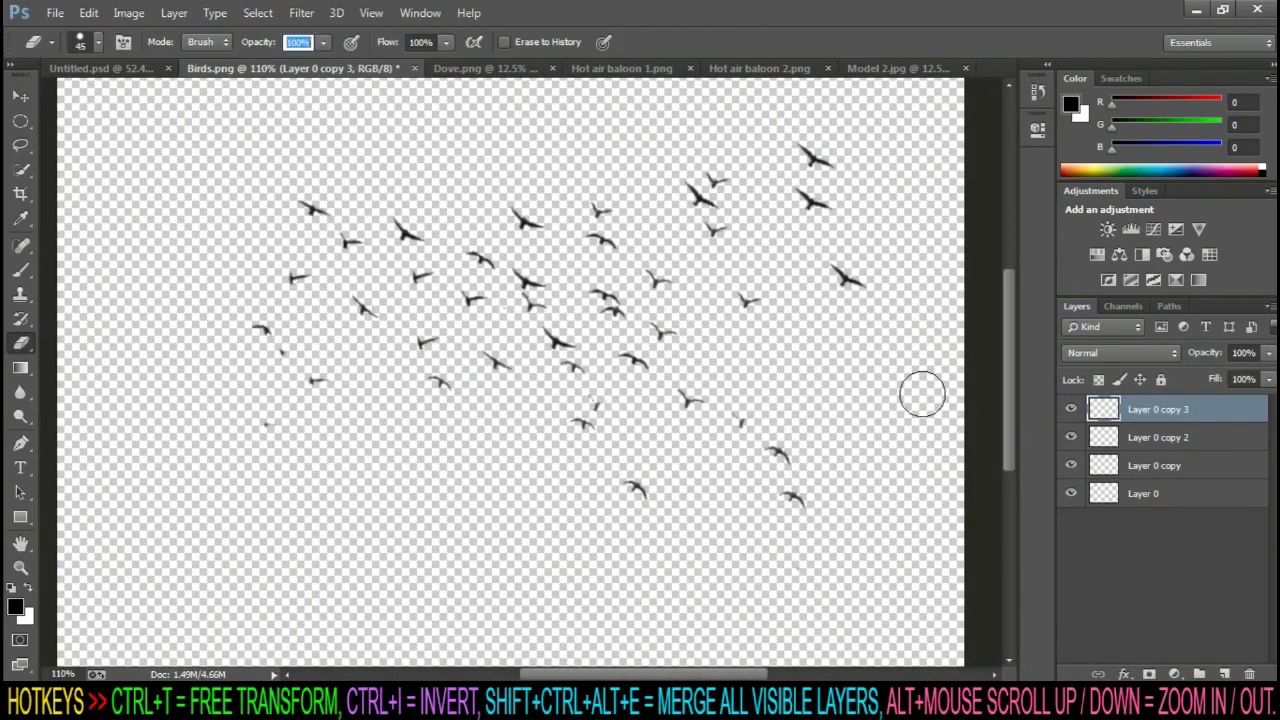
{"action": "left_click", "coordinate": [1218, 490], "text": "shift"}
{"action": "right_click", "coordinate": [1218, 489]}
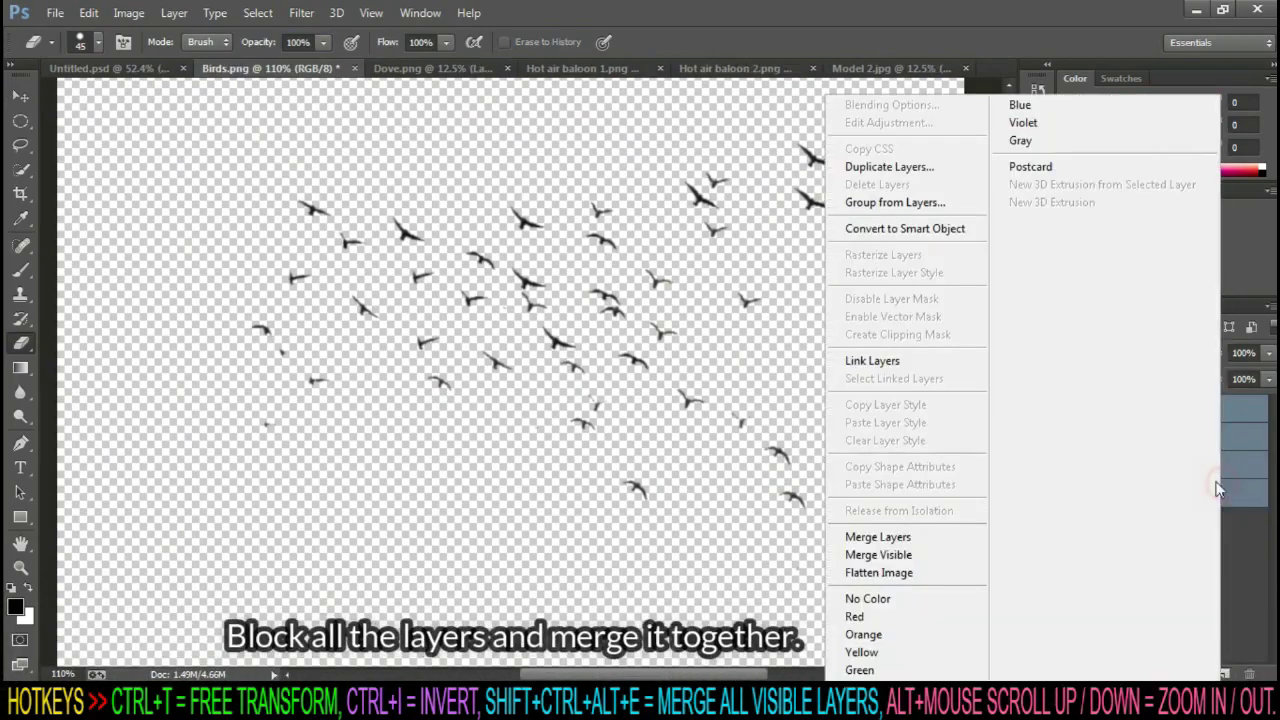
{"action": "left_click", "coordinate": [975, 562]}
{"action": "key", "text": "v"}
{"action": "mouse_move", "coordinate": [606, 300]}
{"action": "left_mouse_down"}
{"action": "mouse_move", "coordinate": [137, 72]}
{"action": "mouse_move", "coordinate": [250, 250]}
{"action": "left_mouse_up"}
Scale the flock into the upper-left sky and move the Birds layer below Castle
{"action": "key", "text": "ctrl+t"}
{"action": "left_click_drag", "start_coordinate": [470, 240], "coordinate": [415, 195]}
{"action": "key", "text": "Return"}
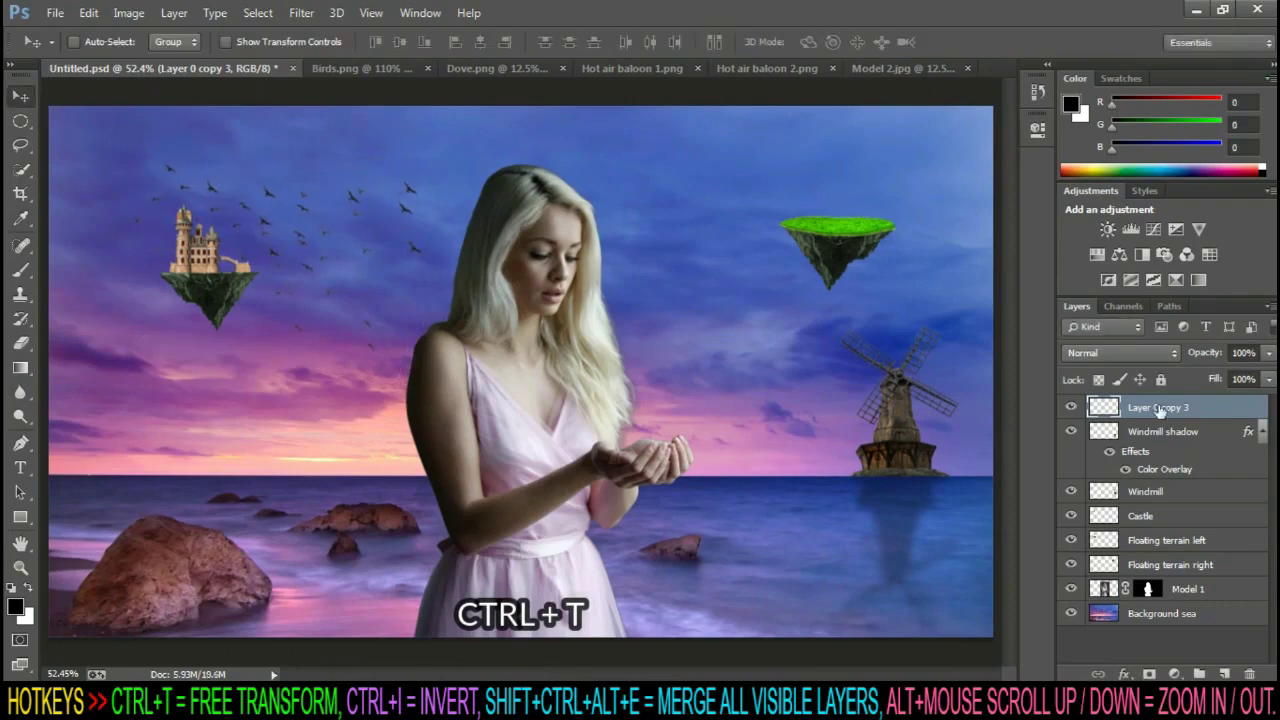
{"action": "left_click_drag", "start_coordinate": [1163, 510], "coordinate": [1163, 515]}
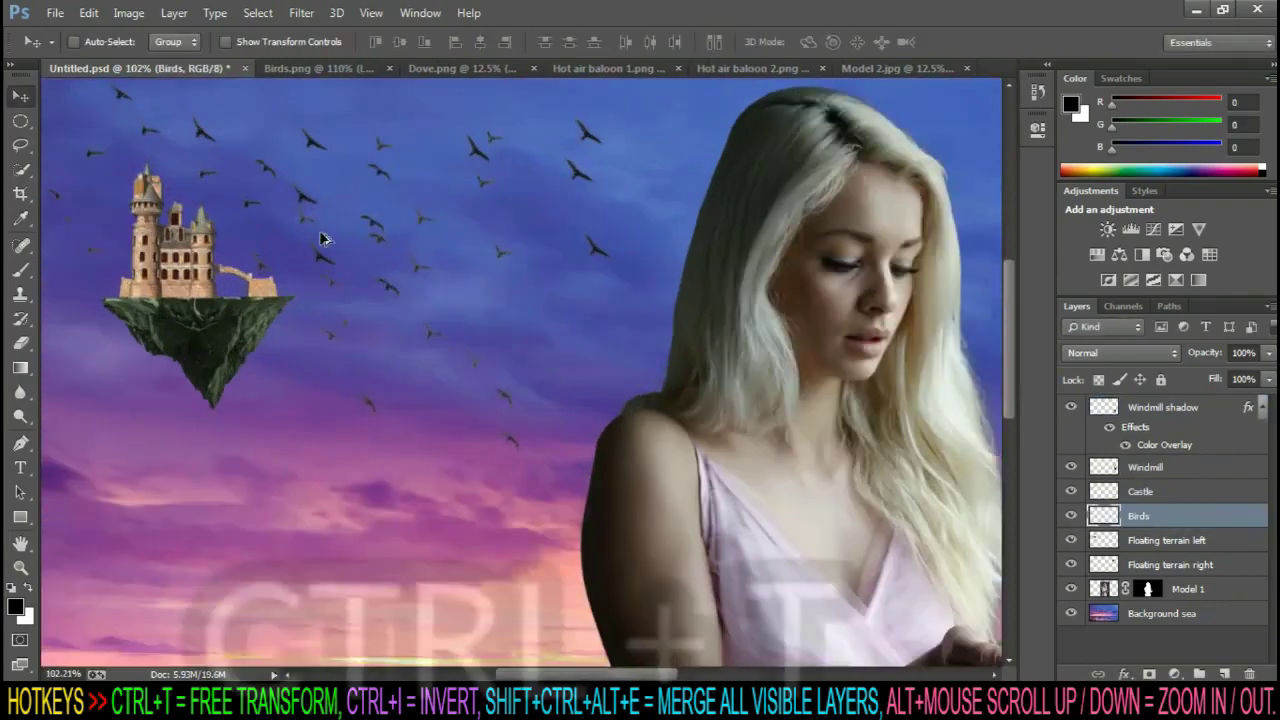
{"action": "key", "text": "ctrl+t"}
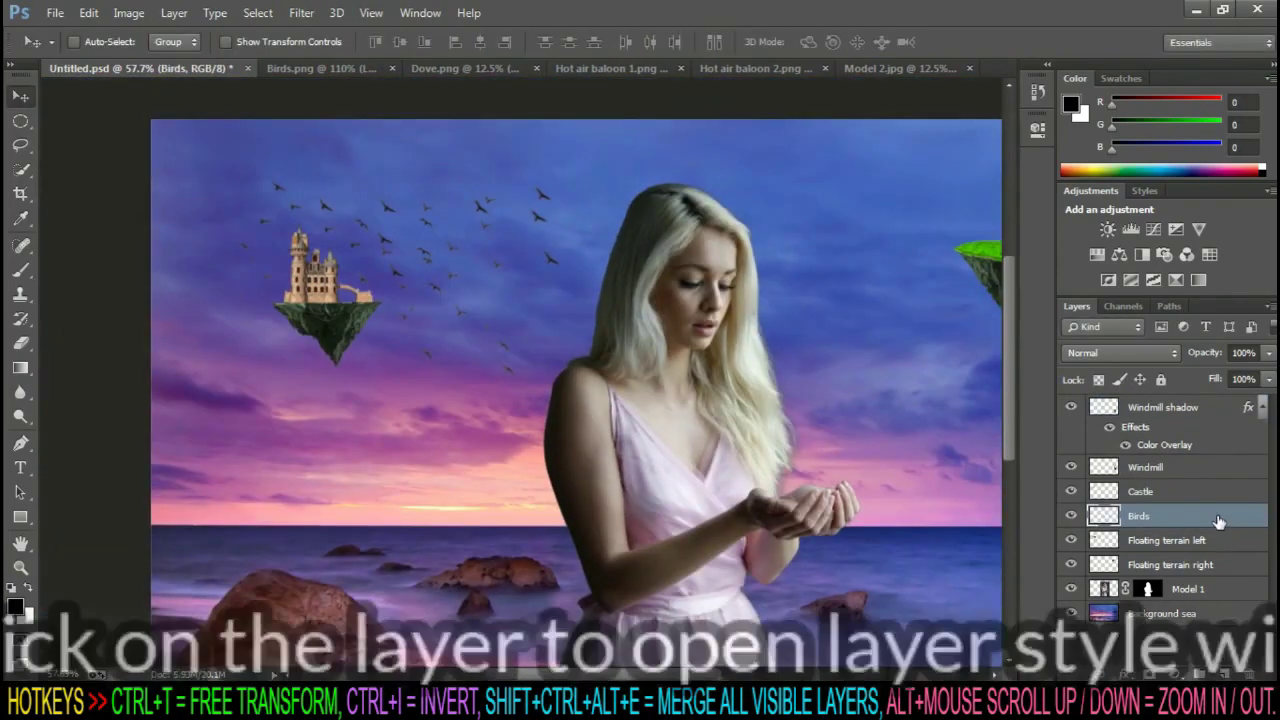
Give the Birds layer a light blue b4bdf9 Color Overlay layer style
{"action": "double_click", "coordinate": [1216, 514]}
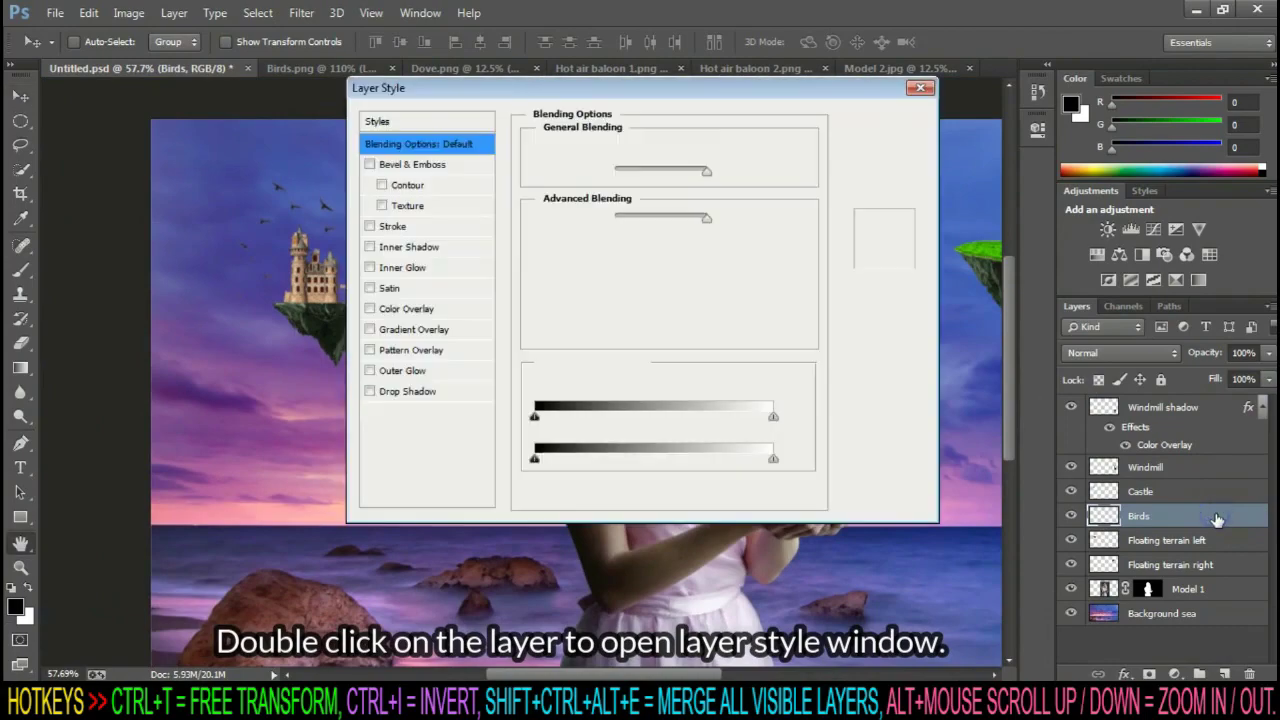
{"action": "left_click", "coordinate": [420, 308]}
{"action": "left_click", "coordinate": [729, 147]}
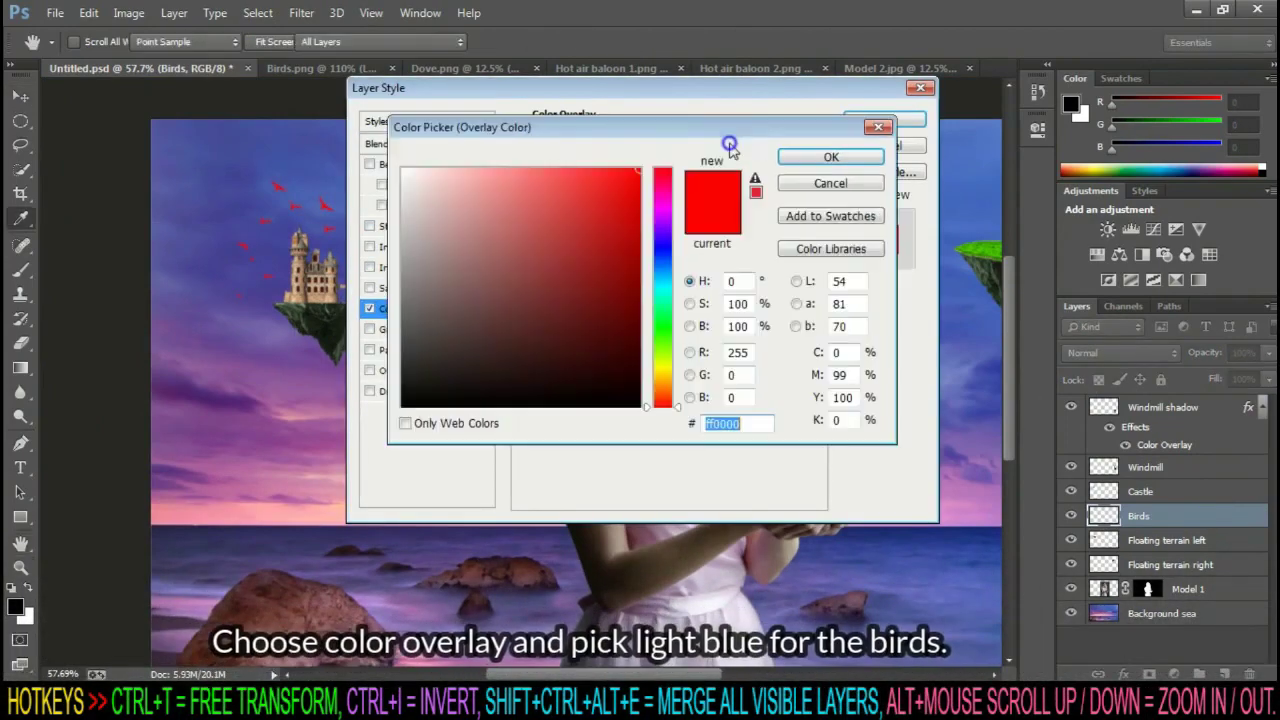
{"action": "type", "text": "4a58ad"}
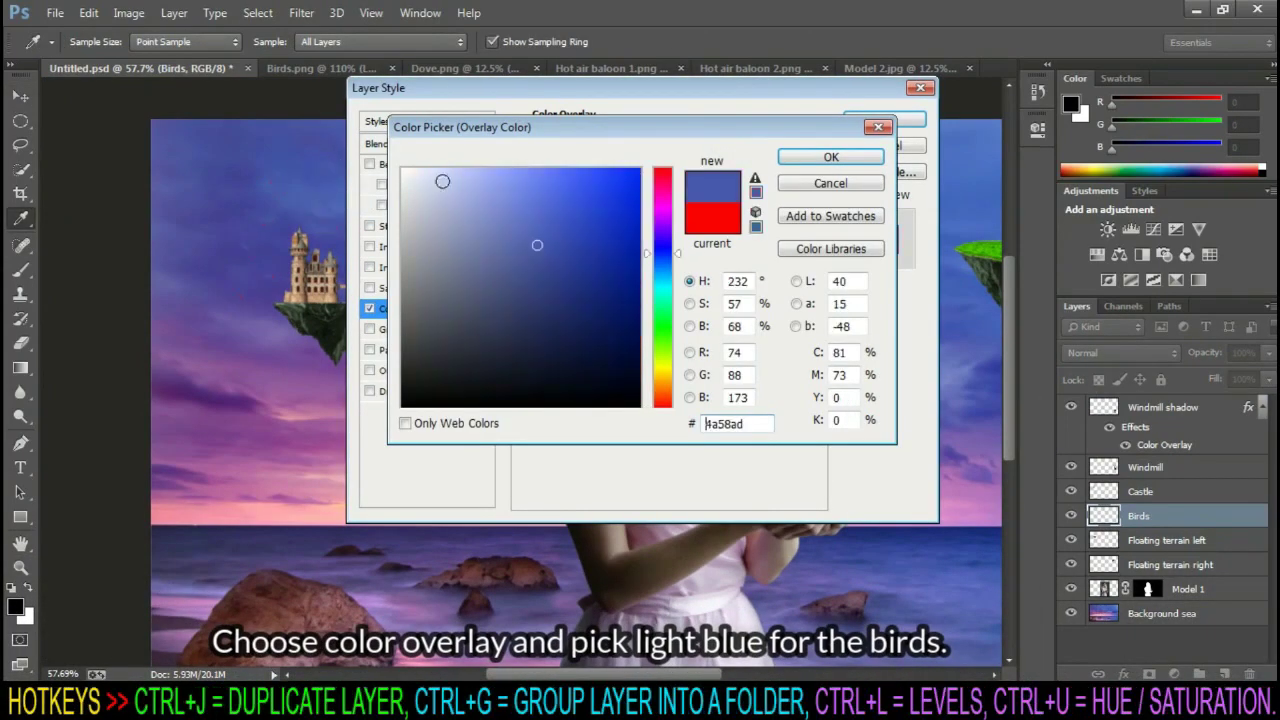
{"action": "left_click", "coordinate": [481, 176]}
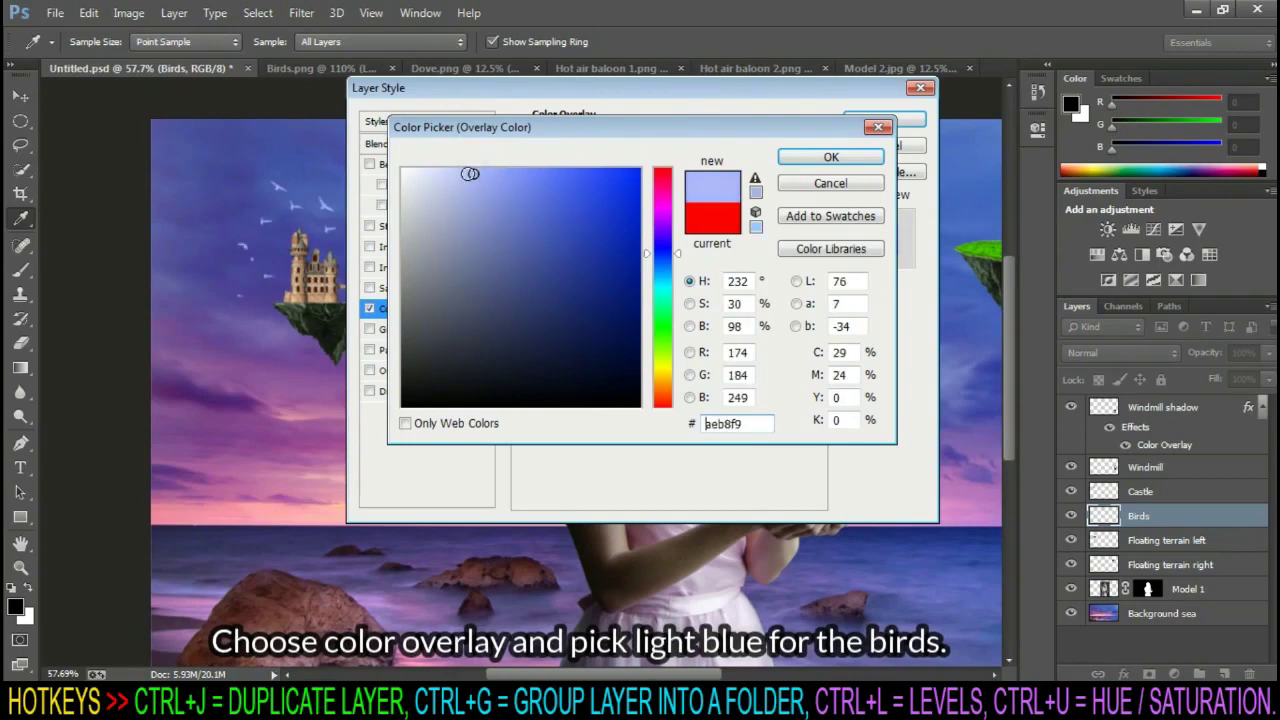
{"action": "left_click", "coordinate": [467, 174]}
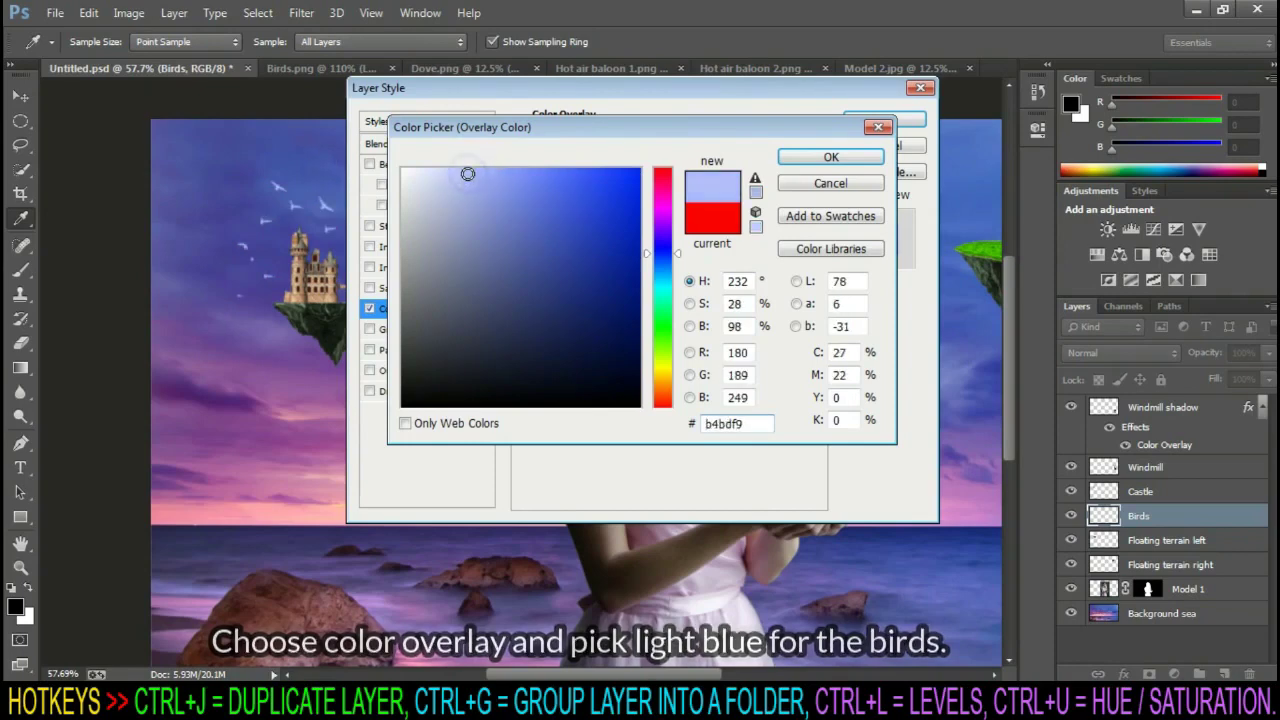
{"action": "left_click", "coordinate": [793, 160]}
{"action": "left_click", "coordinate": [895, 120]}
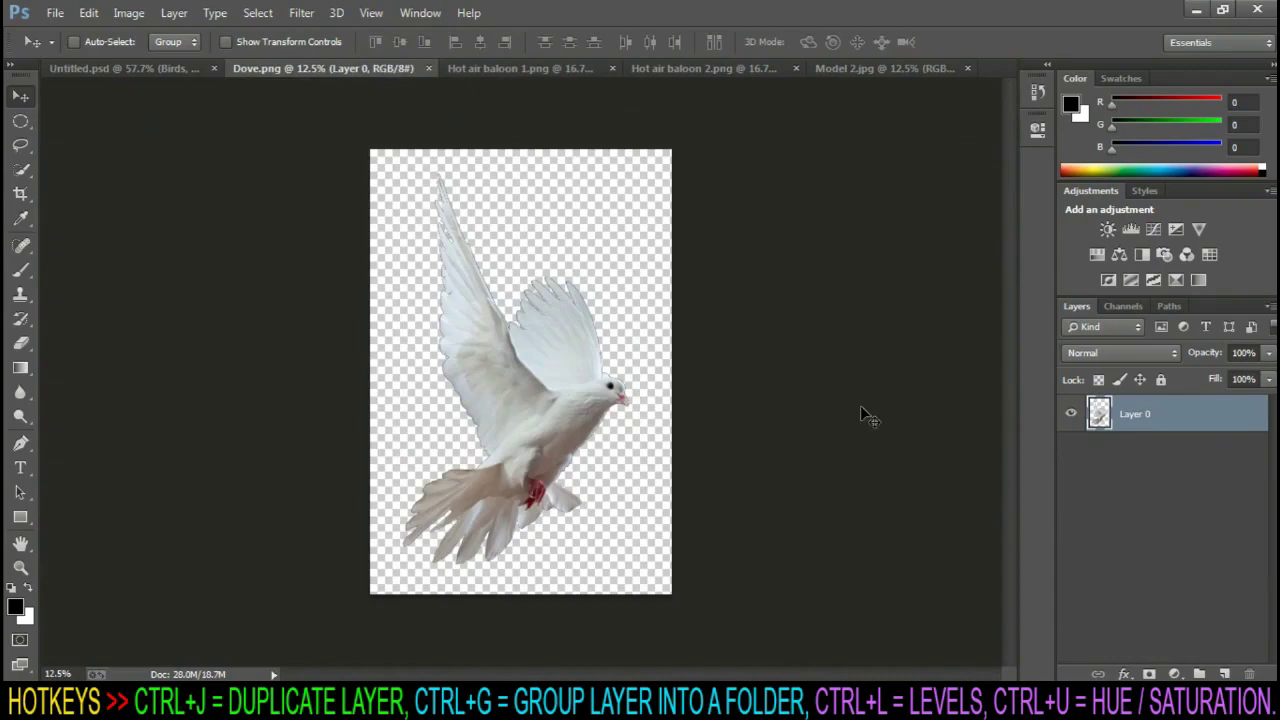
Shrink the dove, flip it horizontally, and set it on the model's cupped hands
{"action": "mouse_move", "coordinate": [866, 416]}
{"action": "left_mouse_down"}
{"action": "mouse_move", "coordinate": [260, 106]}
{"action": "mouse_move", "coordinate": [714, 449]}
{"action": "left_mouse_up"}
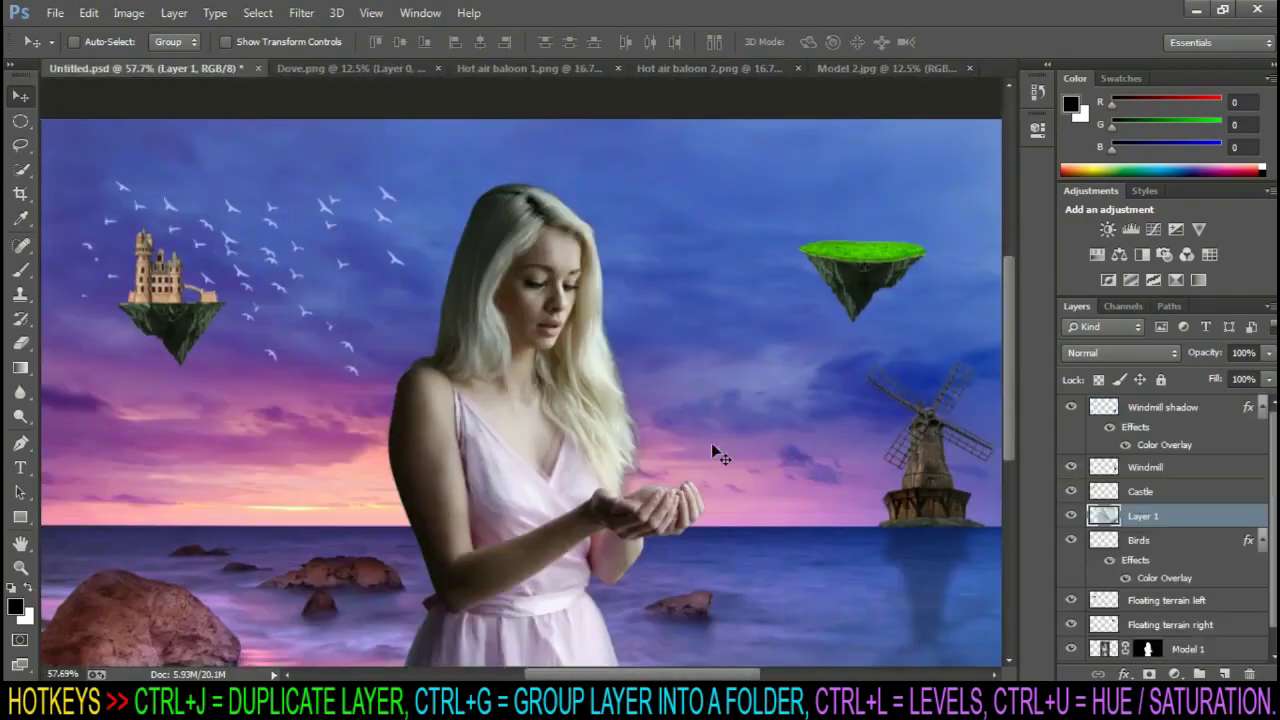
{"action": "key", "text": "ctrl+t"}
{"action": "key", "text": "ctrl+minus"}
{"action": "key", "text": "ctrl+minus"}
{"action": "left_click_drag", "start_coordinate": [691, 110], "coordinate": [543, 471]}
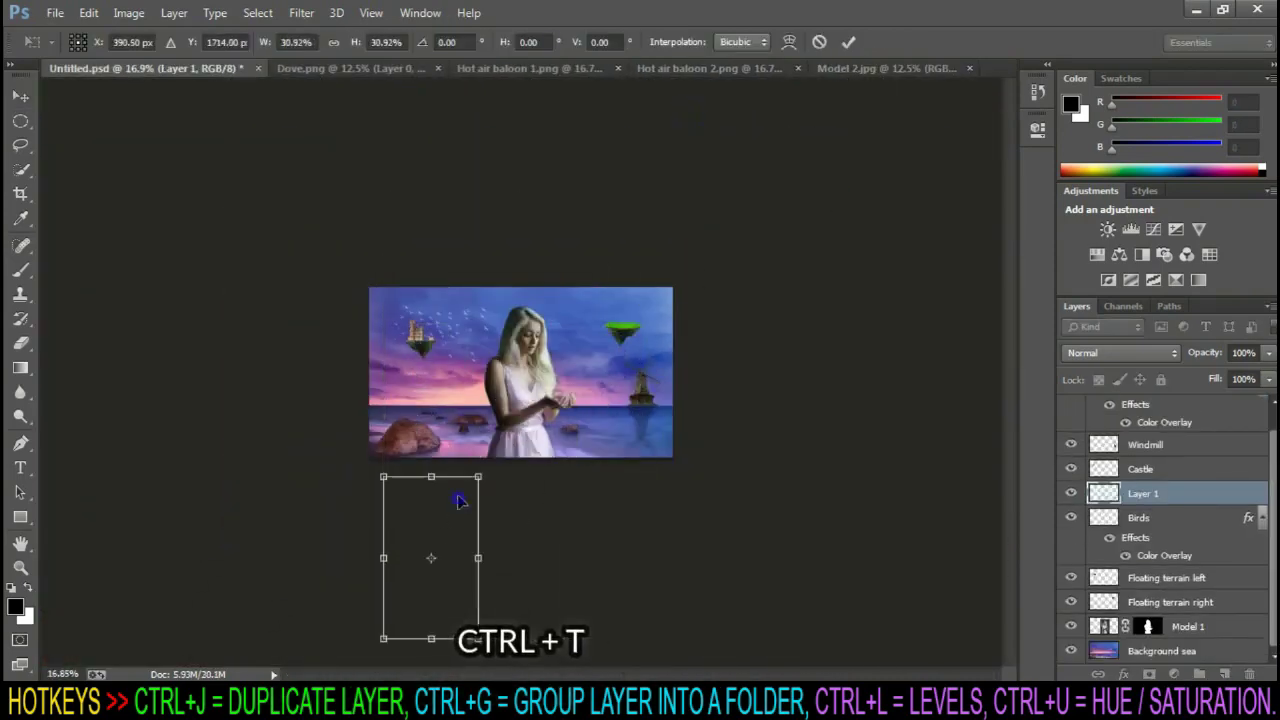
{"action": "left_click_drag", "start_coordinate": [464, 557], "coordinate": [566, 378]}
{"action": "right_click", "coordinate": [585, 358]}
{"action": "left_click", "coordinate": [650, 634]}
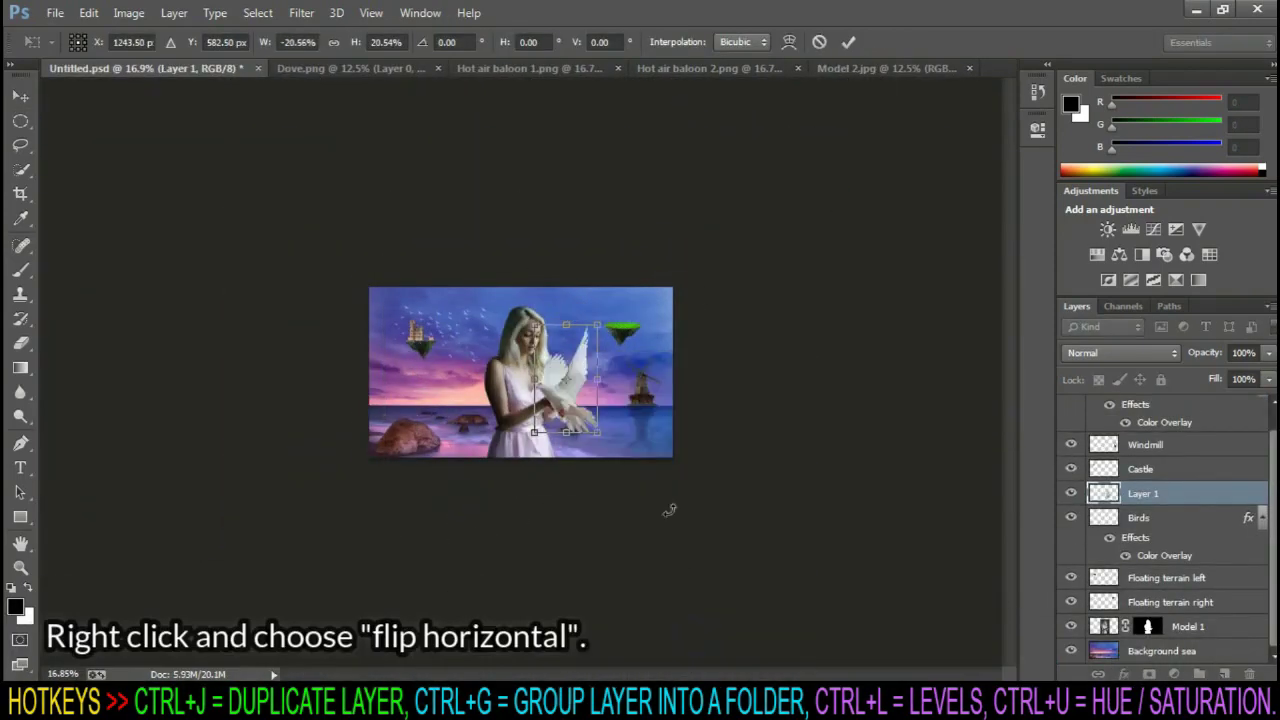
{"action": "key", "text": "ctrl+0"}
{"action": "left_click_drag", "start_coordinate": [690, 320], "coordinate": [648, 362]}
{"action": "key", "text": "Return"}
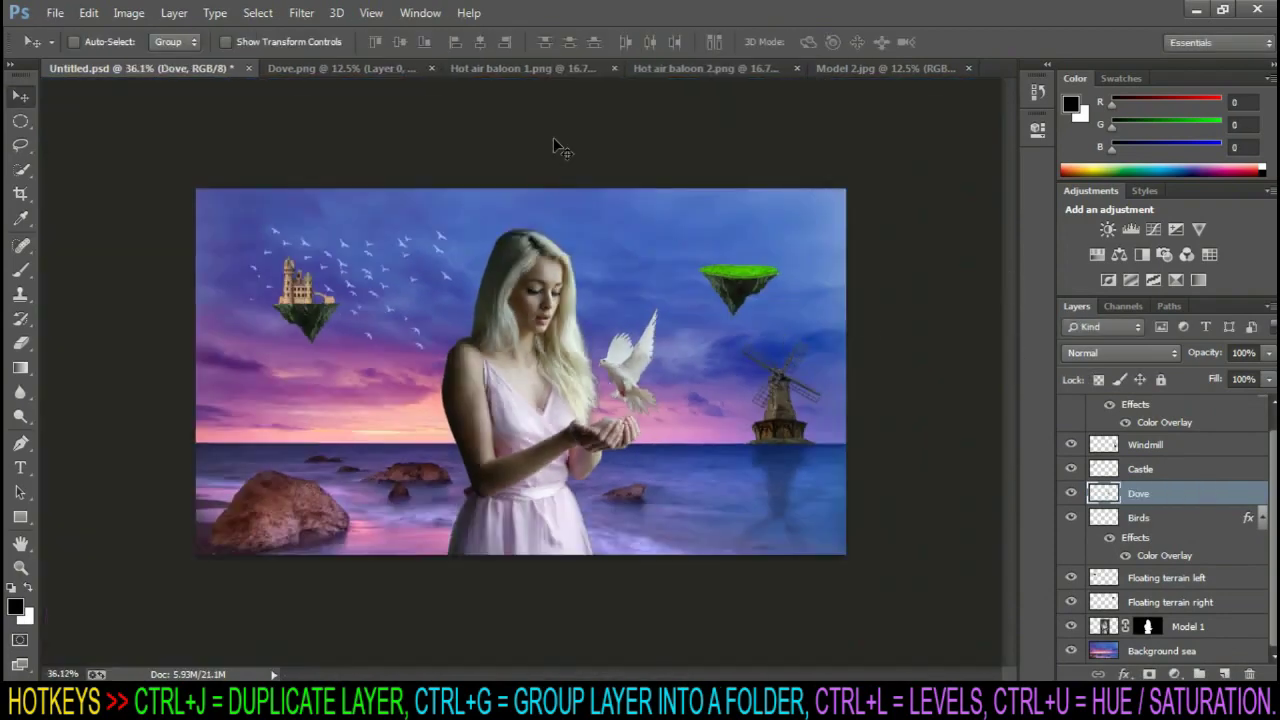
Close Dove.png and lasso the balloon in Hot air baloon 1.png
{"action": "left_click", "coordinate": [436, 72]}
{"action": "left_click", "coordinate": [436, 72]}
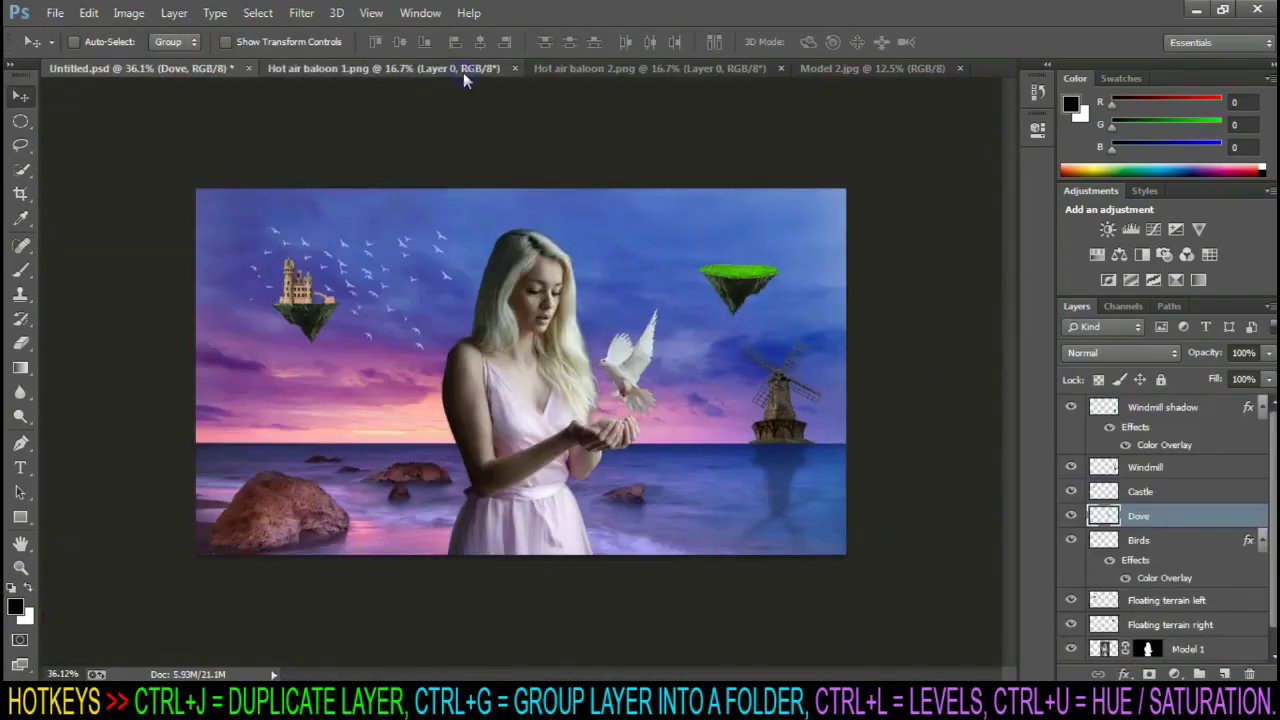
{"action": "left_click", "coordinate": [463, 72]}
{"action": "mouse_move", "coordinate": [580, 333]}
{"action": "left_mouse_down"}
{"action": "mouse_move", "coordinate": [410, 233]}
{"action": "mouse_move", "coordinate": [494, 288]}
{"action": "left_mouse_up"}
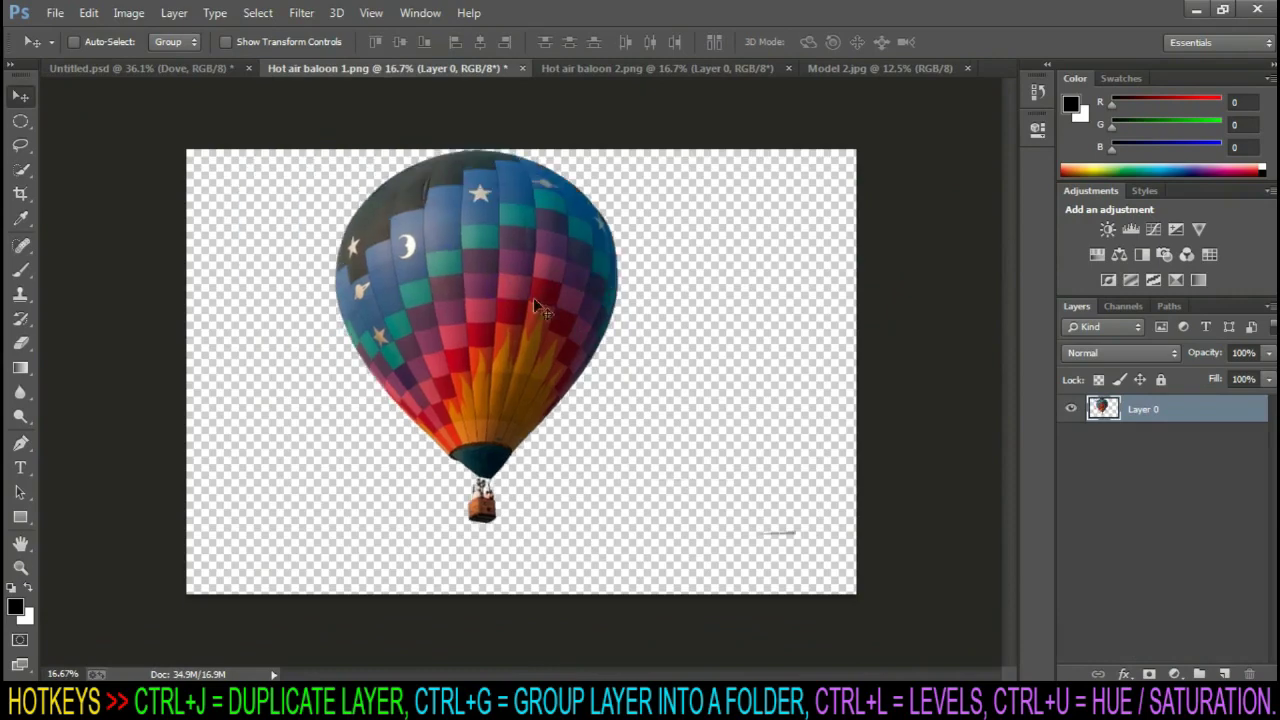
{"action": "left_click", "coordinate": [20, 145]}
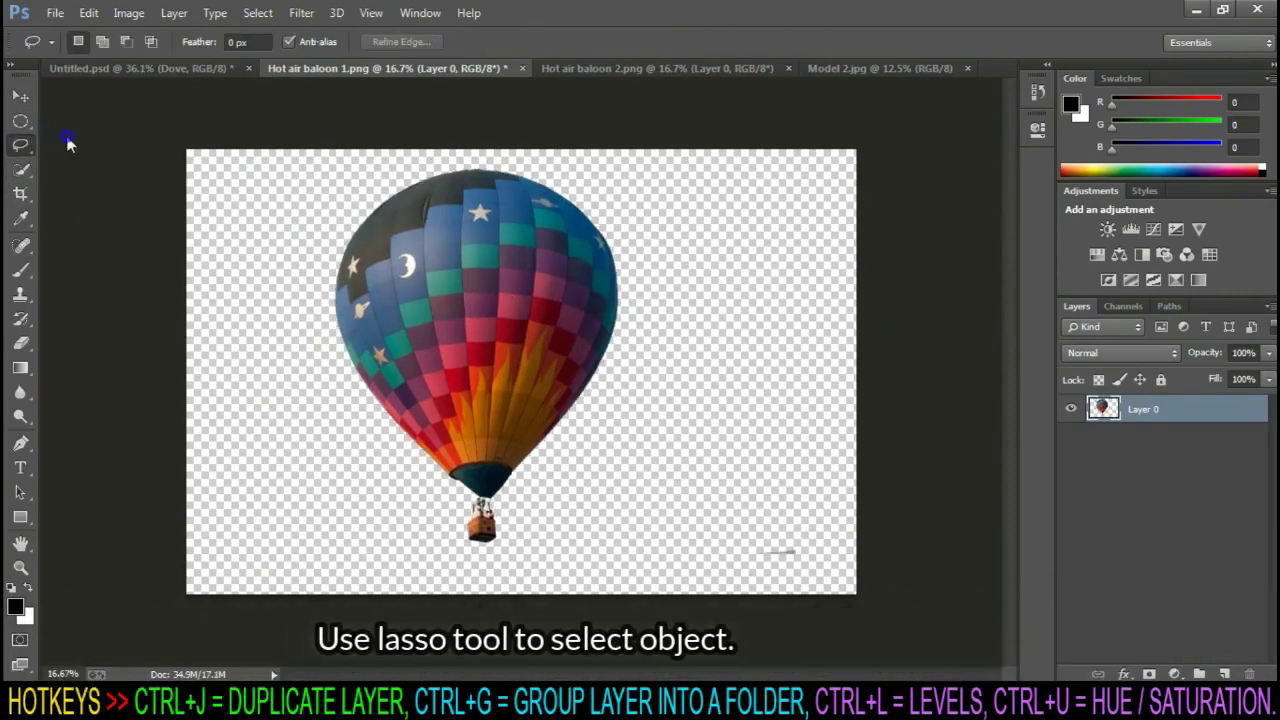
{"action": "mouse_move", "coordinate": [360, 152]}
{"action": "left_mouse_down"}
{"action": "mouse_move", "coordinate": [393, 148]}
{"action": "mouse_move", "coordinate": [616, 375]}
{"action": "mouse_move", "coordinate": [466, 157]}
{"action": "mouse_move", "coordinate": [520, 370]}
{"action": "left_mouse_up"}
{"action": "key", "text": "v"}
Name the balloon layer 'Hot air baloon', scale it upper right, and place it beneath the windmill
{"action": "double_click", "coordinate": [1147, 407]}
{"action": "type", "text": "Hot air baloon"}
{"action": "key", "text": "Return"}
{"action": "key", "text": "ctrl+t"}
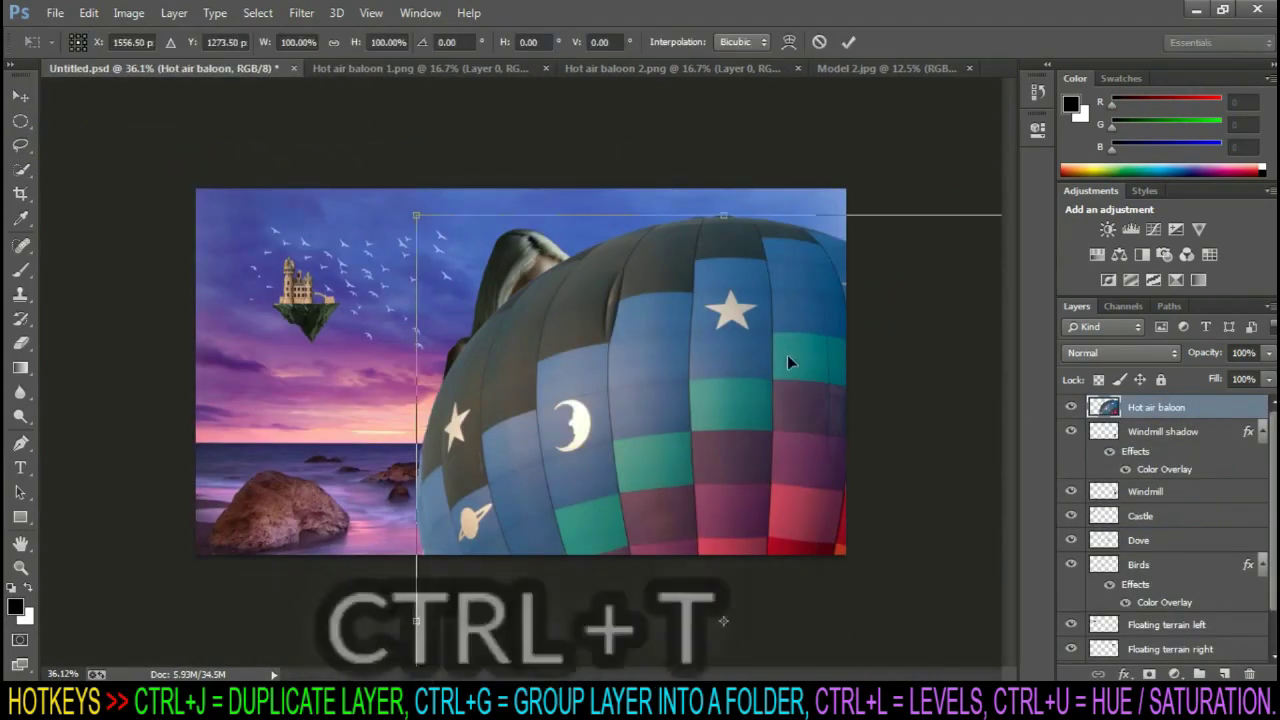
{"action": "left_click_drag", "start_coordinate": [787, 354], "coordinate": [540, 365]}
{"action": "mouse_move", "coordinate": [460, 260]}
{"action": "left_mouse_down"}
{"action": "mouse_move", "coordinate": [879, 281]}
{"action": "mouse_move", "coordinate": [908, 296]}
{"action": "left_mouse_up"}
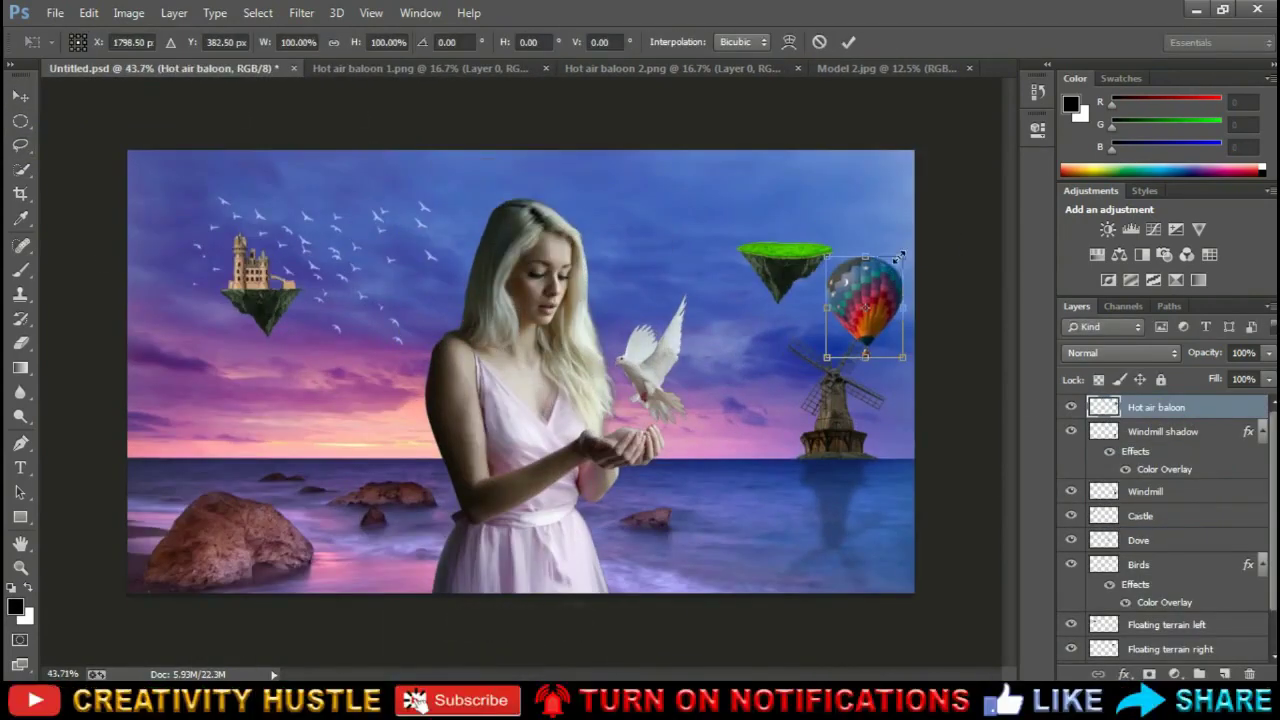
{"action": "key", "text": "Return"}
{"action": "left_click_drag", "start_coordinate": [1156, 407], "coordinate": [1150, 480]}
Close the first balloon image and copy the two left balloons from the second image
{"action": "left_click", "coordinate": [415, 68]}
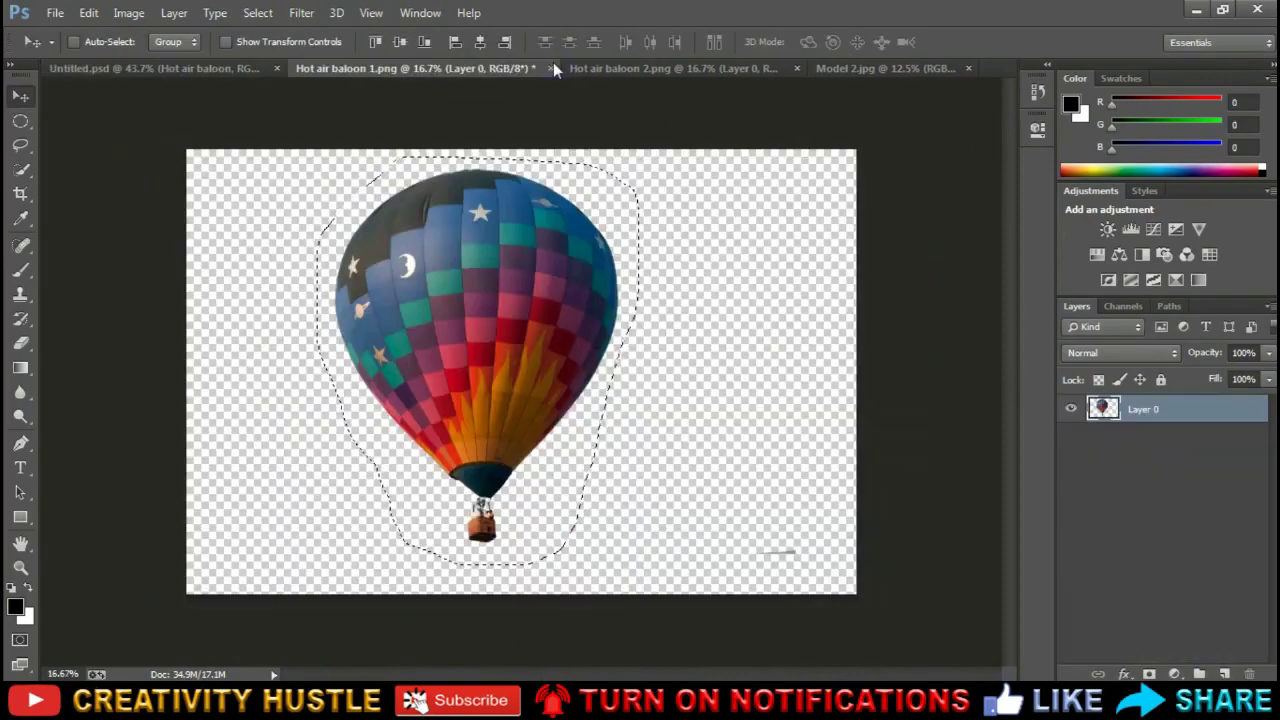
{"action": "left_click", "coordinate": [542, 68]}
{"action": "left_click", "coordinate": [420, 68]}
{"action": "left_click", "coordinate": [20, 145]}
{"action": "left_click", "coordinate": [70, 138]}
{"action": "left_click_drag", "start_coordinate": [320, 203], "coordinate": [360, 393]}
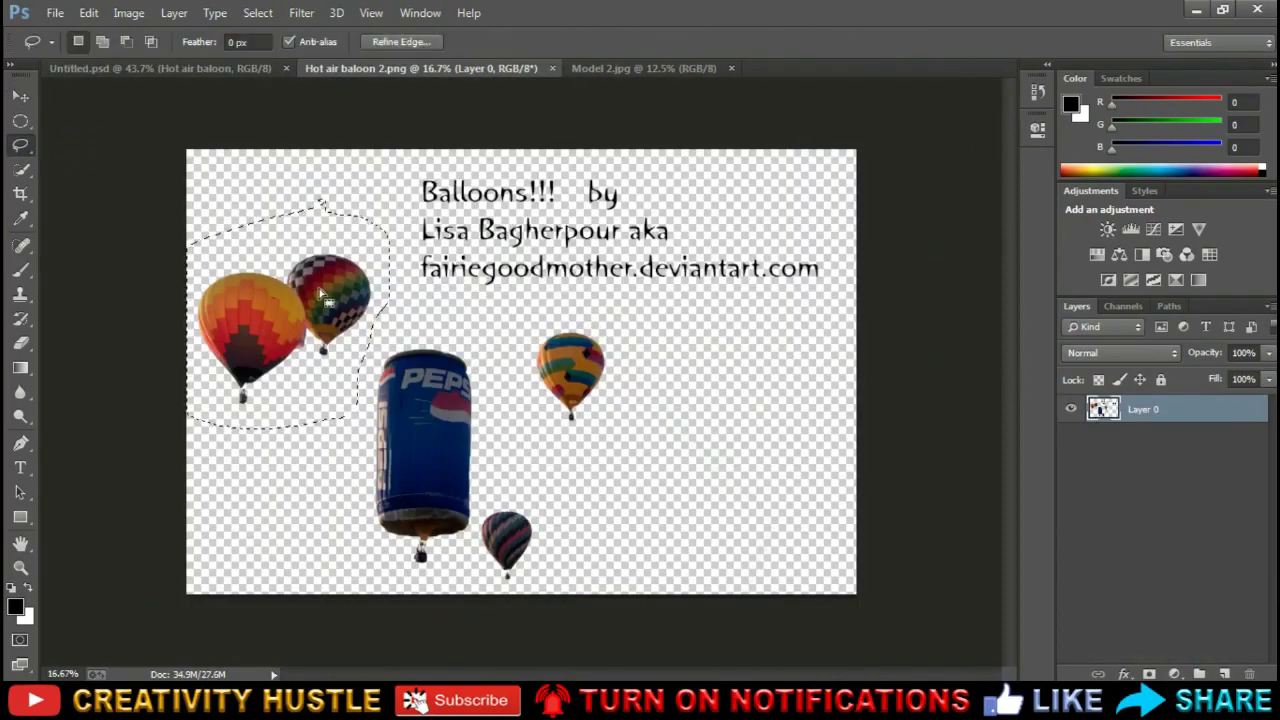
{"action": "key", "text": "ctrl+c"}
Paste the balloon pair near the windmill, scale it, and name it 'Hot air baloon 2'
{"action": "left_click", "coordinate": [160, 68]}
{"action": "key", "text": "ctrl+v"}
{"action": "key", "text": "ctrl+t"}
{"action": "left_click_drag", "start_coordinate": [457, 245], "coordinate": [786, 339]}
{"action": "key", "text": "Return"}
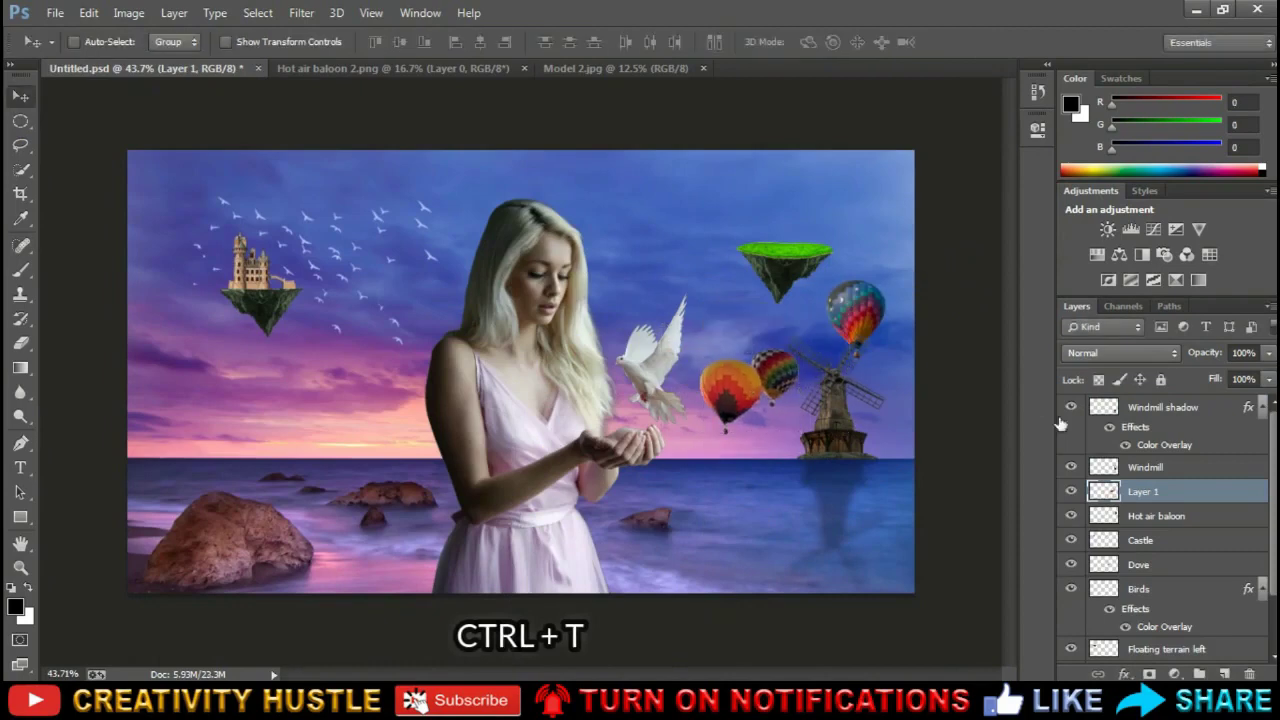
{"action": "double_click", "coordinate": [1143, 491]}
{"action": "type", "text": "Hot air baloon 2"}
{"action": "key", "text": "Return"}
Select the single yellow balloon in the second image and add it to the composite
{"action": "key", "text": "ctrl+Tab"}
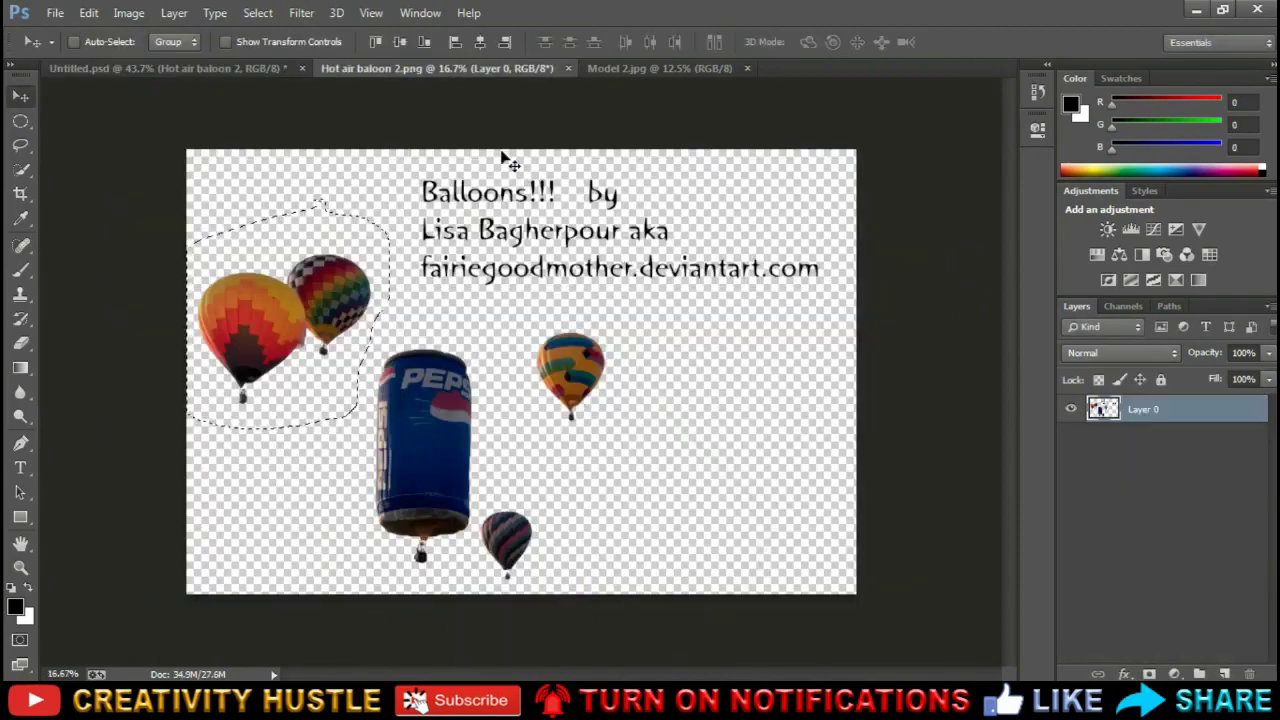
{"action": "key", "text": "ctrl+d"}
{"action": "mouse_move", "coordinate": [668, 313]}
{"action": "left_mouse_down"}
{"action": "mouse_move", "coordinate": [625, 373]}
{"action": "mouse_move", "coordinate": [685, 285]}
{"action": "left_mouse_up"}
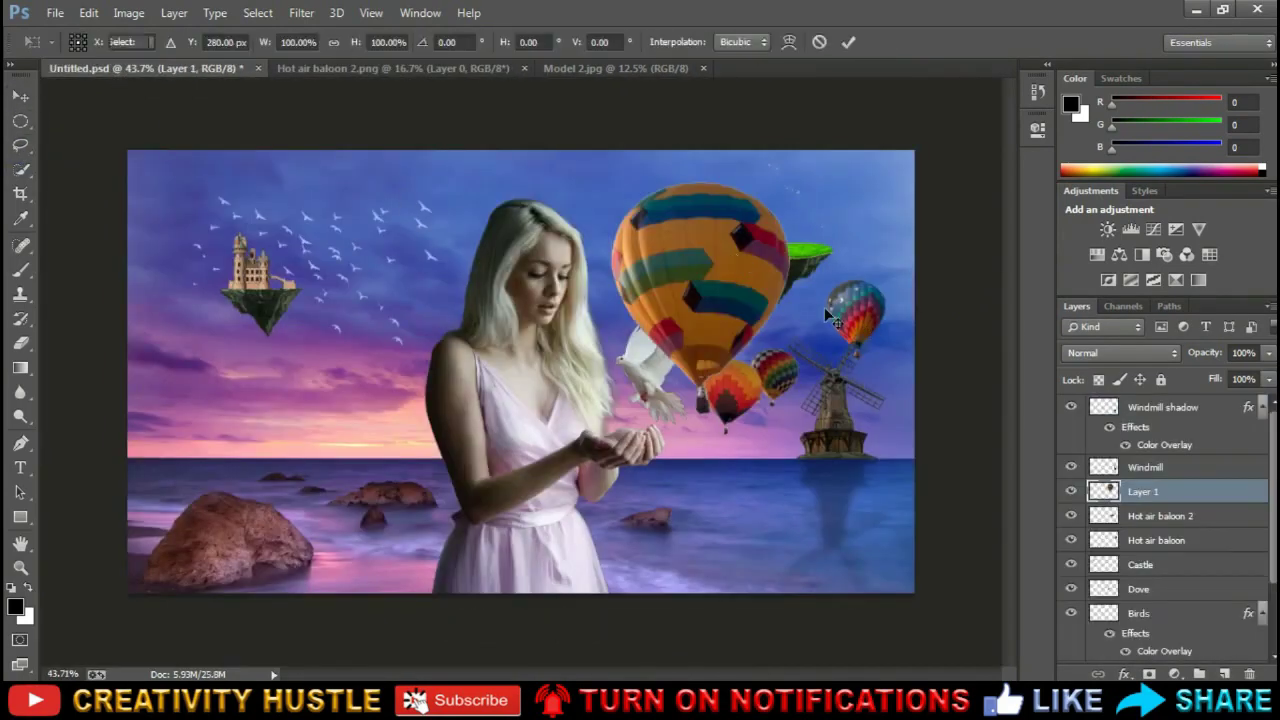
{"action": "key", "text": "ctrl+t"}
{"action": "key", "text": "Return"}
Lasso the next balloon in the second image and select all four balloon layers
{"action": "left_click", "coordinate": [463, 67]}
{"action": "key", "text": "ctrl+d"}
{"action": "key", "text": "l"}
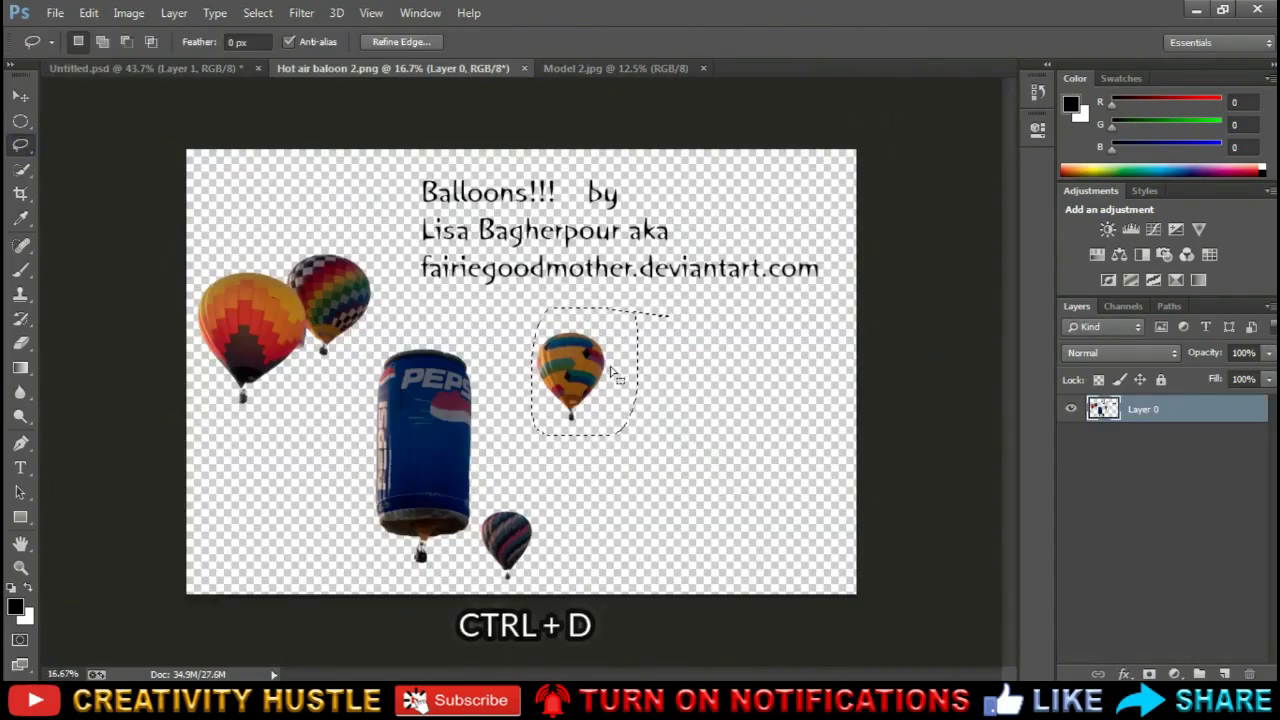
{"action": "left_click_drag", "start_coordinate": [568, 524], "coordinate": [475, 521]}
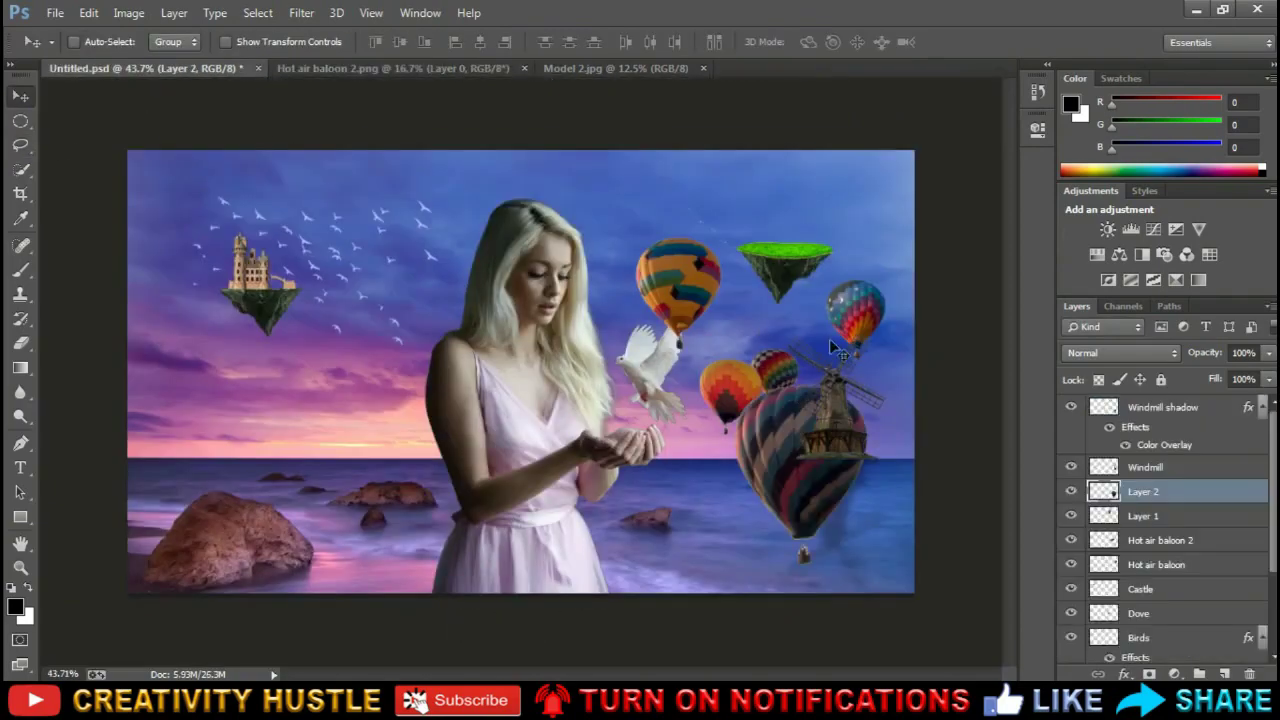
{"action": "left_click", "coordinate": [1180, 565], "text": "shift"}
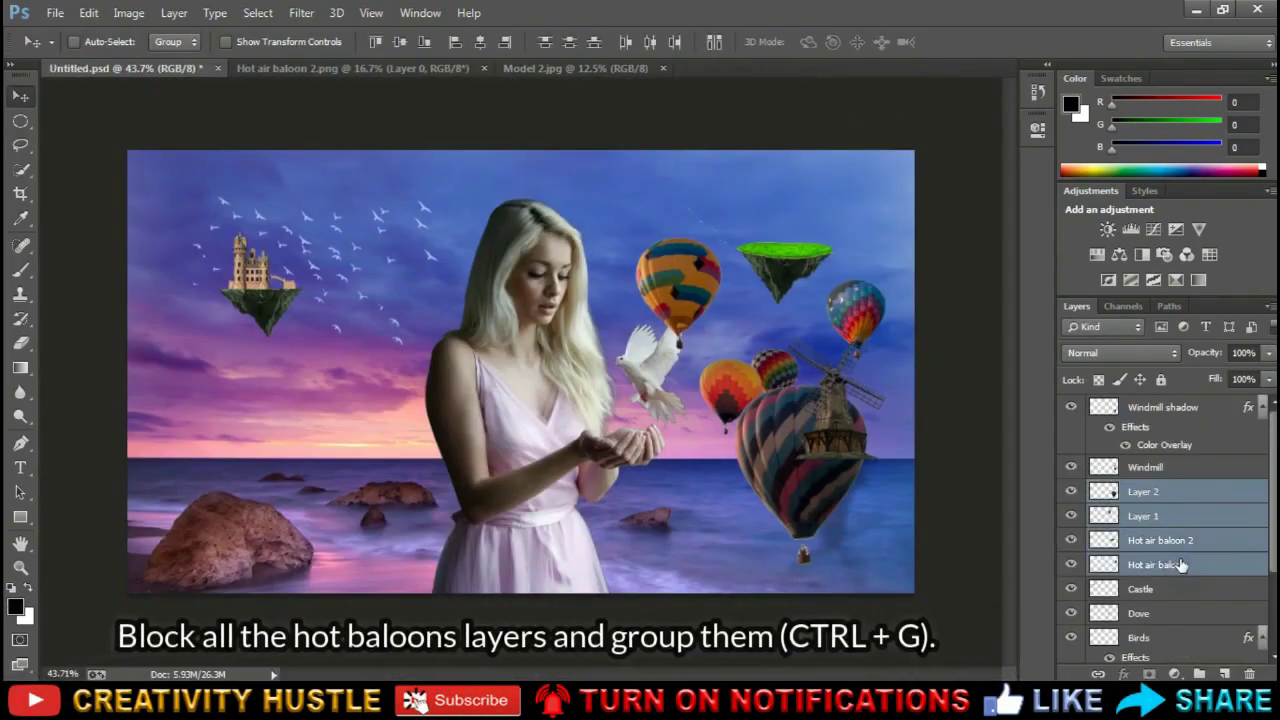
Group the four balloon layers as 'Hot air baloon' and rename the yellow balloon layer
{"action": "key", "text": "ctrl+g"}
{"action": "double_click", "coordinate": [1150, 491]}
{"action": "type", "text": "Hot air baloon"}
{"action": "key", "text": "Return"}
{"action": "left_click", "coordinate": [1093, 491]}
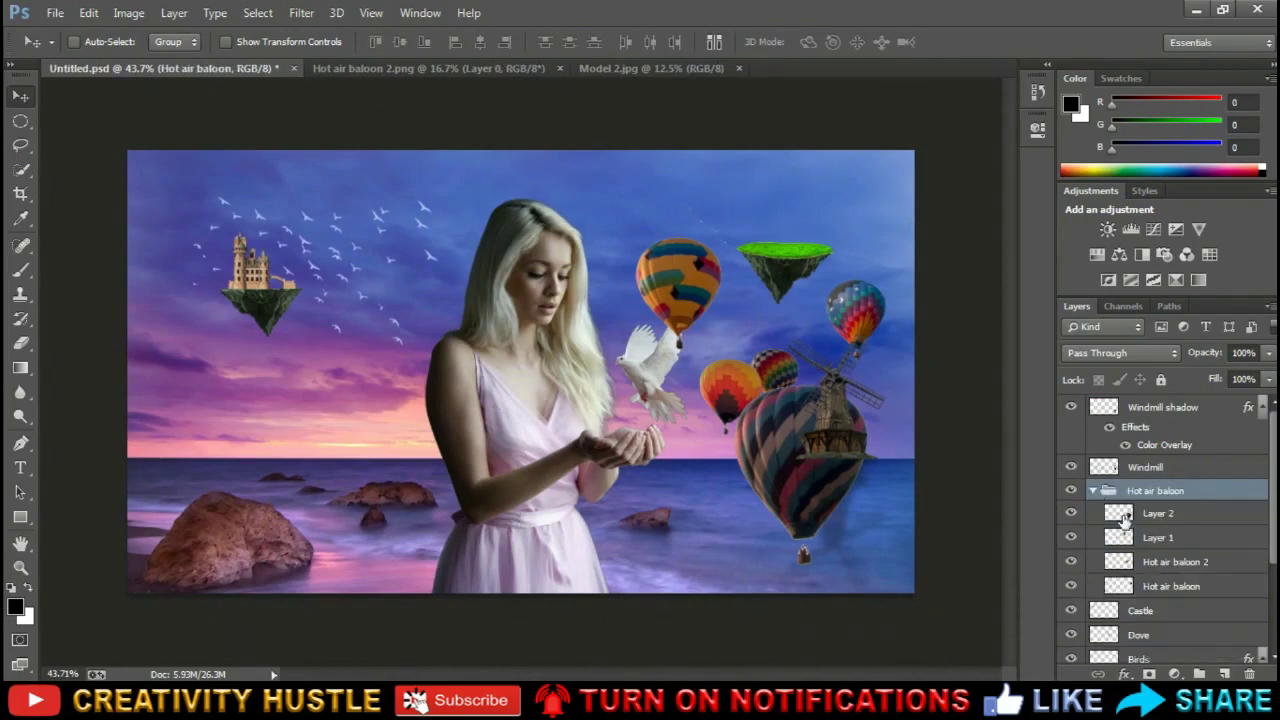
{"action": "double_click", "coordinate": [1160, 538]}
{"action": "type", "text": "n yellow"}
Rename the remaining balloon layers, including 'Hot air baloon deep' blue and the two-balloon layer
{"action": "double_click", "coordinate": [1170, 513]}
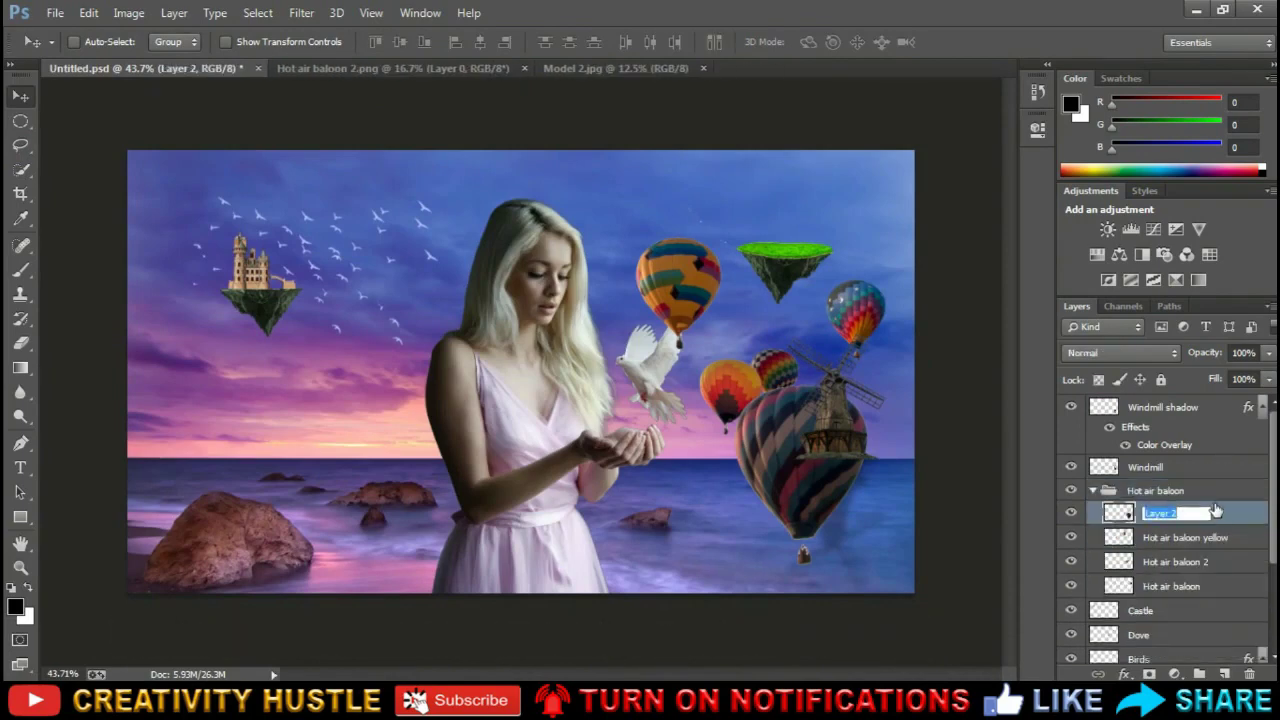
{"action": "type", "text": "Hot air baloon deep blue"}
{"action": "key", "text": "Tab"}
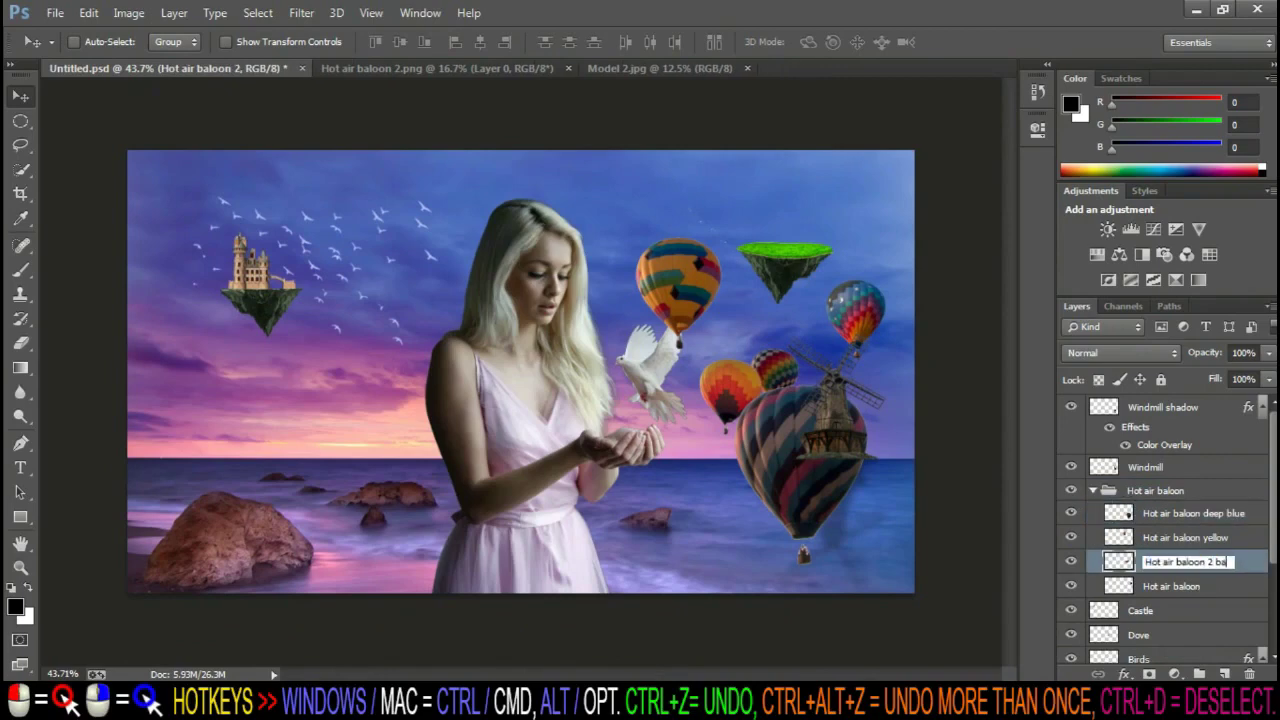
{"action": "key", "text": "End"}
{"action": "type", "text": "baloons"}
{"action": "key", "text": "Tab"}
{"action": "type", "text": "e"}
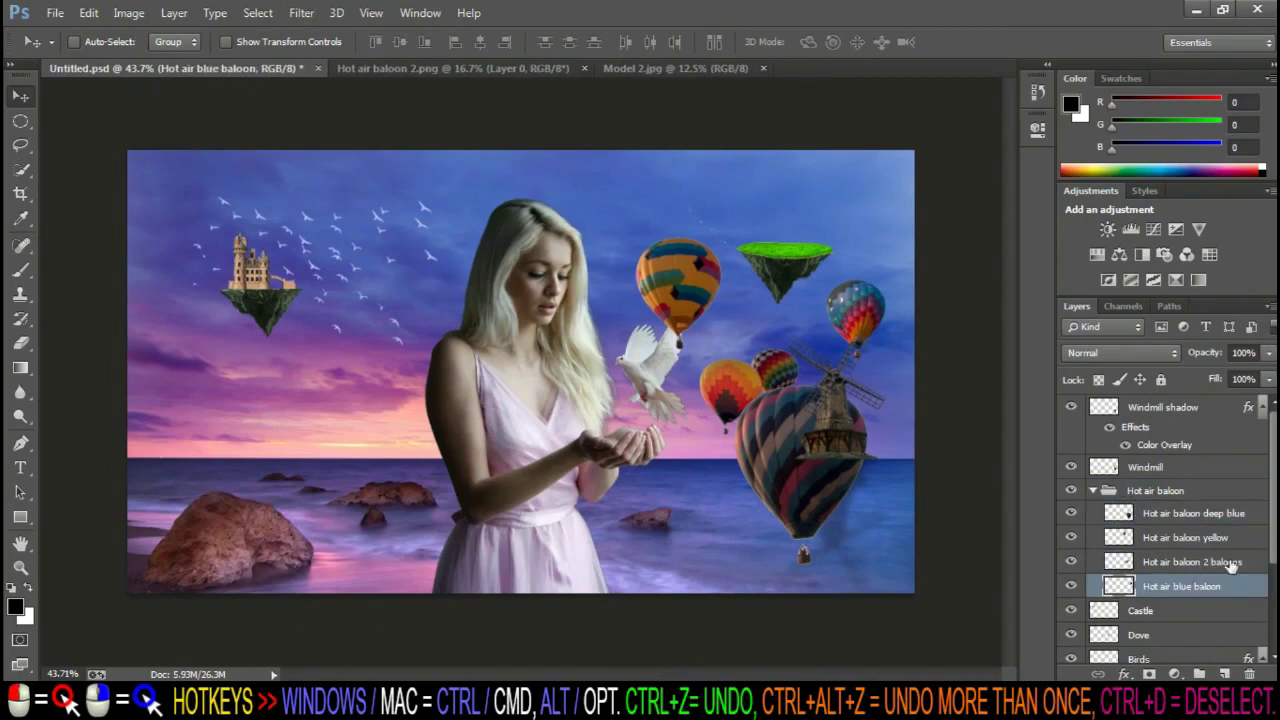
Shrink the deep blue balloon into the top-right sky and adjust the yellow balloon
{"action": "left_click", "coordinate": [1178, 513]}
{"action": "key", "text": "ctrl+t"}
{"action": "mouse_move", "coordinate": [866, 385]}
{"action": "left_mouse_down"}
{"action": "mouse_move", "coordinate": [818, 424]}
{"action": "mouse_move", "coordinate": [790, 480]}
{"action": "mouse_move", "coordinate": [848, 210]}
{"action": "mouse_move", "coordinate": [878, 170]}
{"action": "left_mouse_up"}
{"action": "key", "text": "Return"}
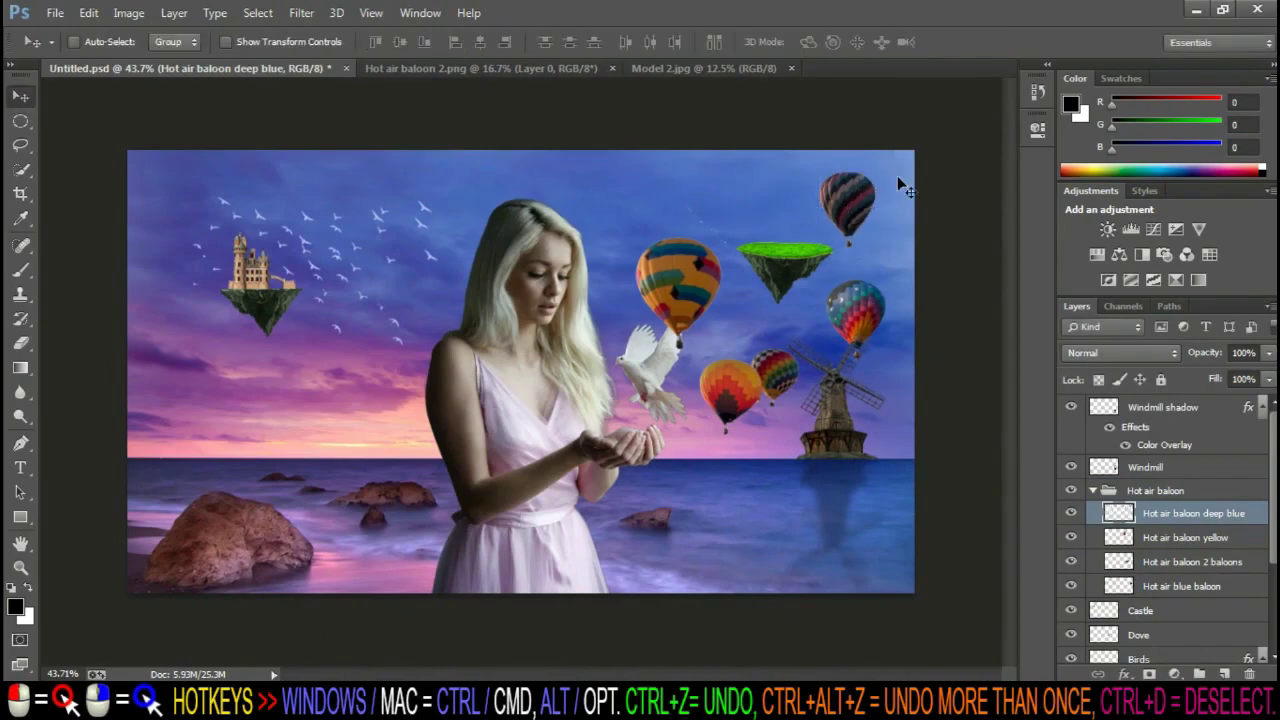
{"action": "left_click", "coordinate": [1215, 538]}
{"action": "key", "text": "ctrl+t"}
{"action": "key", "text": "Return"}
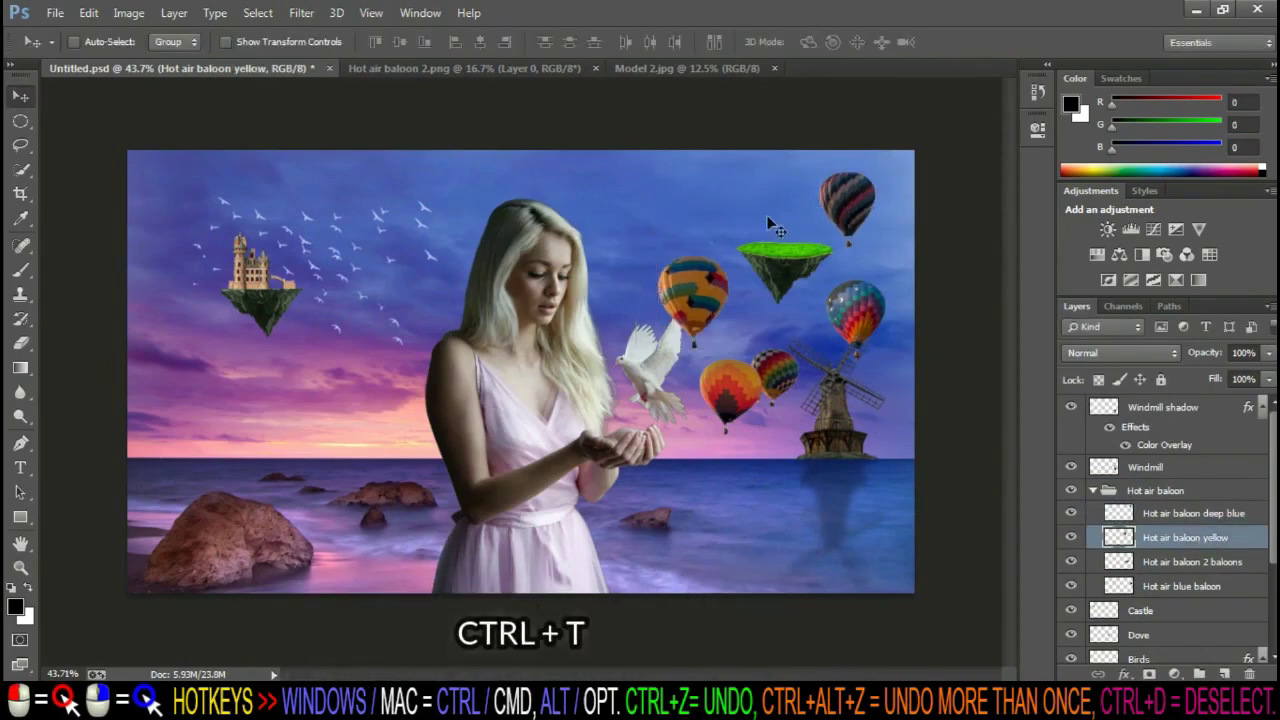
{"action": "scroll", "coordinate": [696, 238], "scroll_direction": "up", "scroll_amount": 4}
{"action": "left_click", "coordinate": [21, 342]}
{"action": "key", "text": "ctrl+0"}
{"action": "key", "text": "ctrl+t"}
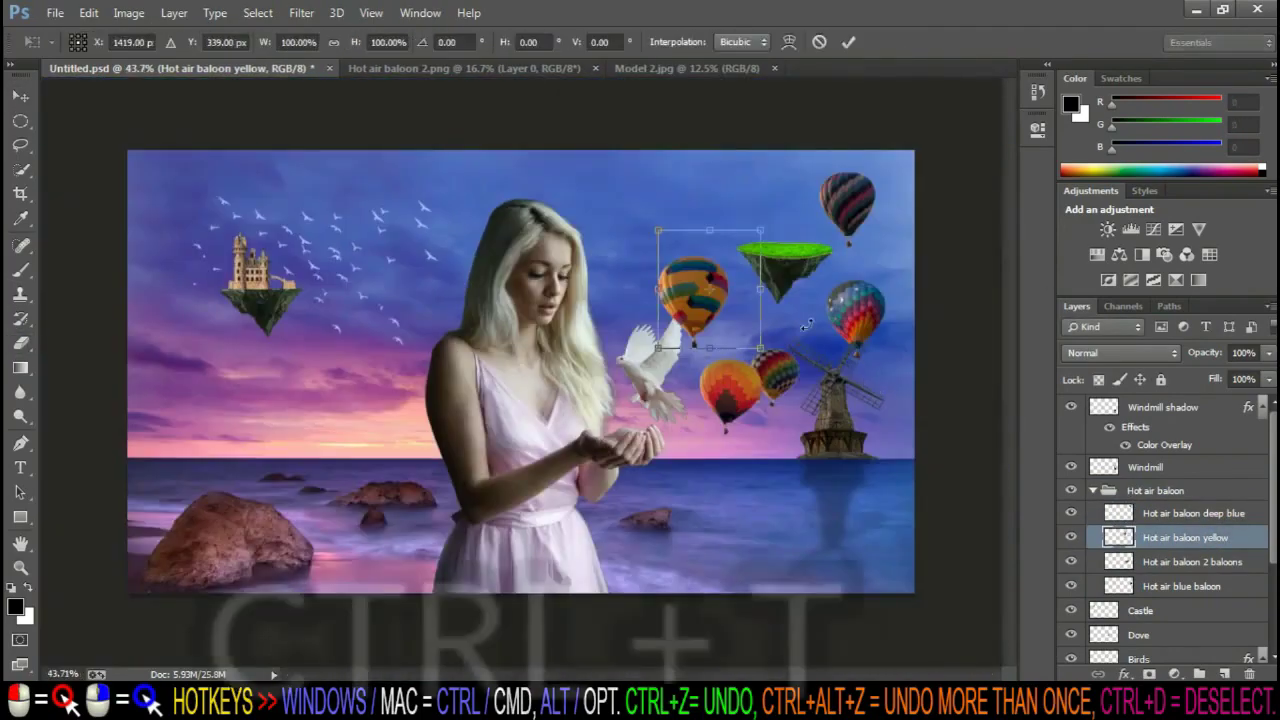
{"action": "key", "text": "Return"}
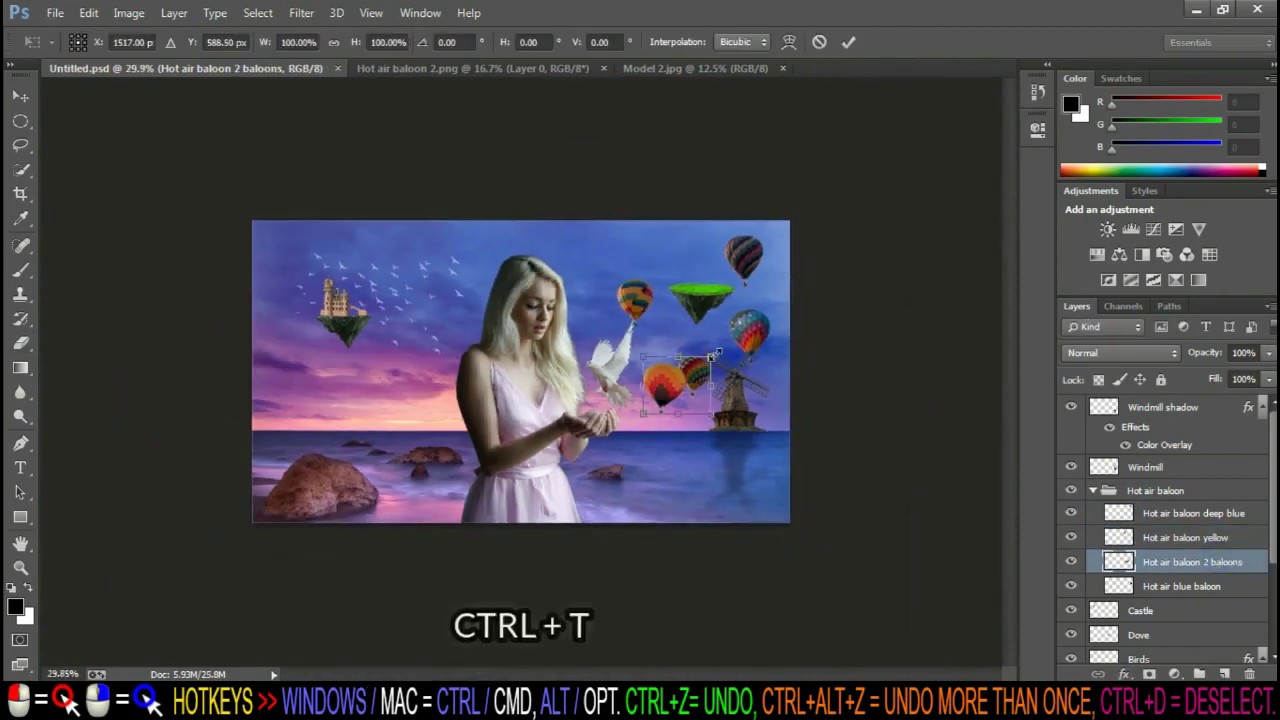
Reposition the right floating island and move the two-balloon pair beneath it
{"action": "left_click", "coordinate": [690, 310], "text": "ctrl"}
{"action": "key", "text": "ctrl+t"}
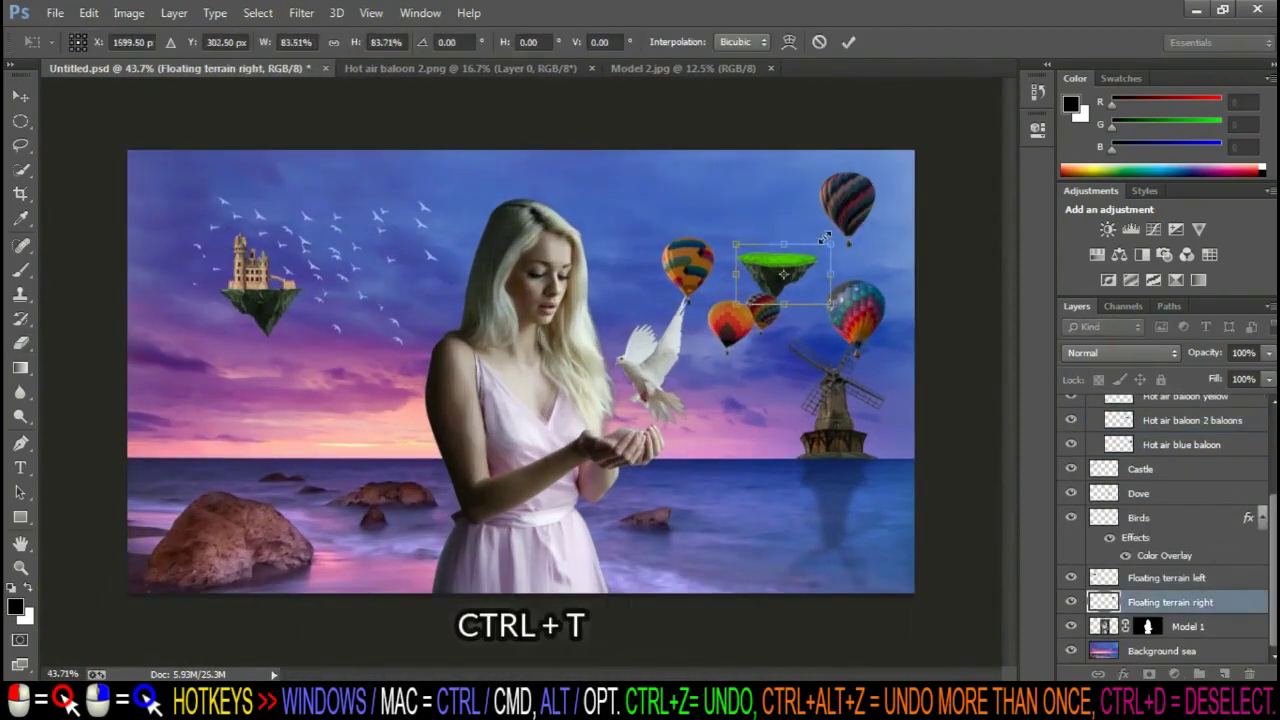
{"action": "left_click_drag", "start_coordinate": [878, 258], "coordinate": [790, 250]}
{"action": "key", "text": "Return"}
{"action": "scroll", "coordinate": [1215, 510], "scroll_direction": "up", "scroll_amount": 3}
{"action": "left_click", "coordinate": [1215, 540]}
{"action": "key", "text": "ctrl+t"}
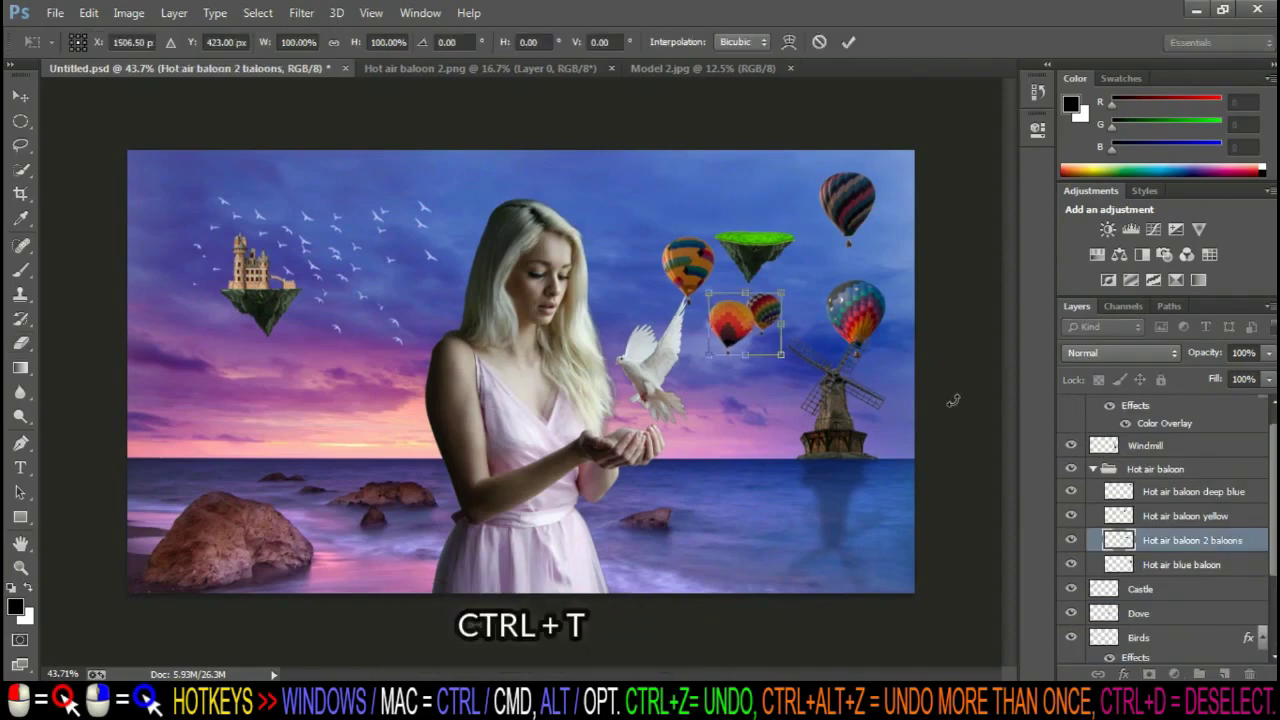
{"action": "left_click_drag", "start_coordinate": [745, 320], "coordinate": [760, 320]}
Place the yellow balloon left of the island and confirm the two-balloon placement
{"action": "left_click", "coordinate": [1230, 515]}
{"action": "key", "text": "ctrl+t"}
{"action": "left_click_drag", "start_coordinate": [680, 260], "coordinate": [693, 220]}
{"action": "key", "text": "Return"}
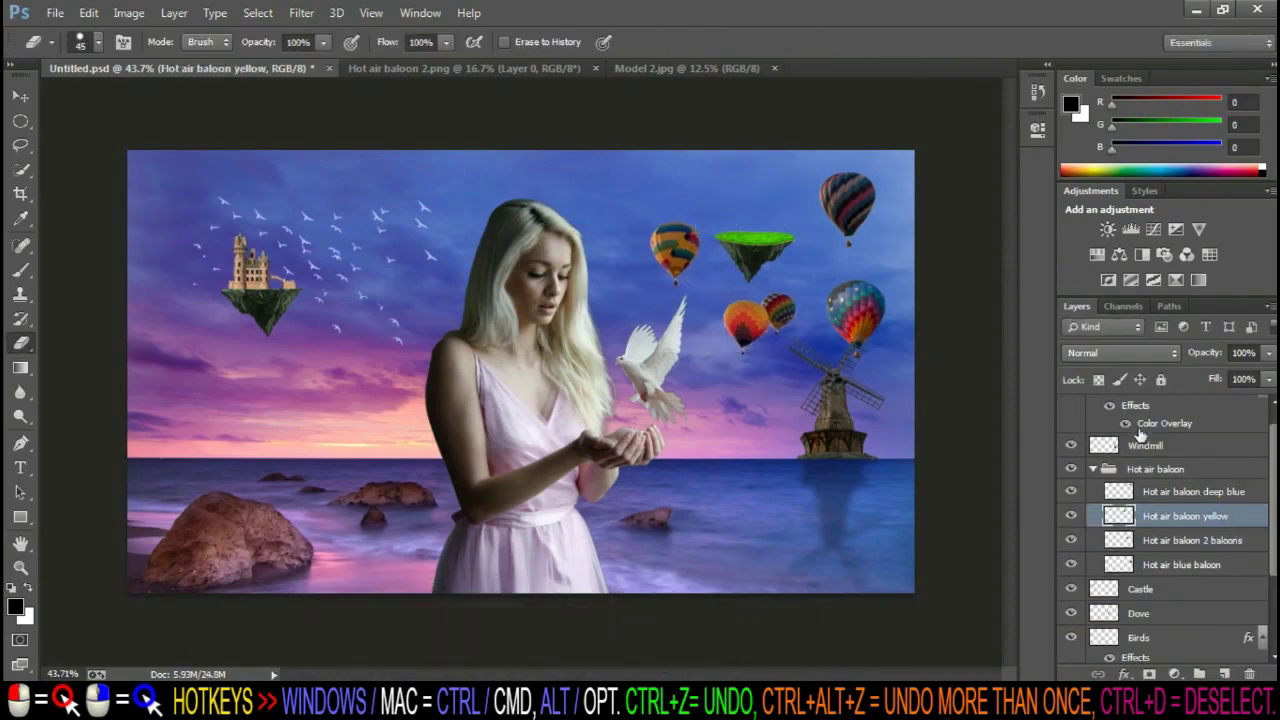
{"action": "left_click", "coordinate": [780, 320], "text": "ctrl"}
{"action": "key", "text": "ctrl+t"}
{"action": "key", "text": "Return"}
Resize and shift the deep blue and blue balloons up-left, then close the second balloon image
{"action": "left_click", "coordinate": [1193, 491]}
{"action": "key", "text": "ctrl+t"}
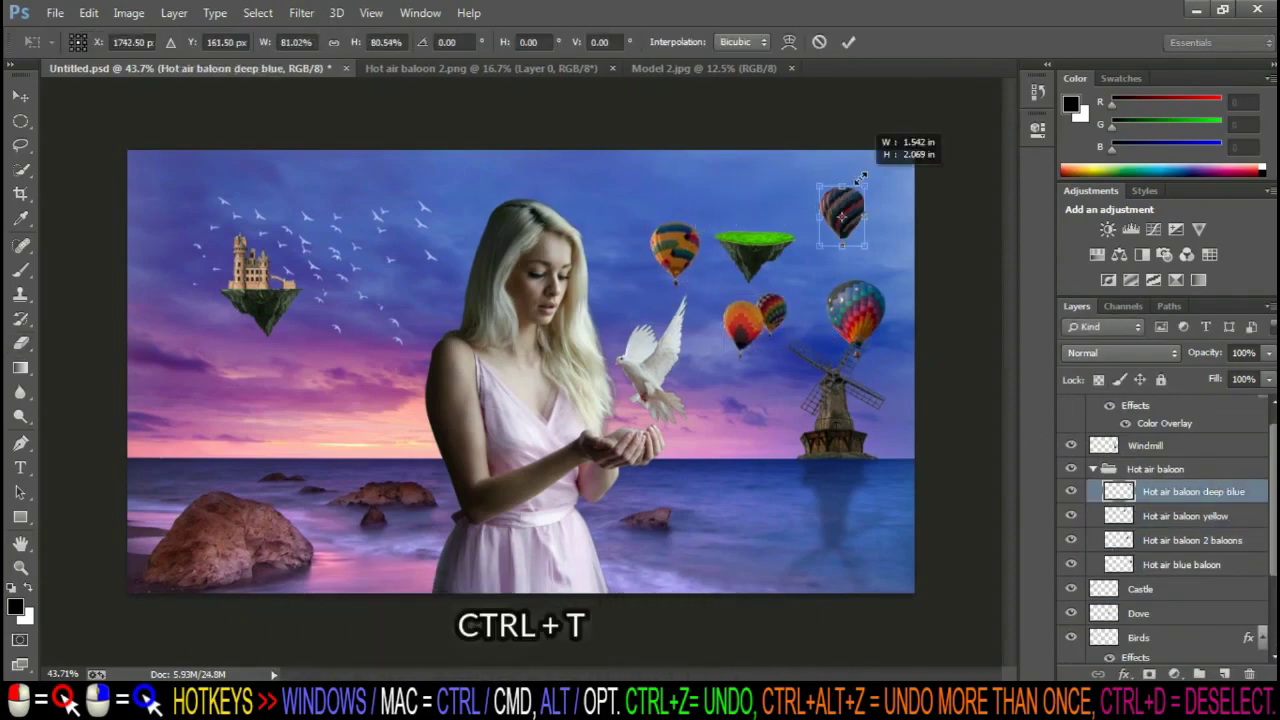
{"action": "left_click_drag", "start_coordinate": [846, 210], "coordinate": [790, 192]}
{"action": "key", "text": "Return"}
{"action": "left_click", "coordinate": [1200, 564]}
{"action": "key", "text": "ctrl+t"}
{"action": "left_click_drag", "start_coordinate": [855, 312], "coordinate": [838, 258]}
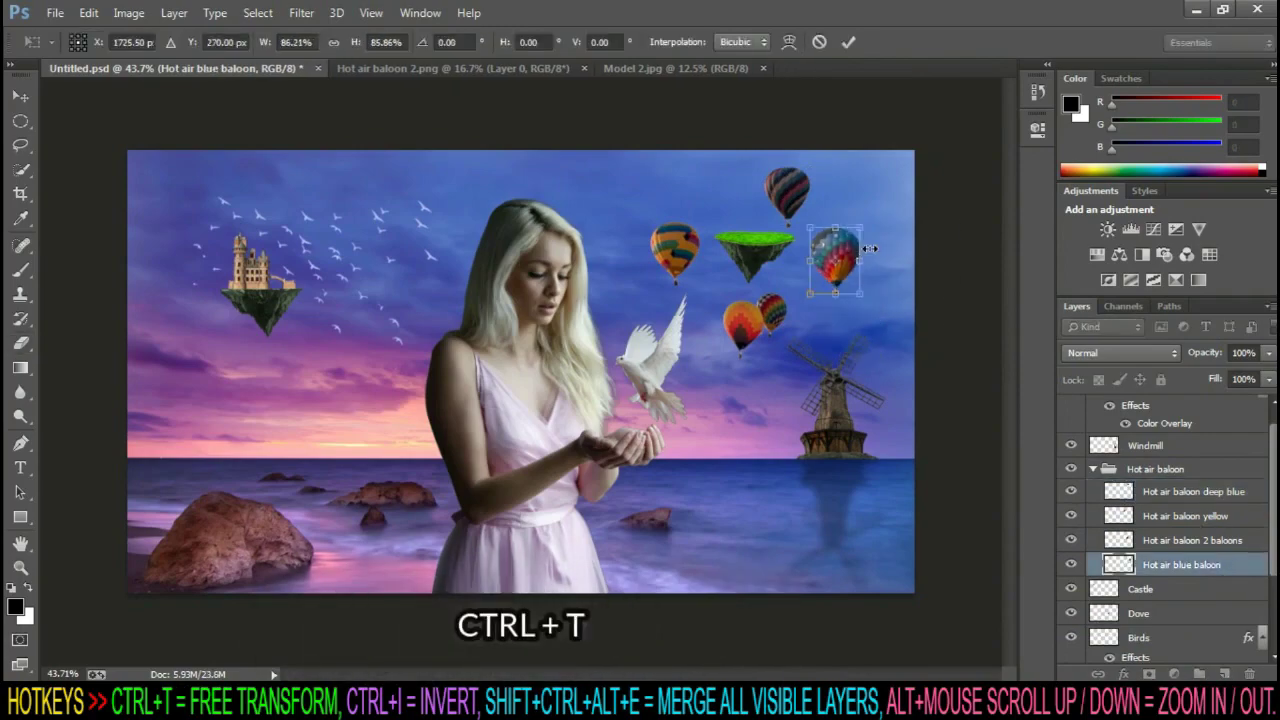
{"action": "key", "text": "Return"}
{"action": "scroll", "coordinate": [849, 290], "scroll_direction": "down", "scroll_amount": 1}
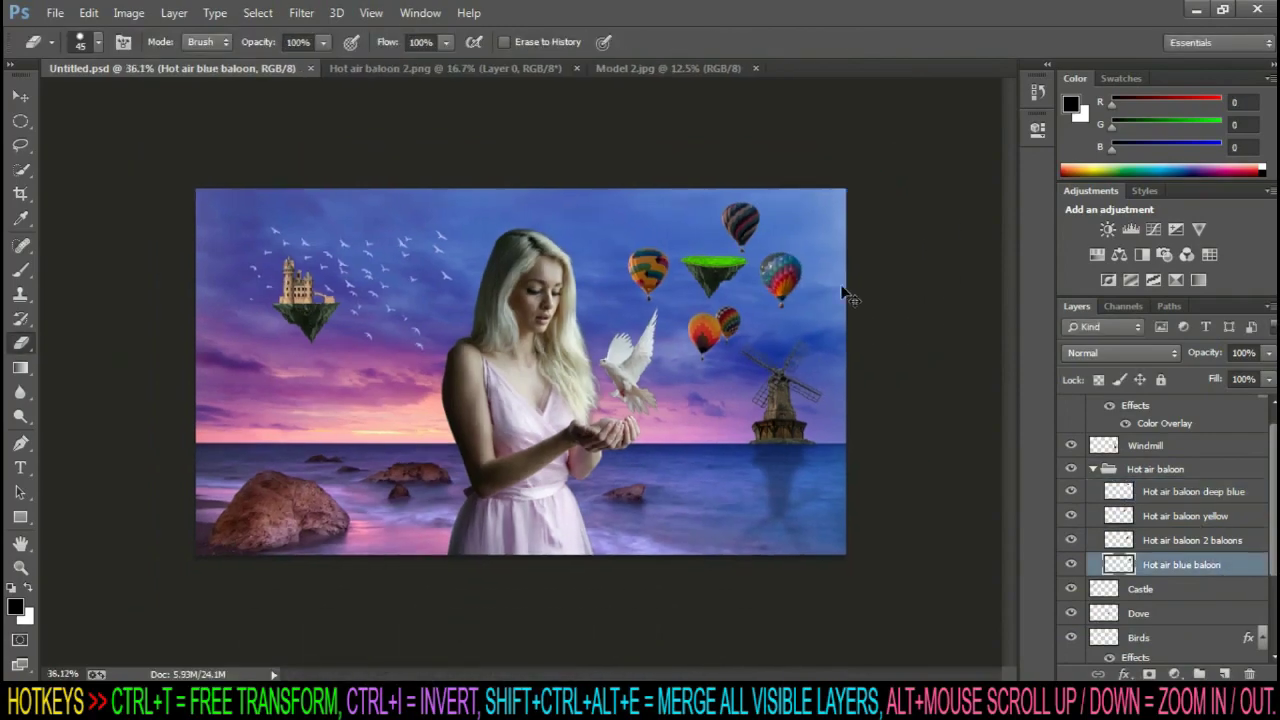
{"action": "left_click", "coordinate": [576, 68]}
Return to the Model 2 photo, pick the Pen tool and add a curved anchor along the hair
{"action": "key", "text": "v"}
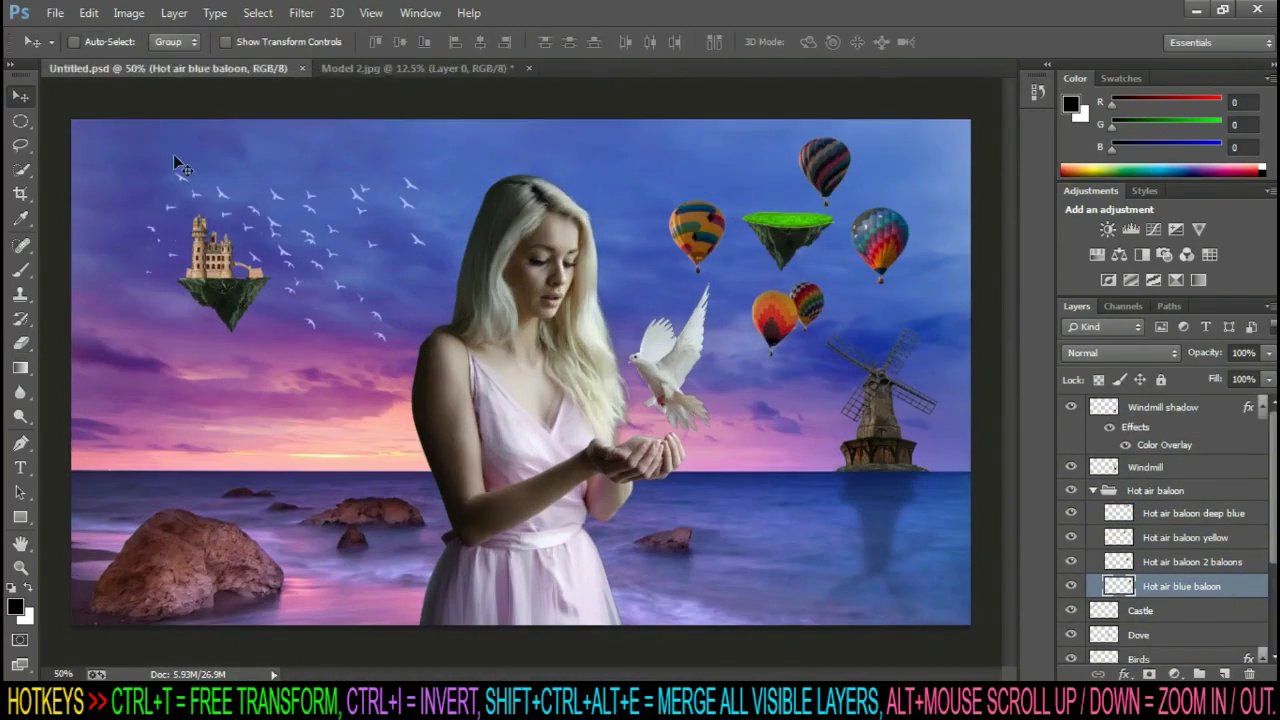
{"action": "left_click", "coordinate": [368, 77]}
{"action": "right_click", "coordinate": [20, 443]}
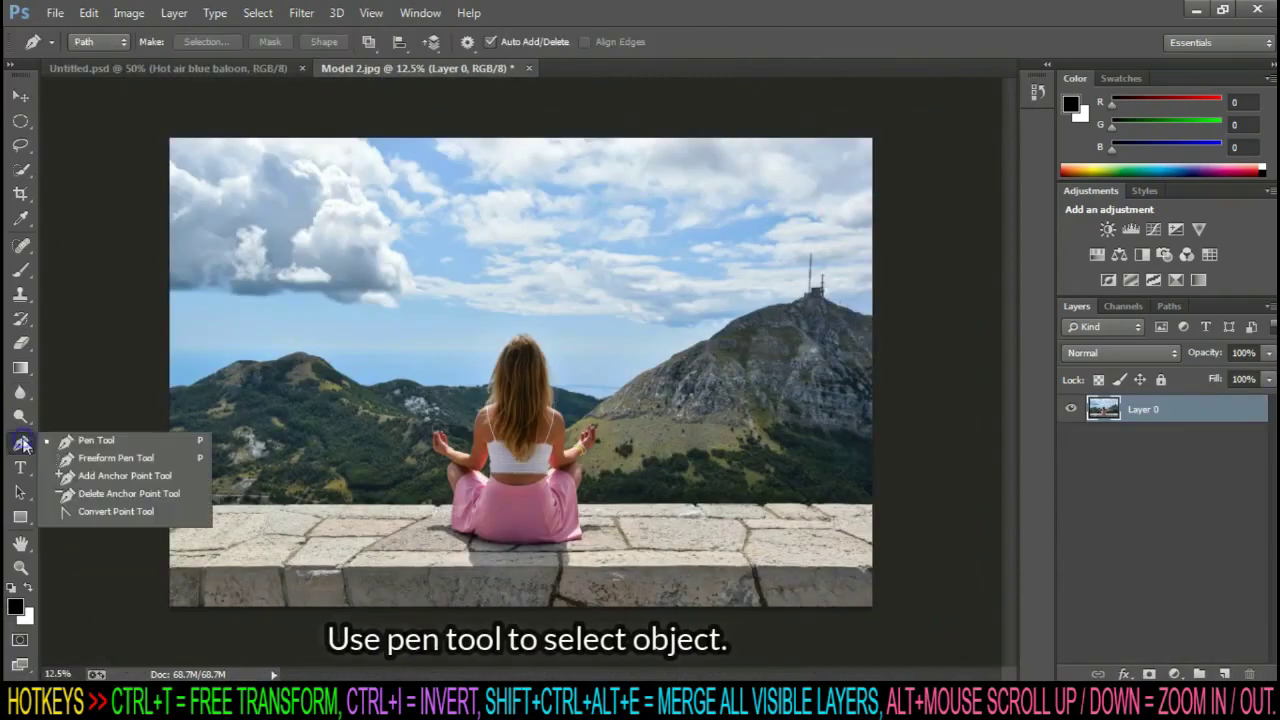
{"action": "left_click", "coordinate": [80, 440]}
{"action": "scroll", "coordinate": [485, 397], "scroll_direction": "up", "scroll_amount": 4, "text": "alt"}
{"action": "scroll", "coordinate": [485, 397], "scroll_direction": "up", "scroll_amount": 2, "text": "alt"}
{"action": "scroll", "coordinate": [485, 397], "scroll_direction": "up", "scroll_amount": 2, "text": "alt"}
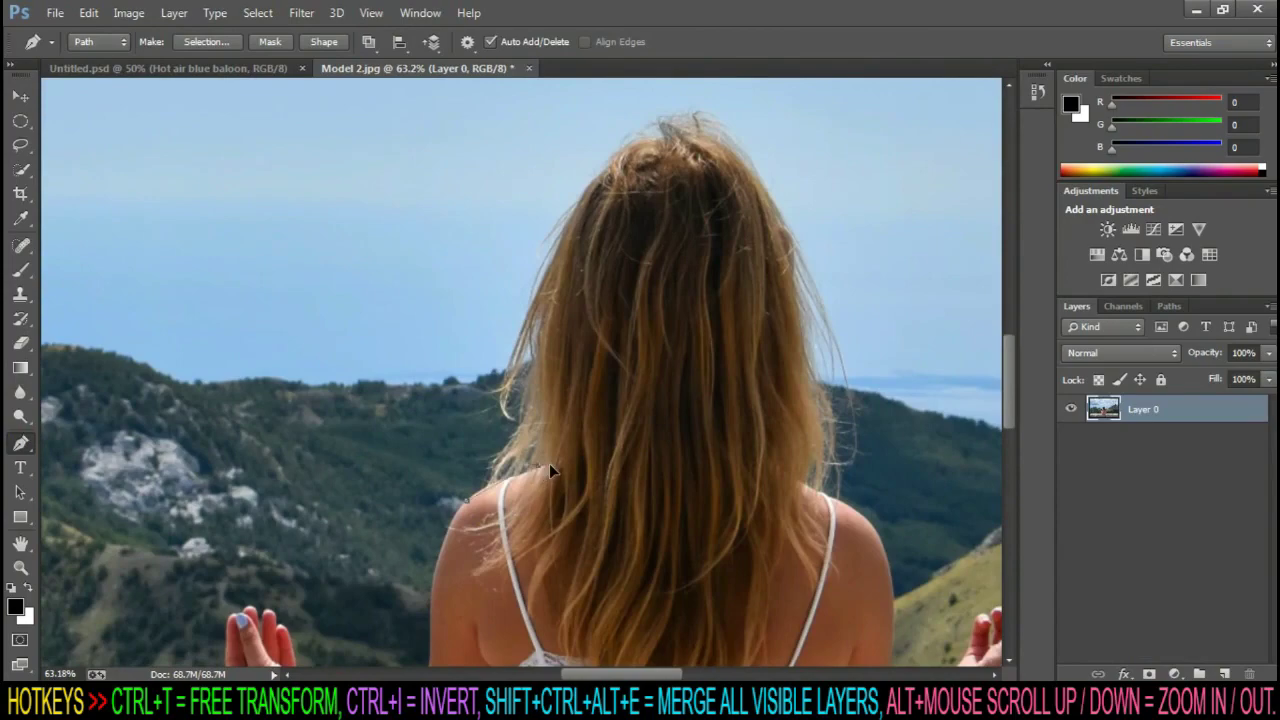
{"action": "left_click_drag", "start_coordinate": [540, 465], "coordinate": [589, 457]}
{"action": "scroll", "coordinate": [570, 333], "scroll_direction": "up", "scroll_amount": 2}
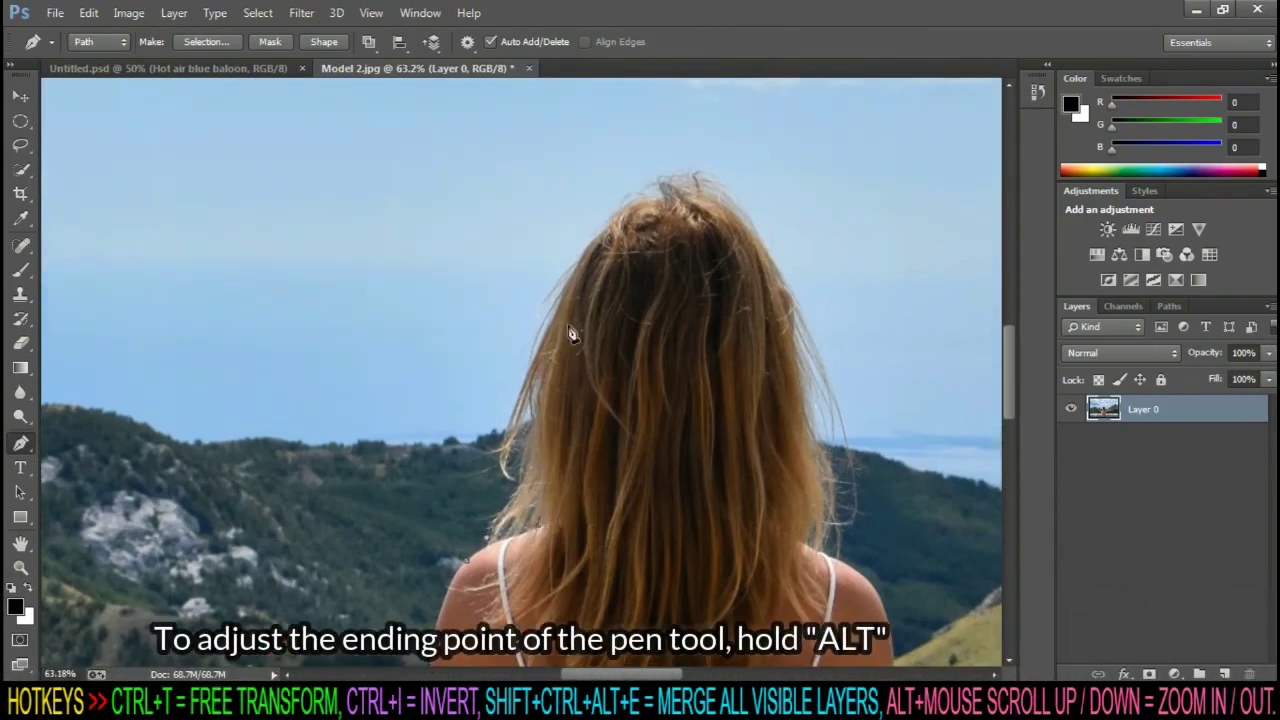
{"action": "scroll", "coordinate": [814, 438], "scroll_direction": "down", "scroll_amount": 2}
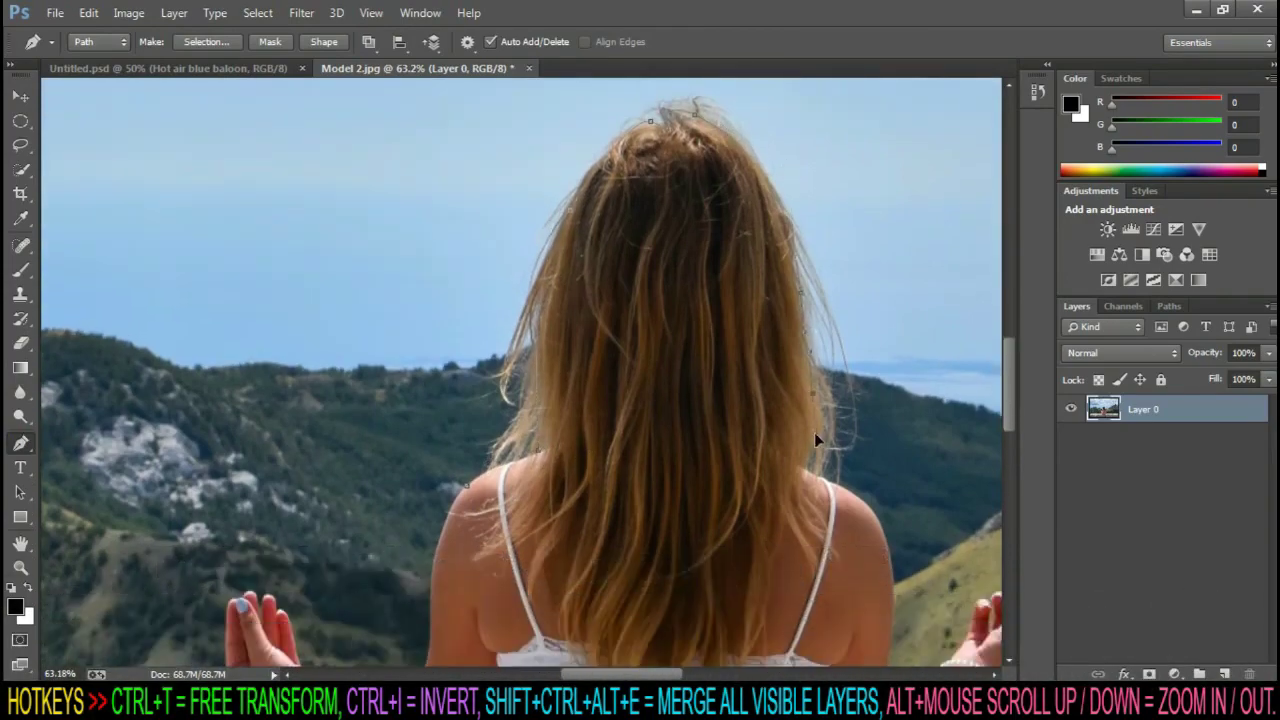
{"action": "scroll", "coordinate": [828, 480], "scroll_direction": "down", "scroll_amount": 5}
{"action": "scroll", "coordinate": [600, 480], "scroll_direction": "right", "scroll_amount": 4}
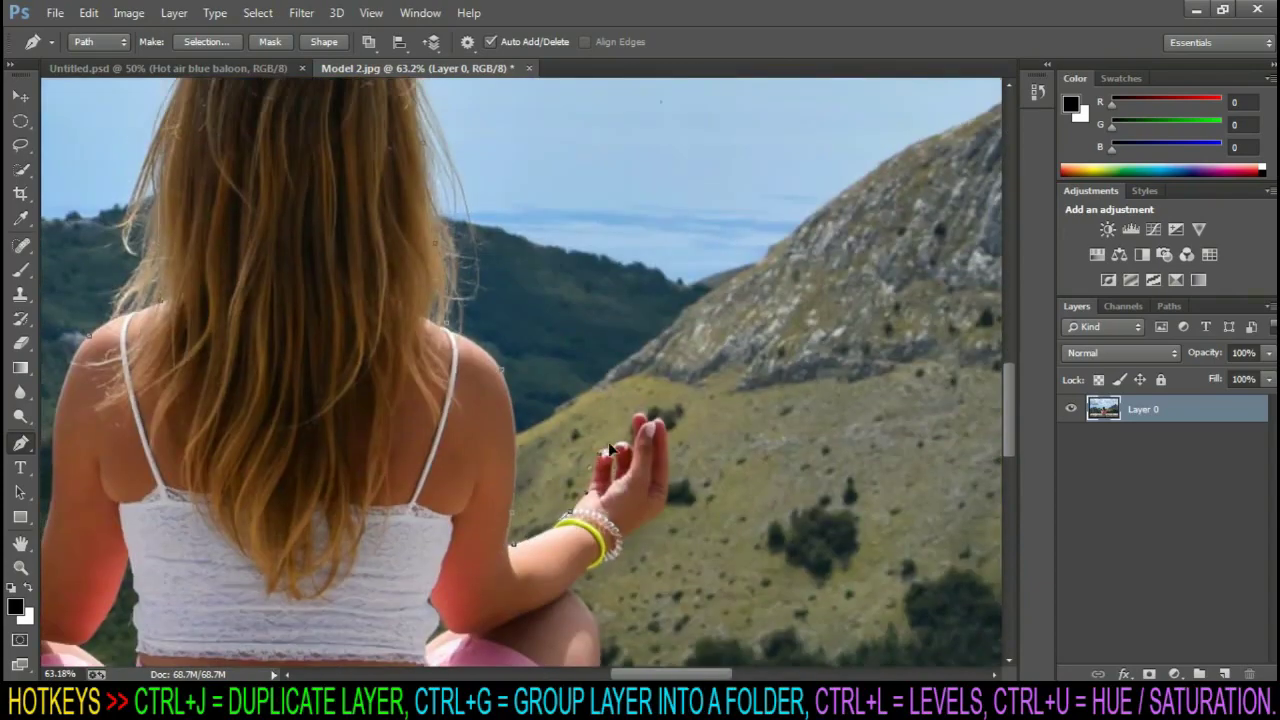
{"action": "scroll", "coordinate": [598, 370], "scroll_direction": "up", "scroll_amount": 3}
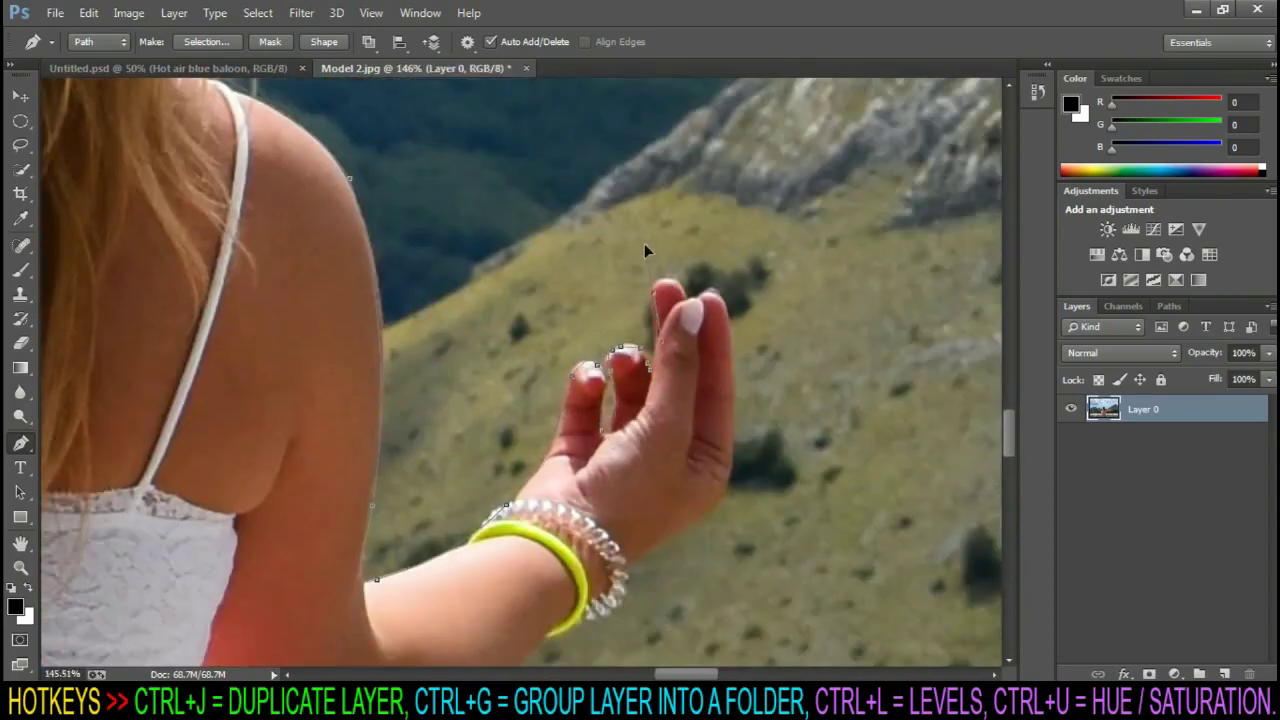
Continue the path along the finger, pink shorts and bottom ledge edge to enclose the woman
{"action": "left_click", "coordinate": [737, 396]}
{"action": "scroll", "coordinate": [707, 464], "scroll_direction": "down", "scroll_amount": 1}
{"action": "scroll", "coordinate": [617, 576], "scroll_direction": "down", "scroll_amount": 2}
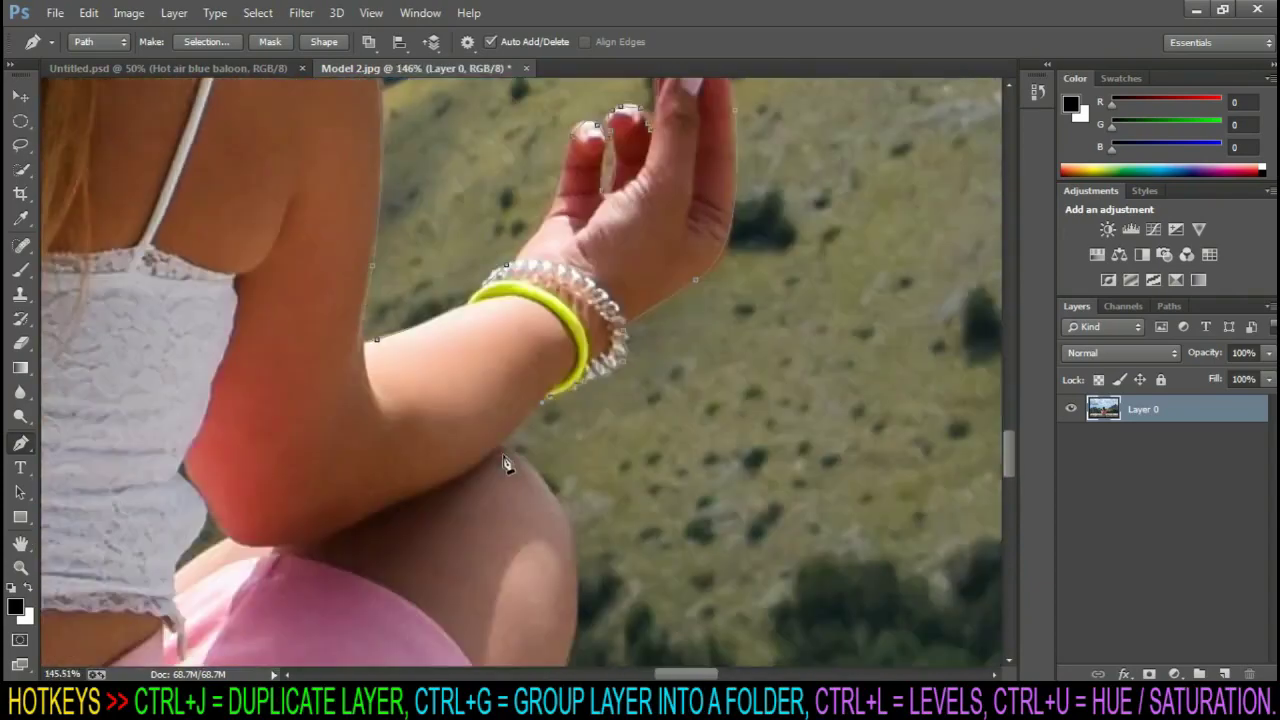
{"action": "scroll", "coordinate": [510, 465], "scroll_direction": "down", "scroll_amount": 1}
{"action": "scroll", "coordinate": [556, 472], "scroll_direction": "down", "scroll_amount": 1}
{"action": "left_click", "coordinate": [553, 466]}
{"action": "scroll", "coordinate": [570, 478], "scroll_direction": "down", "scroll_amount": 2}
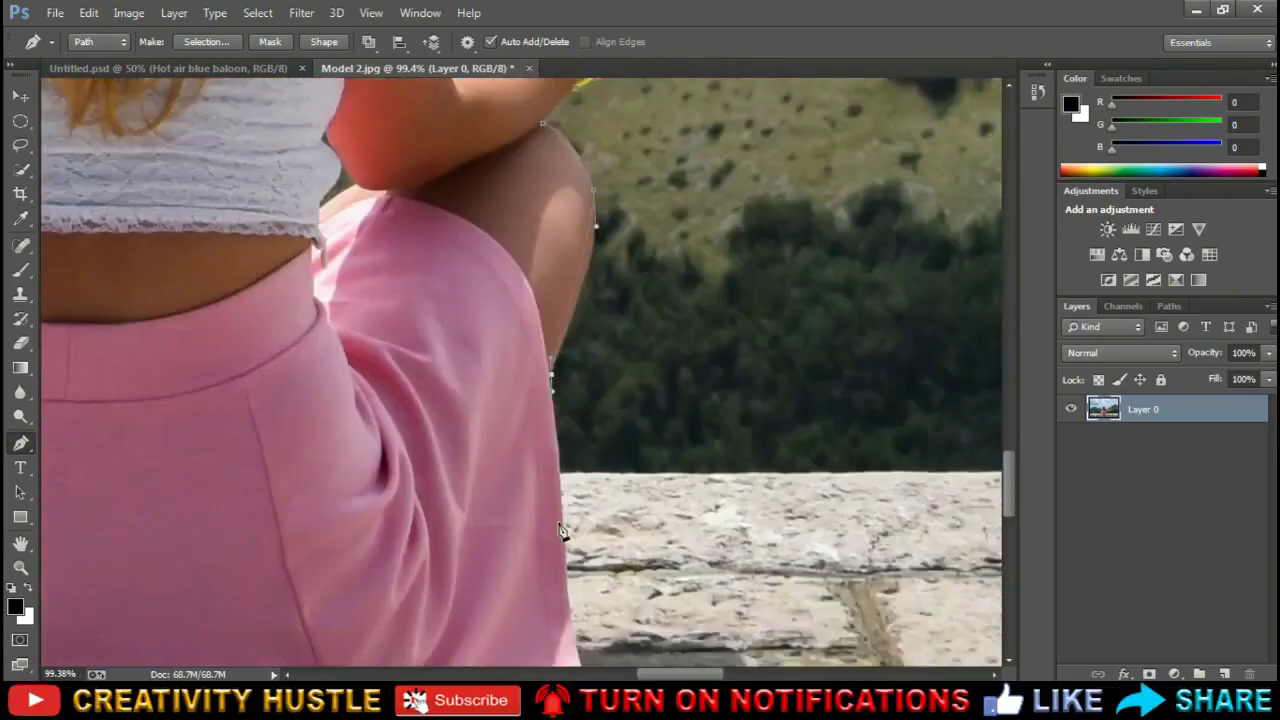
{"action": "scroll", "coordinate": [590, 484], "scroll_direction": "down", "scroll_amount": 4}
{"action": "left_click_drag", "start_coordinate": [65, 548], "coordinate": [712, 537]}
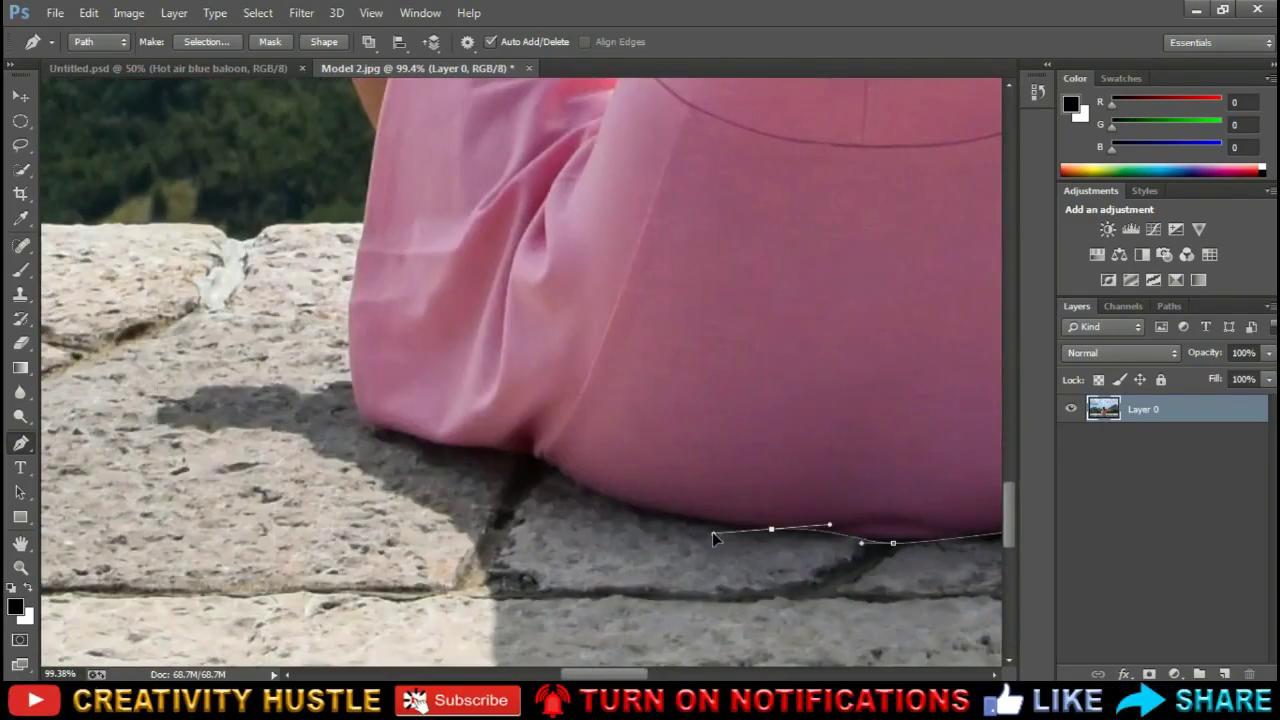
{"action": "scroll", "coordinate": [413, 450], "scroll_direction": "down", "scroll_amount": 2}
{"action": "scroll", "coordinate": [390, 300], "scroll_direction": "up", "scroll_amount": 3}
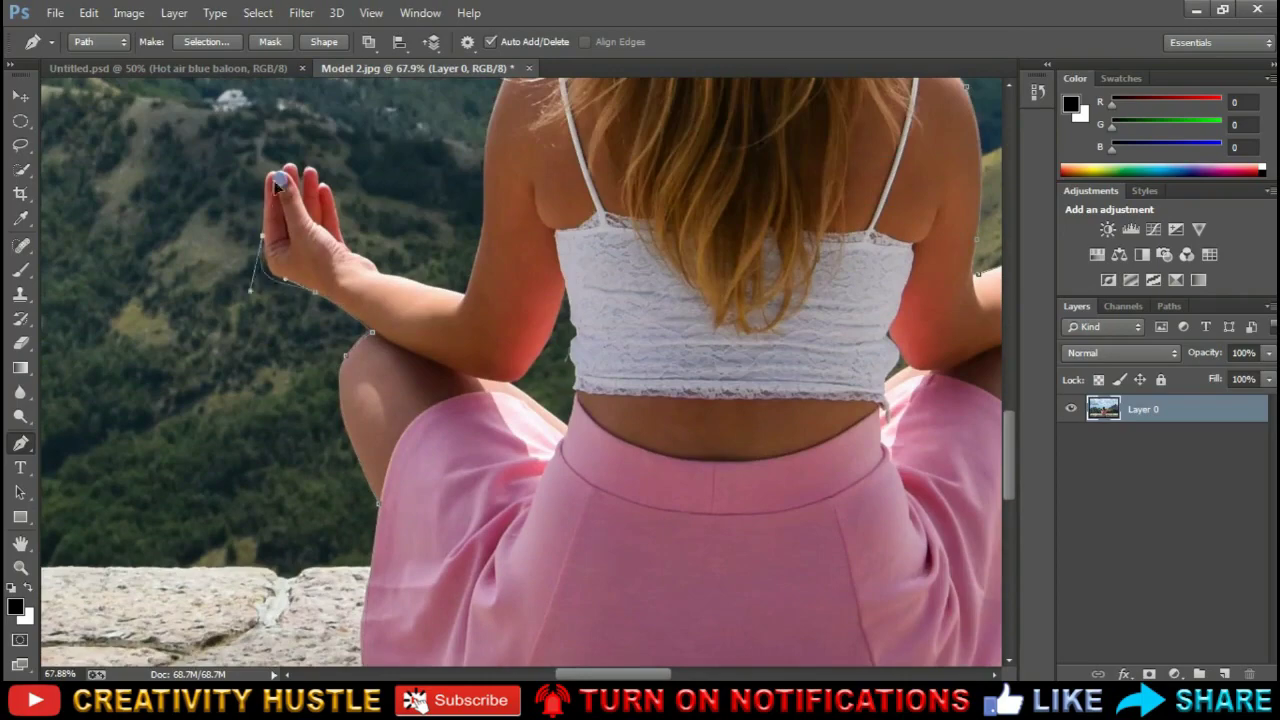
{"action": "scroll", "coordinate": [278, 183], "scroll_direction": "up", "scroll_amount": 3}
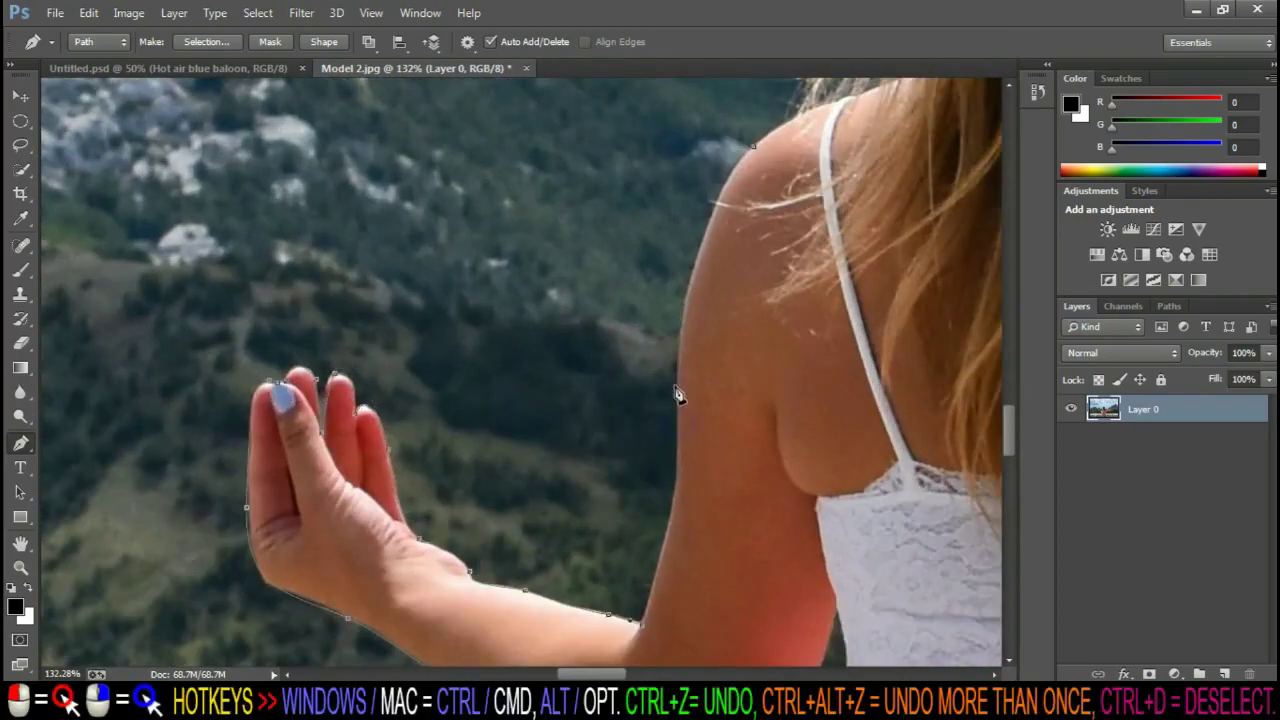
{"action": "scroll", "coordinate": [677, 395], "scroll_direction": "down", "scroll_amount": 3}
{"action": "scroll", "coordinate": [640, 380], "scroll_direction": "down", "scroll_amount": 3}
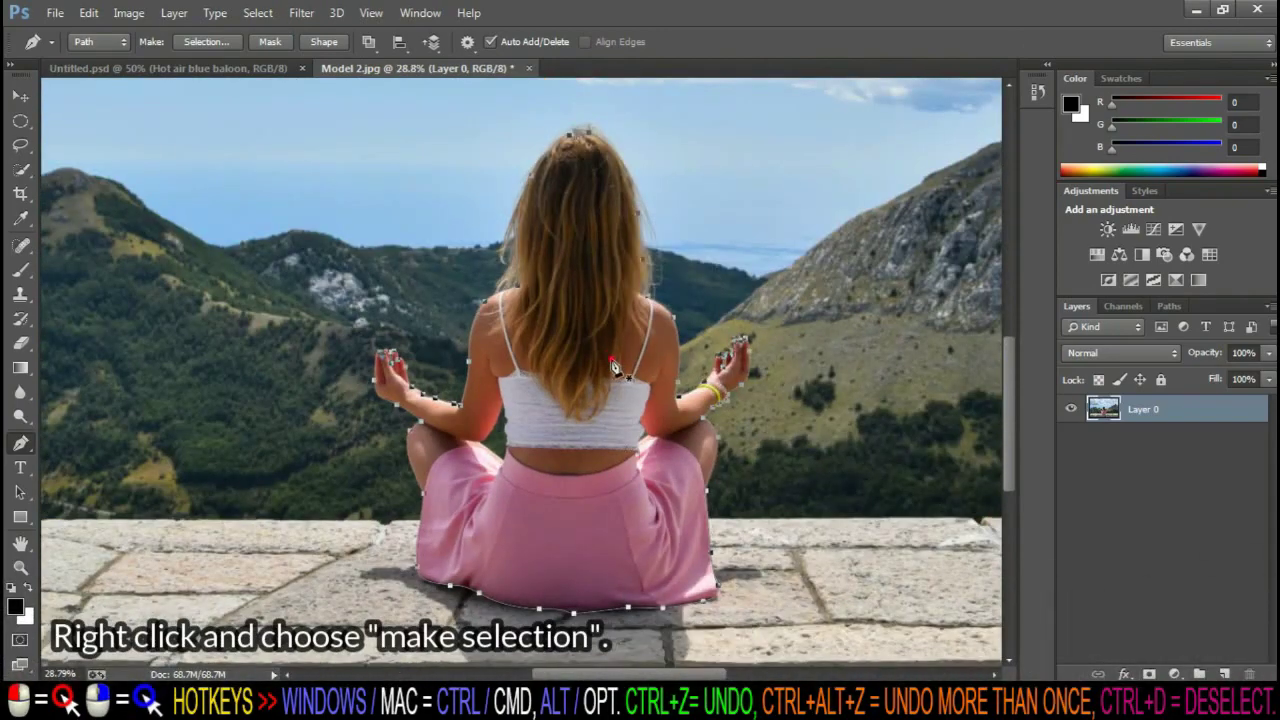
Make a selection from the path with no feathering, invert it, delete the background, and deselect
{"action": "right_click", "coordinate": [614, 367]}
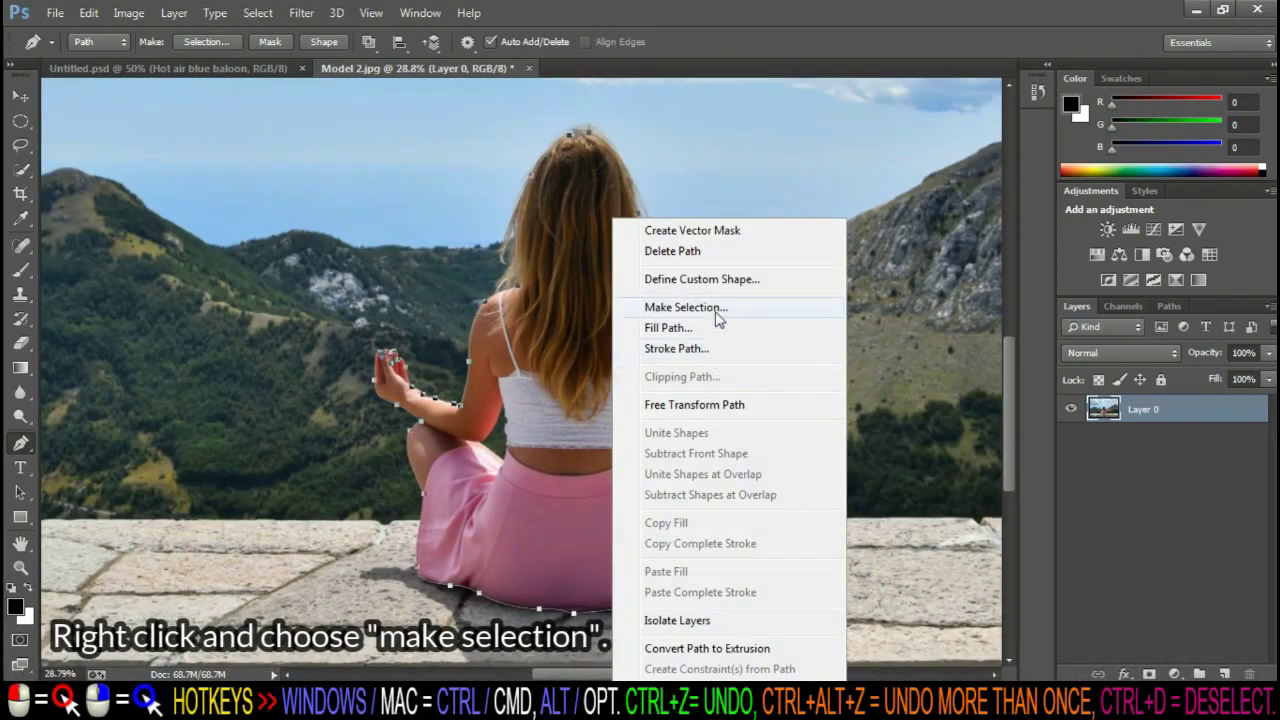
{"action": "left_click", "coordinate": [685, 307]}
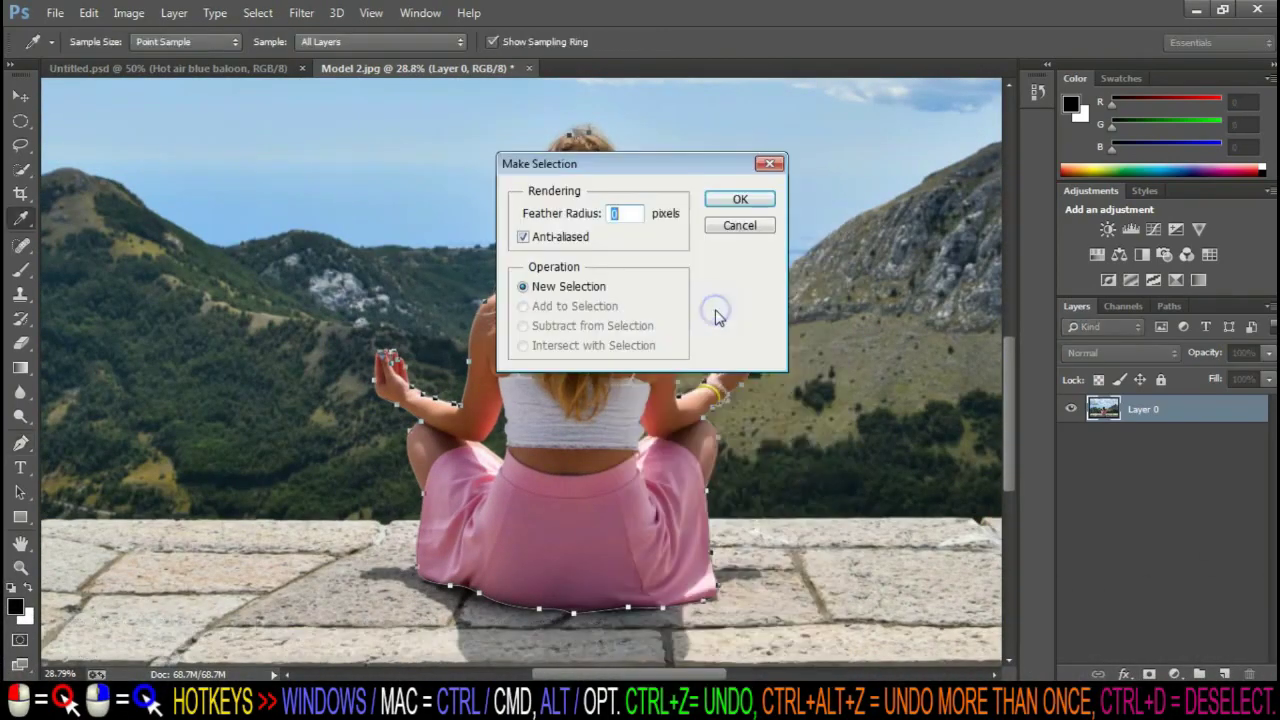
{"action": "left_click", "coordinate": [740, 200]}
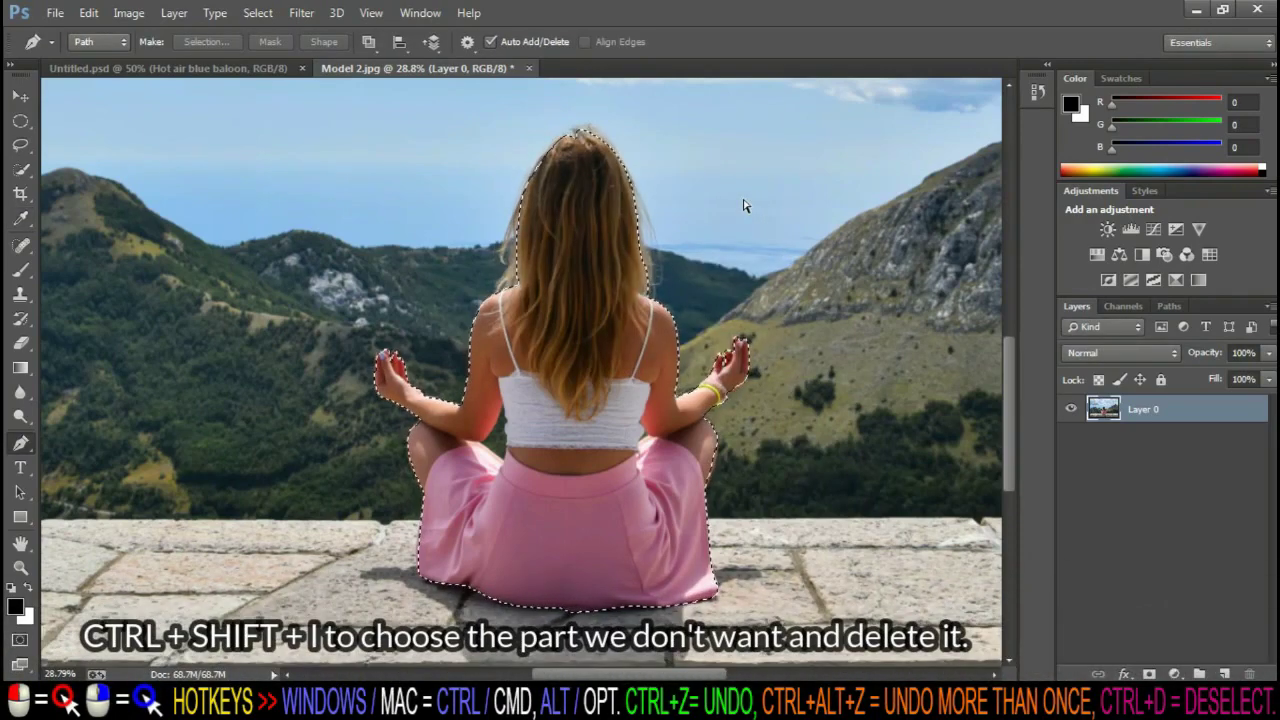
{"action": "key", "text": "ctrl+shift+i"}
{"action": "key", "text": "Delete"}
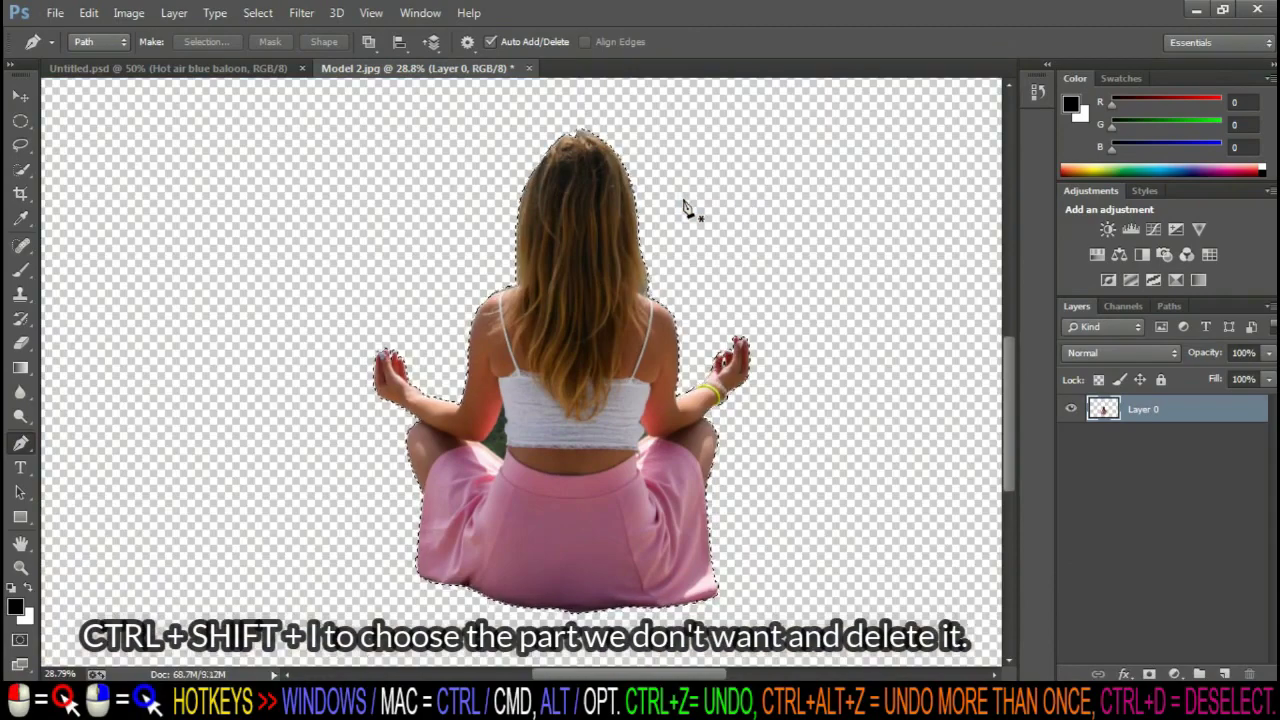
{"action": "key", "text": "ctrl+d"}
Select a tool from the toolbar, then open and dismiss the path's context menu
{"action": "scroll", "coordinate": [515, 440], "scroll_direction": "up", "scroll_amount": 3, "text": "alt"}
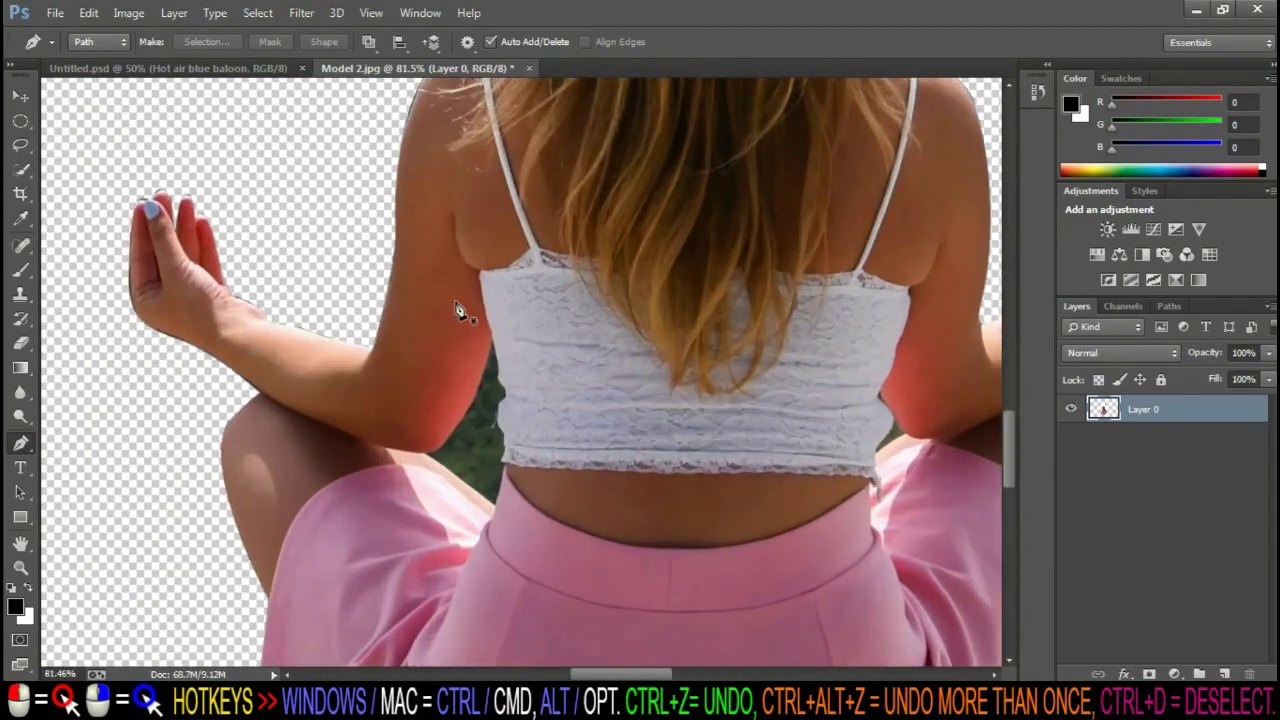
{"action": "left_click", "coordinate": [20, 170]}
{"action": "scroll", "coordinate": [865, 358], "scroll_direction": "up", "scroll_amount": 3, "text": "alt"}
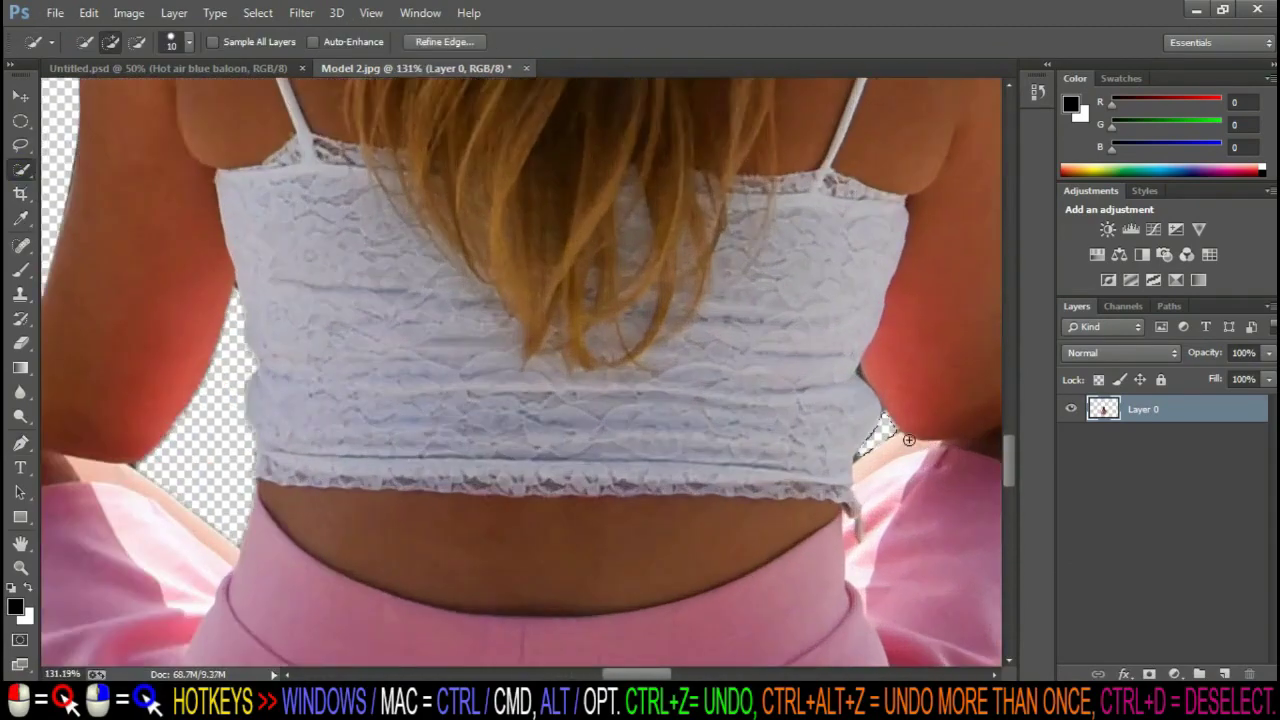
{"action": "right_click", "coordinate": [866, 375]}
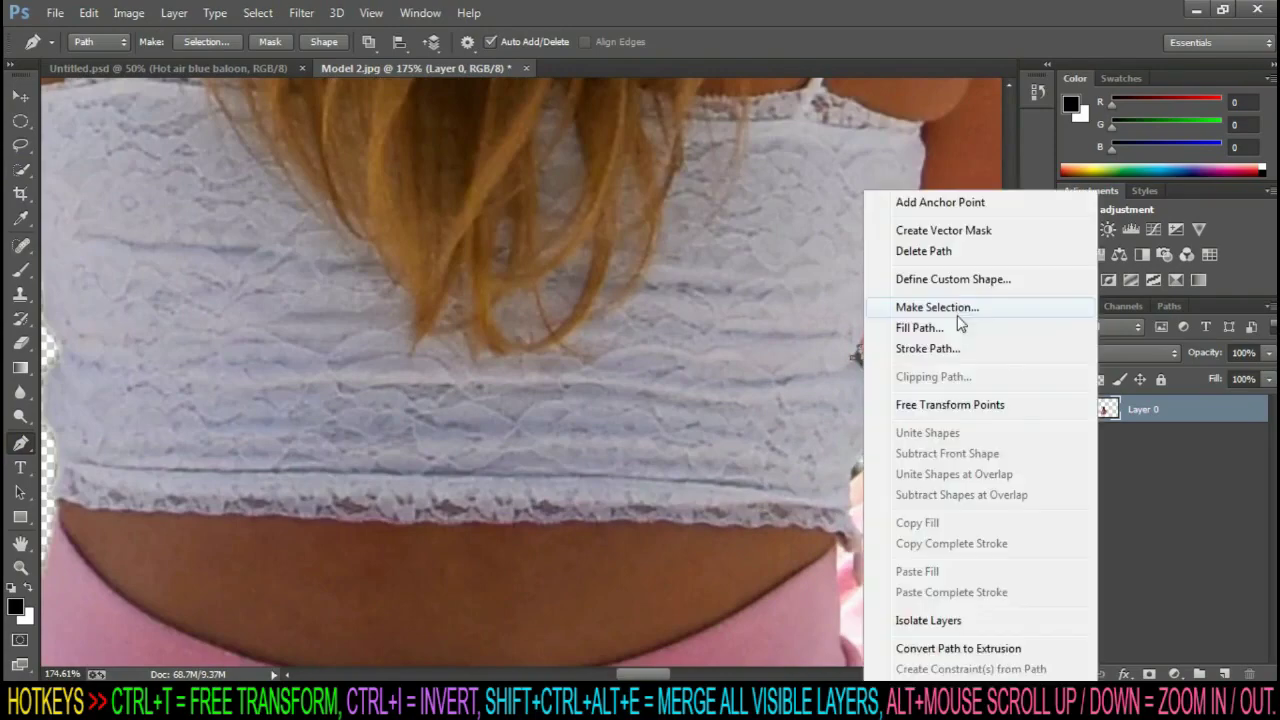
{"action": "key", "text": "Escape"}
{"action": "scroll", "coordinate": [443, 318], "scroll_direction": "down", "scroll_amount": 6, "text": "alt"}
Drag the cut-out woman into Untitled.psd, shrink her to about 12%, and place her beside the balloons
{"action": "key", "text": "v"}
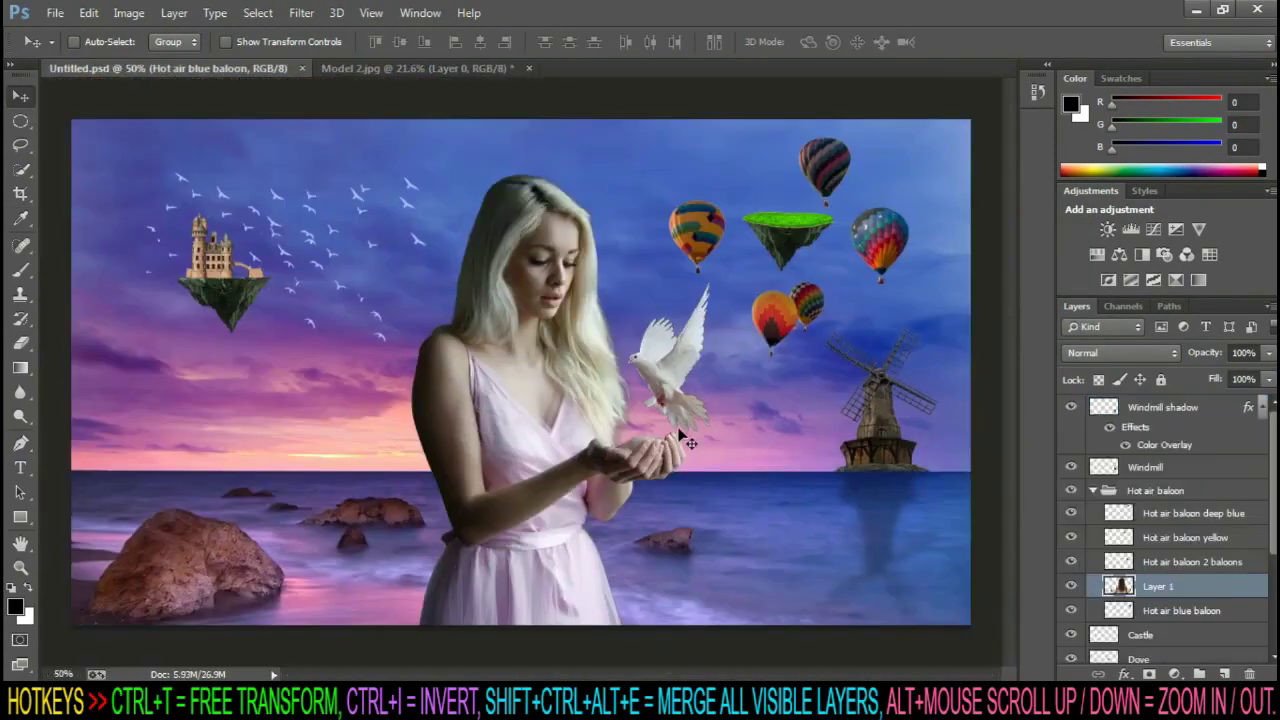
{"action": "left_click_drag", "start_coordinate": [443, 318], "coordinate": [700, 300]}
{"action": "key", "text": "ctrl+t"}
{"action": "key", "text": "ctrl+0"}
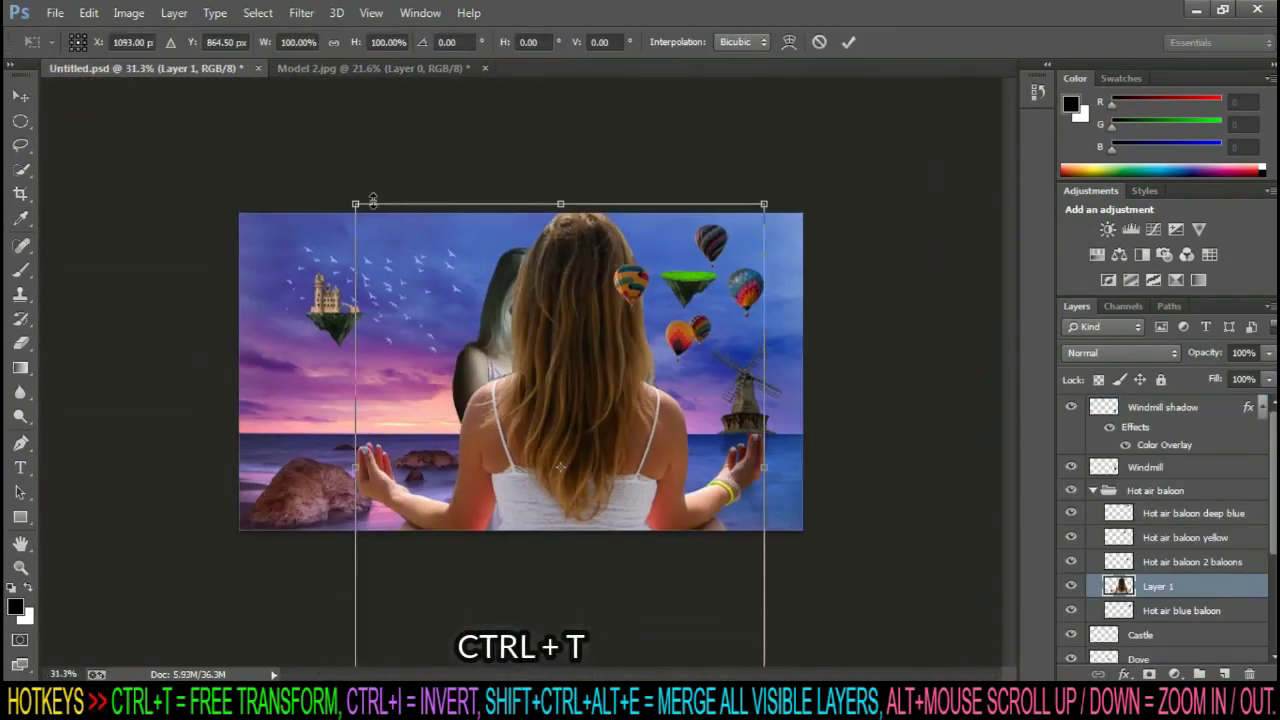
{"action": "left_click_drag", "start_coordinate": [363, 206], "coordinate": [525, 422]}
{"action": "left_click_drag", "start_coordinate": [763, 424], "coordinate": [623, 563]}
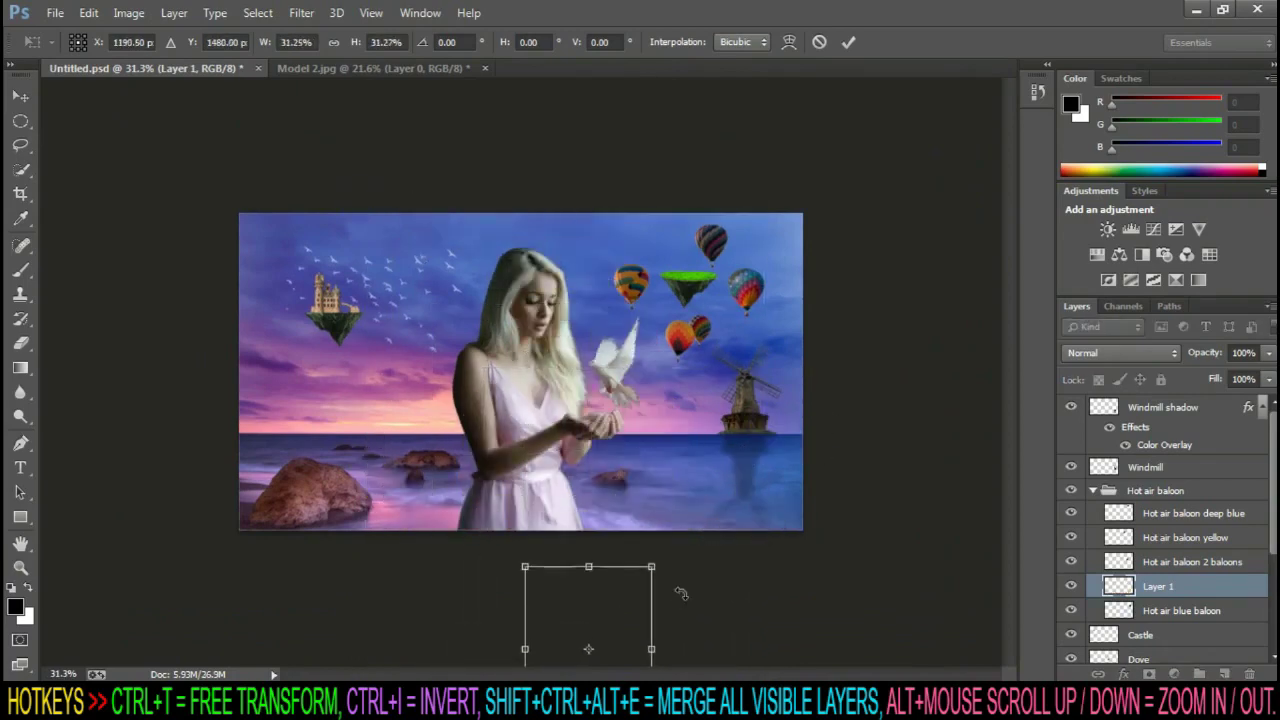
{"action": "left_click_drag", "start_coordinate": [575, 615], "coordinate": [640, 230]}
{"action": "left_click_drag", "start_coordinate": [683, 175], "coordinate": [630, 262]}
{"action": "scroll", "coordinate": [606, 296], "scroll_direction": "up", "scroll_amount": 5}
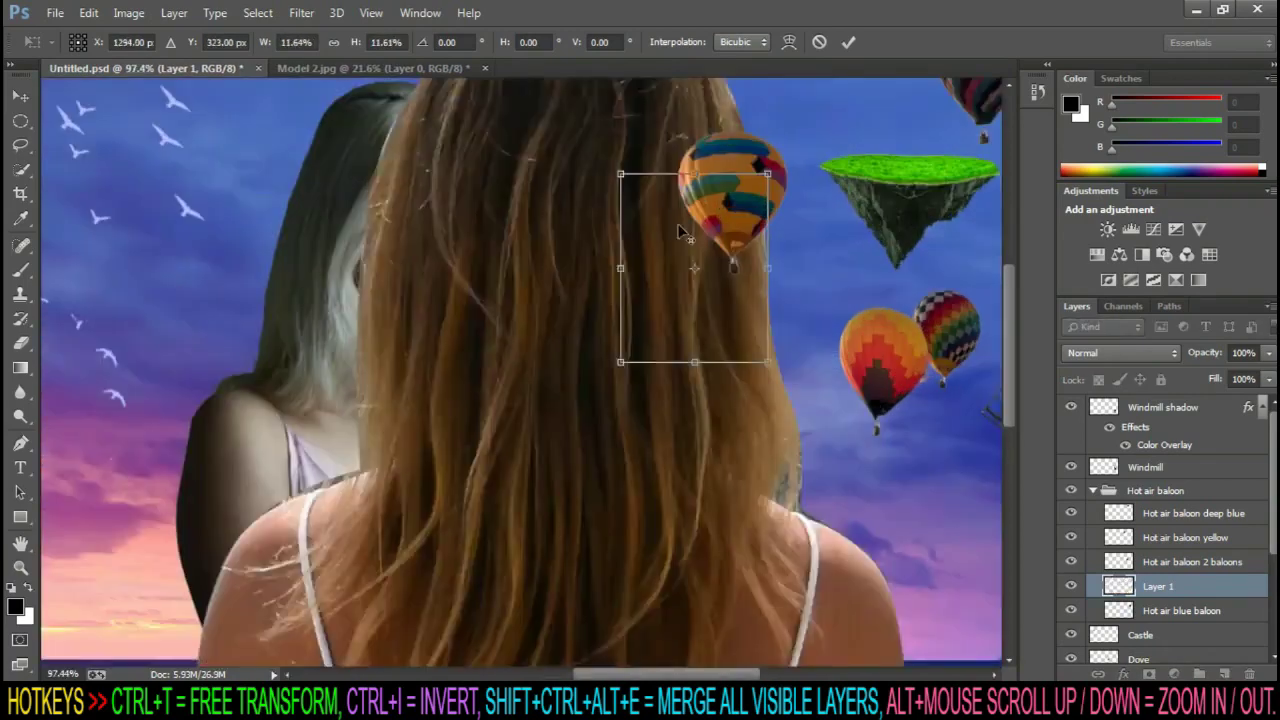
{"action": "left_click_drag", "start_coordinate": [679, 327], "coordinate": [908, 169]}
{"action": "key", "text": "Return"}
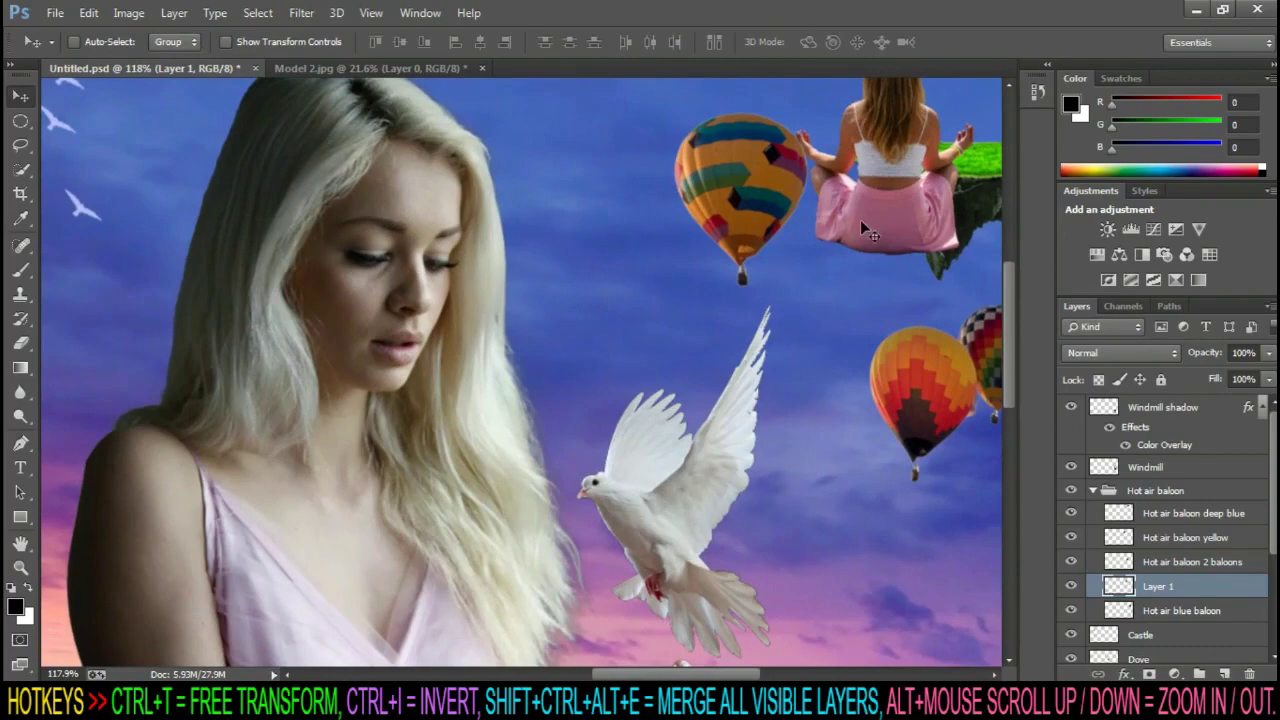
{"action": "scroll", "coordinate": [862, 228], "scroll_direction": "down", "scroll_amount": 3}
{"action": "scroll", "coordinate": [785, 160], "scroll_direction": "up", "scroll_amount": 2}
{"action": "scroll", "coordinate": [566, 225], "scroll_direction": "up", "scroll_amount": 1}
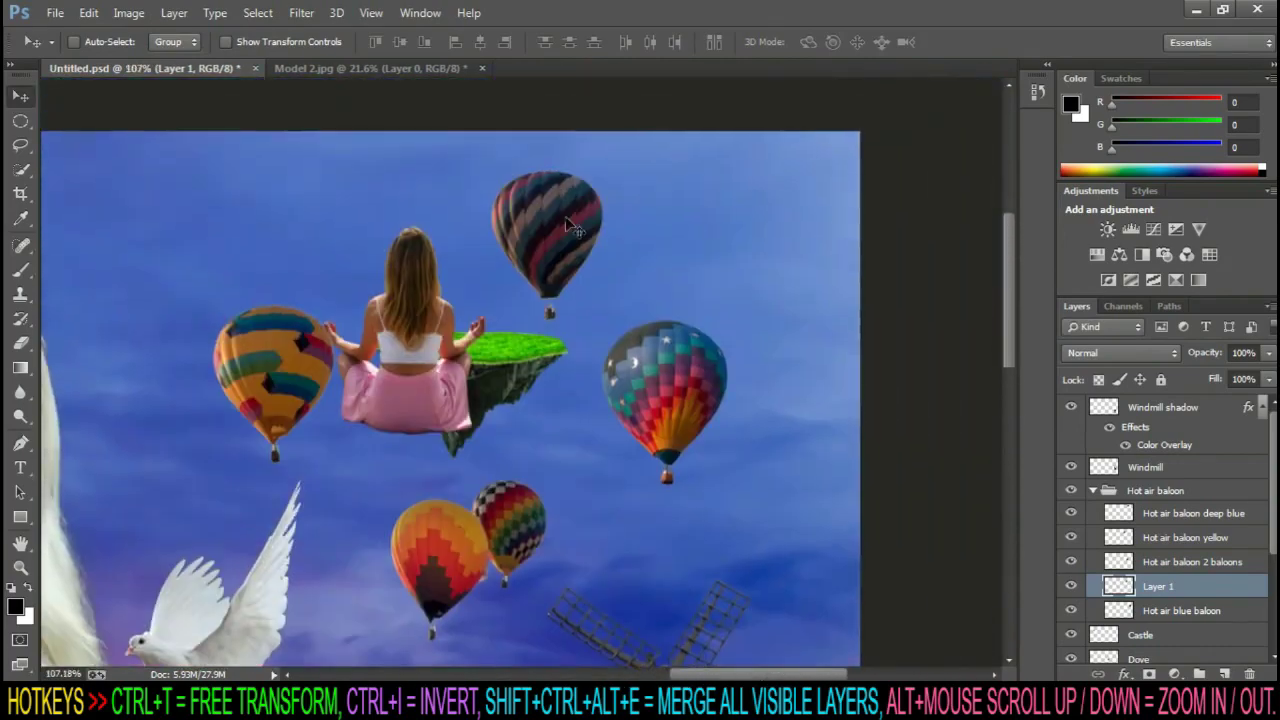
Move the woman onto the floating green island and scale her to about 77%
{"action": "key", "text": "ctrl+t"}
{"action": "left_click_drag", "start_coordinate": [410, 330], "coordinate": [470, 230]}
{"action": "left_click_drag", "start_coordinate": [470, 143], "coordinate": [491, 178]}
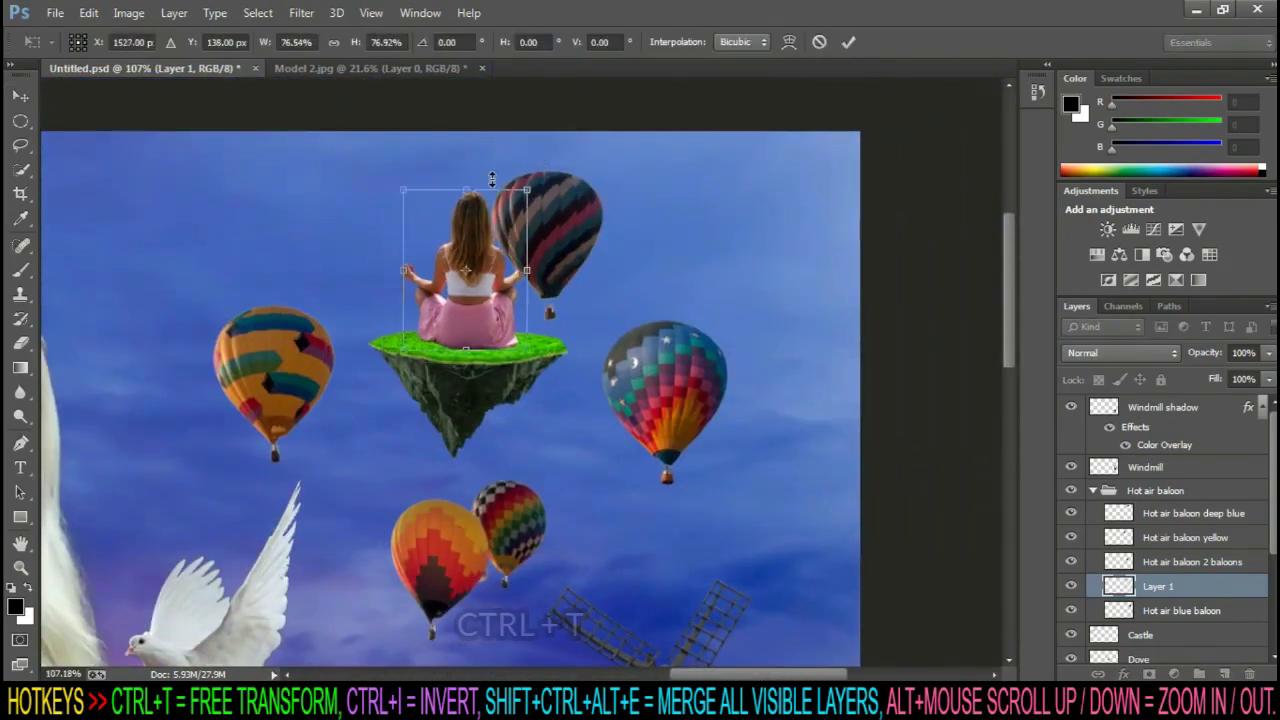
{"action": "key", "text": "Return"}
{"action": "scroll", "coordinate": [327, 207], "scroll_direction": "down", "scroll_amount": 2}
{"action": "scroll", "coordinate": [866, 323], "scroll_direction": "down", "scroll_amount": 1}
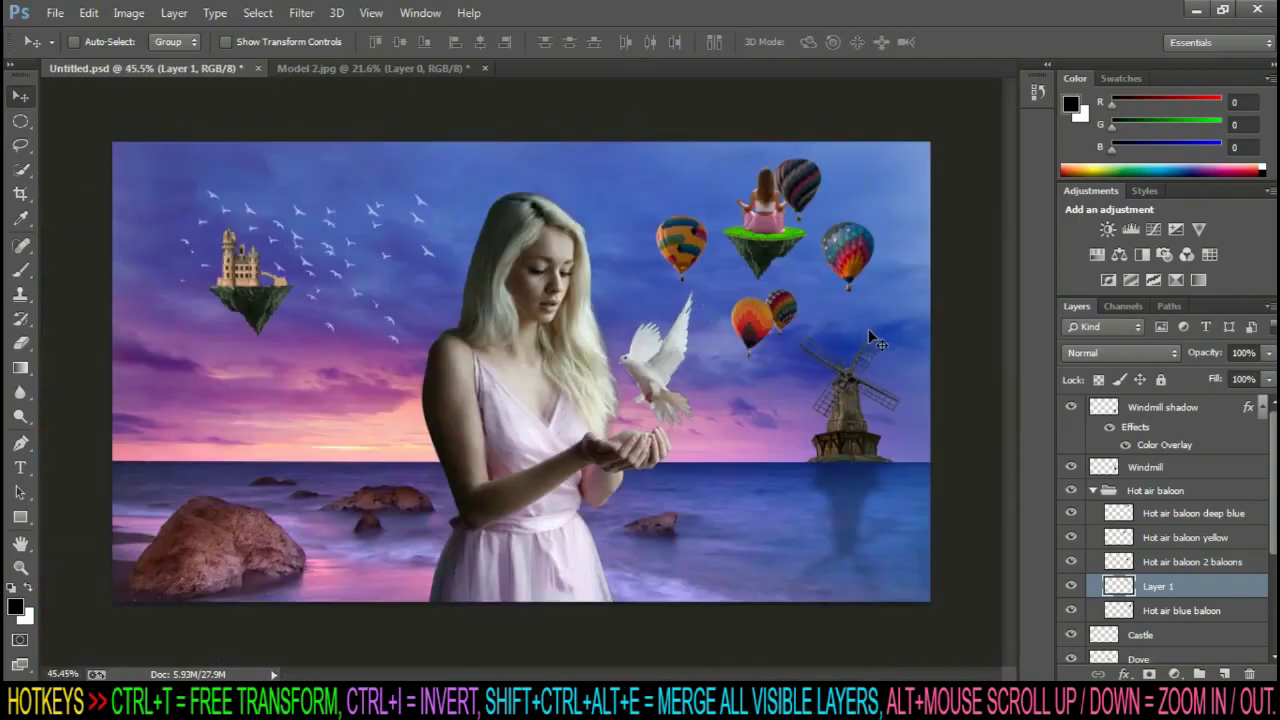
{"action": "scroll", "coordinate": [826, 193], "scroll_direction": "up", "scroll_amount": 2}
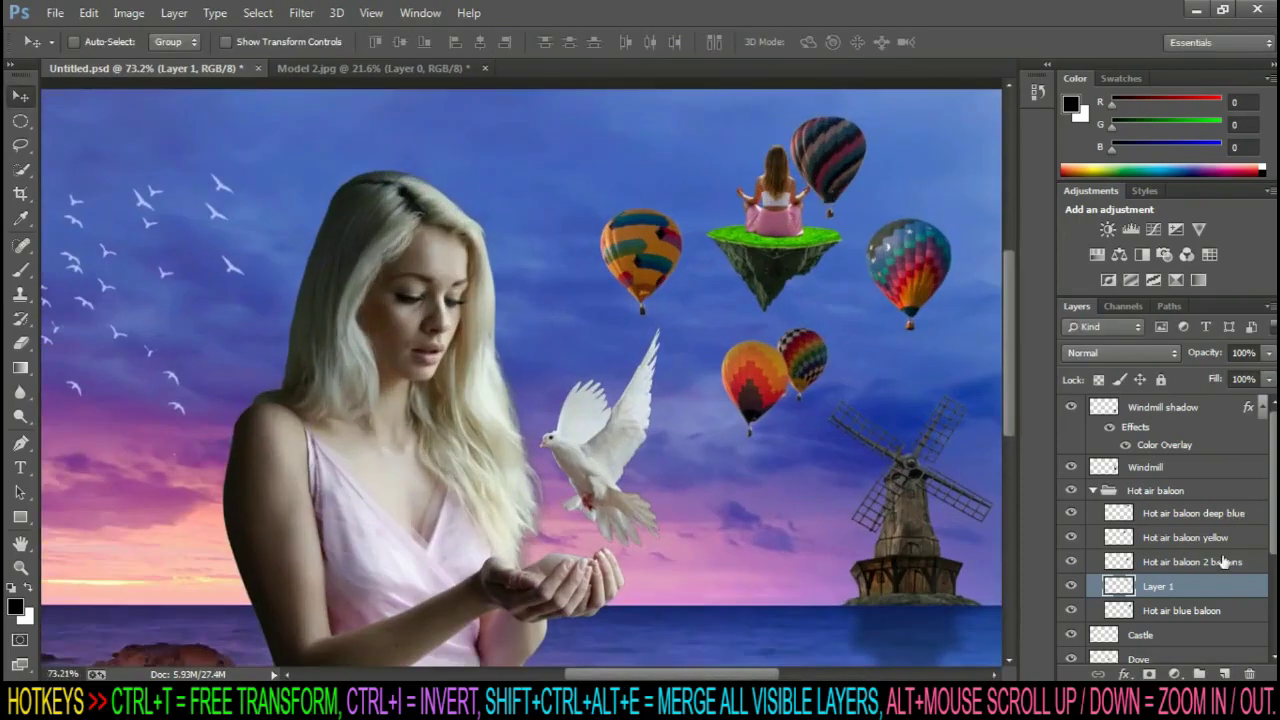
Place the woman's layer between the two floating terrain layers
{"action": "left_click_drag", "start_coordinate": [1193, 591], "coordinate": [1245, 634]}
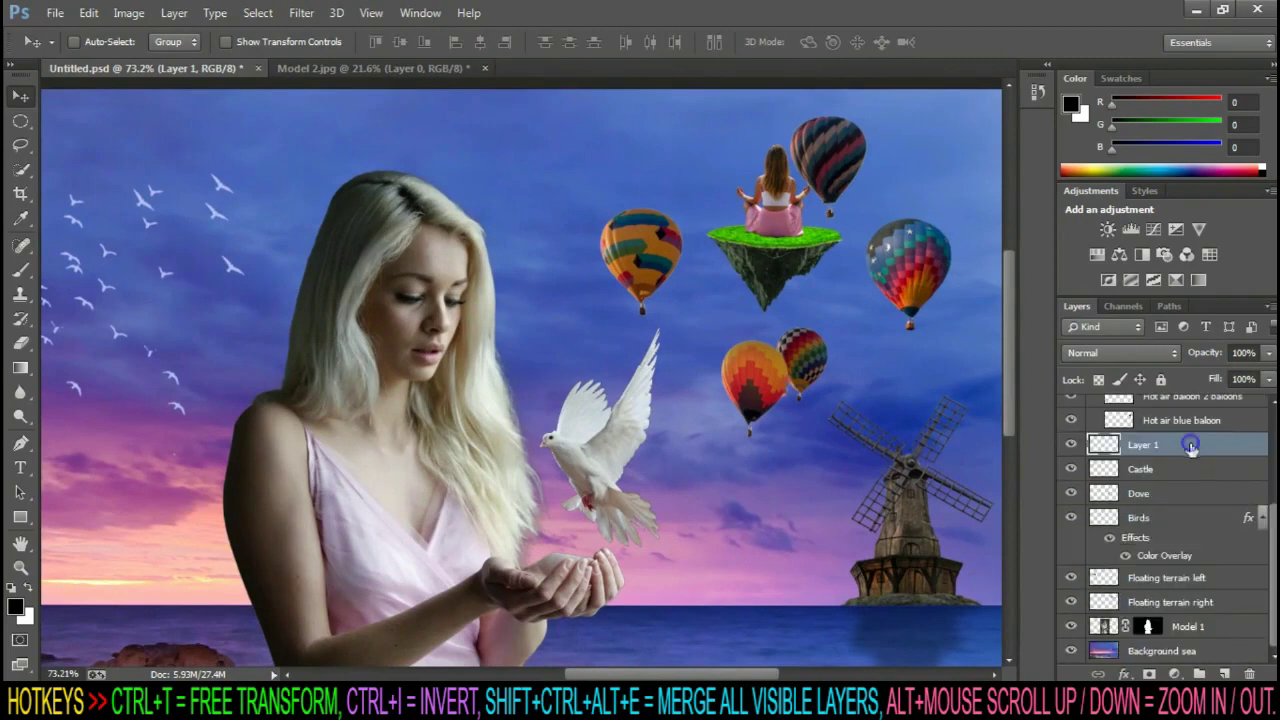
{"action": "left_click_drag", "start_coordinate": [1190, 447], "coordinate": [1160, 580]}
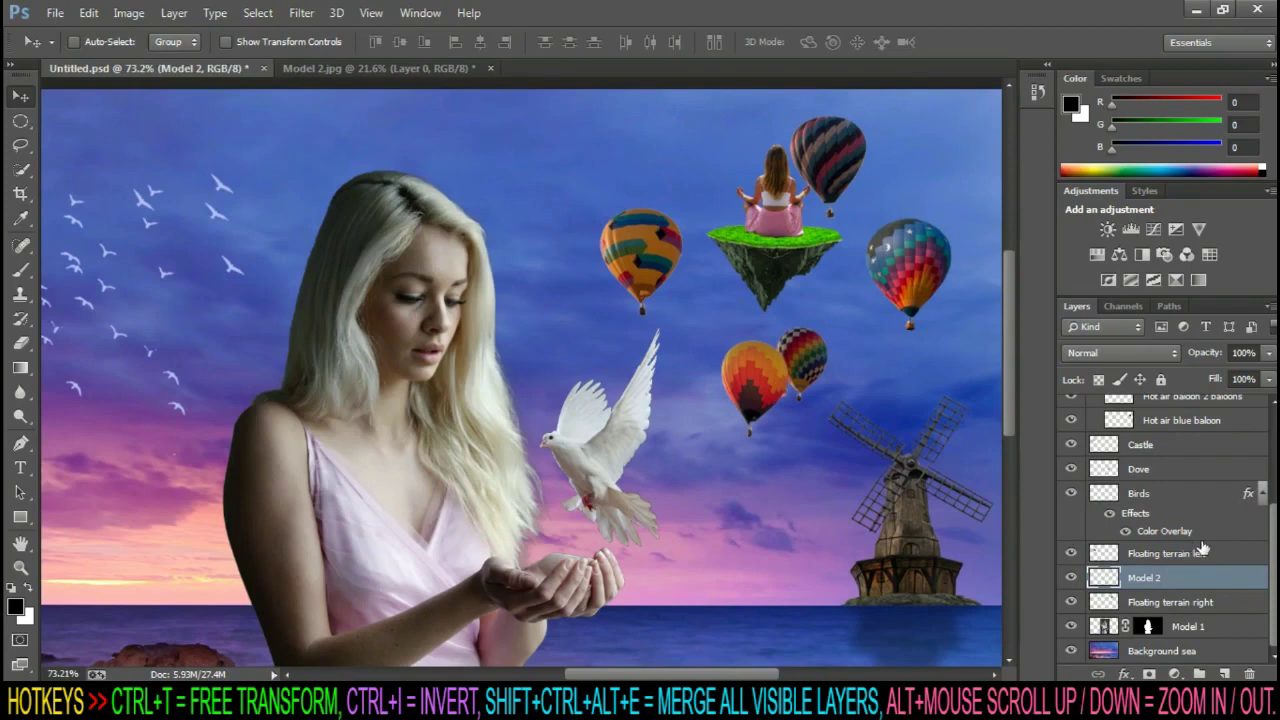
{"action": "scroll", "coordinate": [1220, 550], "scroll_direction": "up", "scroll_amount": 3}
Collapse the Hot air baloon group and move Dove below Floating terrain right
{"action": "left_click", "coordinate": [1094, 445]}
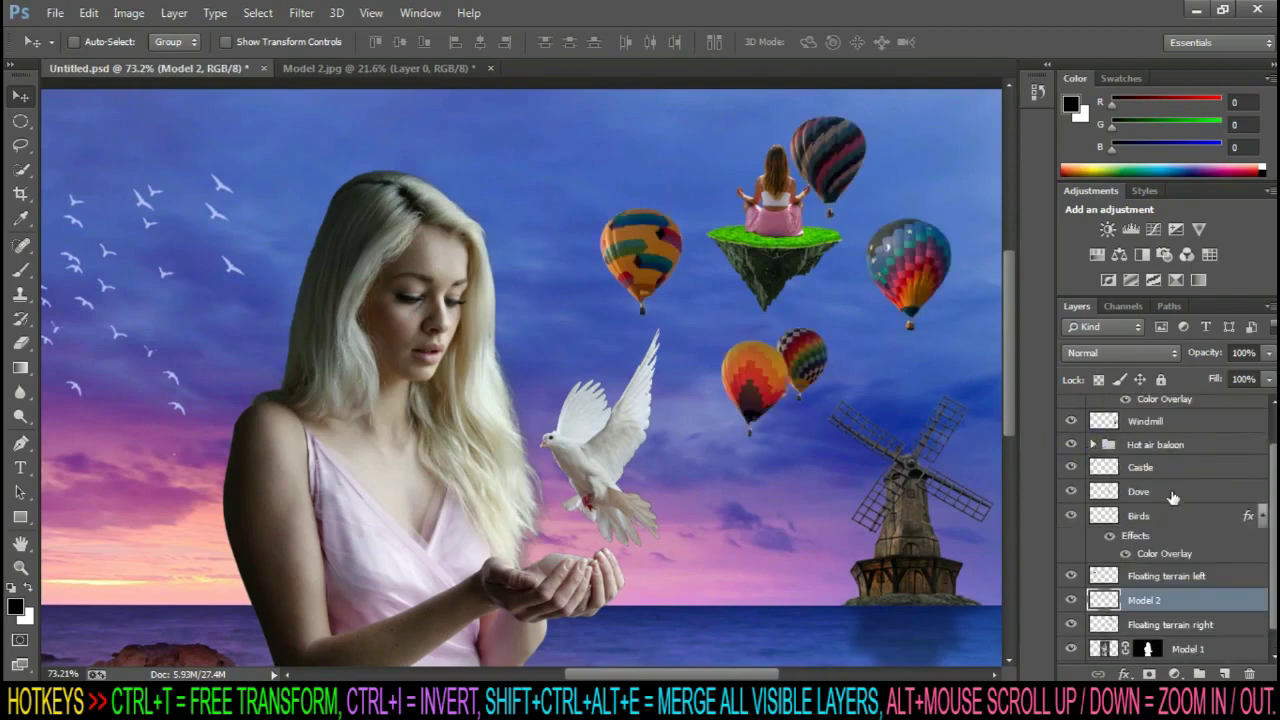
{"action": "left_click_drag", "start_coordinate": [1170, 491], "coordinate": [1190, 455]}
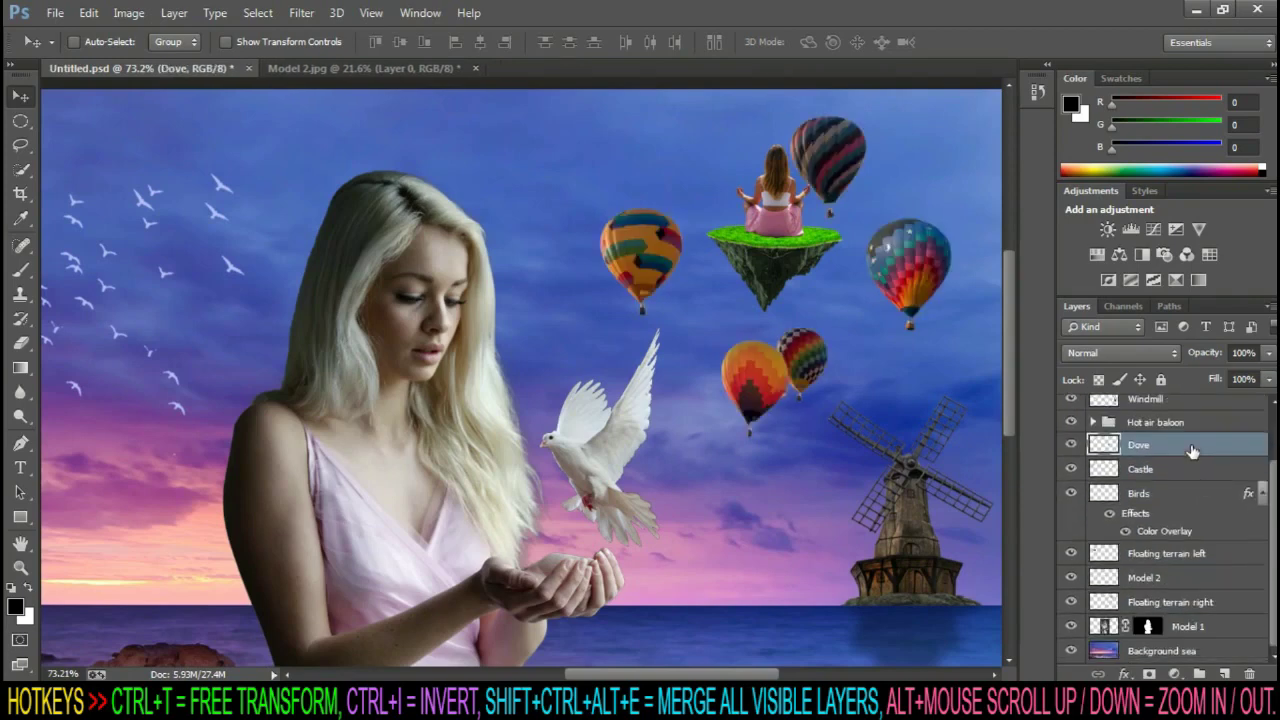
{"action": "left_click_drag", "start_coordinate": [1194, 609], "coordinate": [1194, 612]}
{"action": "scroll", "coordinate": [1192, 466], "scroll_direction": "up", "scroll_amount": 1}
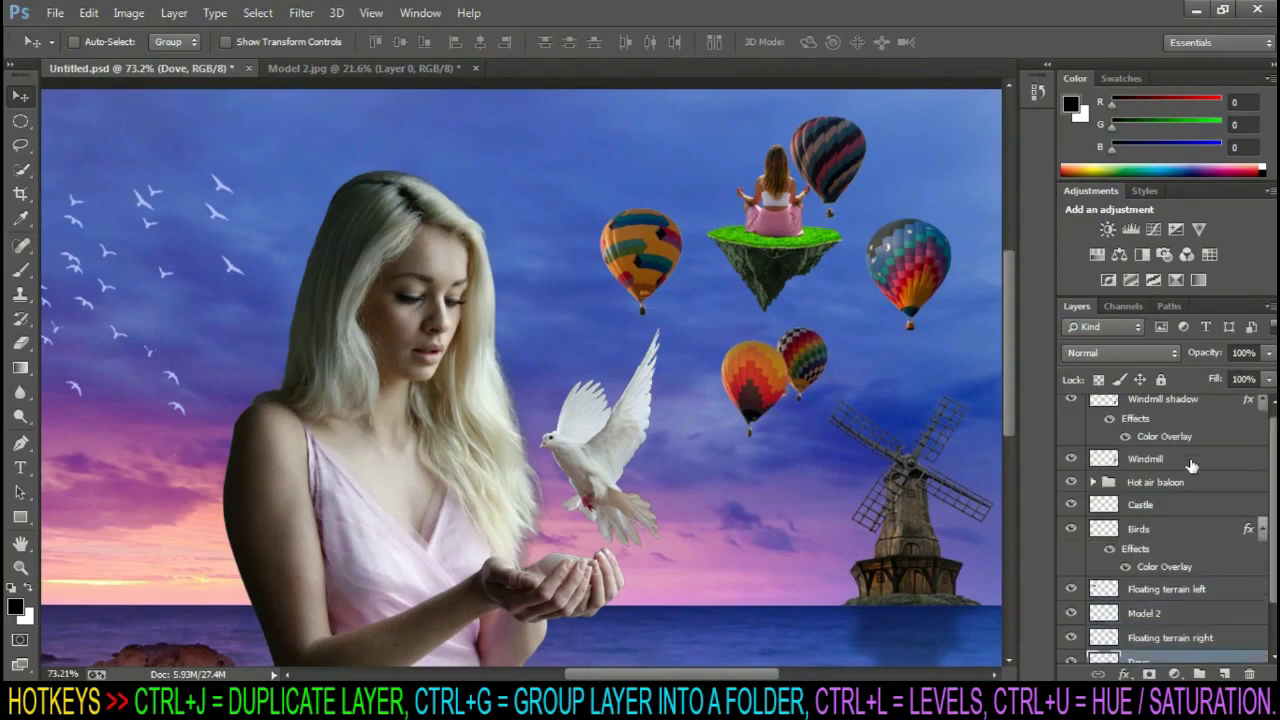
{"action": "scroll", "coordinate": [1192, 466], "scroll_direction": "down", "scroll_amount": 1}
{"action": "left_click", "coordinate": [1094, 553]}
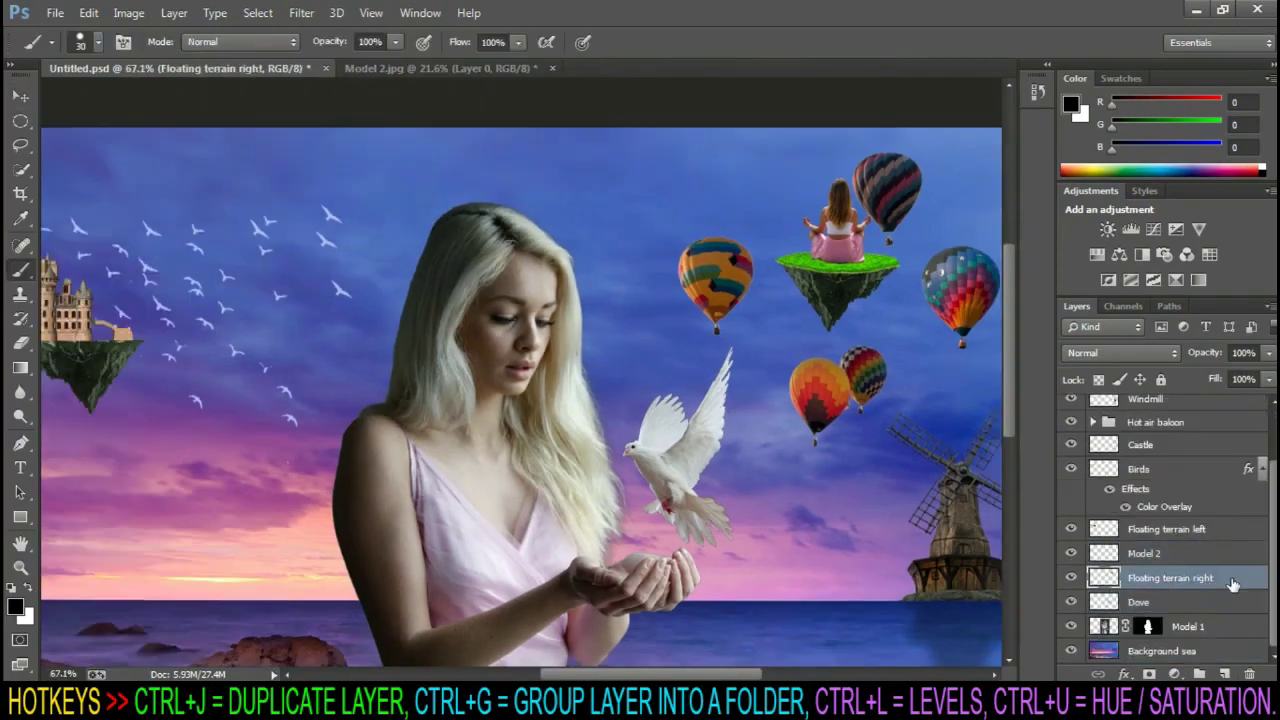
Create a new layer clipped to the Floating terrain right layer
{"action": "key", "text": "ctrl+shift+alt+n"}
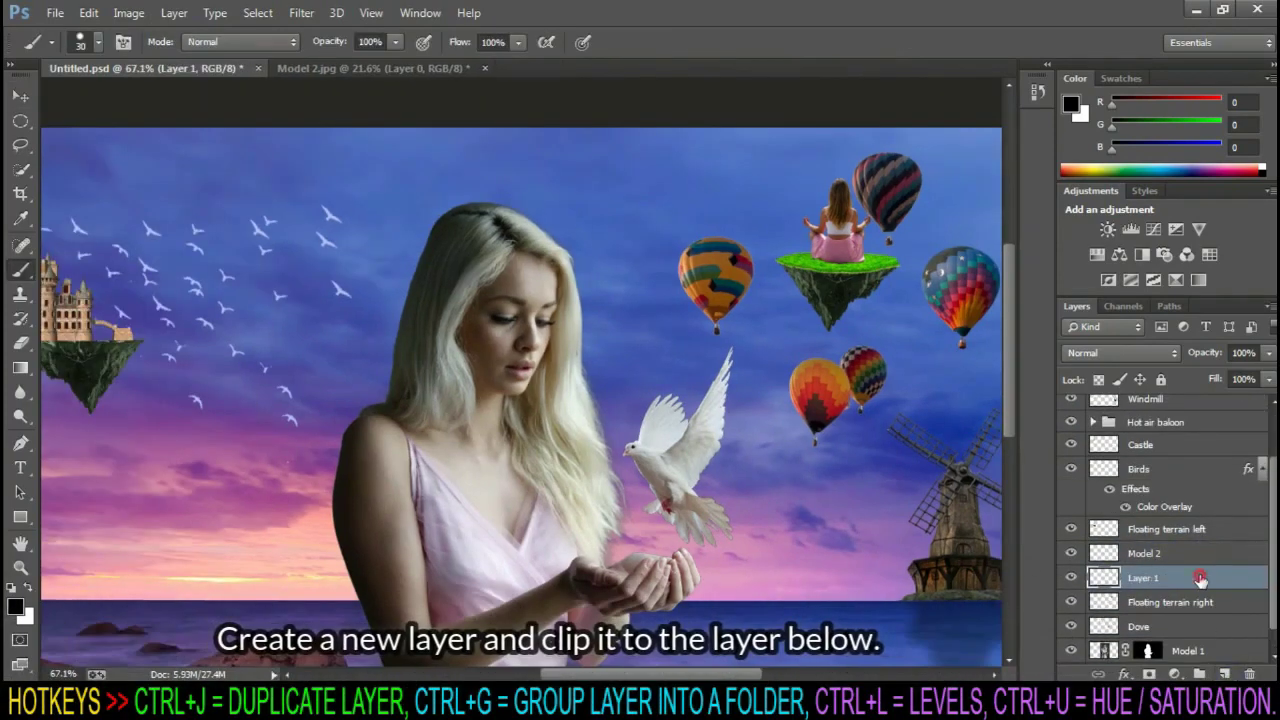
{"action": "right_click", "coordinate": [1200, 579]}
{"action": "left_click", "coordinate": [957, 338]}
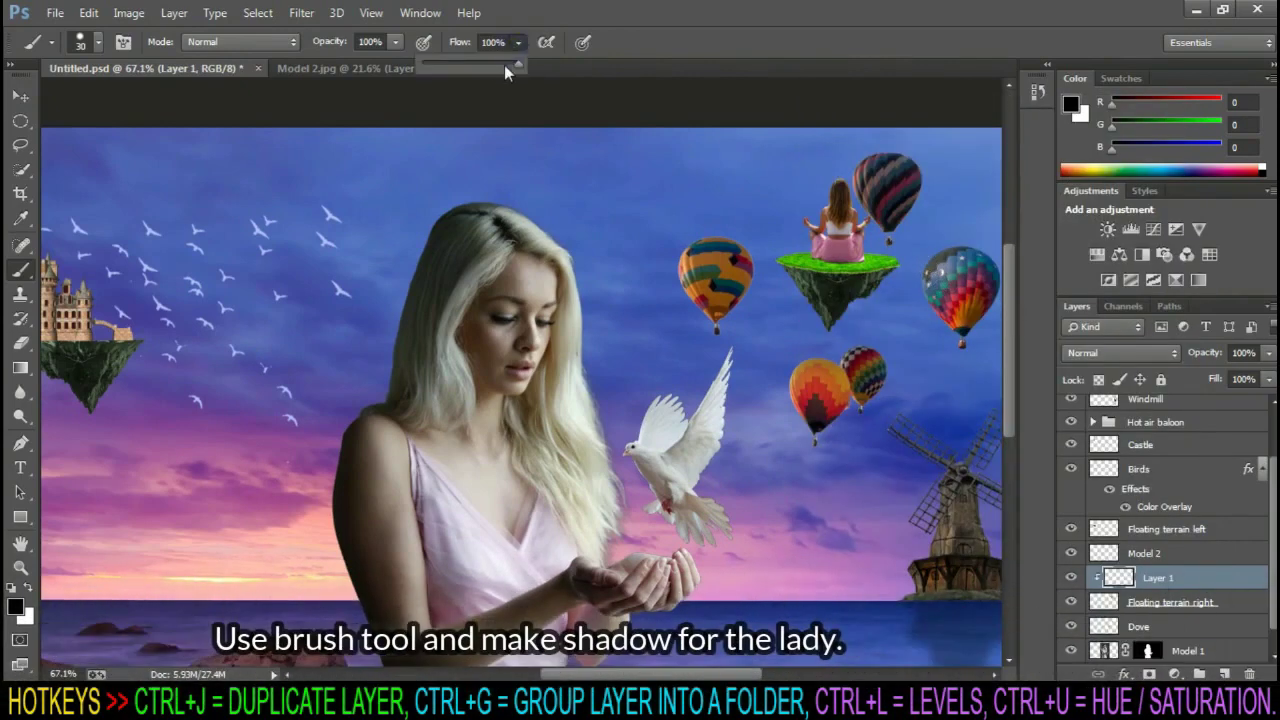
Paint a faint shadow beneath the seated woman with a smaller 68%-opacity brush
{"action": "left_click", "coordinate": [396, 44]}
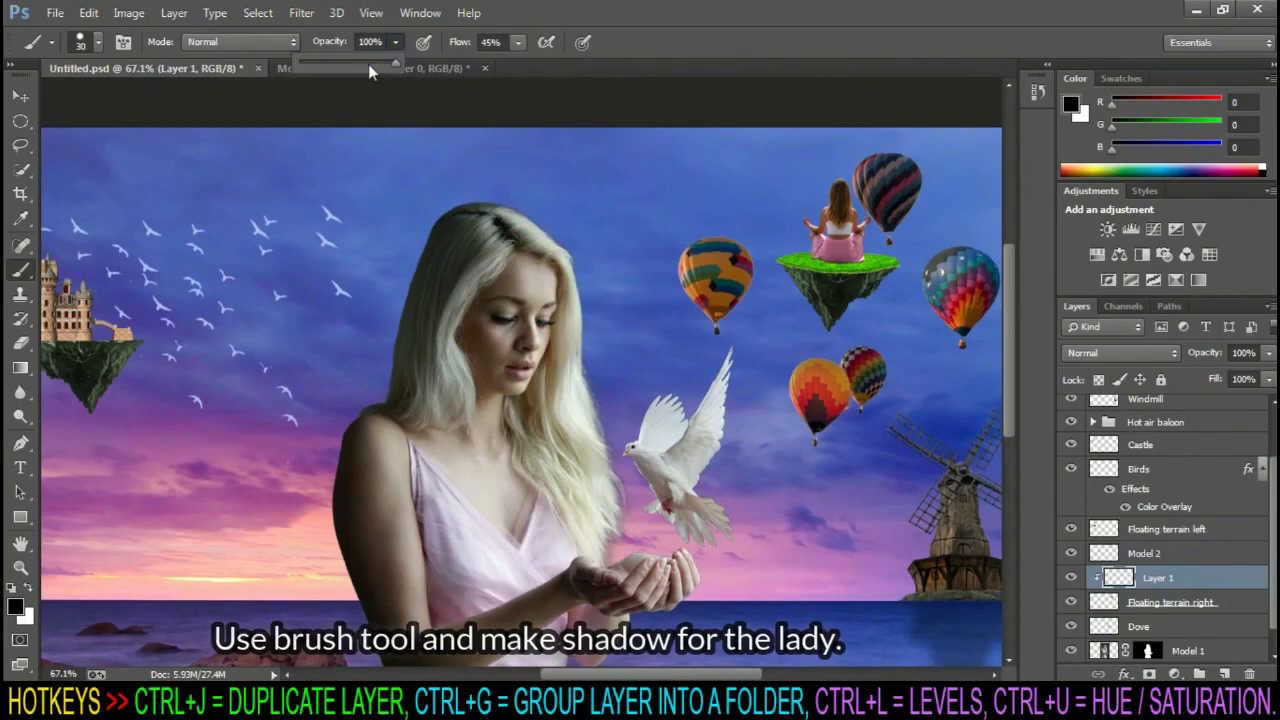
{"action": "left_click_drag", "start_coordinate": [395, 62], "coordinate": [364, 62]}
{"action": "scroll", "coordinate": [908, 257], "scroll_direction": "up", "scroll_amount": 5}
{"action": "scroll", "coordinate": [908, 257], "scroll_direction": "up", "scroll_amount": 2}
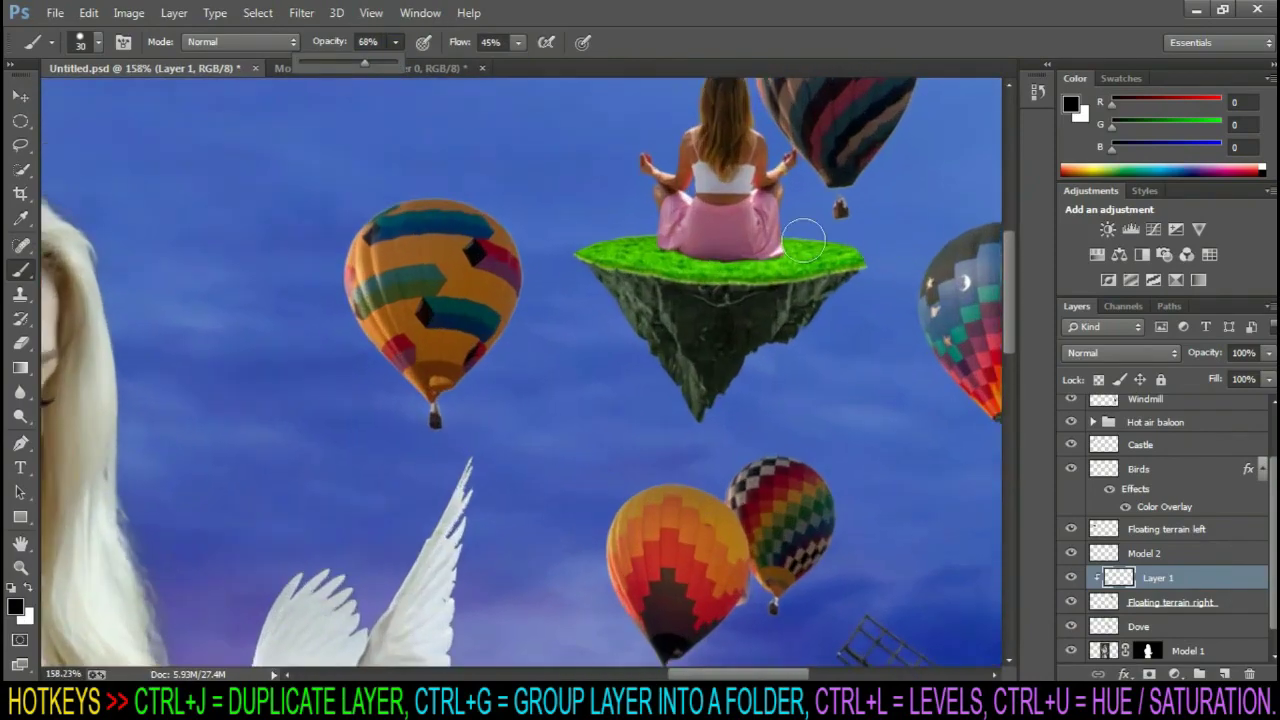
{"action": "key", "text": "bracketright"}
{"action": "key", "text": "bracketright"}
{"action": "key", "text": "bracketright"}
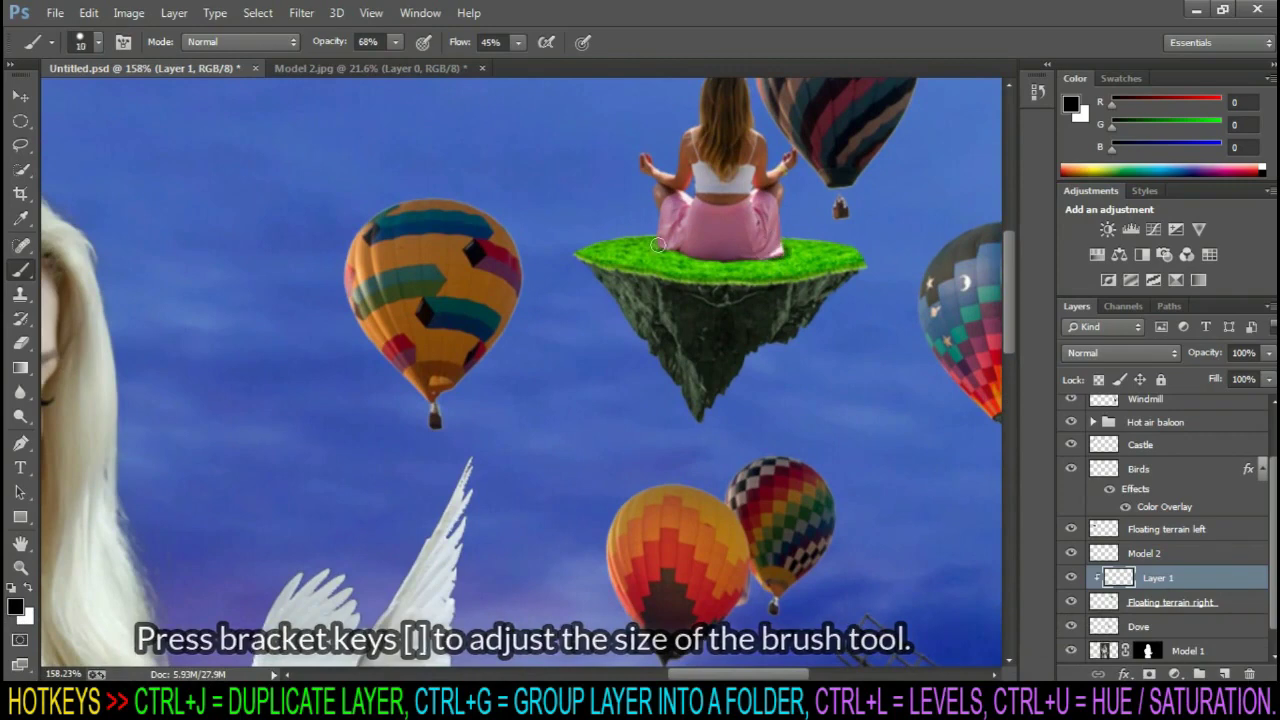
{"action": "left_click", "coordinate": [757, 258]}
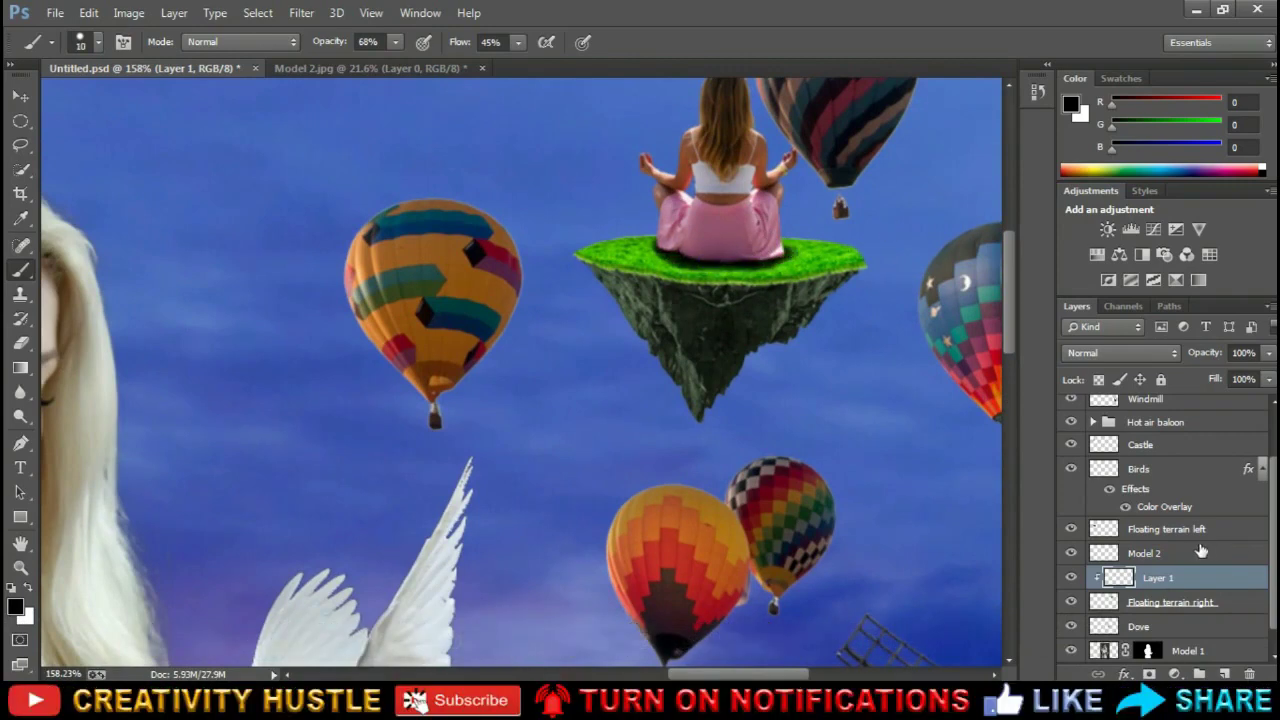
{"action": "type", "text": "Model 2 shadow"}
{"action": "scroll", "coordinate": [995, 400], "scroll_direction": "down", "scroll_amount": 2}
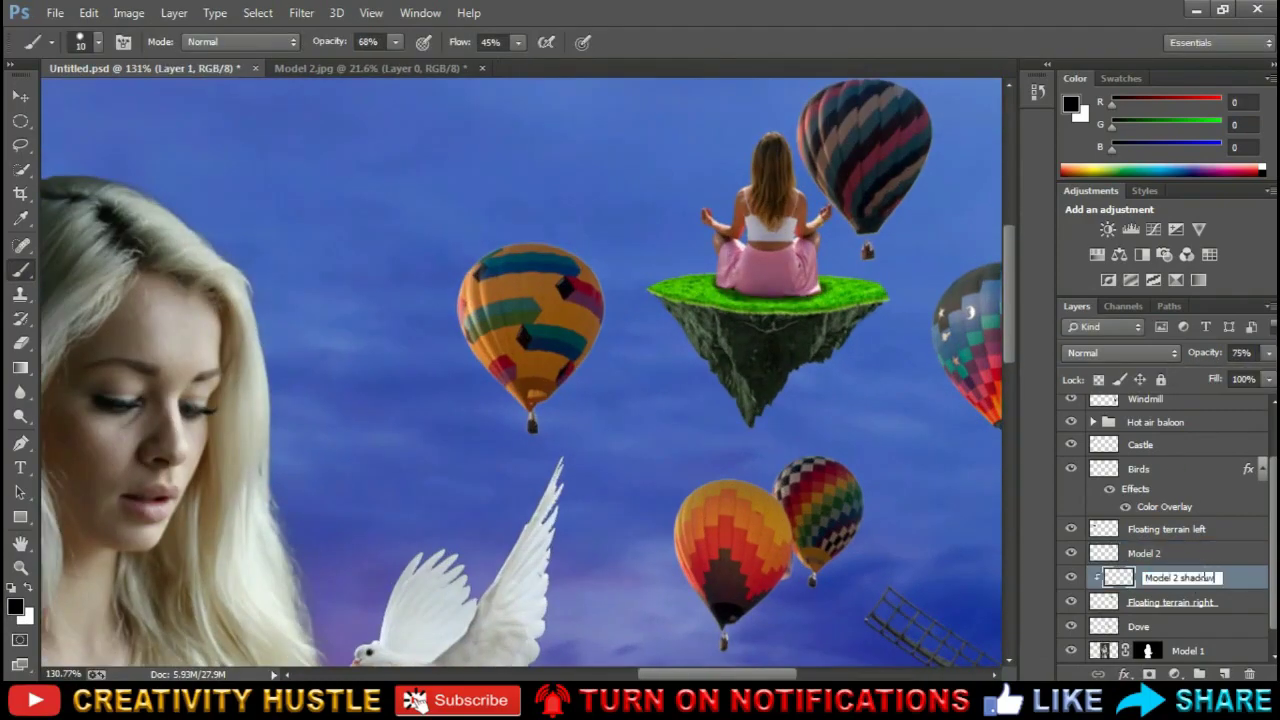
Name the layer Model 2 shadow and set its opacity to 65%
{"action": "key", "text": "Return"}
{"action": "key", "text": "ctrl+0"}
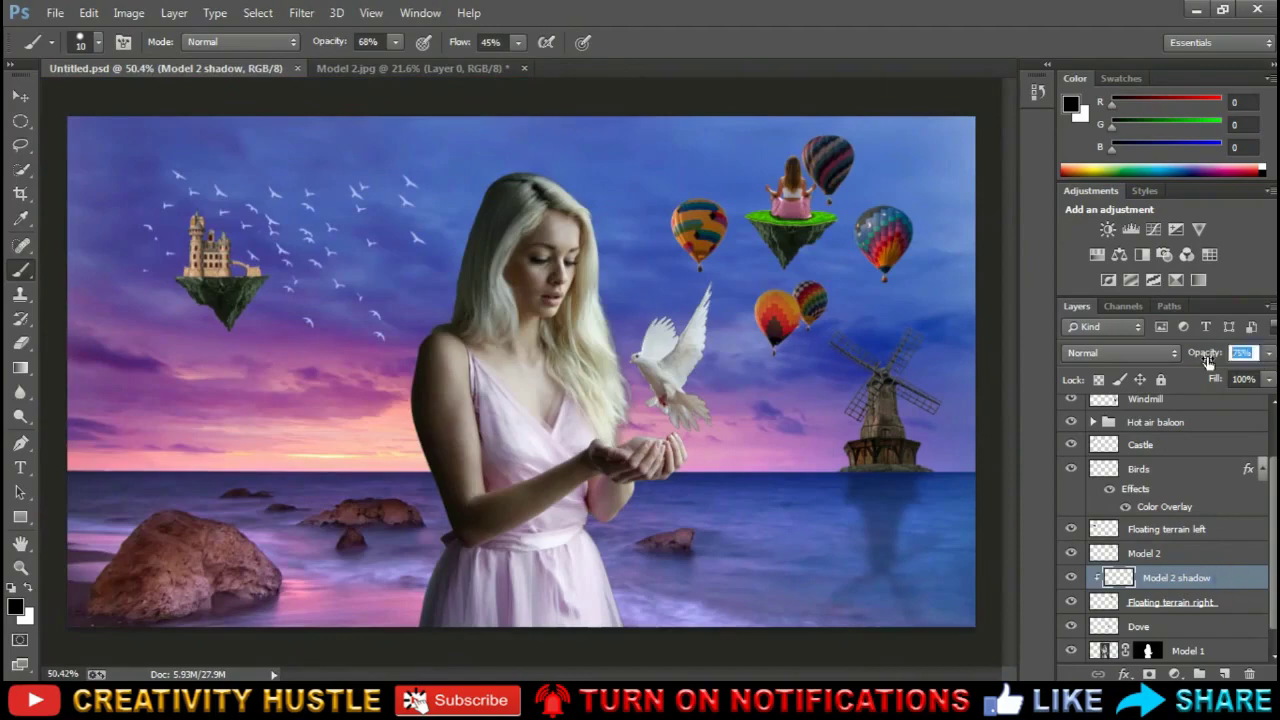
{"action": "type", "text": "65"}
{"action": "key", "text": "Return"}
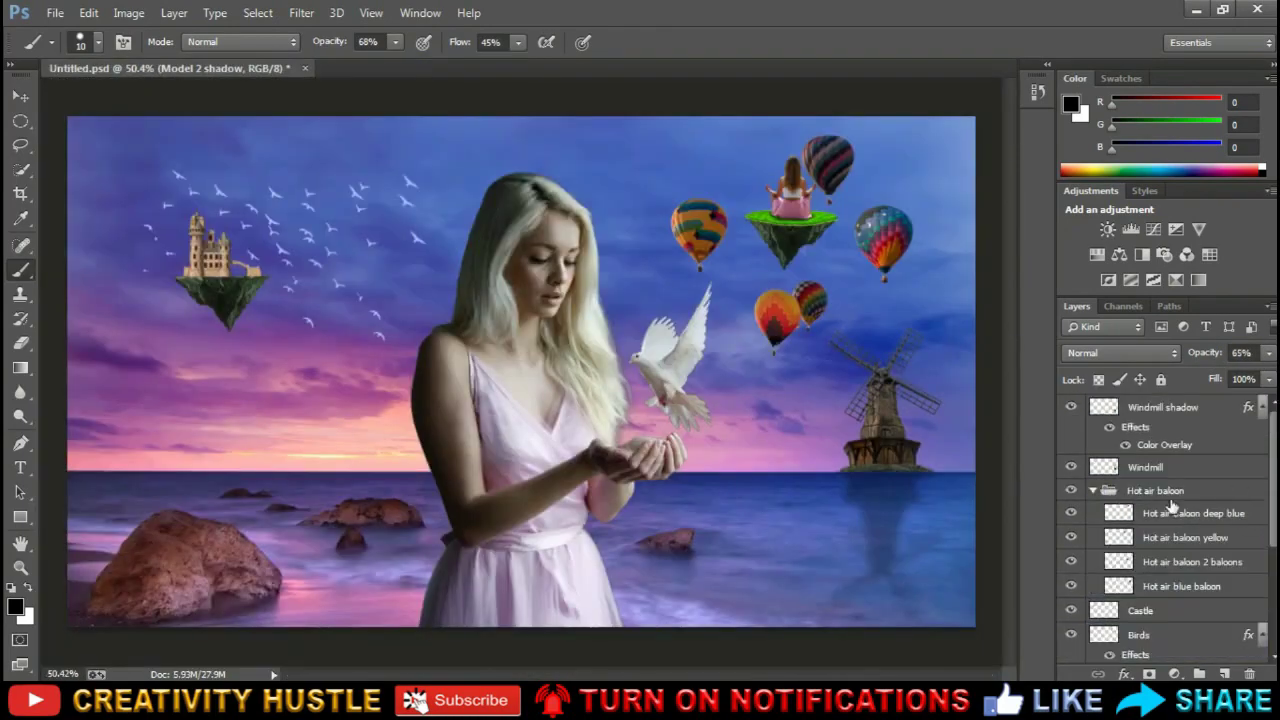
Transform the deep blue, yellow, two-balloon and blue balloon layers, shrinking the blue balloon to about 90%
{"action": "left_click", "coordinate": [1172, 510]}
{"action": "key", "text": "ctrl+t"}
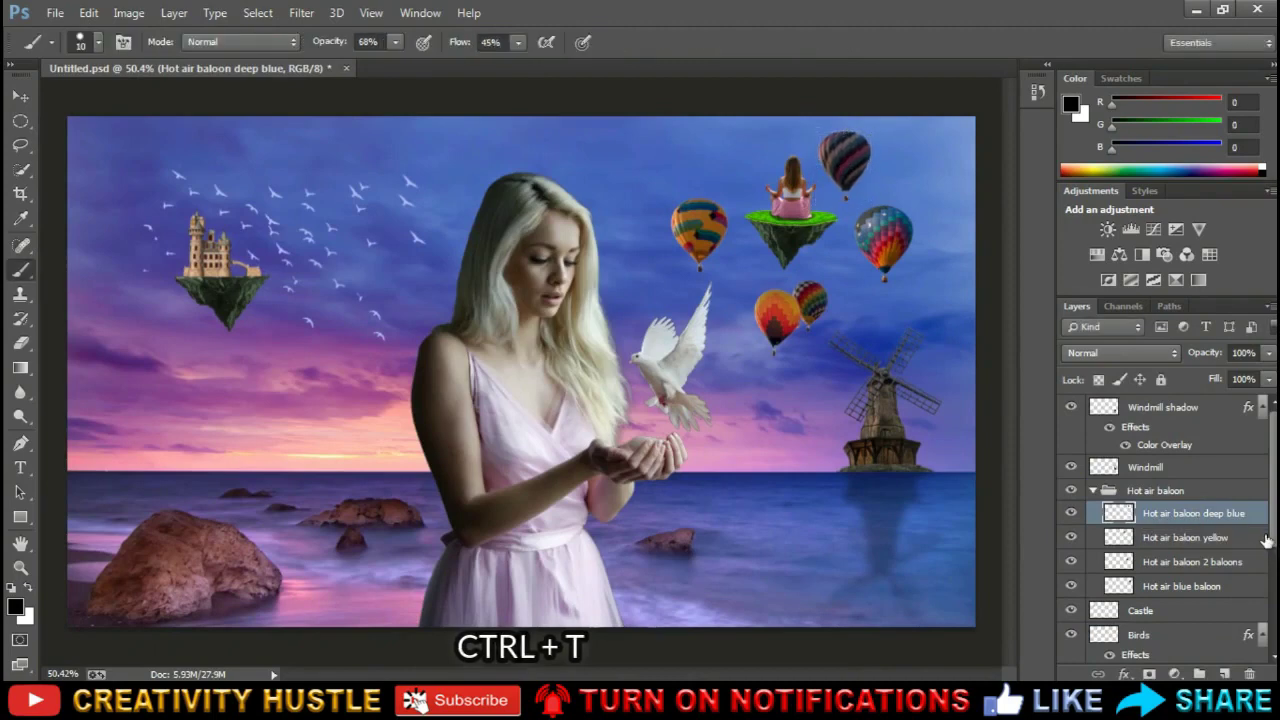
{"action": "left_click", "coordinate": [1212, 540]}
{"action": "key", "text": "ctrl+t"}
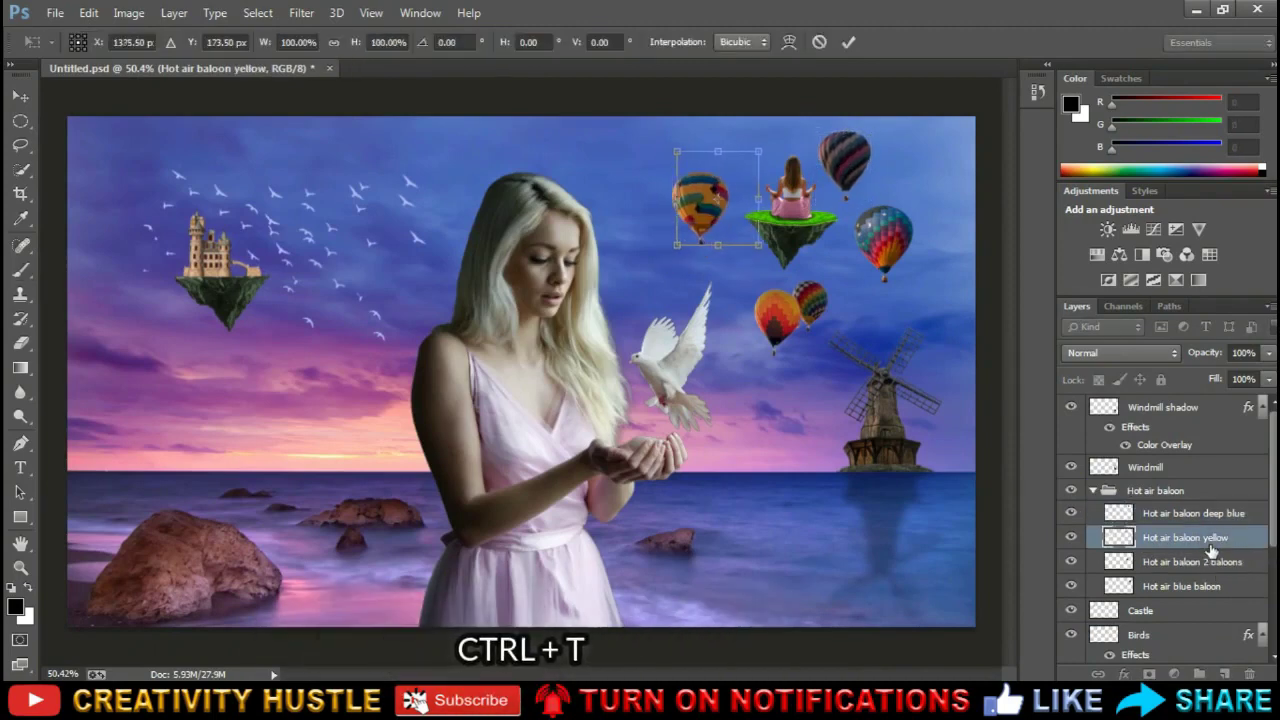
{"action": "key", "text": "Return"}
{"action": "key", "text": "b"}
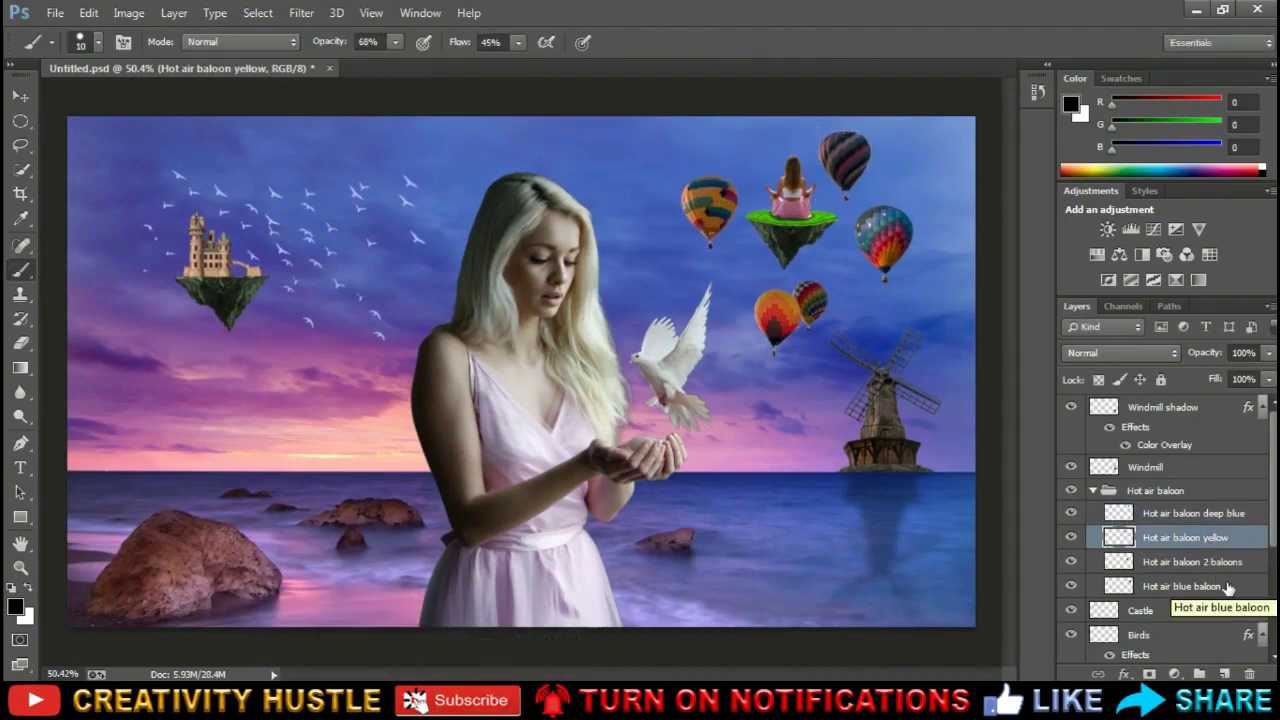
{"action": "left_click", "coordinate": [1195, 562]}
{"action": "key", "text": "ctrl+t"}
{"action": "key", "text": "Return"}
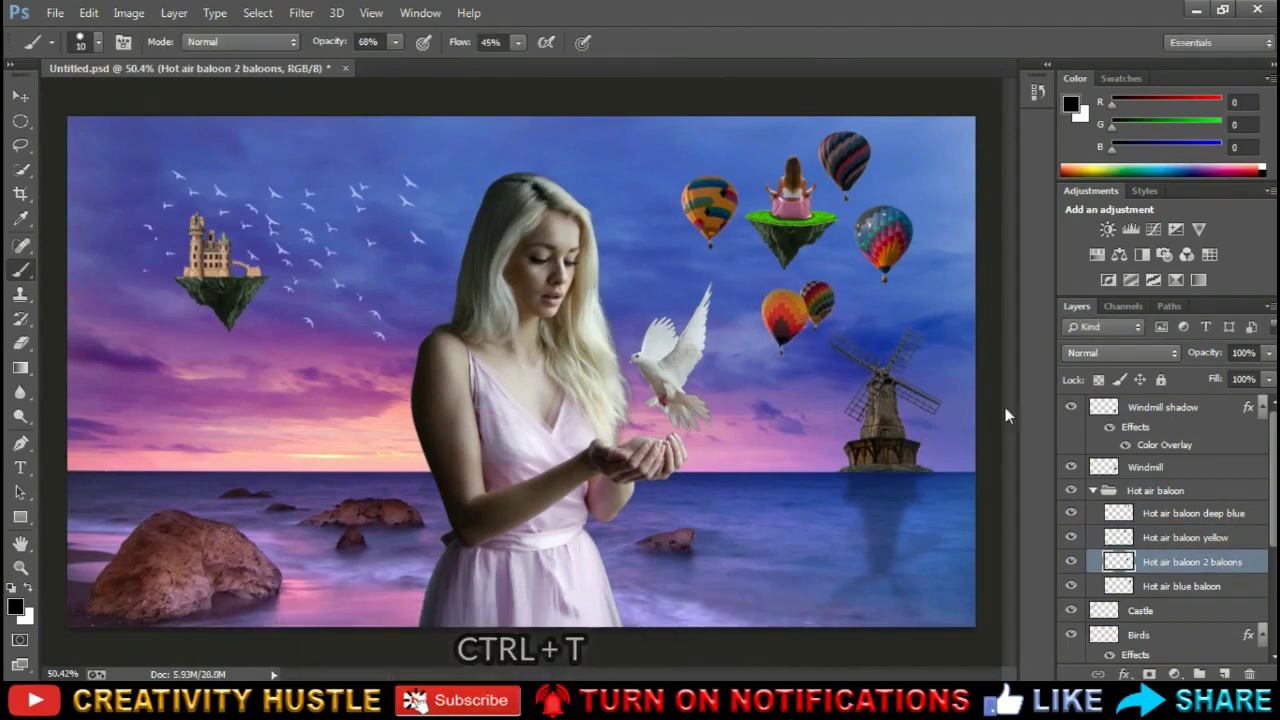
{"action": "left_click", "coordinate": [1182, 586]}
{"action": "key", "text": "ctrl+t"}
{"action": "left_click_drag", "start_coordinate": [912, 204], "coordinate": [907, 214]}
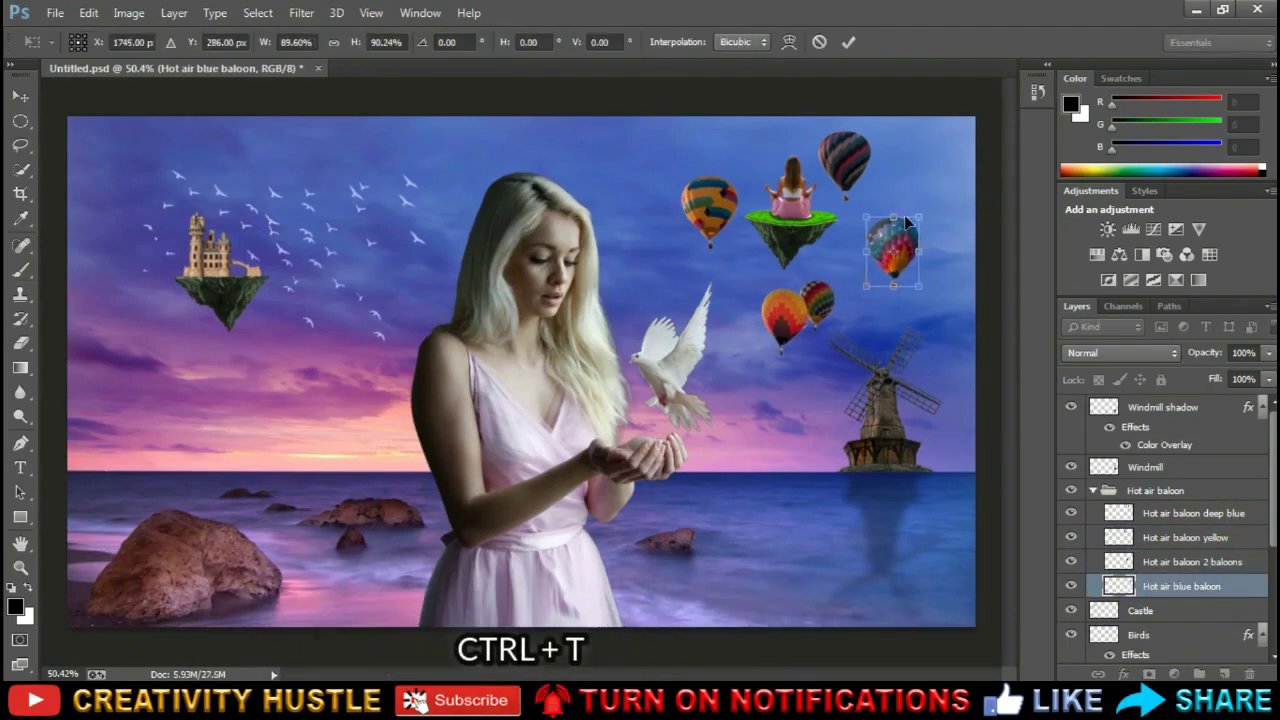
{"action": "key", "text": "Return"}
{"action": "key", "text": "ctrl+minus"}
{"action": "scroll", "coordinate": [1168, 498], "scroll_direction": "down", "scroll_amount": 2}
Enlarge the castle with its left floating island, then resize the left terrain beneath it
{"action": "left_click", "coordinate": [1166, 505], "text": "ctrl"}
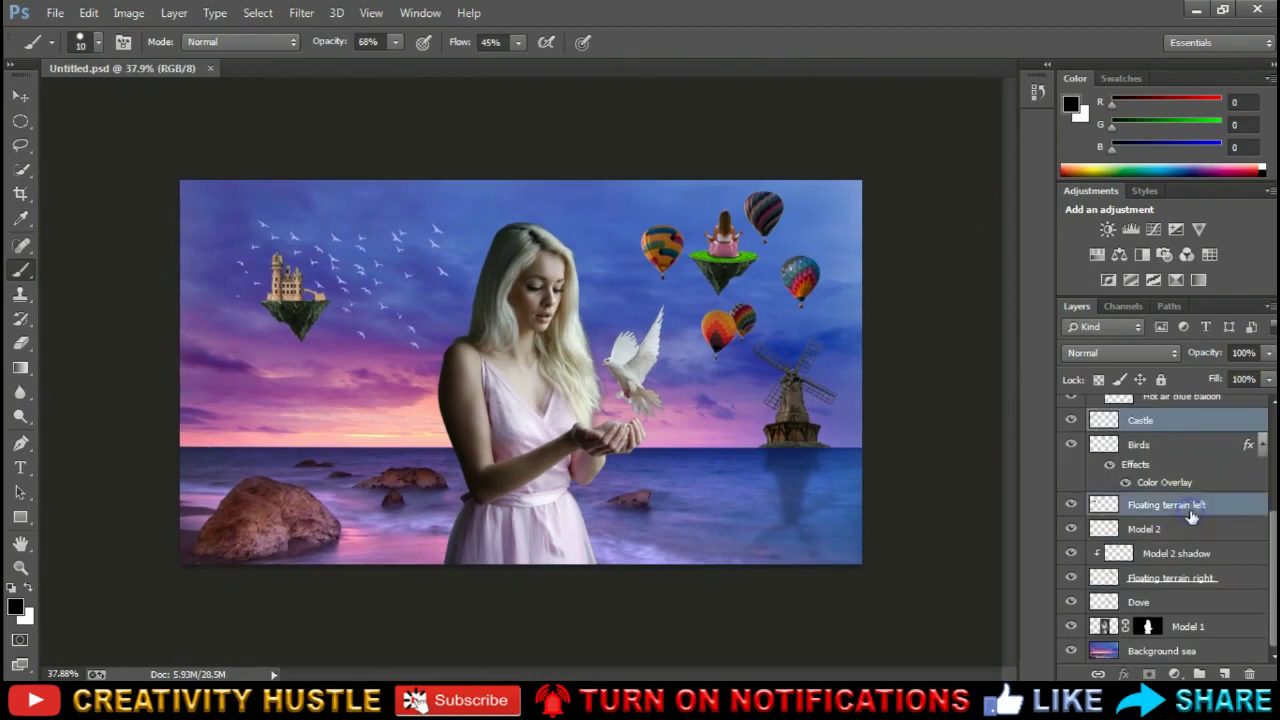
{"action": "key", "text": "ctrl+t"}
{"action": "mouse_move", "coordinate": [205, 360]}
{"action": "left_mouse_down"}
{"action": "mouse_move", "coordinate": [370, 305]}
{"action": "mouse_move", "coordinate": [436, 346]}
{"action": "left_mouse_up"}
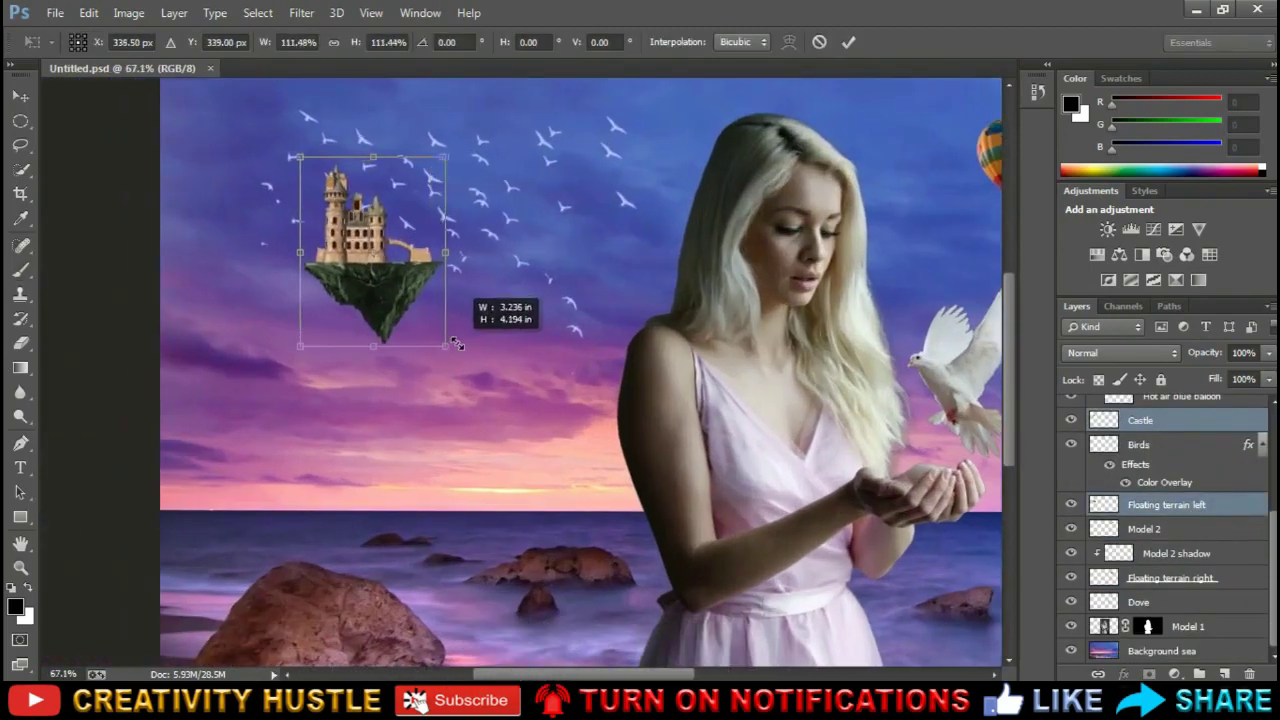
{"action": "key", "text": "Return"}
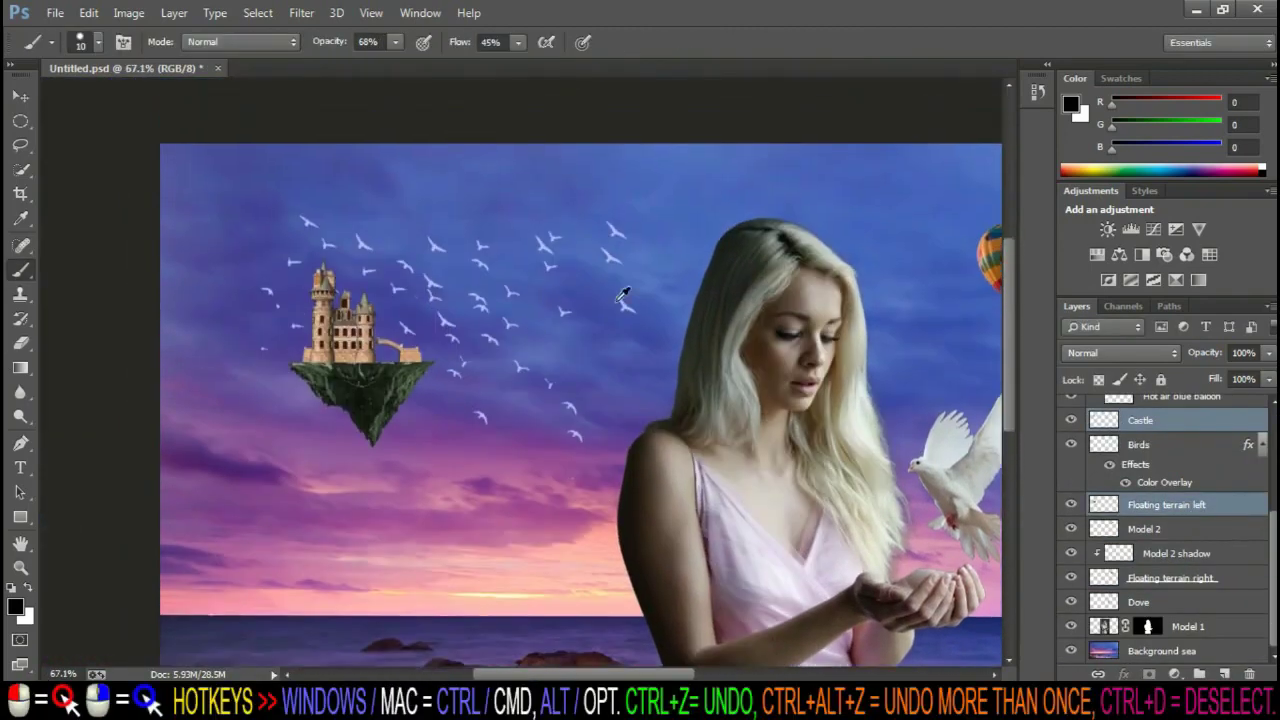
{"action": "scroll", "coordinate": [465, 346], "scroll_direction": "down", "scroll_amount": 3}
{"action": "left_click", "coordinate": [290, 325], "text": "ctrl"}
{"action": "key", "text": "ctrl+t"}
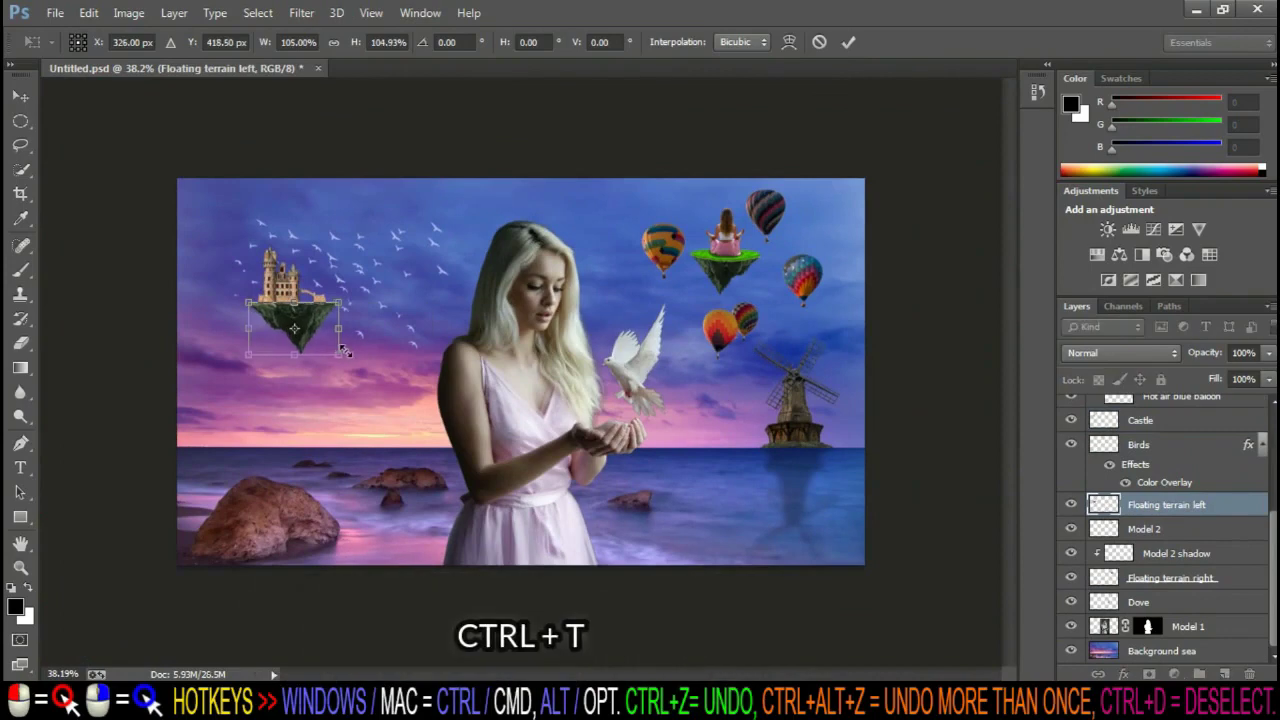
{"action": "scroll", "coordinate": [420, 330], "scroll_direction": "up", "scroll_amount": 3}
{"action": "left_click_drag", "start_coordinate": [130, 320], "coordinate": [121, 322]}
{"action": "key", "text": "Return"}
{"action": "key", "text": "b"}
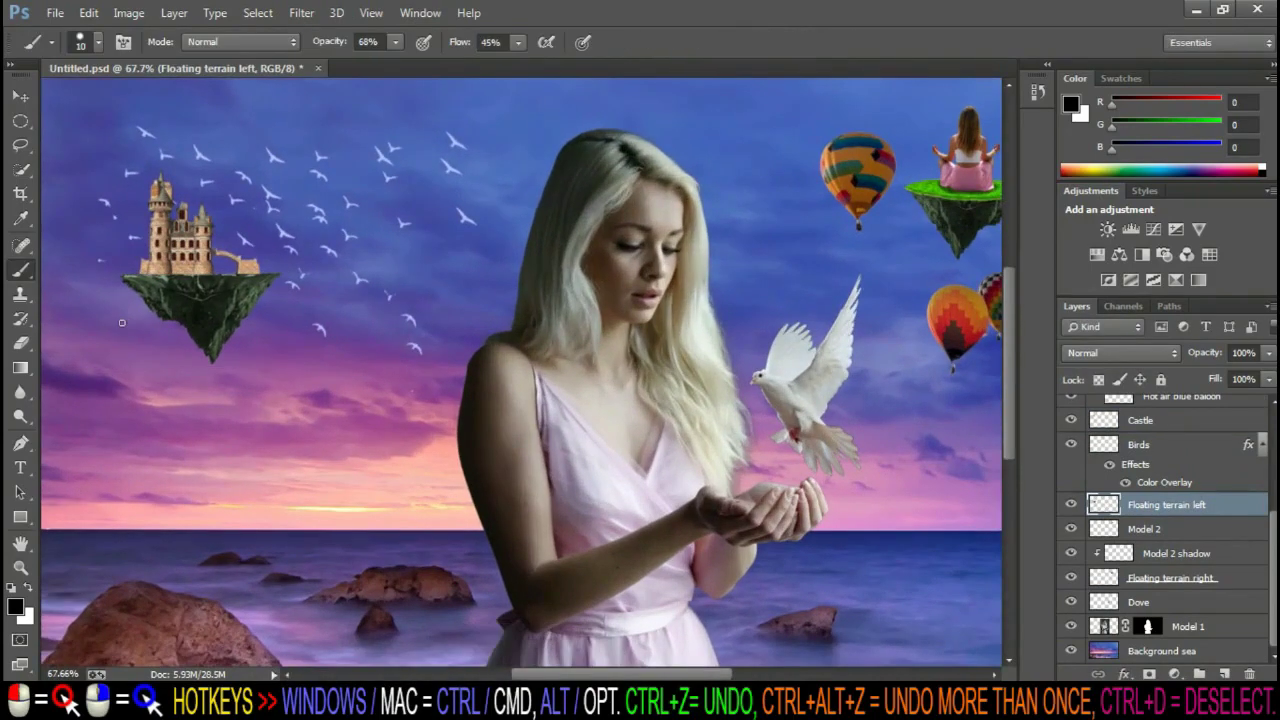
{"action": "scroll", "coordinate": [1170, 520], "scroll_direction": "up", "scroll_amount": 3}
Nudge the bird flock slightly left and zoom the canvas back out to 50%
{"action": "left_click", "coordinate": [1175, 566]}
{"action": "key", "text": "ctrl+t"}
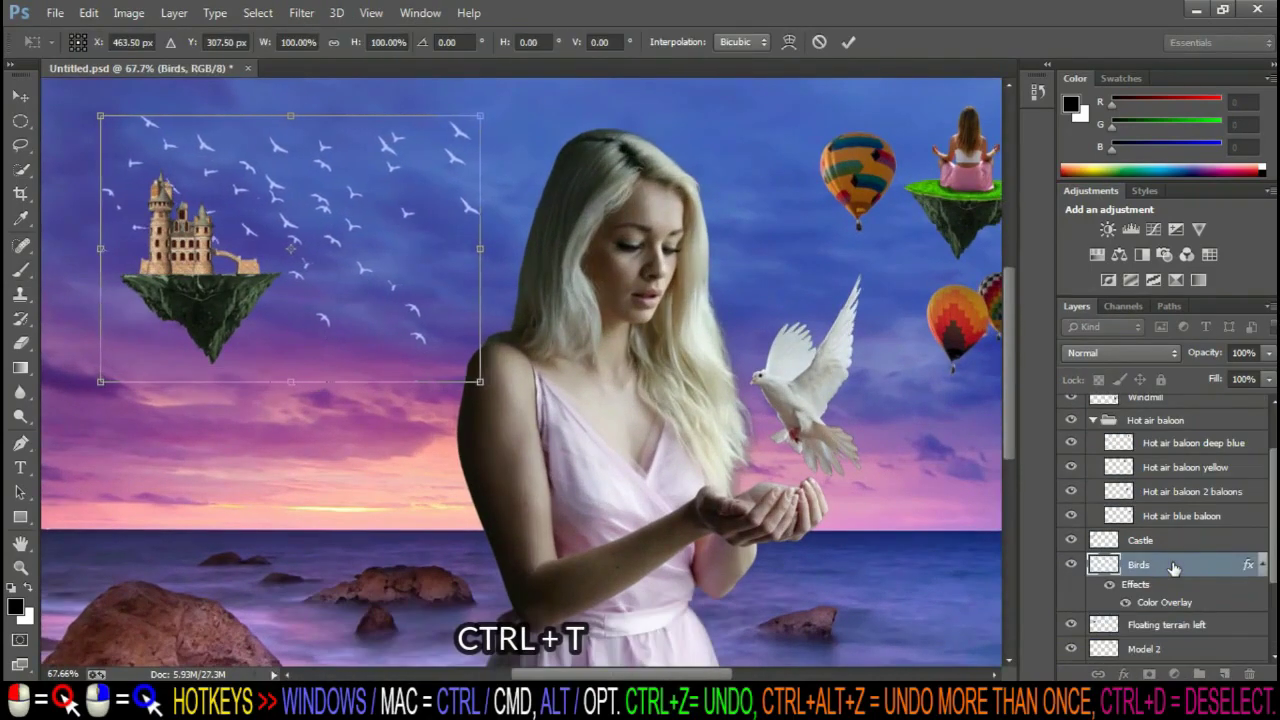
{"action": "key", "text": "Left"}
{"action": "key", "text": "Left"}
{"action": "key", "text": "Left"}
{"action": "key", "text": "Left"}
{"action": "key", "text": "Left"}
{"action": "key", "text": "Return"}
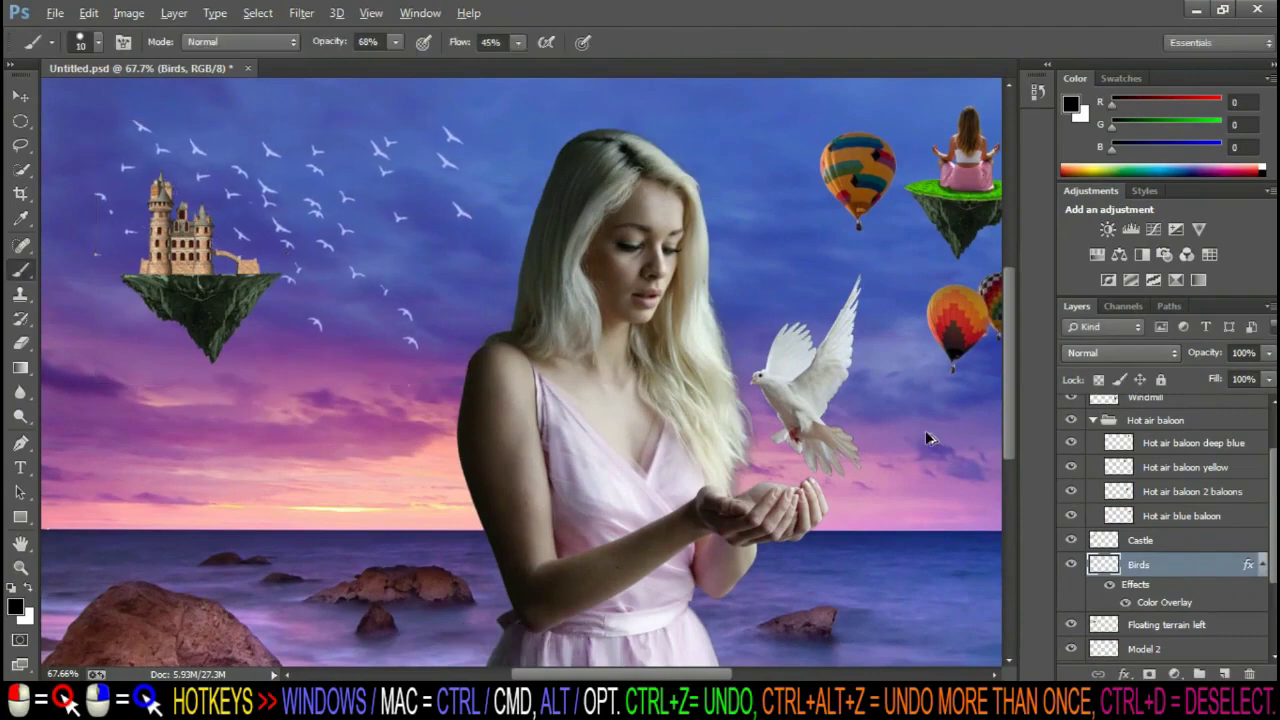
{"action": "key", "text": "ctrl+0"}
{"action": "key", "text": "v"}
{"action": "key", "text": "ctrl+plus"}
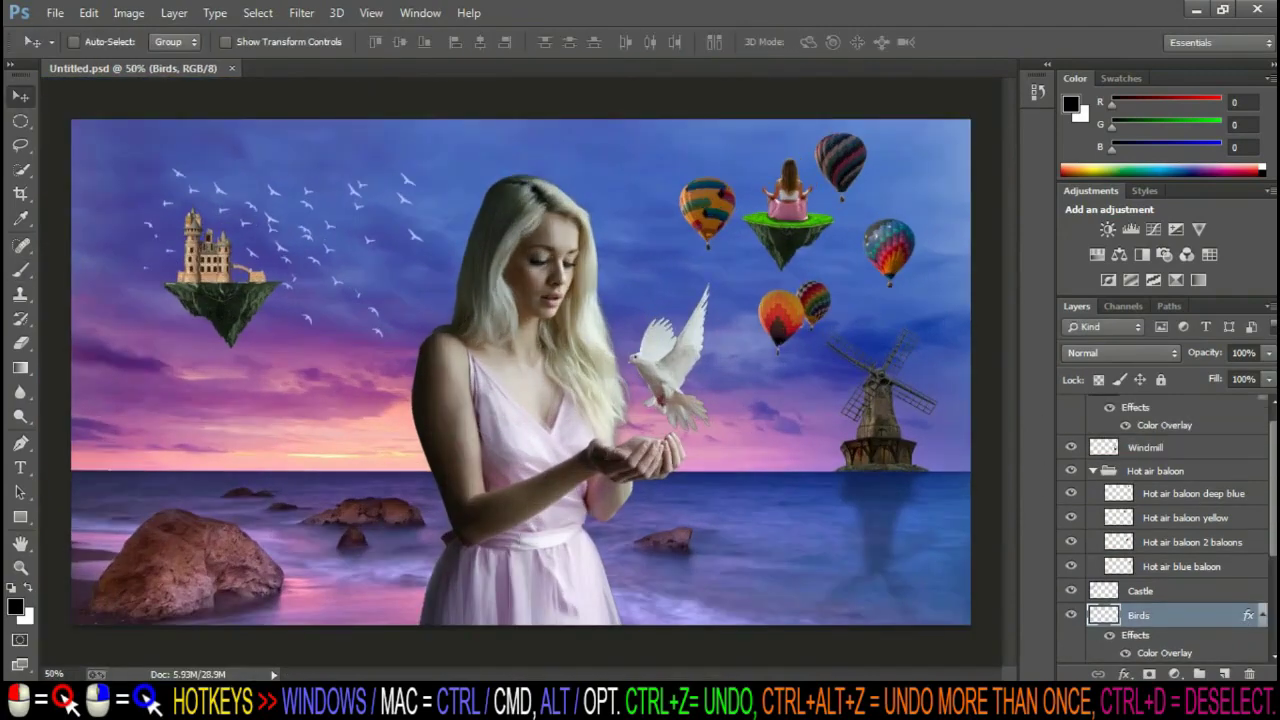
{"action": "scroll", "coordinate": [1170, 520], "scroll_direction": "down", "scroll_amount": 2}
{"action": "scroll", "coordinate": [1170, 520], "scroll_direction": "down", "scroll_amount": 2}
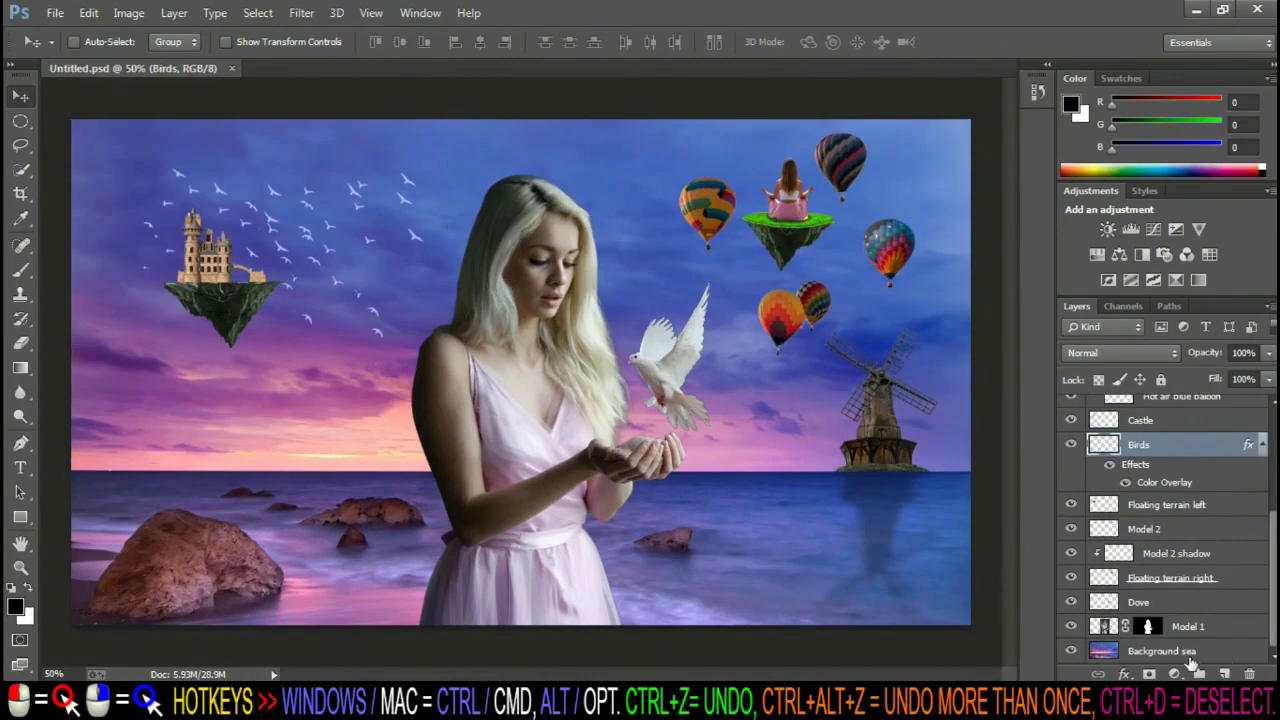
{"action": "left_click", "coordinate": [1193, 651]}
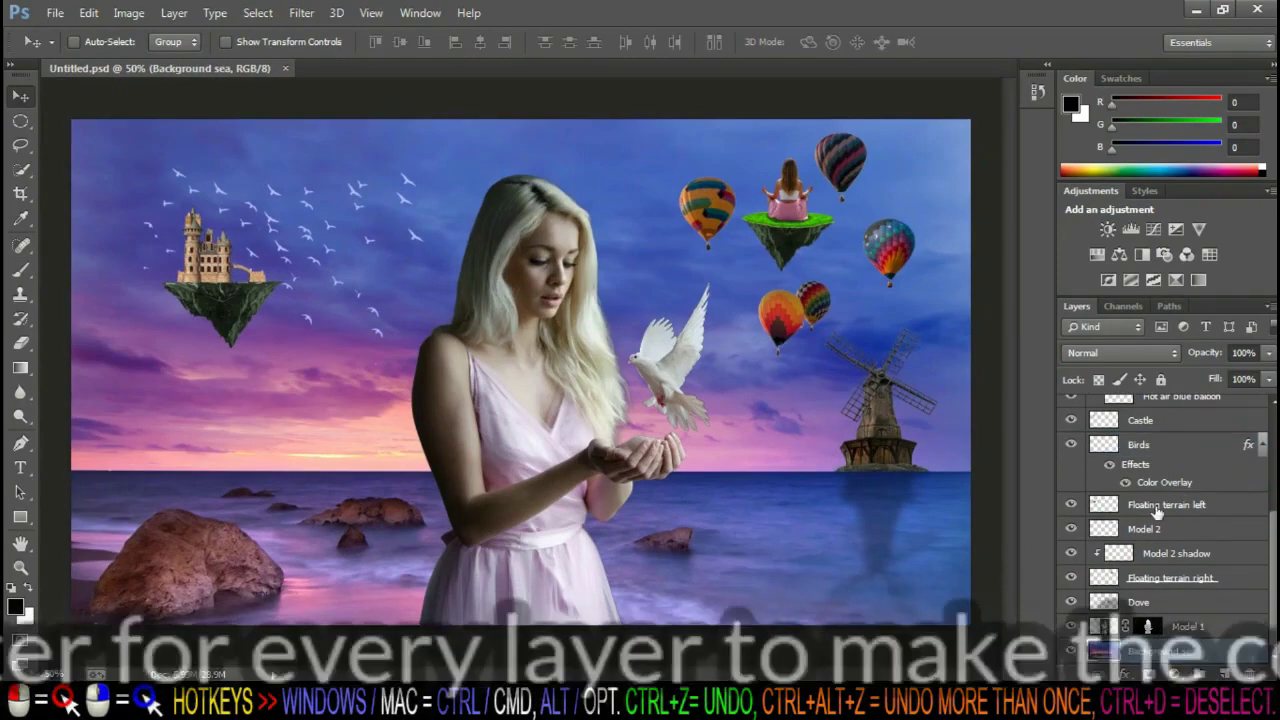
Grade the sea background in Camera Raw with temperature -4 and tint +18
{"action": "left_click", "coordinate": [301, 12]}
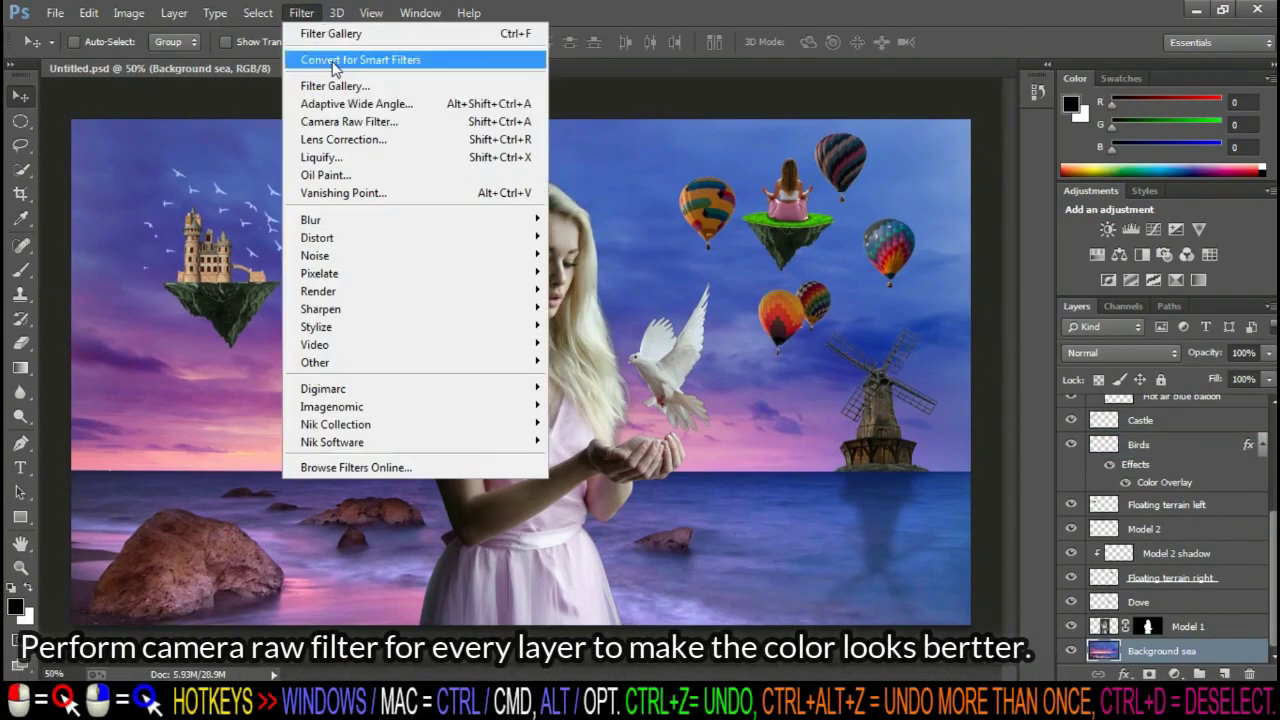
{"action": "left_click", "coordinate": [350, 122]}
{"action": "left_click_drag", "start_coordinate": [1045, 294], "coordinate": [1061, 325]}
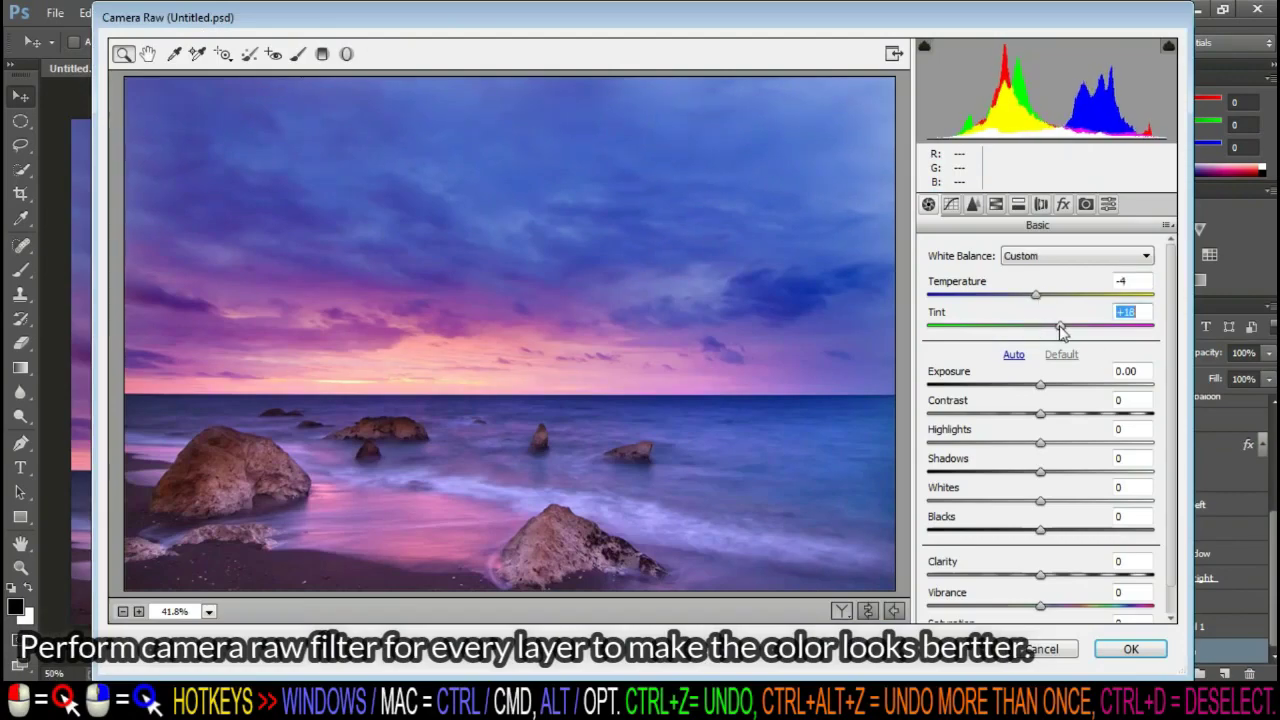
{"action": "left_click_drag", "start_coordinate": [1041, 385], "coordinate": [1063, 414]}
{"action": "scroll", "coordinate": [1063, 414], "scroll_direction": "down", "scroll_amount": 1}
{"action": "left_click_drag", "start_coordinate": [1041, 576], "coordinate": [1050, 606]}
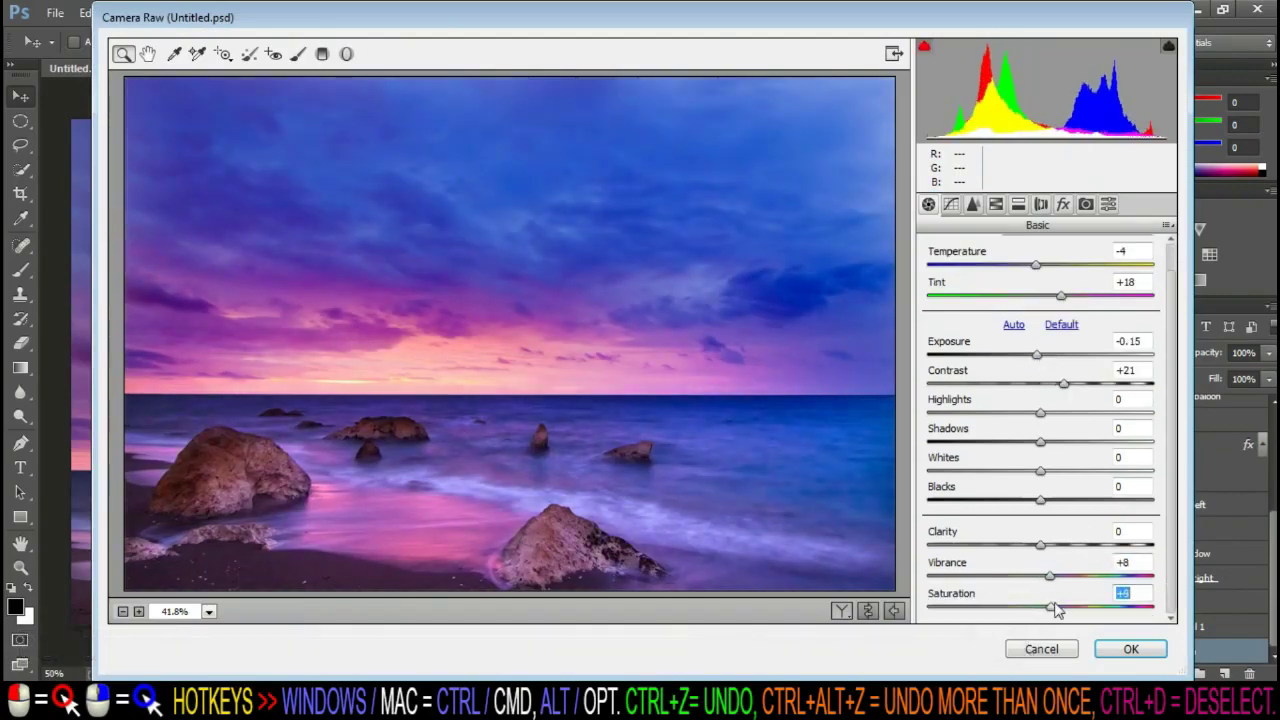
{"action": "left_click", "coordinate": [1141, 648]}
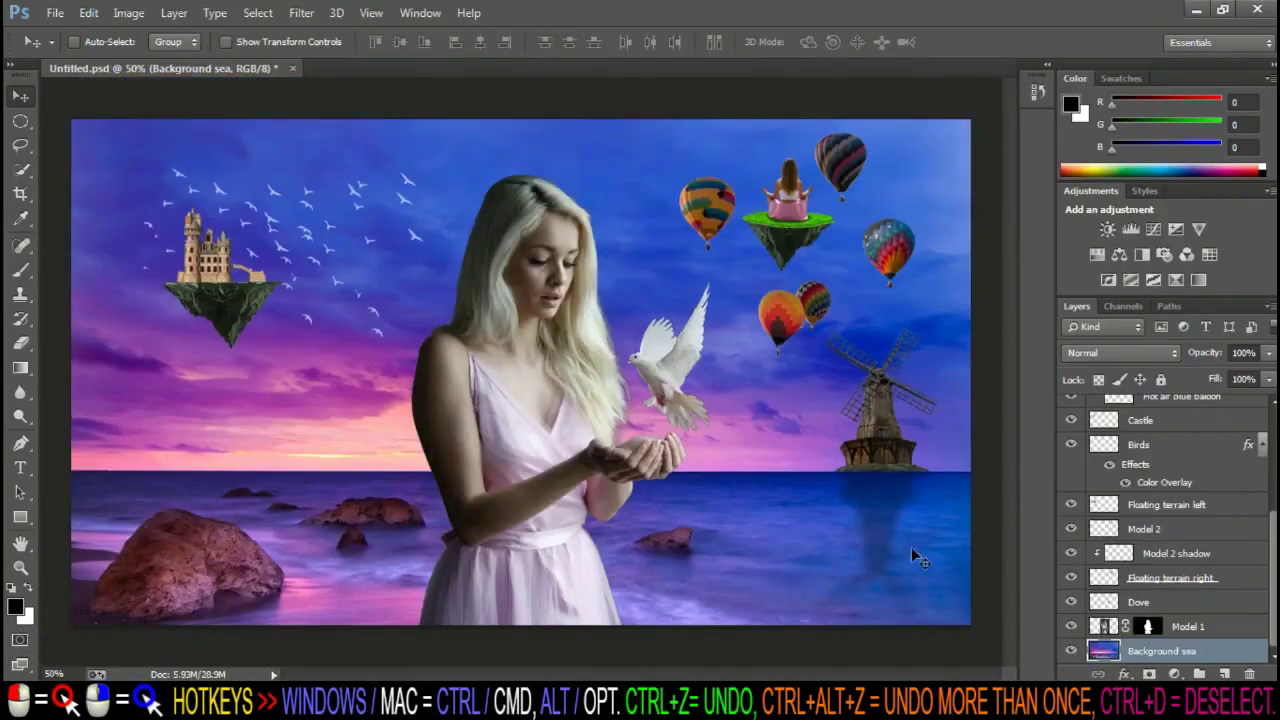
Convert the Model 1 layer into a smart object
{"action": "left_click", "coordinate": [1210, 626]}
{"action": "right_click", "coordinate": [1210, 626]}
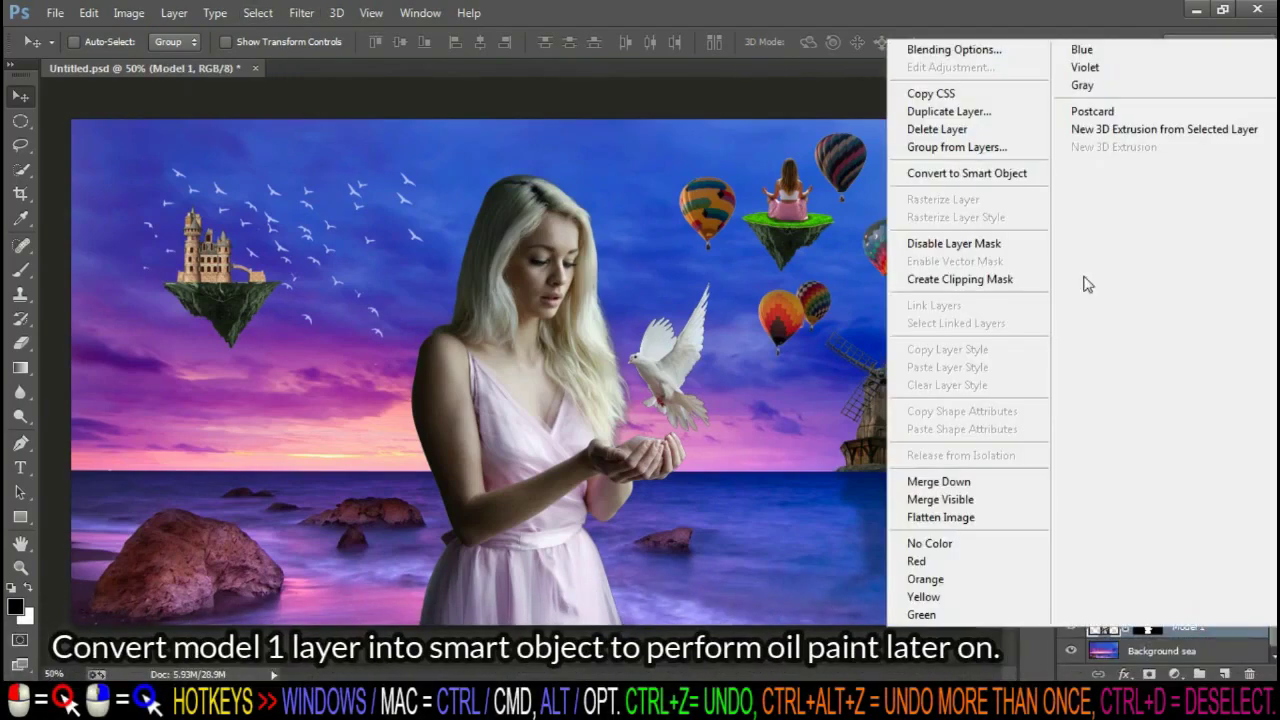
{"action": "left_click", "coordinate": [1000, 173]}
Grade Model 1 in Camera Raw: temperature -10, shifted tint, brighter exposure, more contrast and vibrance
{"action": "left_click", "coordinate": [301, 12]}
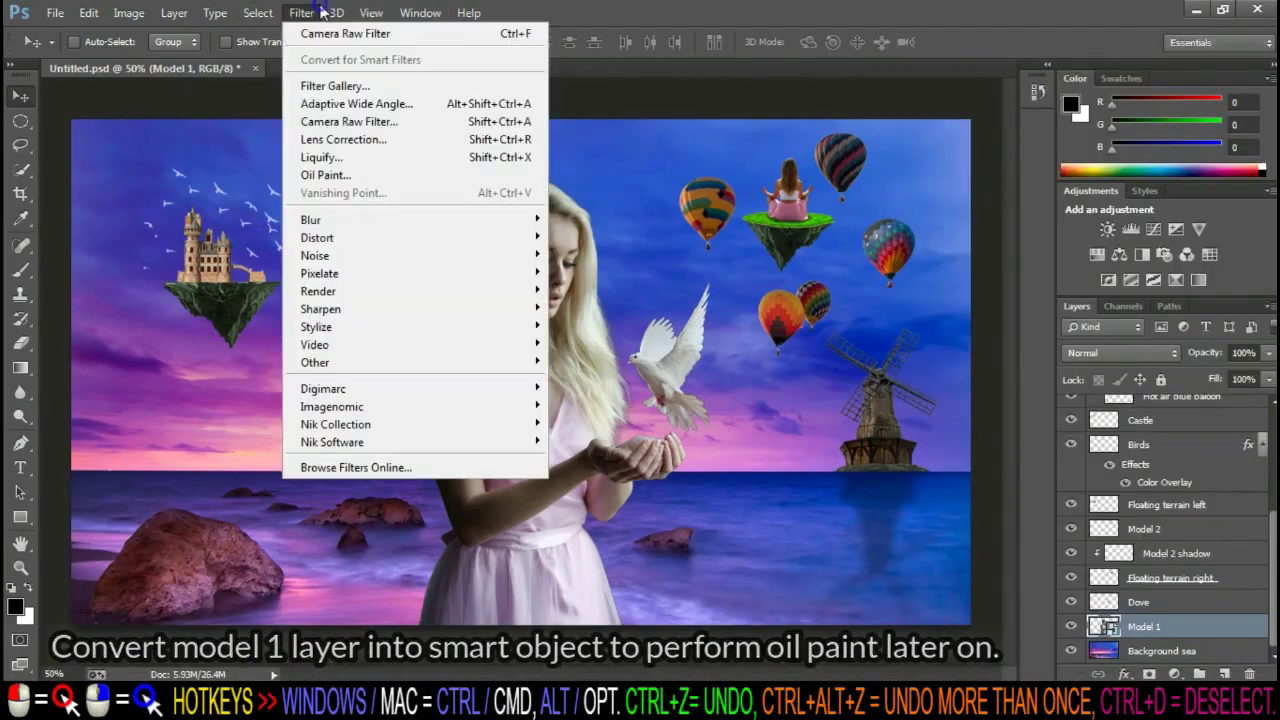
{"action": "left_click", "coordinate": [376, 123]}
{"action": "mouse_move", "coordinate": [1040, 264]}
{"action": "left_mouse_down"}
{"action": "mouse_move", "coordinate": [1029, 264]}
{"action": "mouse_move", "coordinate": [1056, 295]}
{"action": "left_mouse_up"}
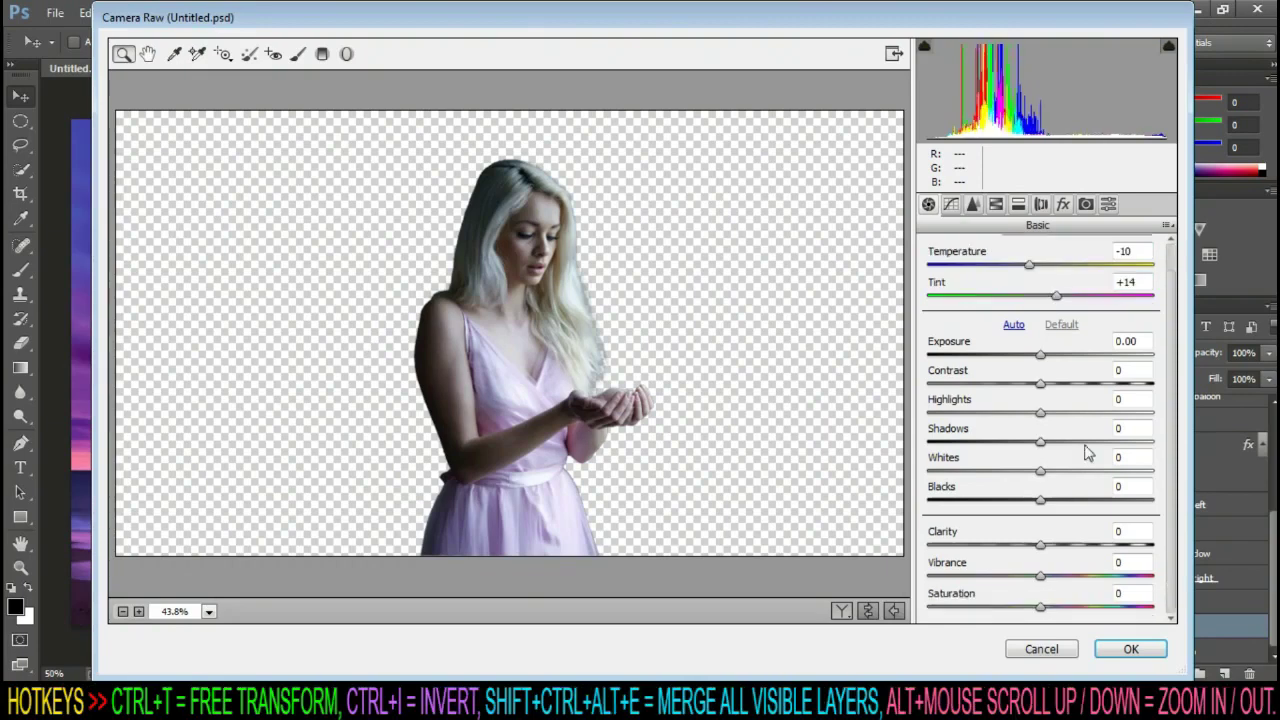
{"action": "left_click_drag", "start_coordinate": [1040, 355], "coordinate": [1053, 384]}
{"action": "left_click_drag", "start_coordinate": [1040, 576], "coordinate": [1062, 607]}
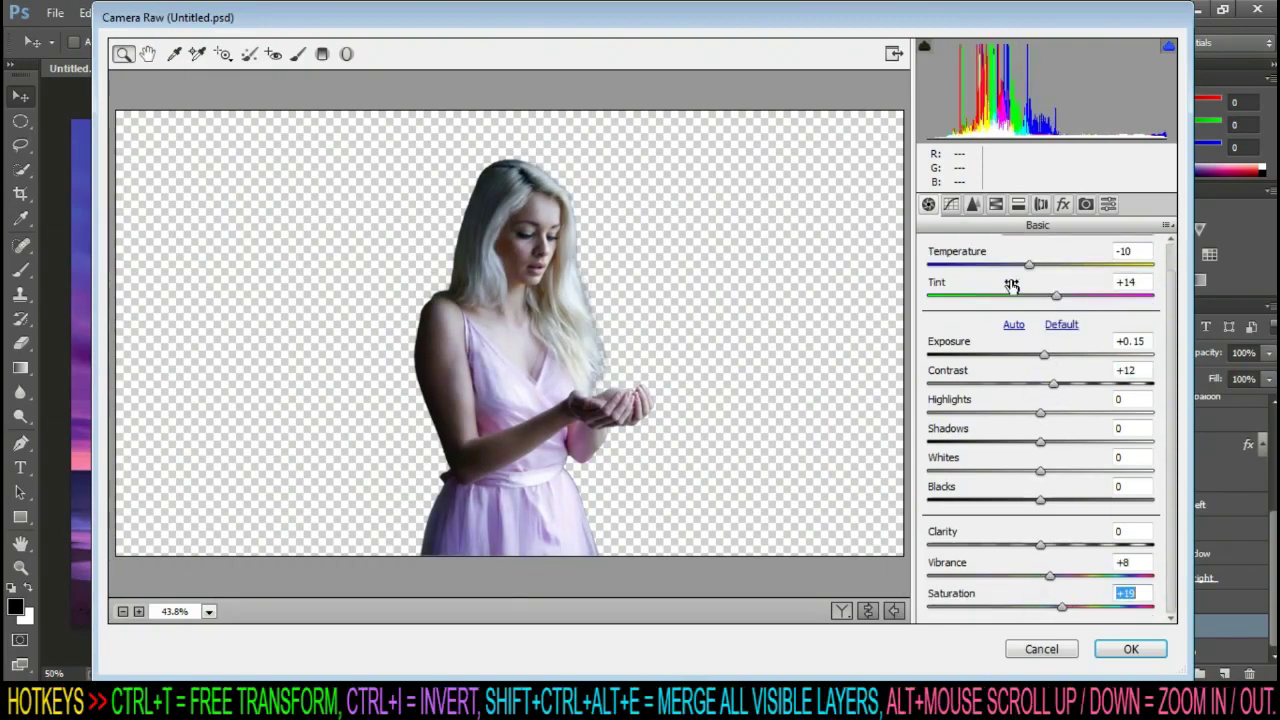
{"action": "left_click_drag", "start_coordinate": [1033, 272], "coordinate": [1040, 270]}
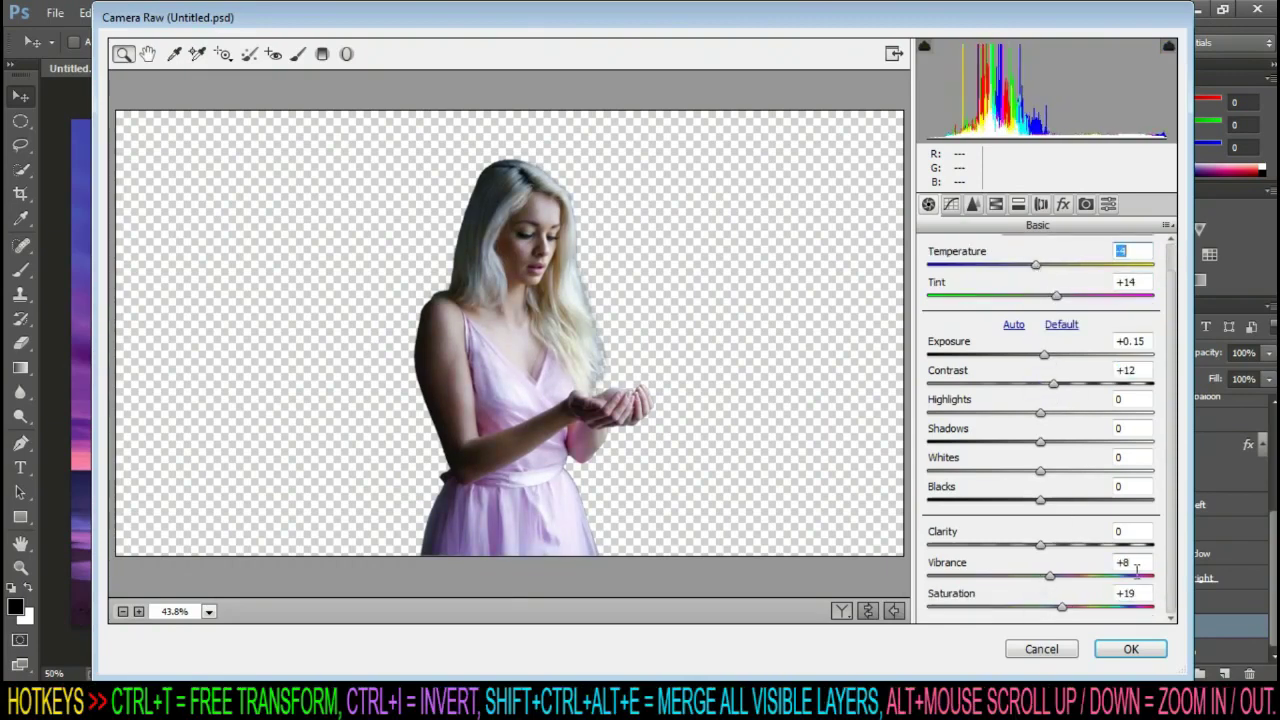
{"action": "left_click", "coordinate": [1131, 649]}
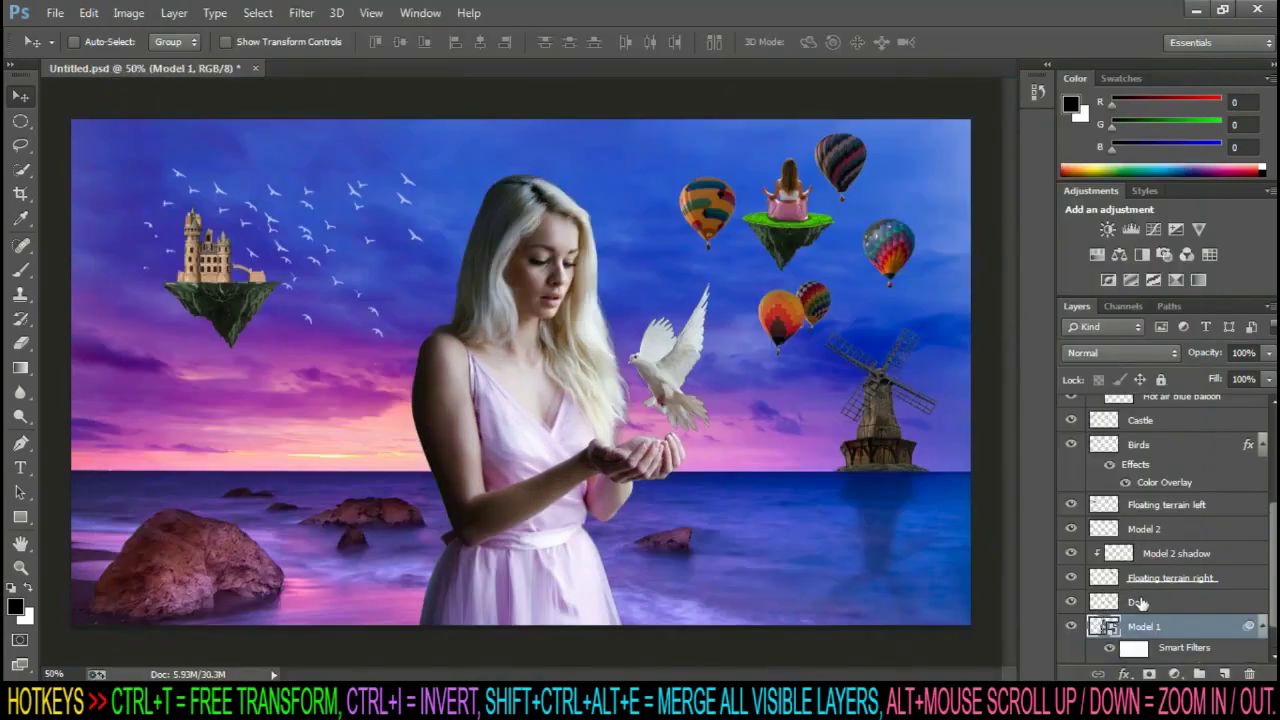
Colour-grade the Dove layer with the Camera Raw Filter
{"action": "left_click", "coordinate": [1140, 603]}
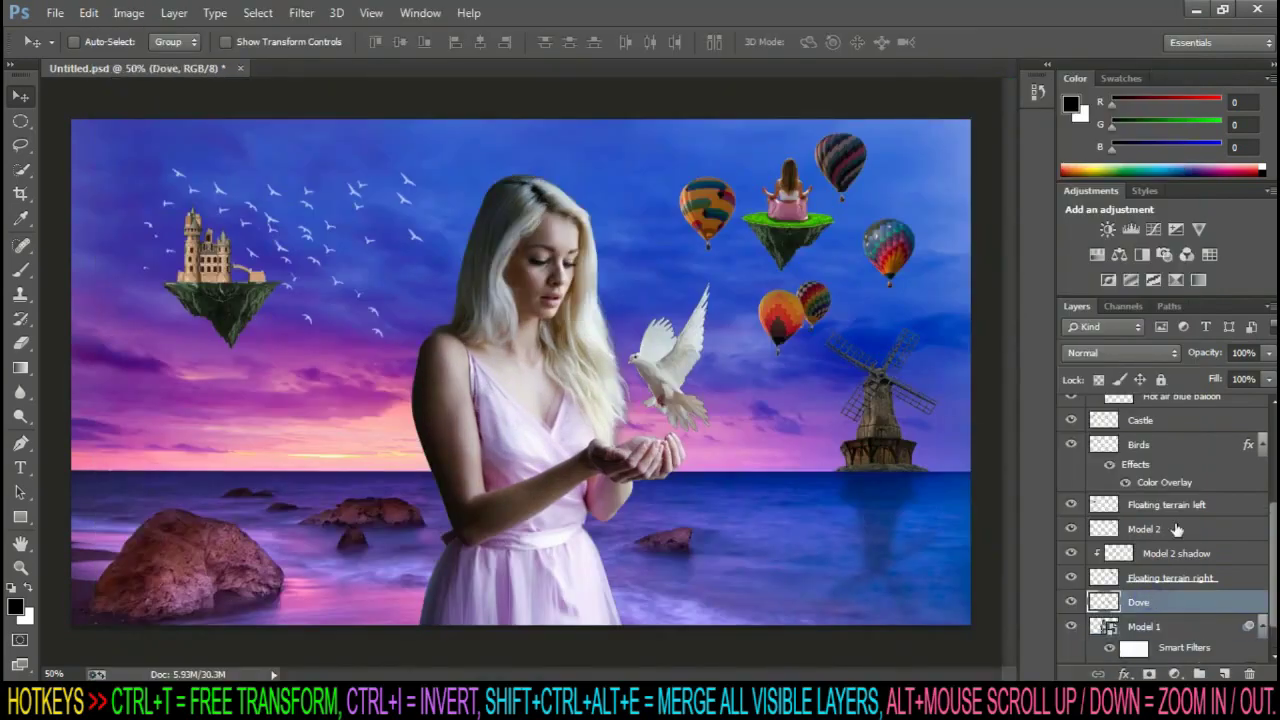
{"action": "left_click", "coordinate": [300, 13]}
{"action": "left_click", "coordinate": [324, 122]}
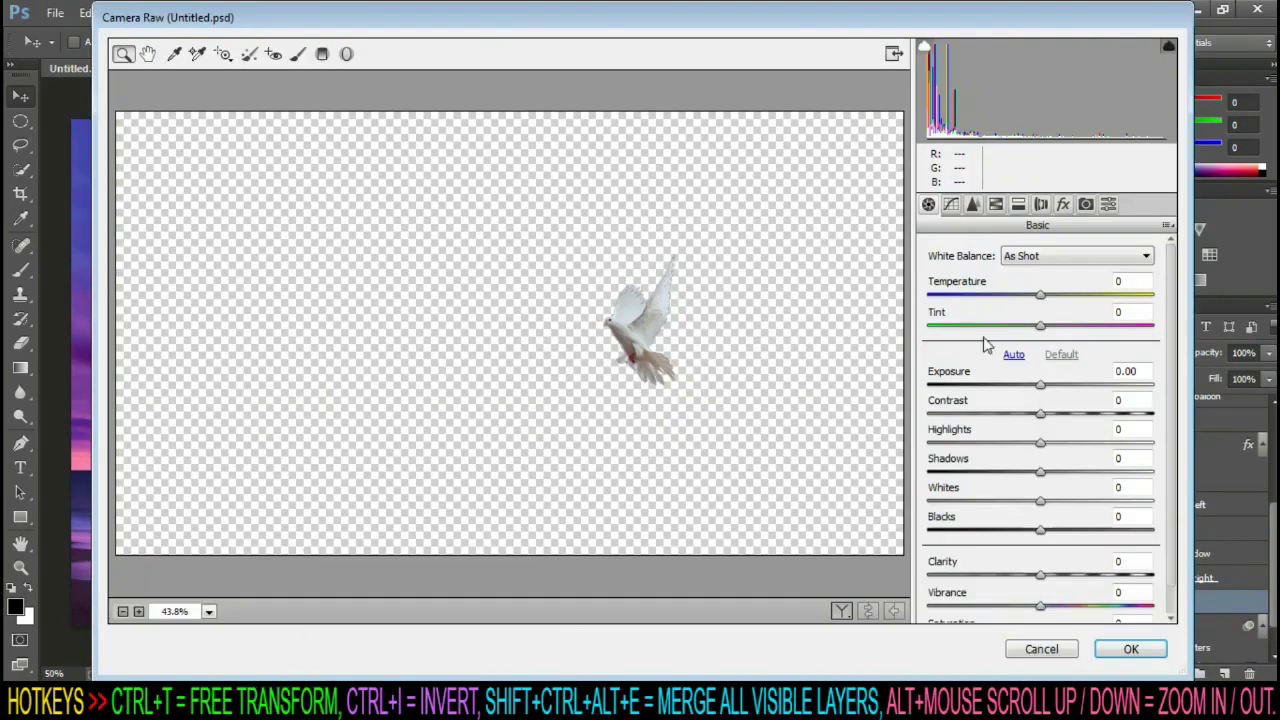
{"action": "left_click_drag", "start_coordinate": [1040, 295], "coordinate": [1033, 295]}
{"action": "mouse_move", "coordinate": [1040, 326]}
{"action": "left_mouse_down"}
{"action": "mouse_move", "coordinate": [1052, 326]}
{"action": "mouse_move", "coordinate": [1046, 355]}
{"action": "left_mouse_up"}
{"action": "scroll", "coordinate": [1040, 360], "scroll_direction": "down", "scroll_amount": 1}
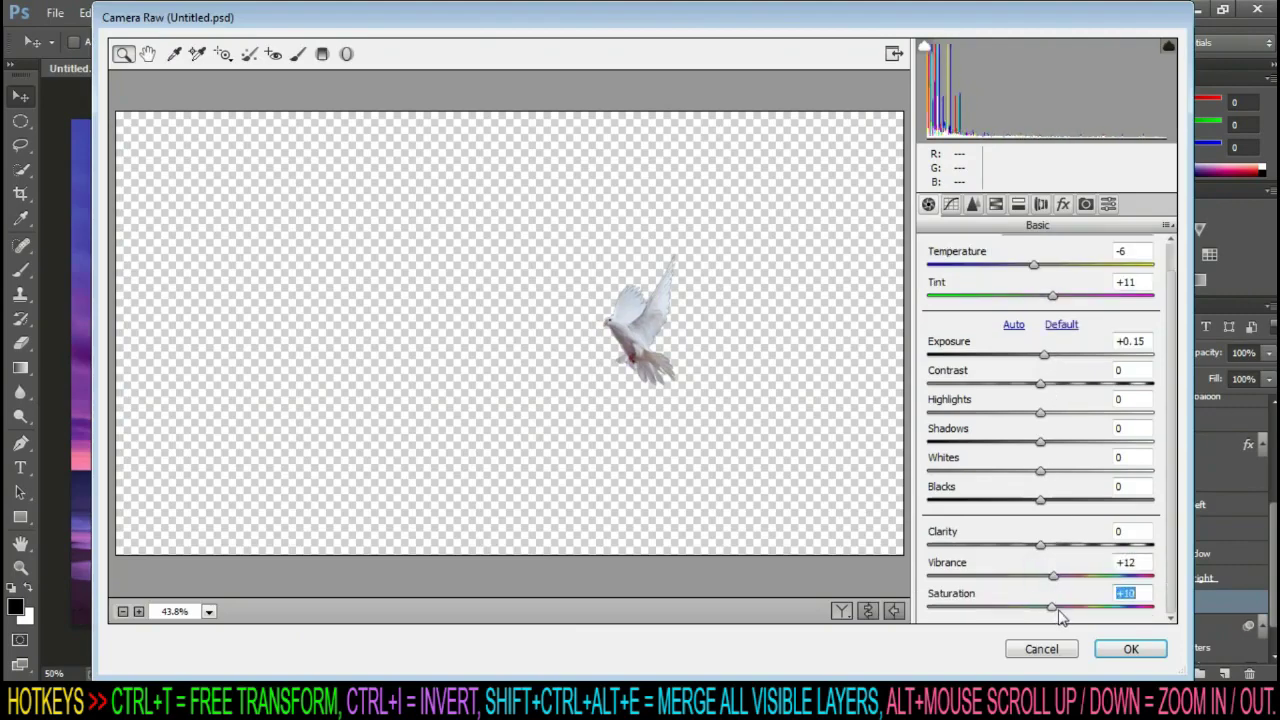
{"action": "left_click", "coordinate": [1130, 648]}
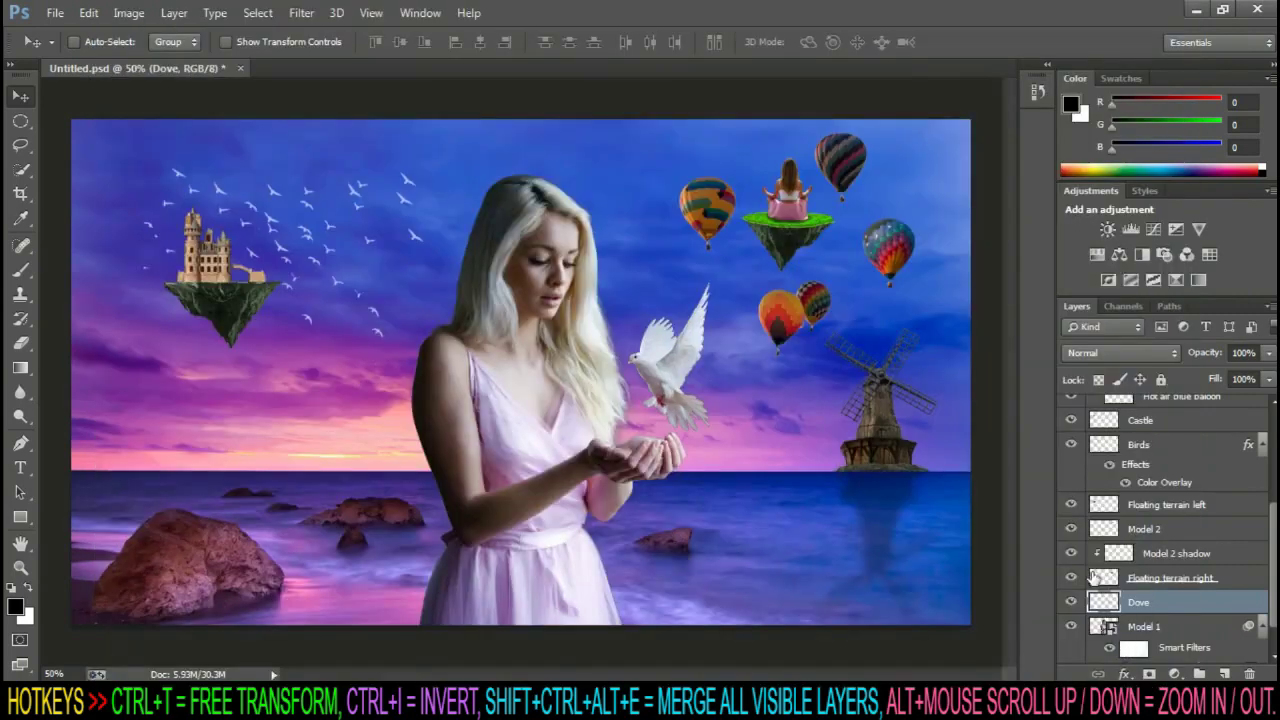
Grade Floating terrain right in Camera Raw, slightly raising vibrance and saturation
{"action": "scroll", "coordinate": [1221, 565], "scroll_direction": "up", "scroll_amount": 1}
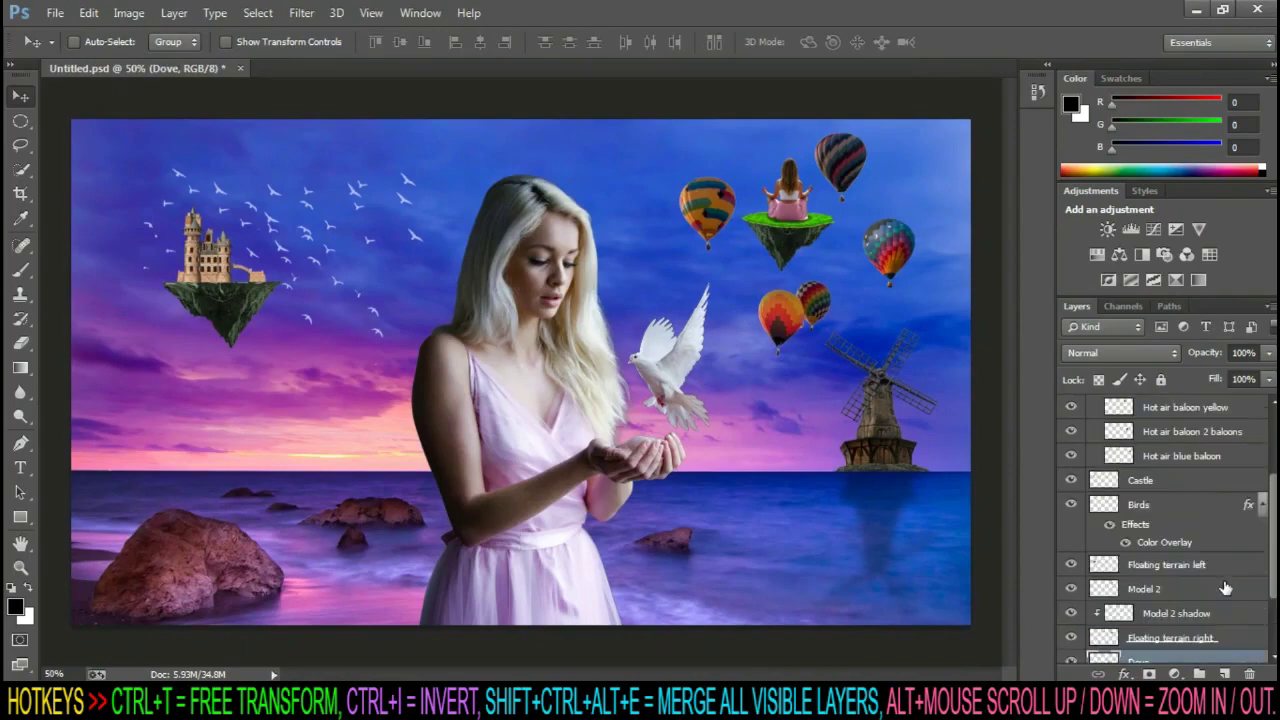
{"action": "scroll", "coordinate": [1225, 577], "scroll_direction": "down", "scroll_amount": 1}
{"action": "left_click", "coordinate": [1221, 580]}
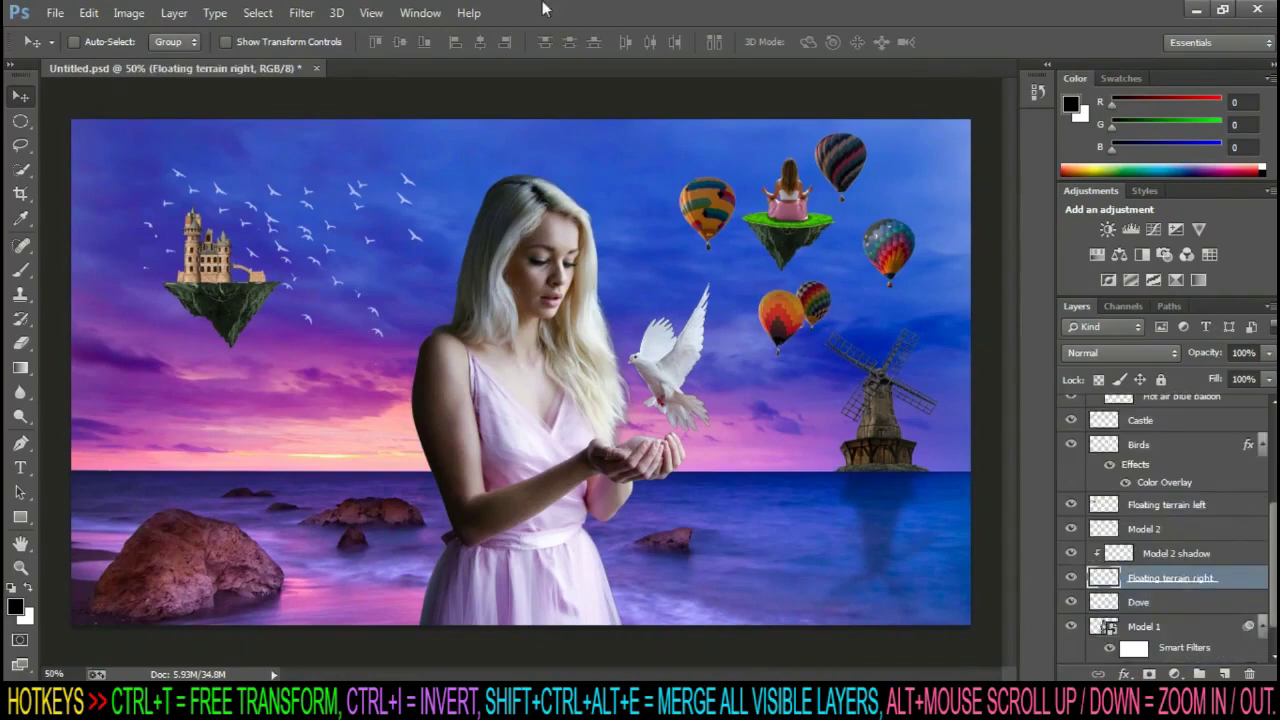
{"action": "left_click", "coordinate": [301, 12]}
{"action": "left_click", "coordinate": [354, 120]}
{"action": "left_click_drag", "start_coordinate": [1040, 325], "coordinate": [1047, 294]}
{"action": "scroll", "coordinate": [1043, 583], "scroll_direction": "down", "scroll_amount": 1}
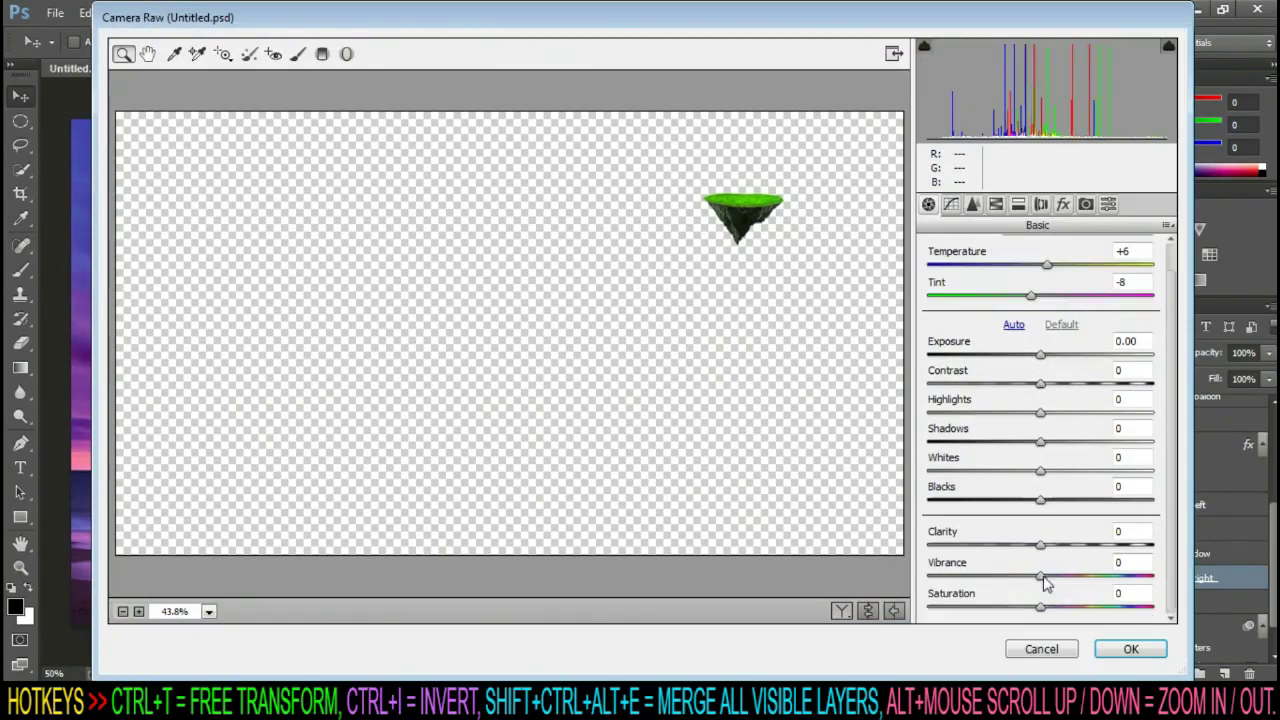
{"action": "left_click_drag", "start_coordinate": [1041, 577], "coordinate": [1046, 607]}
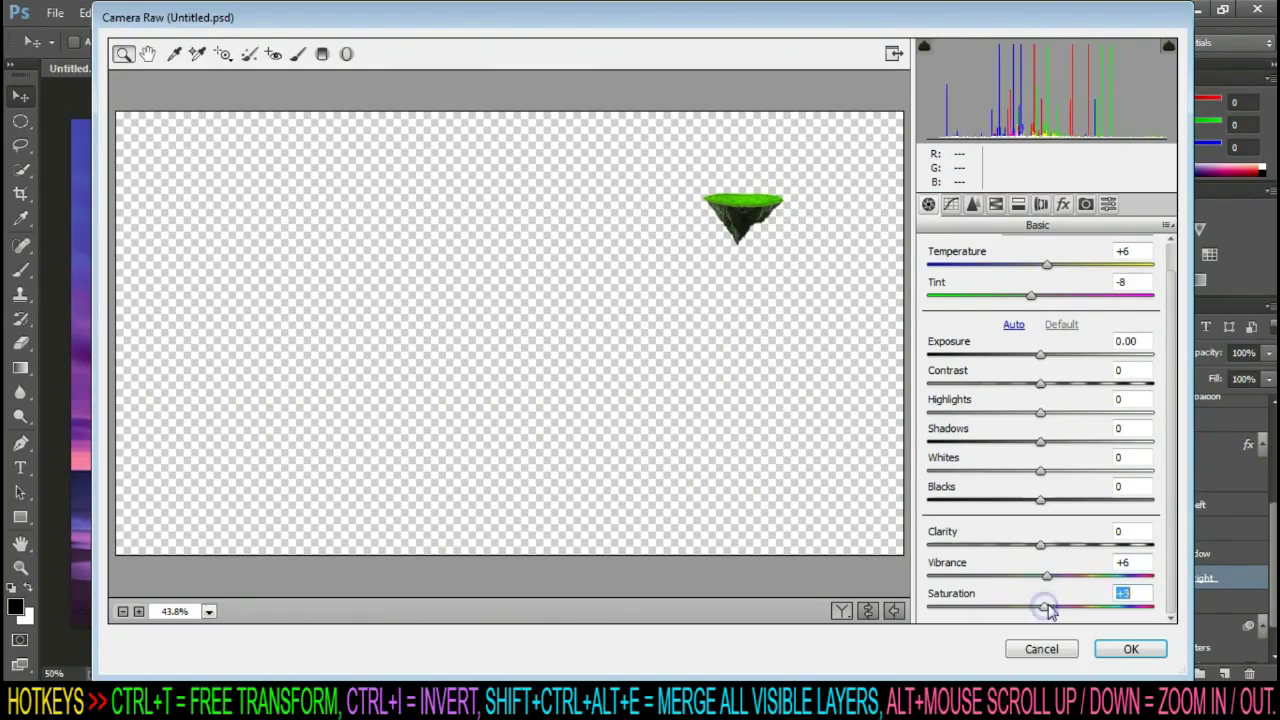
{"action": "left_click", "coordinate": [1150, 648]}
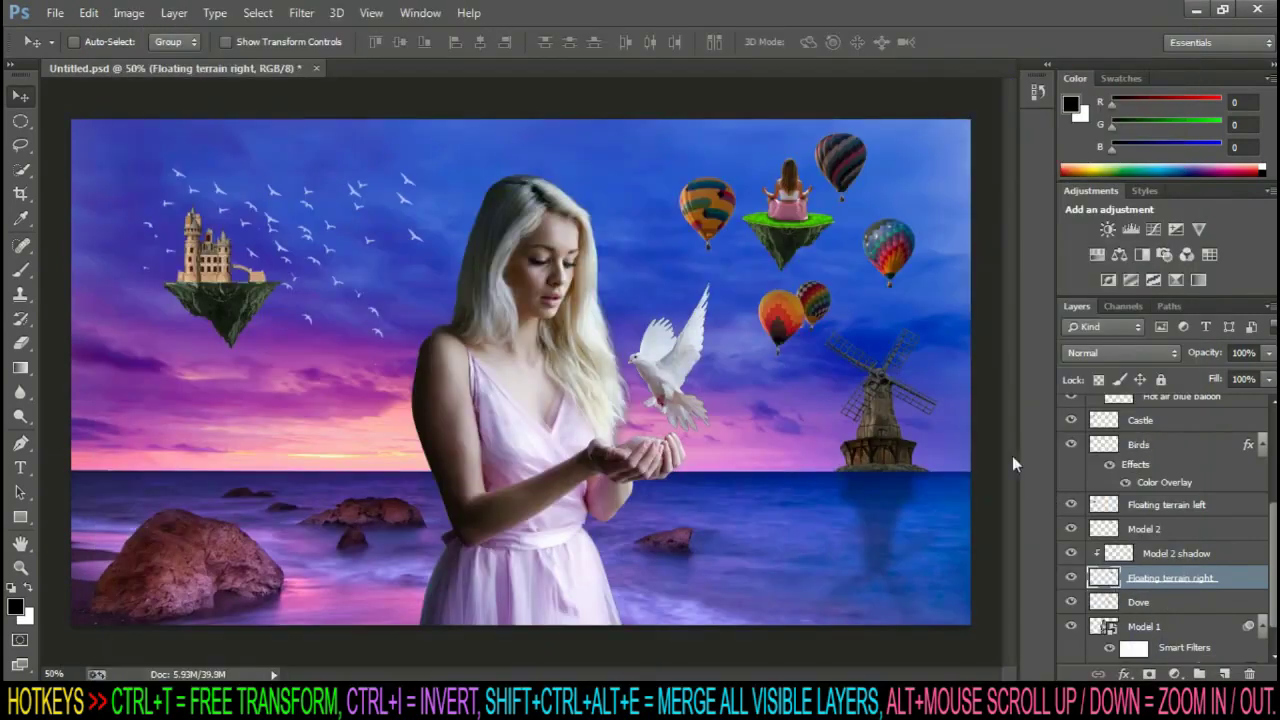
Warm and recolour Floating terrain left with the Camera Raw Filter
{"action": "scroll", "coordinate": [1228, 541], "scroll_direction": "up", "scroll_amount": 3}
{"action": "left_click", "coordinate": [1200, 565]}
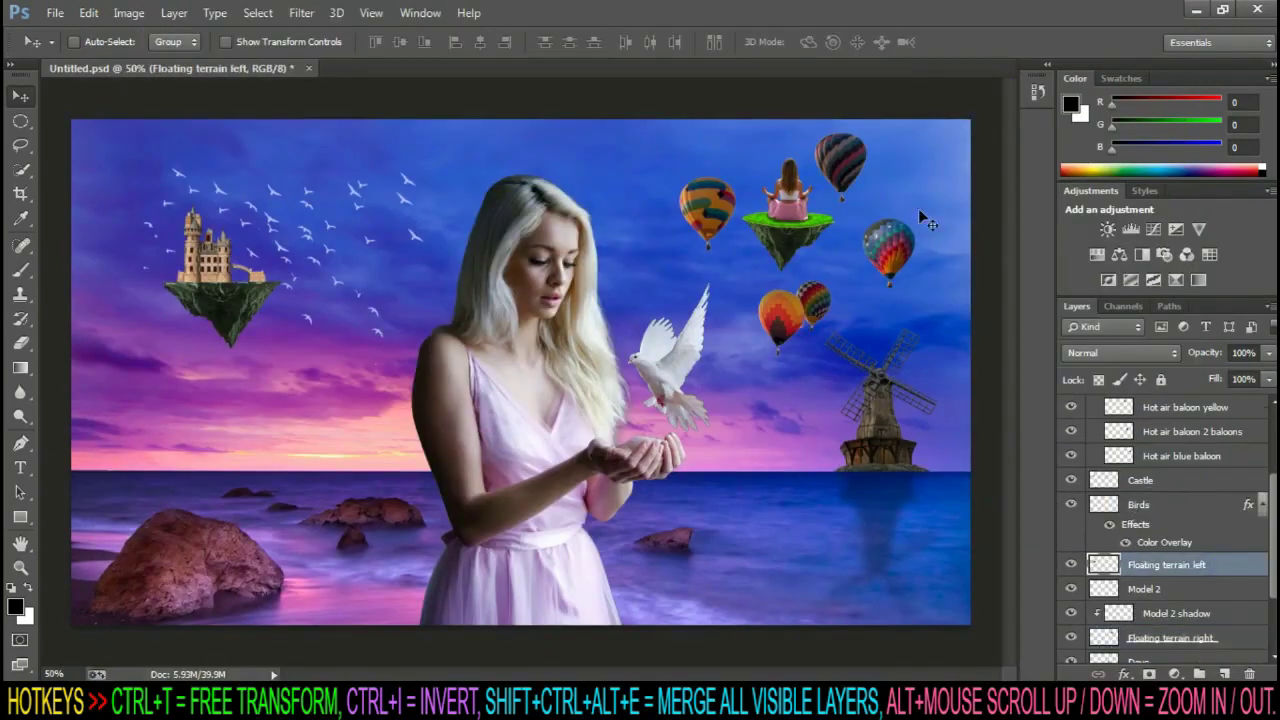
{"action": "left_click", "coordinate": [300, 13]}
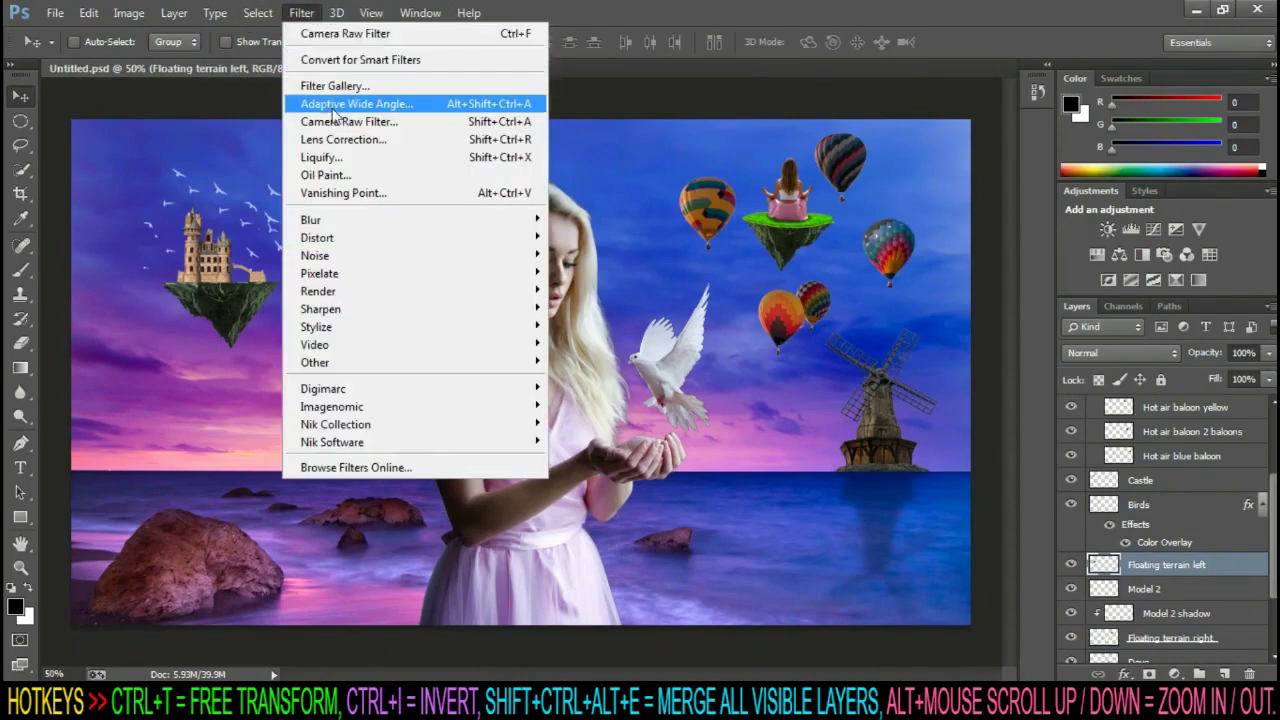
{"action": "left_click", "coordinate": [330, 33]}
{"action": "left_click_drag", "start_coordinate": [1040, 295], "coordinate": [1033, 295]}
{"action": "mouse_move", "coordinate": [1040, 326]}
{"action": "left_mouse_down"}
{"action": "mouse_move", "coordinate": [1073, 326]}
{"action": "mouse_move", "coordinate": [1049, 355]}
{"action": "left_mouse_up"}
{"action": "scroll", "coordinate": [1046, 330], "scroll_direction": "down", "scroll_amount": 1}
{"action": "left_click_drag", "start_coordinate": [1040, 576], "coordinate": [1051, 576]}
{"action": "left_click_drag", "start_coordinate": [1040, 607], "coordinate": [1063, 607]}
{"action": "left_click", "coordinate": [1118, 646]}
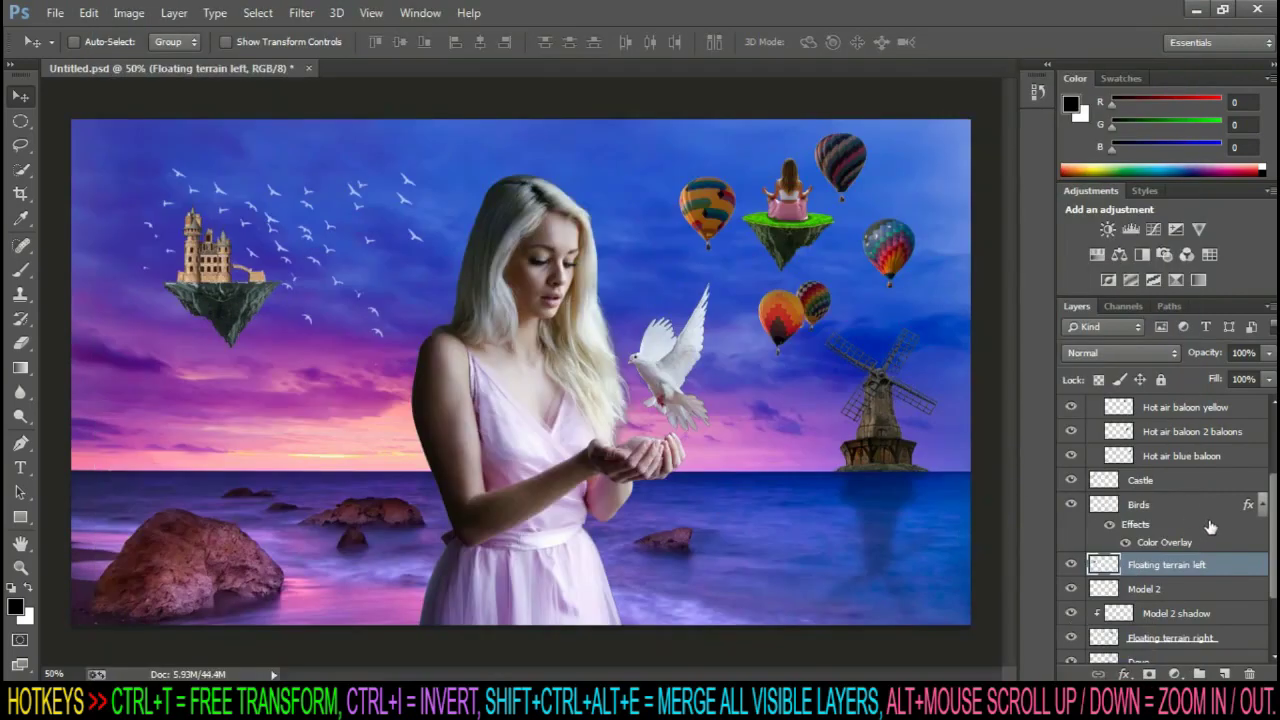
Grade the Castle layer in Camera Raw, shifting its tint toward magenta
{"action": "scroll", "coordinate": [1205, 525], "scroll_direction": "up", "scroll_amount": 3}
{"action": "left_click", "coordinate": [1185, 540]}
{"action": "left_click", "coordinate": [301, 13]}
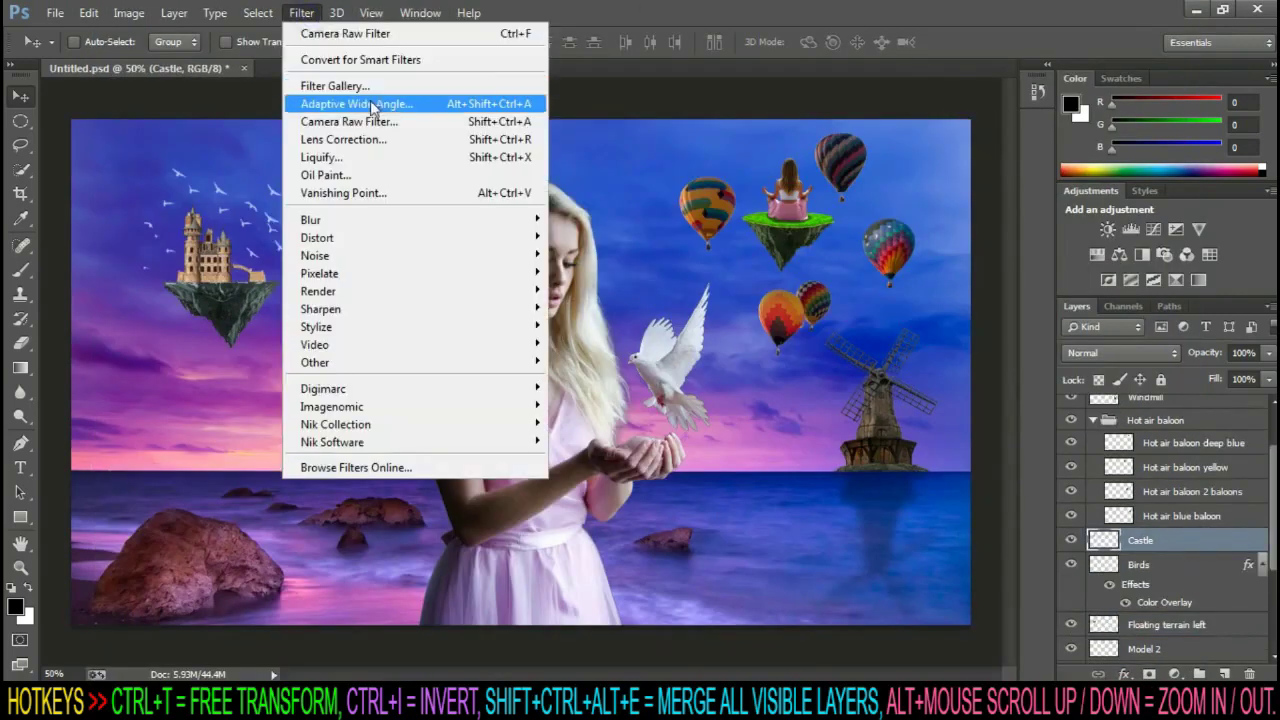
{"action": "left_click", "coordinate": [400, 123]}
{"action": "left_click_drag", "start_coordinate": [949, 308], "coordinate": [1066, 314]}
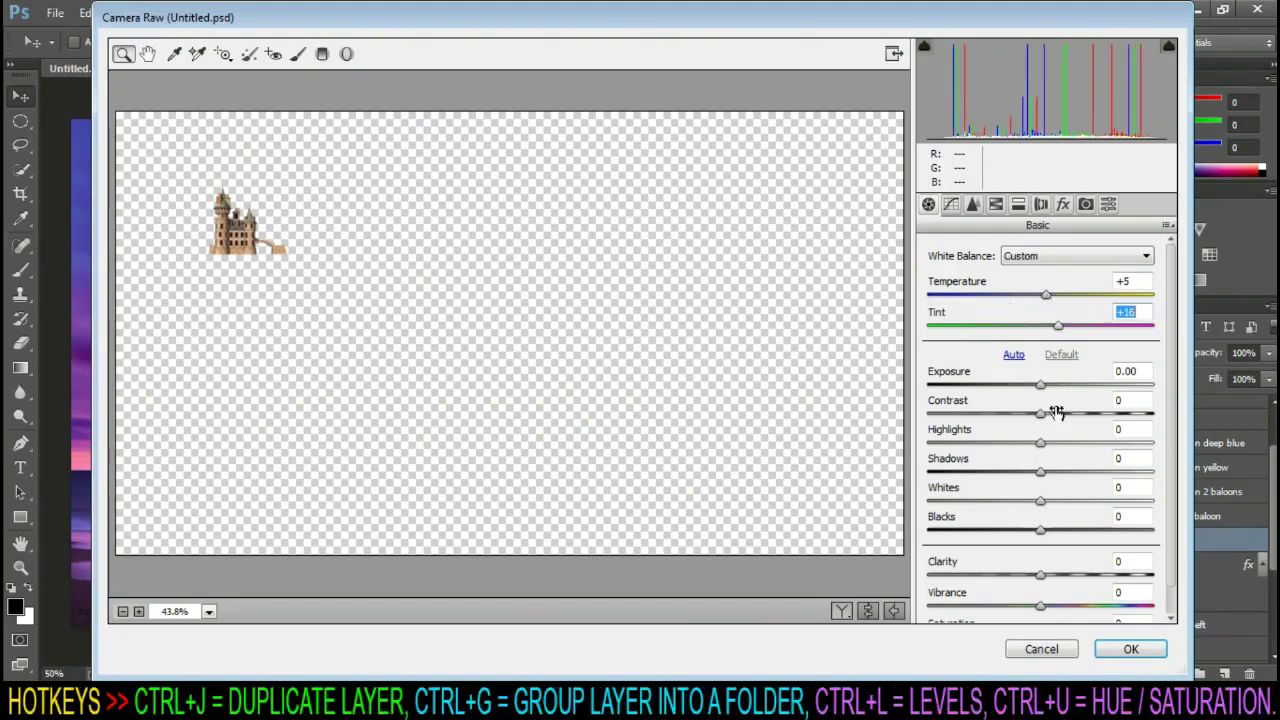
{"action": "left_click_drag", "start_coordinate": [1040, 371], "coordinate": [1030, 371]}
{"action": "left_click_drag", "start_coordinate": [1049, 400], "coordinate": [1065, 400]}
{"action": "scroll", "coordinate": [1050, 500], "scroll_direction": "down", "scroll_amount": 1}
{"action": "mouse_move", "coordinate": [1050, 562]}
{"action": "left_mouse_down"}
{"action": "mouse_move", "coordinate": [1071, 571]}
{"action": "mouse_move", "coordinate": [1077, 624]}
{"action": "left_mouse_up"}
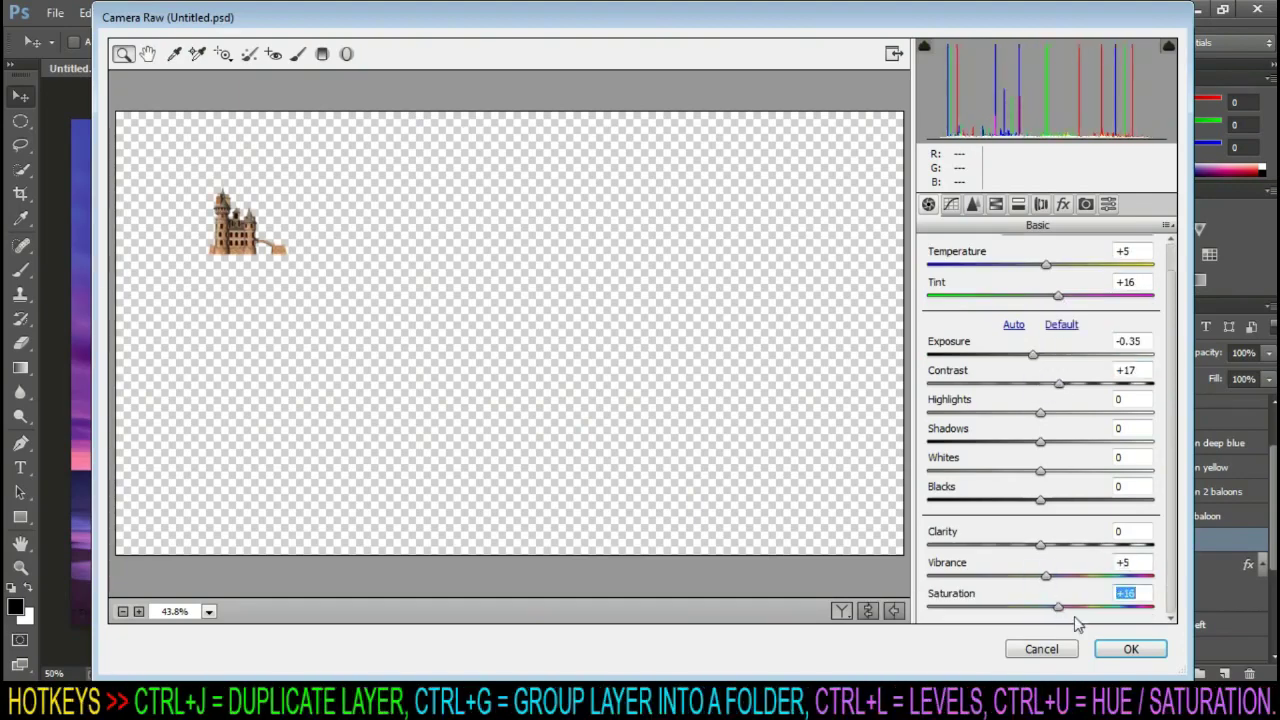
{"action": "left_click", "coordinate": [1131, 647]}
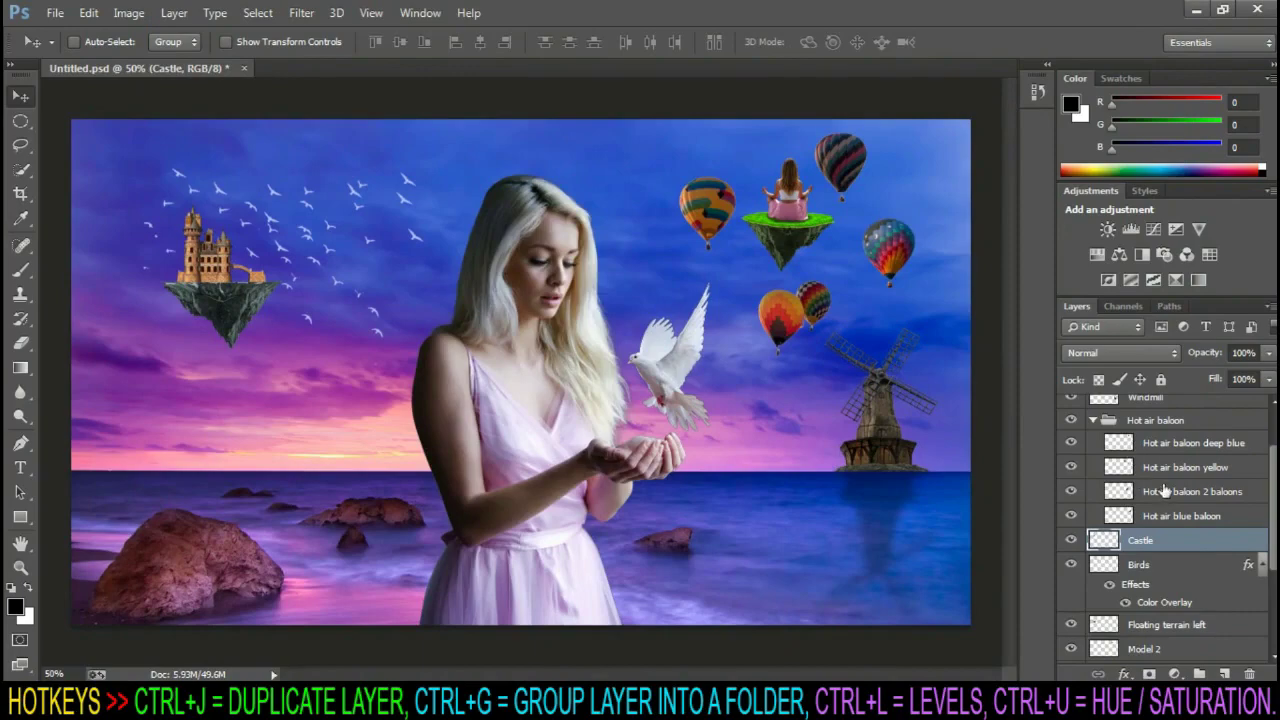
{"action": "scroll", "coordinate": [1170, 567], "scroll_direction": "up", "scroll_amount": 2}
{"action": "left_click", "coordinate": [1145, 467]}
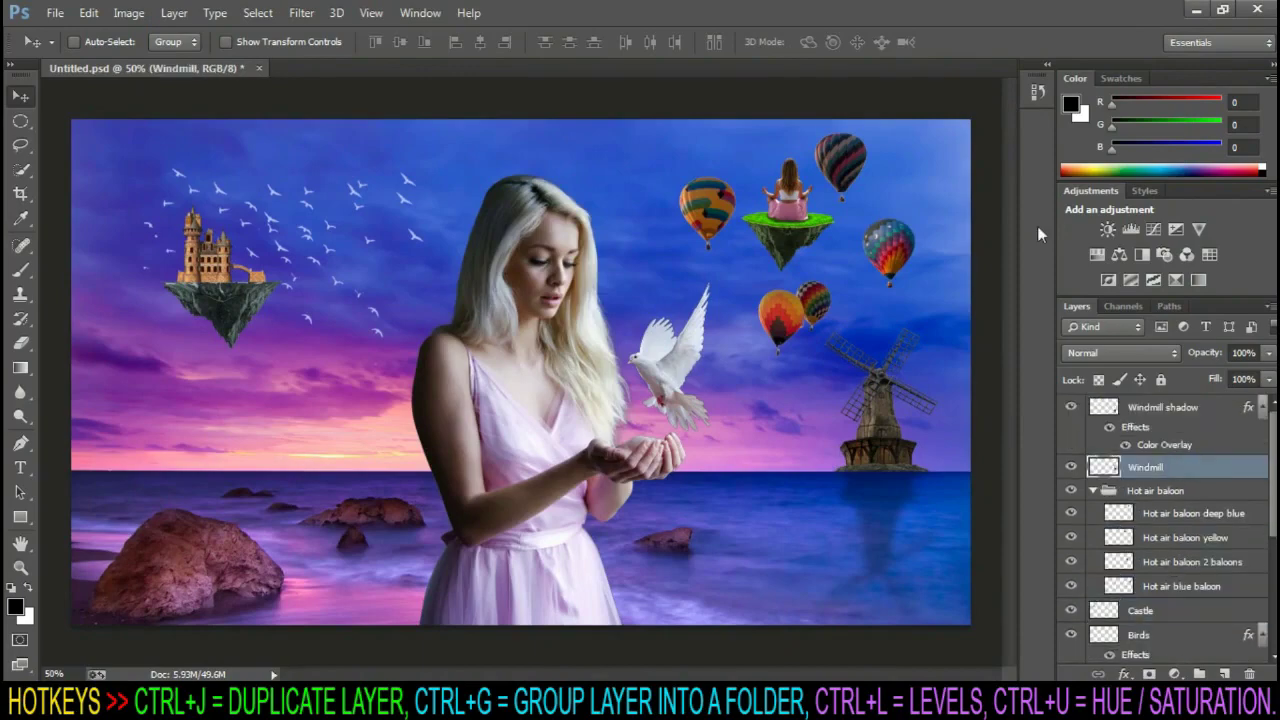
Grade the Windmill in Camera Raw, cooling its temperature to -13
{"action": "left_click", "coordinate": [317, 14]}
{"action": "left_click", "coordinate": [343, 120]}
{"action": "mouse_move", "coordinate": [1040, 295]}
{"action": "left_mouse_down"}
{"action": "mouse_move", "coordinate": [1026, 295]}
{"action": "mouse_move", "coordinate": [1061, 327]}
{"action": "left_mouse_up"}
{"action": "left_click_drag", "start_coordinate": [1040, 385], "coordinate": [1061, 413]}
{"action": "scroll", "coordinate": [1057, 450], "scroll_direction": "down", "scroll_amount": 1}
{"action": "left_click_drag", "start_coordinate": [1040, 575], "coordinate": [1055, 575]}
{"action": "left_click_drag", "start_coordinate": [1040, 606], "coordinate": [1052, 606]}
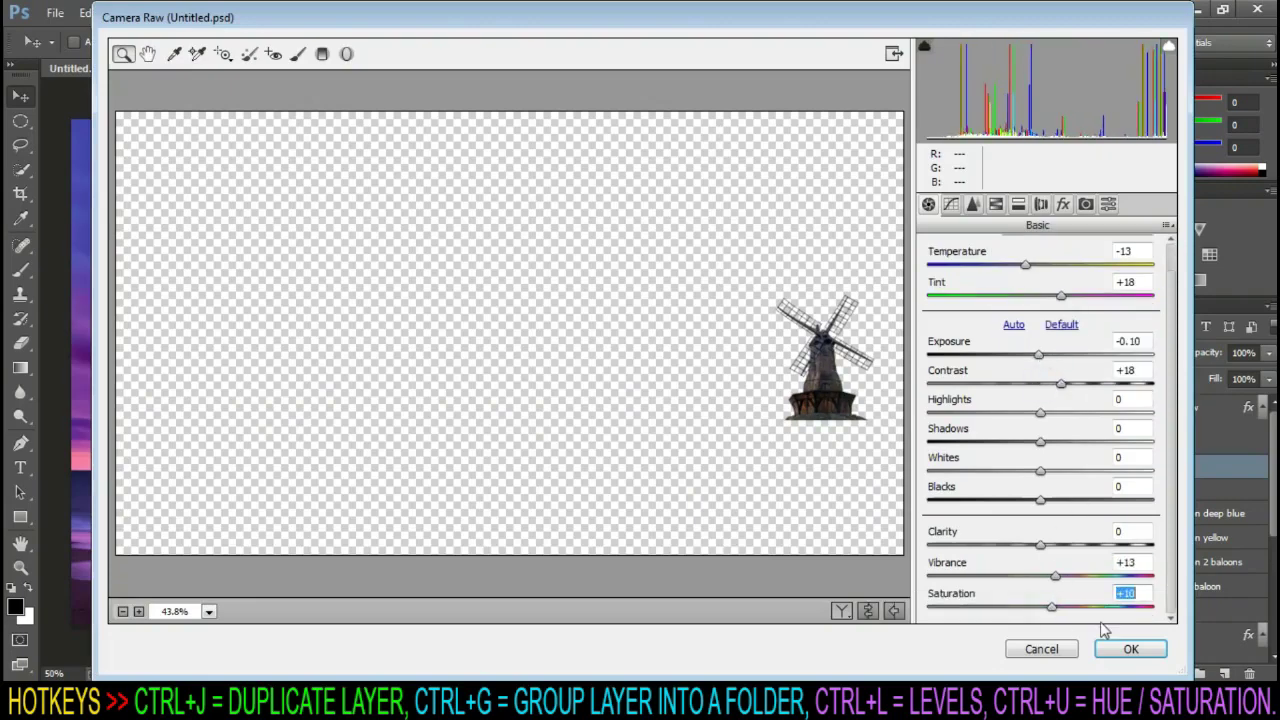
{"action": "left_click", "coordinate": [1127, 650]}
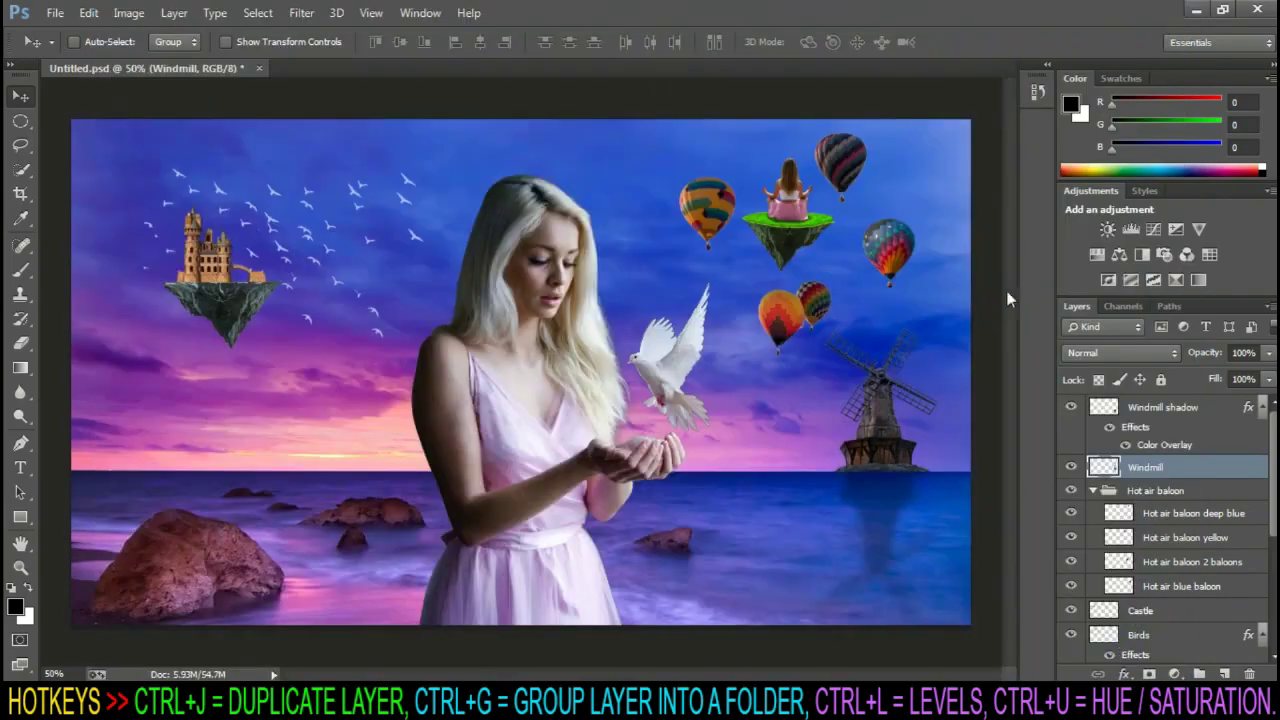
Grade the deep blue balloon: vibrance +9, saturation +24 and a little contrast
{"action": "scroll", "coordinate": [894, 257], "scroll_direction": "down", "scroll_amount": 2, "text": "alt"}
{"action": "left_click", "coordinate": [1222, 491]}
{"action": "key", "text": "alt+bracketleft"}
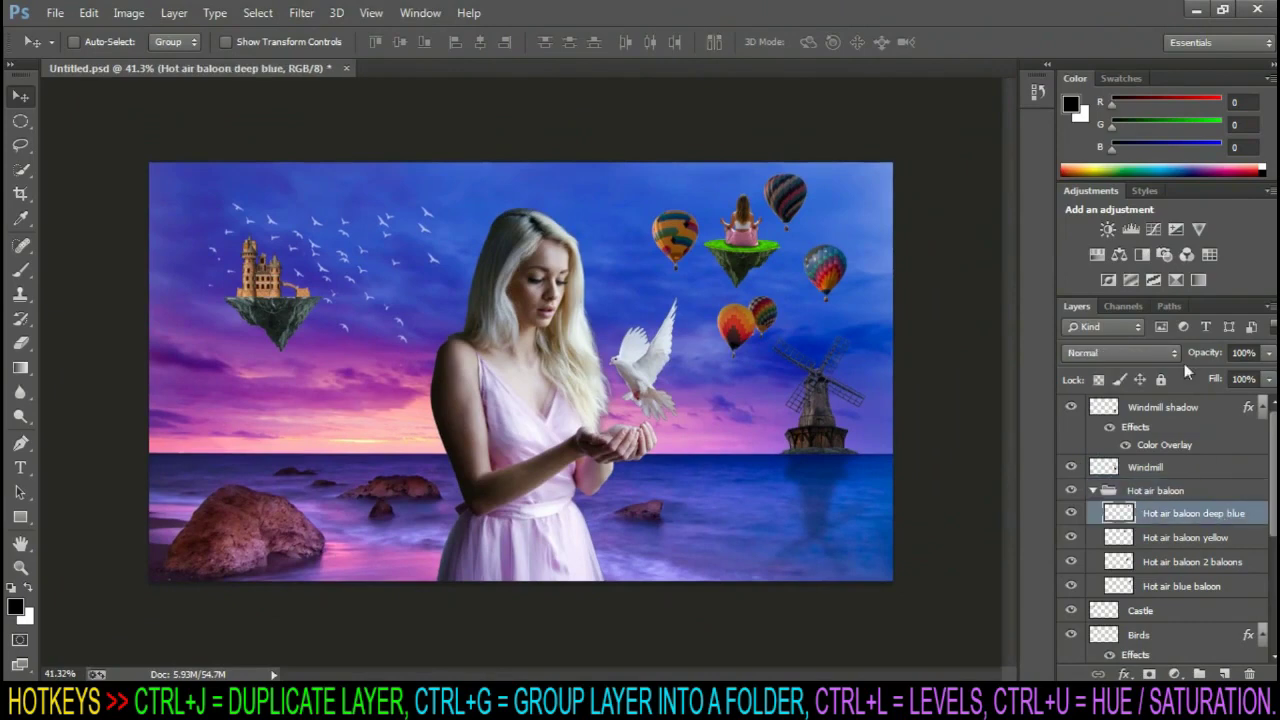
{"action": "left_click", "coordinate": [301, 13]}
{"action": "left_click", "coordinate": [340, 123]}
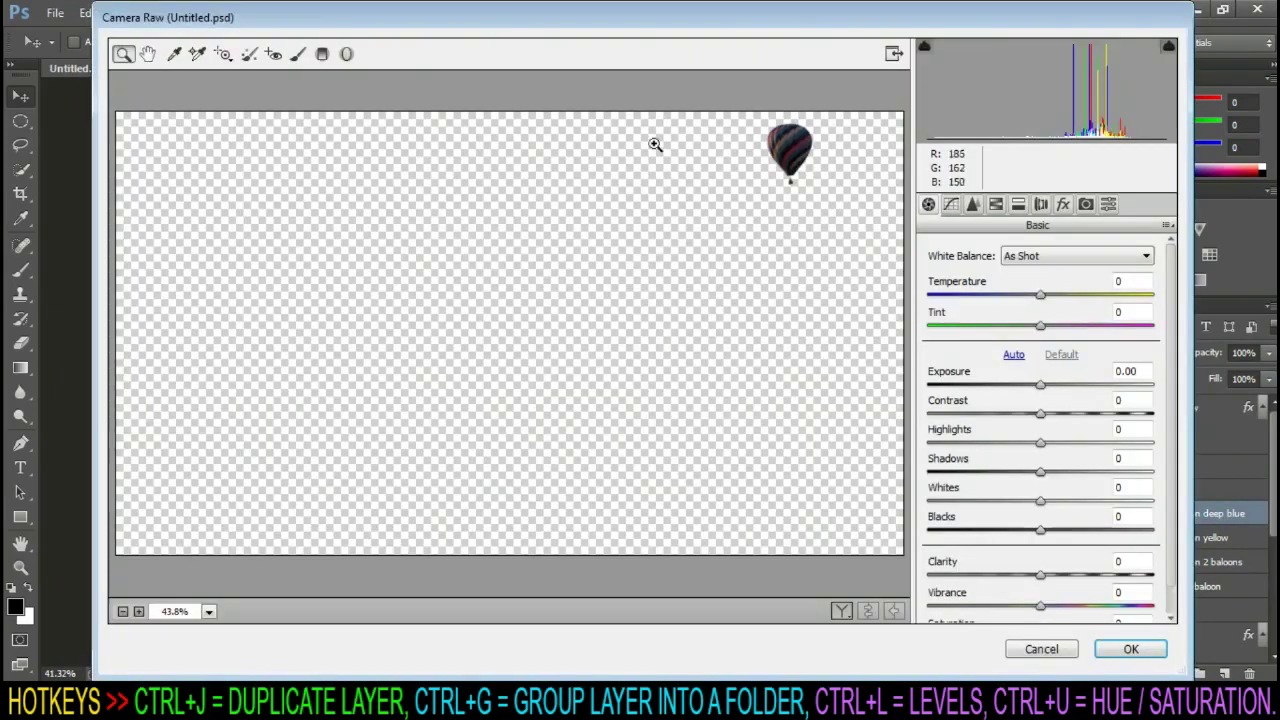
{"action": "left_click_drag", "start_coordinate": [1040, 297], "coordinate": [1026, 297]}
{"action": "scroll", "coordinate": [1055, 578], "scroll_direction": "down", "scroll_amount": 1}
{"action": "left_click", "coordinate": [1050, 577]}
{"action": "left_click_drag", "start_coordinate": [1042, 606], "coordinate": [1068, 606]}
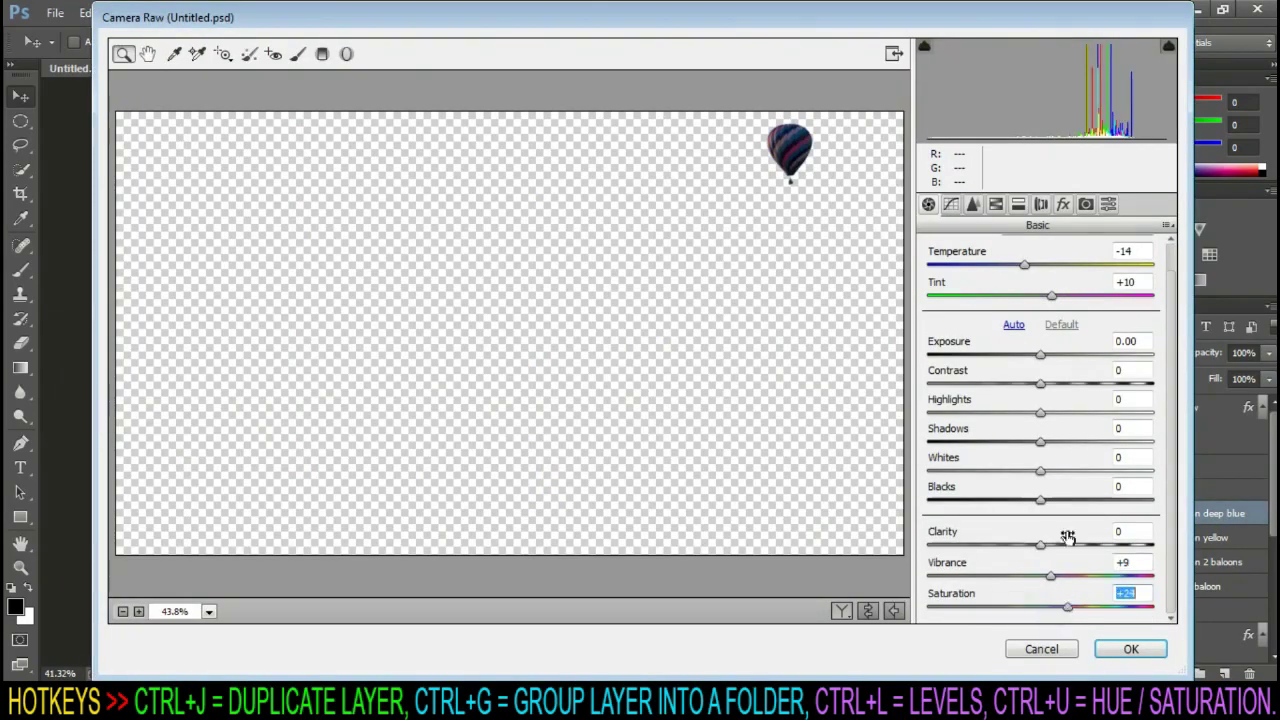
{"action": "left_click_drag", "start_coordinate": [1040, 386], "coordinate": [1048, 386]}
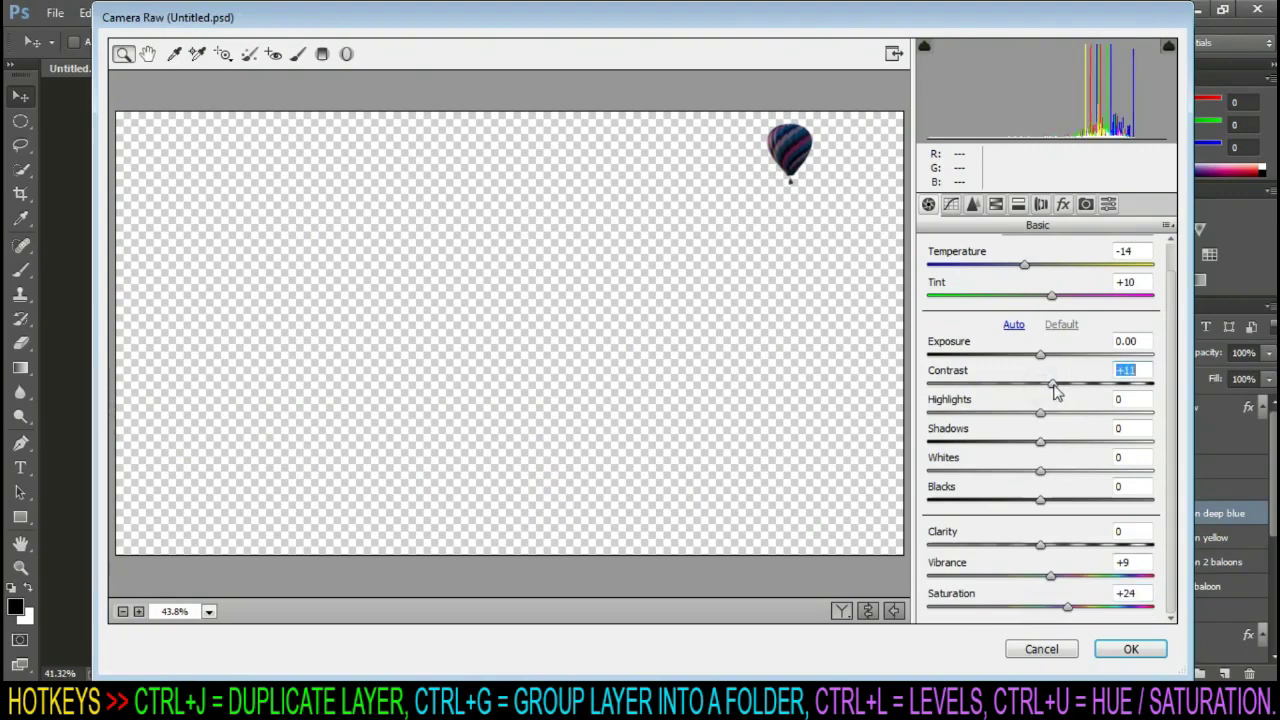
{"action": "left_click", "coordinate": [1130, 650]}
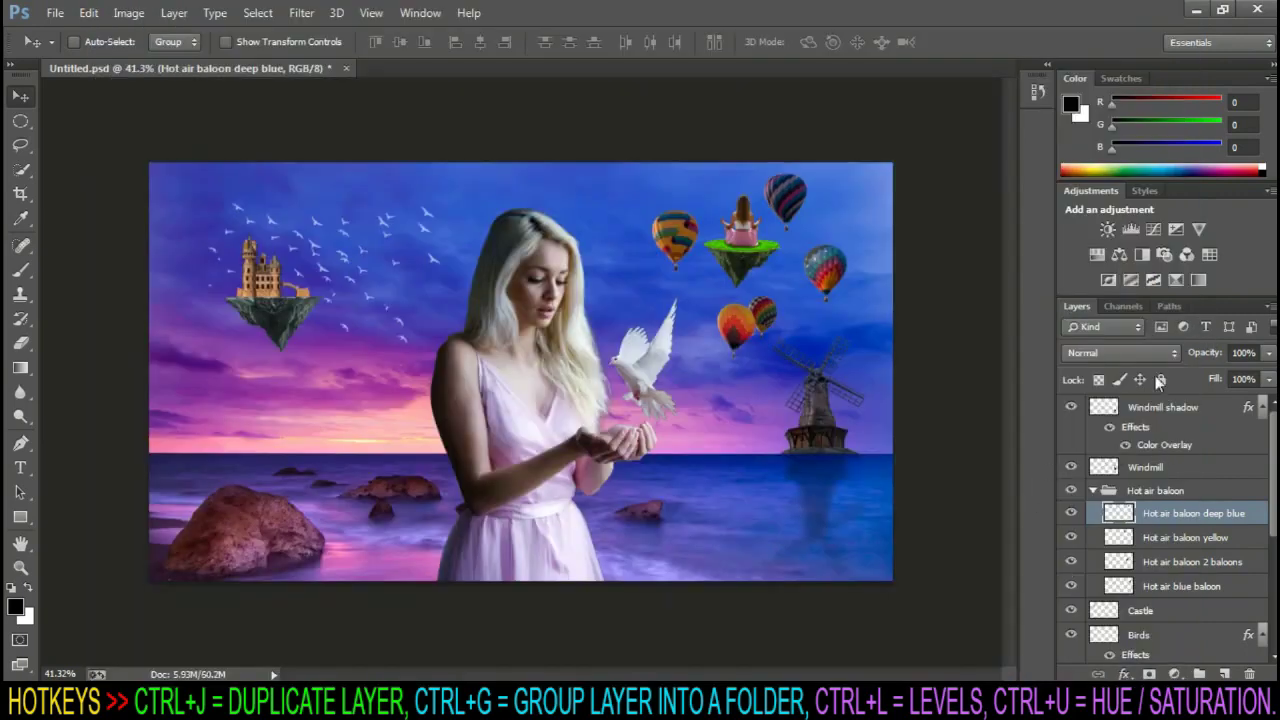
Warm the yellow hot air balloon's colour temperature in Camera Raw
{"action": "left_click", "coordinate": [1185, 537]}
{"action": "left_click", "coordinate": [301, 12]}
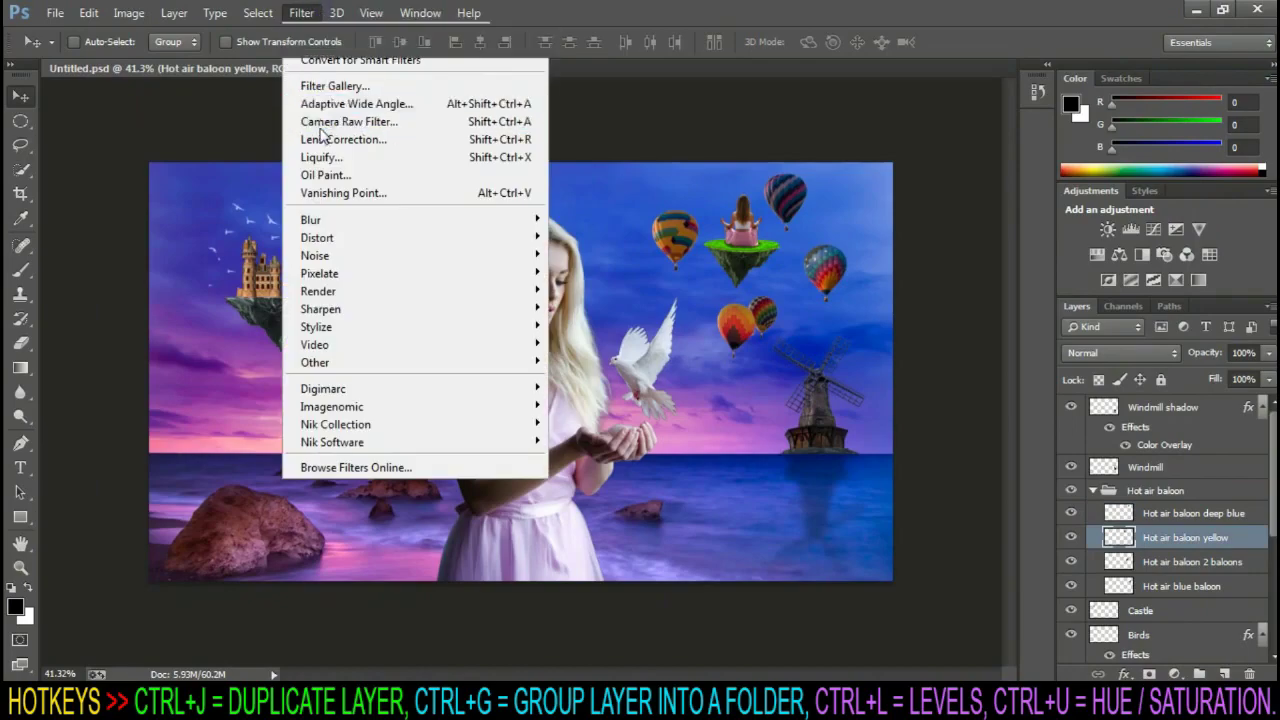
{"action": "left_click", "coordinate": [330, 116]}
{"action": "left_click_drag", "start_coordinate": [1040, 292], "coordinate": [1062, 293]}
{"action": "left_click", "coordinate": [1131, 649]}
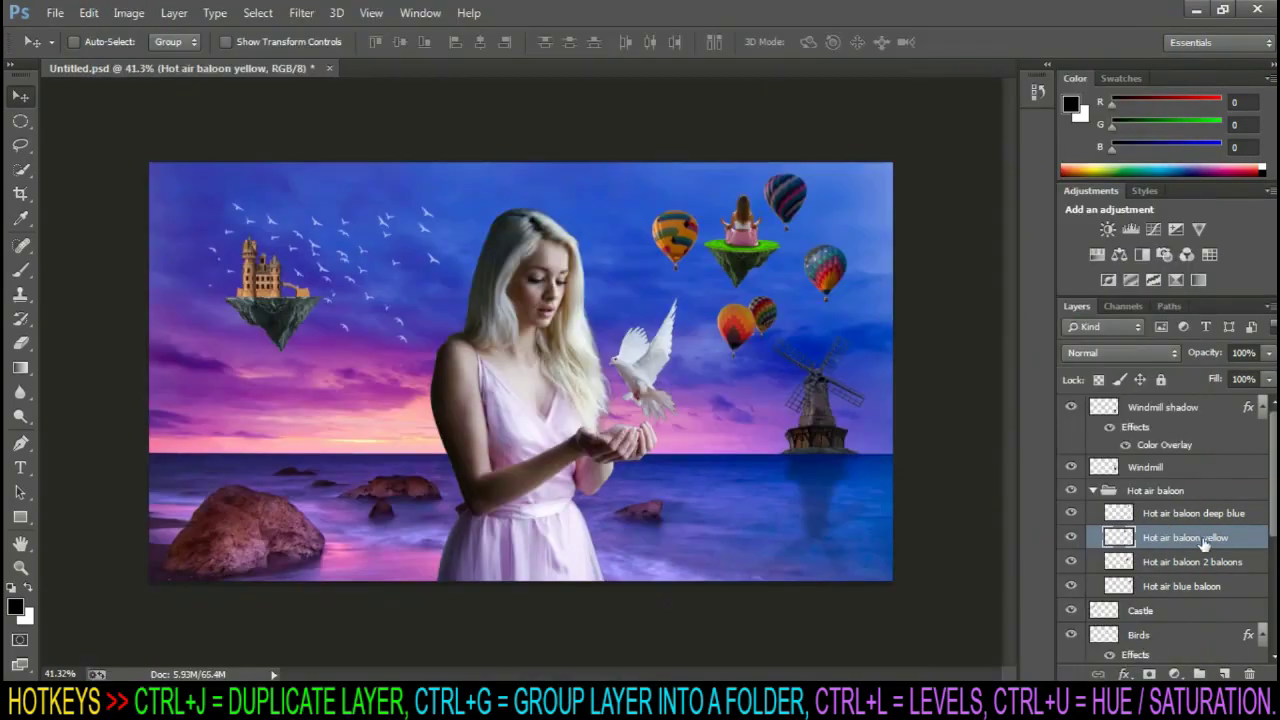
Adjust temperature and vibrance of the two-balloons layer in Camera Raw
{"action": "left_click", "coordinate": [1190, 562]}
{"action": "left_click", "coordinate": [301, 12]}
{"action": "left_click", "coordinate": [330, 121]}
{"action": "left_click_drag", "start_coordinate": [1040, 294], "coordinate": [1049, 294]}
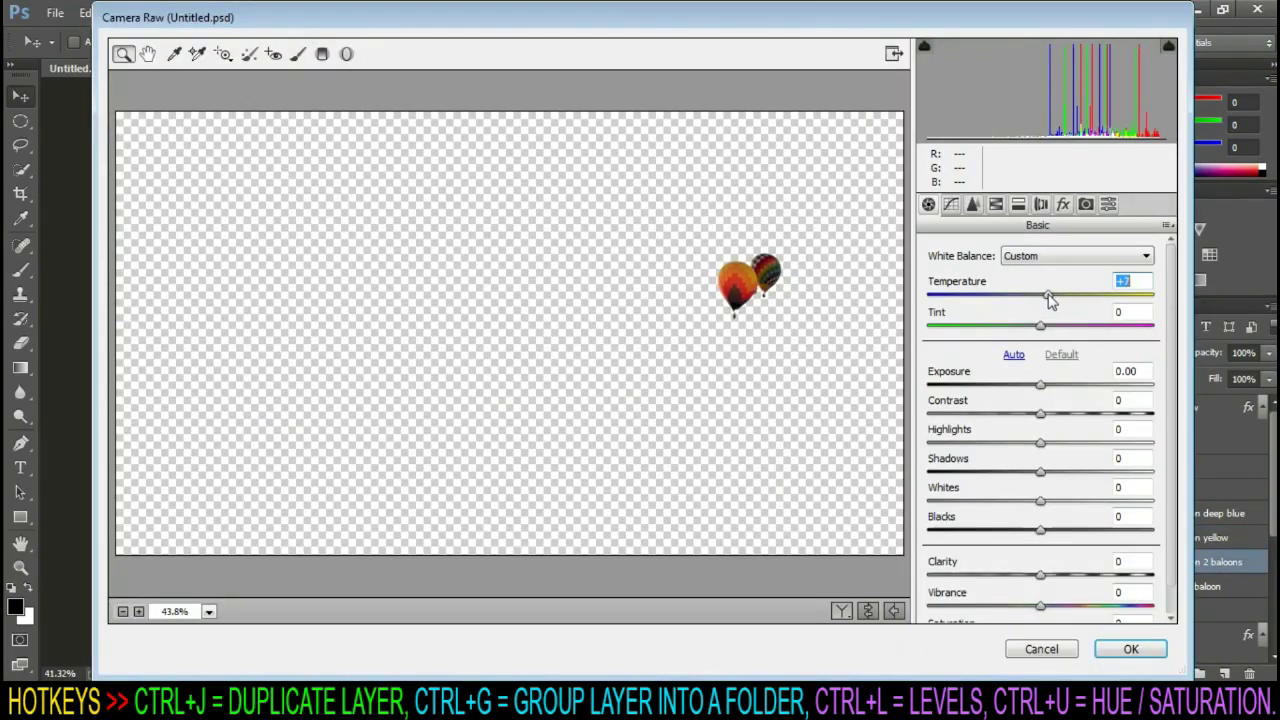
{"action": "scroll", "coordinate": [1050, 590], "scroll_direction": "down", "scroll_amount": 1}
{"action": "left_click_drag", "start_coordinate": [1043, 583], "coordinate": [1050, 580]}
{"action": "left_click", "coordinate": [1131, 649]}
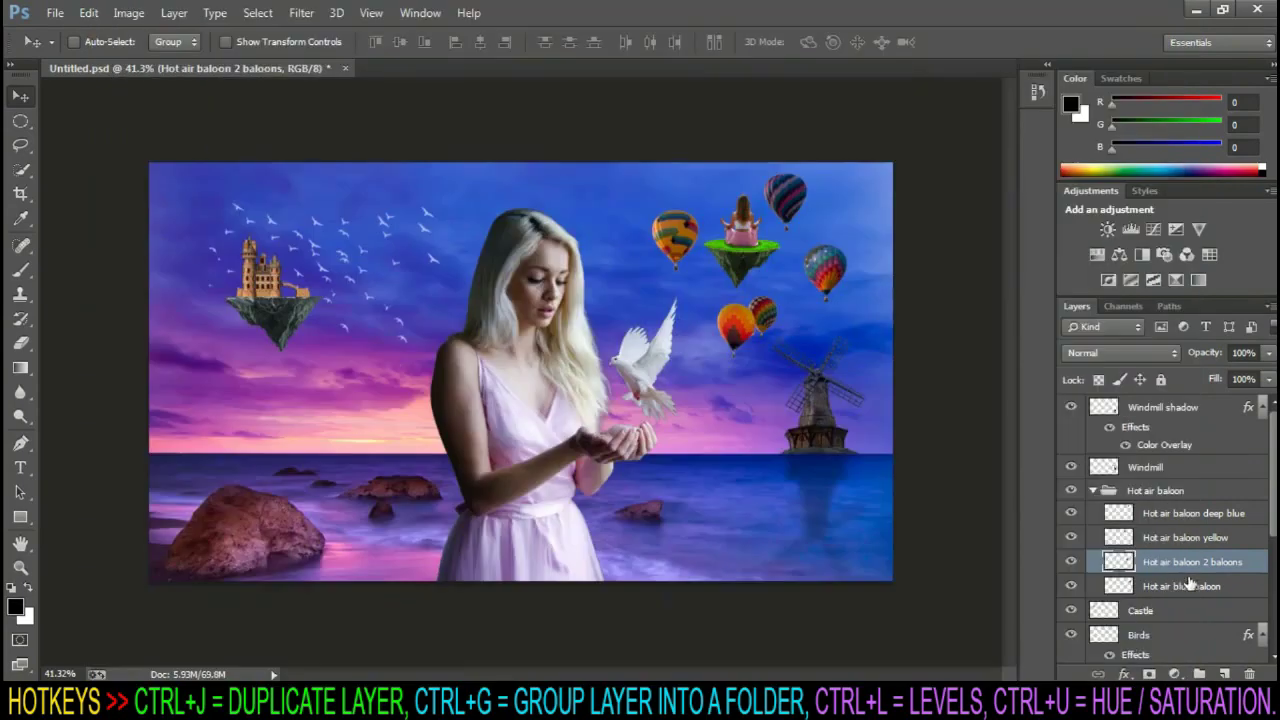
Adjust temperature and vibrance of the blue hot air balloon in Camera Raw
{"action": "left_click", "coordinate": [1190, 586]}
{"action": "left_click", "coordinate": [301, 12]}
{"action": "left_click", "coordinate": [330, 121]}
{"action": "left_click_drag", "start_coordinate": [1040, 294], "coordinate": [1060, 294]}
{"action": "scroll", "coordinate": [1050, 500], "scroll_direction": "down", "scroll_amount": 1}
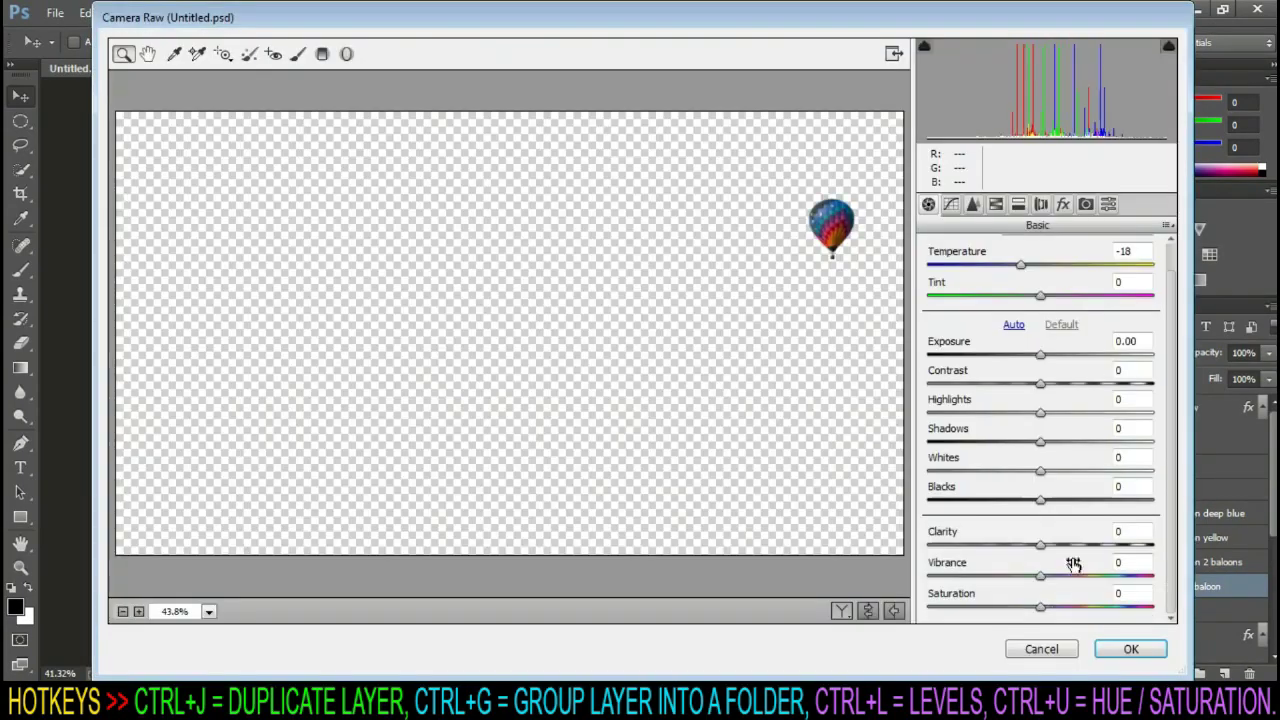
{"action": "left_click_drag", "start_coordinate": [1043, 566], "coordinate": [1058, 566]}
{"action": "left_click", "coordinate": [1131, 649]}
Grade the seated girl with tint +8, contrast +11 and saturation +12
{"action": "scroll", "coordinate": [1234, 497], "scroll_direction": "down", "scroll_amount": 1}
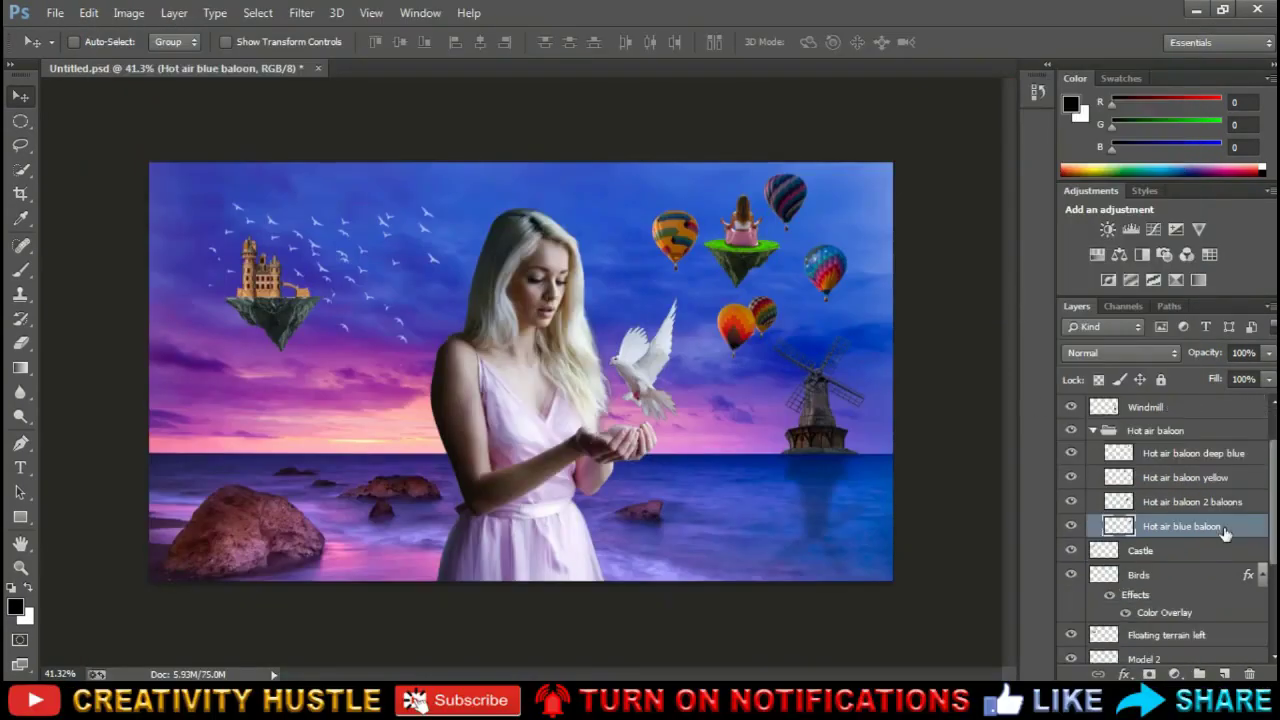
{"action": "scroll", "coordinate": [1234, 497], "scroll_direction": "down", "scroll_amount": 1}
{"action": "left_click", "coordinate": [1180, 599]}
{"action": "left_click", "coordinate": [301, 12]}
{"action": "left_click", "coordinate": [330, 121]}
{"action": "left_click_drag", "start_coordinate": [1041, 327], "coordinate": [1051, 331]}
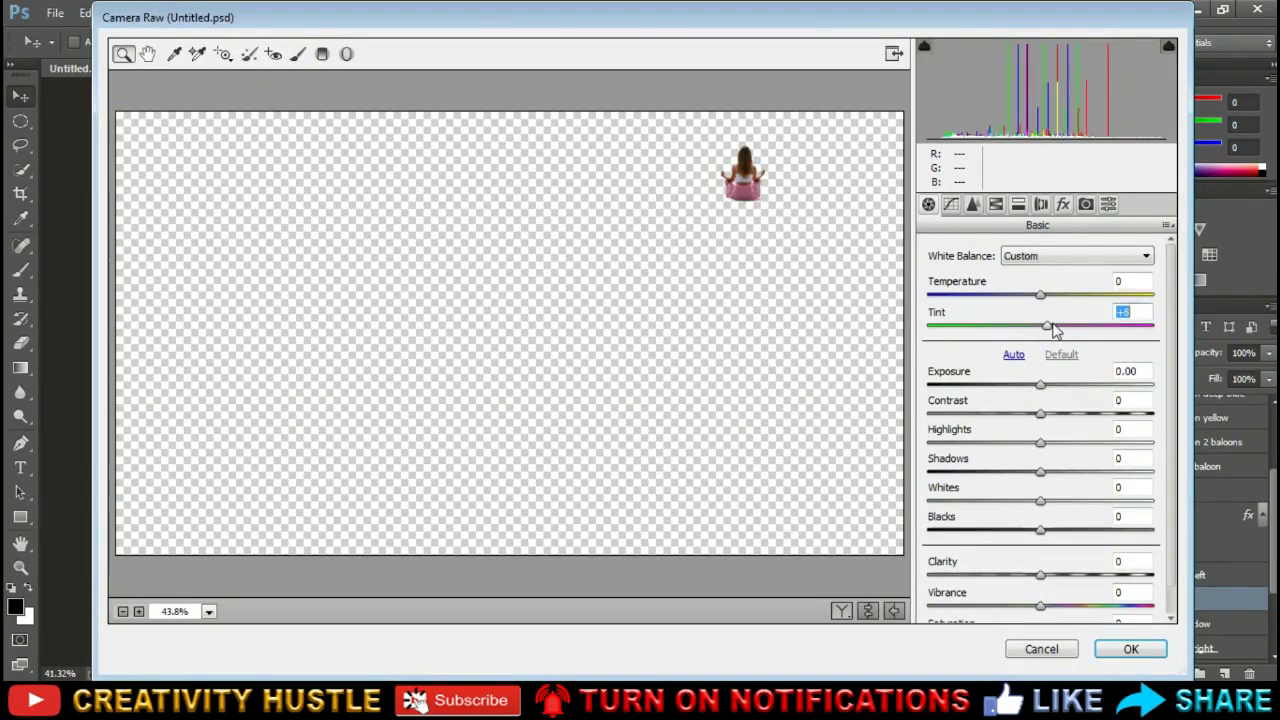
{"action": "scroll", "coordinate": [1057, 406], "scroll_direction": "down", "scroll_amount": 1}
{"action": "left_click_drag", "start_coordinate": [1042, 384], "coordinate": [1057, 390]}
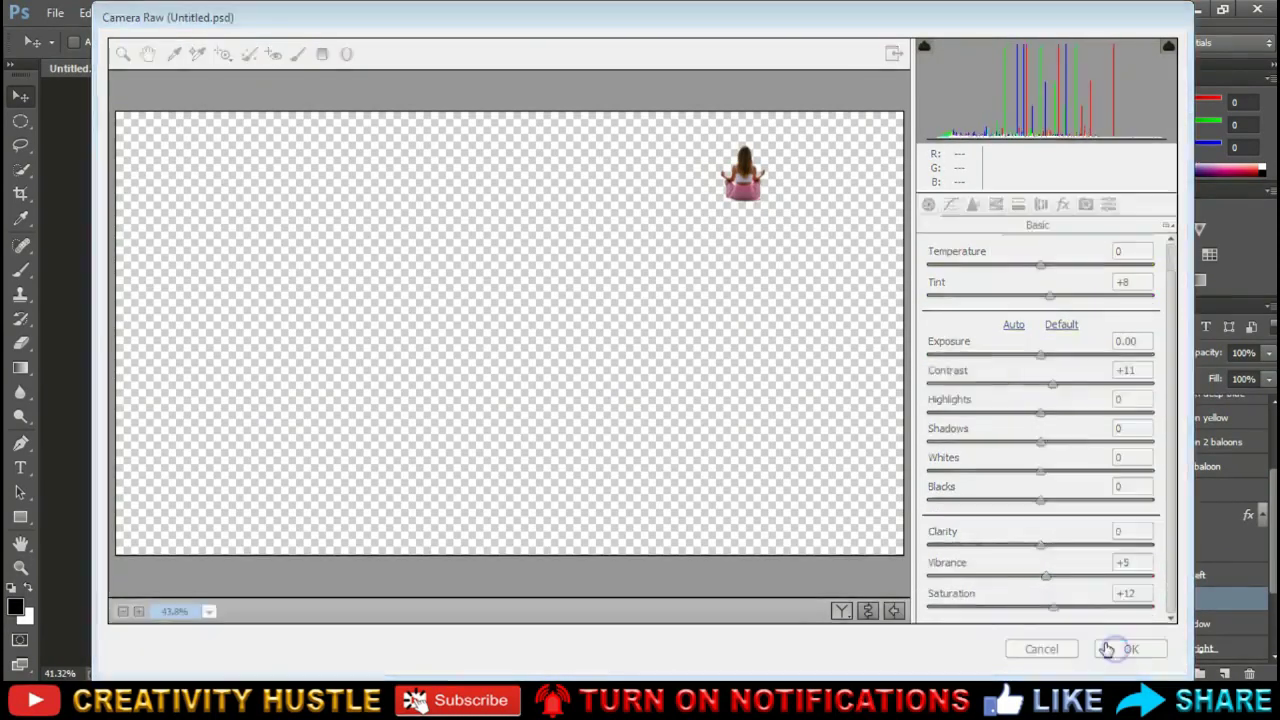
{"action": "left_click", "coordinate": [1131, 649]}
{"action": "scroll", "coordinate": [1220, 537], "scroll_direction": "down", "scroll_amount": 2}
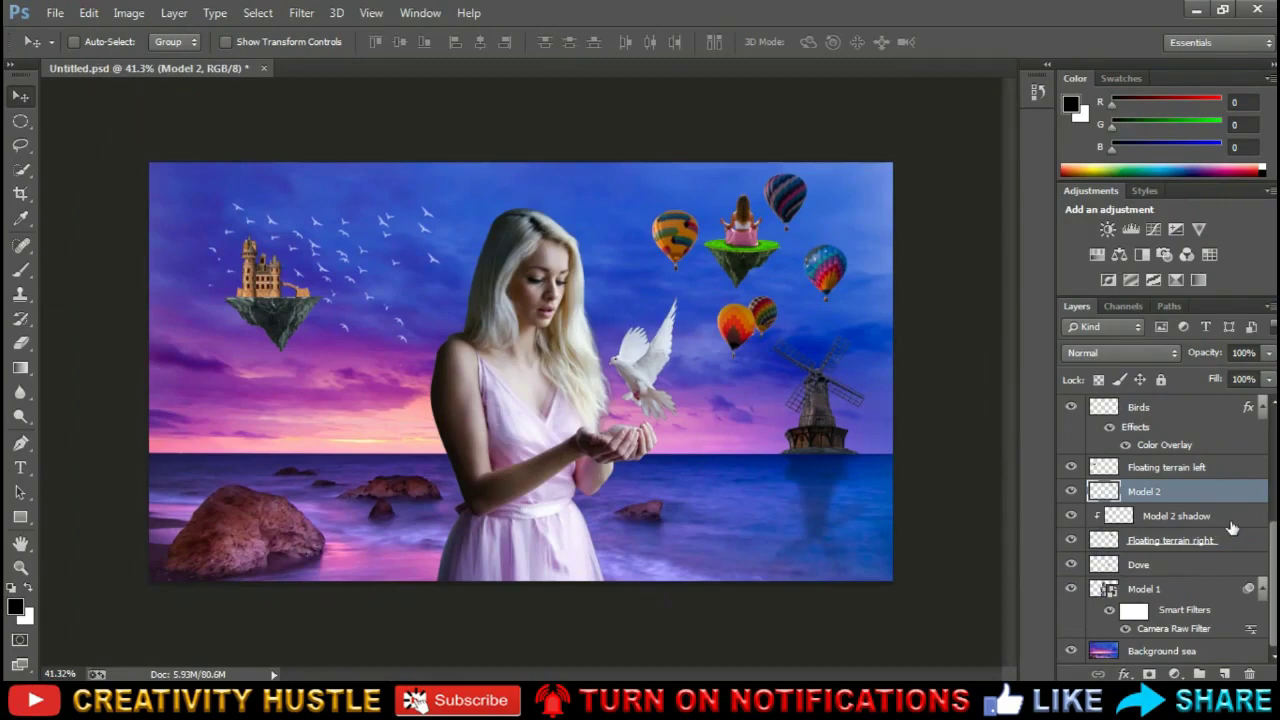
{"action": "left_click", "coordinate": [1220, 645]}
Apply a Gaussian Blur of radius 3 pixels to the Background sea layer
{"action": "left_click", "coordinate": [305, 14]}
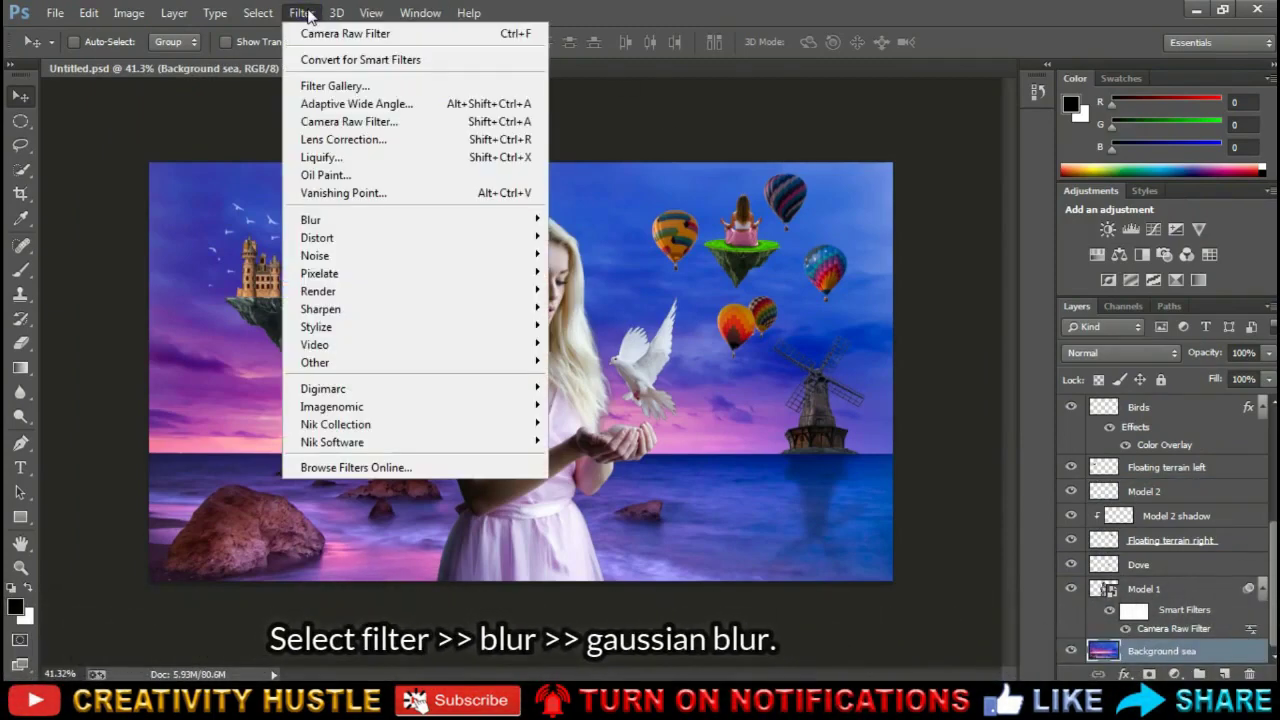
{"action": "left_click", "coordinate": [612, 349]}
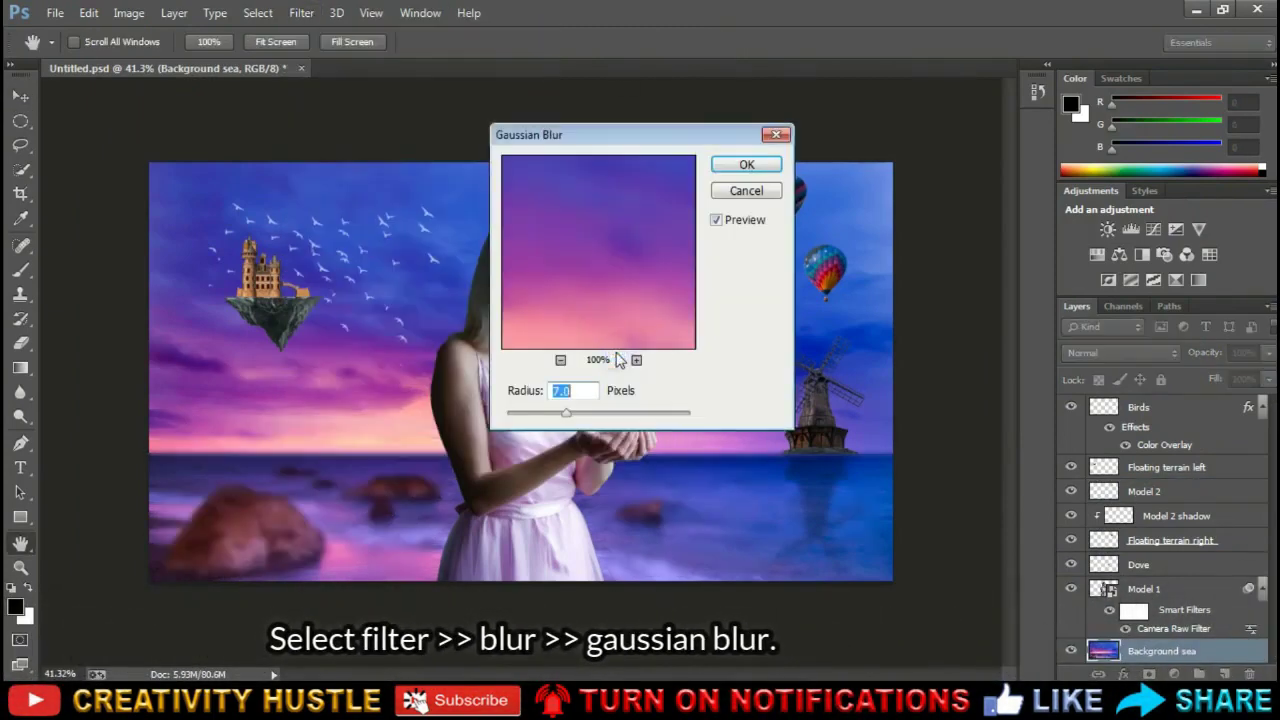
{"action": "left_click_drag", "start_coordinate": [666, 138], "coordinate": [951, 117]}
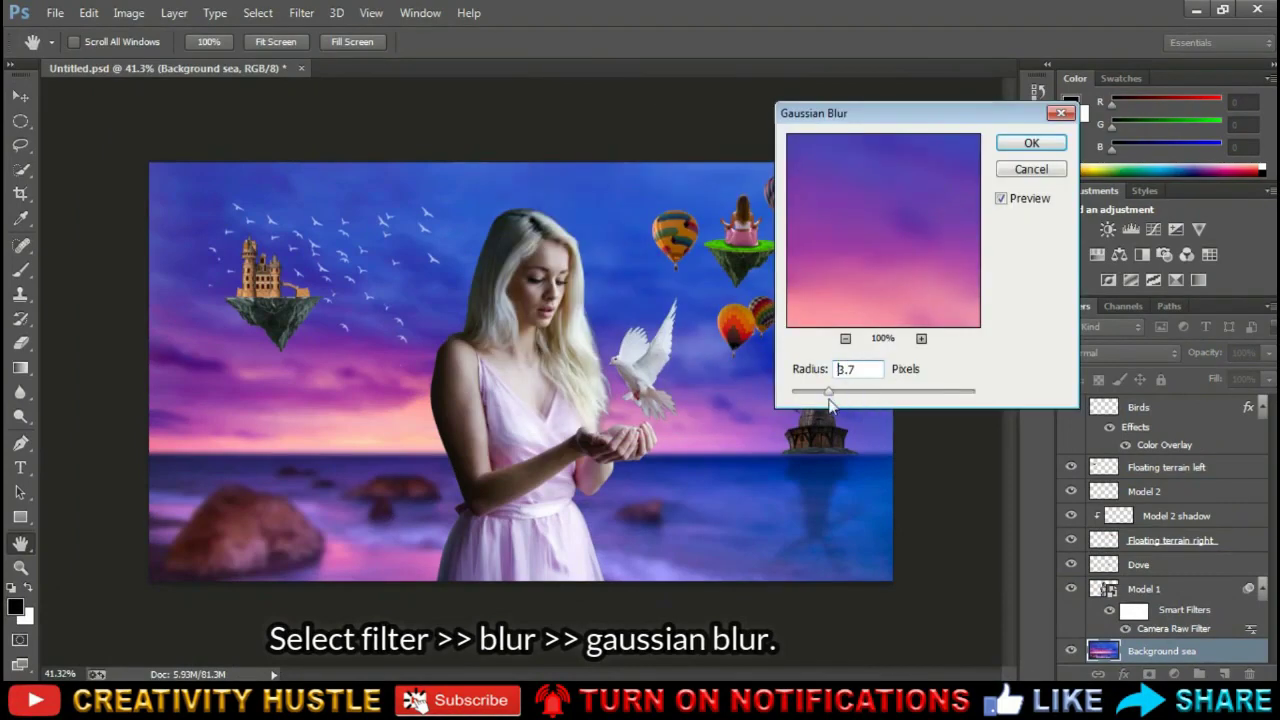
{"action": "left_click_drag", "start_coordinate": [829, 403], "coordinate": [825, 405]}
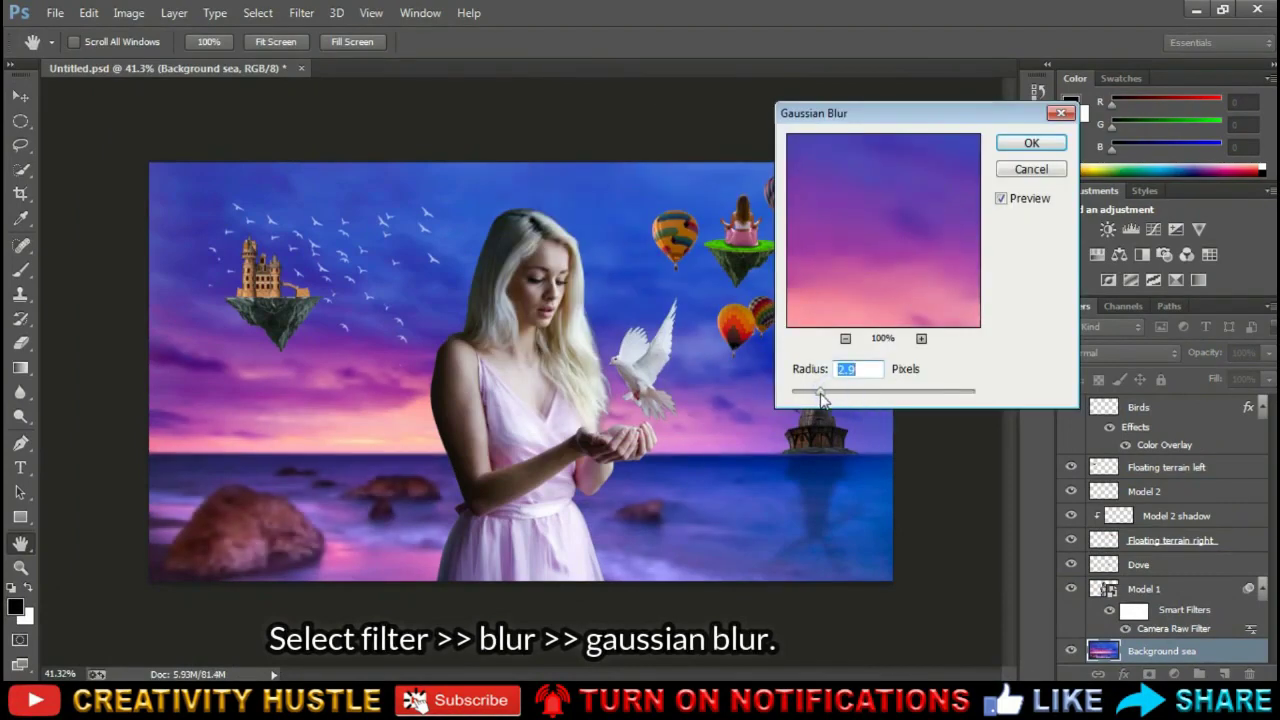
{"action": "type", "text": "3"}
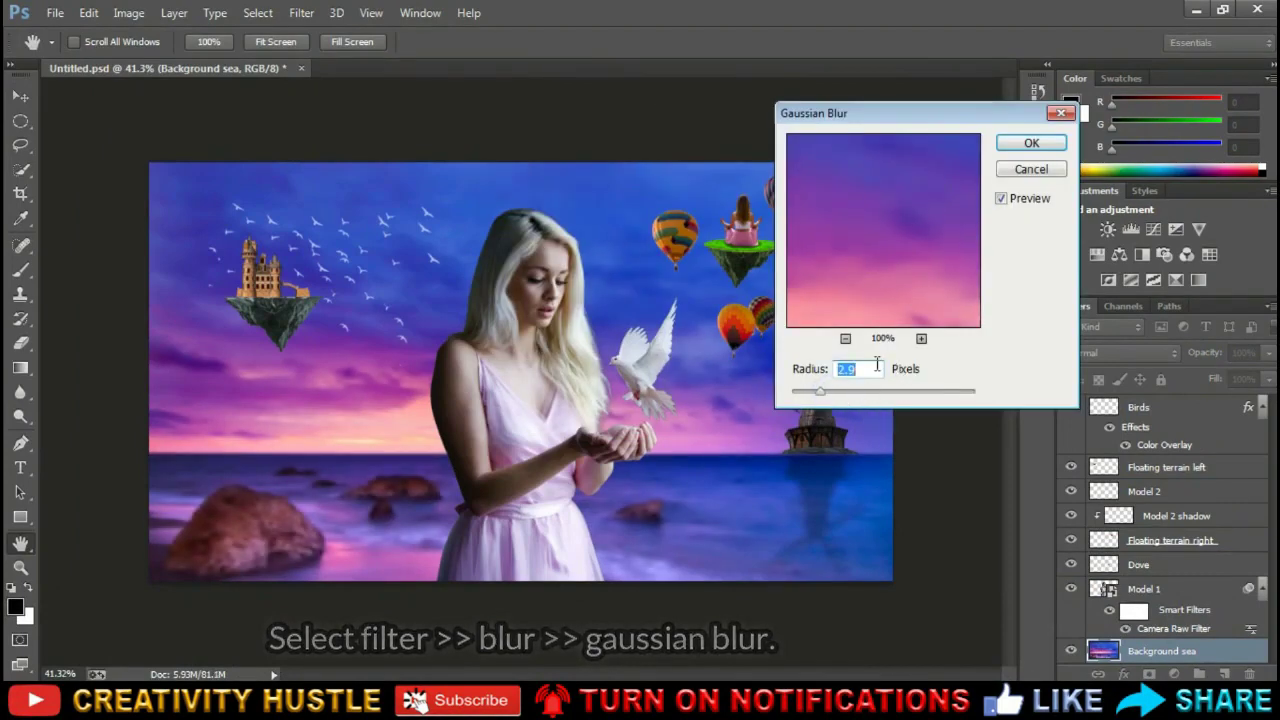
{"action": "left_click", "coordinate": [1050, 143]}
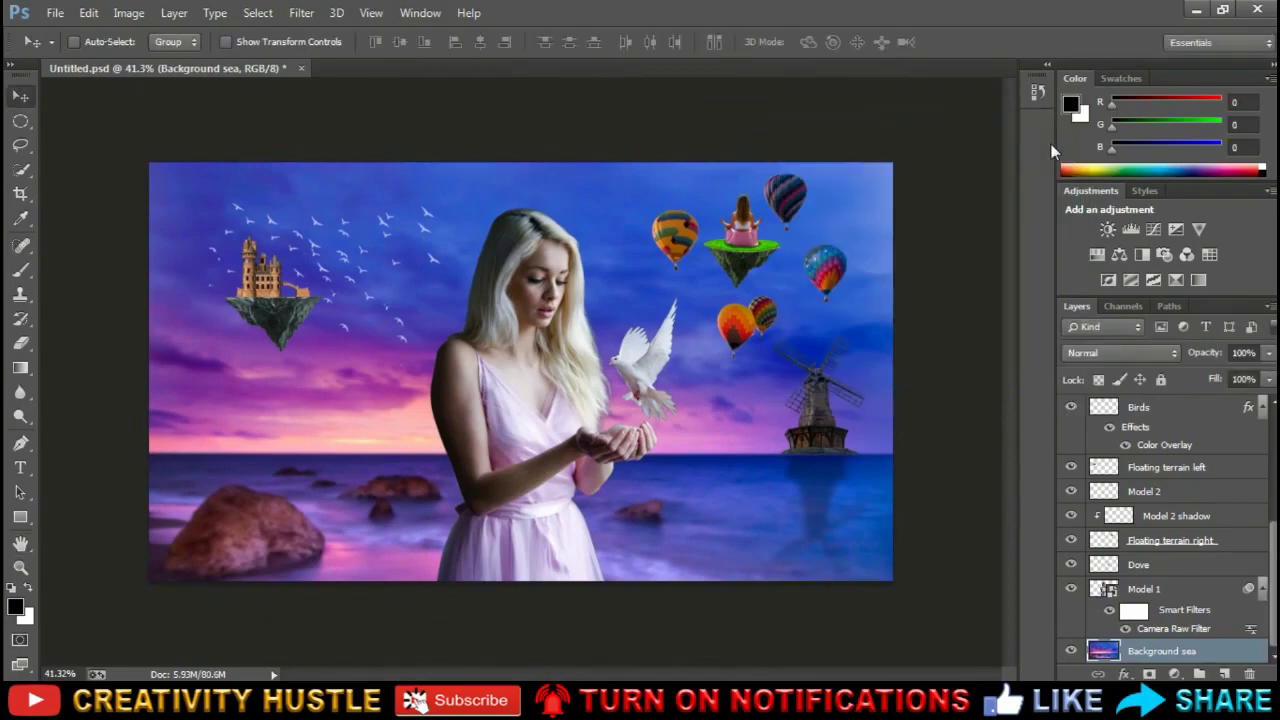
Hide the Model 1, Dove and Background sea layers
{"action": "left_click", "coordinate": [1071, 589]}
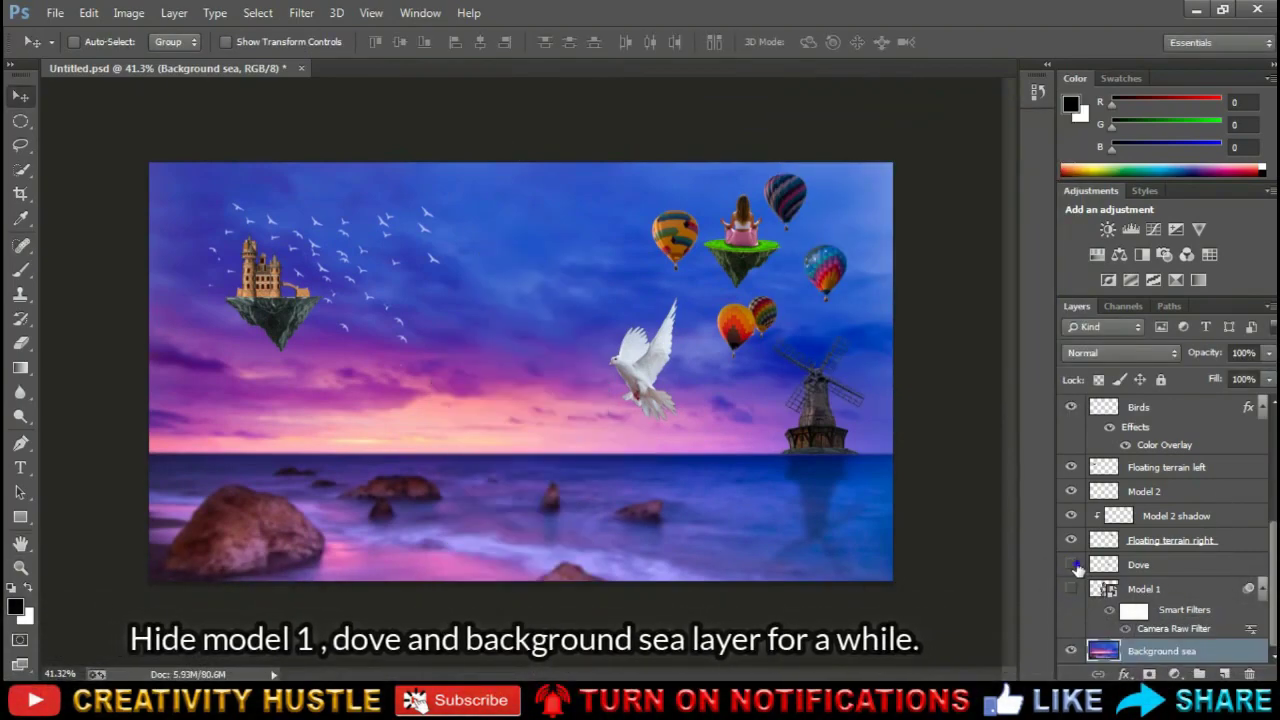
{"action": "left_click", "coordinate": [1077, 567]}
{"action": "scroll", "coordinate": [1150, 560], "scroll_direction": "up", "scroll_amount": 5}
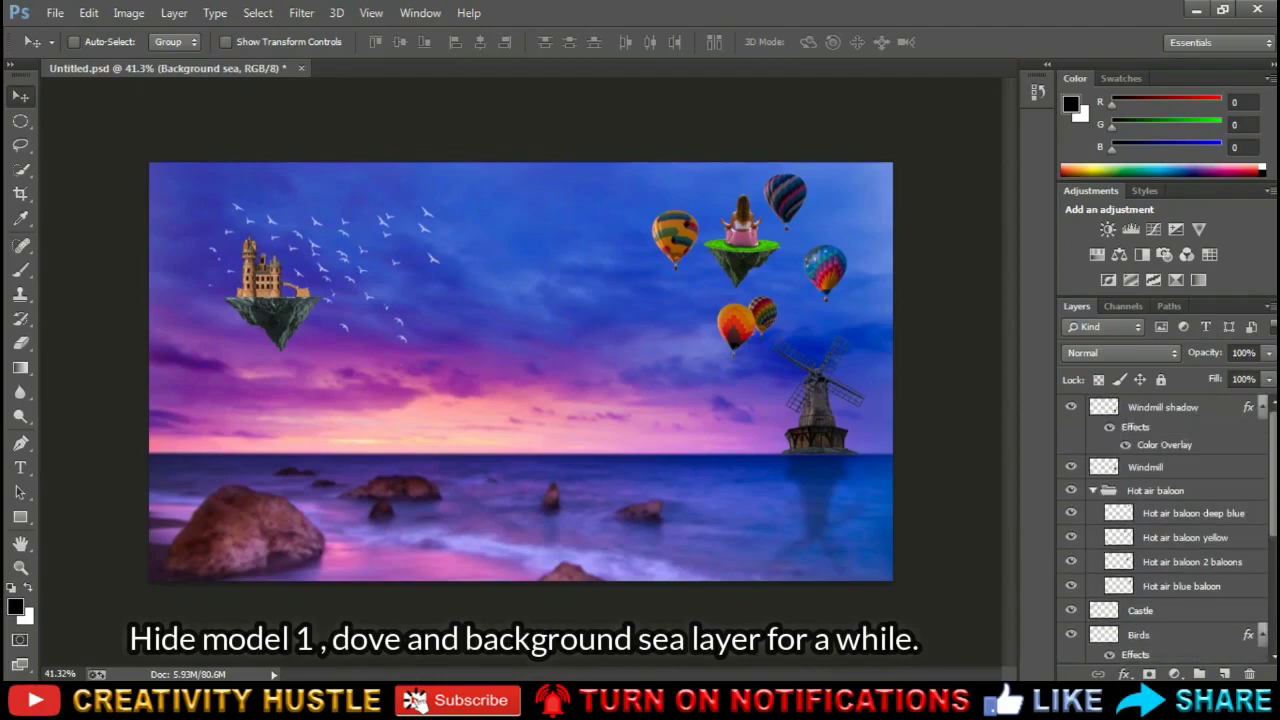
{"action": "scroll", "coordinate": [1180, 422], "scroll_direction": "down", "scroll_amount": 5}
{"action": "left_click", "coordinate": [1071, 651]}
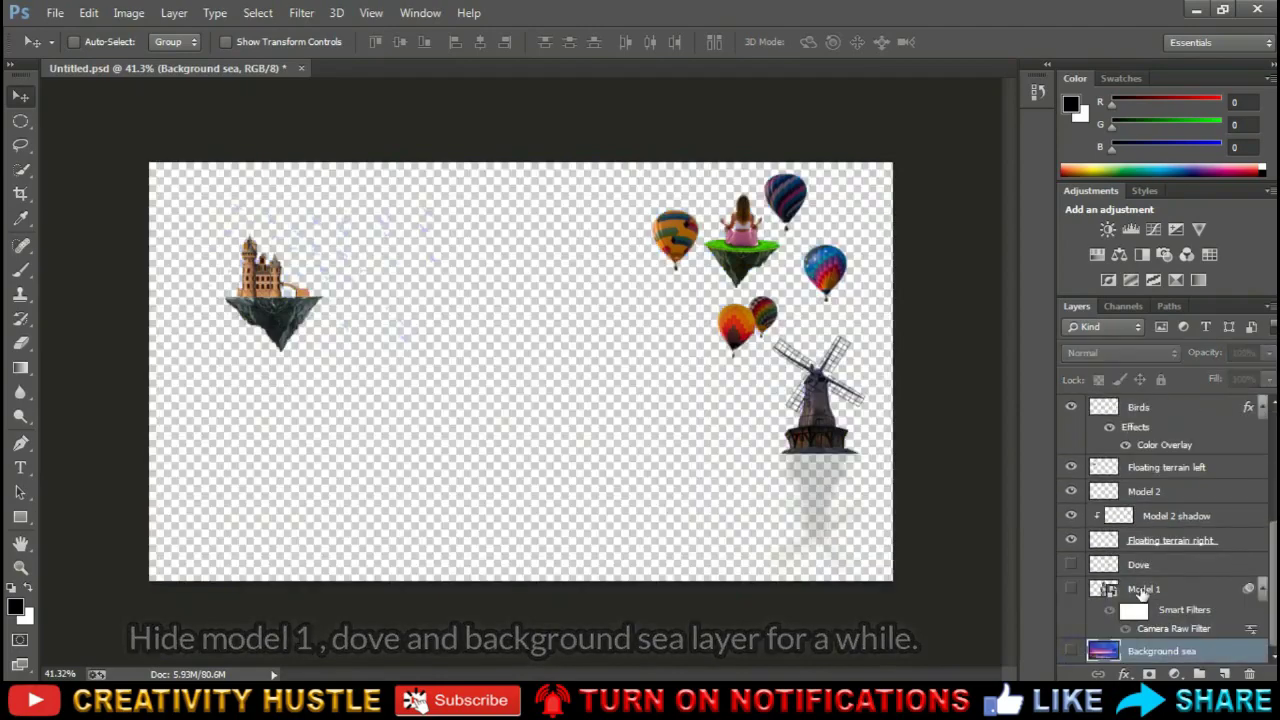
{"action": "scroll", "coordinate": [1180, 500], "scroll_direction": "up", "scroll_amount": 5}
Stamp the visible layers into a new merged layer, then show Background sea again
{"action": "left_click", "coordinate": [1178, 408]}
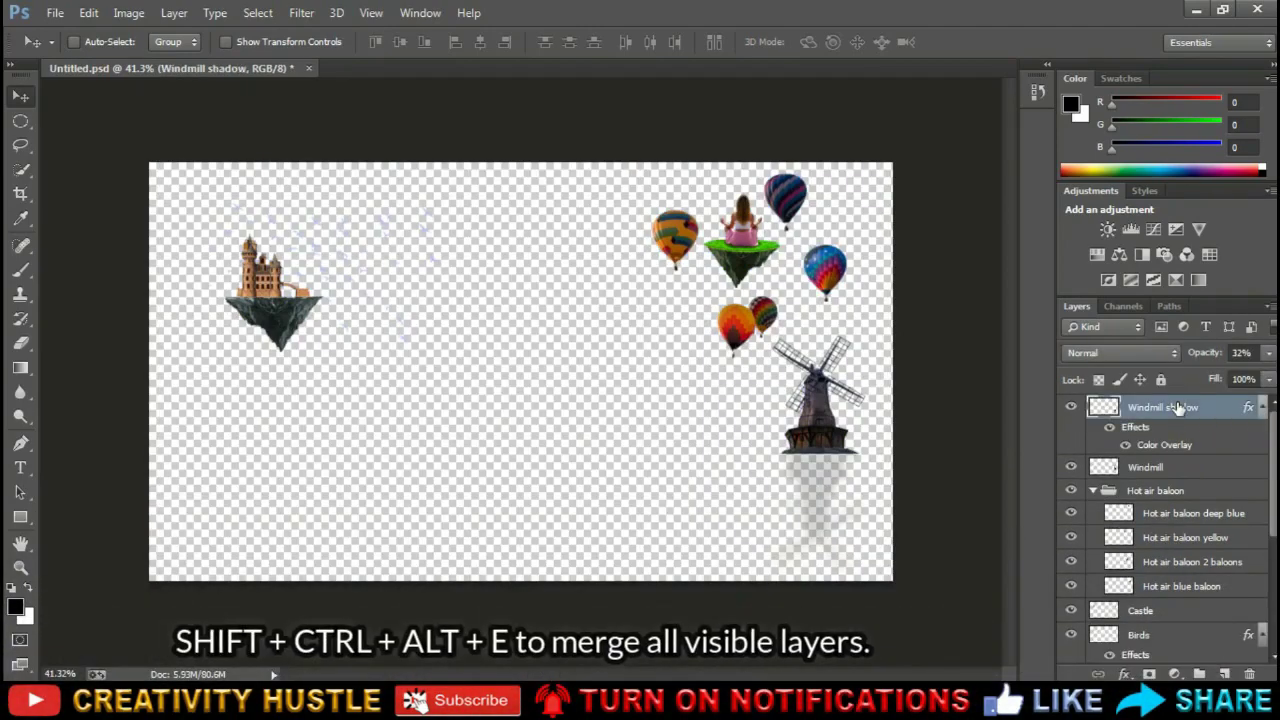
{"action": "key", "text": "ctrl+shift+alt+e"}
{"action": "scroll", "coordinate": [1175, 480], "scroll_direction": "down", "scroll_amount": 3}
{"action": "scroll", "coordinate": [1175, 480], "scroll_direction": "down", "scroll_amount": 3}
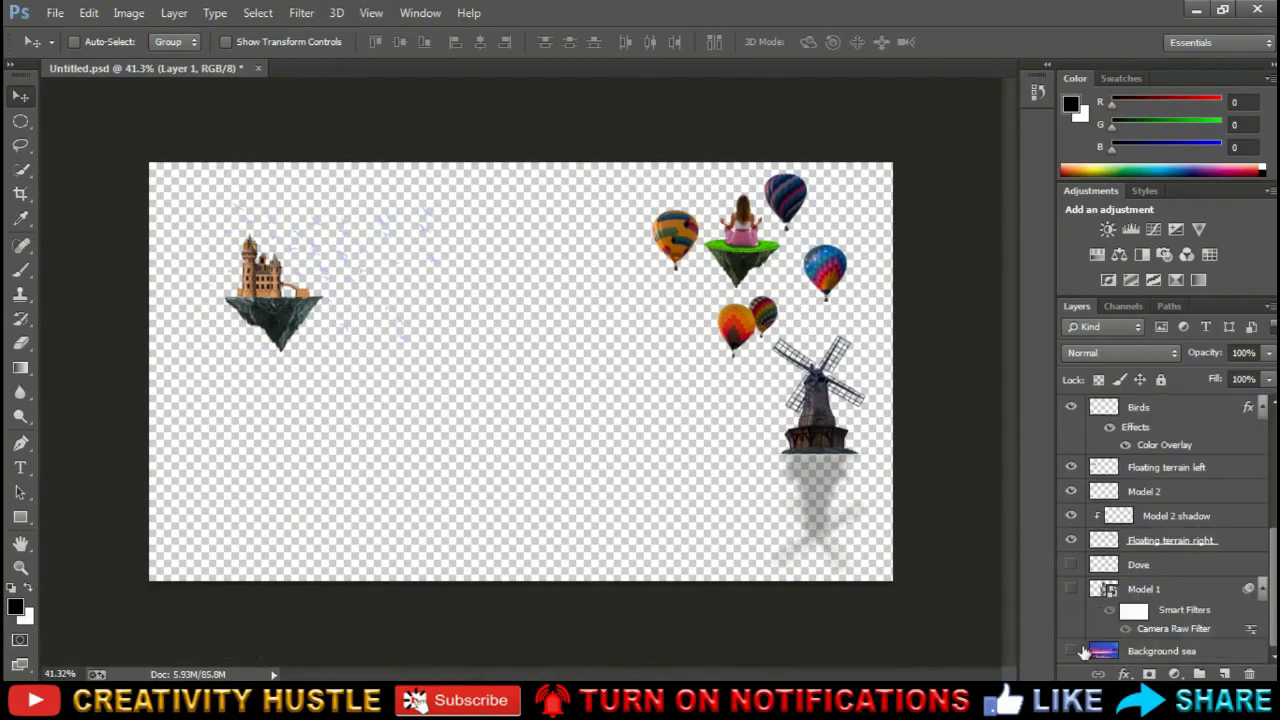
{"action": "left_click", "coordinate": [1071, 651]}
{"action": "scroll", "coordinate": [1150, 520], "scroll_direction": "up", "scroll_amount": 3}
{"action": "scroll", "coordinate": [1150, 480], "scroll_direction": "up", "scroll_amount": 3}
Rename the merged layer to 'New terrain windmill and baloon'
{"action": "double_click", "coordinate": [1195, 410]}
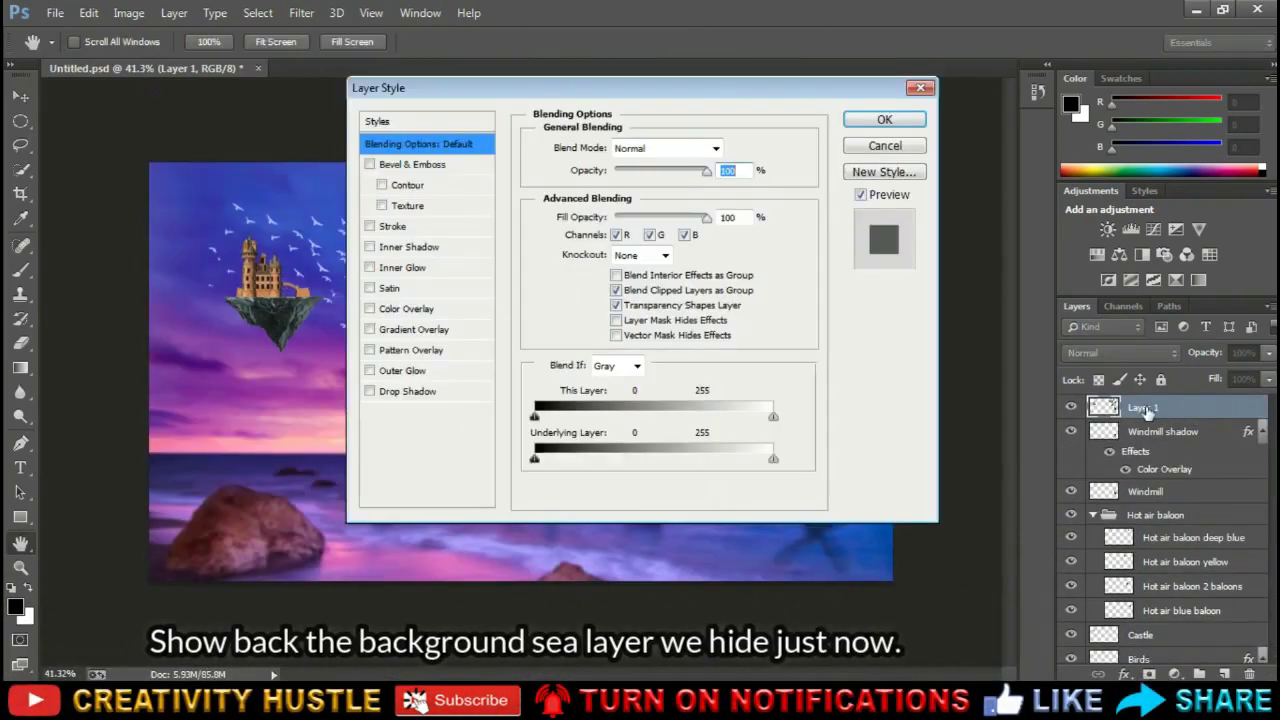
{"action": "left_click", "coordinate": [884, 146]}
{"action": "double_click", "coordinate": [1143, 408]}
{"action": "type", "text": "New terrain"}
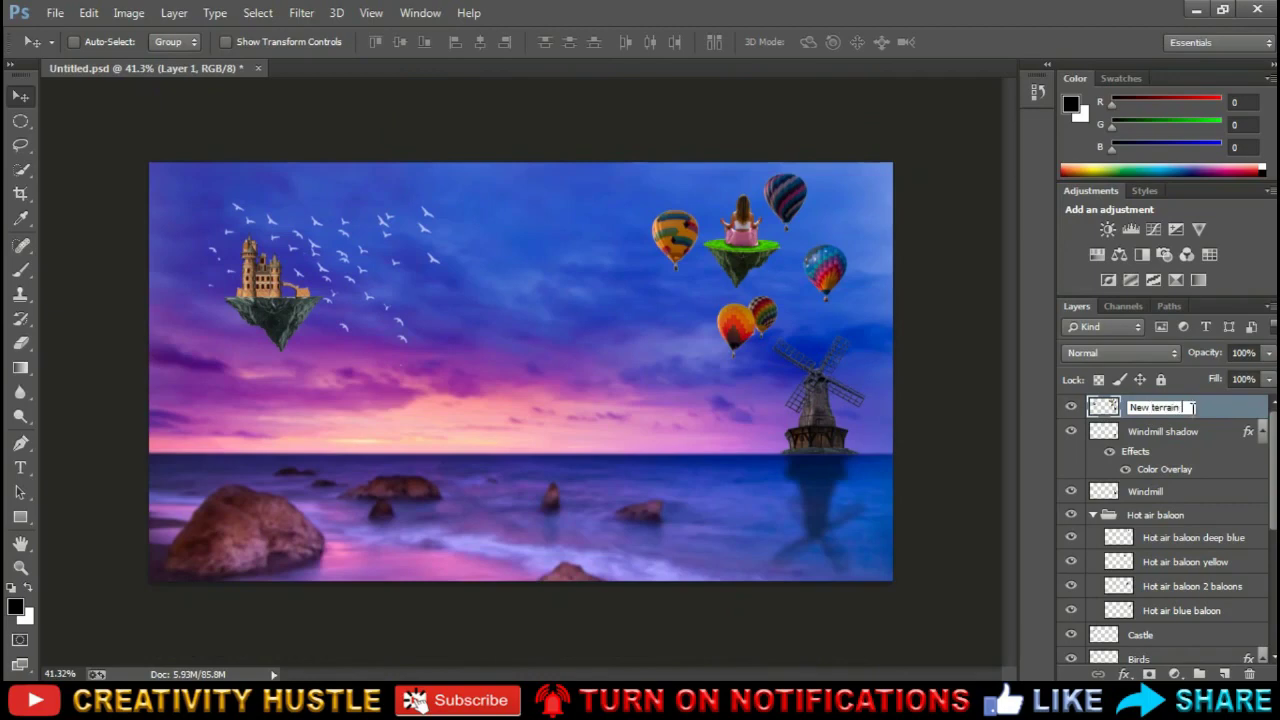
{"action": "type", "text": "oon"}
{"action": "key", "text": "Return"}
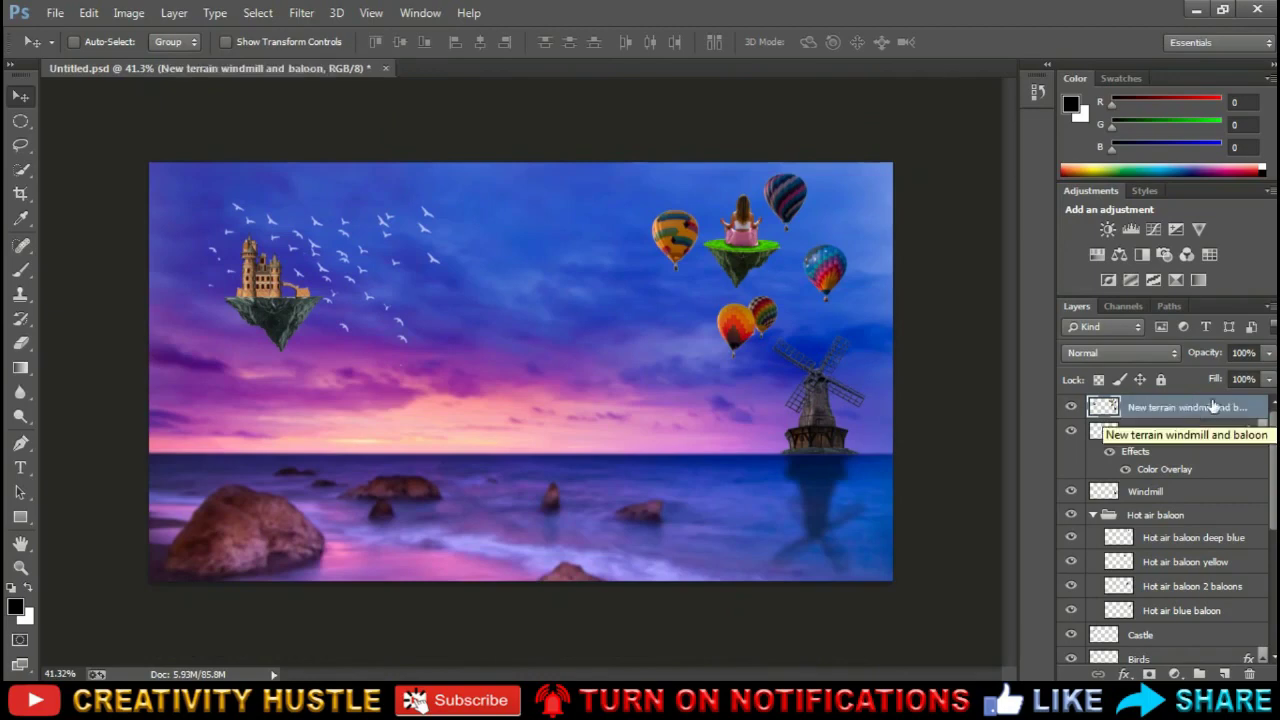
{"action": "left_click", "coordinate": [303, 12]}
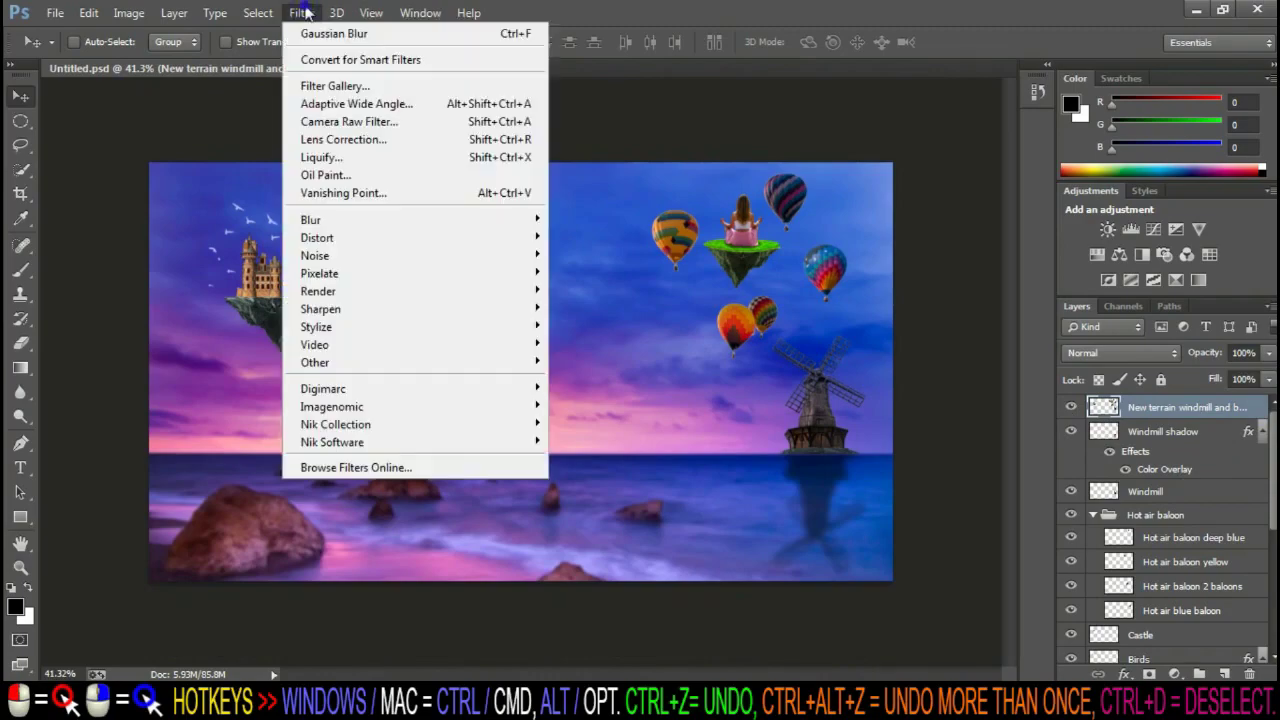
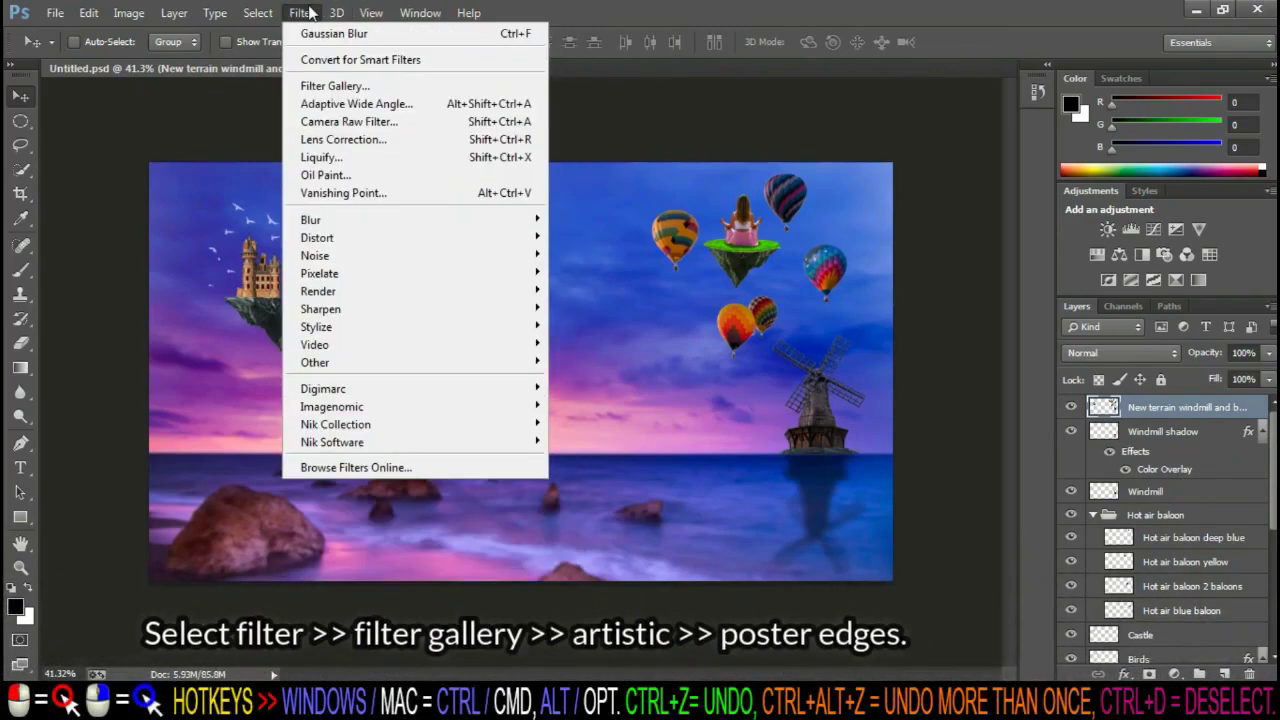
Apply Poster Edges to the New terrain windmill and baloon layer
{"action": "left_click", "coordinate": [398, 87]}
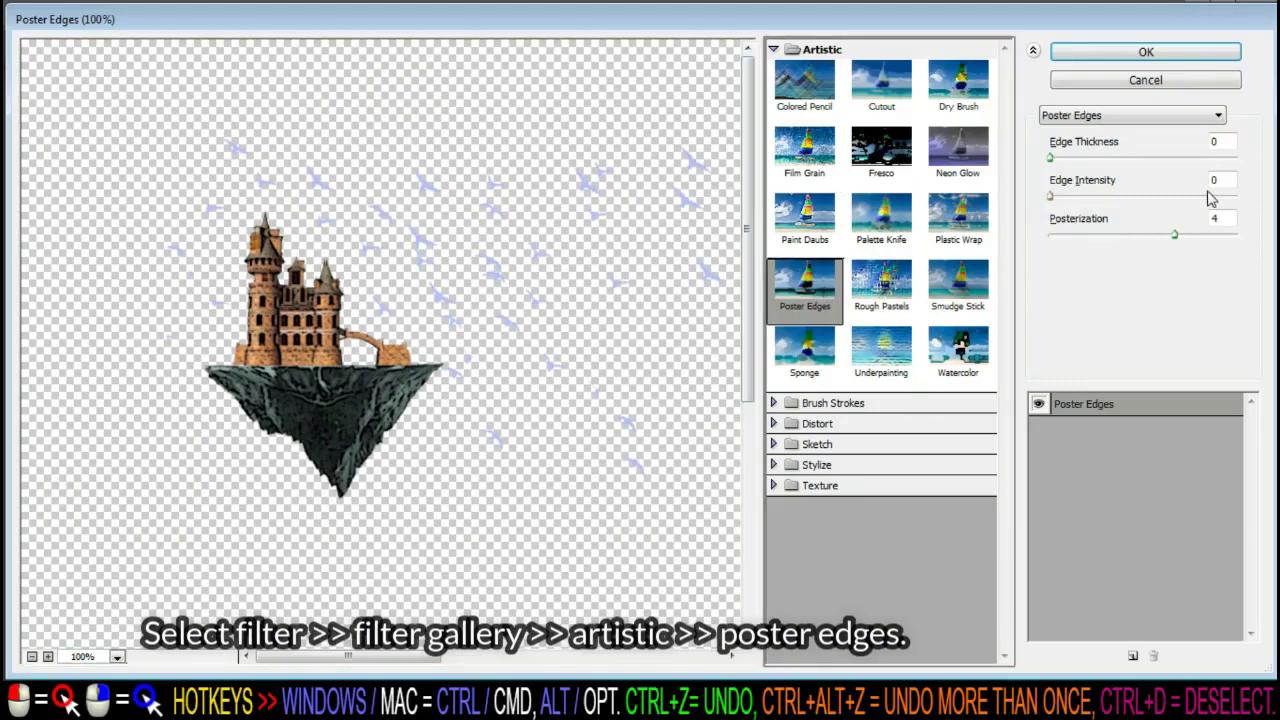
{"action": "left_click", "coordinate": [1174, 236]}
{"action": "left_click", "coordinate": [1146, 52]}
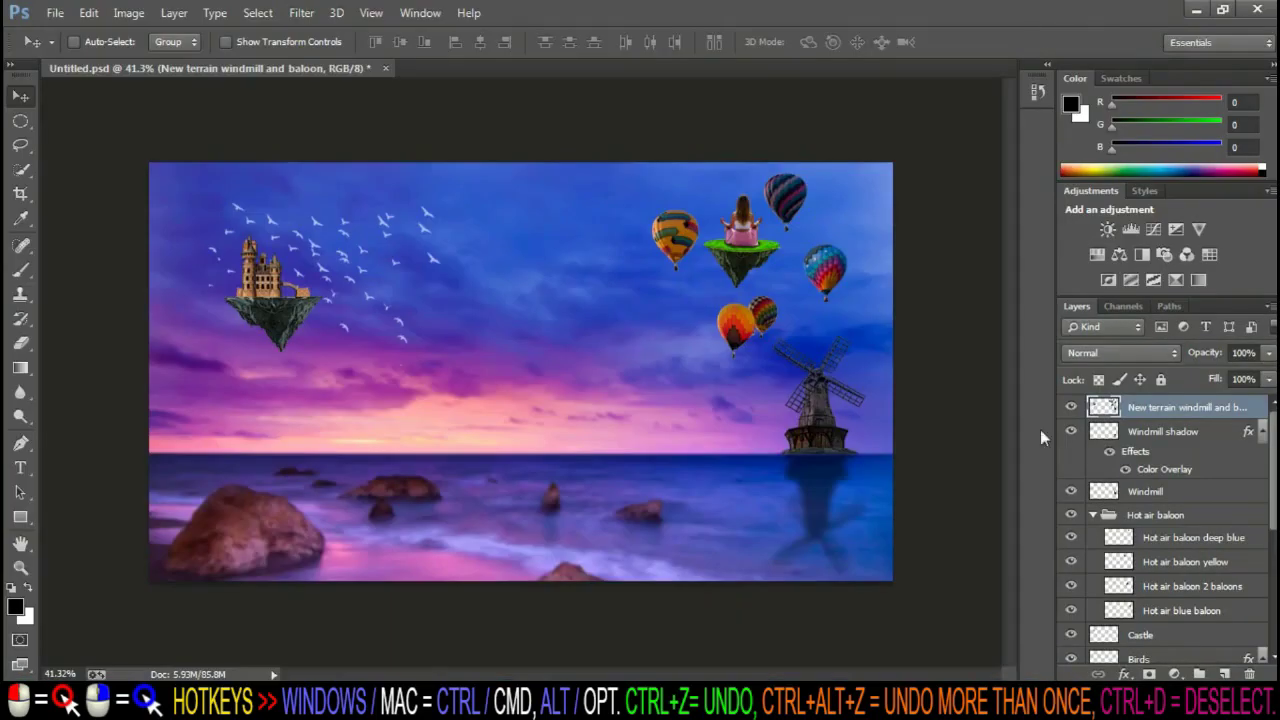
{"action": "scroll", "coordinate": [325, 278], "scroll_direction": "up", "scroll_amount": 3}
{"action": "scroll", "coordinate": [300, 263], "scroll_direction": "down", "scroll_amount": 2}
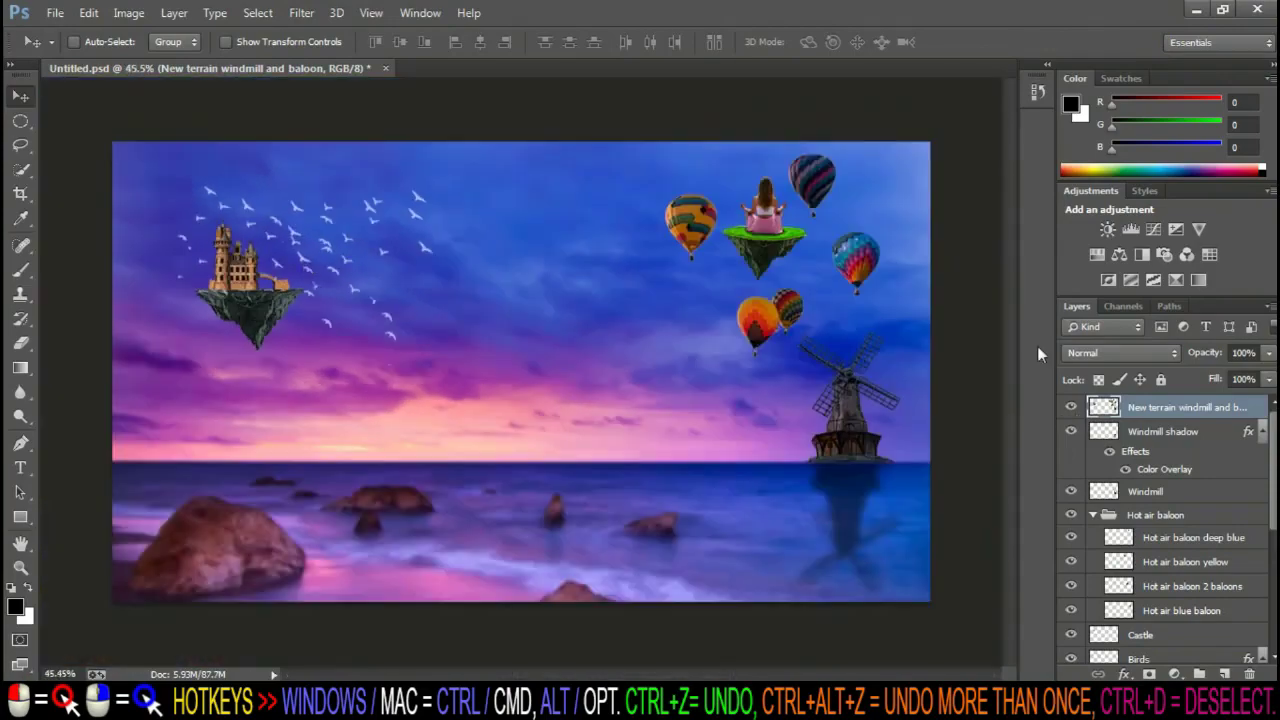
Apply Oil Paint with Stylization 0.5 and Cleanliness 5
{"action": "left_click", "coordinate": [301, 12]}
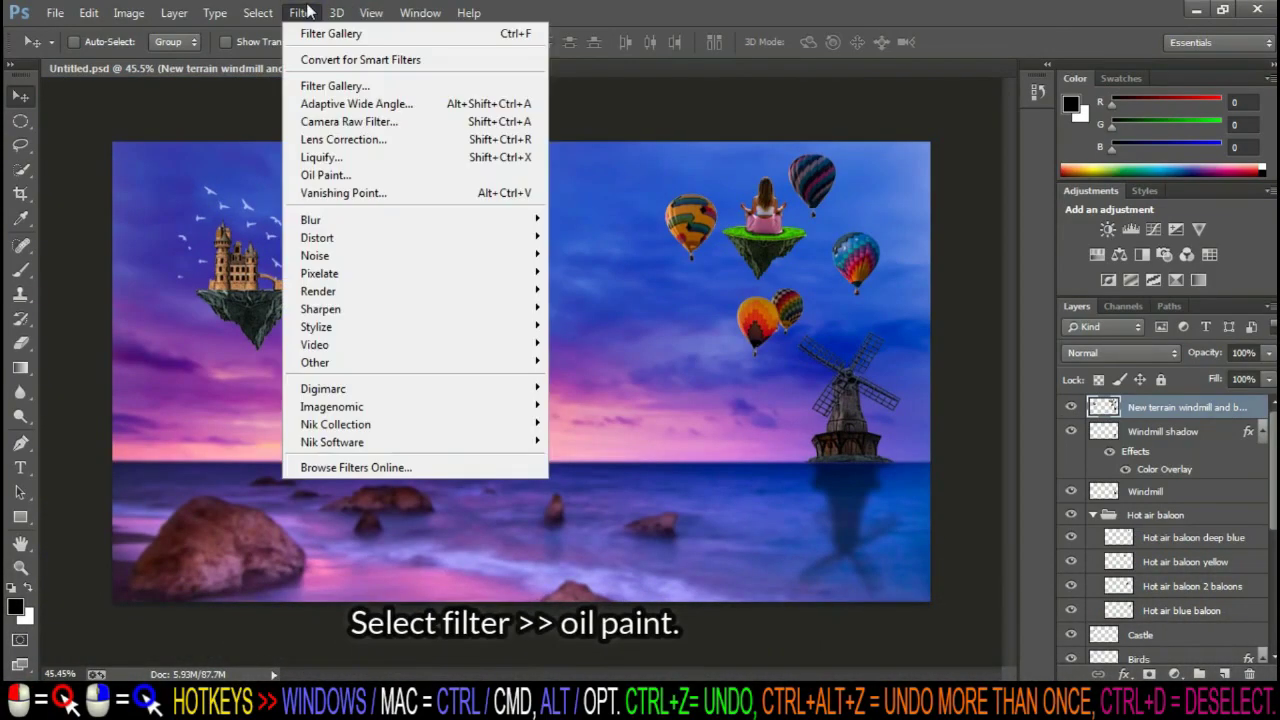
{"action": "left_click", "coordinate": [330, 172]}
{"action": "mouse_move", "coordinate": [1103, 196]}
{"action": "left_mouse_down"}
{"action": "mouse_move", "coordinate": [1067, 196]}
{"action": "mouse_move", "coordinate": [1054, 157]}
{"action": "left_mouse_up"}
{"action": "left_click", "coordinate": [1225, 140]}
{"action": "key", "text": "Tab"}
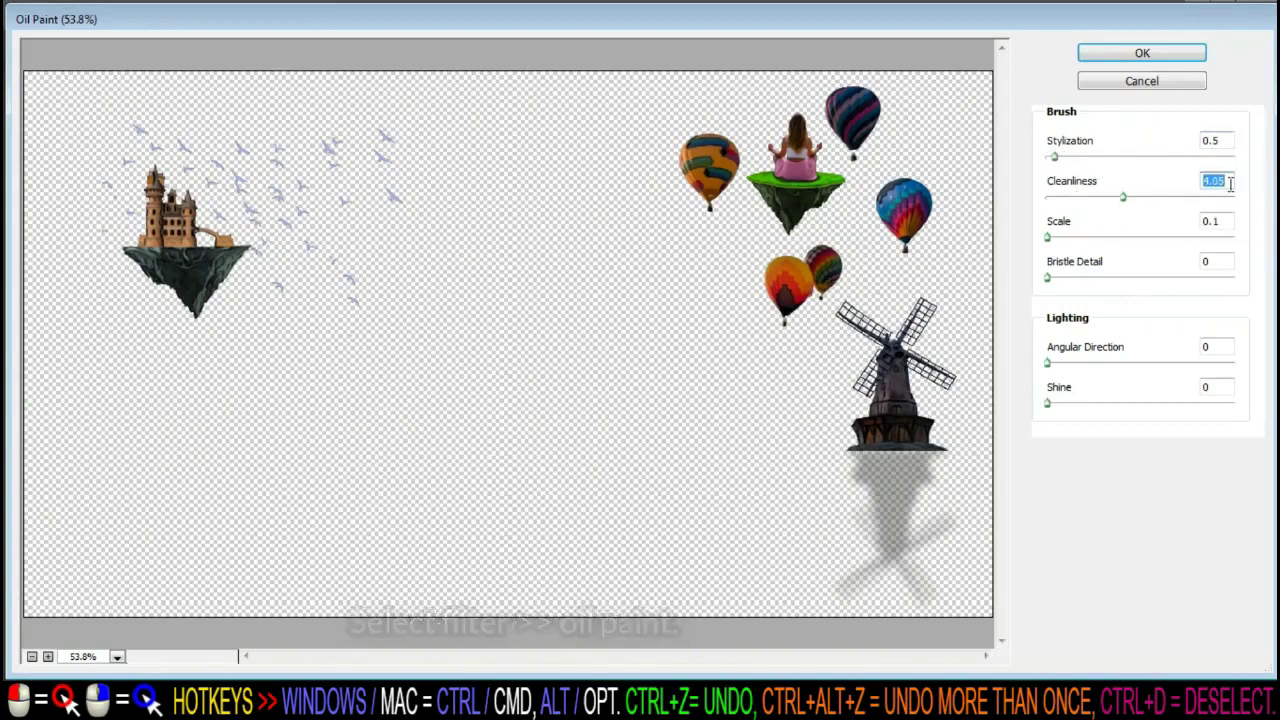
{"action": "type", "text": "5"}
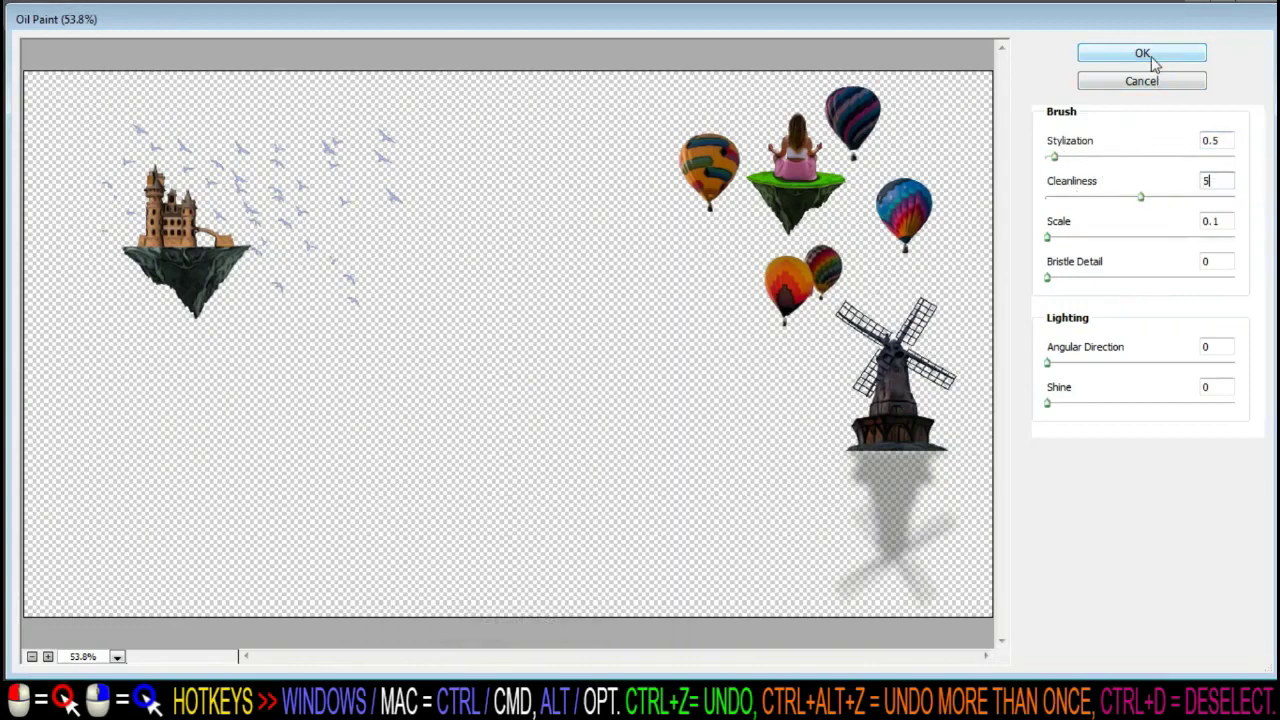
{"action": "left_click", "coordinate": [1145, 56]}
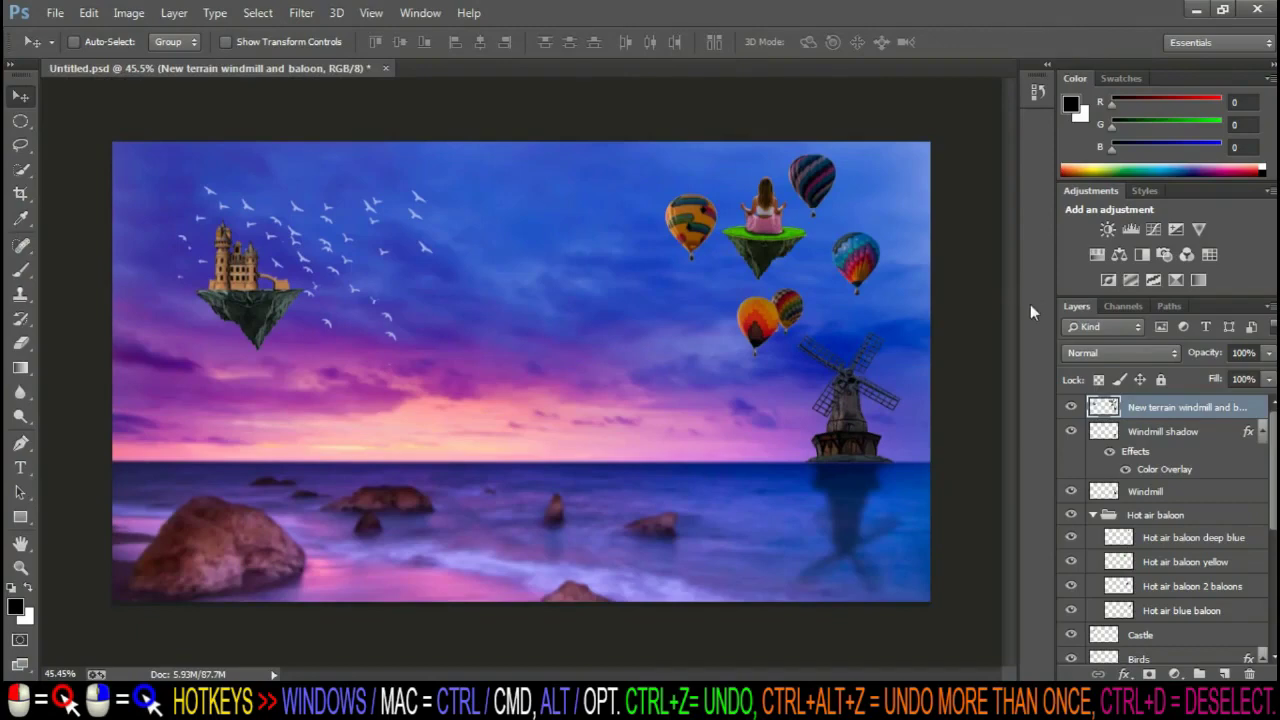
Show the Dove and Model 1 layers and convert Dove to a smart object
{"action": "scroll", "coordinate": [1160, 520], "scroll_direction": "down", "scroll_amount": 5}
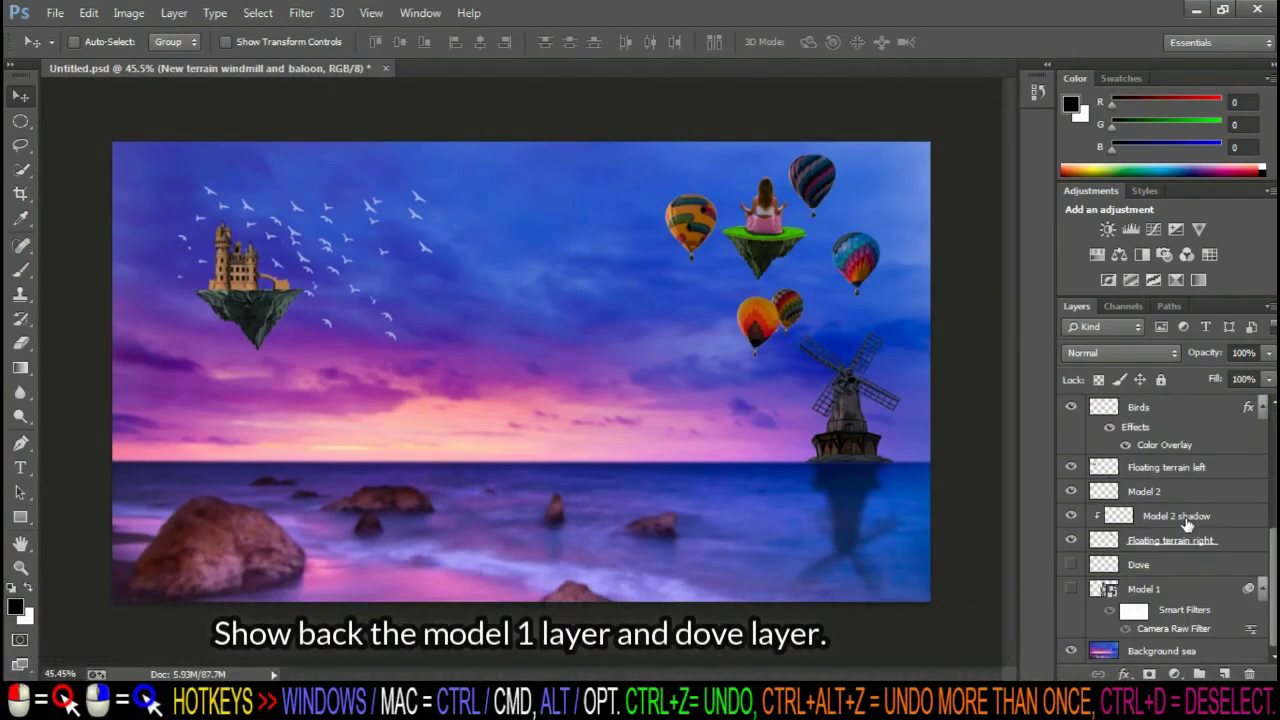
{"action": "left_click", "coordinate": [1072, 565]}
{"action": "left_click", "coordinate": [1071, 589]}
{"action": "left_click", "coordinate": [1143, 589]}
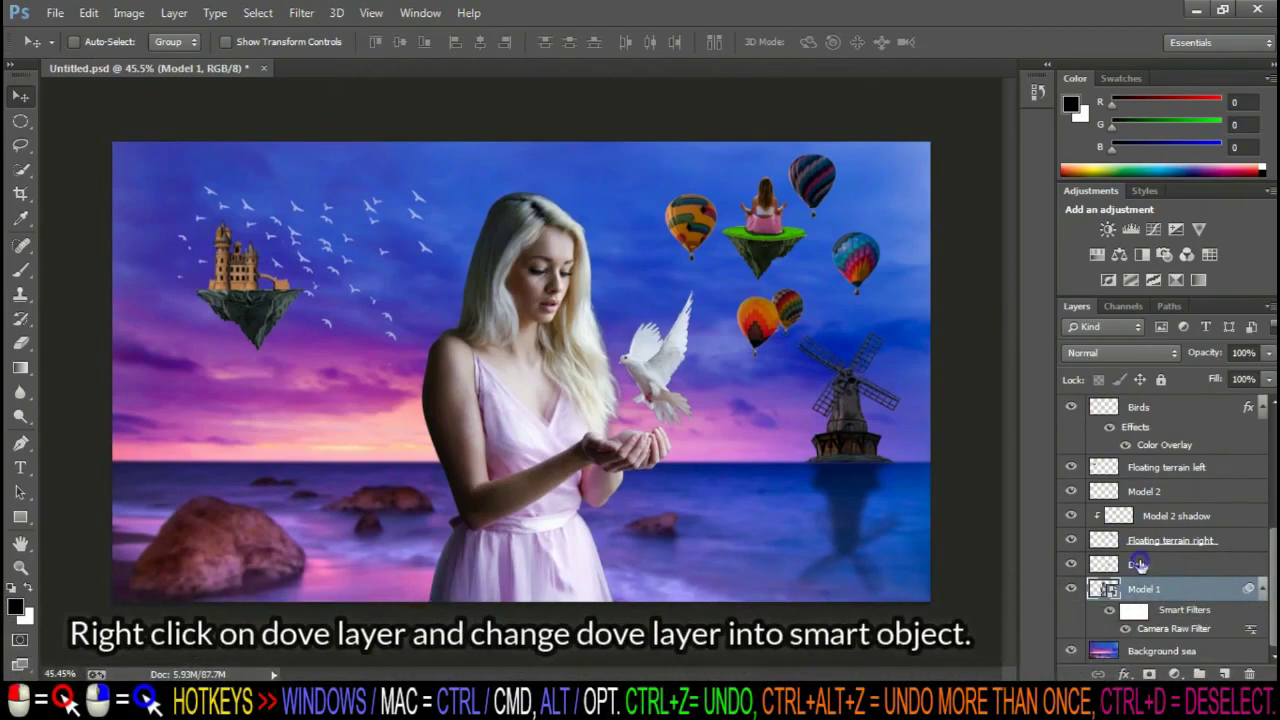
{"action": "left_click", "coordinate": [1138, 565]}
{"action": "right_click", "coordinate": [1148, 566]}
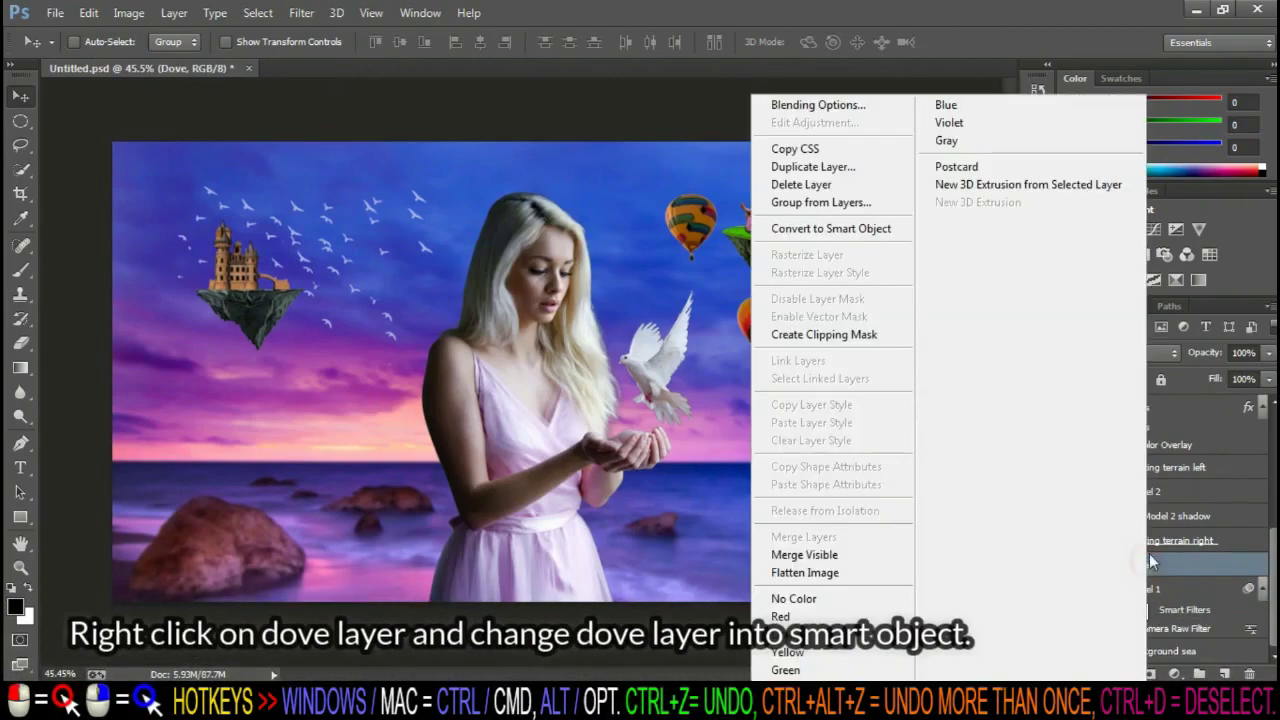
{"action": "left_click", "coordinate": [887, 230]}
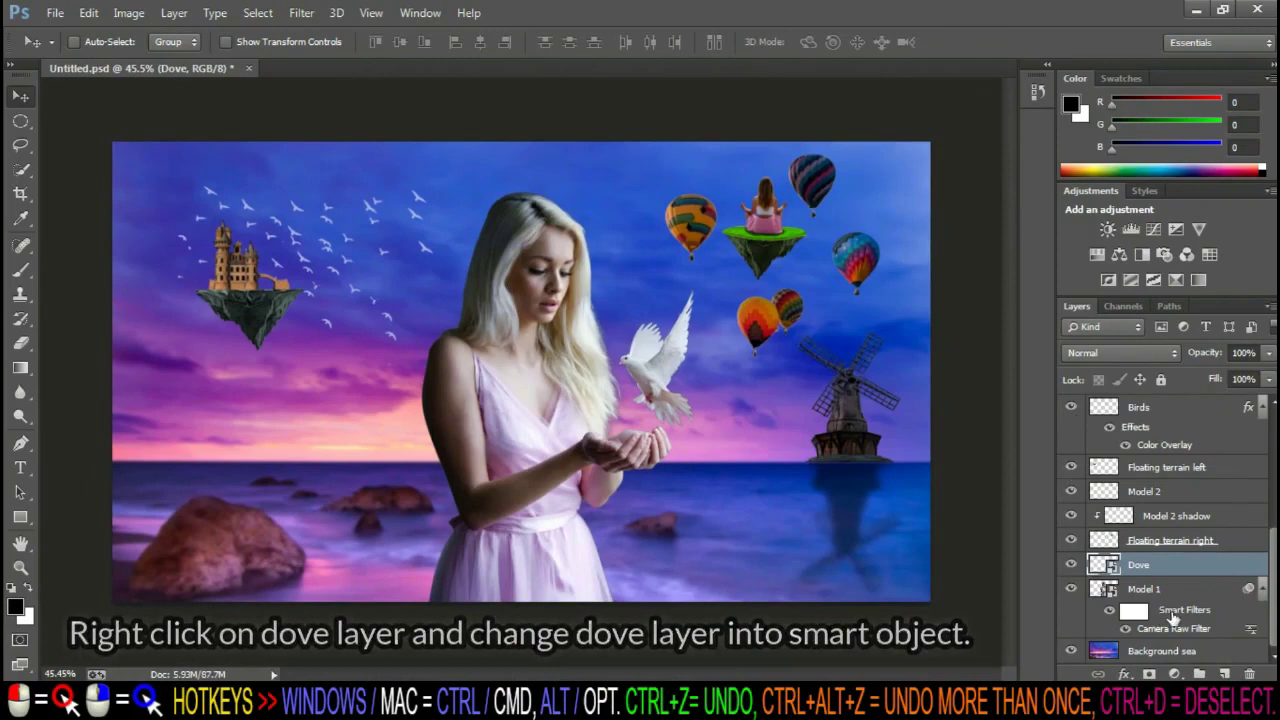
Duplicate Model 1, hide the Model 1 copy, and reselect the original
{"action": "left_click", "coordinate": [1184, 592]}
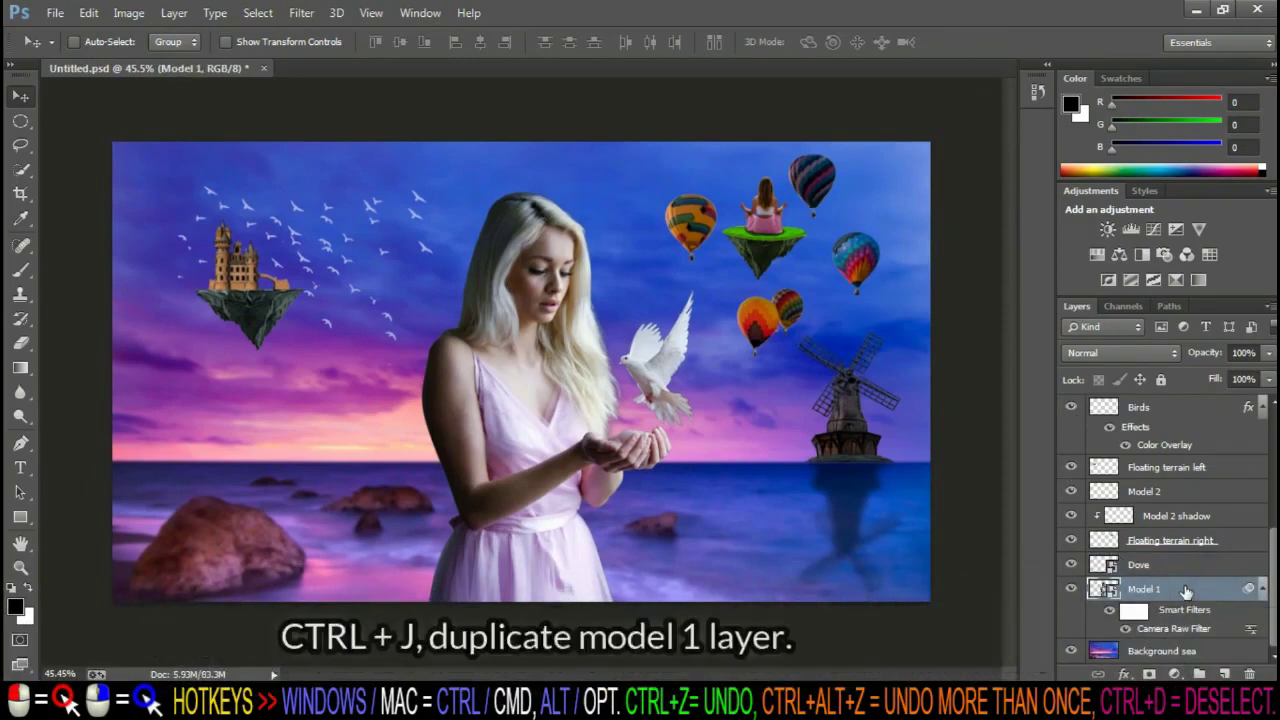
{"action": "key", "text": "ctrl+j"}
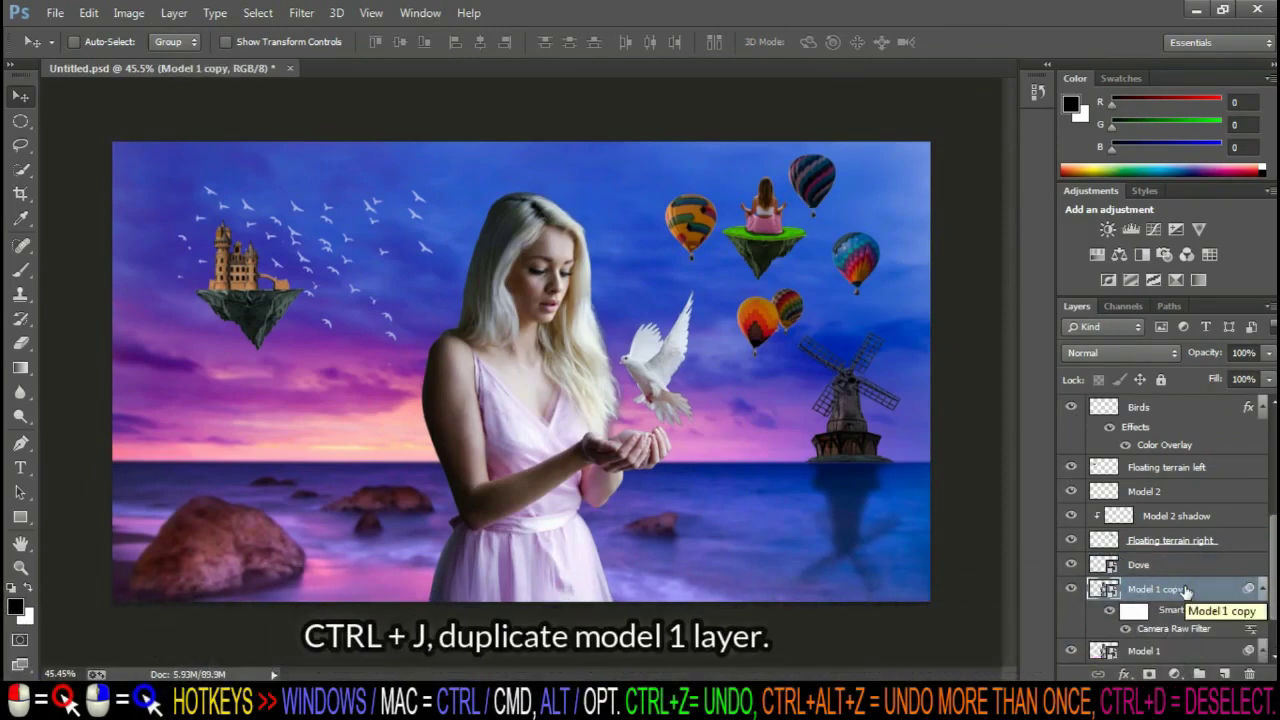
{"action": "left_click", "coordinate": [1072, 589]}
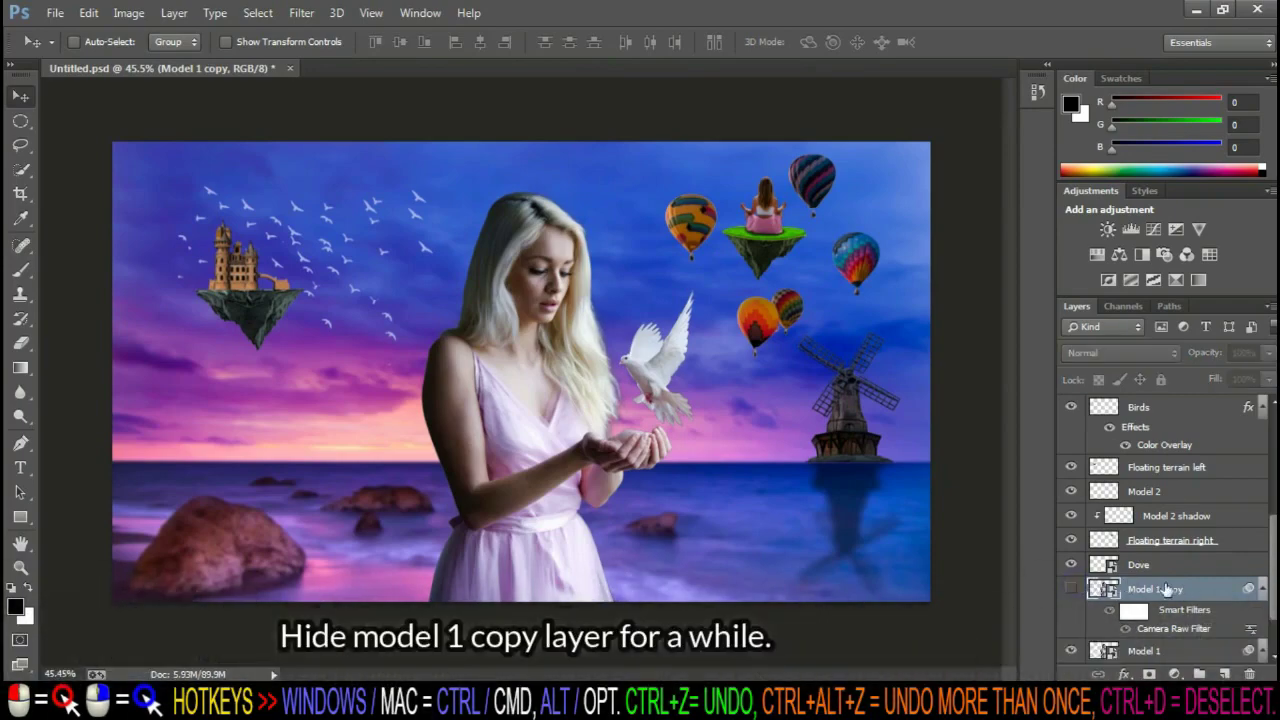
{"action": "scroll", "coordinate": [1150, 590], "scroll_direction": "down", "scroll_amount": 2}
{"action": "left_click", "coordinate": [1180, 602]}
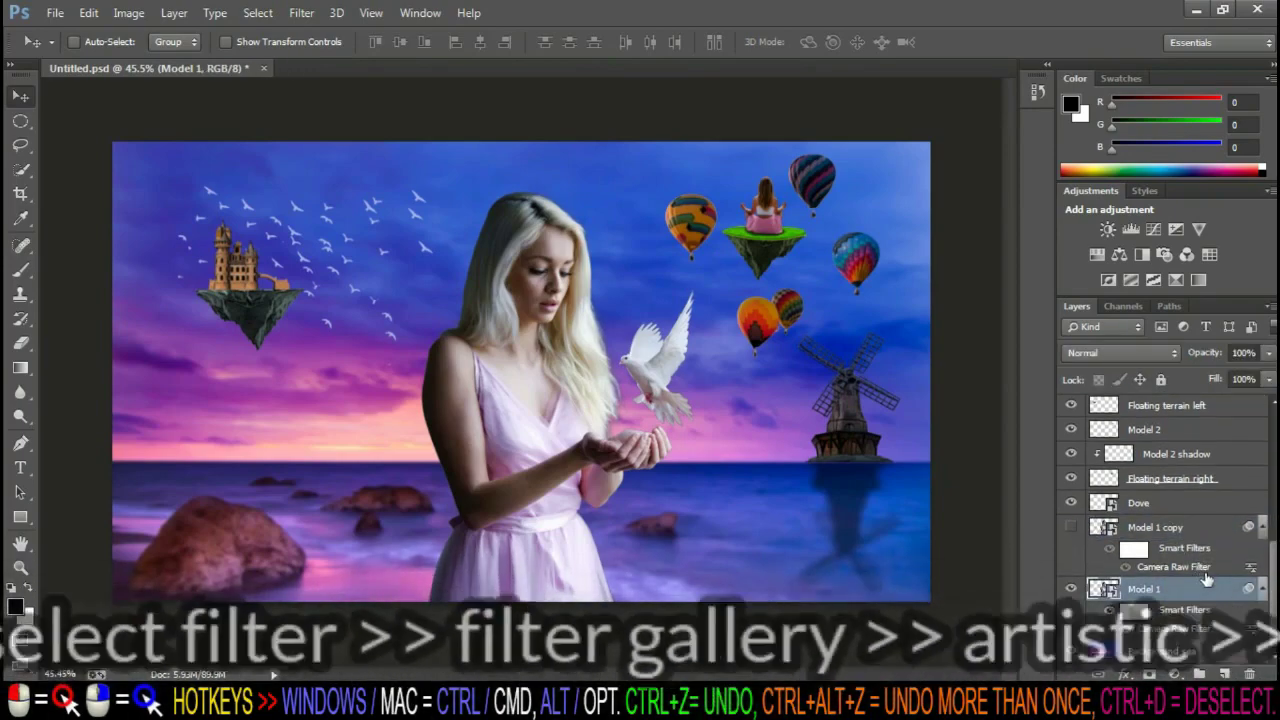
Apply Poster Edges and an Unsharp Mask with amount 90 to Model 1
{"action": "left_click", "coordinate": [301, 12]}
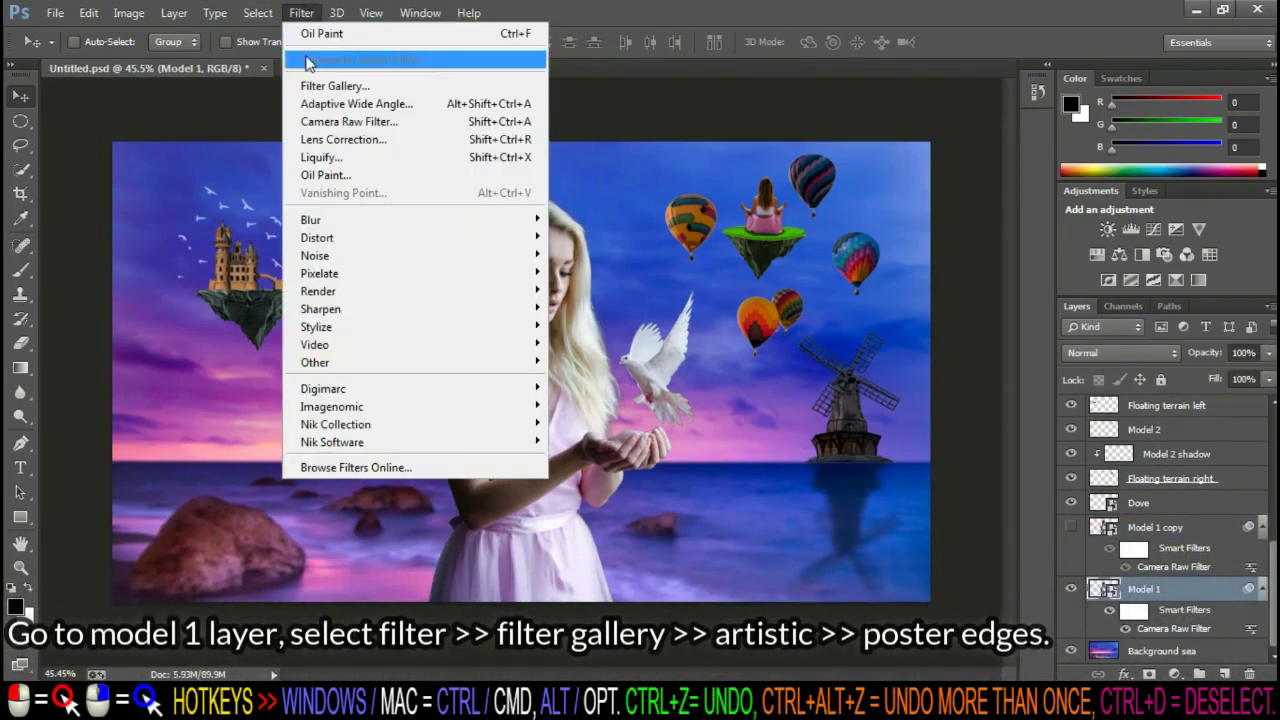
{"action": "left_click", "coordinate": [335, 86]}
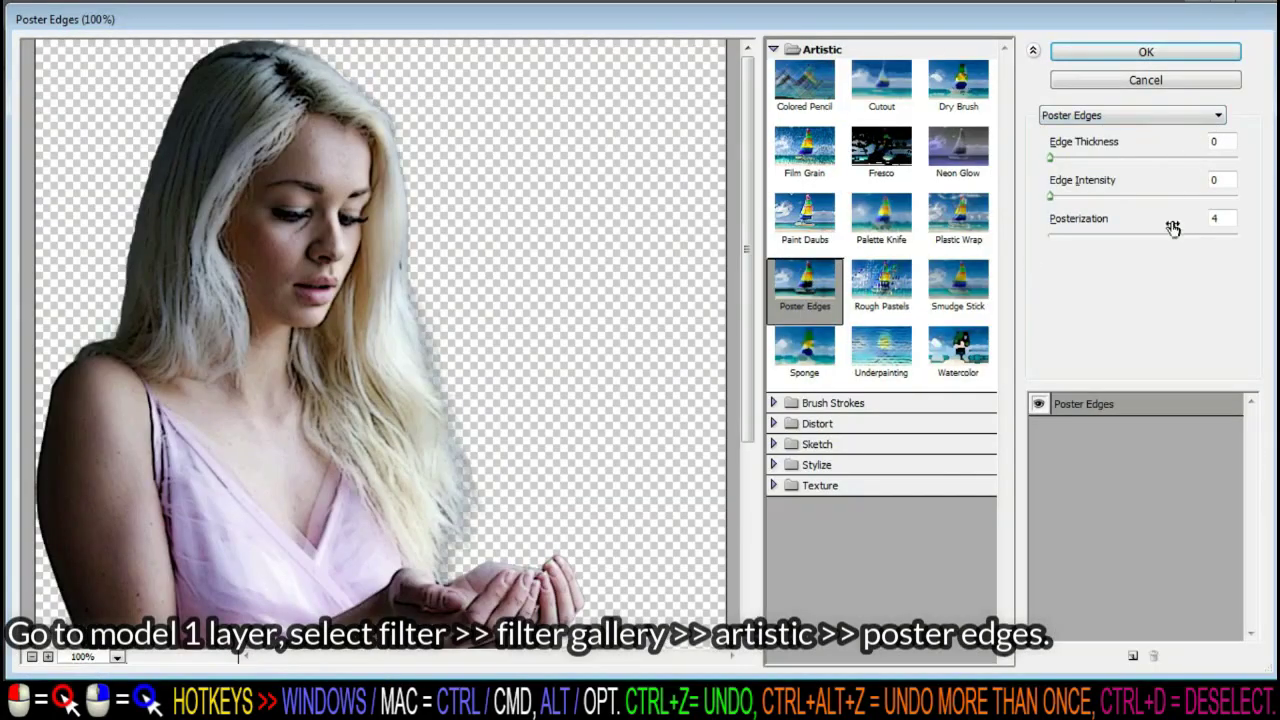
{"action": "left_click", "coordinate": [1146, 52]}
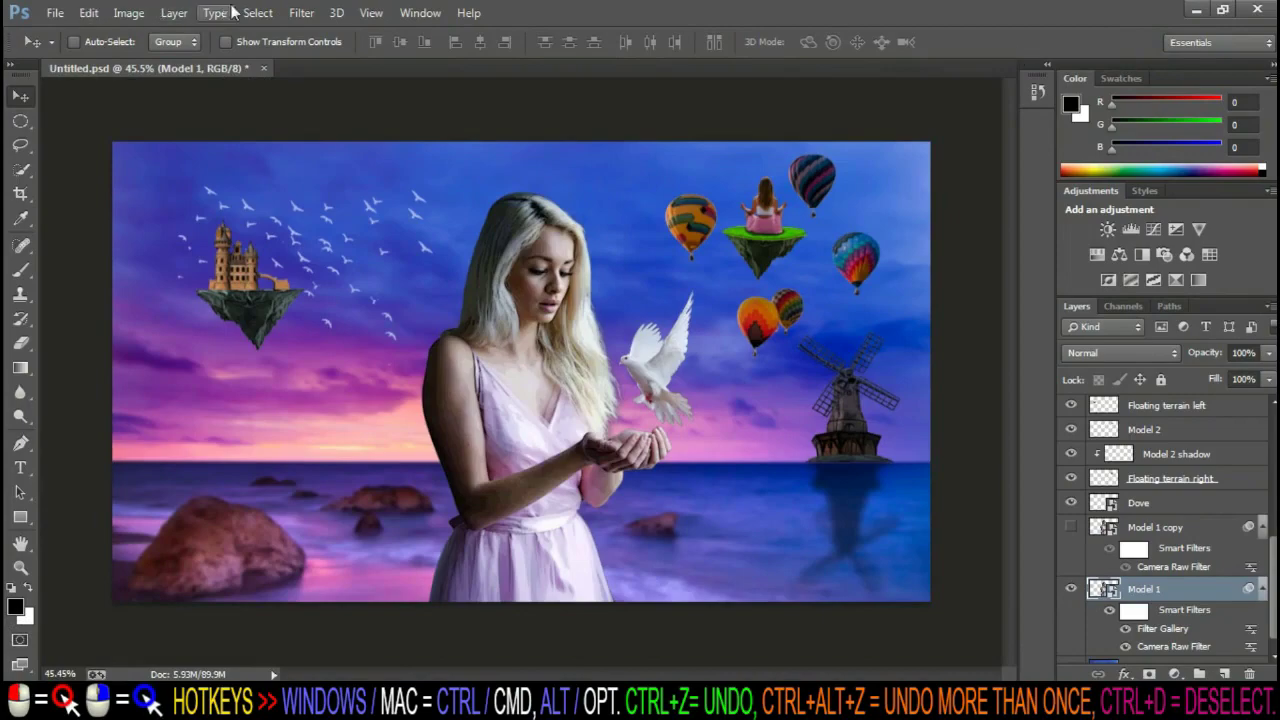
{"action": "left_click", "coordinate": [255, 12]}
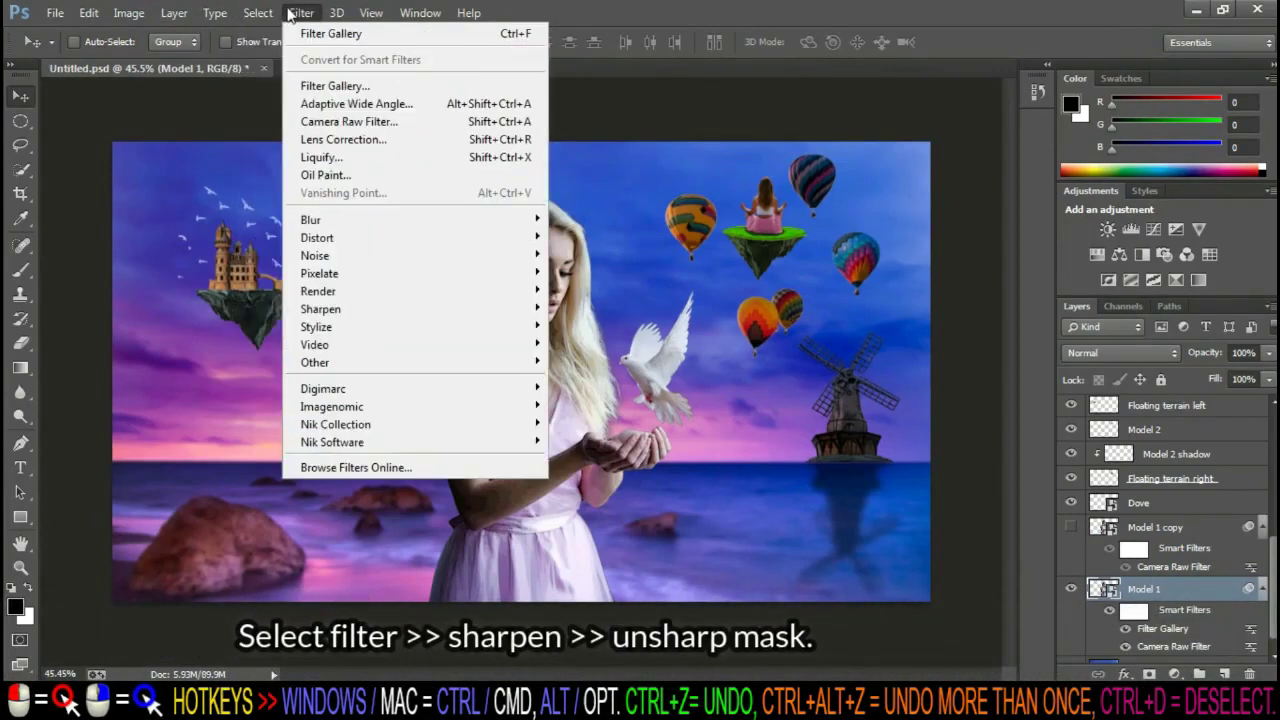
{"action": "left_click", "coordinate": [600, 393]}
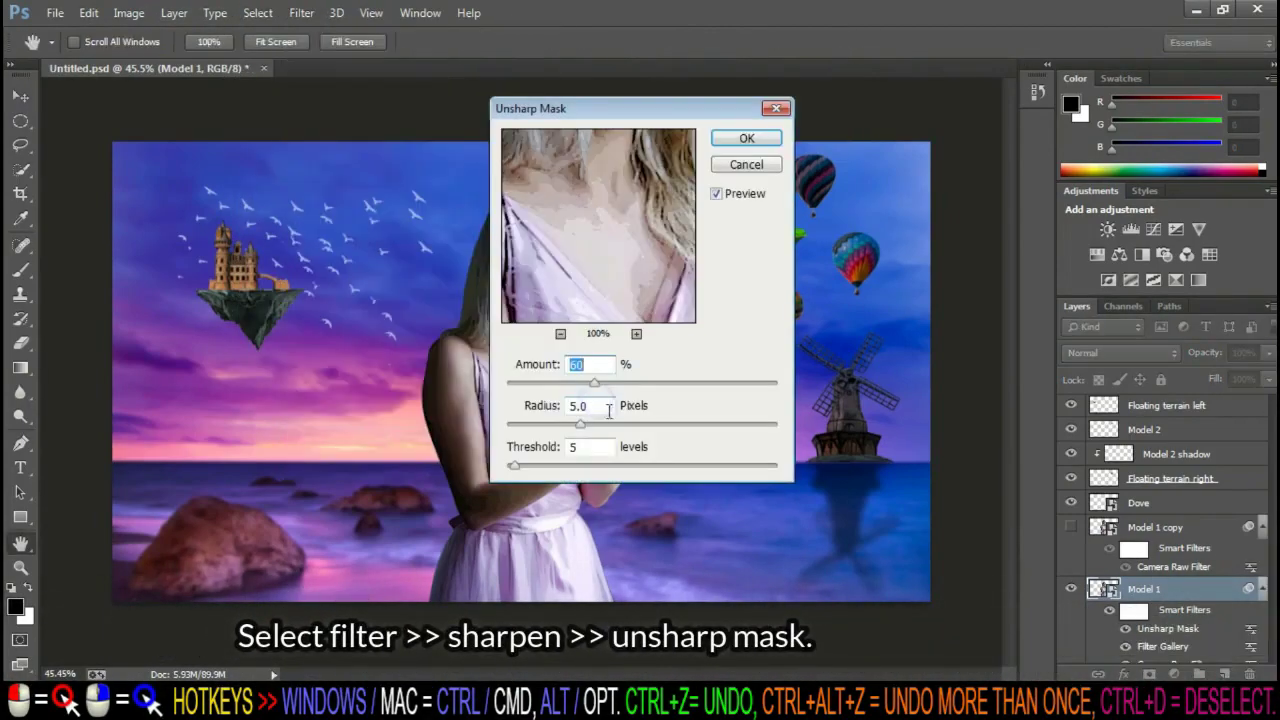
{"action": "type", "text": "90"}
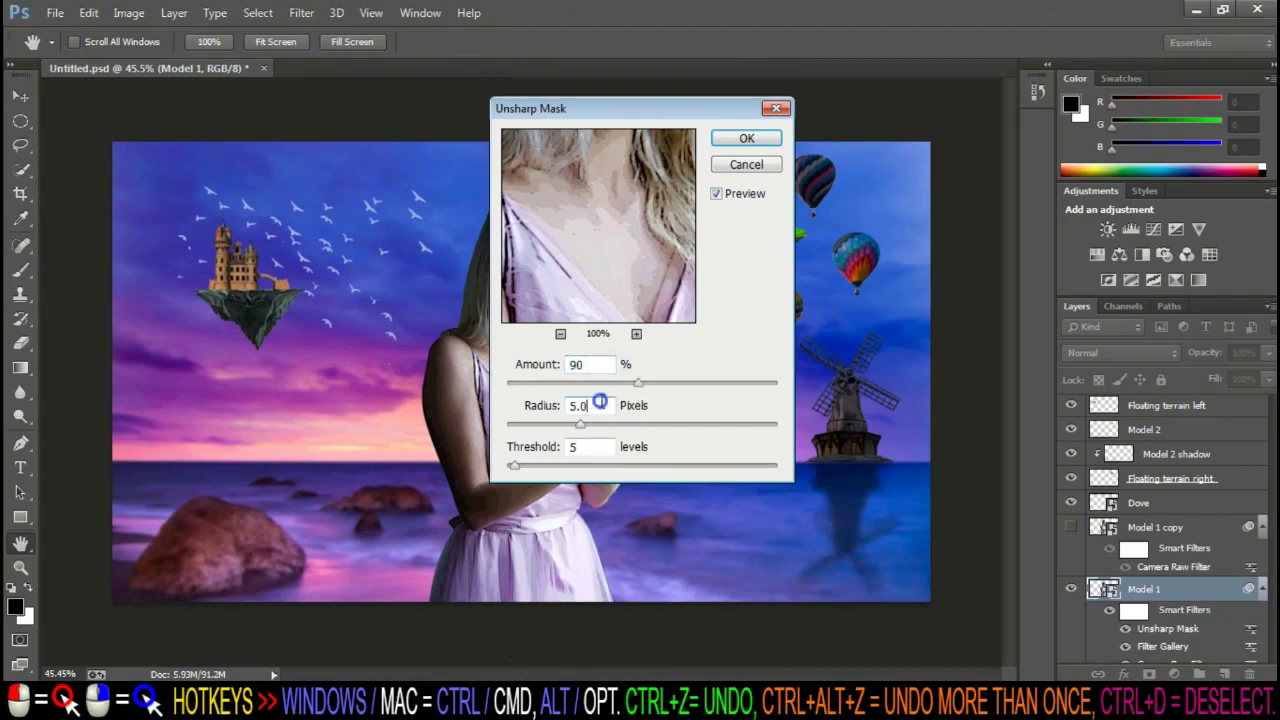
{"action": "key", "text": "Tab"}
{"action": "type", "text": "10"}
{"action": "left_click", "coordinate": [730, 141]}
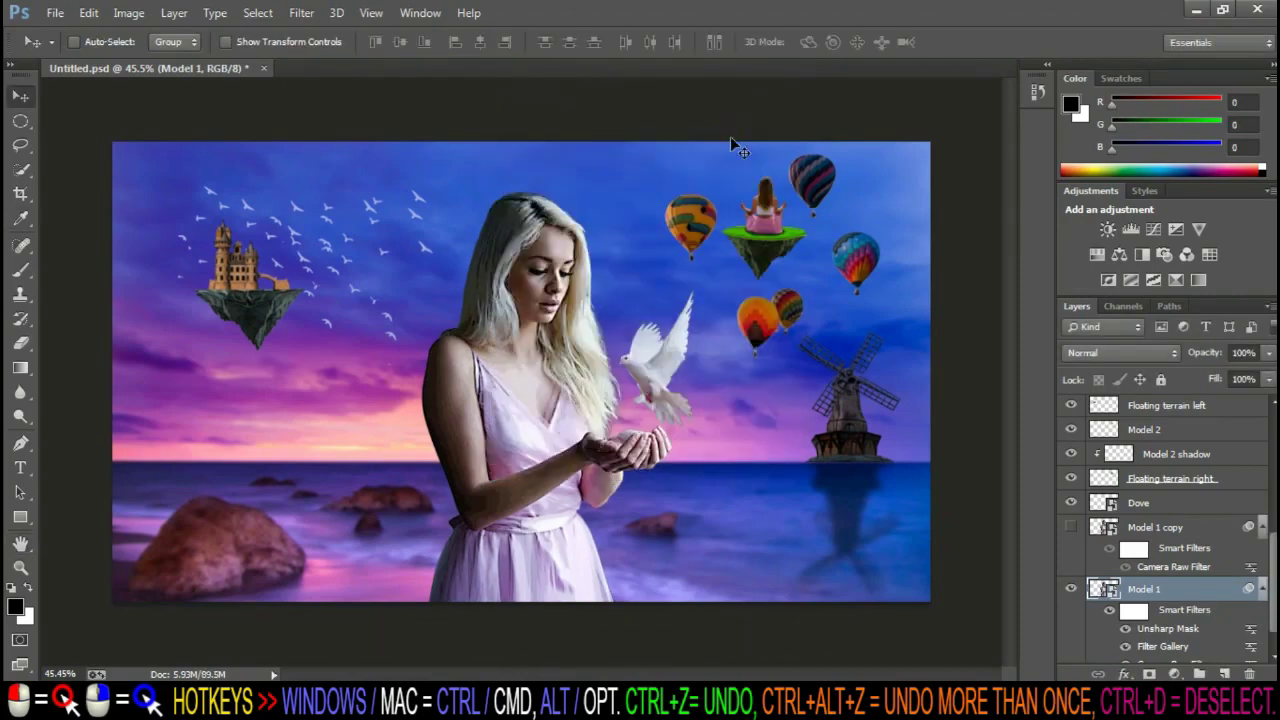
Apply Oil Paint to the woman with Stylization 3 and Cleanliness 4
{"action": "left_click", "coordinate": [301, 12]}
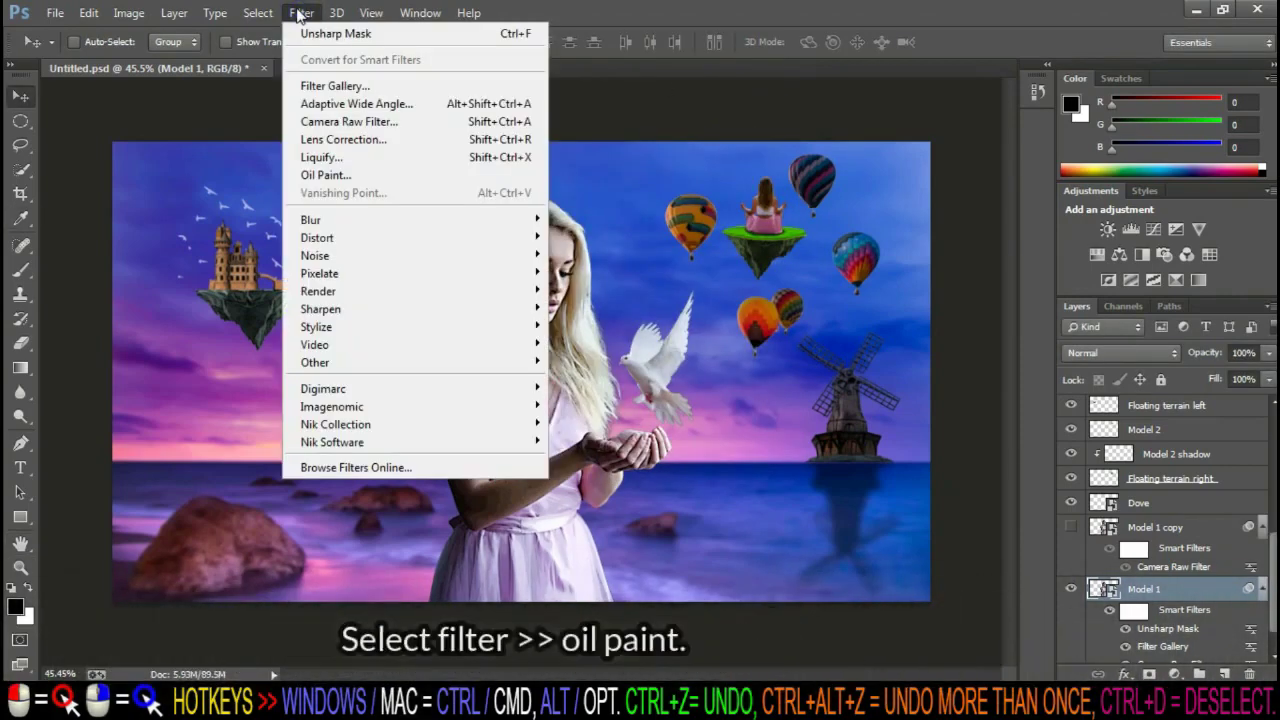
{"action": "left_click", "coordinate": [325, 175]}
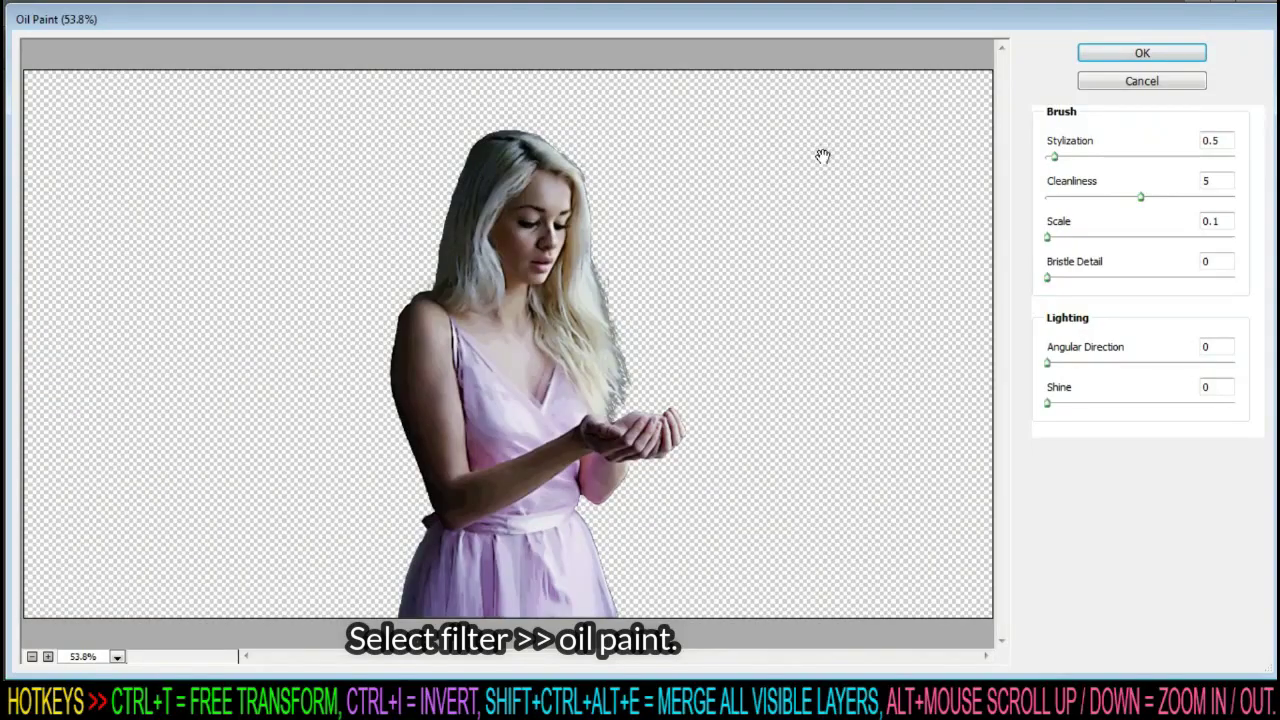
{"action": "left_click_drag", "start_coordinate": [1148, 191], "coordinate": [1122, 196]}
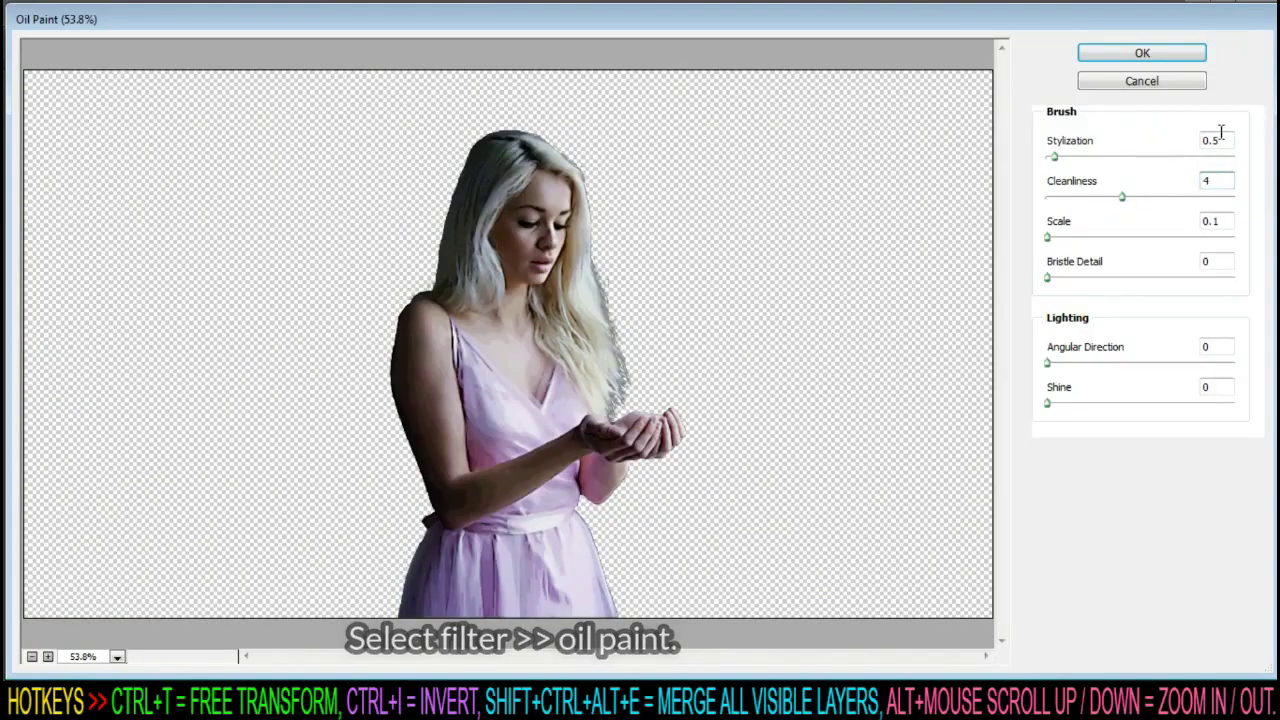
{"action": "left_click", "coordinate": [1215, 140]}
{"action": "type", "text": "3"}
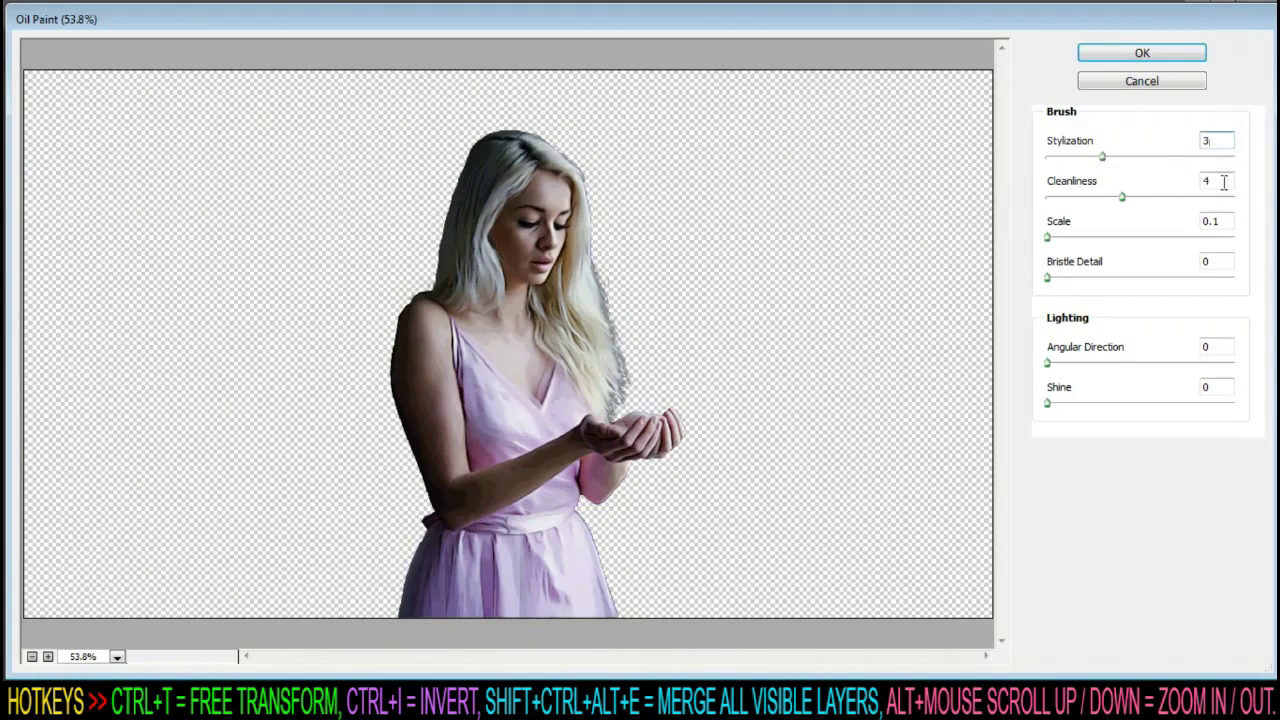
{"action": "left_click", "coordinate": [1174, 58]}
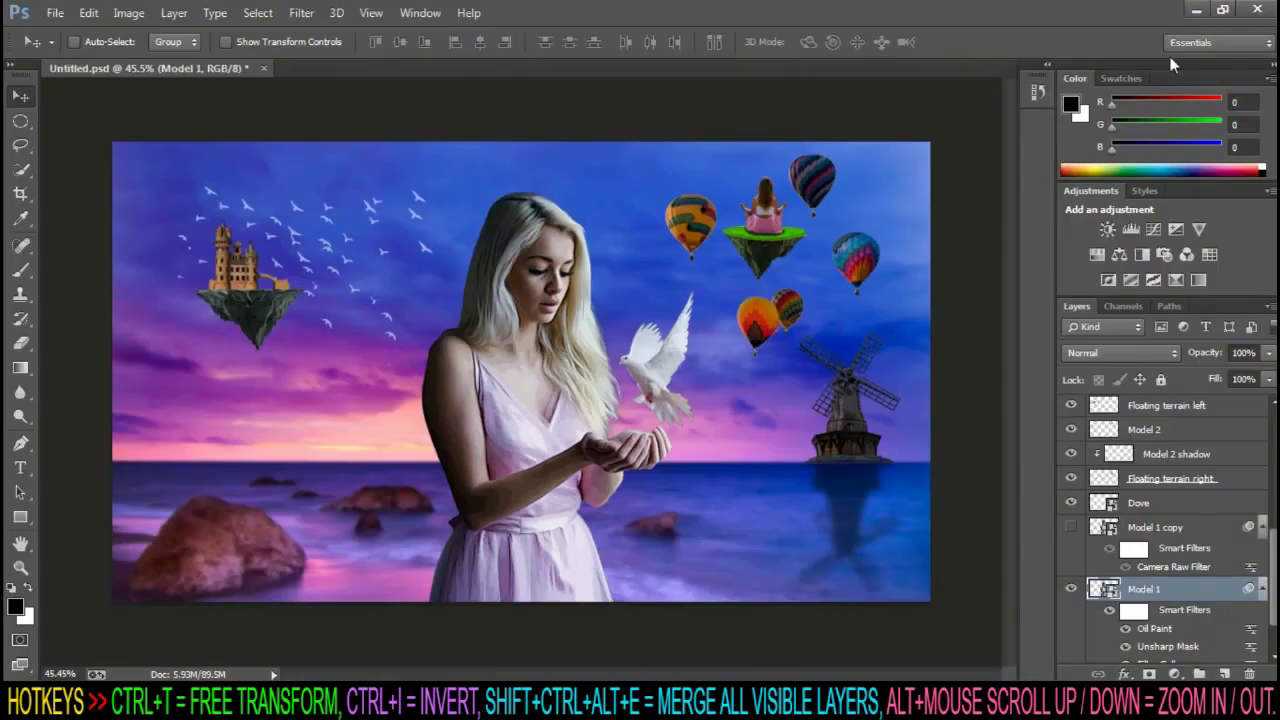
Add a second Unsharp Mask with amount 60 and threshold 5
{"action": "left_click", "coordinate": [258, 12]}
{"action": "mouse_move", "coordinate": [301, 12]}
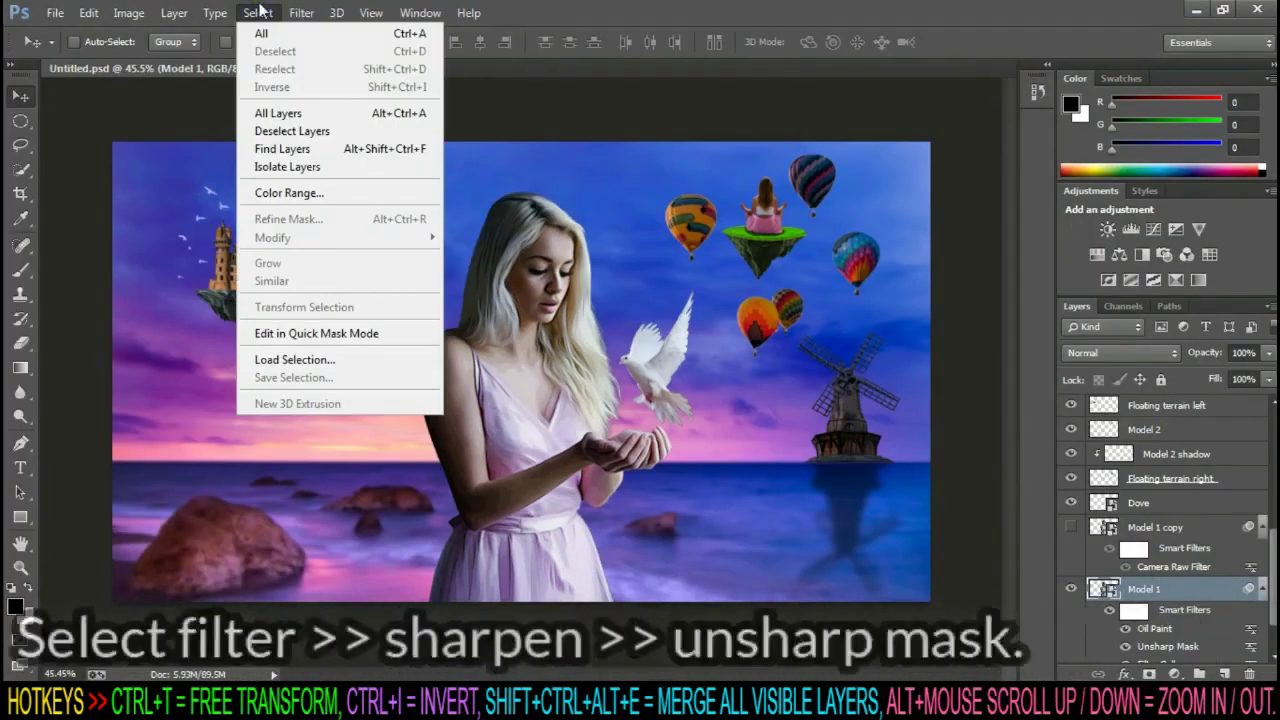
{"action": "mouse_move", "coordinate": [320, 309]}
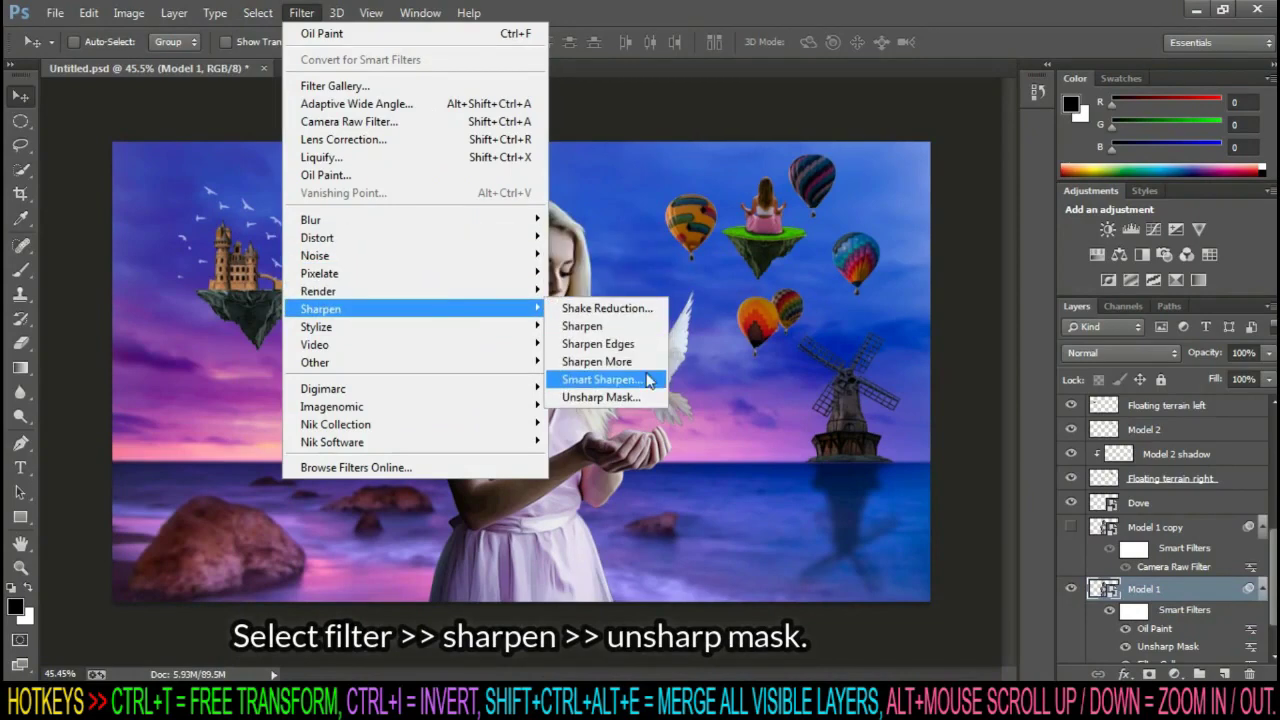
{"action": "left_click", "coordinate": [615, 397]}
{"action": "type", "text": "60"}
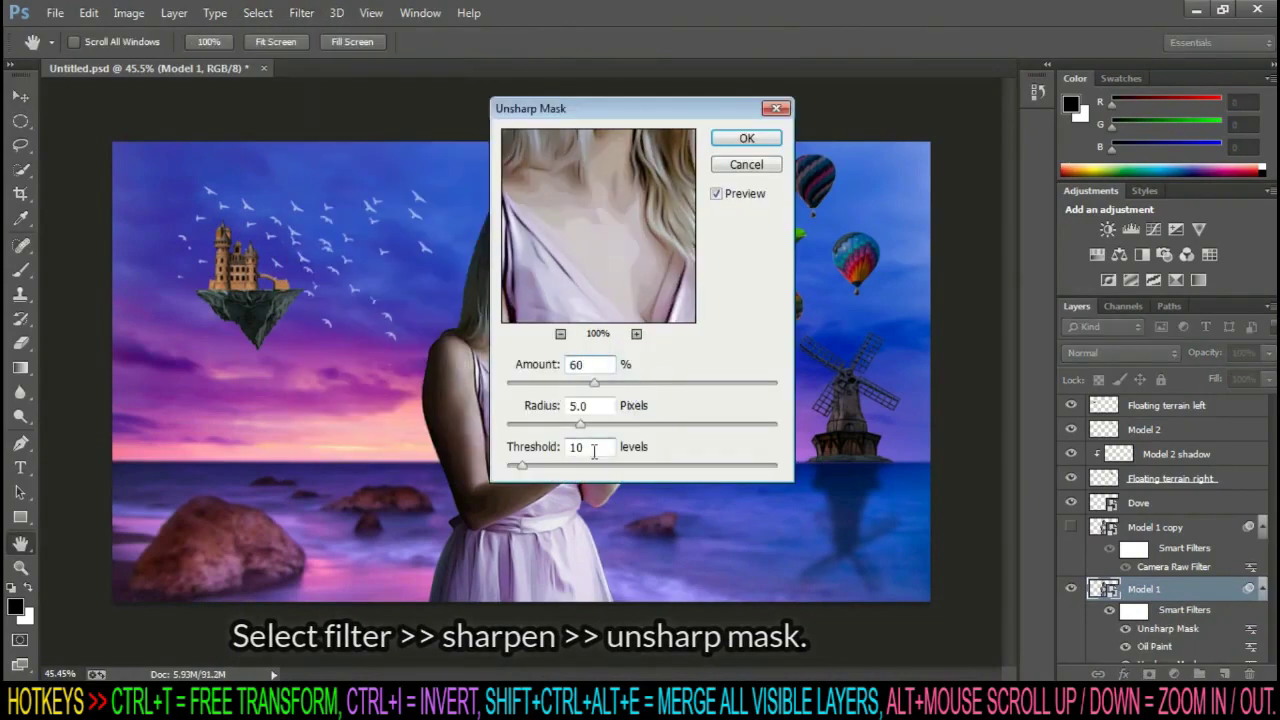
{"action": "double_click", "coordinate": [577, 447]}
{"action": "type", "text": "5"}
{"action": "left_click", "coordinate": [739, 142]}
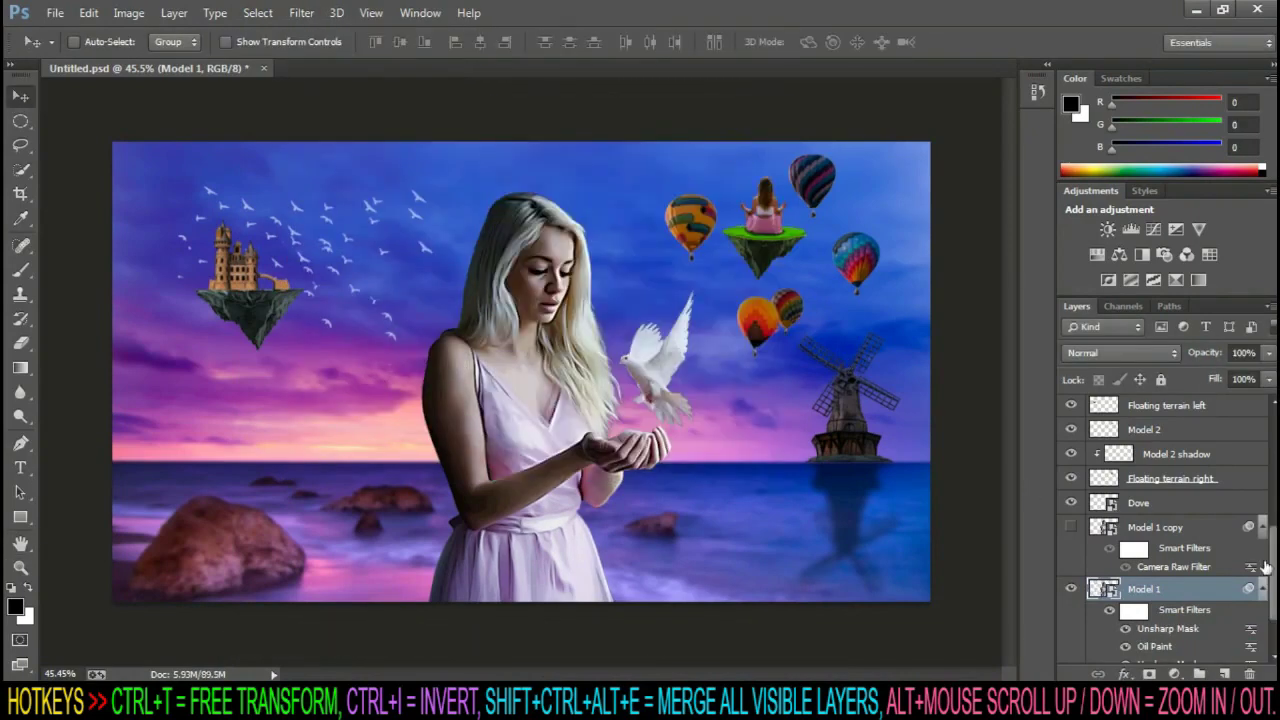
{"action": "scroll", "coordinate": [1180, 588], "scroll_direction": "down", "scroll_amount": 2}
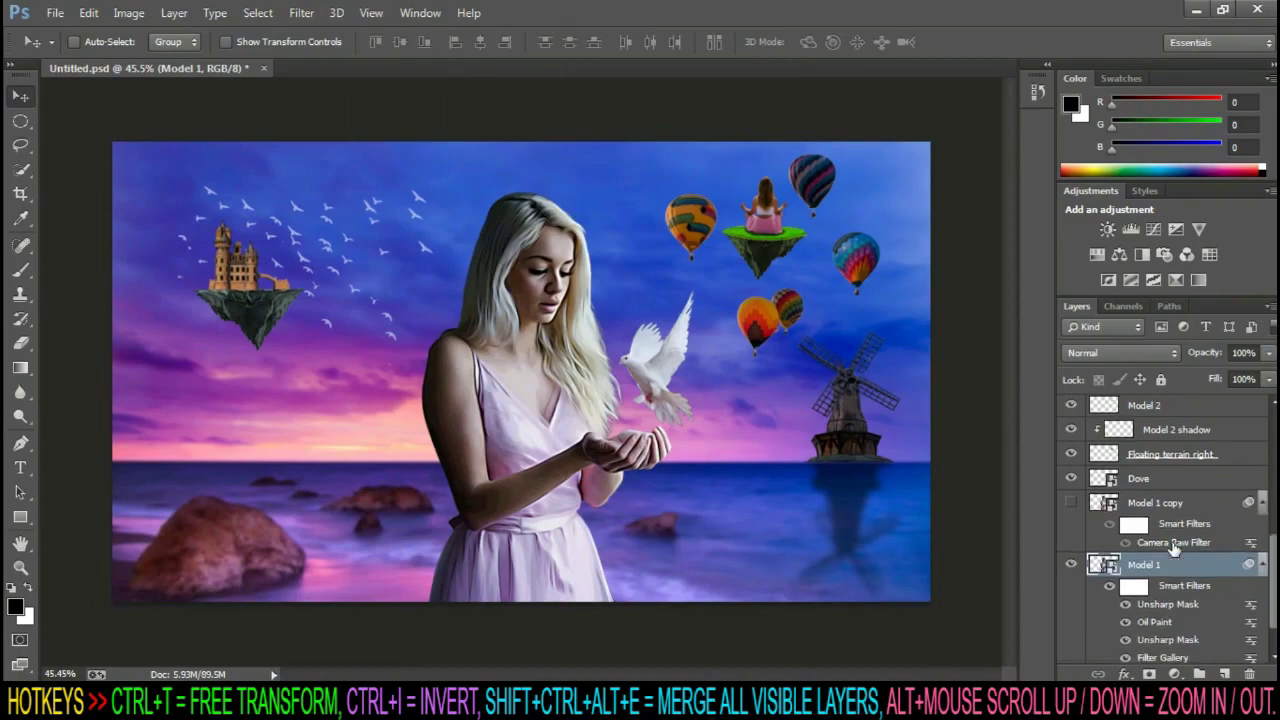
{"action": "scroll", "coordinate": [1167, 572], "scroll_direction": "up", "scroll_amount": 1}
Show Model 1 copy and apply Poster Edges with Edge Intensity 36
{"action": "left_click", "coordinate": [1071, 502]}
{"action": "left_click", "coordinate": [1195, 503]}
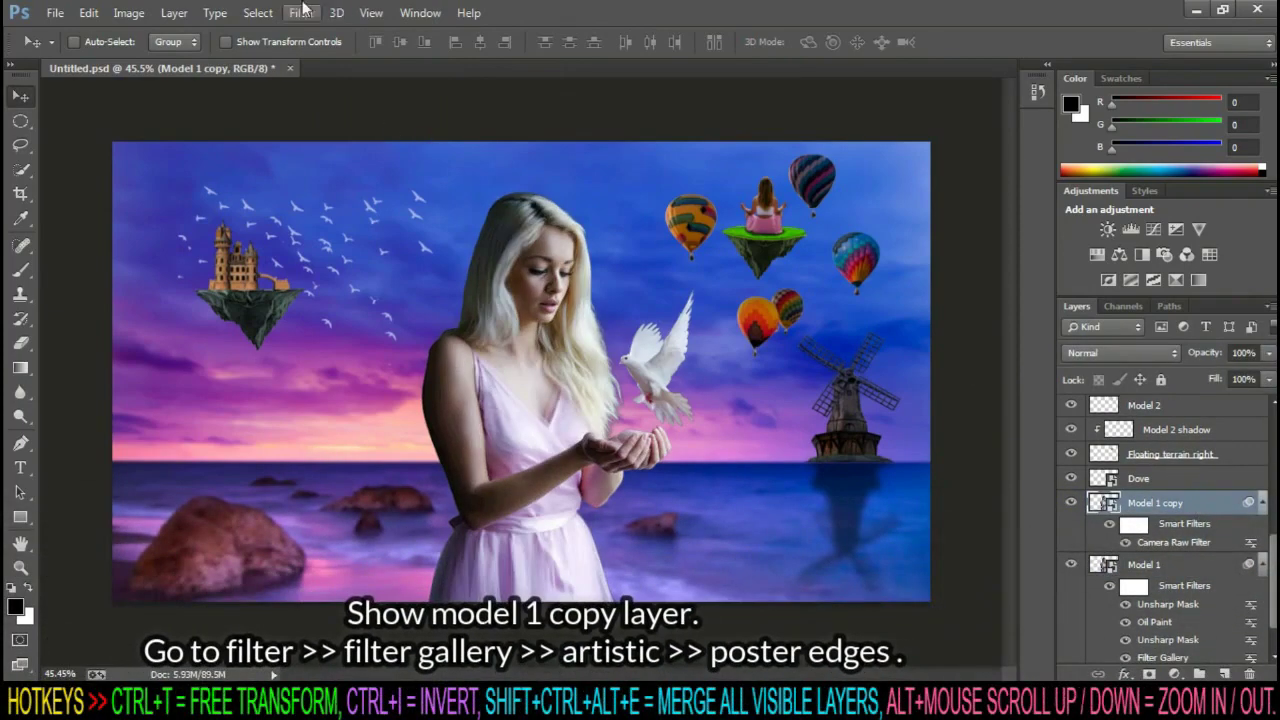
{"action": "left_click", "coordinate": [258, 12]}
{"action": "mouse_move", "coordinate": [301, 12]}
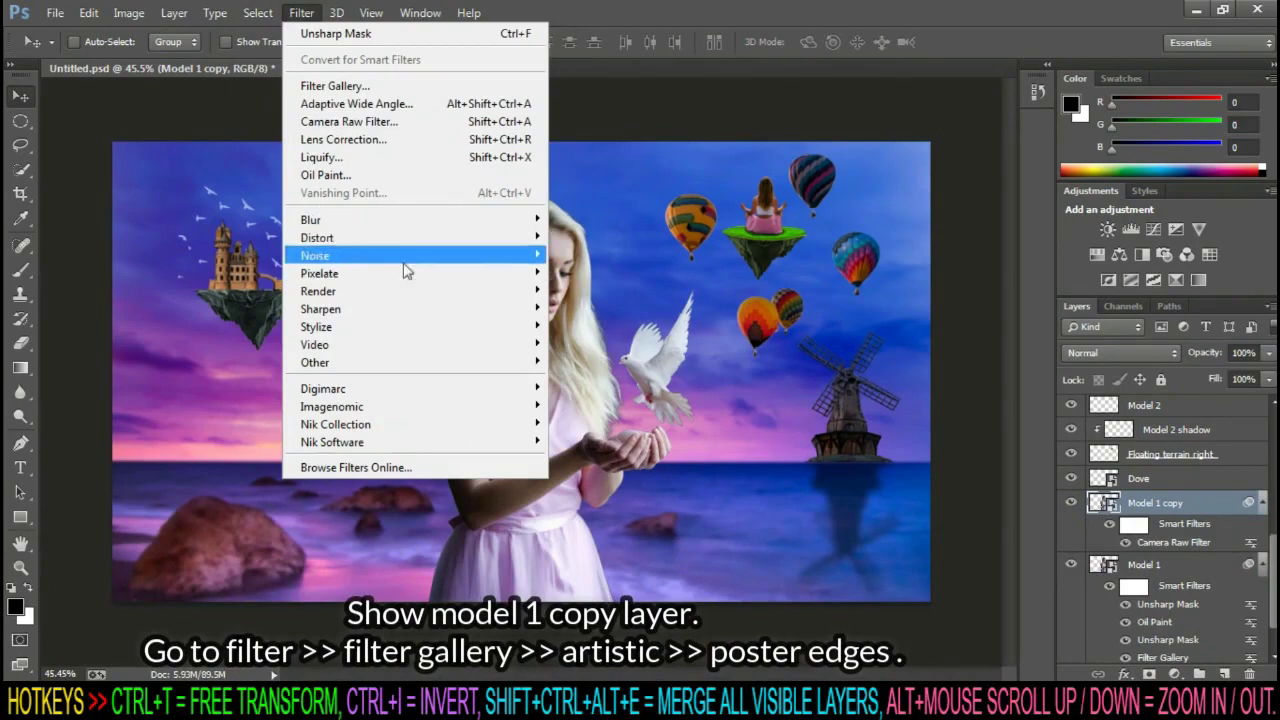
{"action": "left_click", "coordinate": [440, 85]}
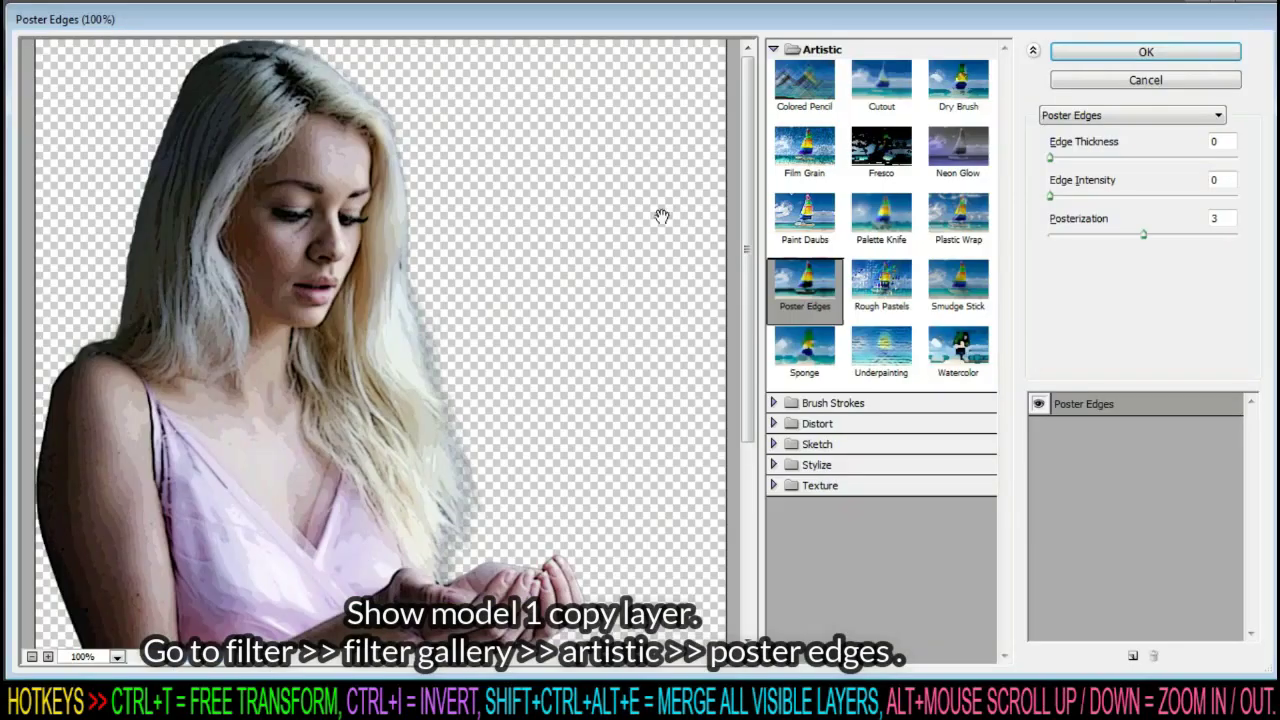
{"action": "double_click", "coordinate": [1226, 177]}
{"action": "type", "text": "3"}
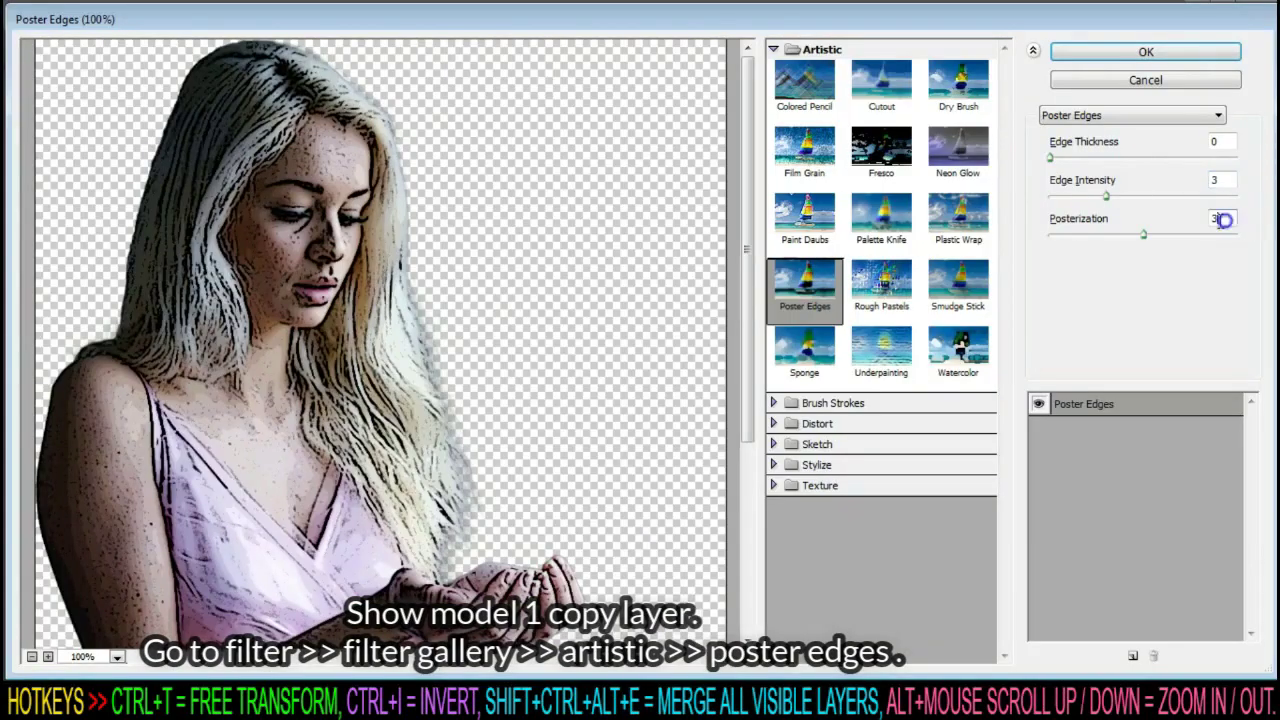
{"action": "type", "text": "6"}
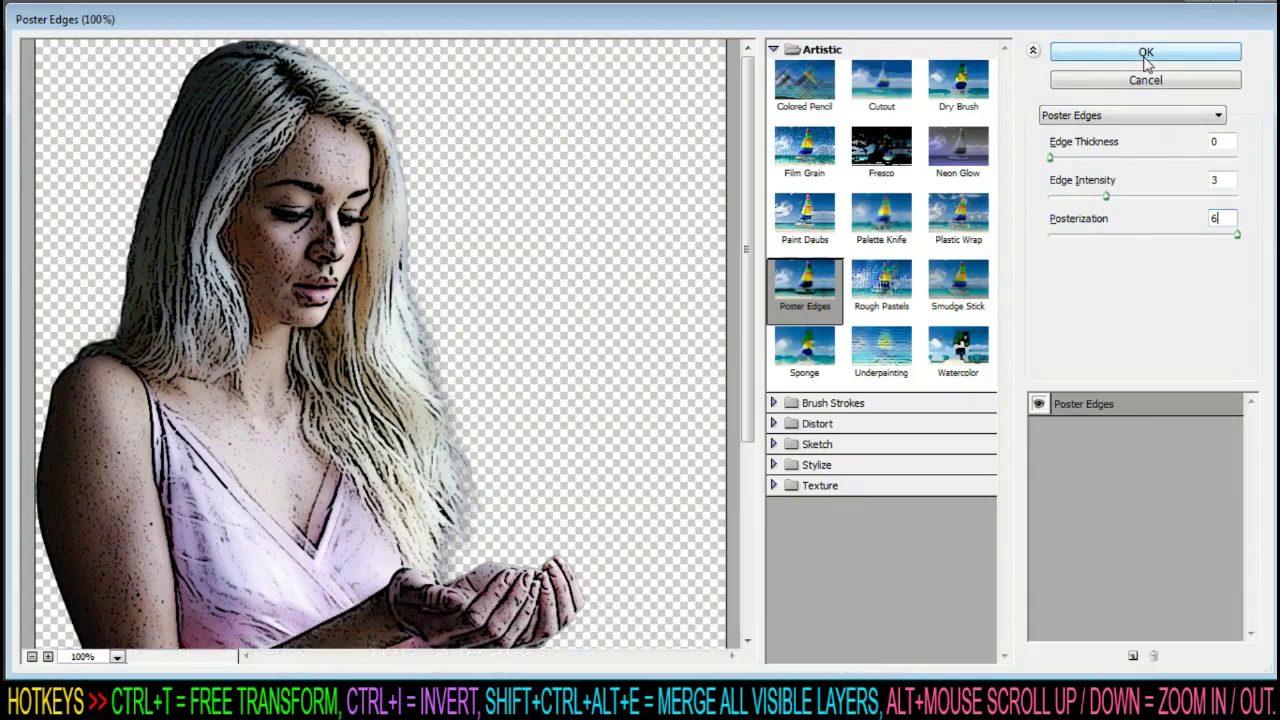
{"action": "left_click", "coordinate": [1146, 53]}
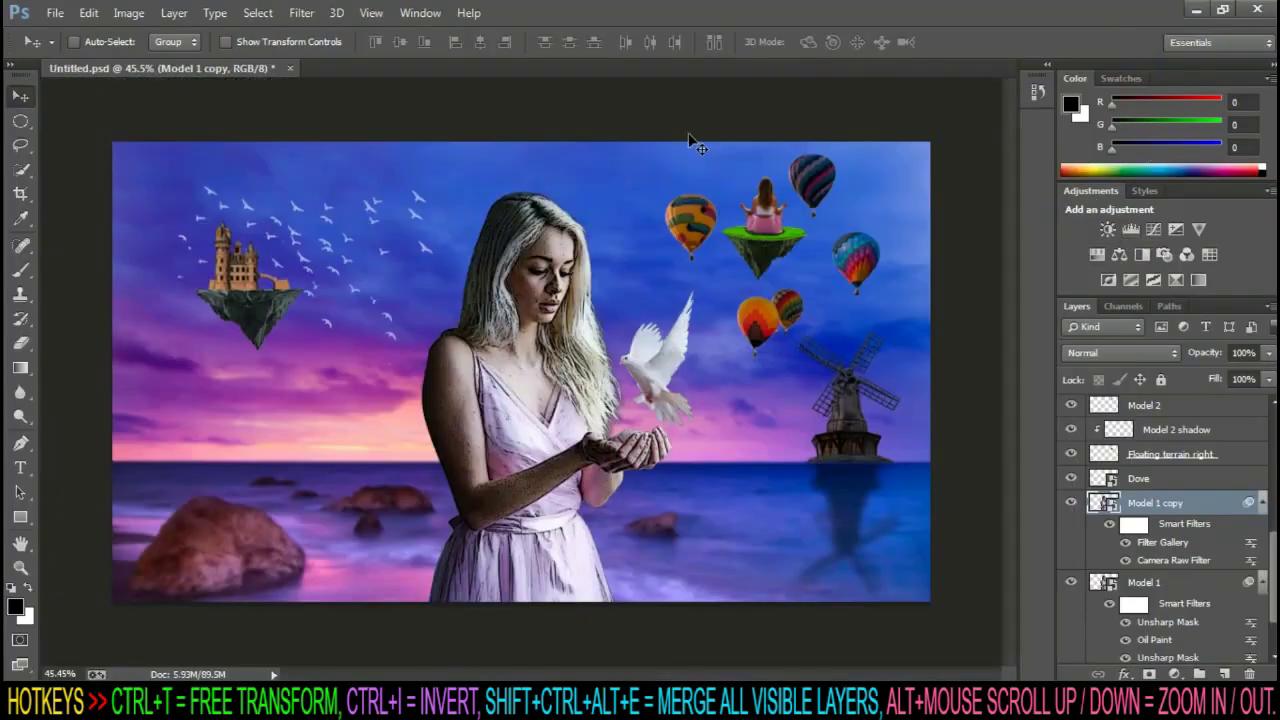
Add Oil Paint to Model 1 copy and blend it as Overlay at 25% opacity
{"action": "left_click", "coordinate": [301, 12]}
{"action": "left_click", "coordinate": [306, 170]}
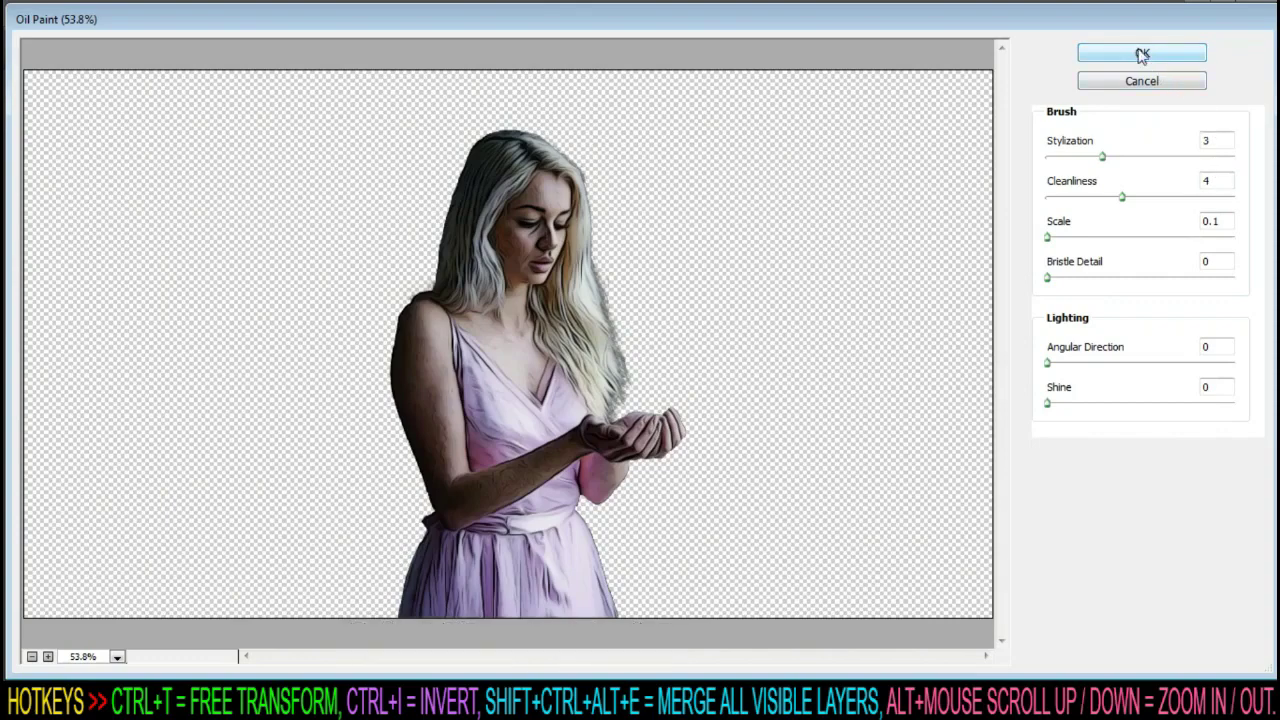
{"action": "left_click", "coordinate": [1142, 55]}
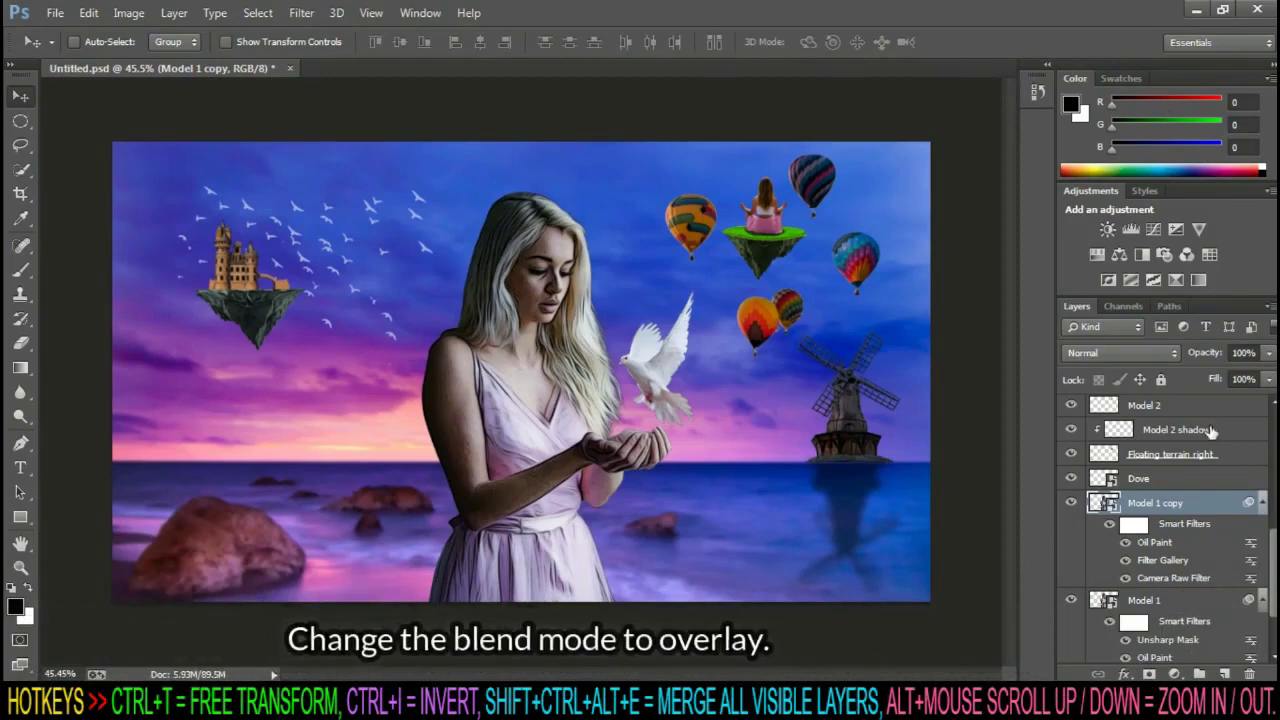
{"action": "left_click", "coordinate": [1155, 355]}
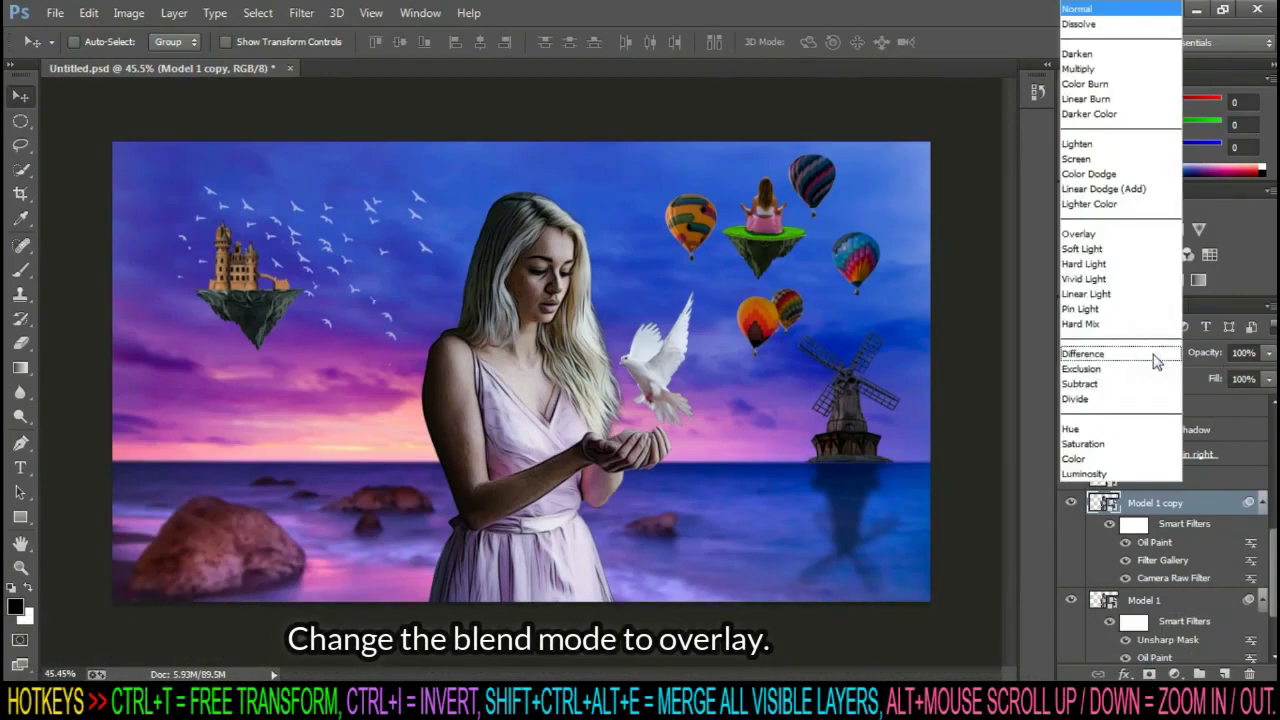
{"action": "left_click", "coordinate": [1139, 229]}
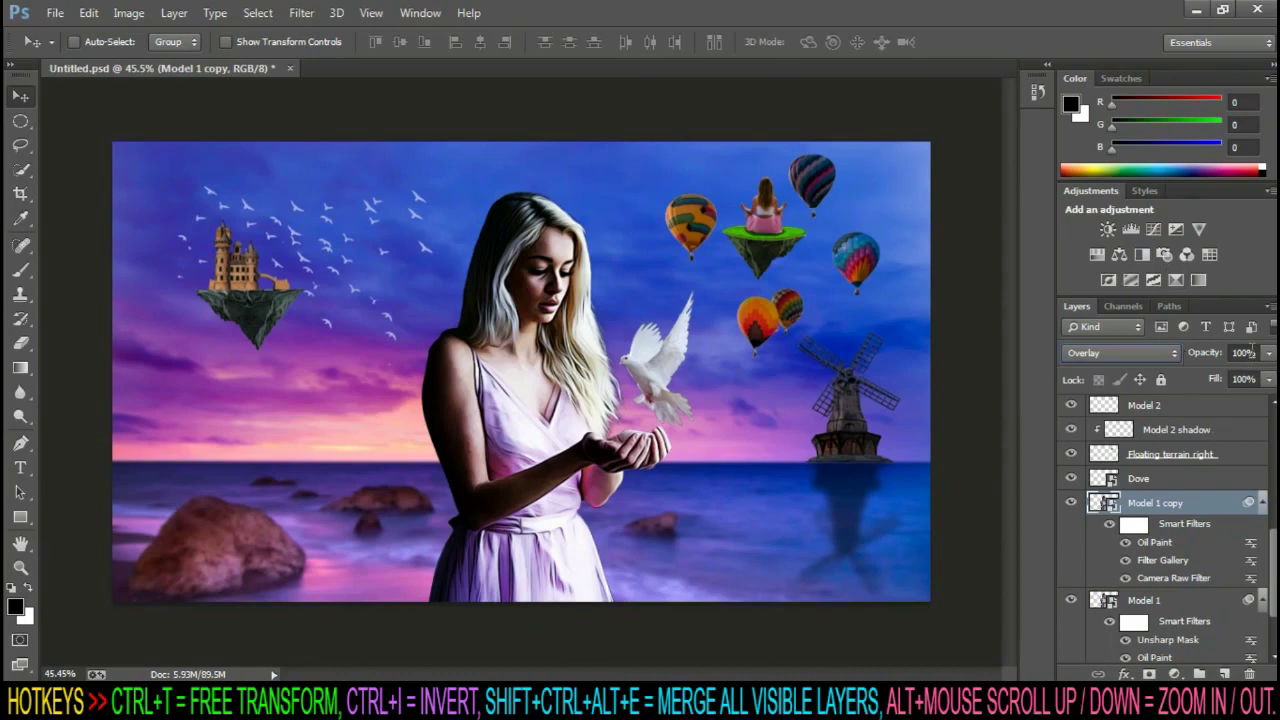
{"action": "type", "text": "25"}
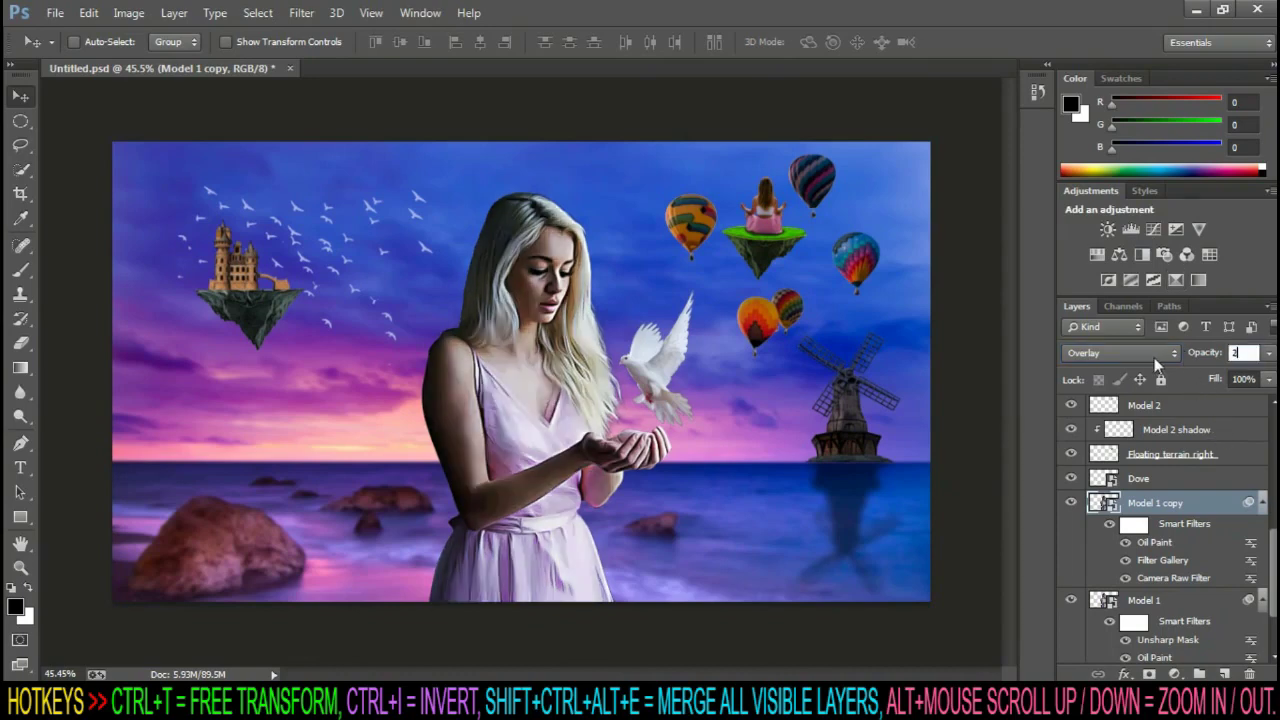
{"action": "key", "text": "Return"}
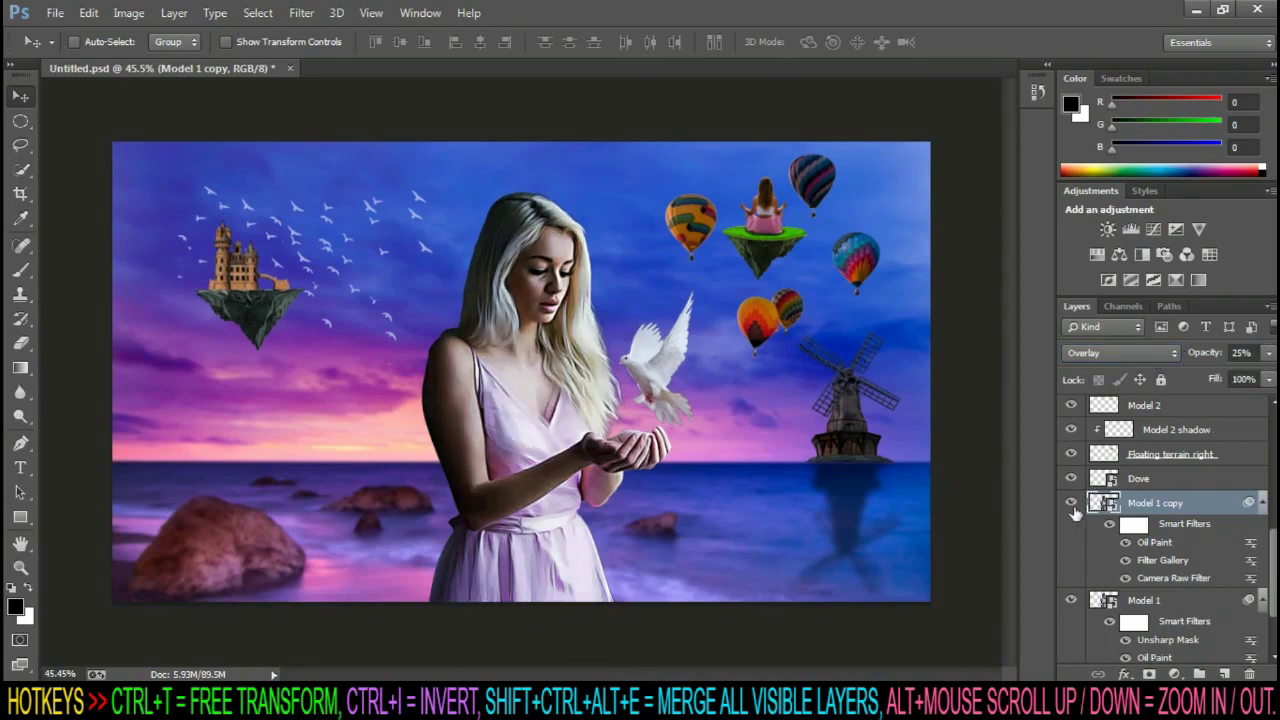
{"action": "left_click", "coordinate": [1178, 485]}
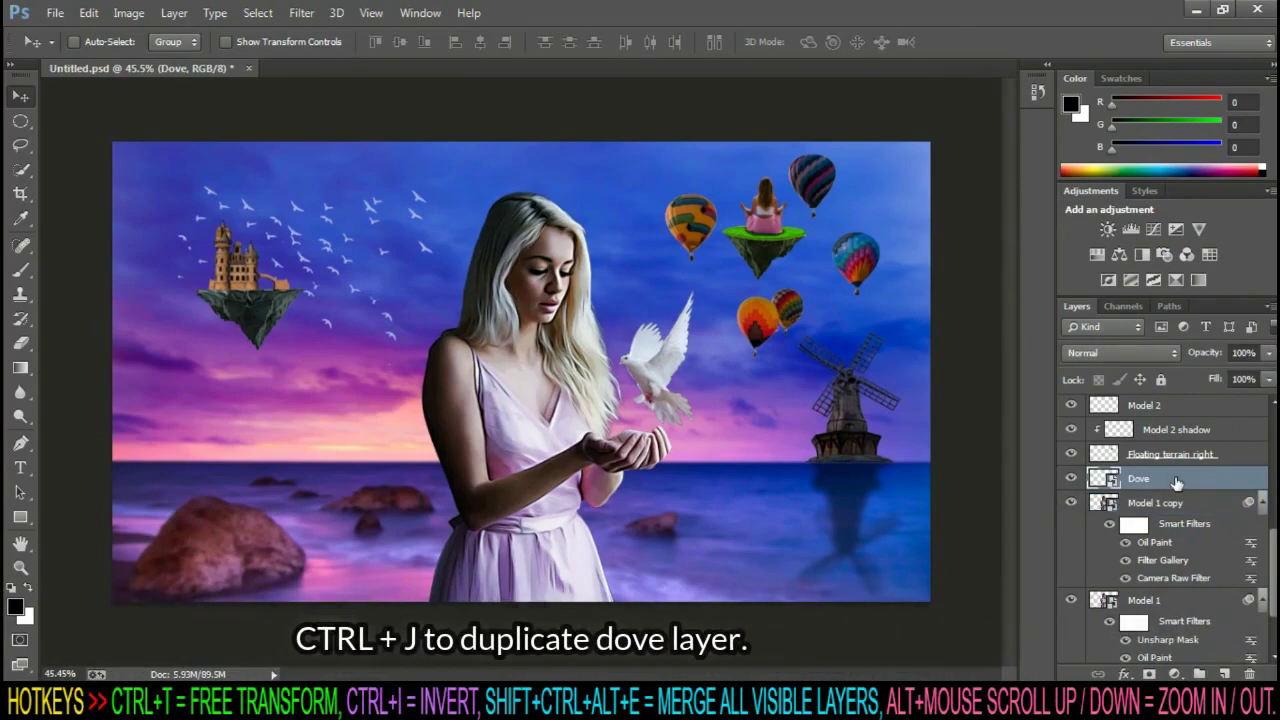
Duplicate Dove, hide the Dove copy, and reselect the original Dove
{"action": "key", "text": "ctrl+j"}
{"action": "left_click", "coordinate": [1071, 478]}
{"action": "left_click", "coordinate": [1140, 503]}
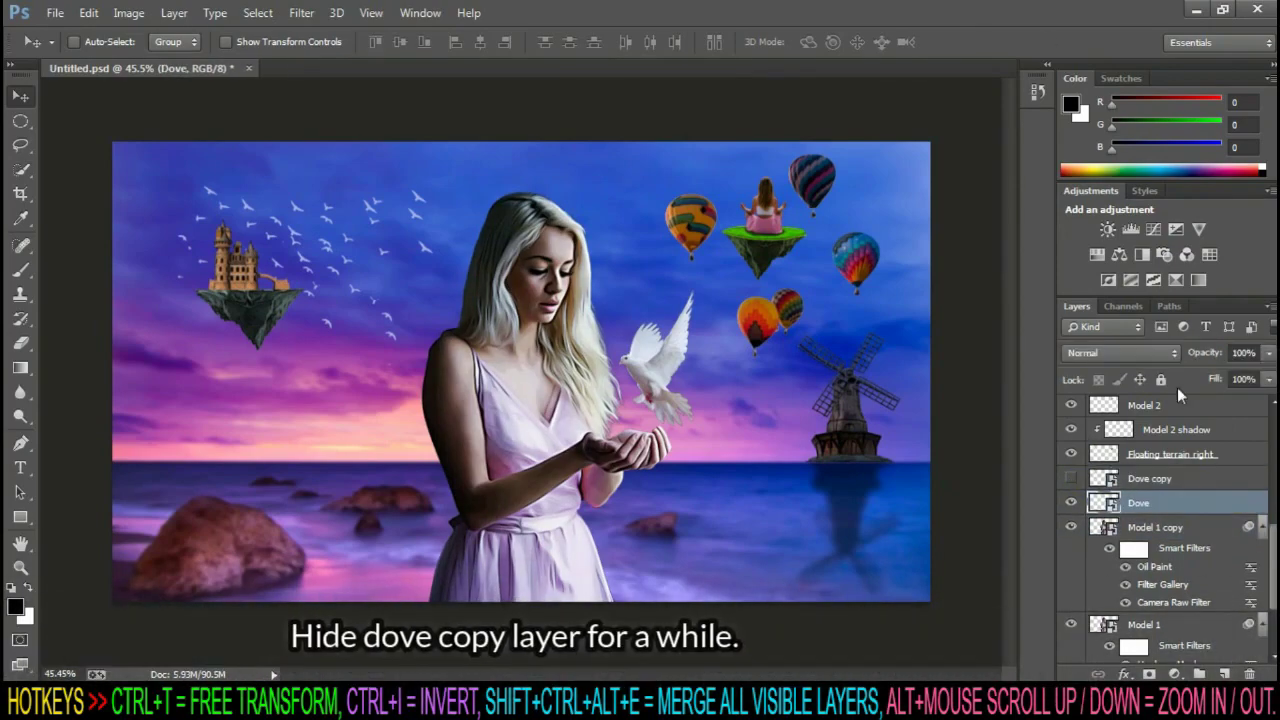
Apply Poster Edges to Dove with Edge Intensity 0 and Posterization 3
{"action": "left_click", "coordinate": [305, 13]}
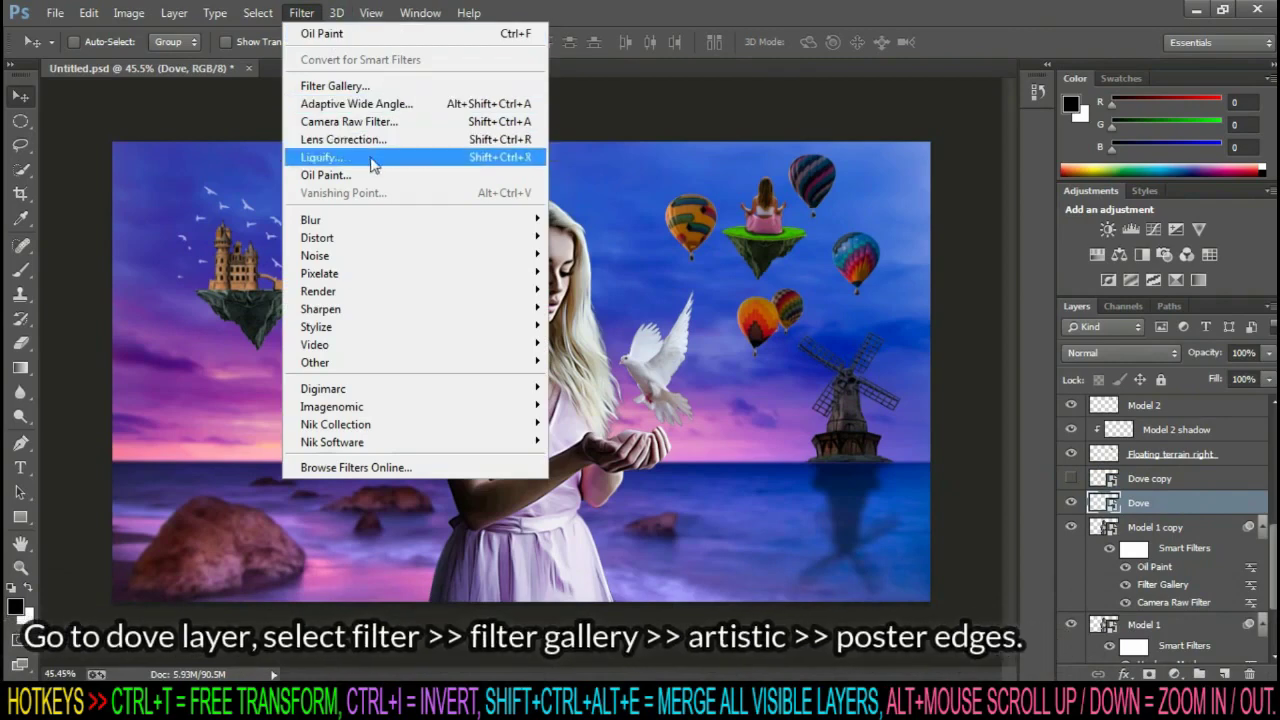
{"action": "left_click", "coordinate": [340, 86]}
{"action": "double_click", "coordinate": [1222, 180]}
{"action": "type", "text": "0"}
{"action": "key", "text": "Tab"}
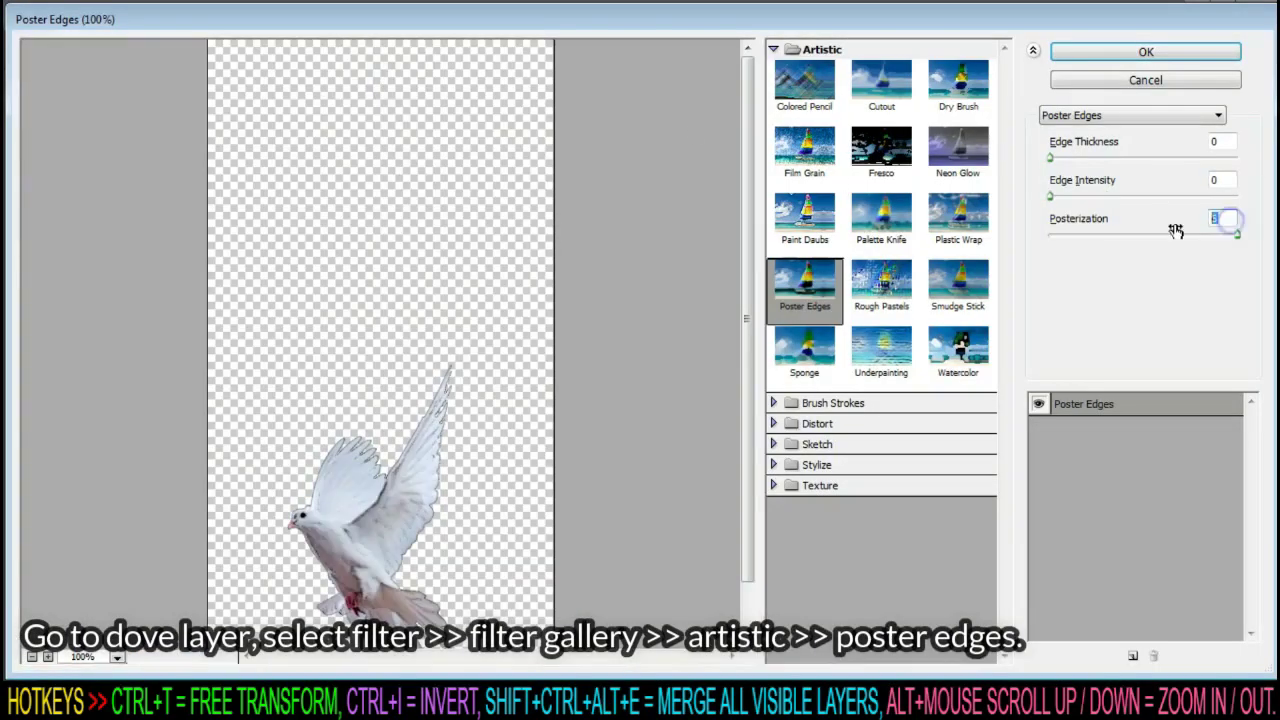
{"action": "type", "text": "3"}
{"action": "scroll", "coordinate": [1211, 225], "scroll_direction": "up", "scroll_amount": 1}
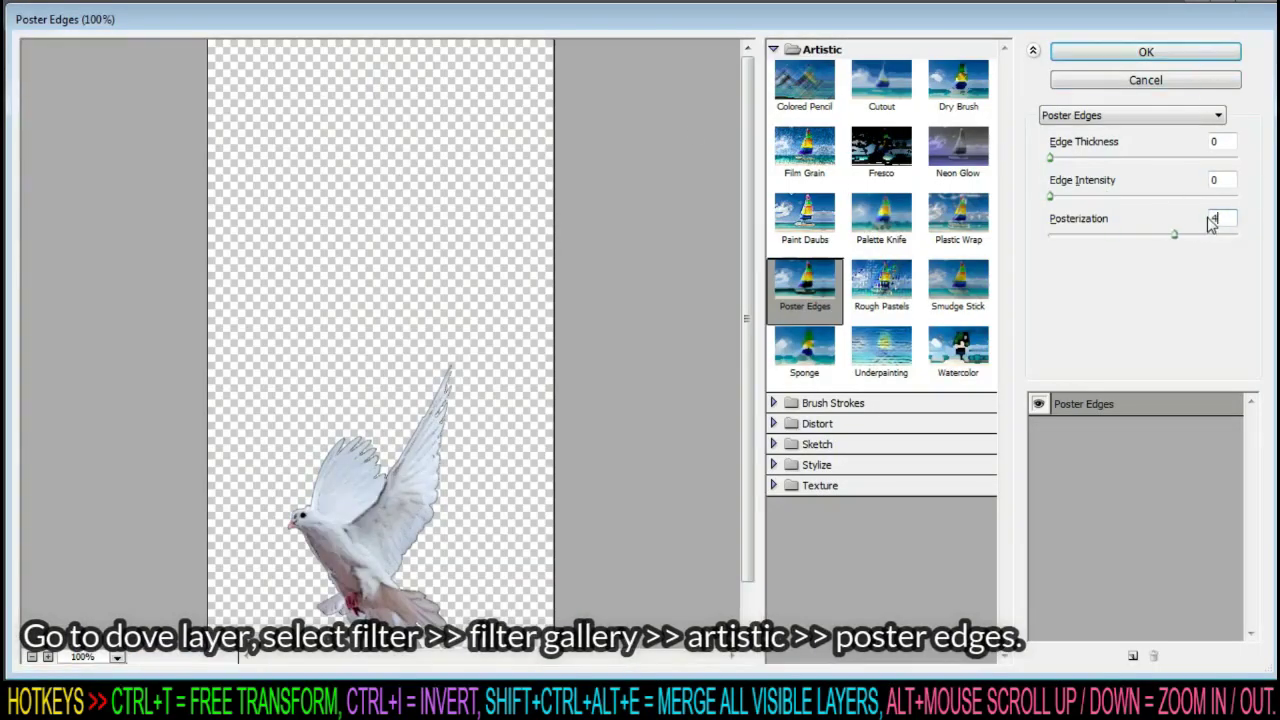
{"action": "scroll", "coordinate": [1211, 222], "scroll_direction": "down", "scroll_amount": 1}
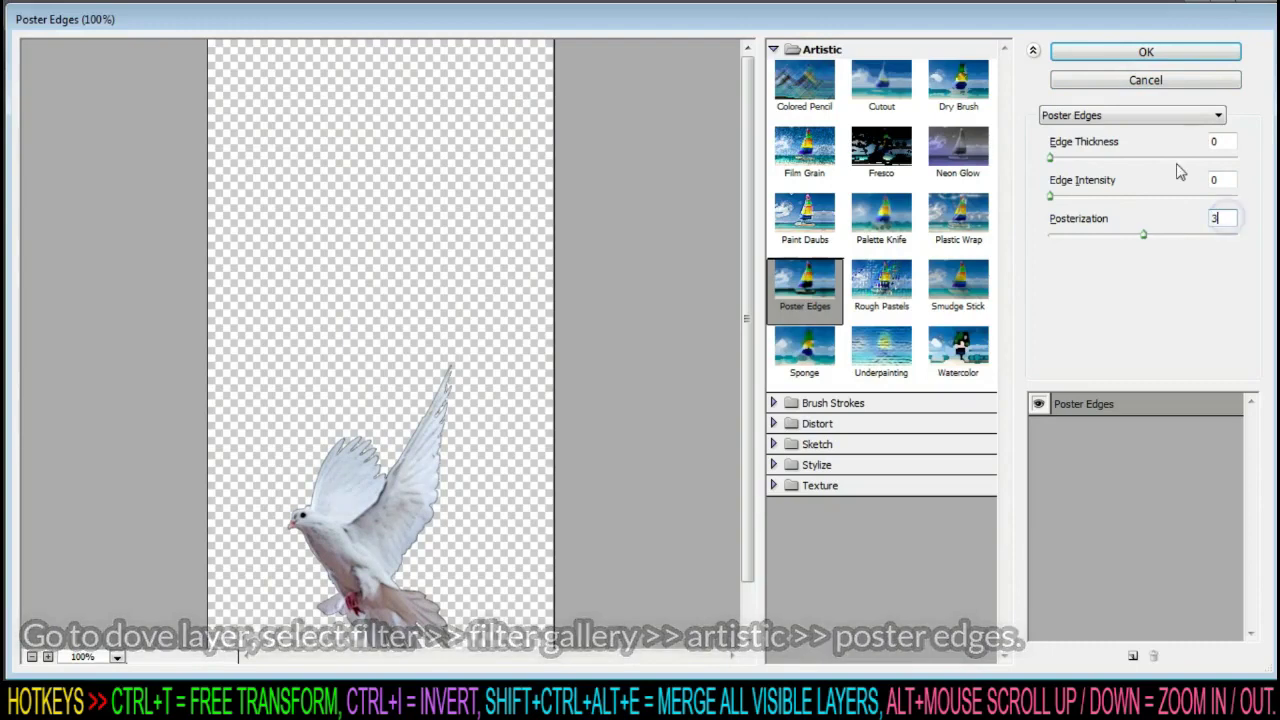
{"action": "left_click", "coordinate": [1150, 55]}
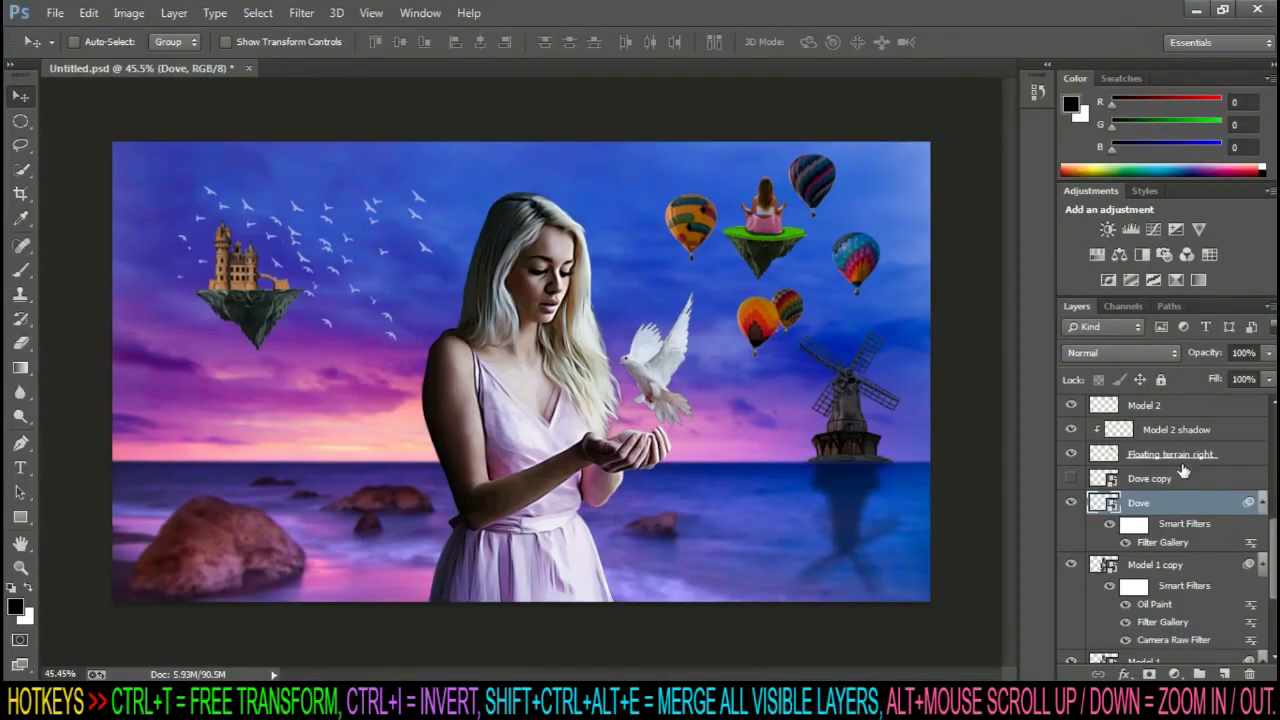
Apply an Unsharp Mask with amount 90 to the dove
{"action": "left_click", "coordinate": [301, 12]}
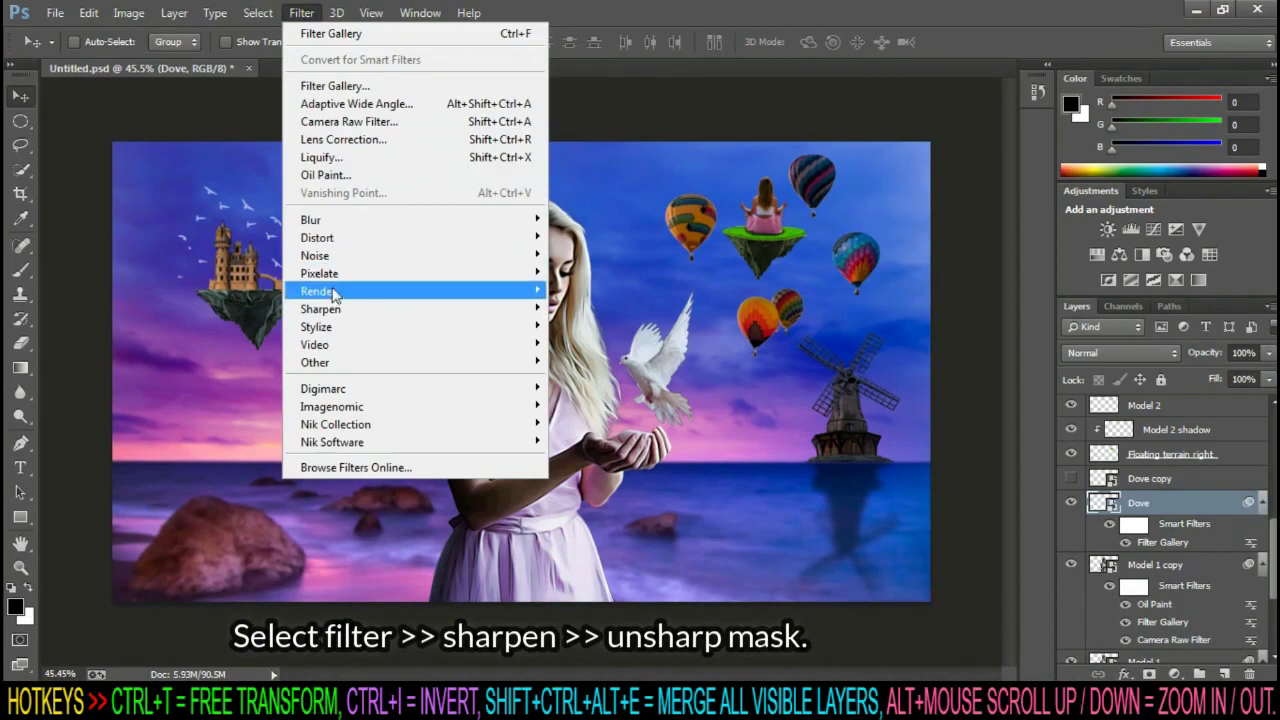
{"action": "mouse_move", "coordinate": [320, 309]}
{"action": "left_click", "coordinate": [640, 398]}
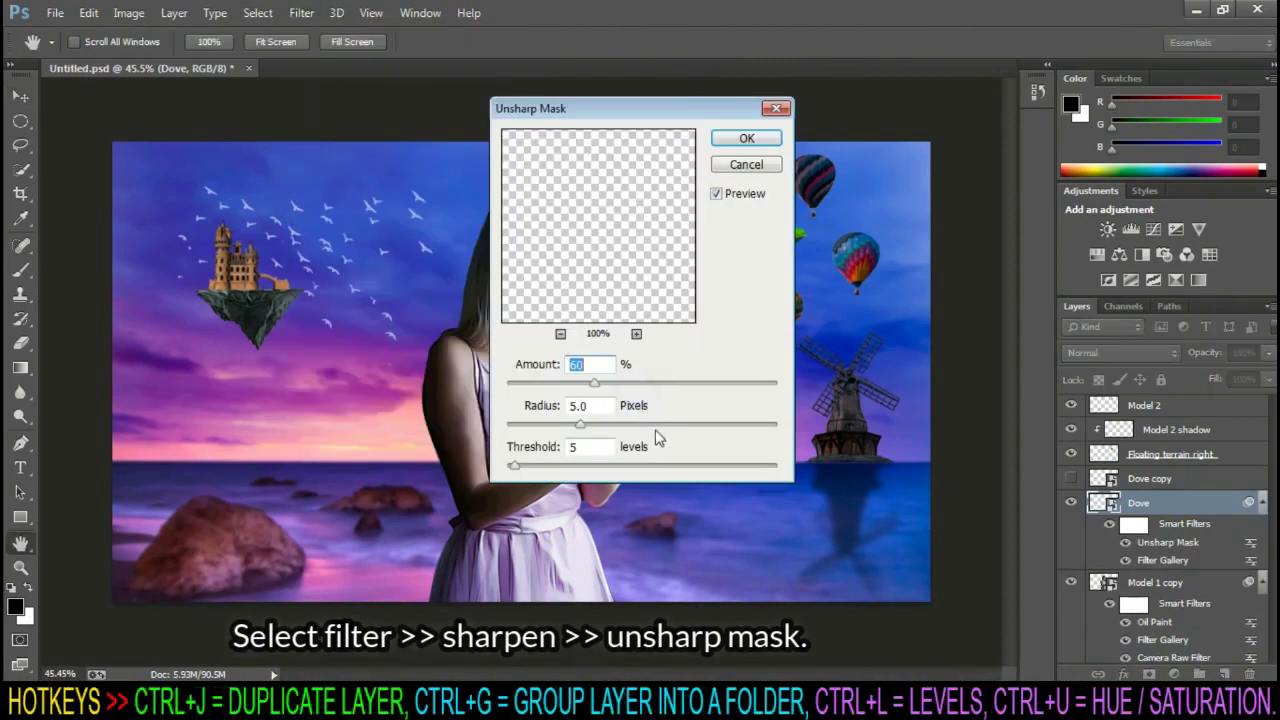
{"action": "double_click", "coordinate": [600, 364]}
{"action": "type", "text": "90"}
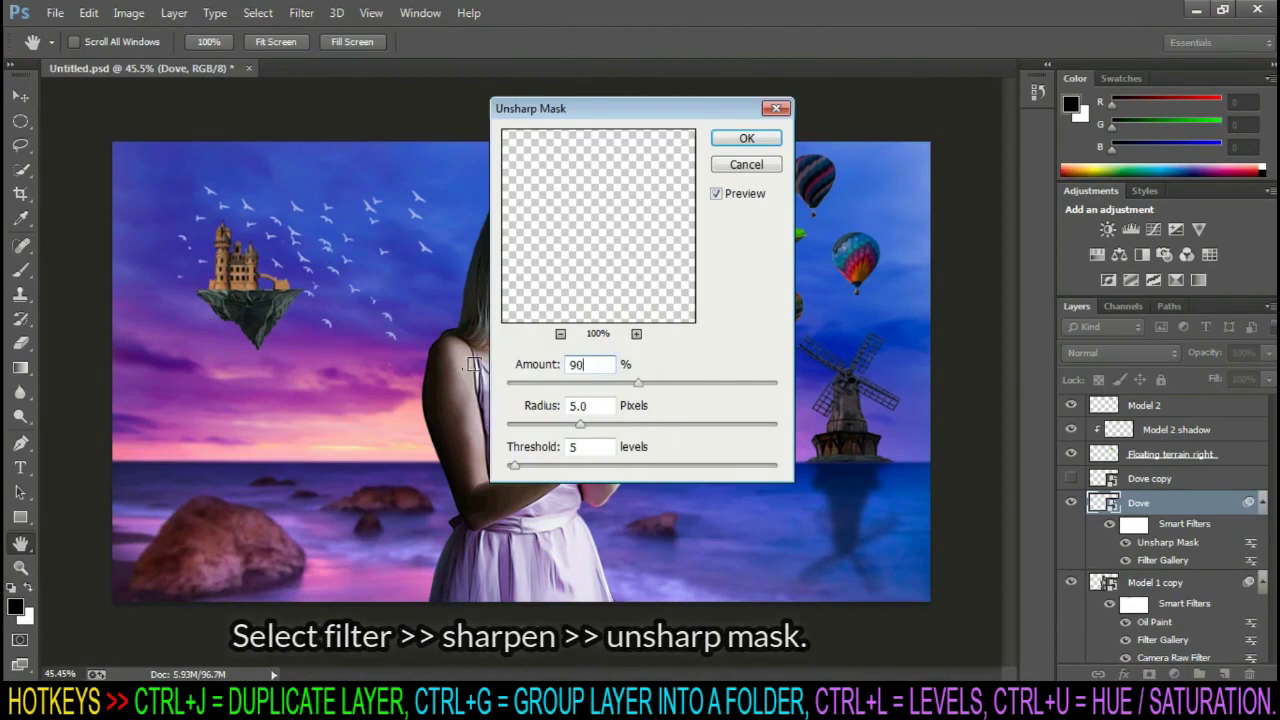
{"action": "double_click", "coordinate": [590, 447]}
{"action": "type", "text": "10"}
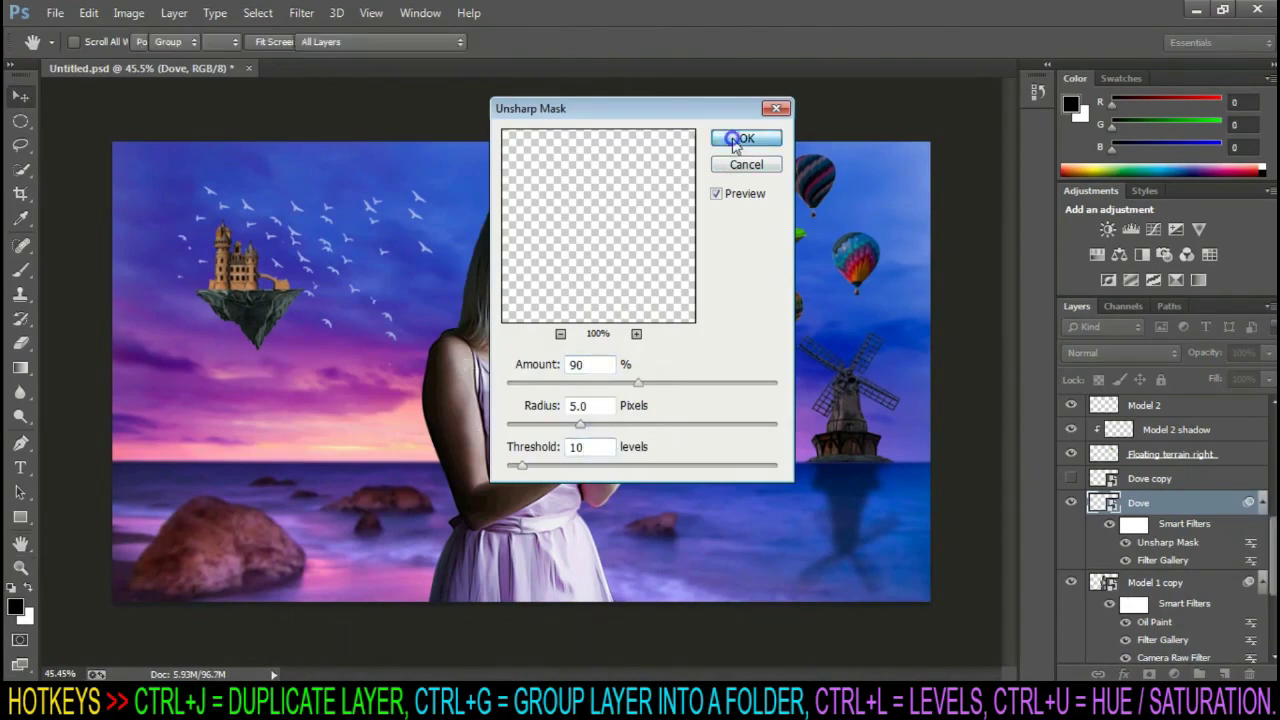
{"action": "left_click", "coordinate": [742, 138]}
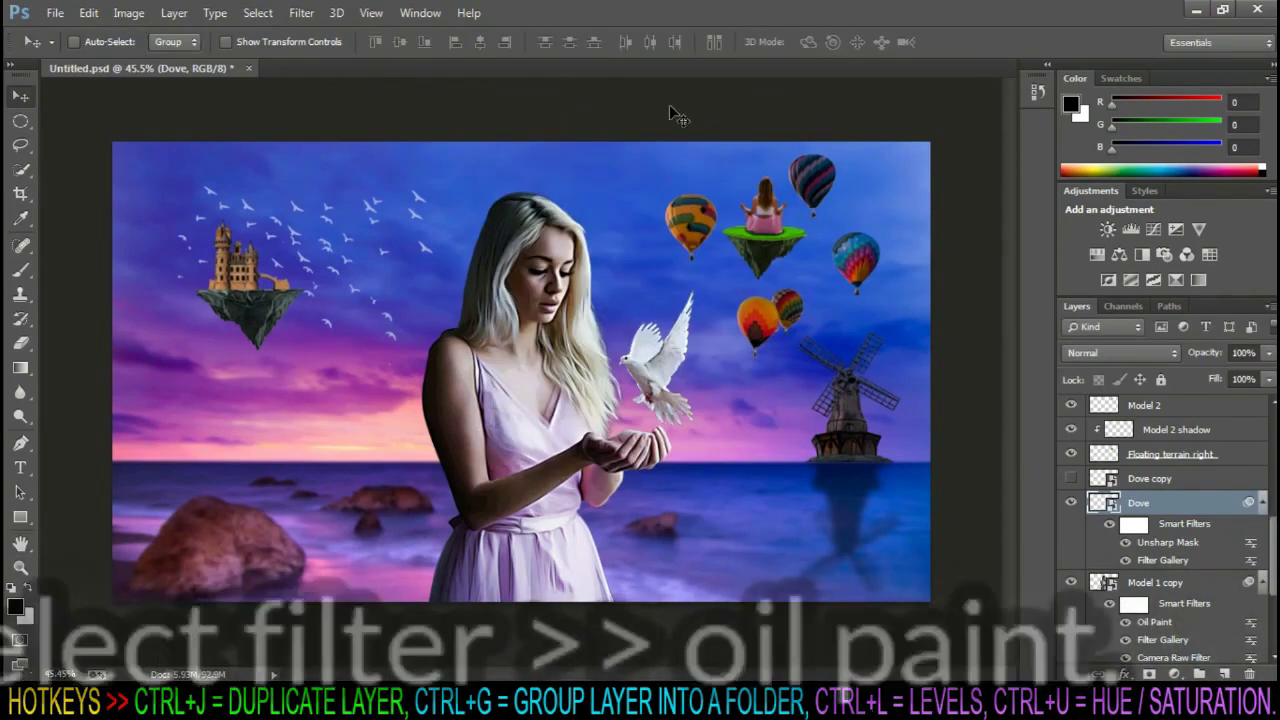
Apply Oil Paint to the dove with a setting of 1
{"action": "left_click", "coordinate": [301, 13]}
{"action": "left_click", "coordinate": [322, 175]}
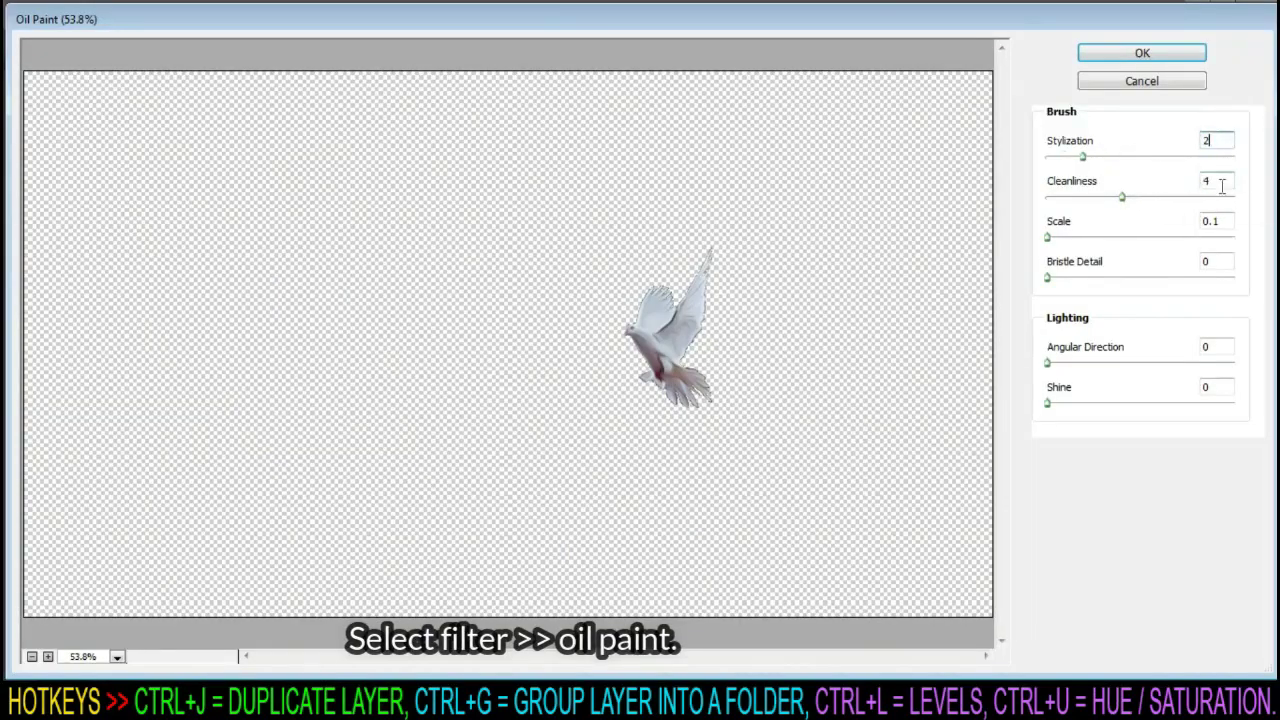
{"action": "type", "text": "1"}
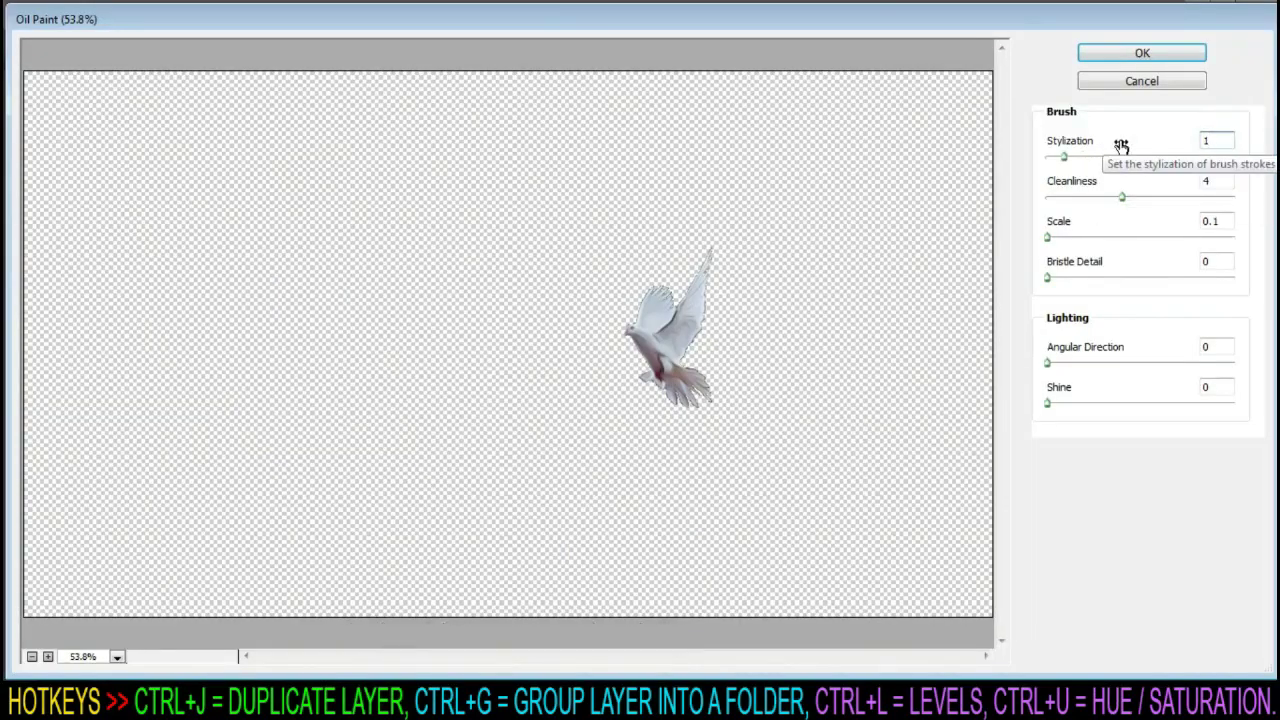
{"action": "left_click", "coordinate": [1131, 58]}
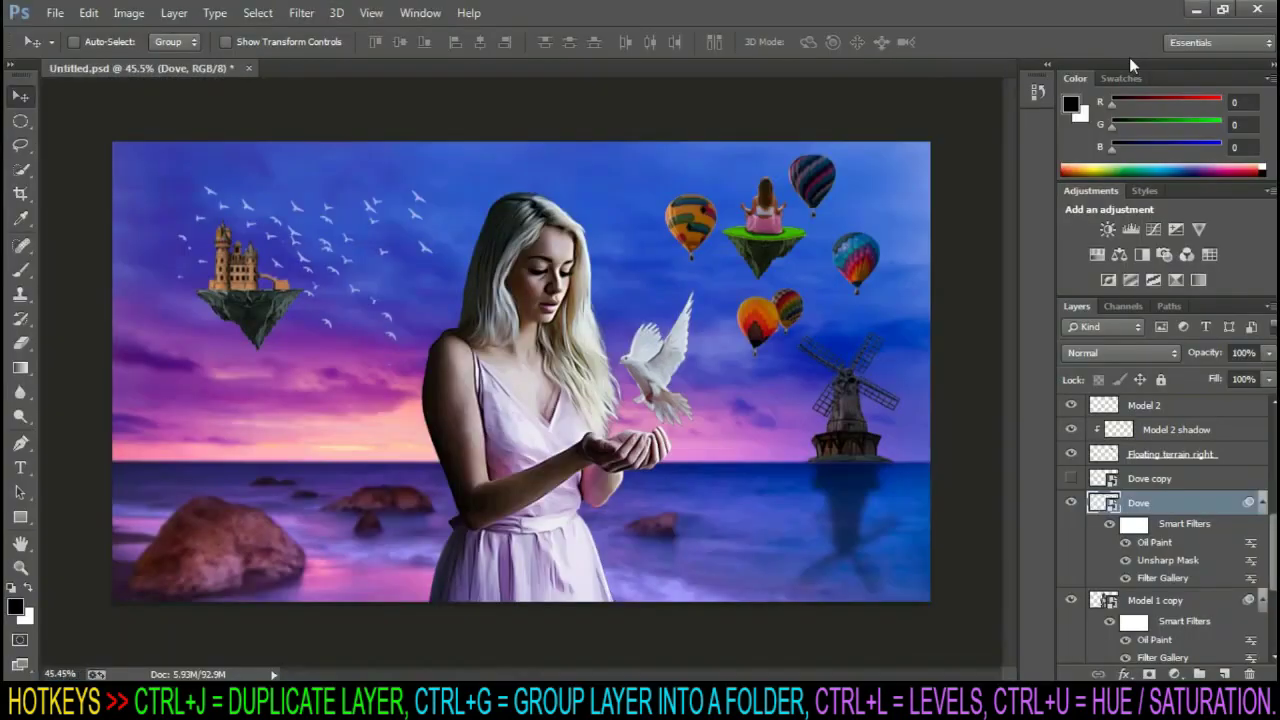
{"action": "key", "text": "ctrl+plus"}
{"action": "key", "text": "ctrl+plus"}
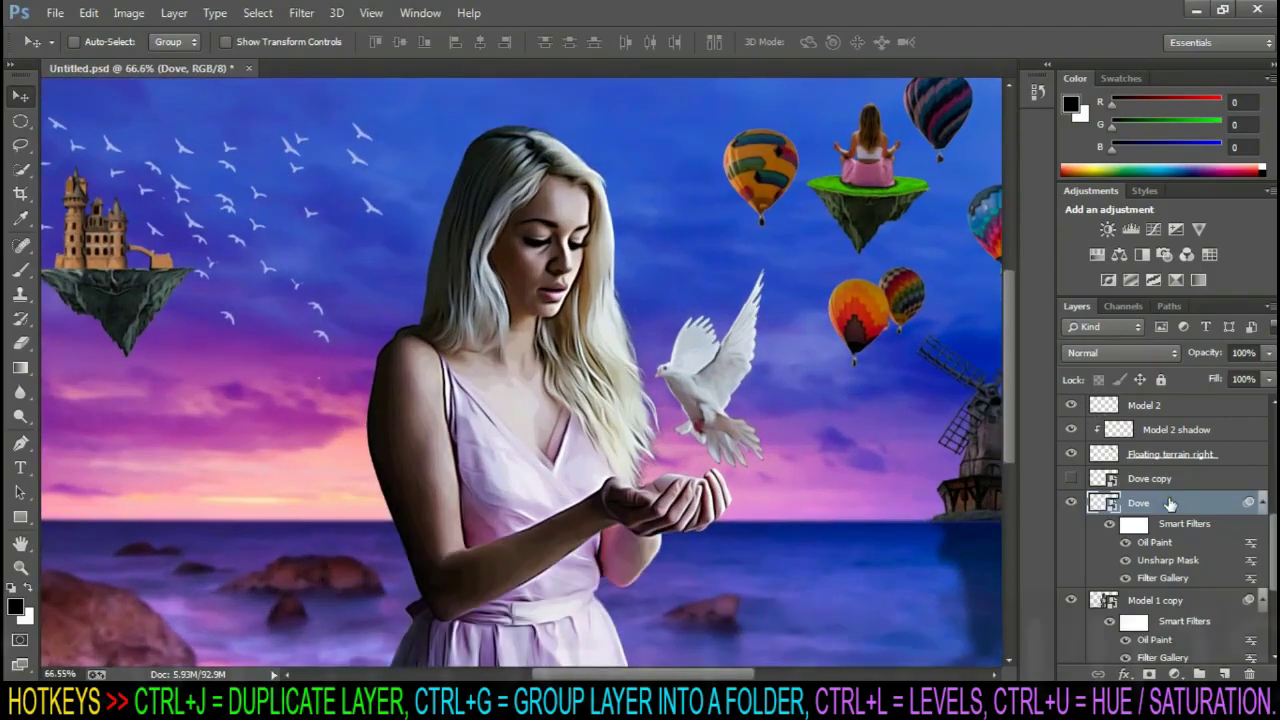
Sharpen the dove once more with Unsharp Mask at amount 60
{"action": "left_click", "coordinate": [290, 10]}
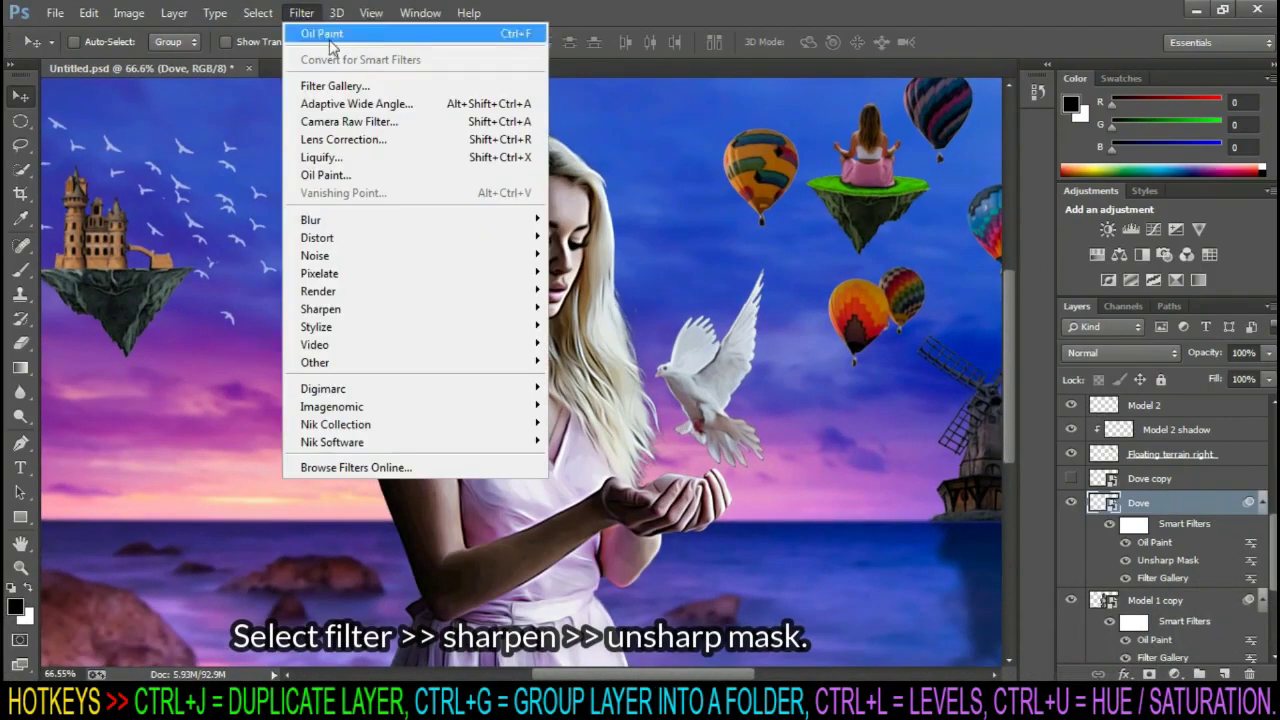
{"action": "left_click", "coordinate": [602, 393]}
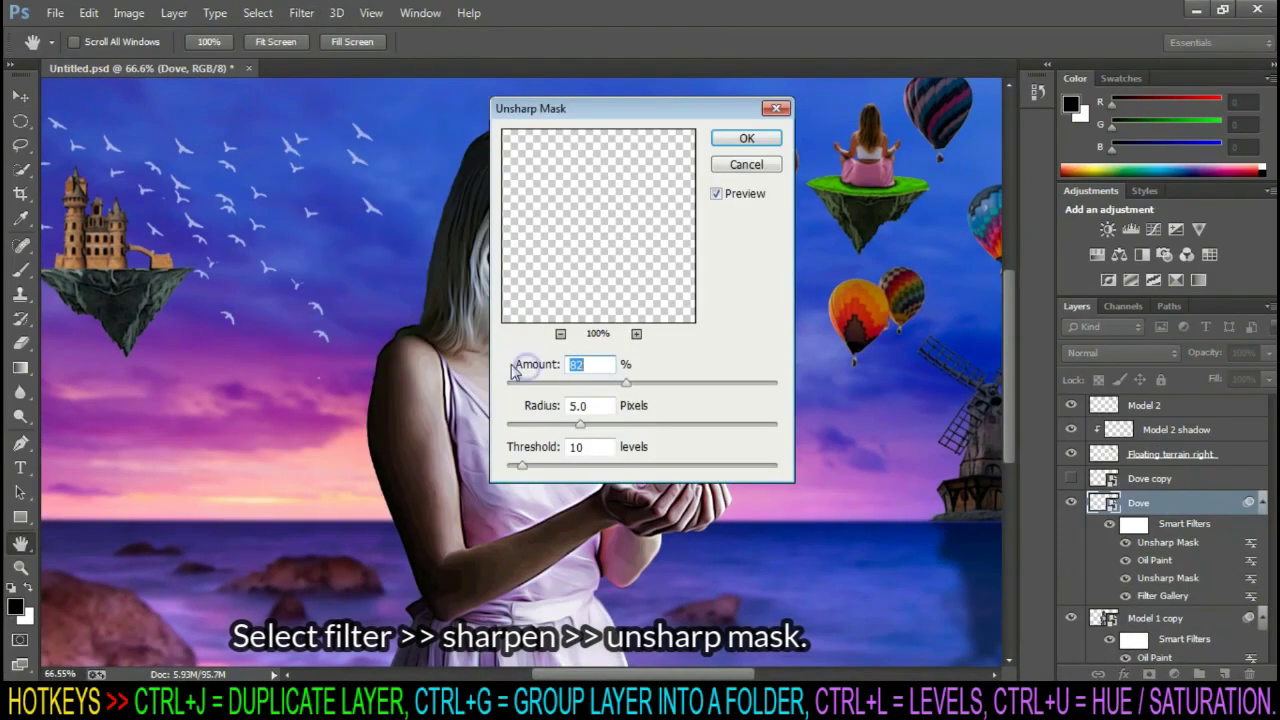
{"action": "type", "text": "60"}
{"action": "left_click", "coordinate": [746, 138]}
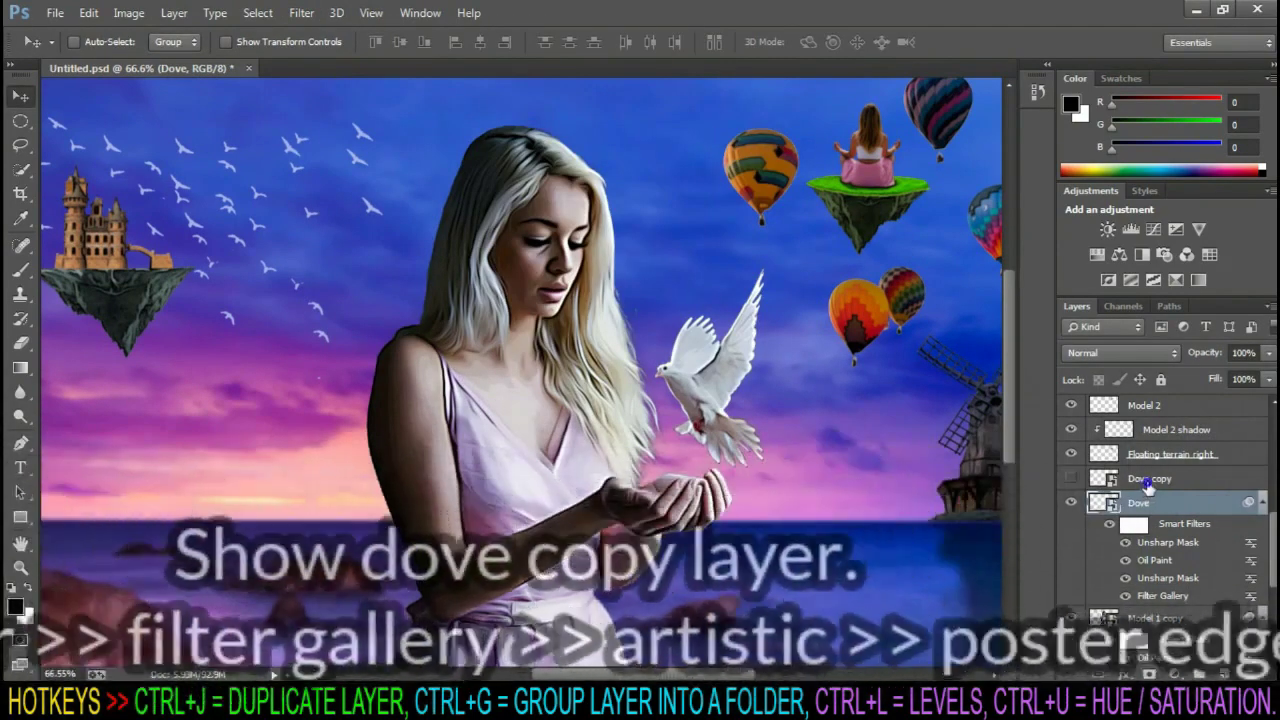
{"action": "left_click", "coordinate": [1148, 480]}
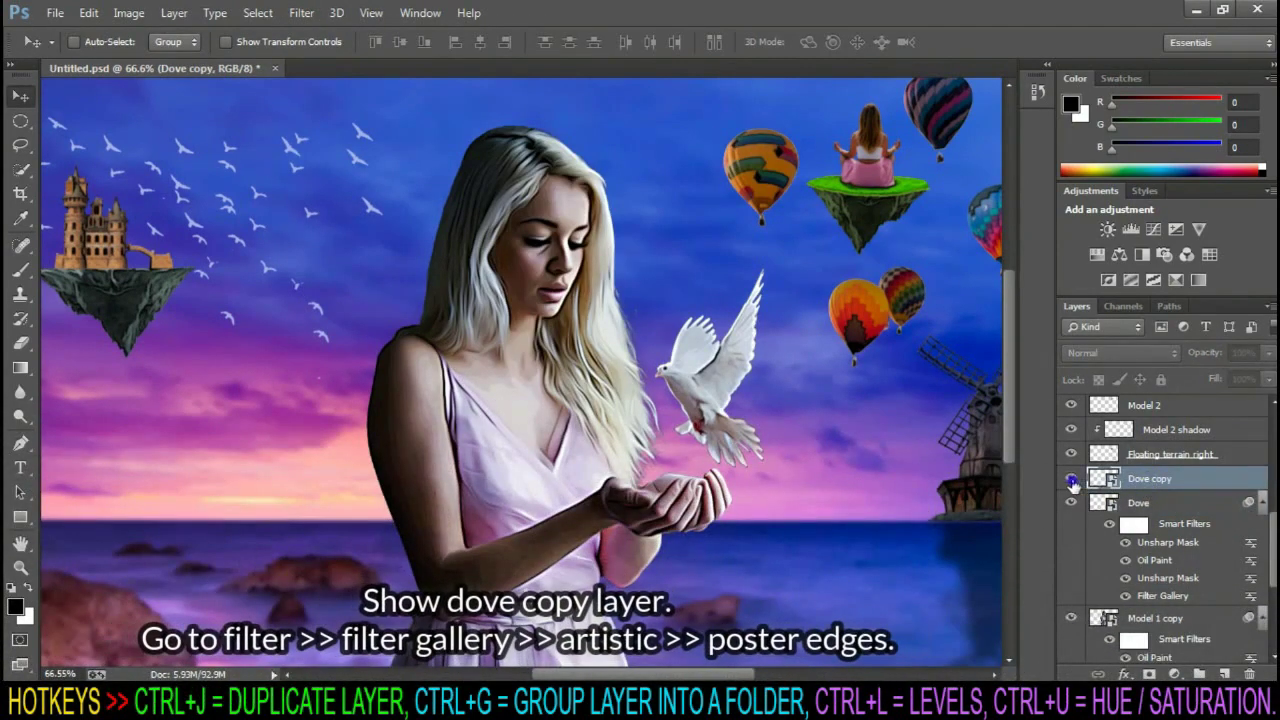
Show Dove copy and apply Poster Edges with Edge Intensity 3
{"action": "left_click", "coordinate": [1071, 478]}
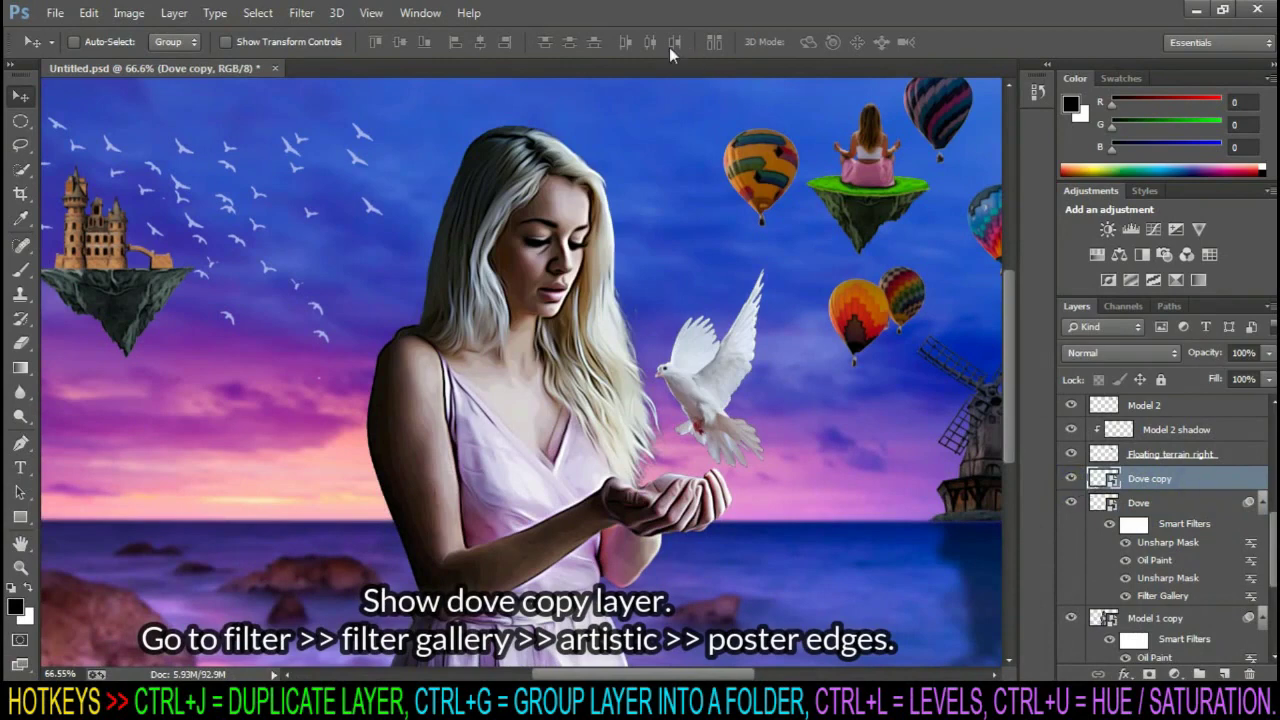
{"action": "left_click", "coordinate": [261, 13]}
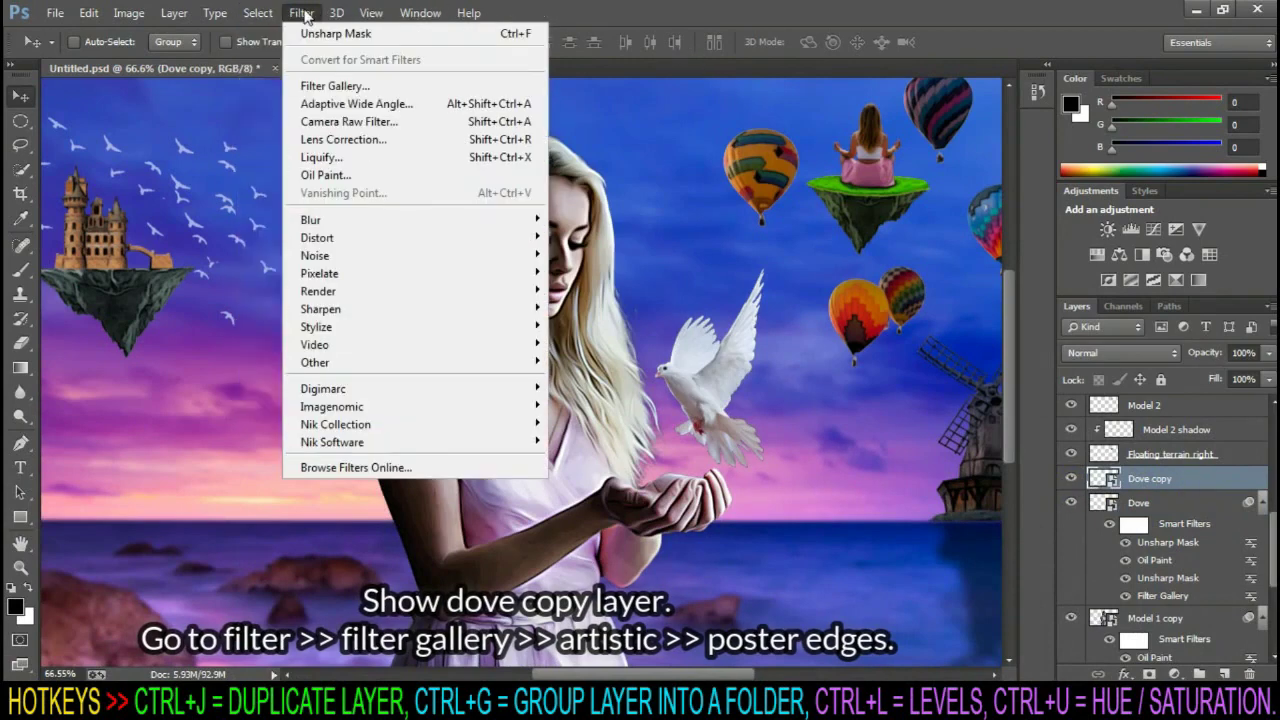
{"action": "left_click", "coordinate": [335, 86]}
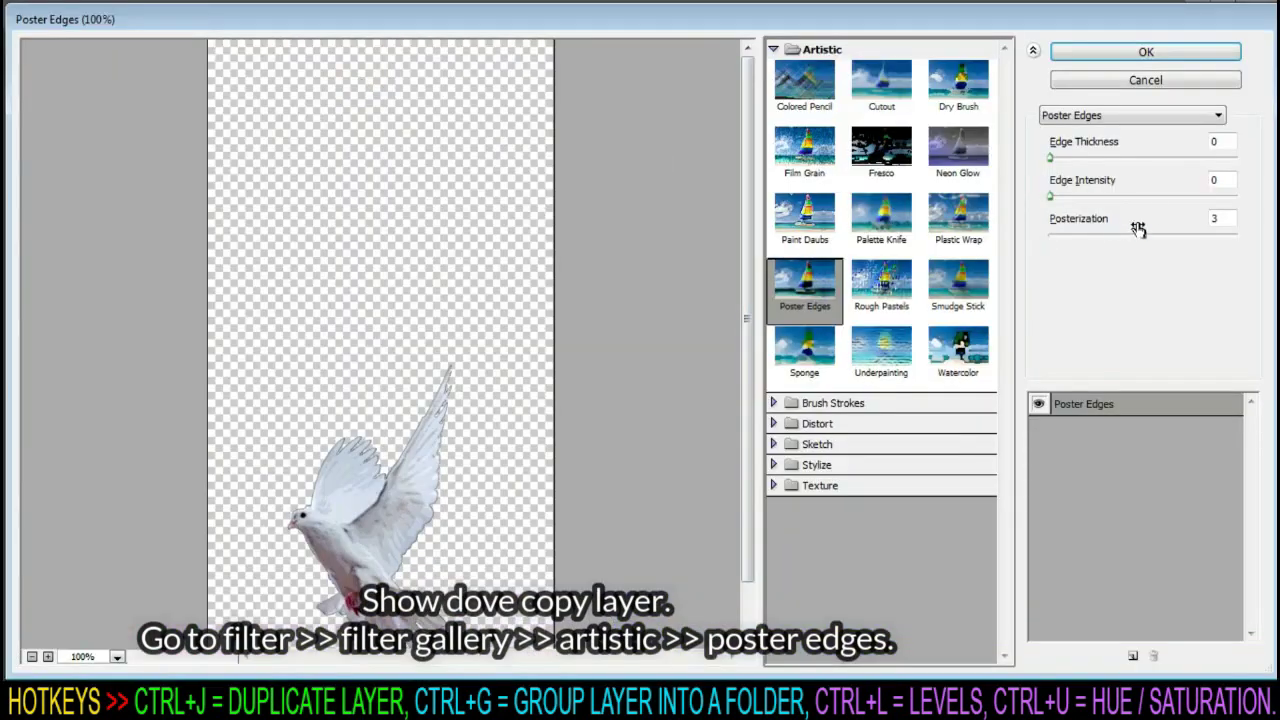
{"action": "double_click", "coordinate": [1216, 180]}
{"action": "type", "text": "3"}
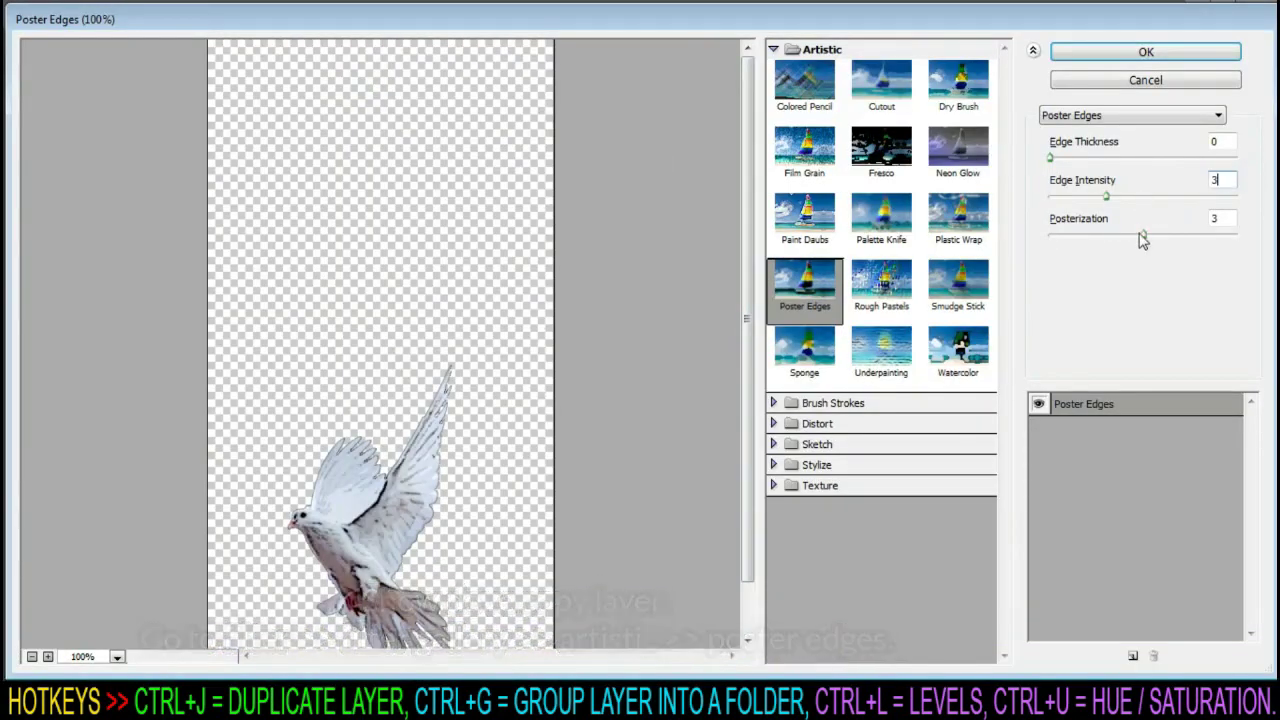
{"action": "left_click", "coordinate": [1142, 221]}
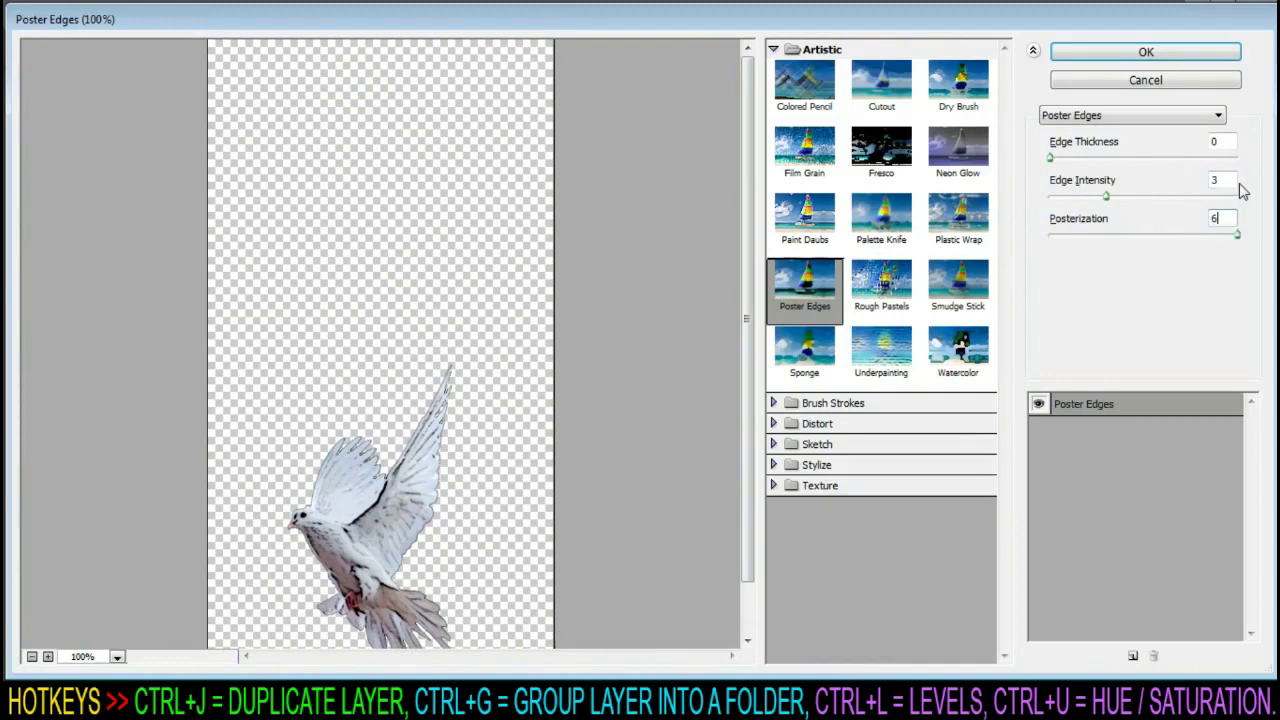
{"action": "left_click", "coordinate": [1170, 52]}
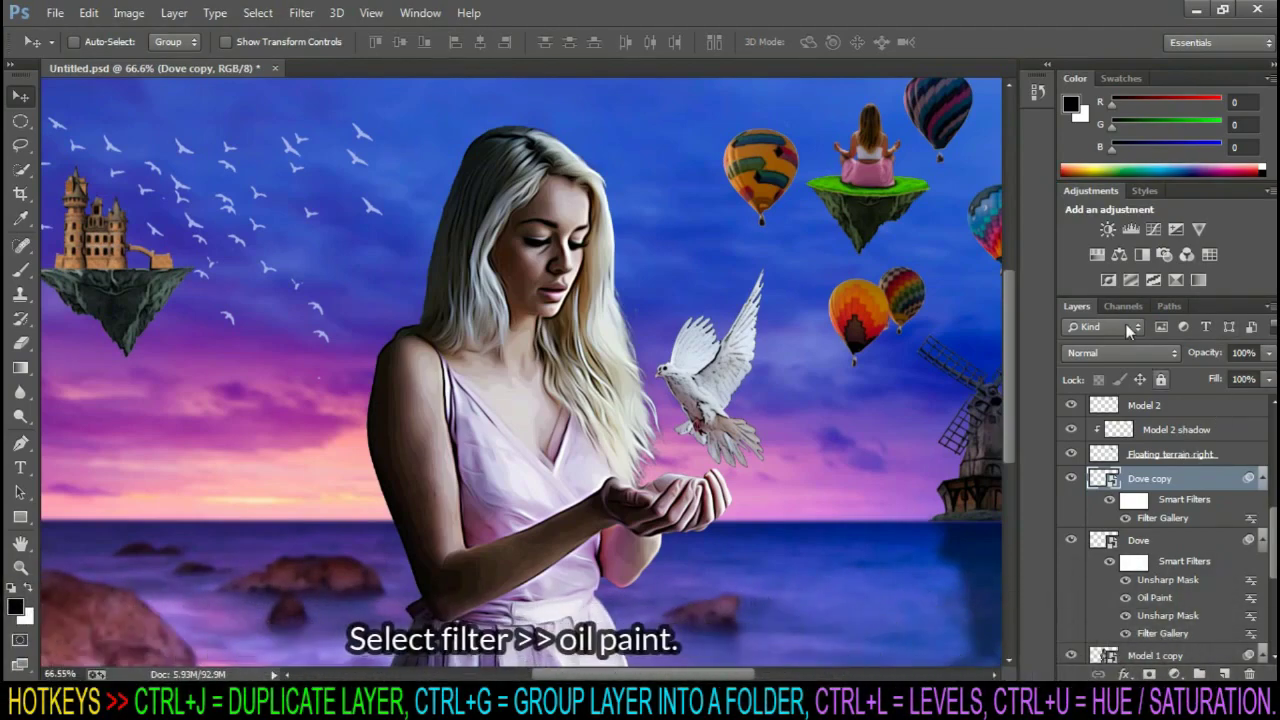
Apply the Oil Paint effect to Dove copy
{"action": "left_click", "coordinate": [301, 12]}
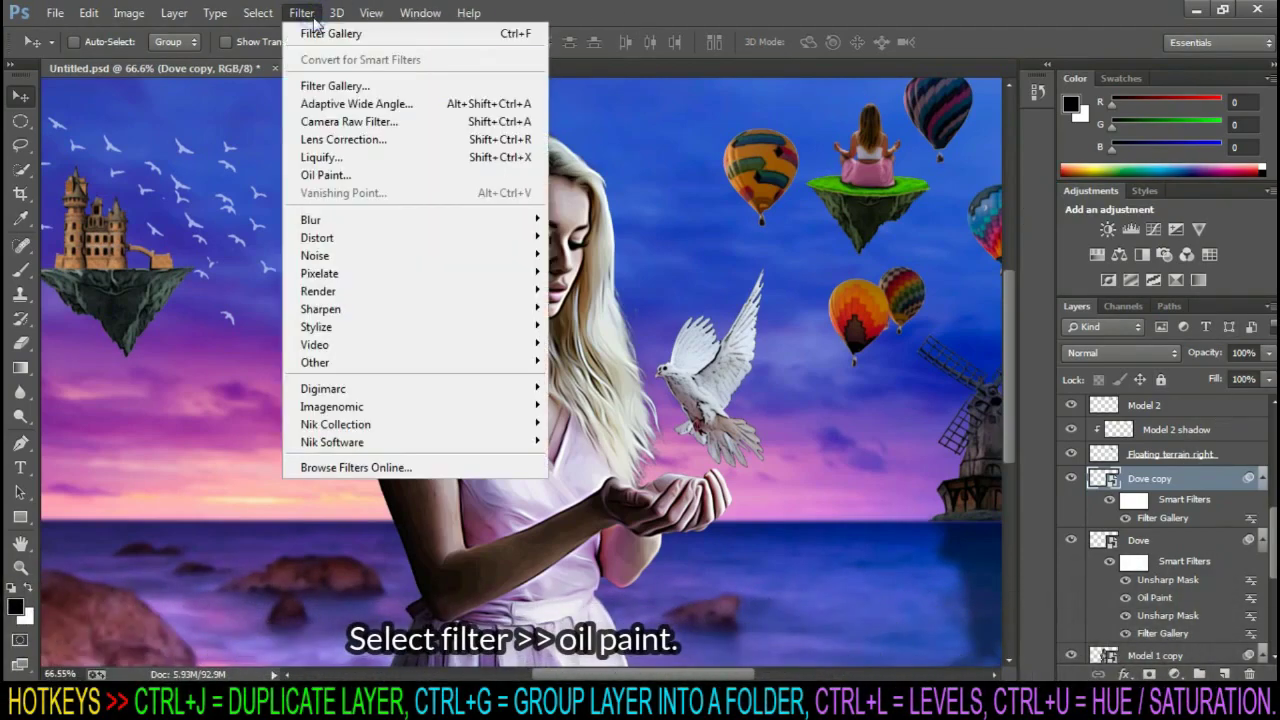
{"action": "left_click", "coordinate": [326, 175]}
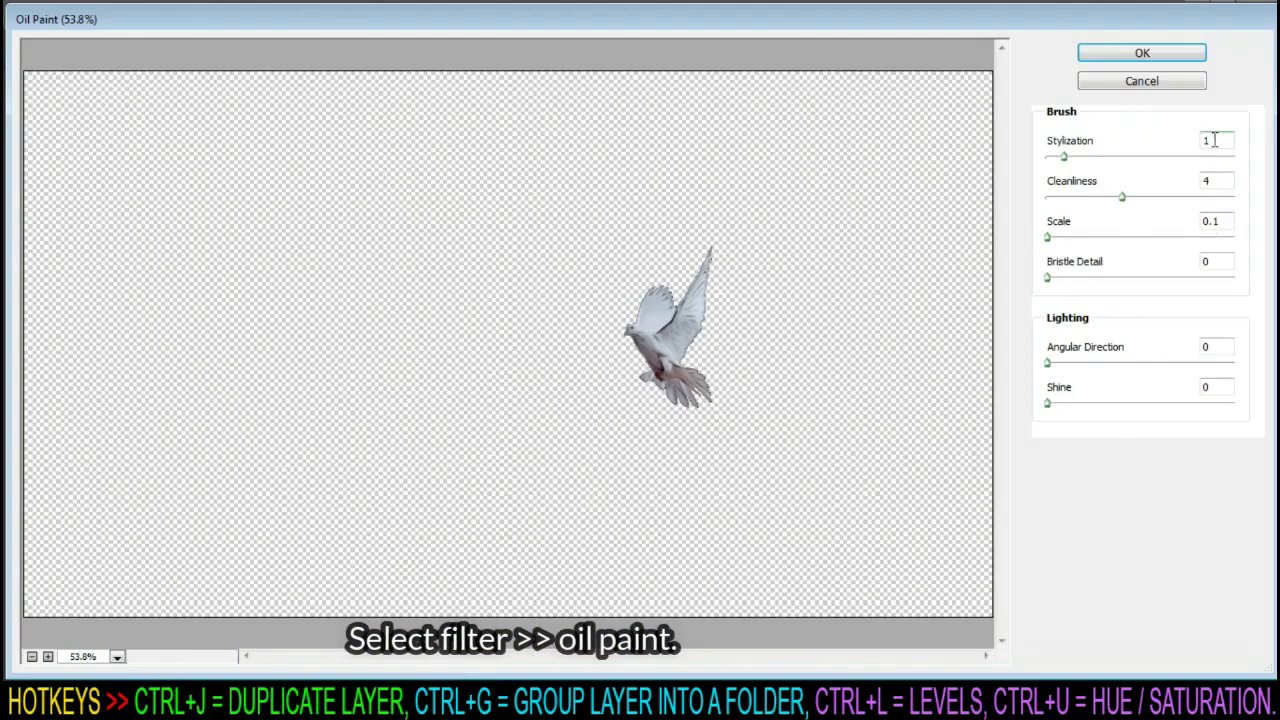
{"action": "left_click", "coordinate": [1213, 180]}
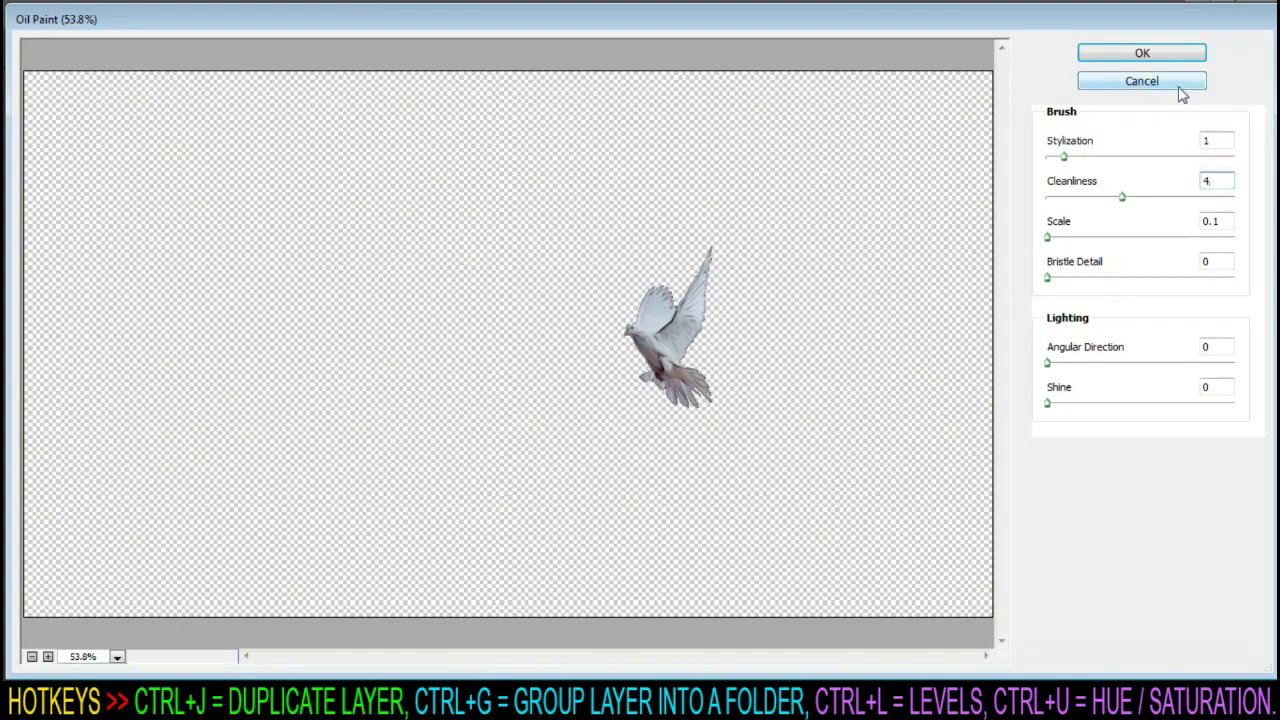
{"action": "left_click", "coordinate": [1139, 55]}
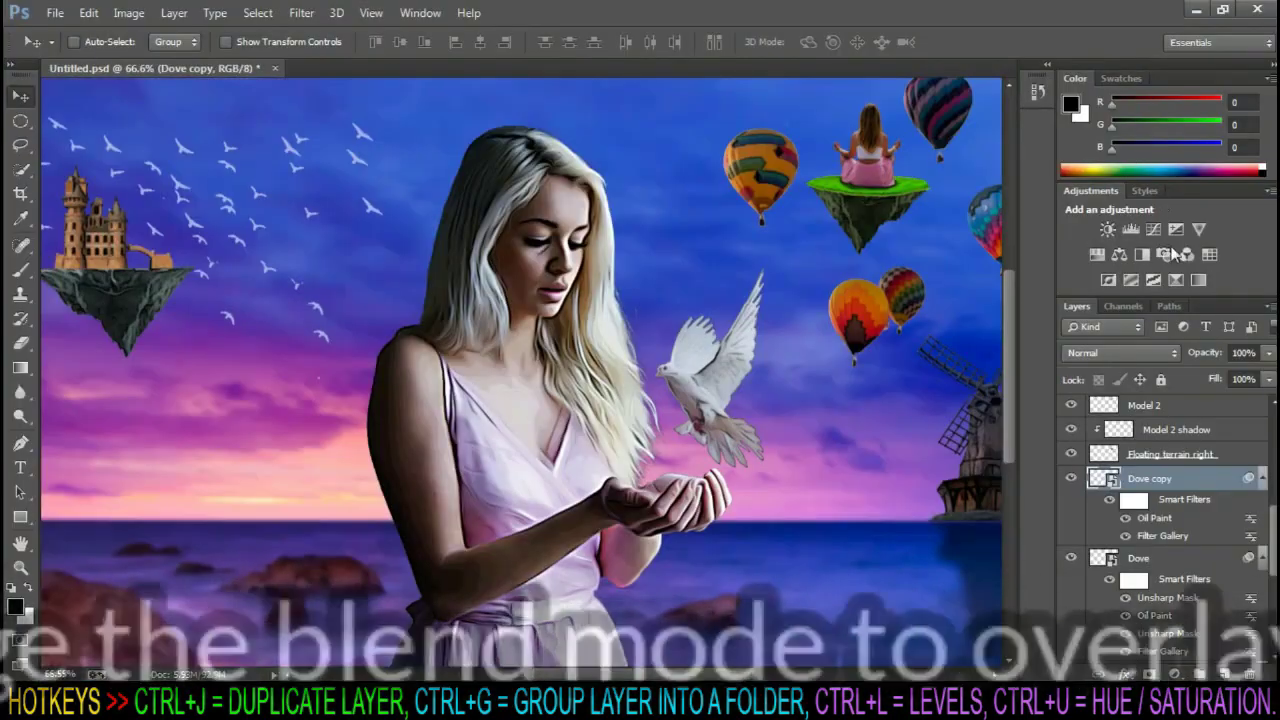
Blend Dove copy in Overlay mode at 25% opacity
{"action": "left_click", "coordinate": [1161, 358]}
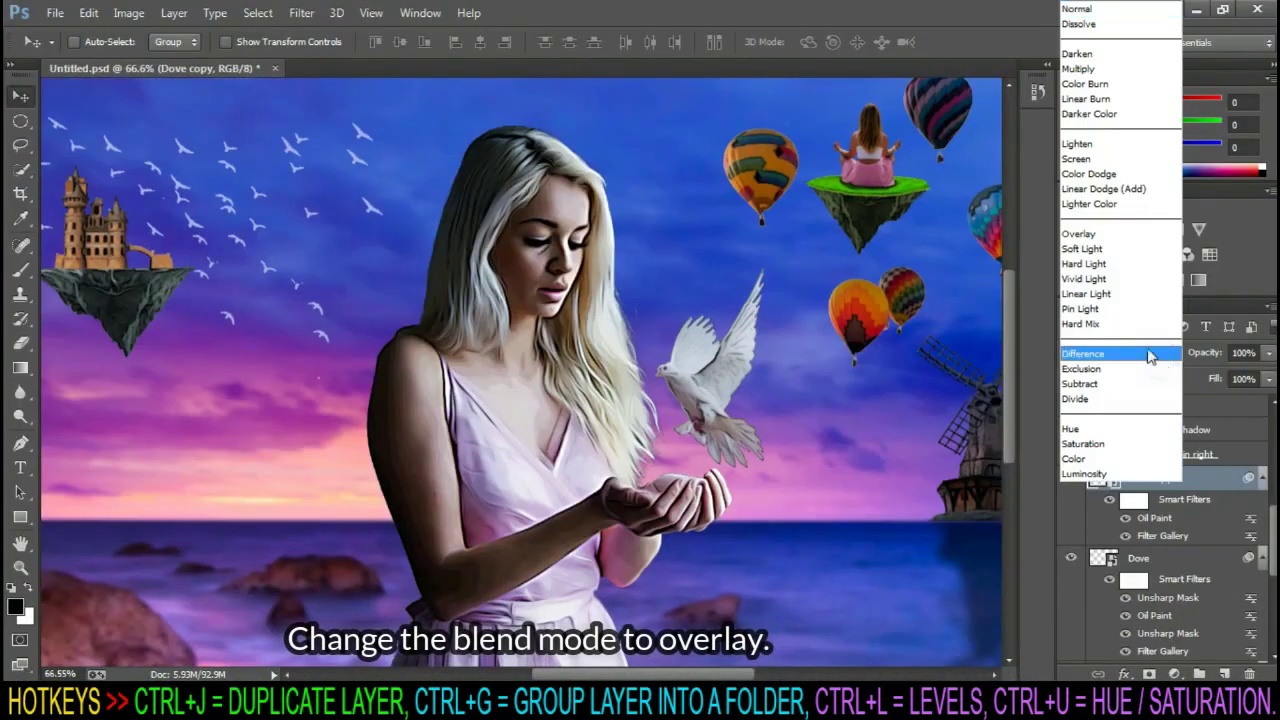
{"action": "left_click", "coordinate": [1132, 240]}
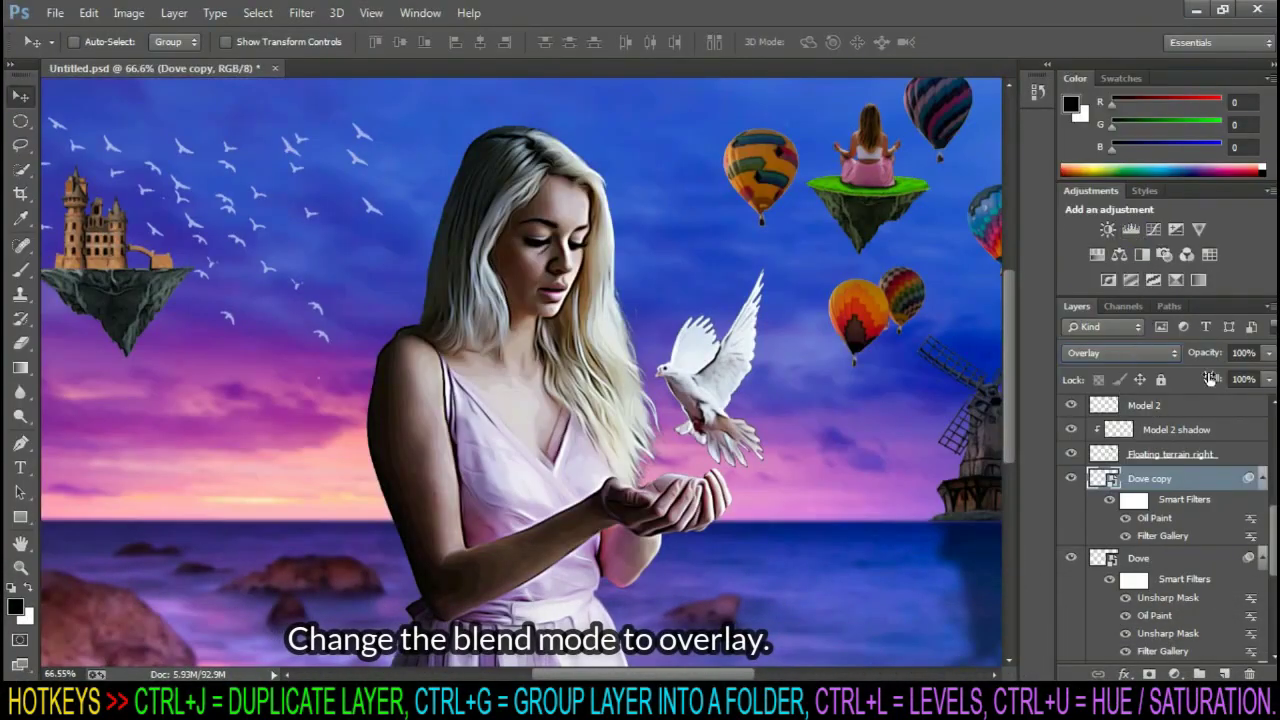
{"action": "left_click", "coordinate": [1243, 352]}
{"action": "type", "text": "25"}
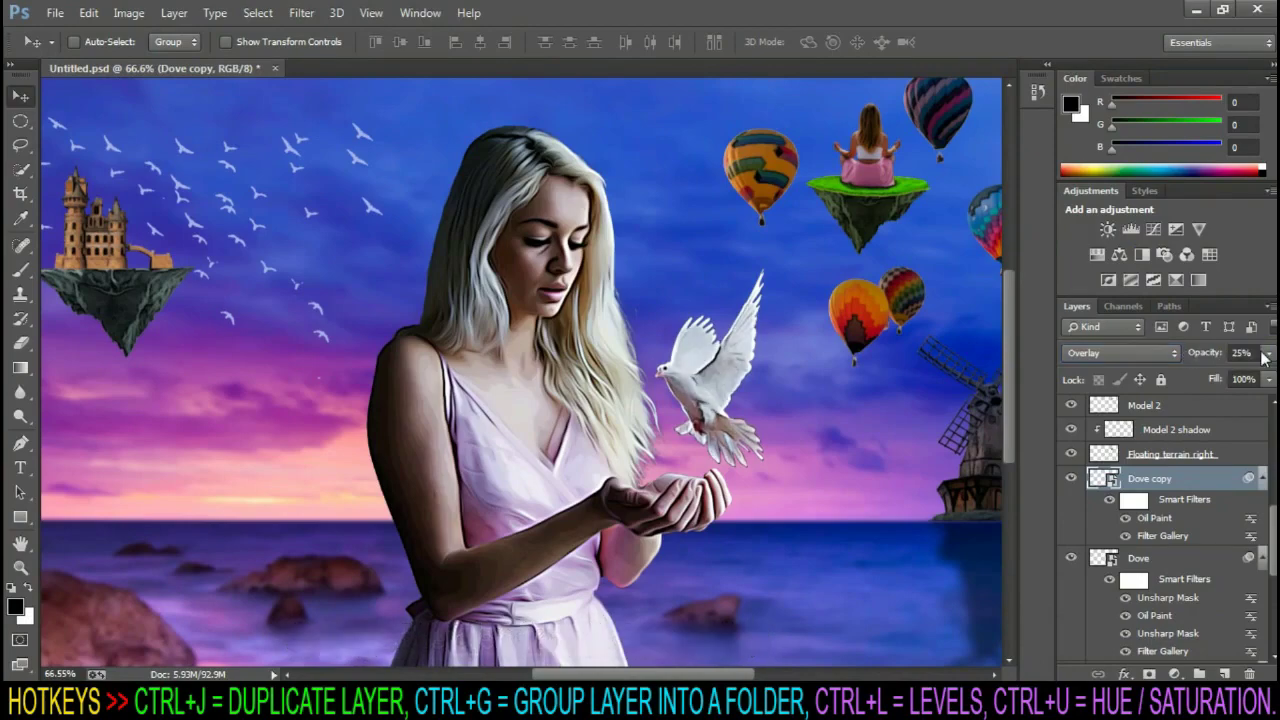
{"action": "scroll", "coordinate": [717, 316], "scroll_direction": "down", "scroll_amount": 1}
{"action": "scroll", "coordinate": [762, 320], "scroll_direction": "down", "scroll_amount": 1}
Select both the Model 1 copy and Model 1 layers in the Layers panel
{"action": "scroll", "coordinate": [762, 320], "scroll_direction": "down", "scroll_amount": 1}
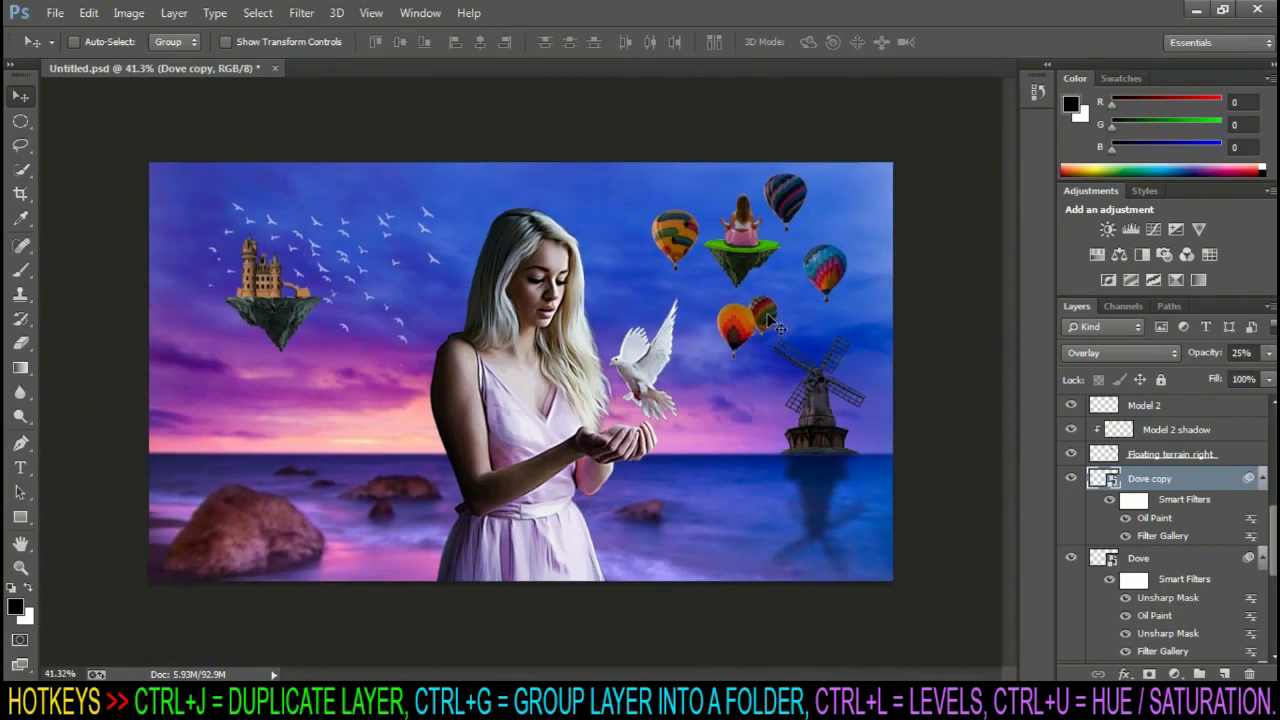
{"action": "scroll", "coordinate": [1201, 420], "scroll_direction": "up", "scroll_amount": 2}
{"action": "scroll", "coordinate": [1201, 418], "scroll_direction": "up", "scroll_amount": 3}
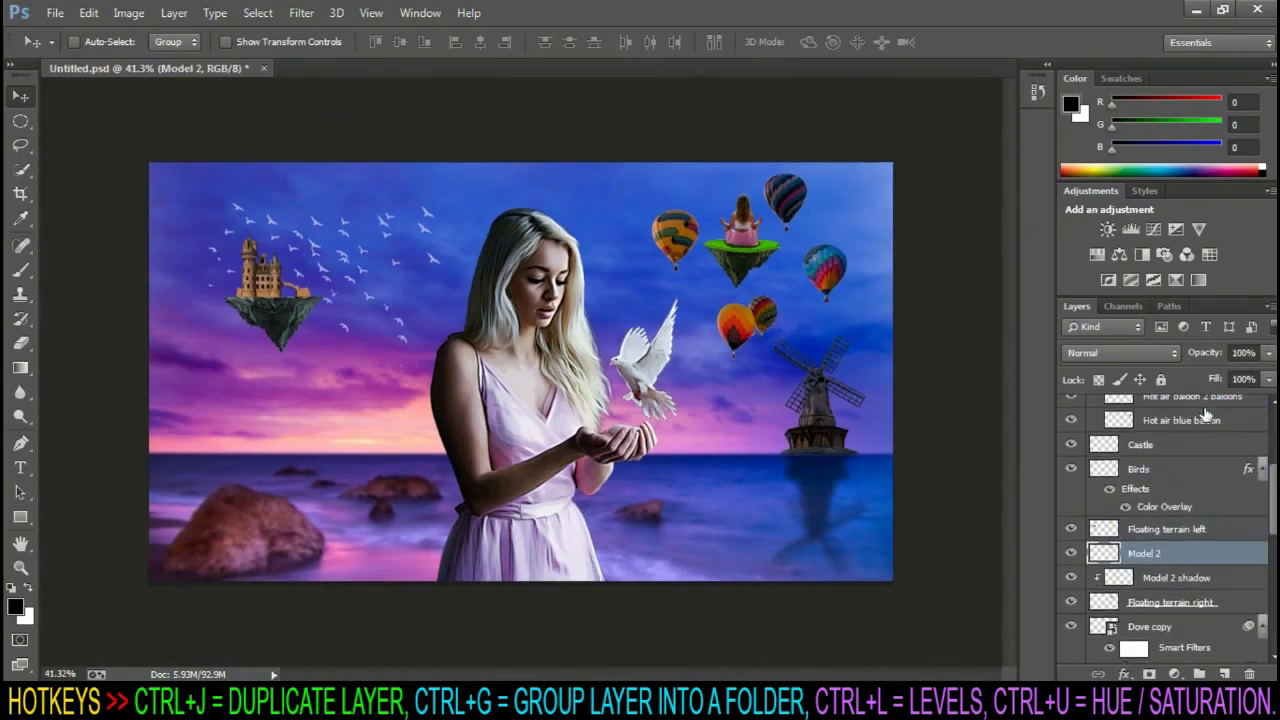
{"action": "scroll", "coordinate": [1203, 415], "scroll_direction": "up", "scroll_amount": 3}
{"action": "left_click", "coordinate": [1205, 408]}
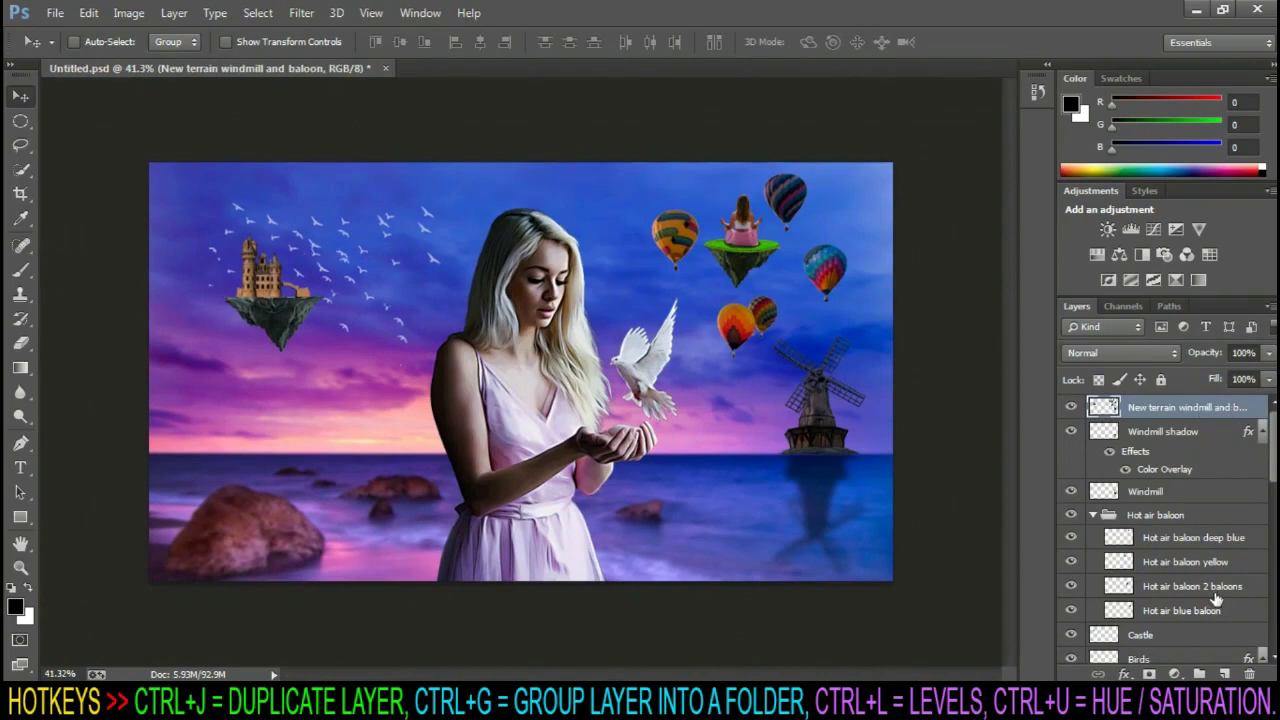
{"action": "scroll", "coordinate": [1165, 530], "scroll_direction": "down", "scroll_amount": 2}
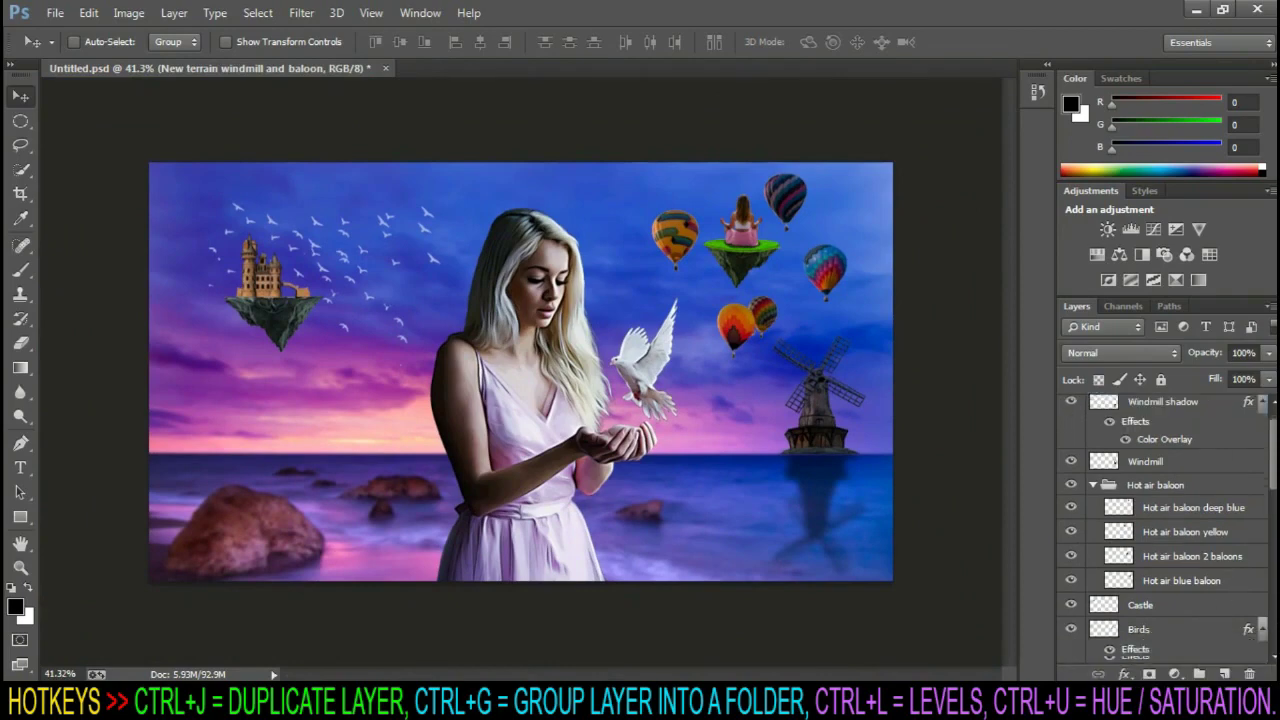
{"action": "scroll", "coordinate": [1165, 530], "scroll_direction": "down", "scroll_amount": 3}
{"action": "scroll", "coordinate": [1165, 530], "scroll_direction": "down", "scroll_amount": 3}
{"action": "scroll", "coordinate": [1188, 543], "scroll_direction": "up", "scroll_amount": 2}
{"action": "scroll", "coordinate": [1188, 543], "scroll_direction": "up", "scroll_amount": 2}
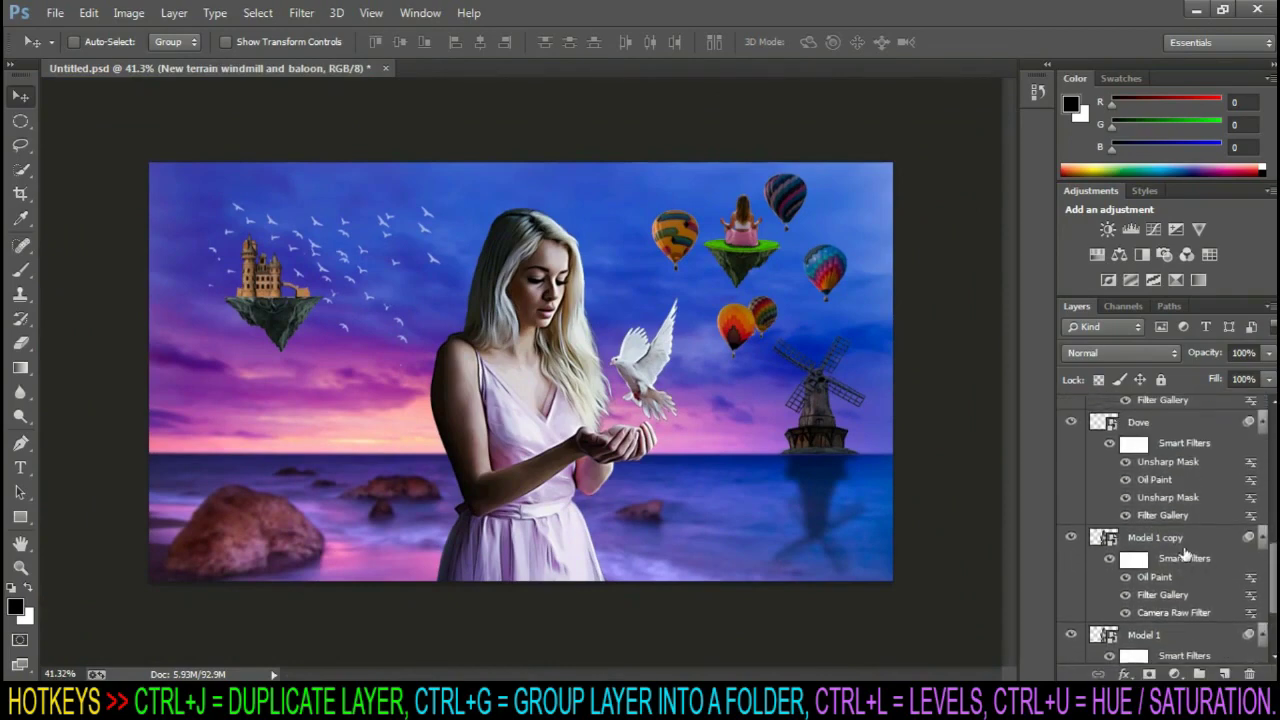
{"action": "left_click", "coordinate": [1188, 540]}
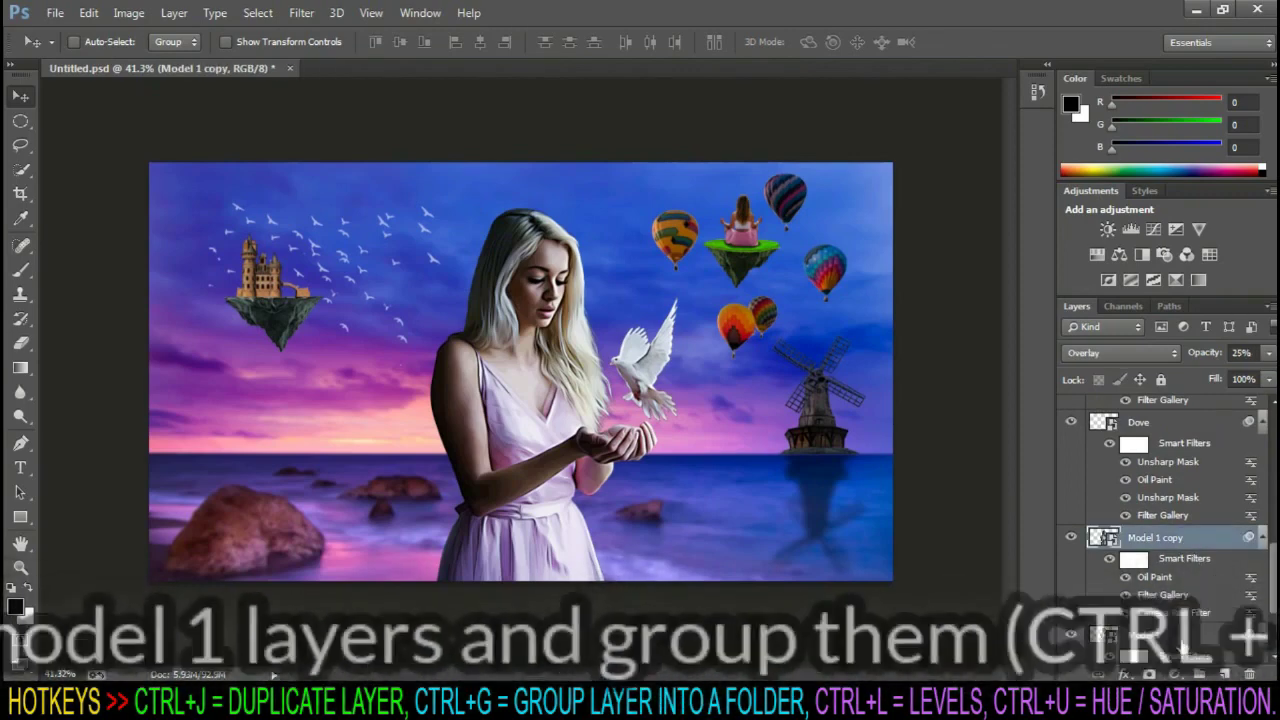
{"action": "scroll", "coordinate": [1186, 560], "scroll_direction": "down", "scroll_amount": 2}
{"action": "left_click", "coordinate": [1186, 591], "text": "shift"}
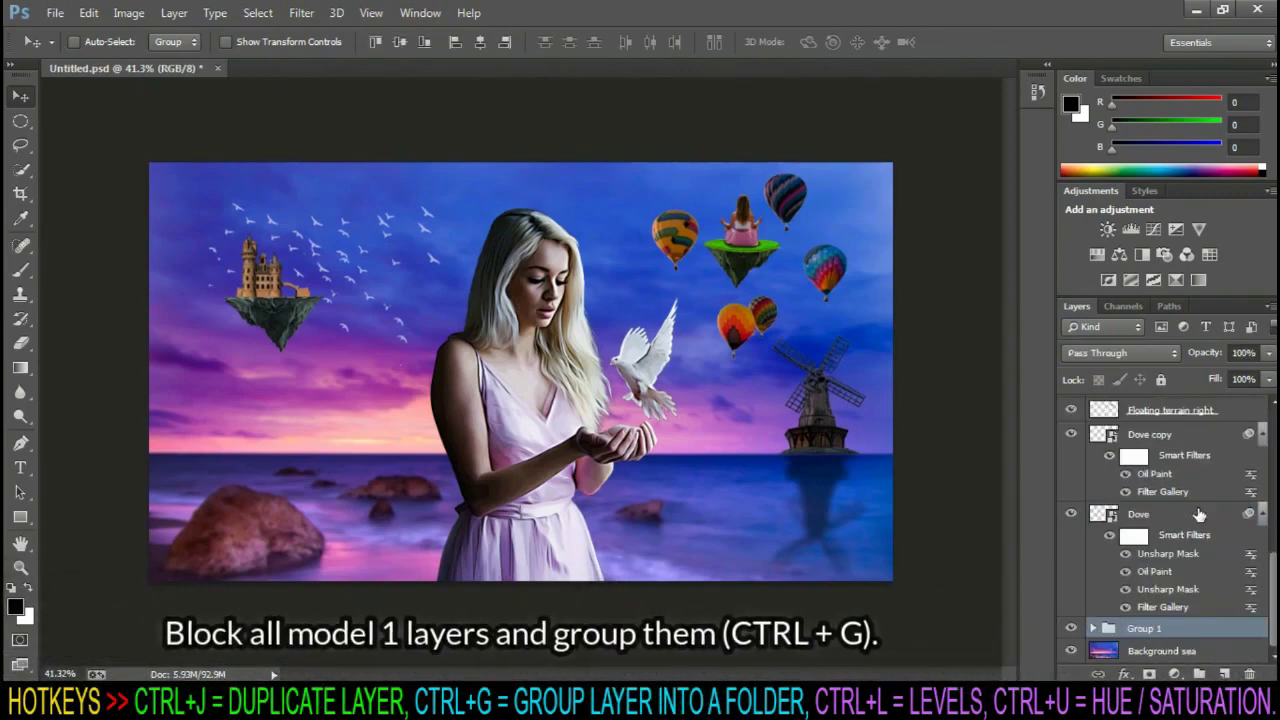
Group the two layers with Ctrl+G and name the folder 'Model 1'
{"action": "key", "text": "ctrl+g"}
{"action": "double_click", "coordinate": [1145, 628]}
{"action": "type", "text": "Model 1"}
{"action": "key", "text": "Return"}
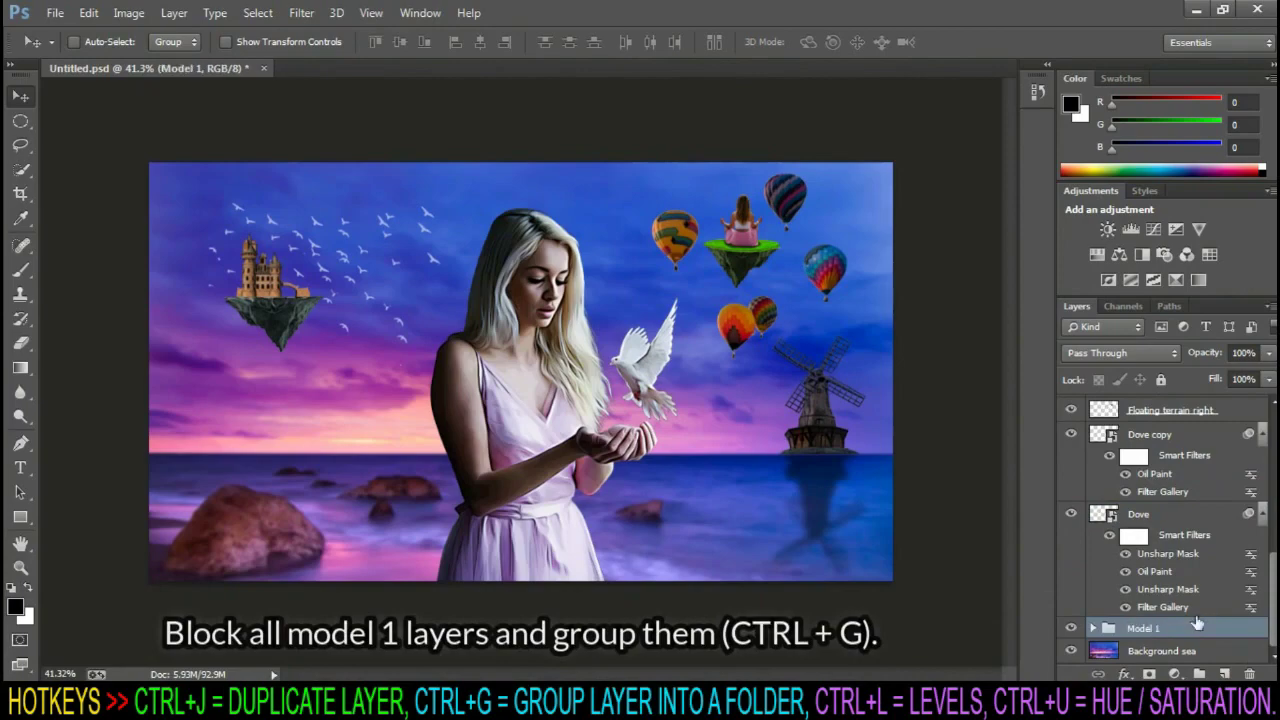
{"action": "left_click", "coordinate": [1174, 675]}
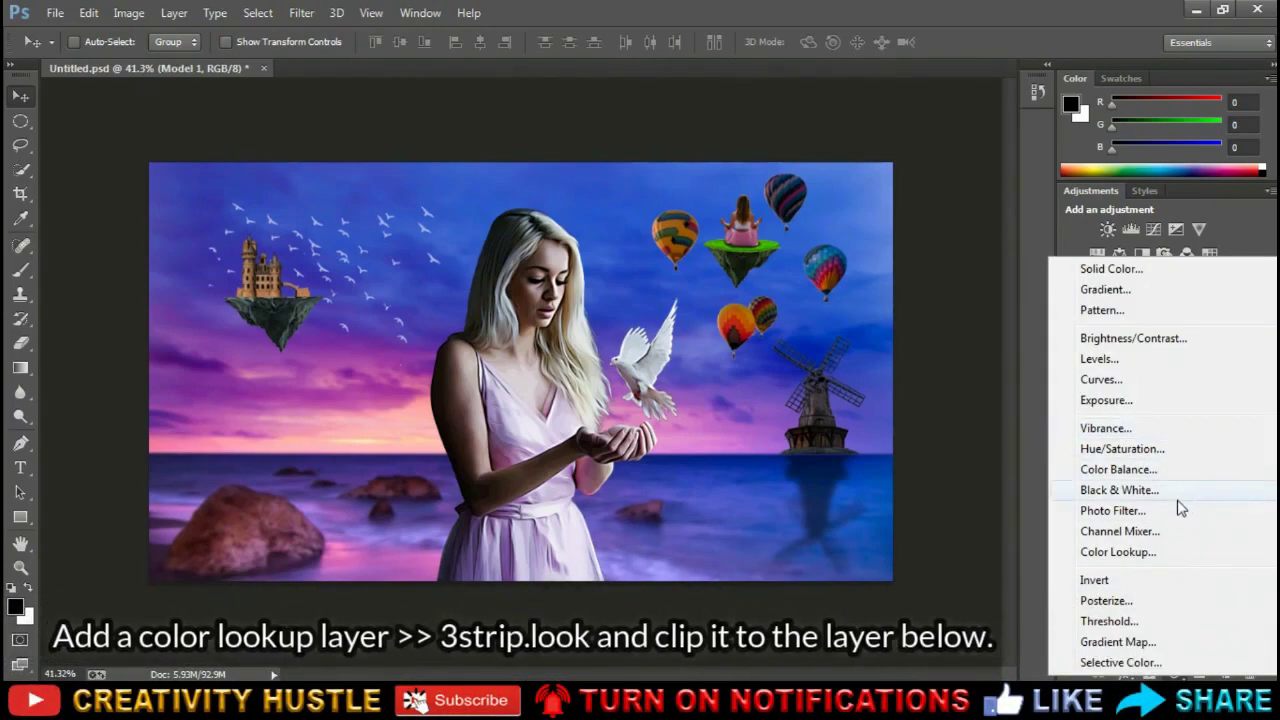
Add a clipped Color Lookup using 3Strip.look at 75% opacity
{"action": "left_click", "coordinate": [1179, 551]}
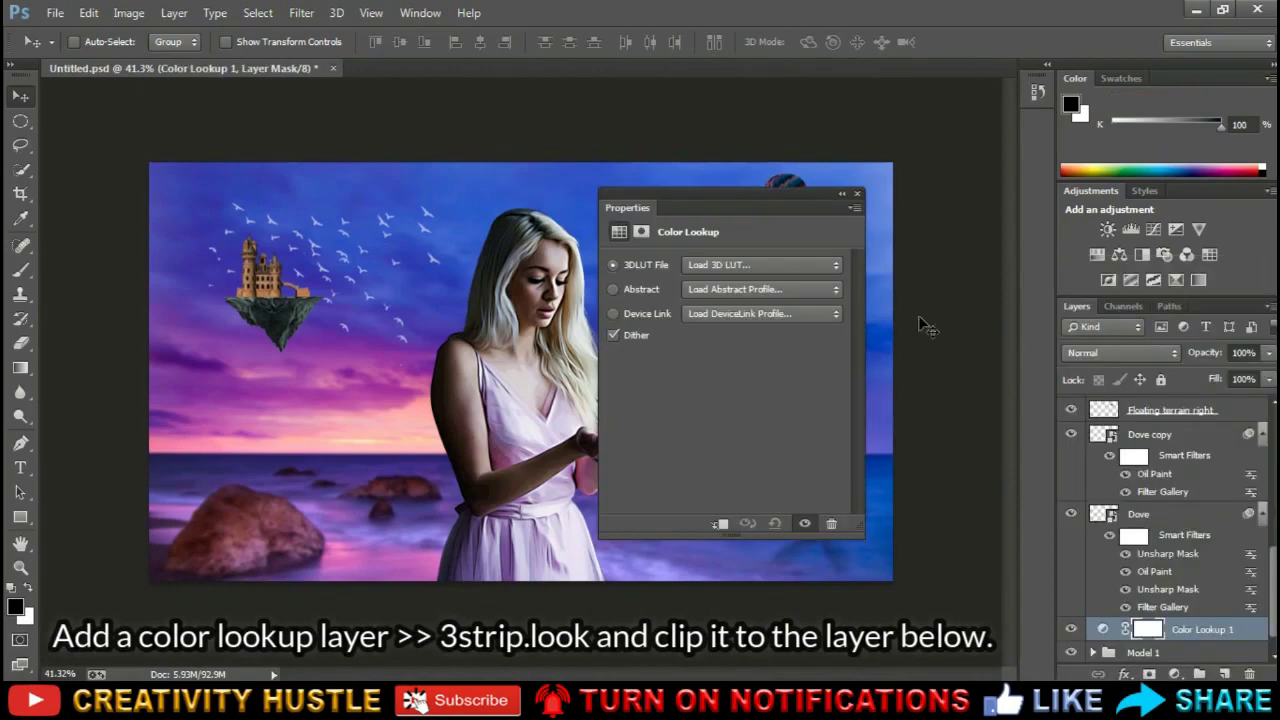
{"action": "left_click", "coordinate": [780, 266]}
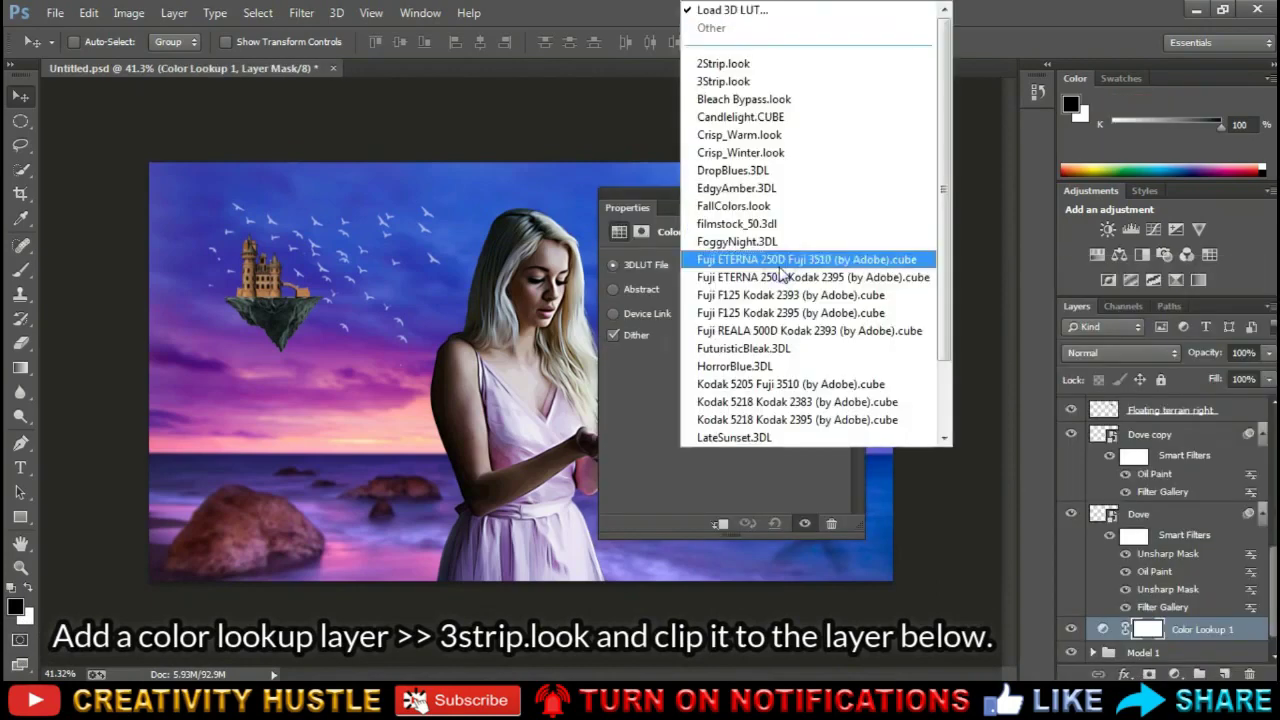
{"action": "left_click", "coordinate": [824, 77]}
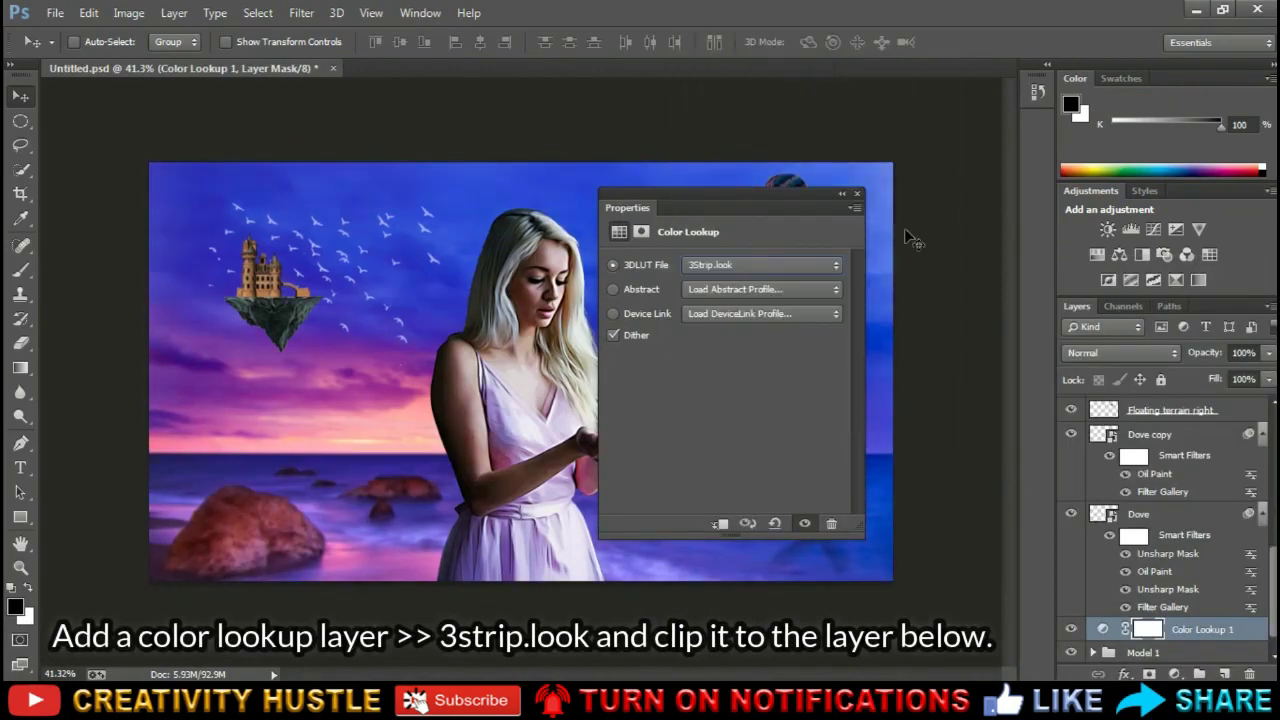
{"action": "left_click", "coordinate": [721, 524]}
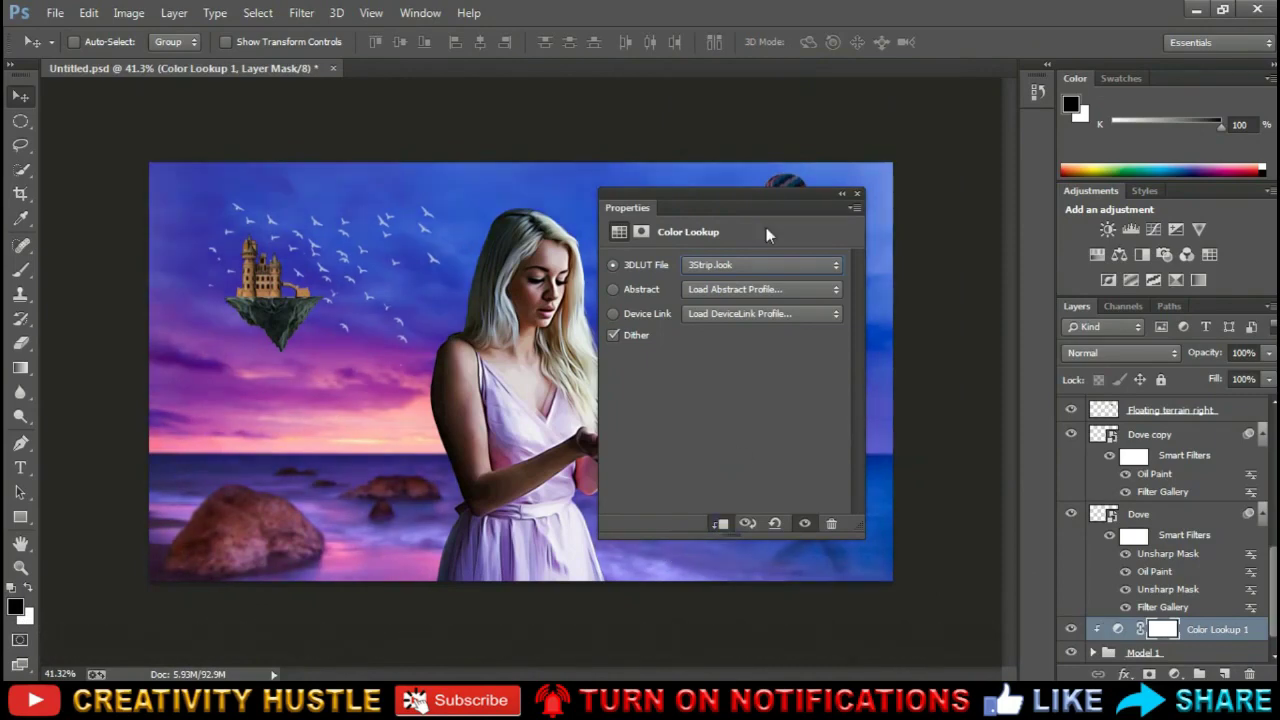
{"action": "left_click", "coordinate": [842, 197]}
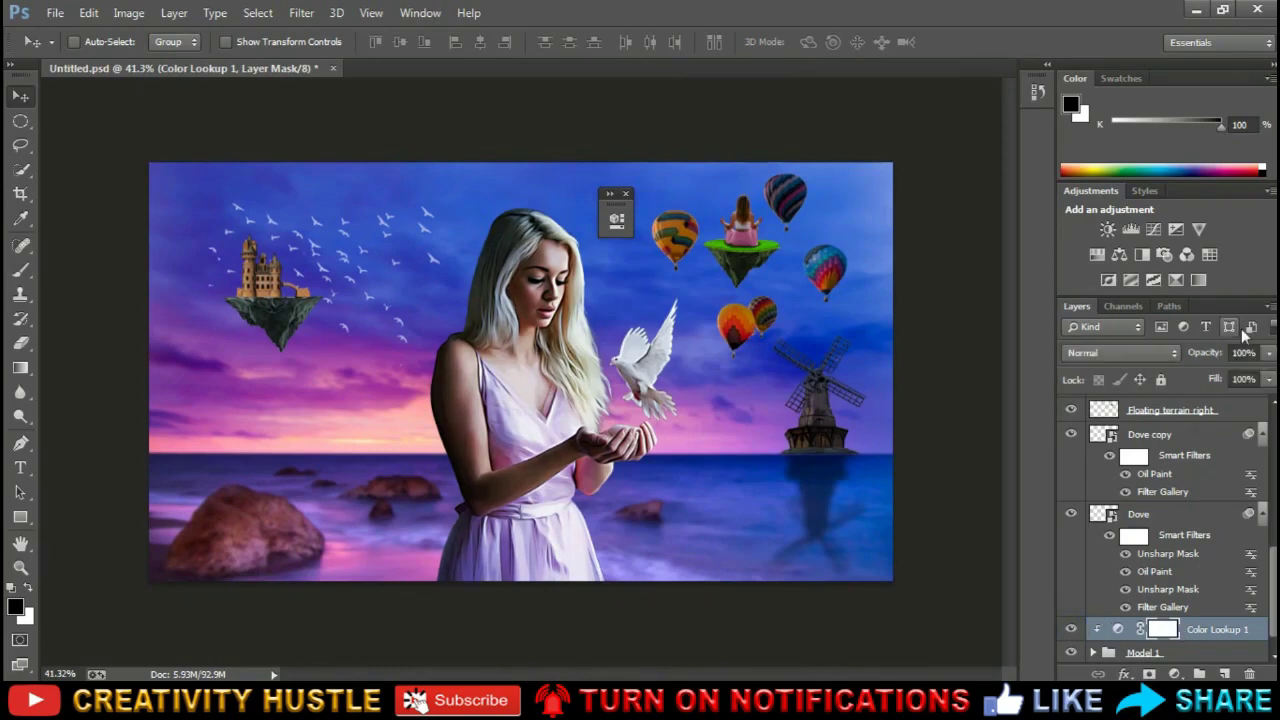
{"action": "type", "text": "7"}
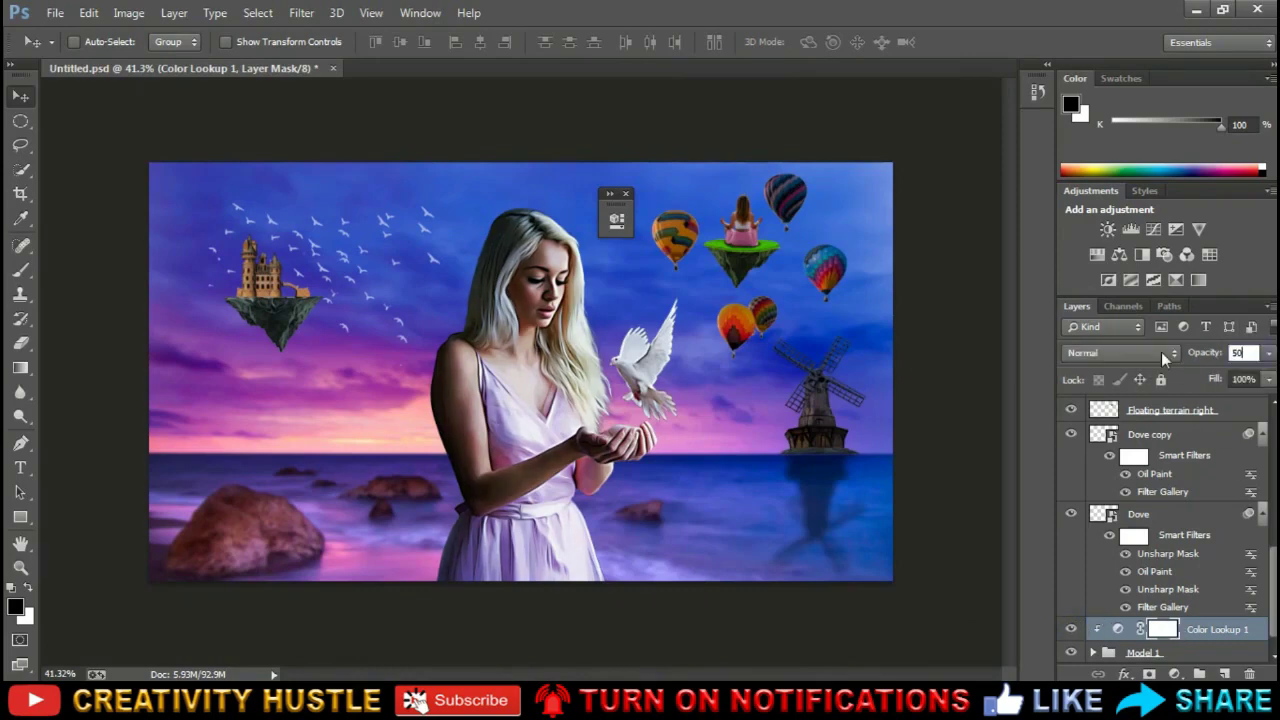
{"action": "type", "text": "5"}
{"action": "key", "text": "Return"}
Group the two dove layers into a group named Dove
{"action": "left_click", "coordinate": [1212, 521]}
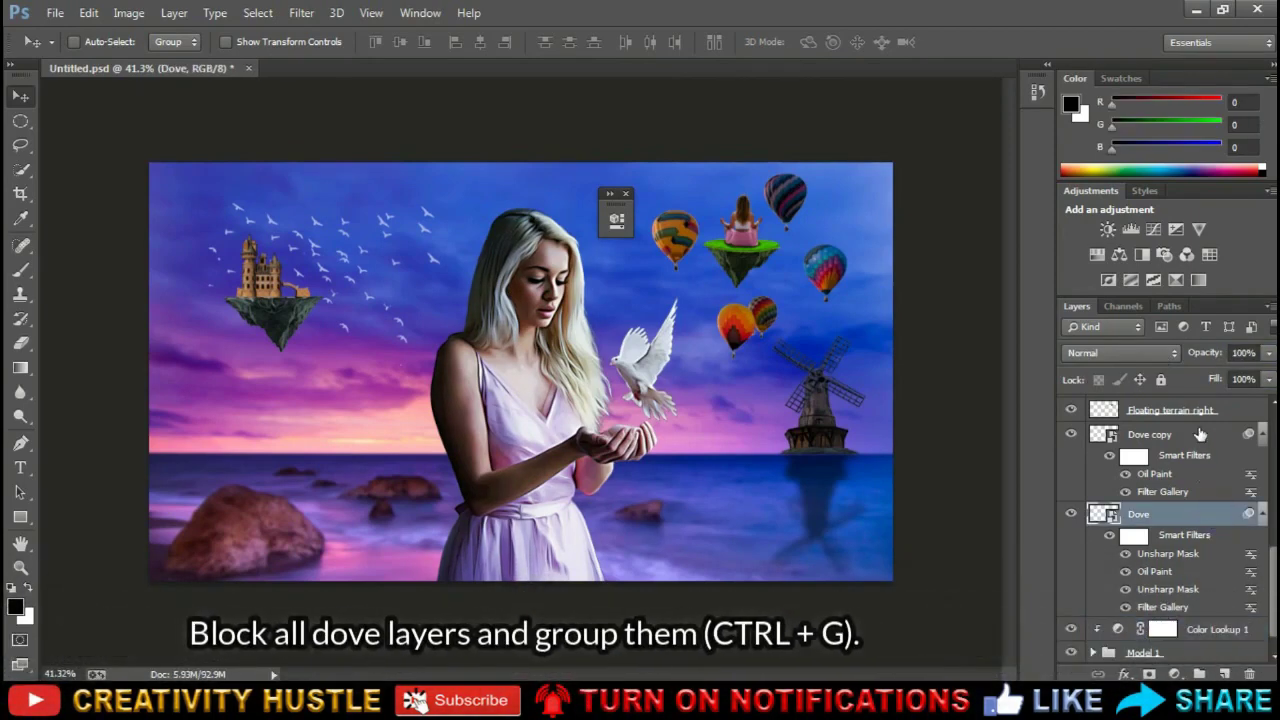
{"action": "left_click", "coordinate": [1200, 434], "text": "shift"}
{"action": "key", "text": "ctrl+g"}
{"action": "type", "text": "Dove"}
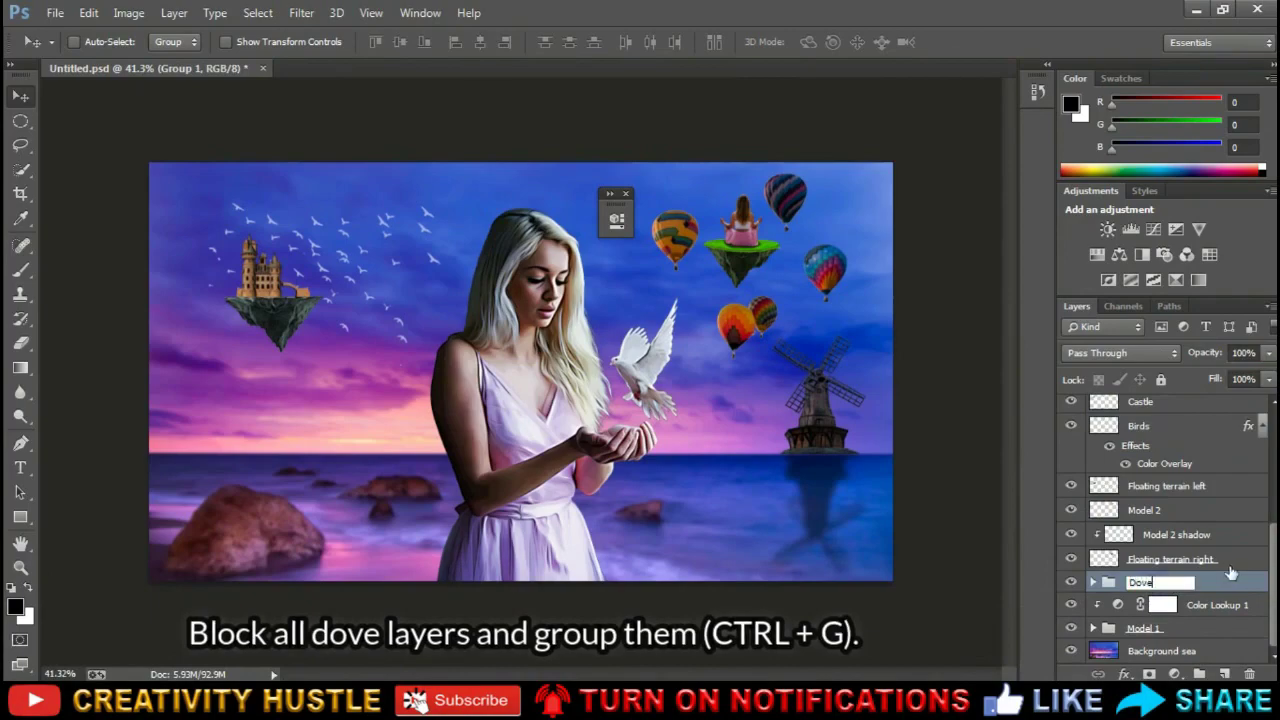
{"action": "key", "text": "Return"}
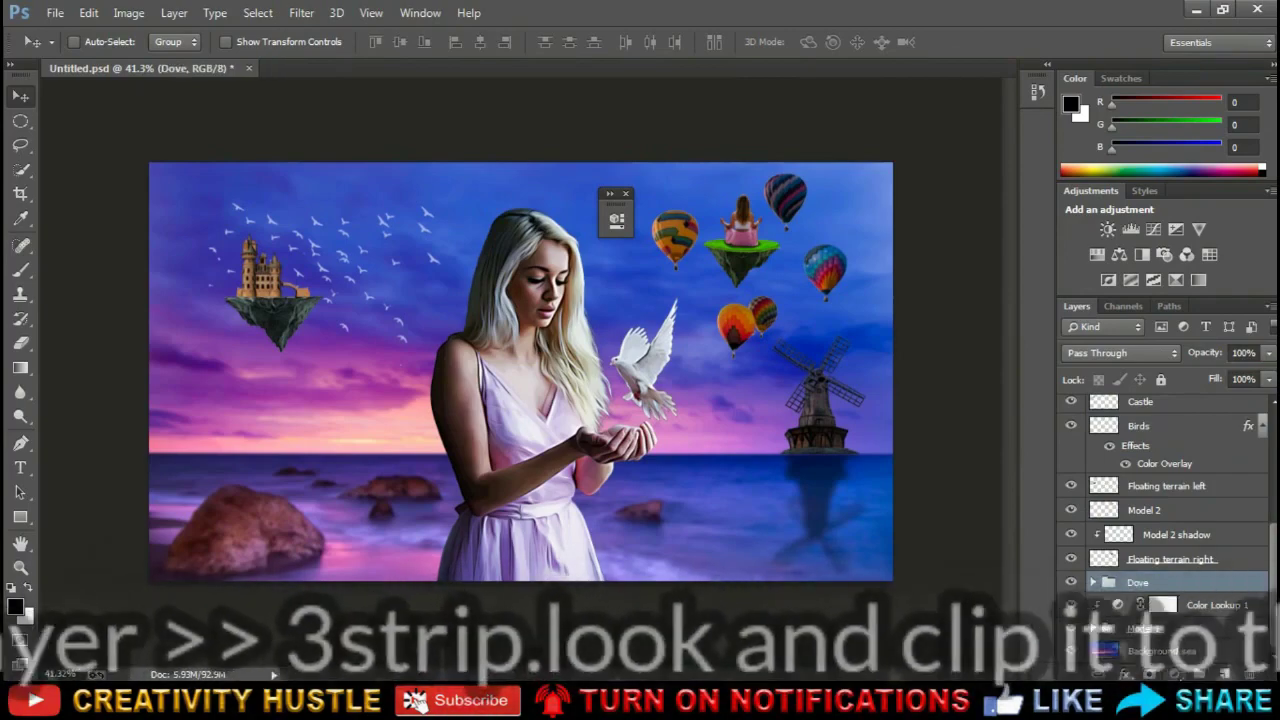
Add a Color Lookup adjustment using 3Strip.look, clipped to the Dove group
{"action": "left_click", "coordinate": [1170, 673]}
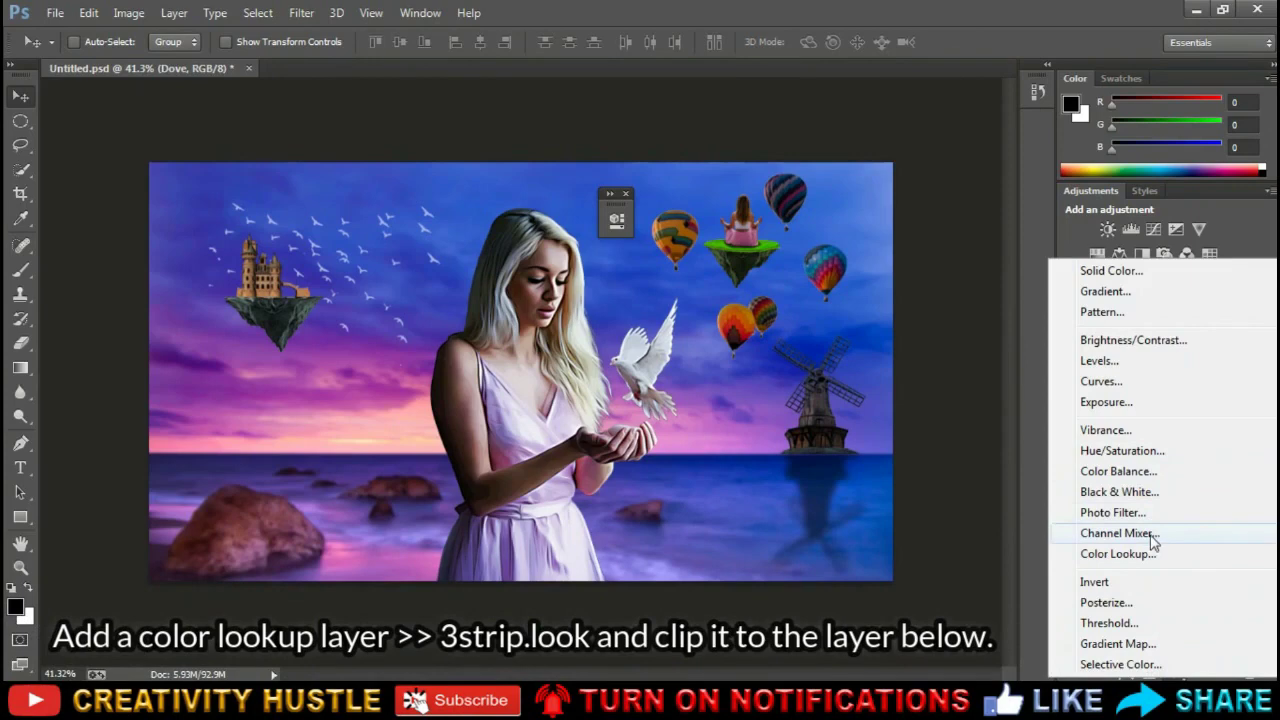
{"action": "left_click", "coordinate": [1148, 553]}
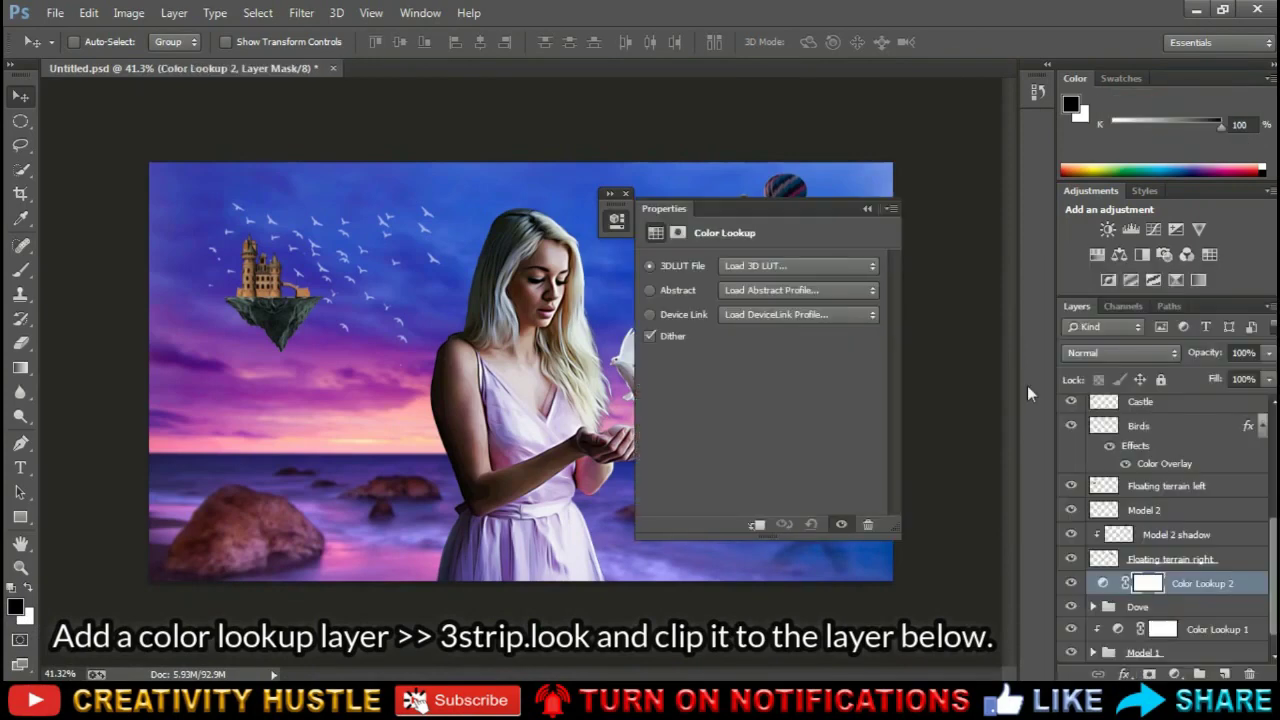
{"action": "left_click", "coordinate": [789, 266]}
{"action": "left_click", "coordinate": [815, 76]}
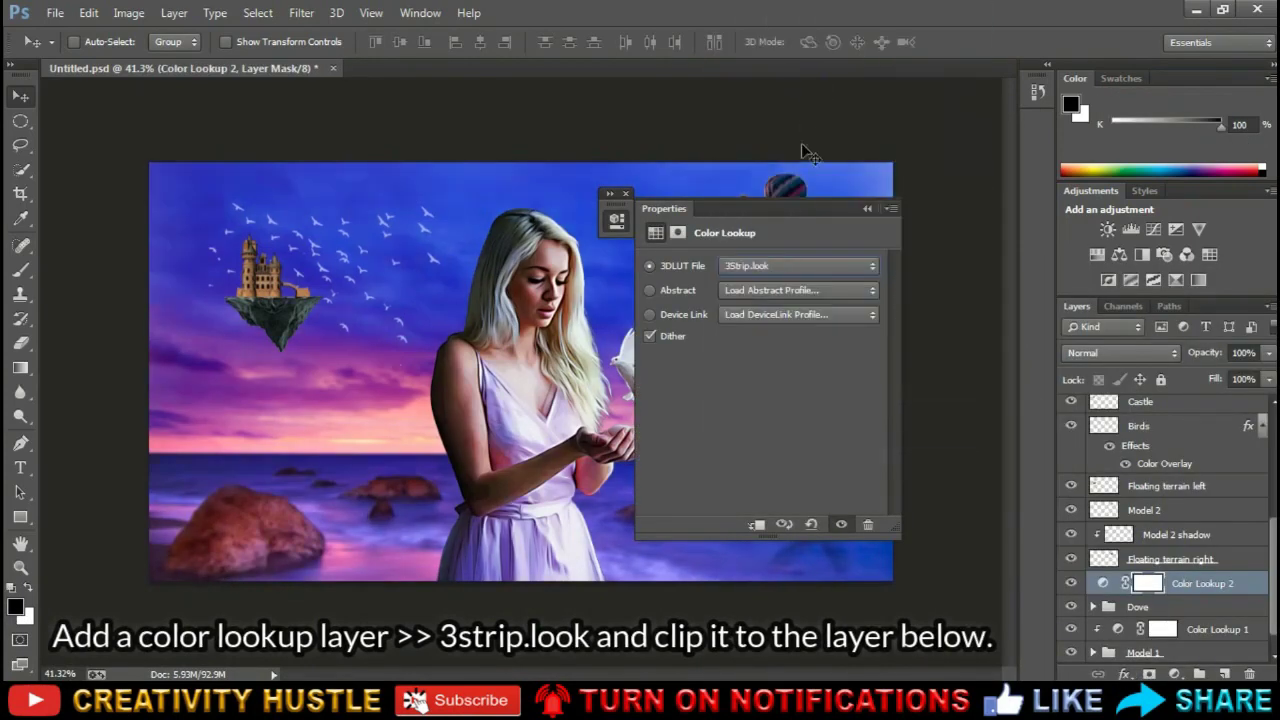
{"action": "left_click_drag", "start_coordinate": [798, 218], "coordinate": [1023, 218]}
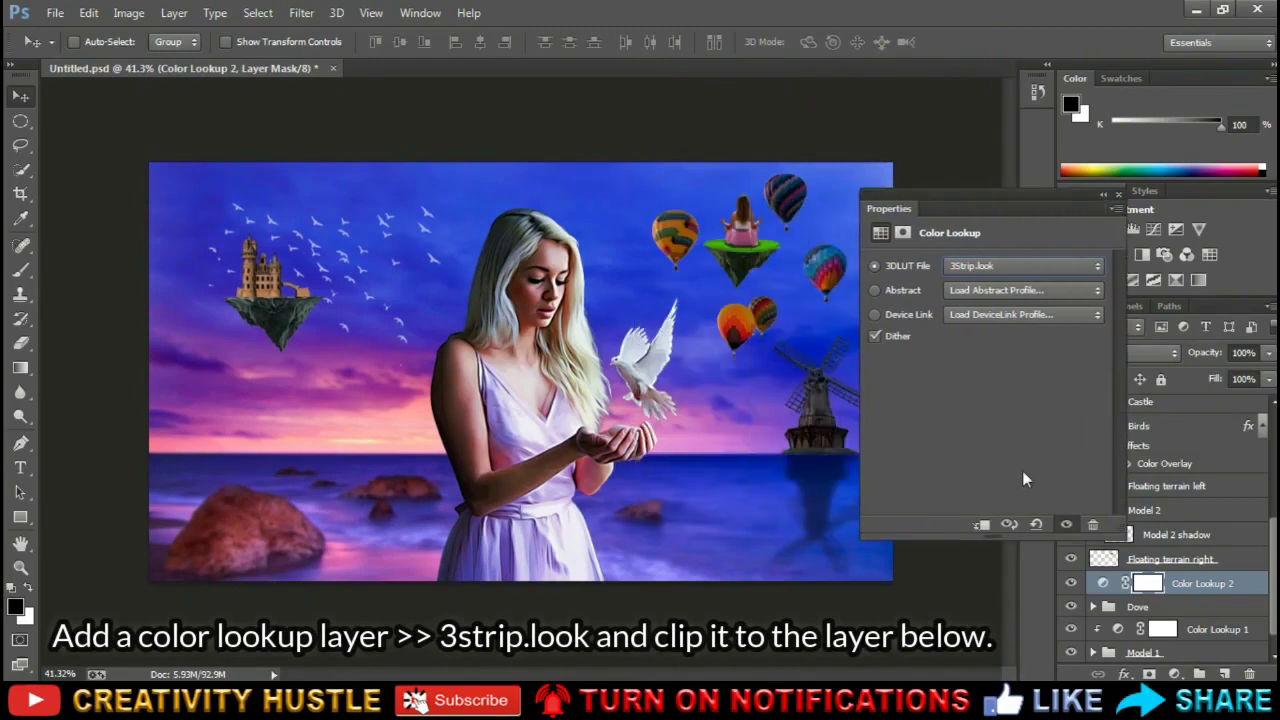
{"action": "left_click", "coordinate": [981, 527]}
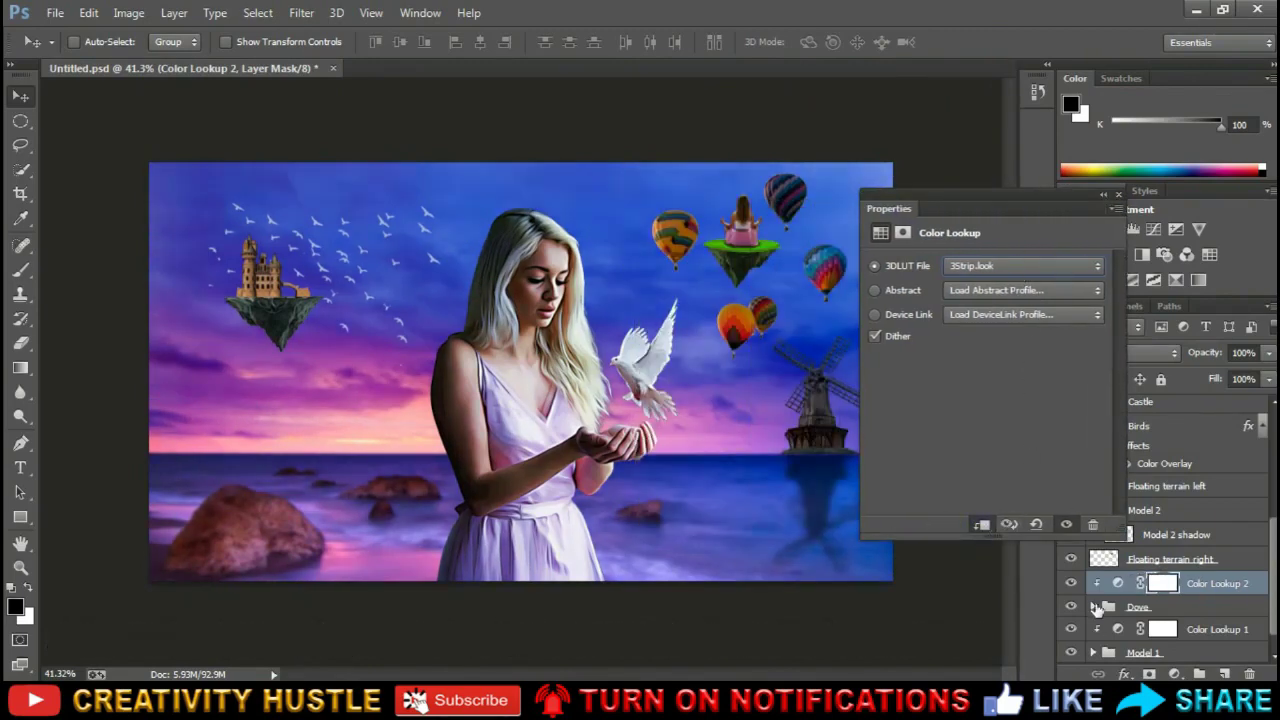
{"action": "left_click", "coordinate": [1214, 584]}
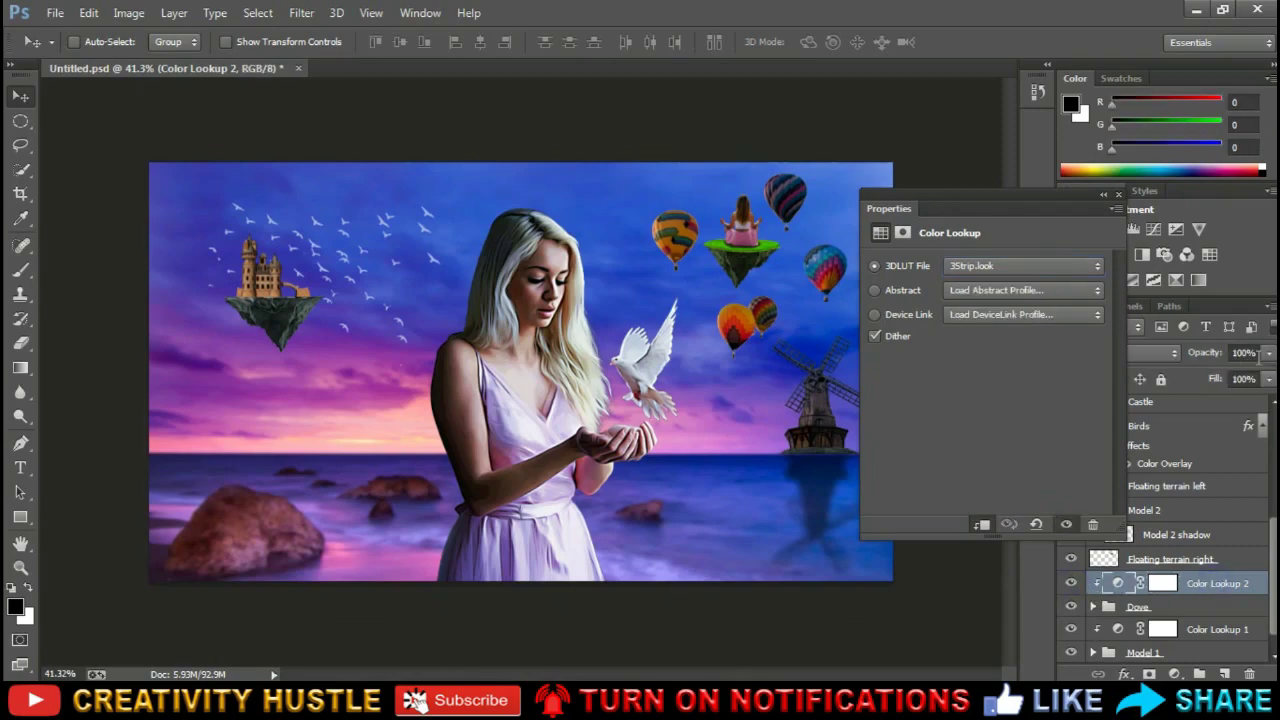
Add an empty Layer 1 above Color Lookup 1, clipped to the Model 1 group
{"action": "left_click", "coordinate": [1103, 200]}
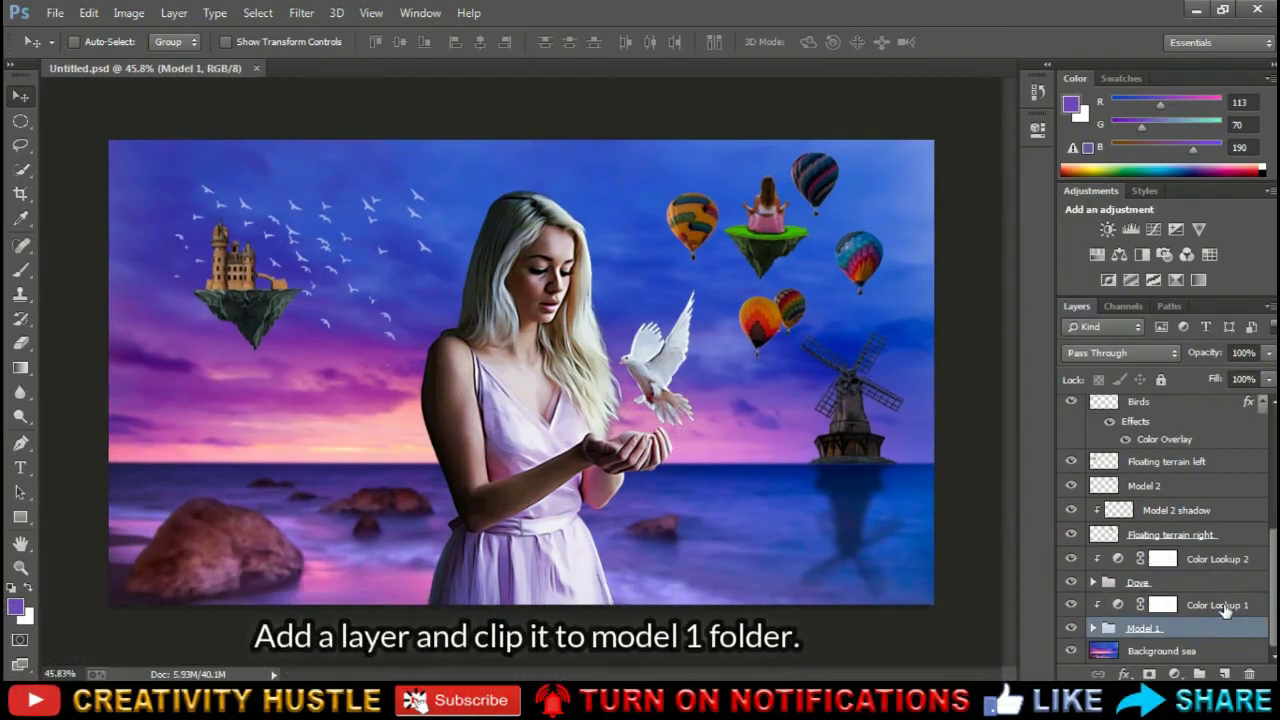
{"action": "left_click", "coordinate": [1225, 606]}
{"action": "left_click", "coordinate": [1226, 674]}
{"action": "right_click", "coordinate": [1220, 605]}
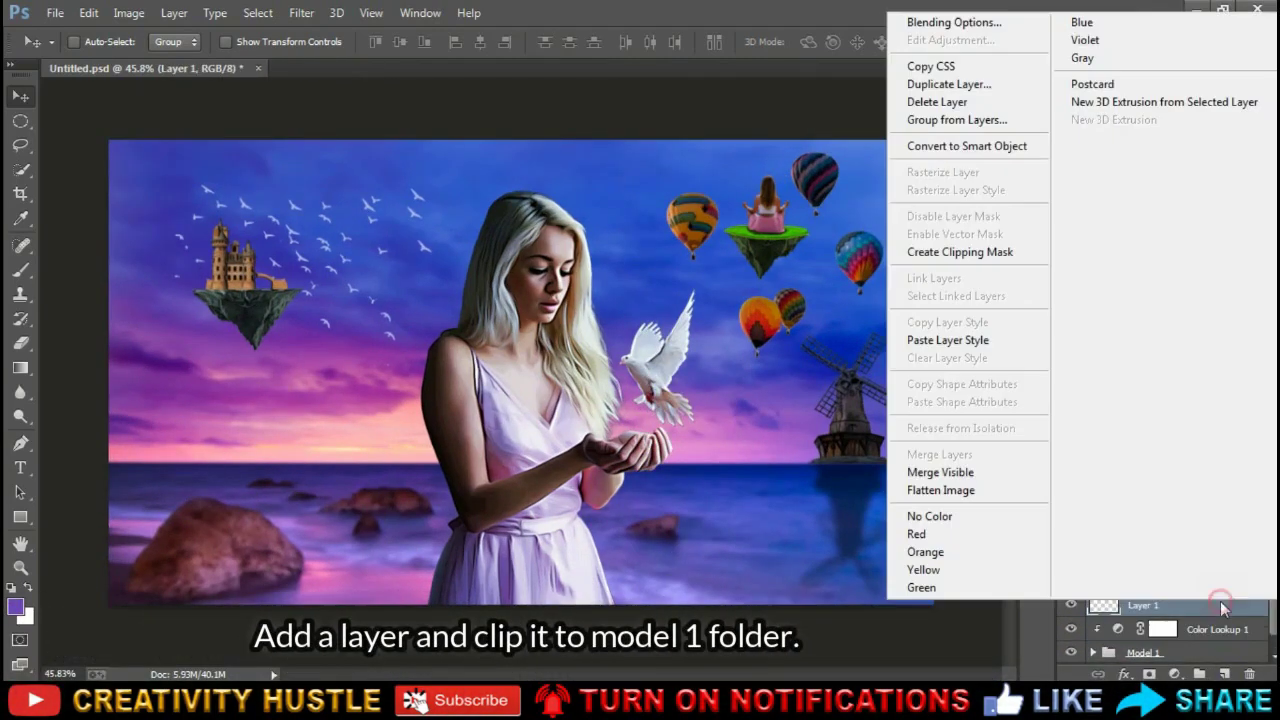
{"action": "left_click", "coordinate": [985, 252]}
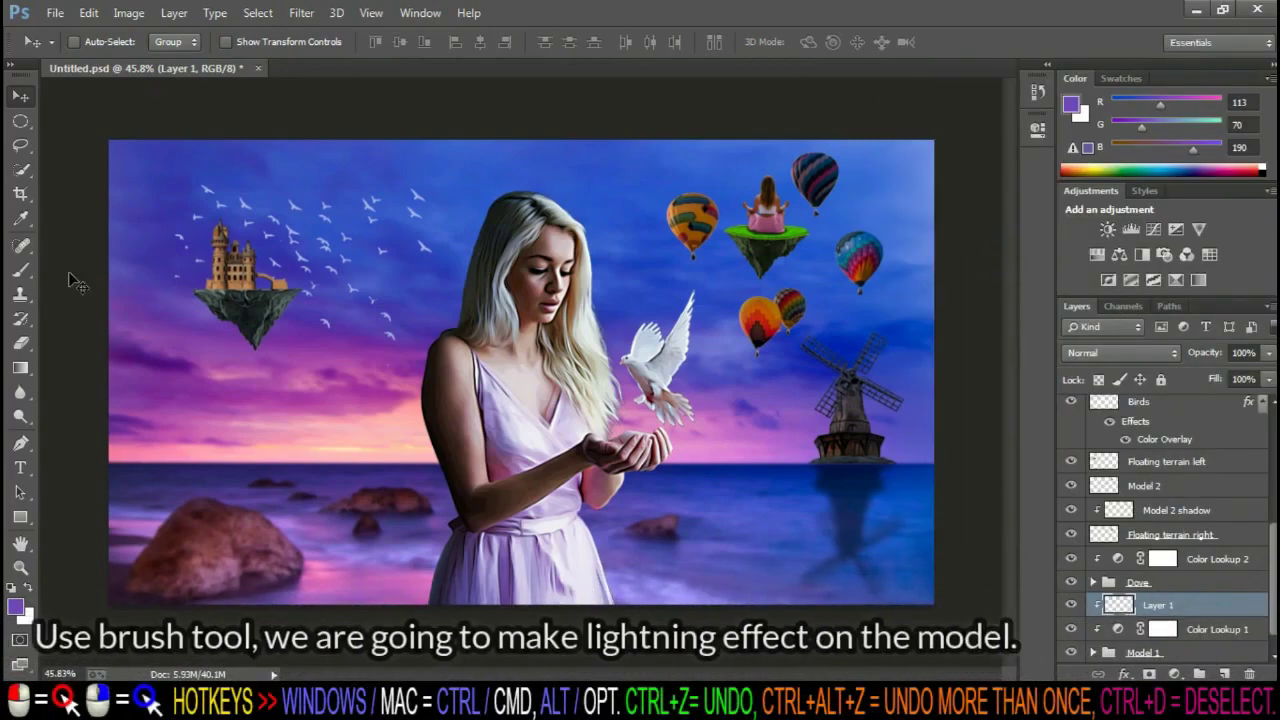
Set up the Brush at 100% opacity and flow, sampling sky blue then sunset pink
{"action": "left_click", "coordinate": [22, 270]}
{"action": "left_click", "coordinate": [95, 266]}
{"action": "scroll", "coordinate": [374, 208], "scroll_direction": "up", "scroll_amount": 3, "text": "alt"}
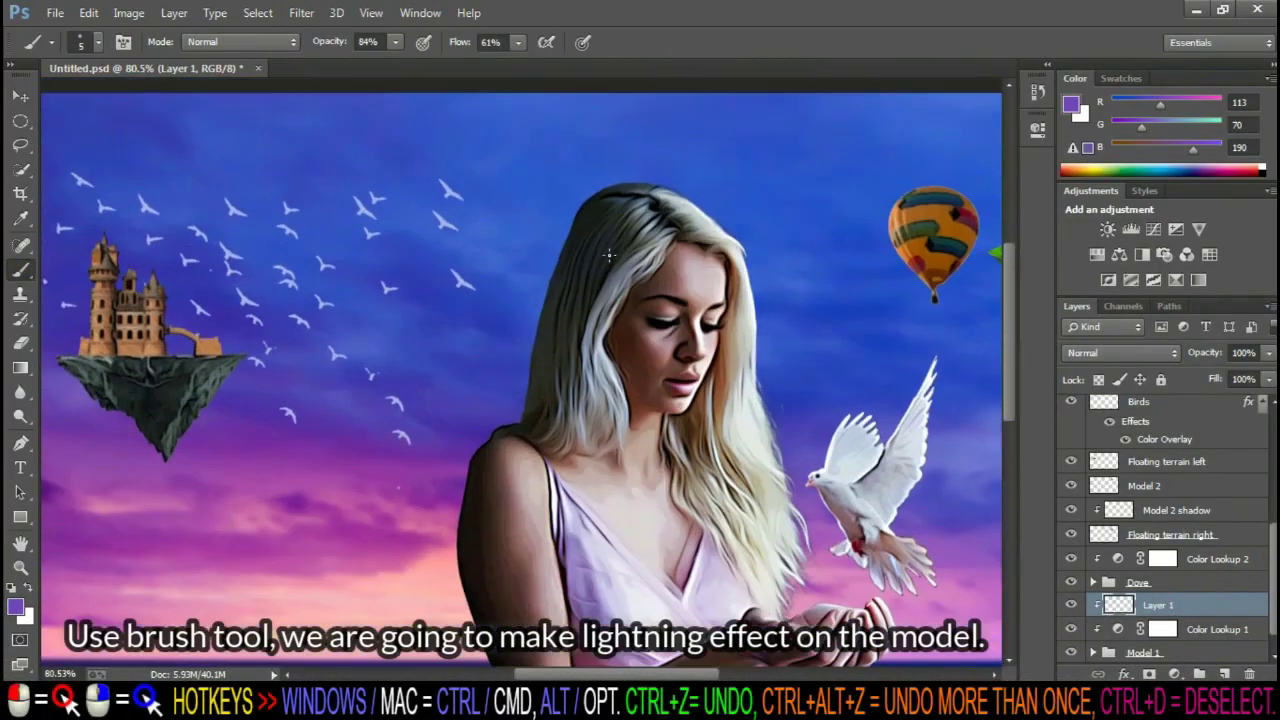
{"action": "left_click", "coordinate": [596, 146], "text": "alt"}
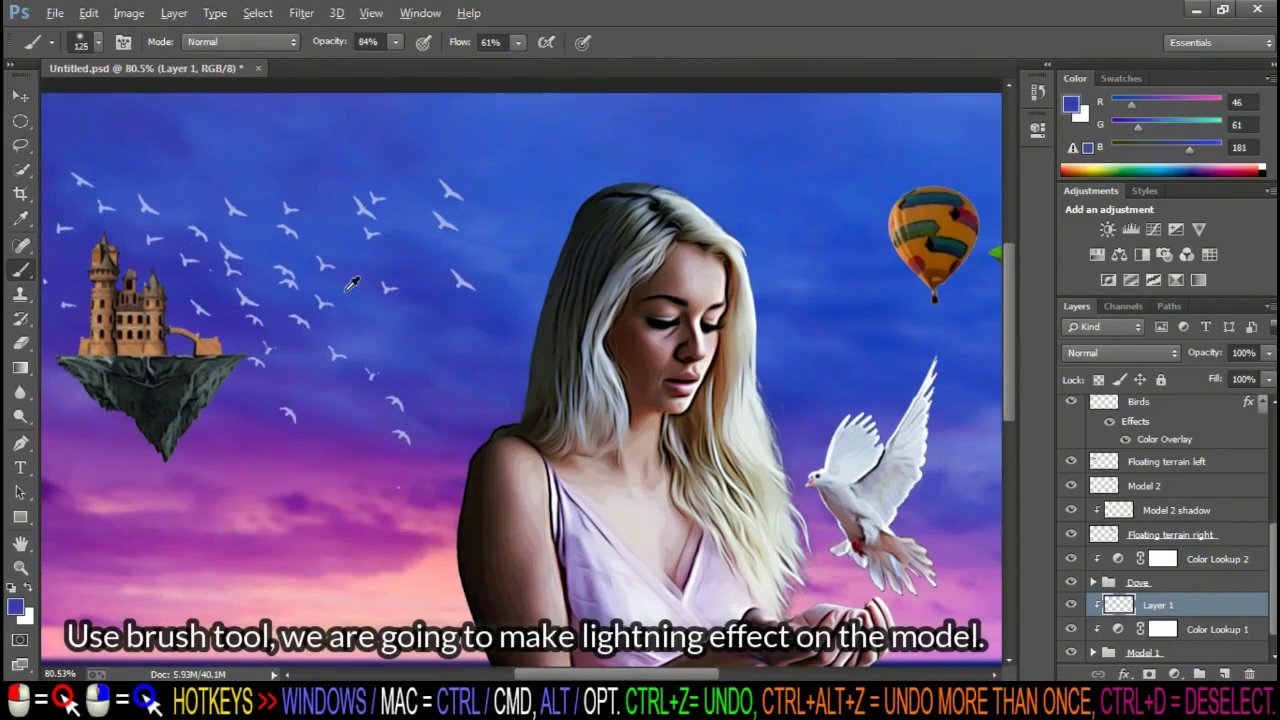
{"action": "key", "text": "0"}
{"action": "key", "text": "shift+0"}
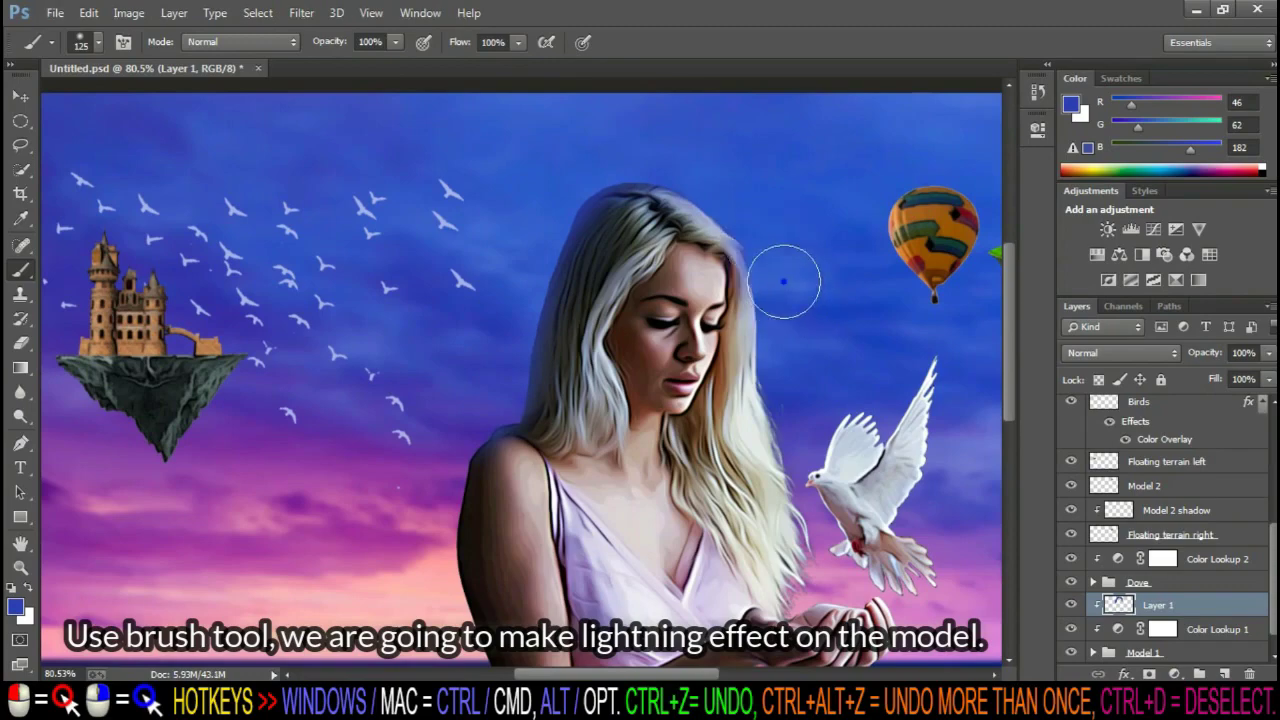
{"action": "scroll", "coordinate": [390, 374], "scroll_direction": "down", "scroll_amount": 3}
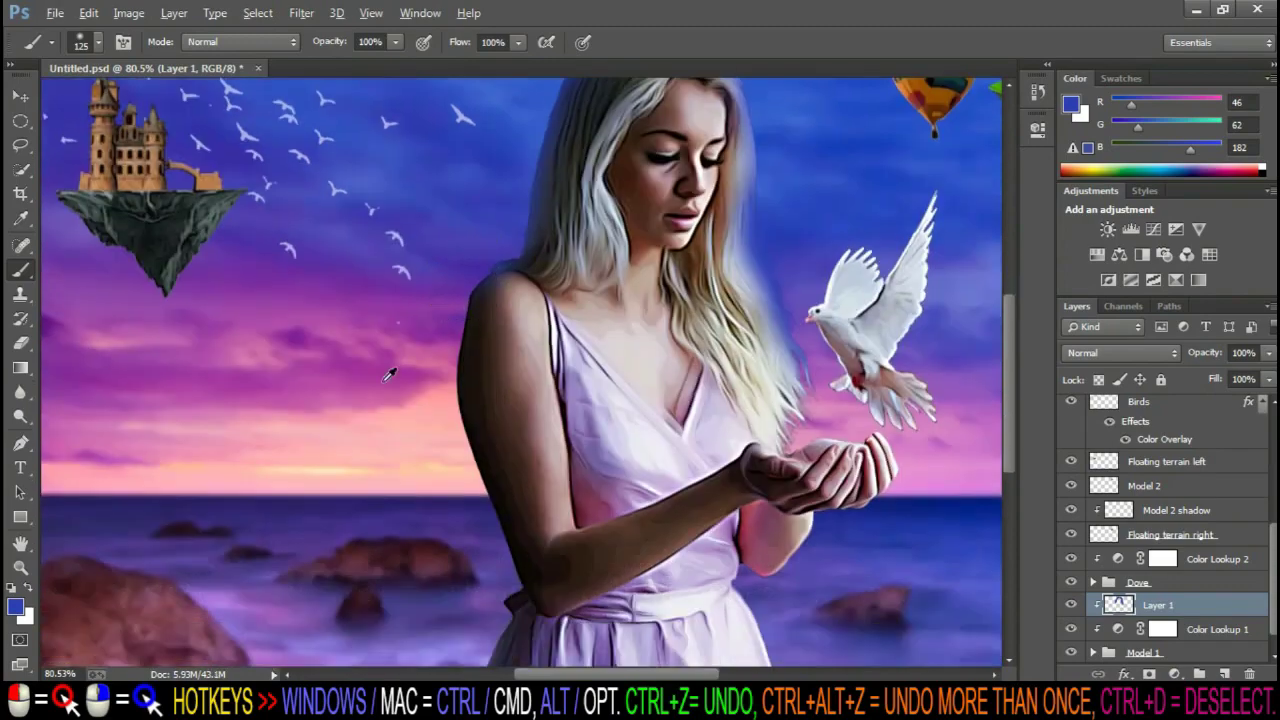
{"action": "left_click", "coordinate": [390, 374], "text": "alt"}
Paint pink glow along the hair's right edge, then sample sea blue at brush size 70
{"action": "scroll", "coordinate": [457, 586], "scroll_direction": "down", "scroll_amount": 1}
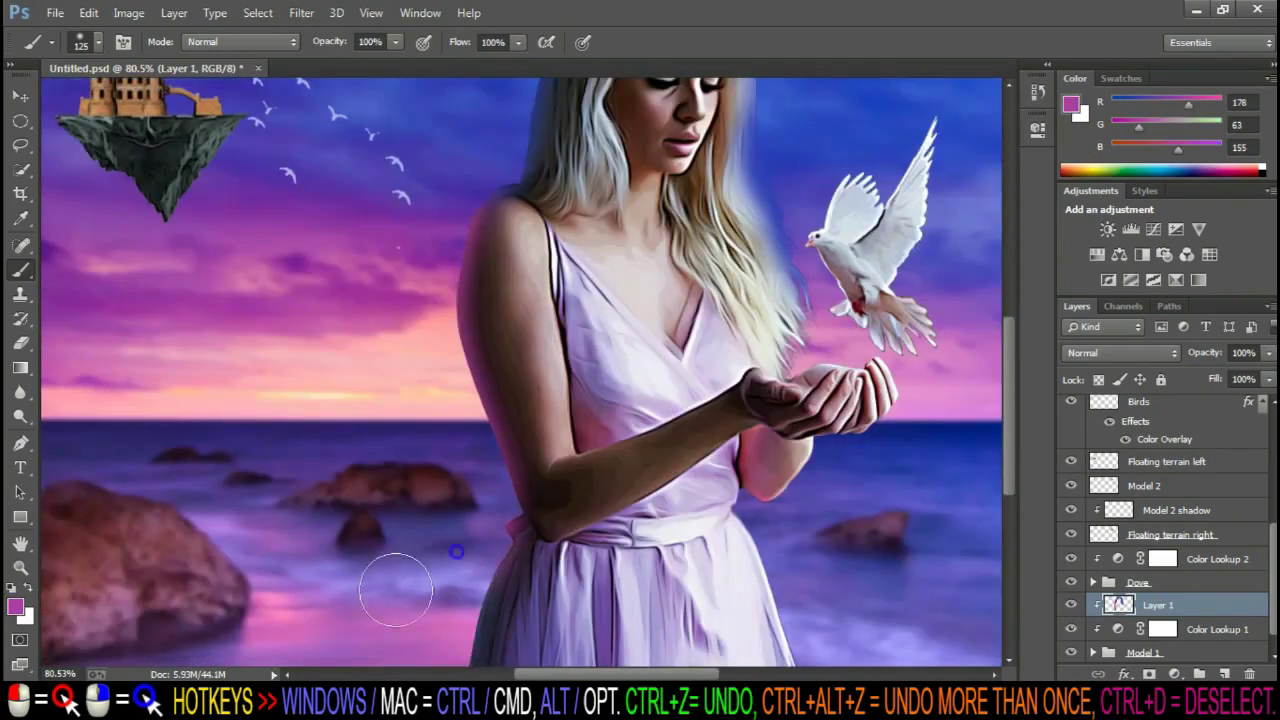
{"action": "left_click_drag", "start_coordinate": [800, 260], "coordinate": [810, 350]}
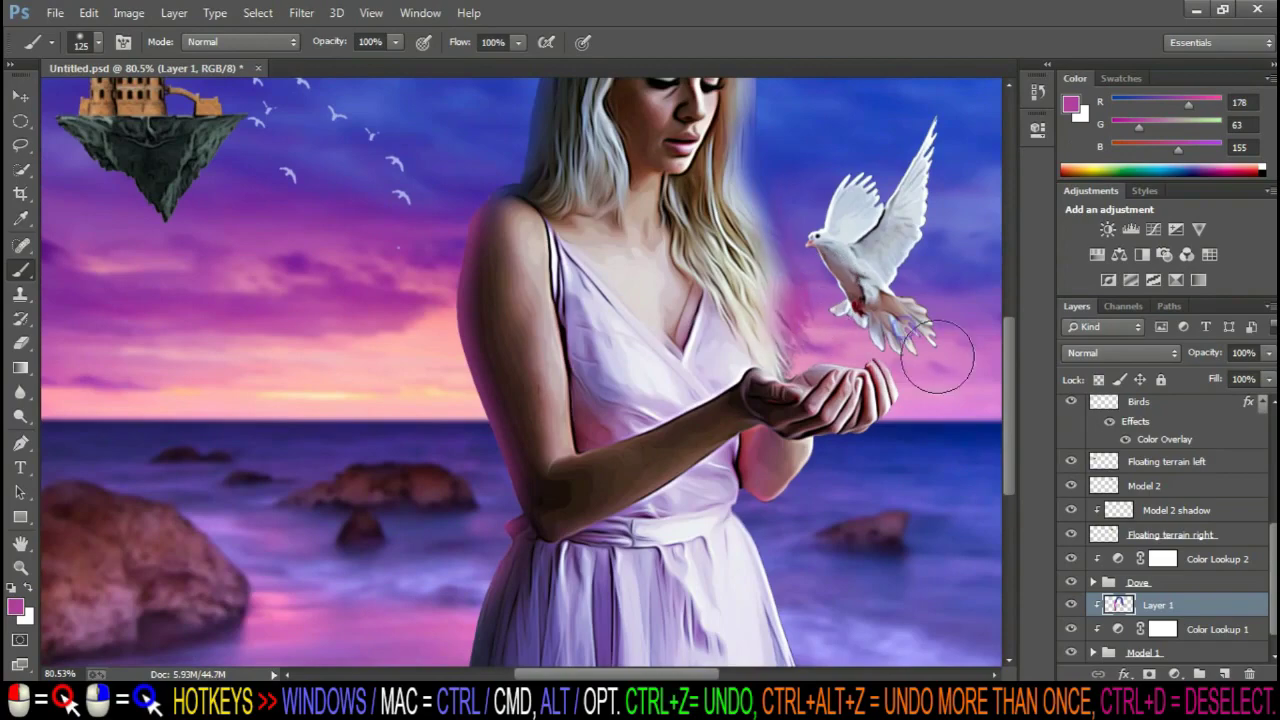
{"action": "left_click", "coordinate": [902, 455], "text": "alt"}
{"action": "key", "text": "bracketleft"}
{"action": "key", "text": "bracketleft"}
{"action": "key", "text": "bracketleft"}
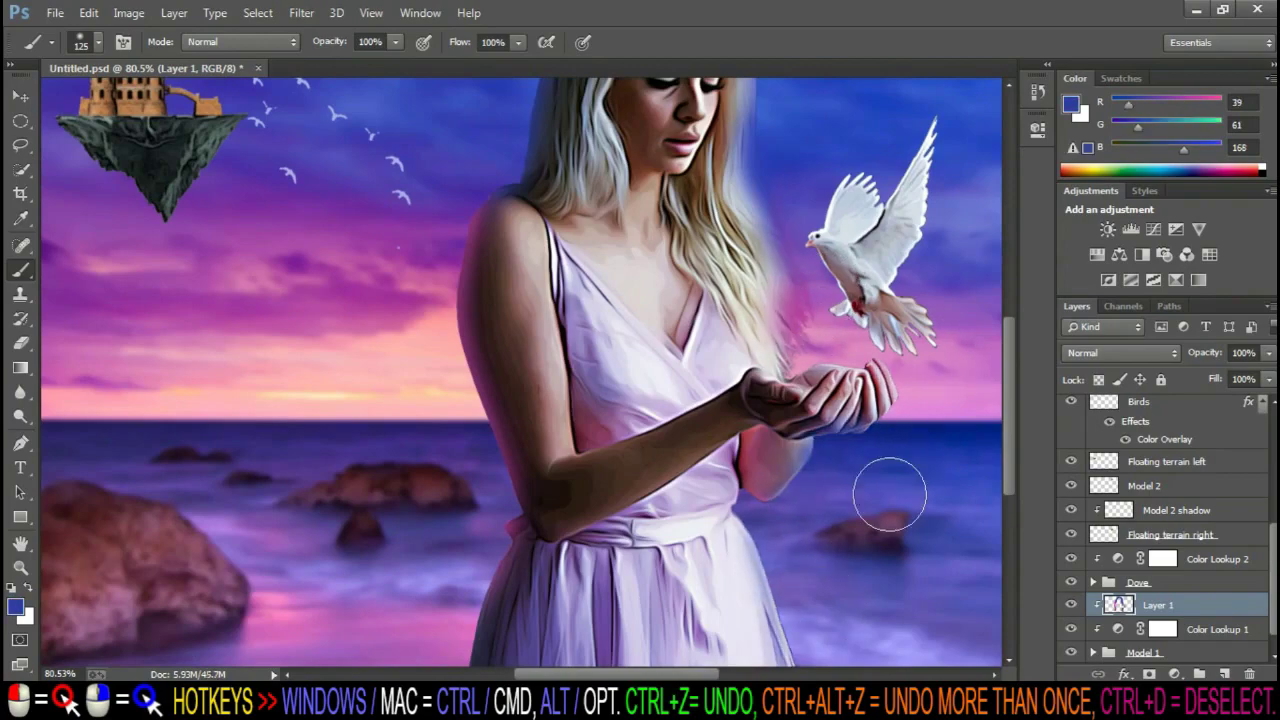
{"action": "scroll", "coordinate": [928, 458], "scroll_direction": "down", "scroll_amount": 1}
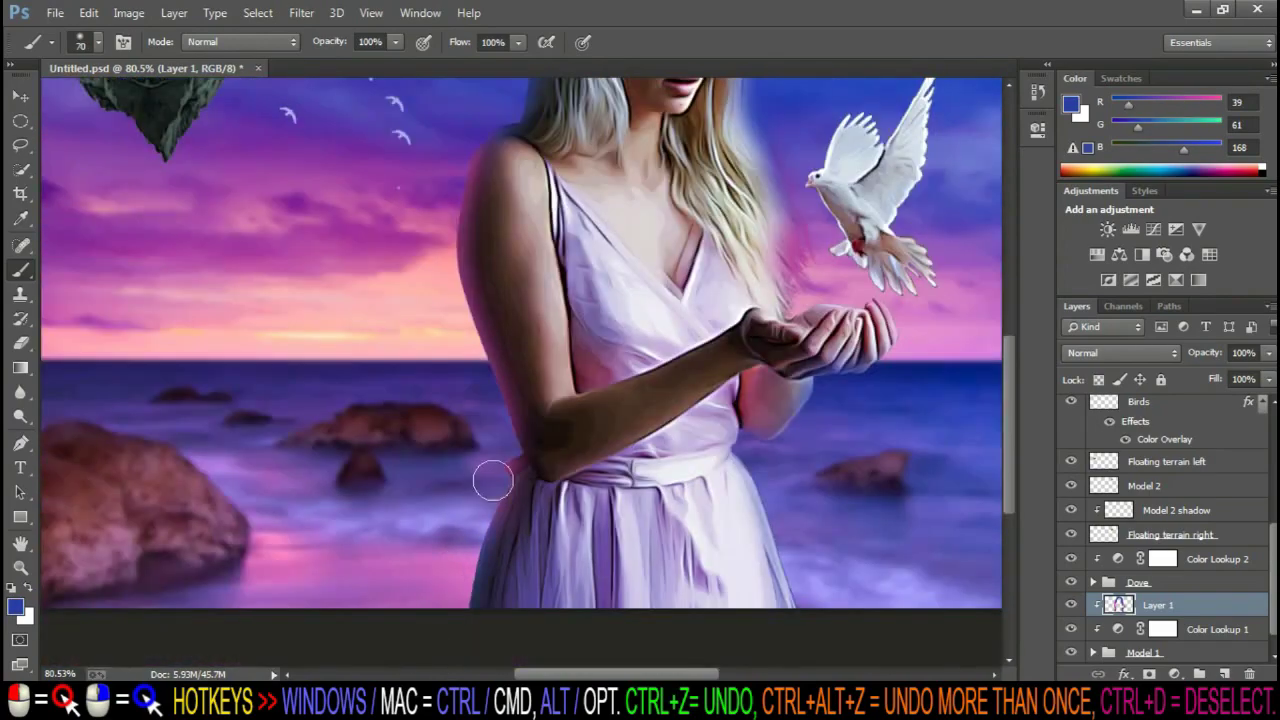
{"action": "scroll", "coordinate": [493, 481], "scroll_direction": "up", "scroll_amount": 1}
{"action": "scroll", "coordinate": [471, 334], "scroll_direction": "up", "scroll_amount": 3}
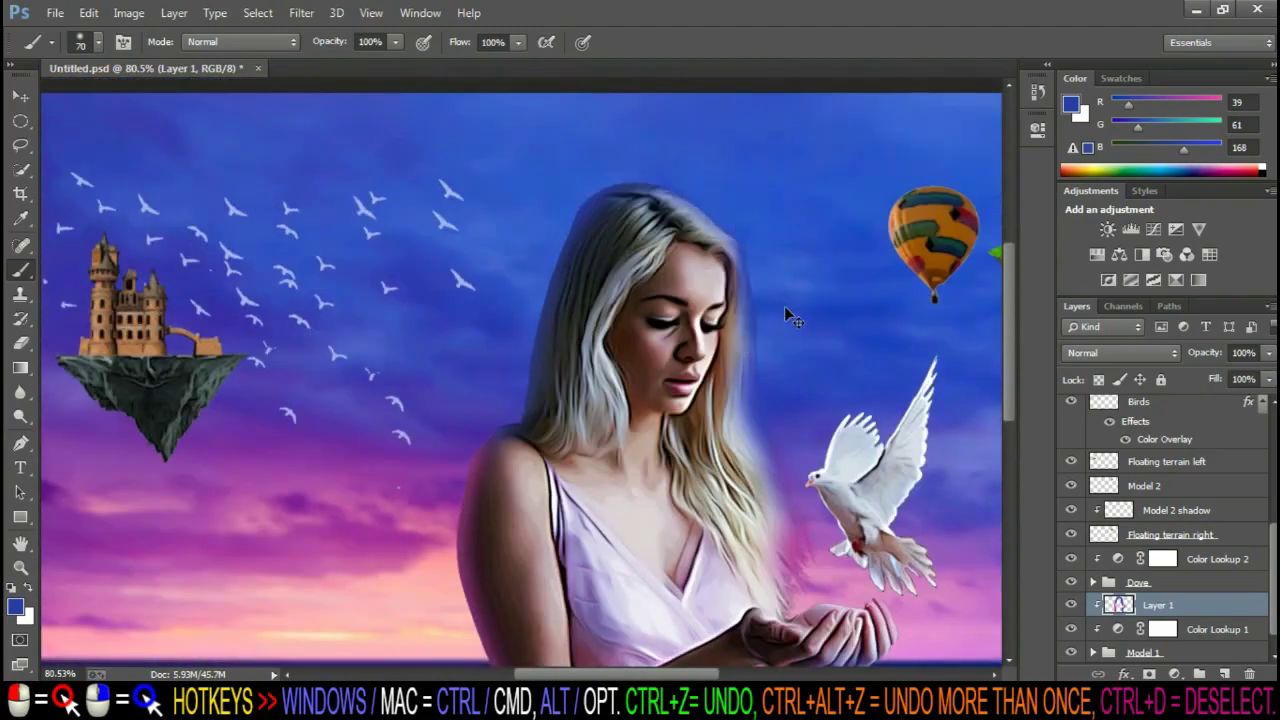
{"action": "key", "text": "ctrl+0"}
Blend Layer 1 as Linear Dodge (Add) and add a clipped Hard Light duplicate, Layer 1 copy
{"action": "left_click", "coordinate": [1128, 355]}
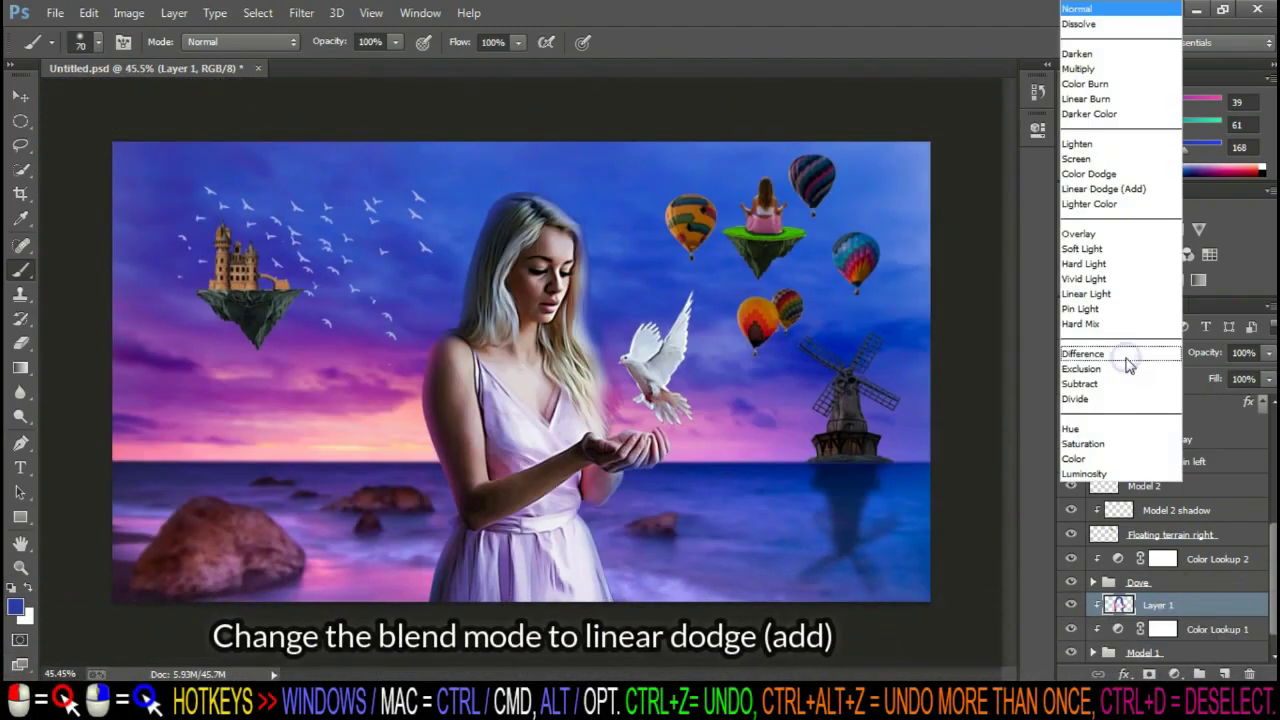
{"action": "left_click", "coordinate": [1104, 189]}
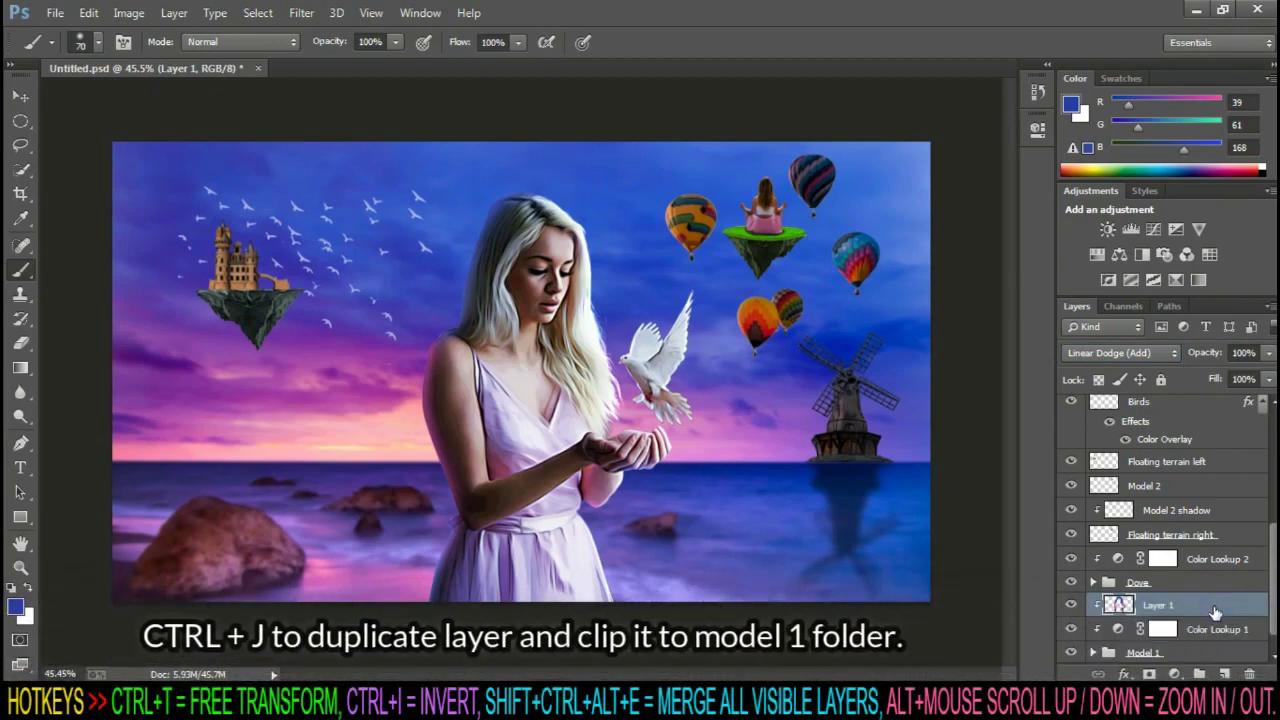
{"action": "key", "text": "ctrl+j"}
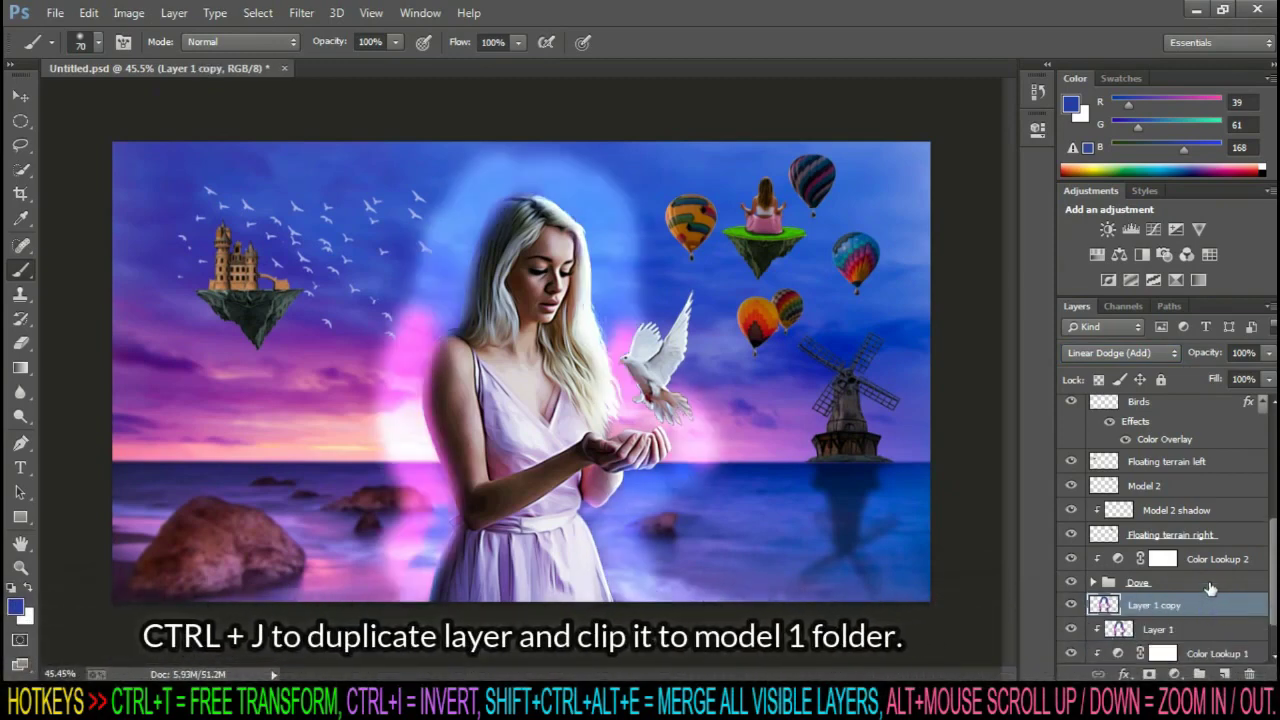
{"action": "right_click", "coordinate": [1240, 614]}
{"action": "left_click", "coordinate": [970, 258]}
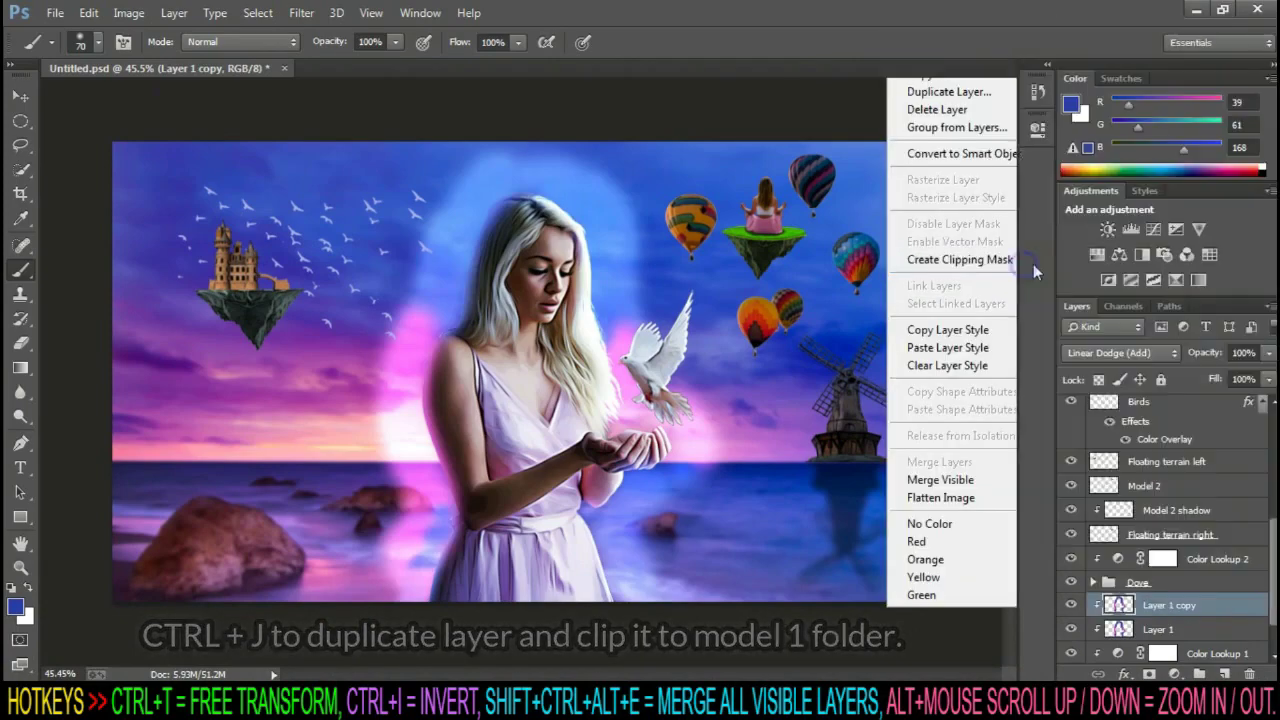
{"action": "left_click", "coordinate": [1172, 355]}
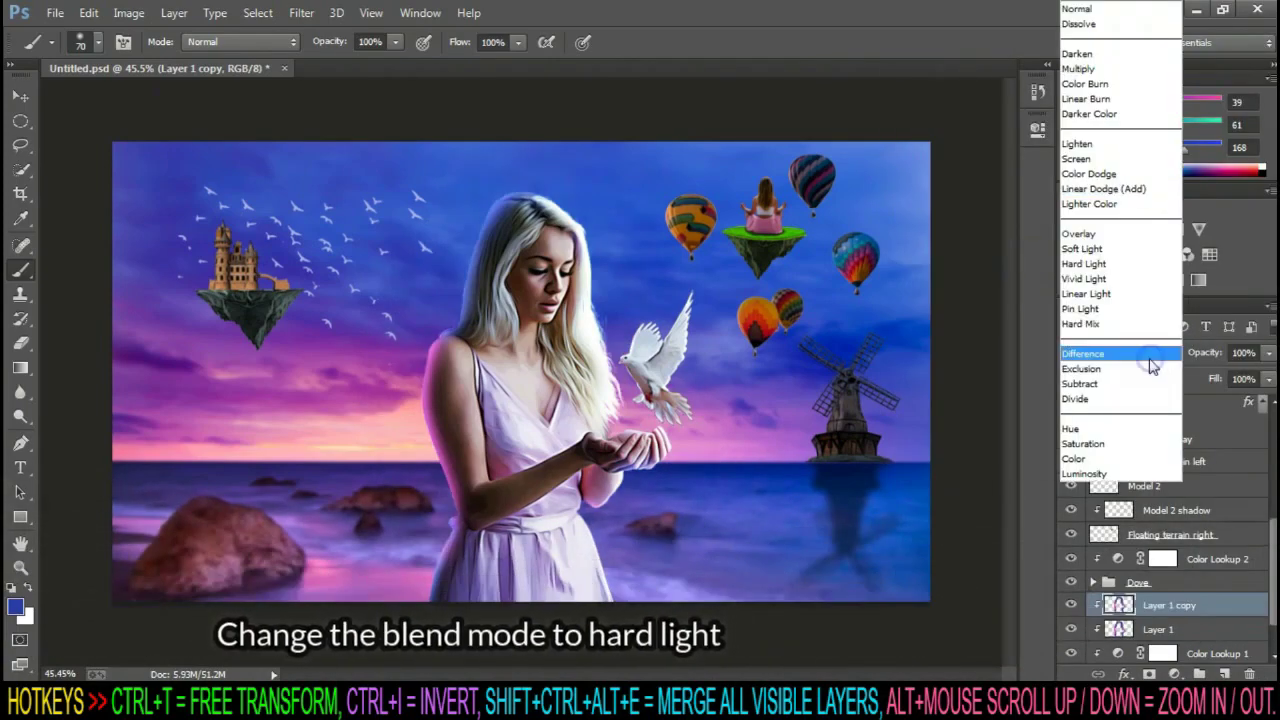
{"action": "left_click", "coordinate": [1120, 270]}
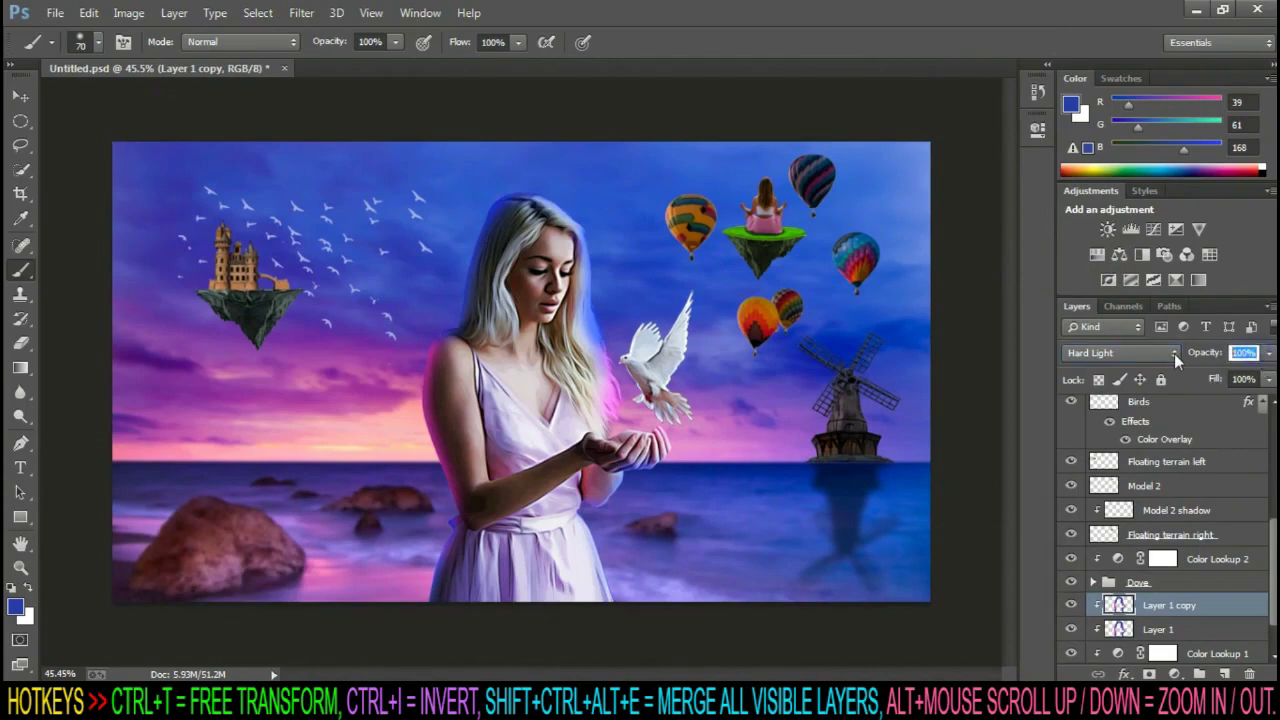
Lower Layer 1 copy's opacity to about 30%, comparing the result with it hidden
{"action": "type", "text": "25"}
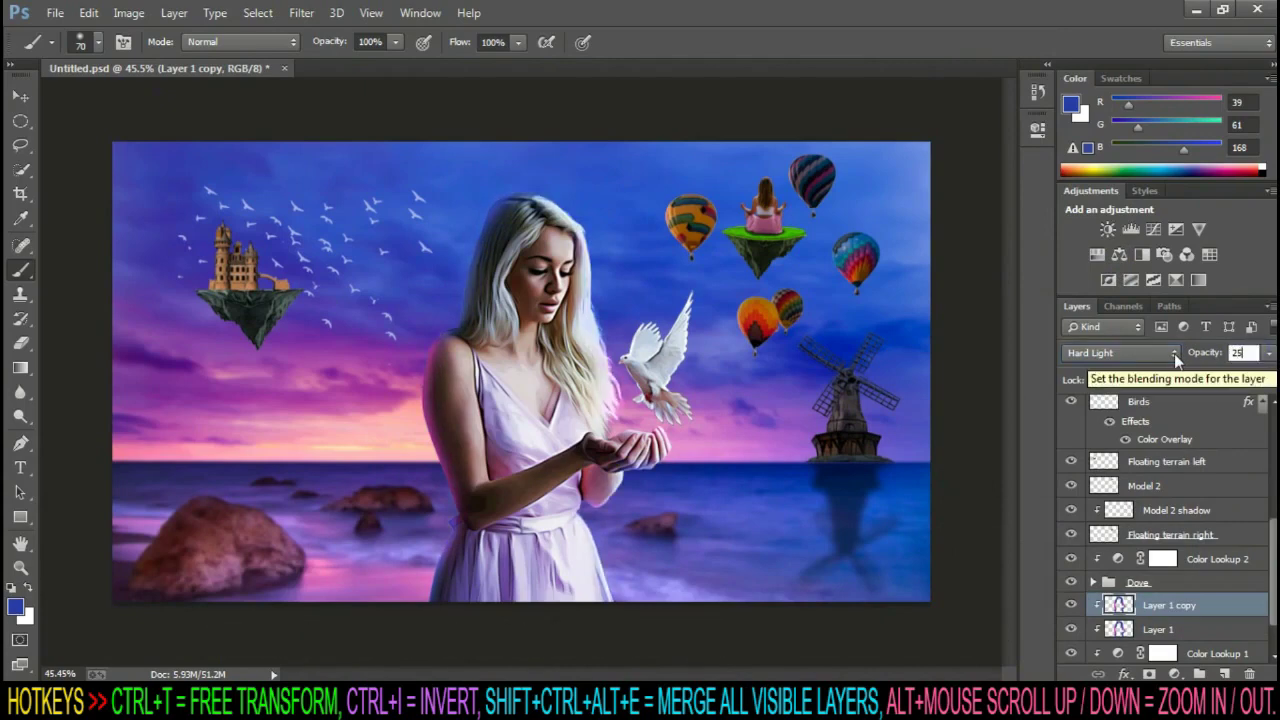
{"action": "left_click", "coordinate": [1072, 605]}
{"action": "left_click", "coordinate": [1072, 605]}
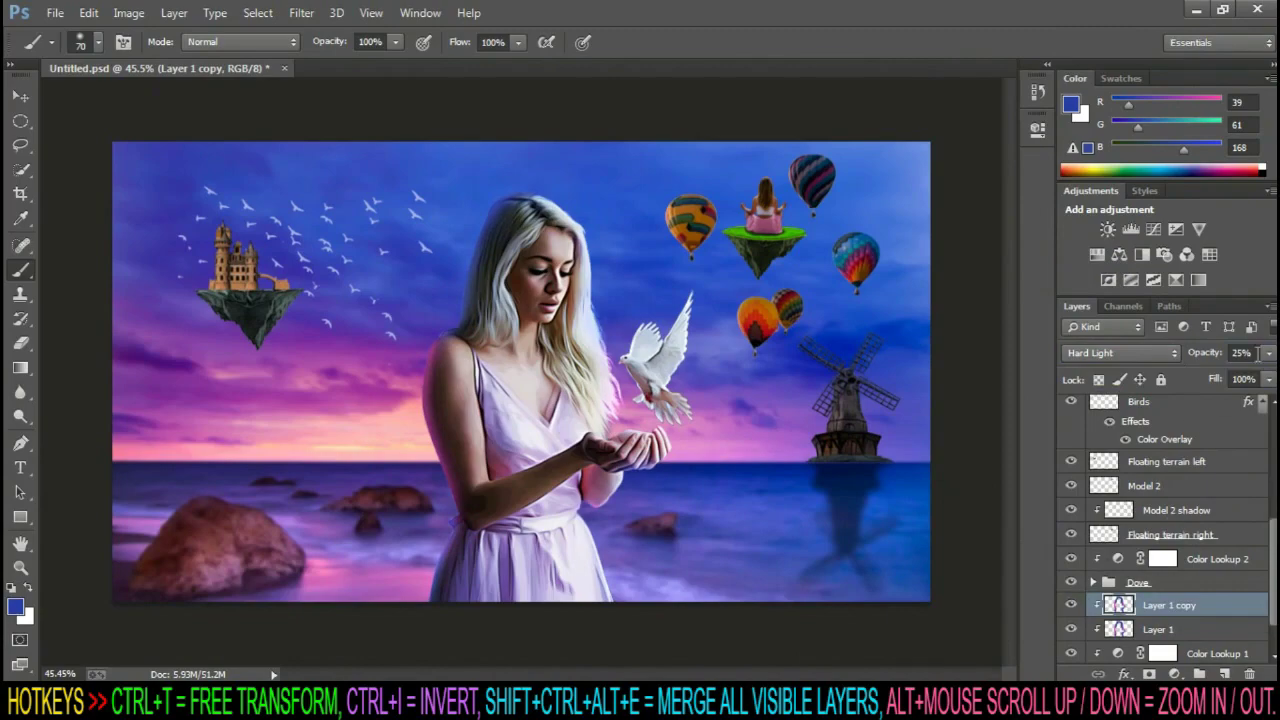
{"action": "left_click", "coordinate": [1245, 353]}
{"action": "type", "text": "40"}
{"action": "scroll", "coordinate": [652, 347], "scroll_direction": "up", "scroll_amount": 3}
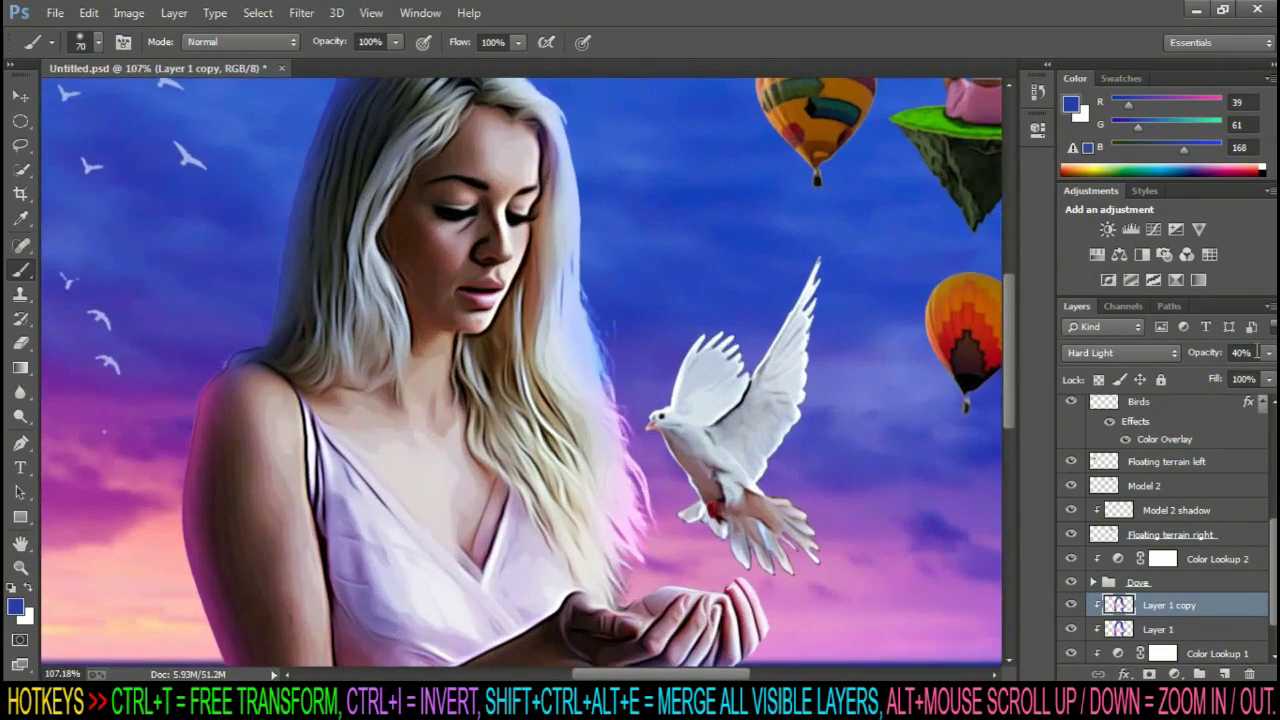
{"action": "left_click_drag", "start_coordinate": [1214, 362], "coordinate": [1207, 362]}
{"action": "scroll", "coordinate": [571, 123], "scroll_direction": "down", "scroll_amount": 3}
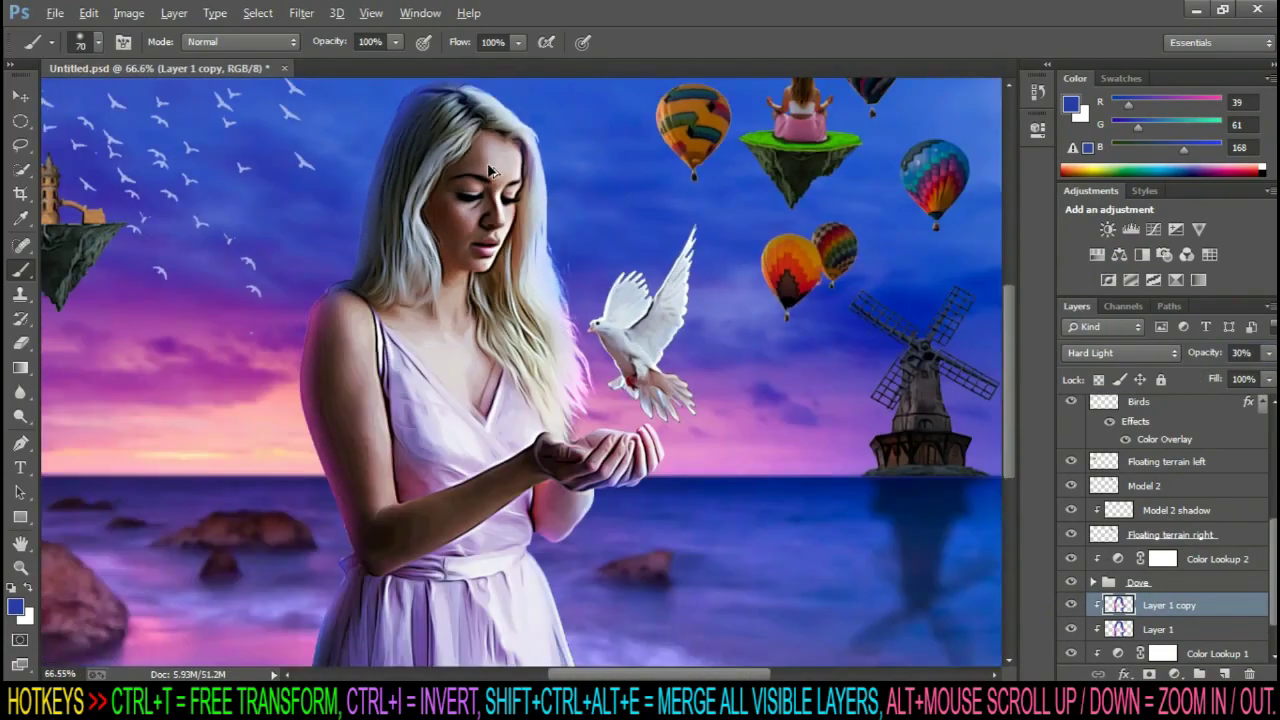
Add a new Layer 2 clipped to the layer beneath it
{"action": "left_click", "coordinate": [1225, 674]}
{"action": "right_click", "coordinate": [1203, 608]}
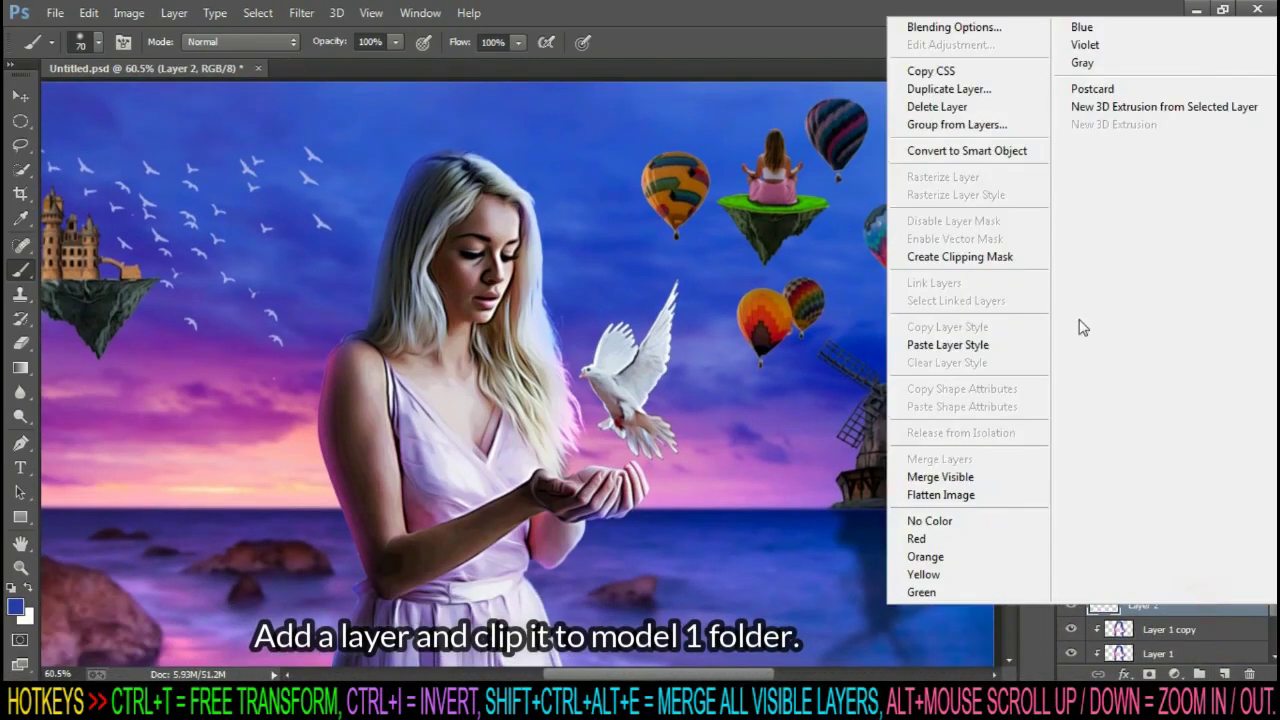
{"action": "left_click", "coordinate": [985, 257]}
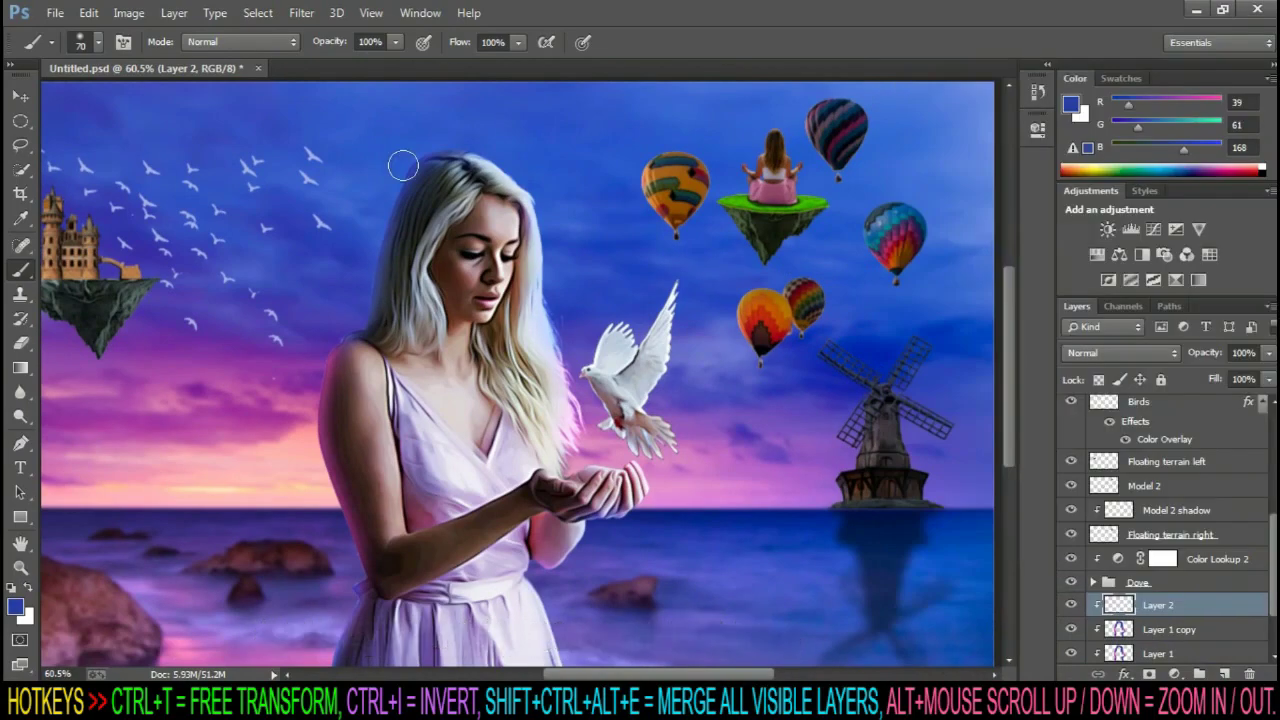
With a fine brush, paint blue streaks and then pink streaks through the model's hair
{"action": "key", "text": "bracketleft"}
{"action": "key", "text": "bracketleft"}
{"action": "key", "text": "bracketleft"}
{"action": "scroll", "coordinate": [400, 220], "scroll_direction": "up", "scroll_amount": 3, "text": "alt"}
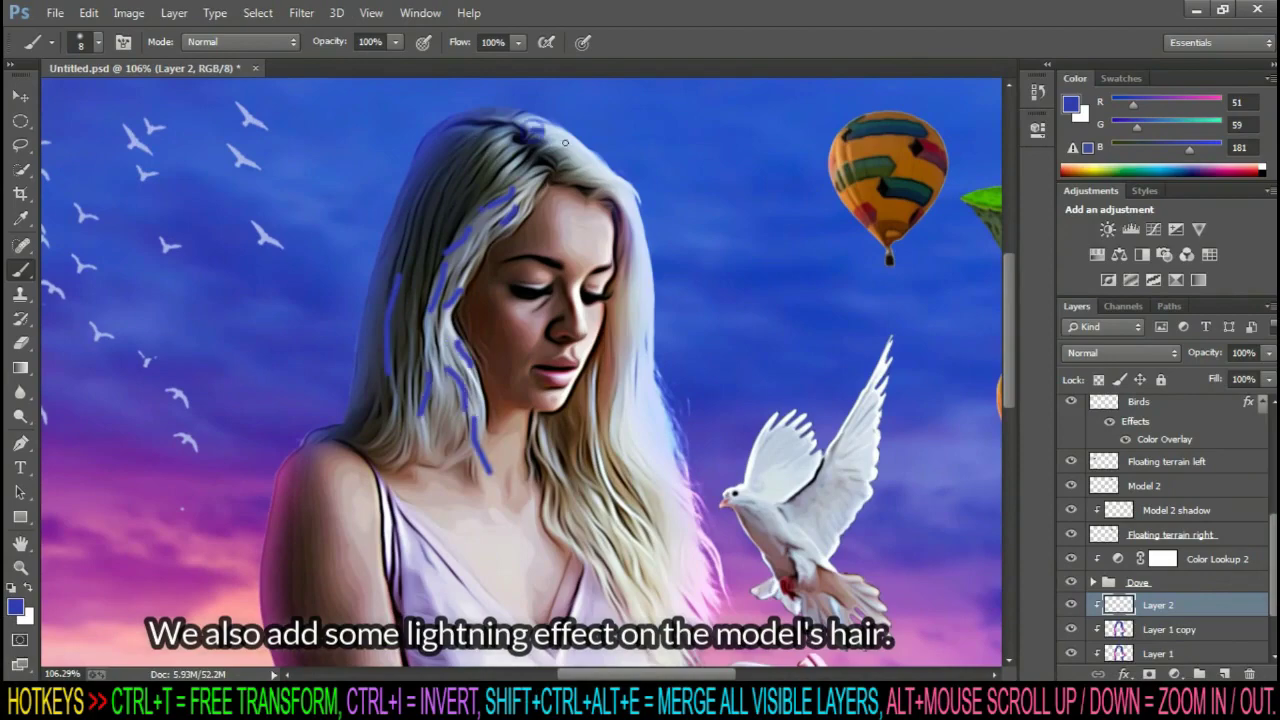
{"action": "left_click_drag", "start_coordinate": [565, 143], "coordinate": [630, 188]}
{"action": "left_click_drag", "start_coordinate": [478, 148], "coordinate": [435, 185]}
{"action": "left_click", "coordinate": [171, 540], "text": "alt"}
{"action": "left_click_drag", "start_coordinate": [643, 350], "coordinate": [660, 425]}
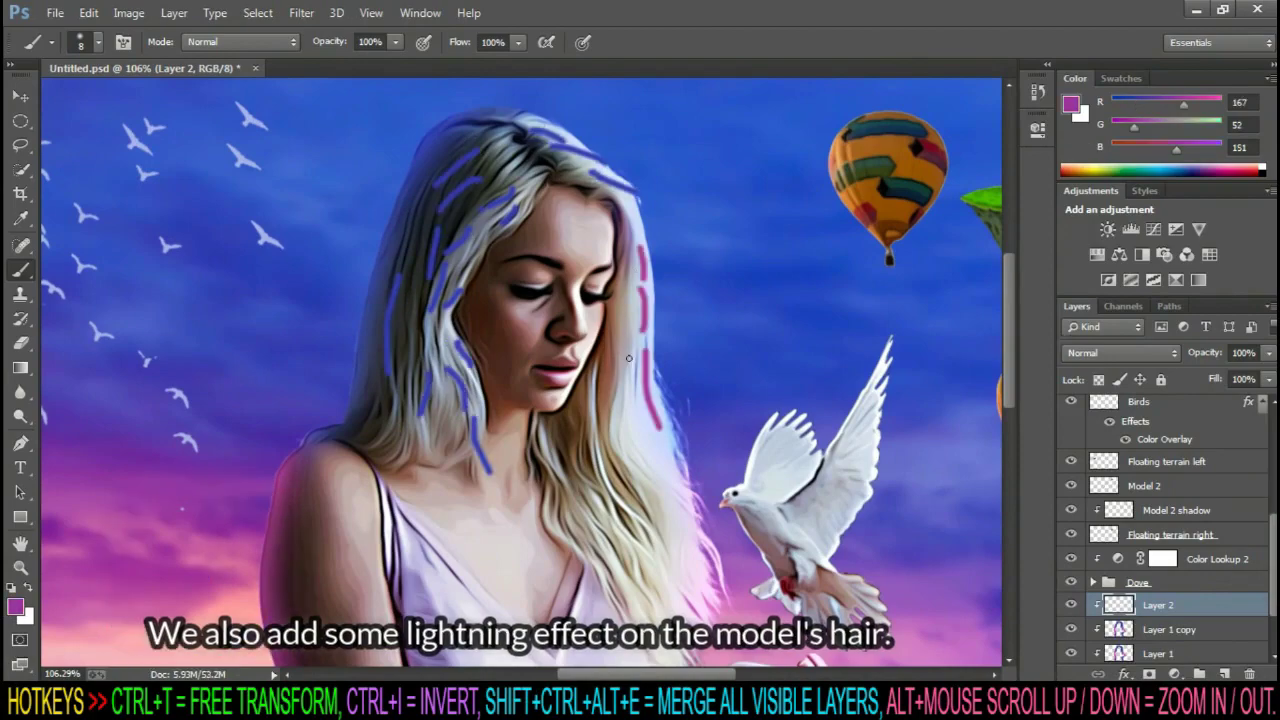
{"action": "left_click_drag", "start_coordinate": [612, 335], "coordinate": [620, 385]}
{"action": "left_click_drag", "start_coordinate": [585, 420], "coordinate": [640, 555]}
{"action": "left_click_drag", "start_coordinate": [650, 570], "coordinate": [690, 622]}
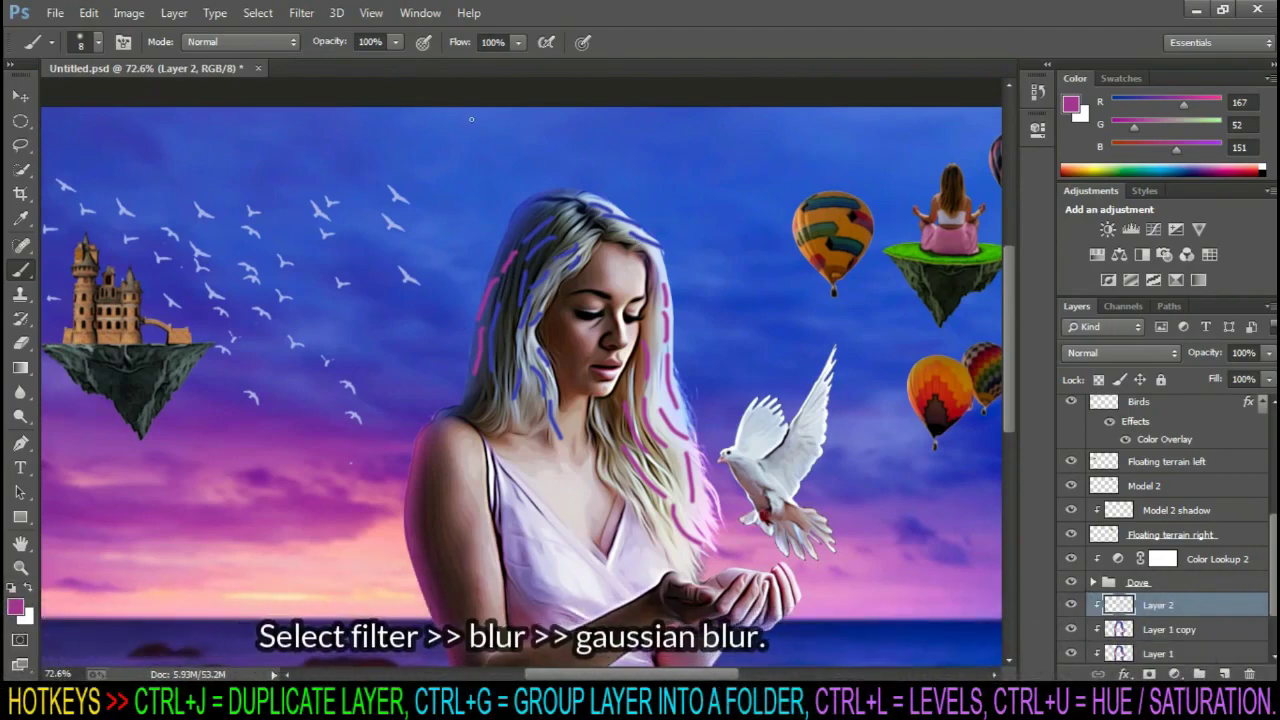
Apply a 10-pixel Gaussian Blur to the hair streaks and add an empty Layer 3 above
{"action": "left_click", "coordinate": [301, 12]}
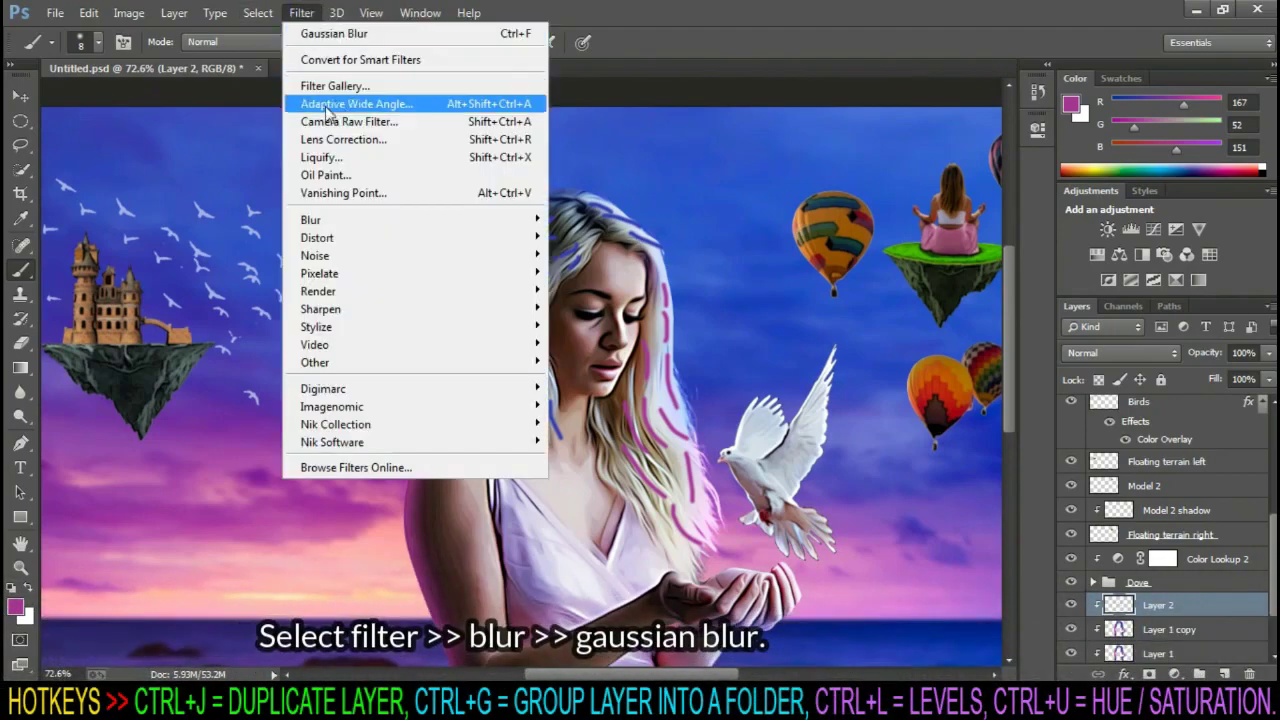
{"action": "mouse_move", "coordinate": [412, 219]}
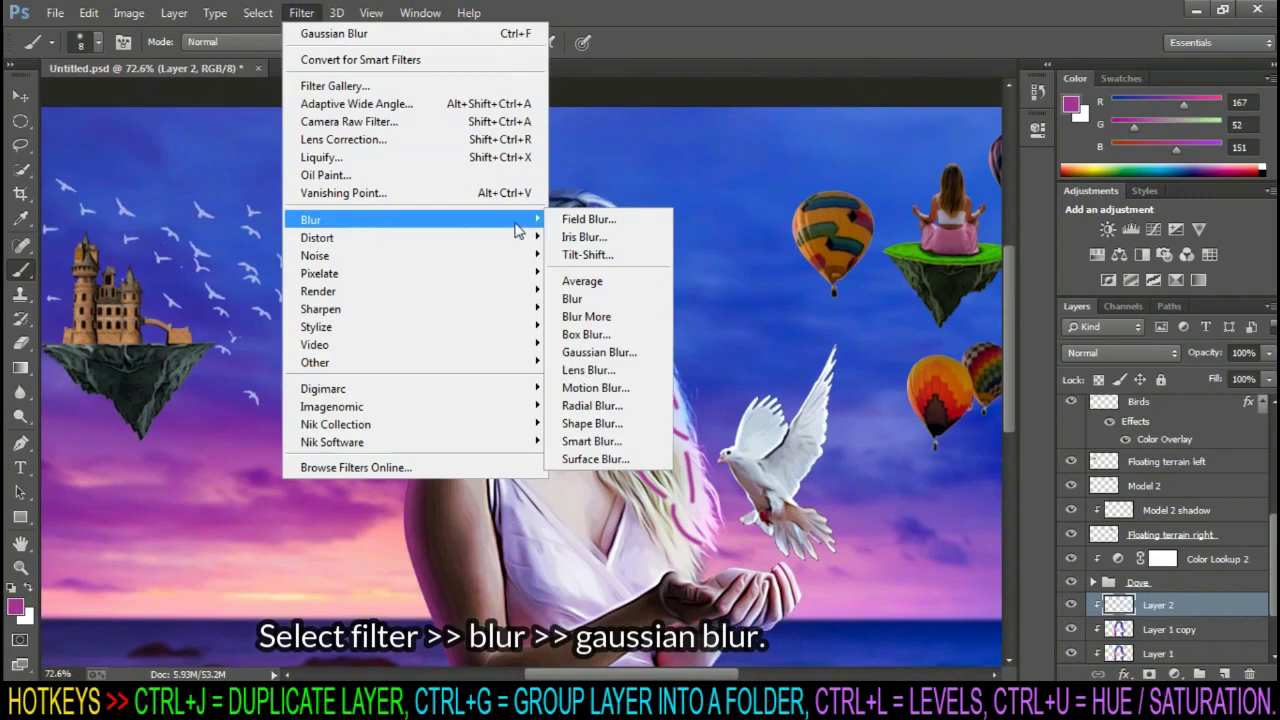
{"action": "left_click", "coordinate": [610, 352]}
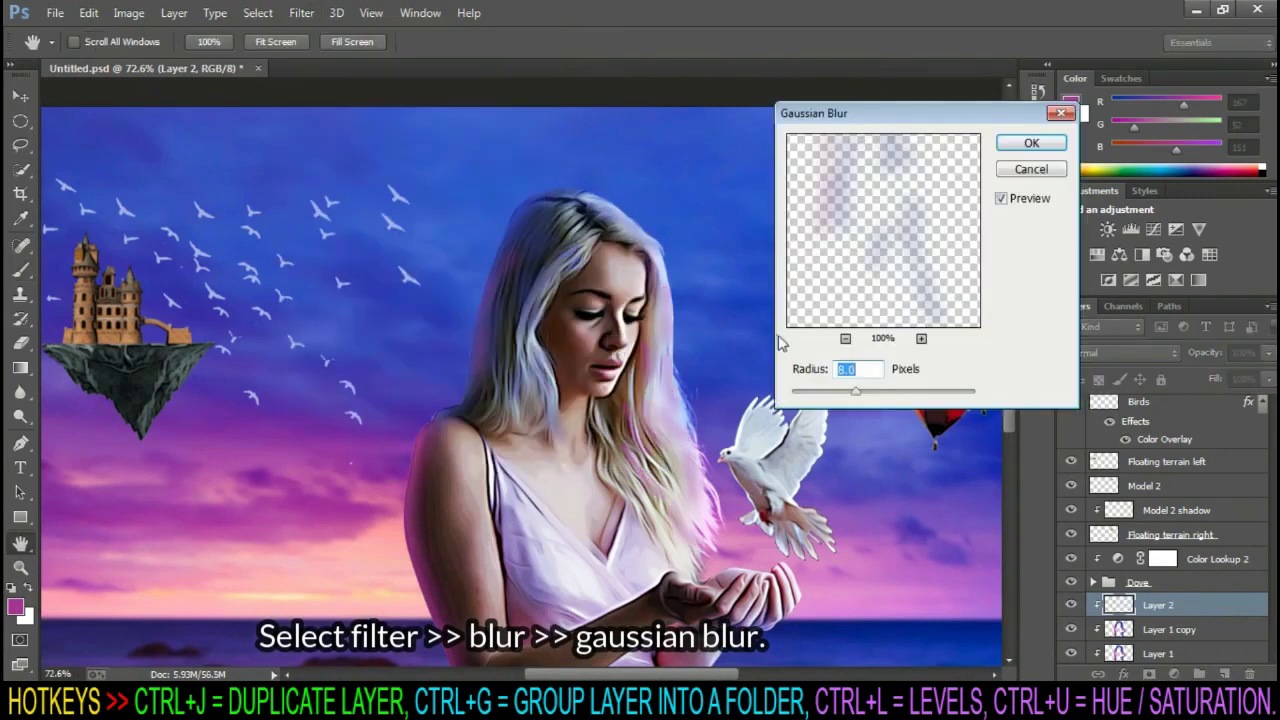
{"action": "type", "text": "10"}
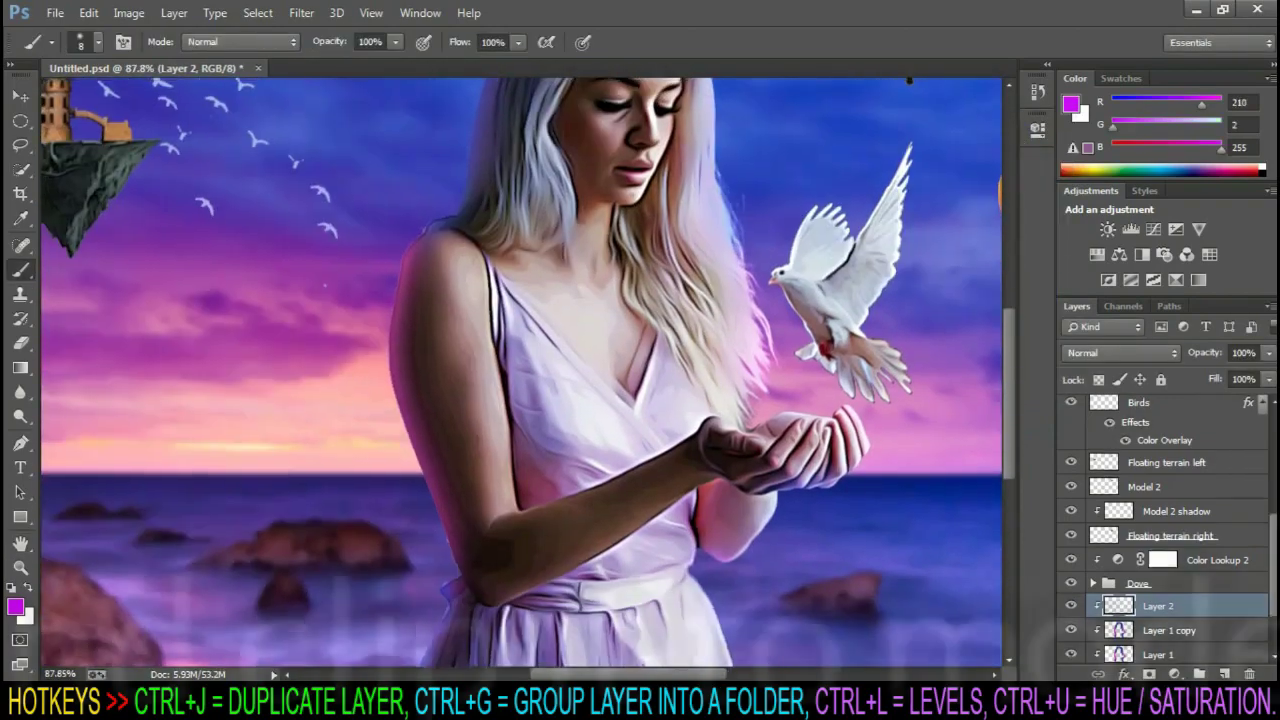
{"action": "left_click", "coordinate": [1225, 674]}
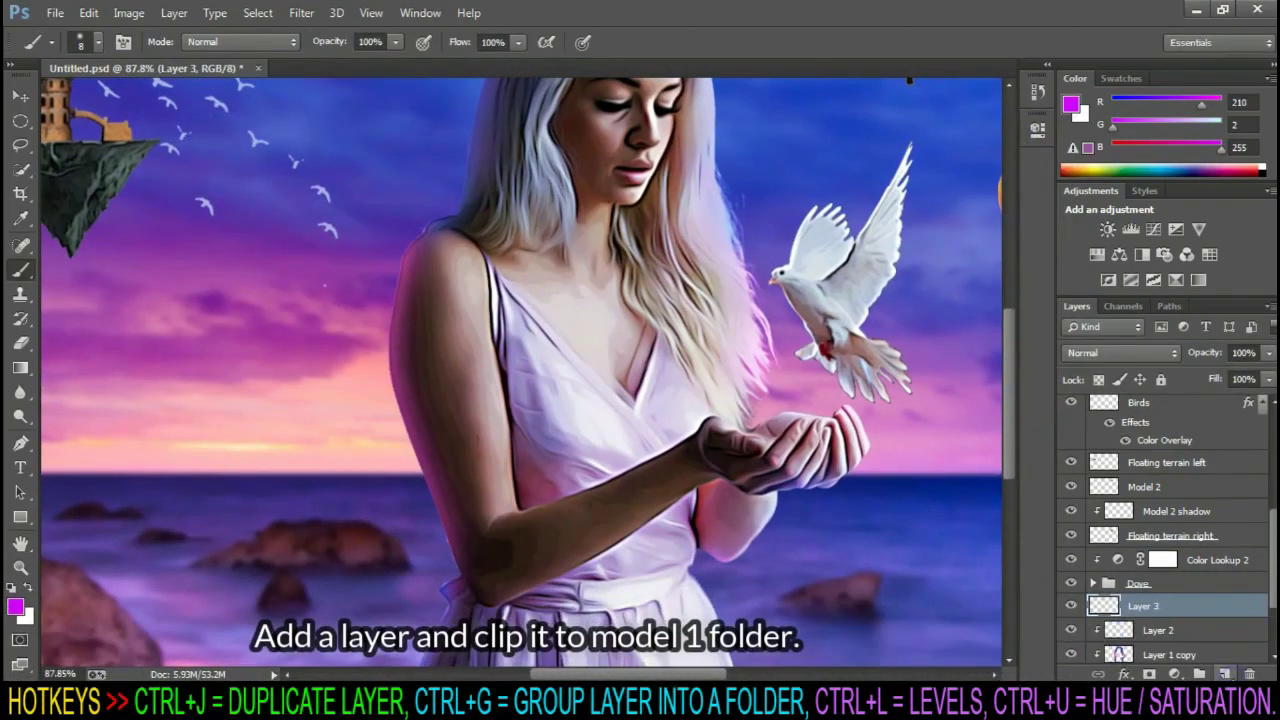
{"action": "right_click", "coordinate": [1228, 619]}
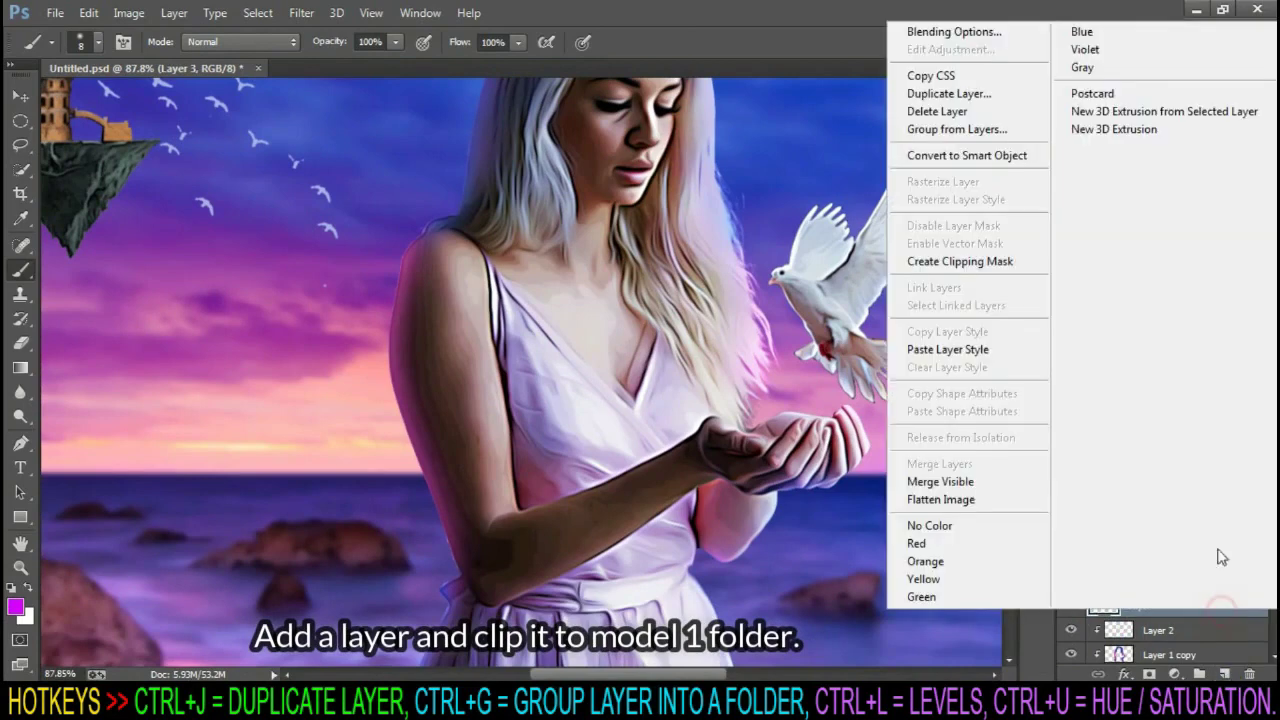
Clip Layer 3 and paint a #b204a2 magenta line along the top of the cupped hand
{"action": "left_click", "coordinate": [1008, 261]}
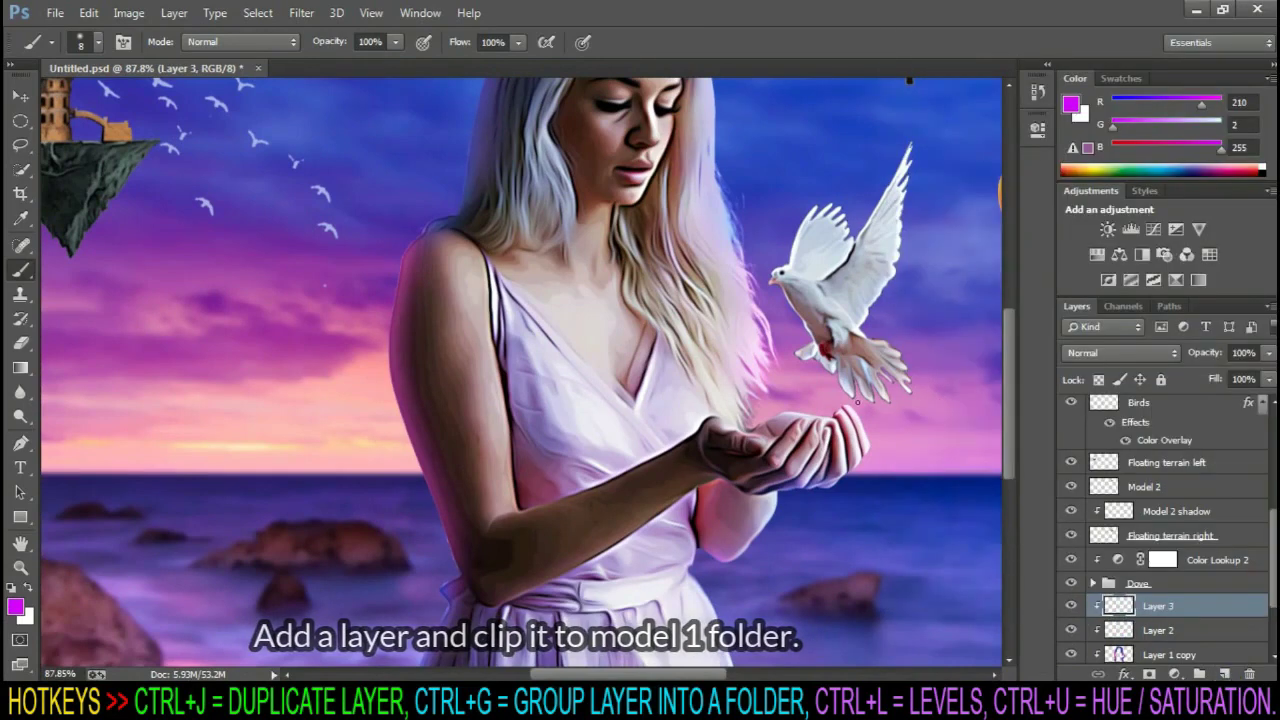
{"action": "left_click", "coordinate": [325, 333], "text": "alt"}
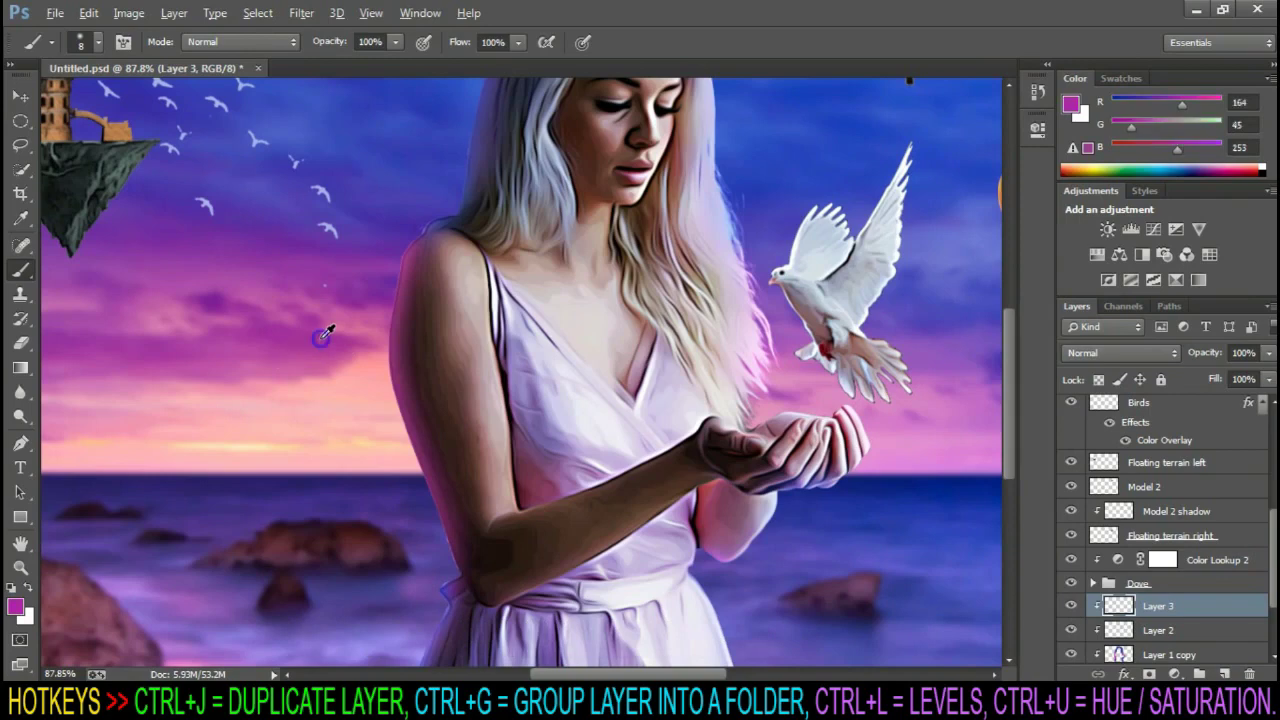
{"action": "left_click", "coordinate": [17, 606]}
{"action": "left_click", "coordinate": [634, 240]}
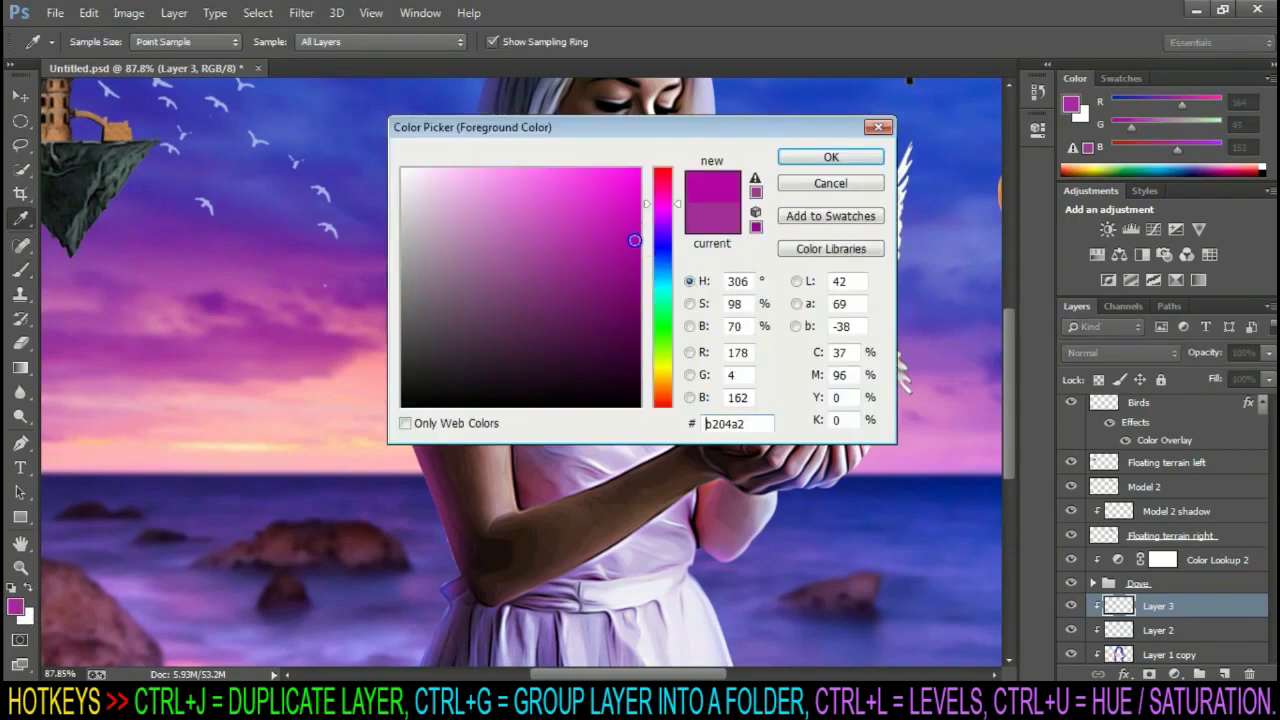
{"action": "left_click", "coordinate": [828, 158]}
{"action": "key", "text": "b"}
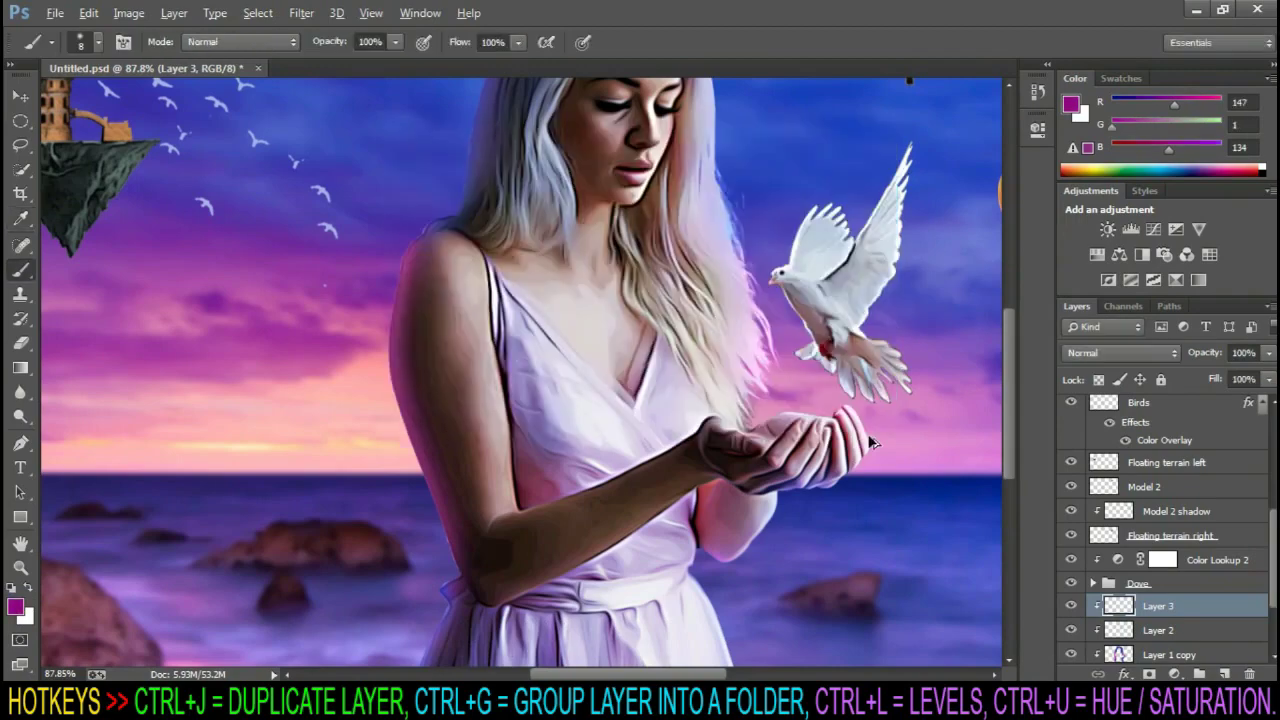
{"action": "scroll", "coordinate": [884, 434], "scroll_direction": "up", "scroll_amount": 4}
{"action": "mouse_move", "coordinate": [617, 428]}
{"action": "left_mouse_down"}
{"action": "mouse_move", "coordinate": [770, 402]}
{"action": "mouse_move", "coordinate": [619, 431]}
{"action": "left_mouse_up"}
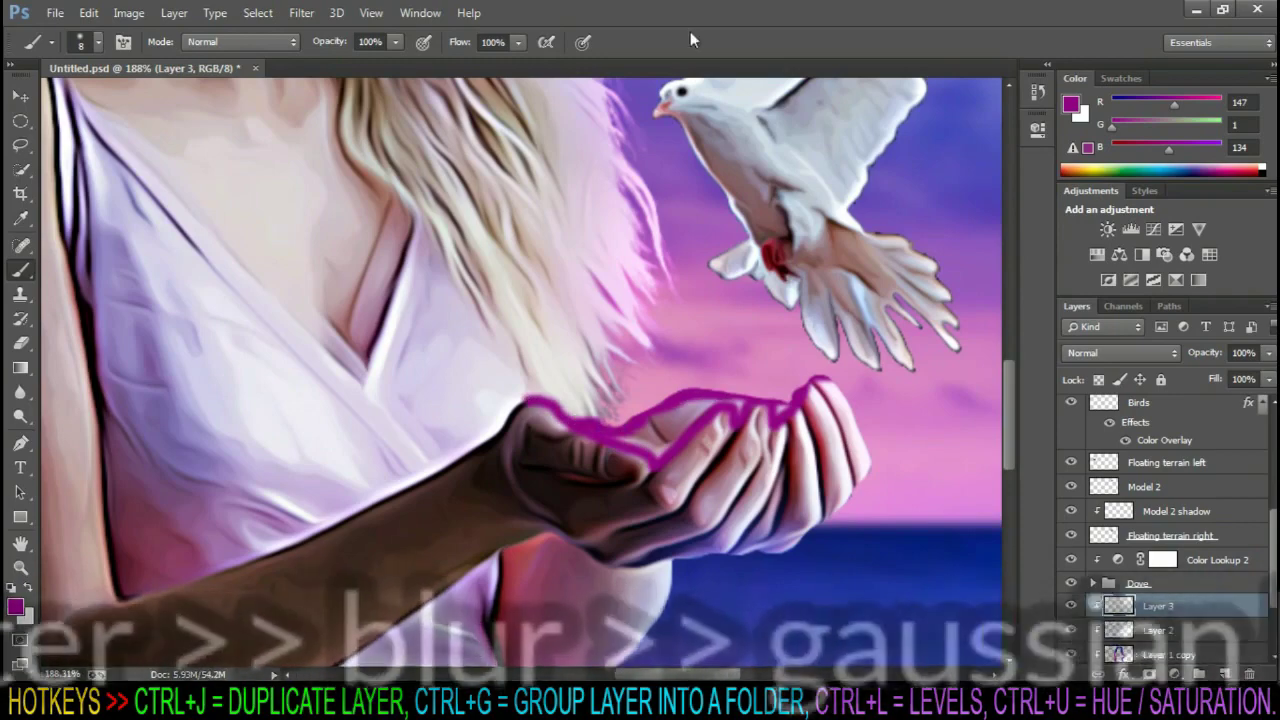
Blur Layer 3's magenta hand line by 5 pixels and blend it as Linear Dodge (Add)
{"action": "left_click", "coordinate": [306, 12]}
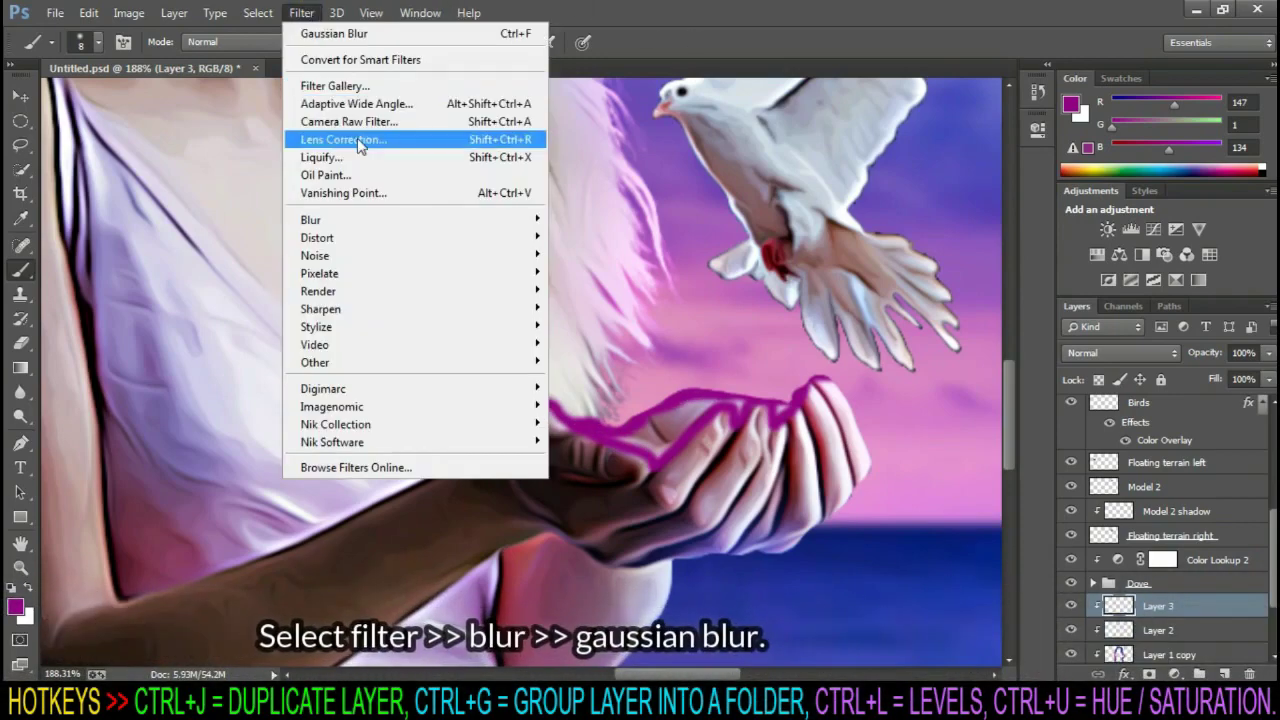
{"action": "mouse_move", "coordinate": [311, 220]}
{"action": "left_click", "coordinate": [605, 352]}
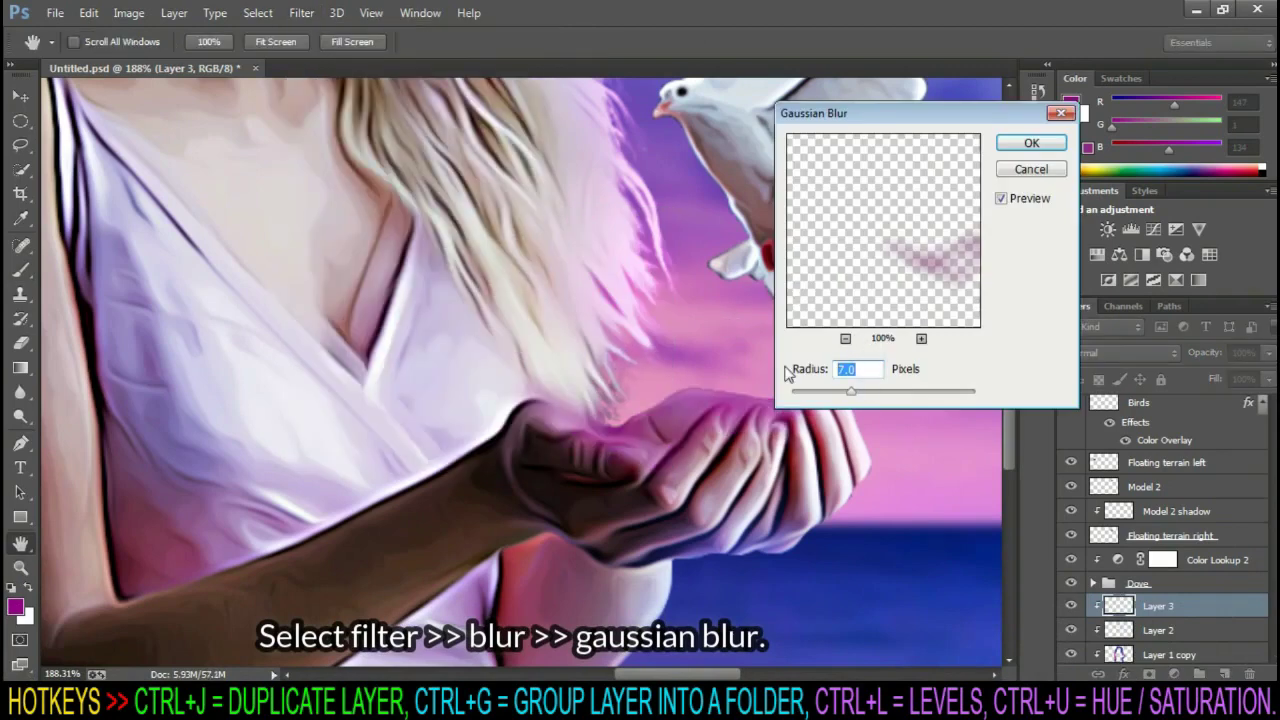
{"action": "type", "text": "5"}
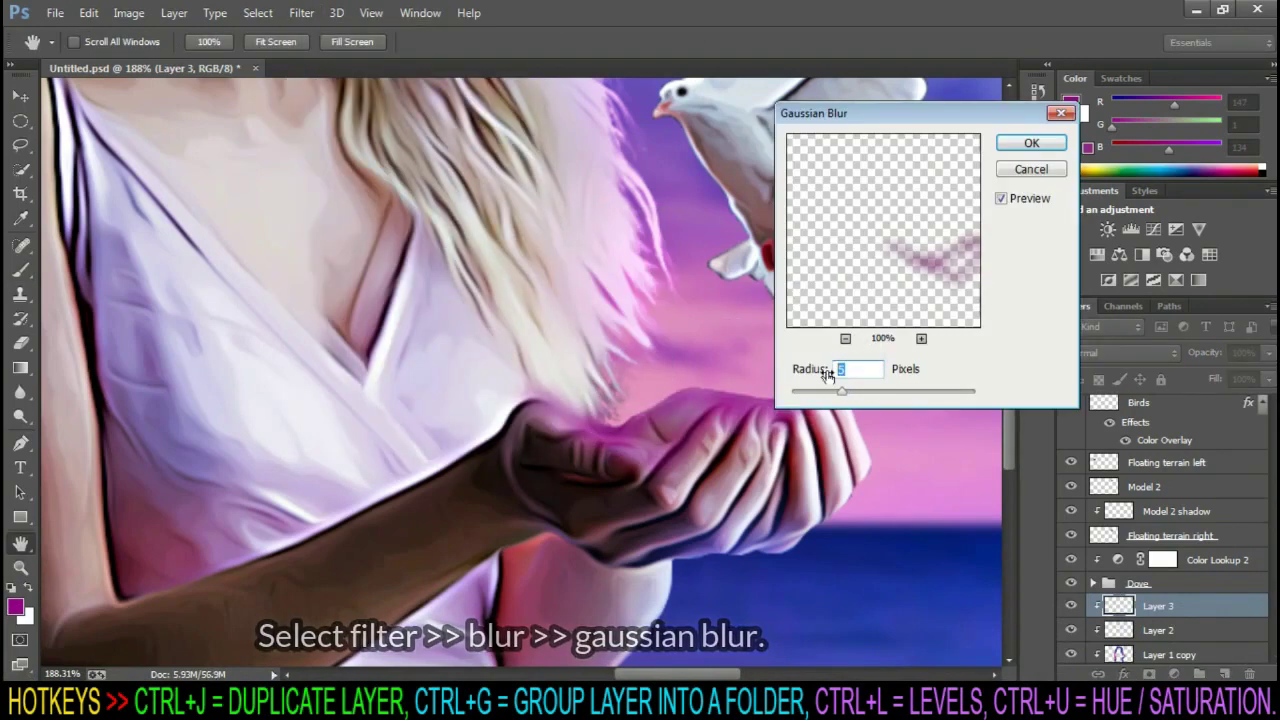
{"action": "left_click", "coordinate": [1031, 143]}
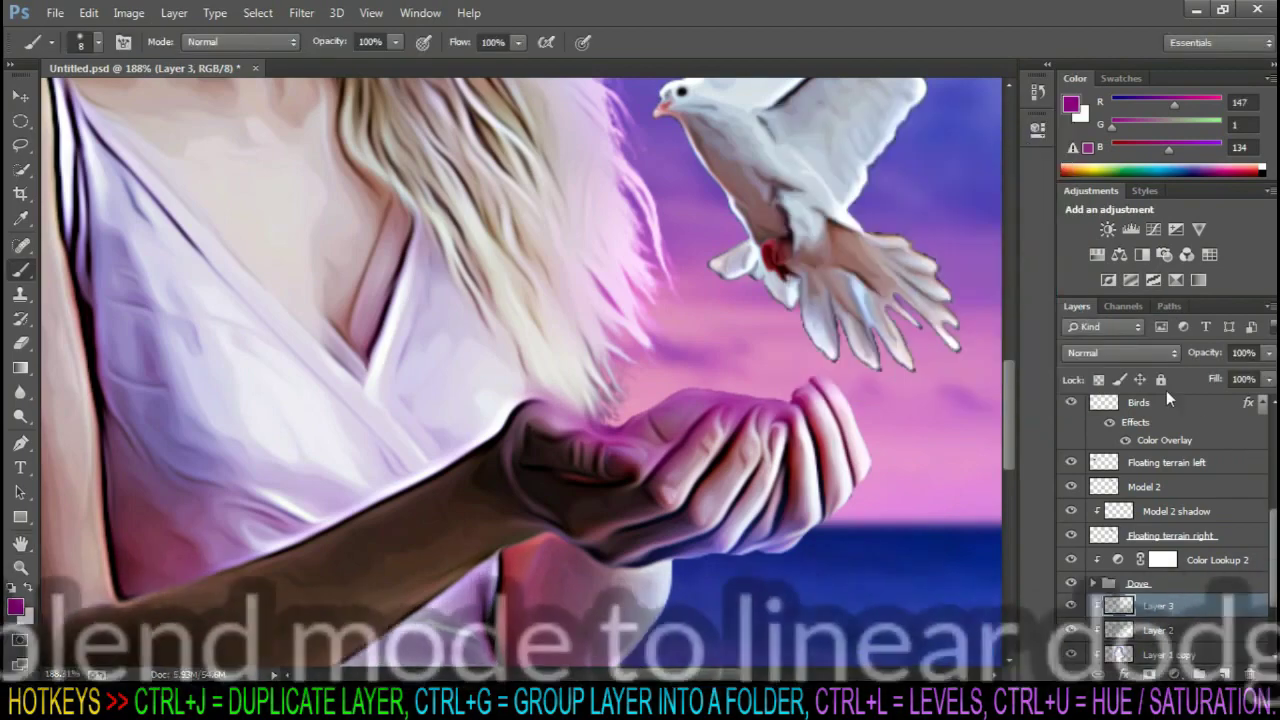
{"action": "left_click", "coordinate": [1130, 352]}
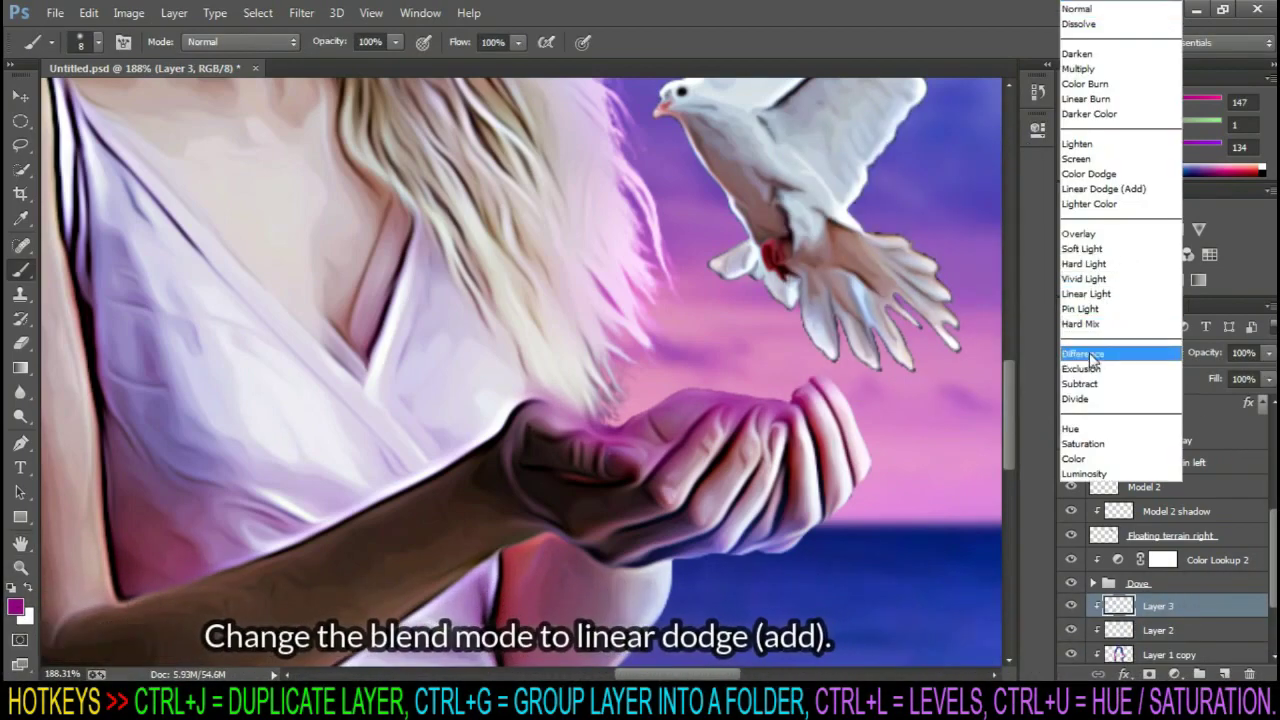
{"action": "left_click", "coordinate": [1119, 188]}
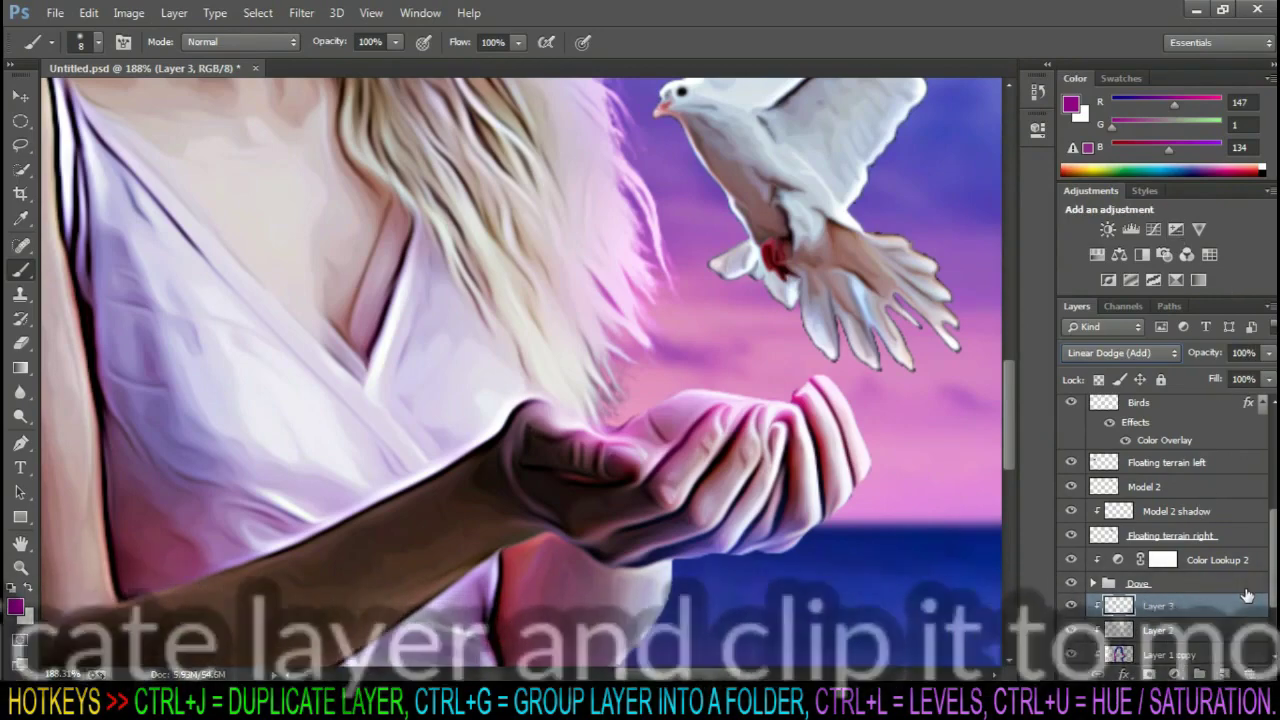
Duplicate the hand glow as clipped Layer 4 at 30% opacity, toggling it to compare
{"action": "key", "text": "ctrl+j"}
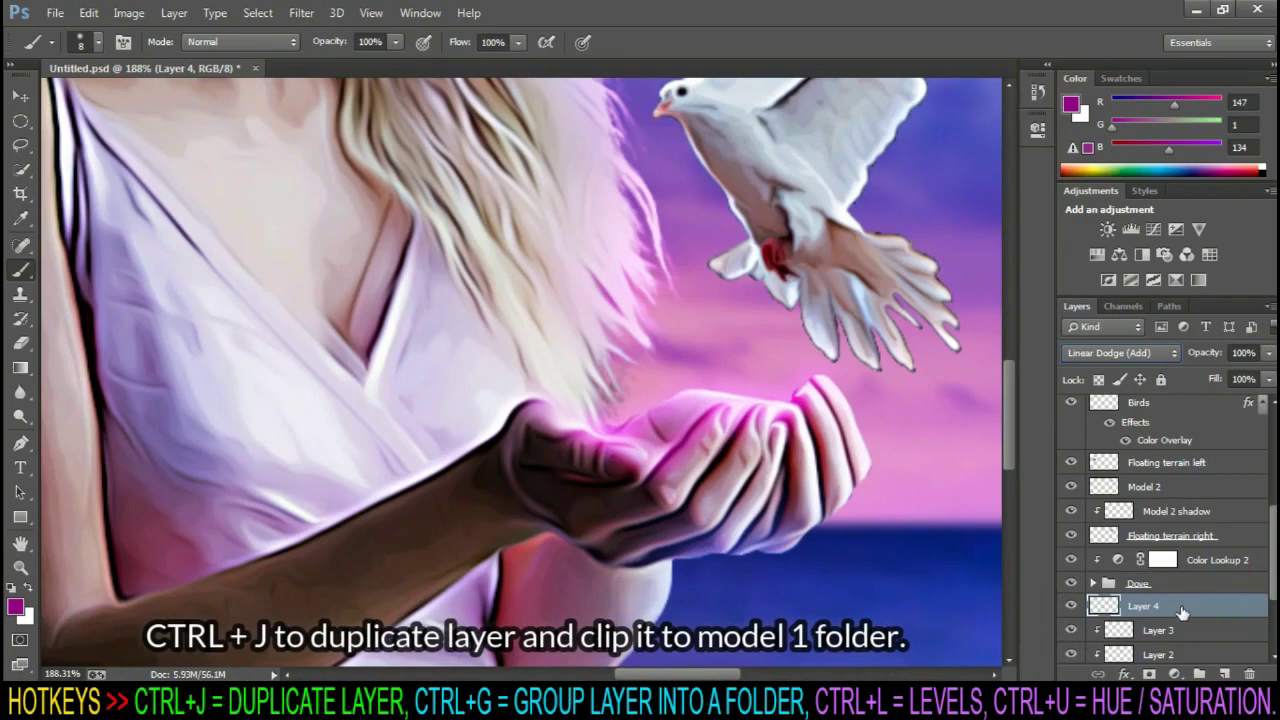
{"action": "right_click", "coordinate": [1182, 612]}
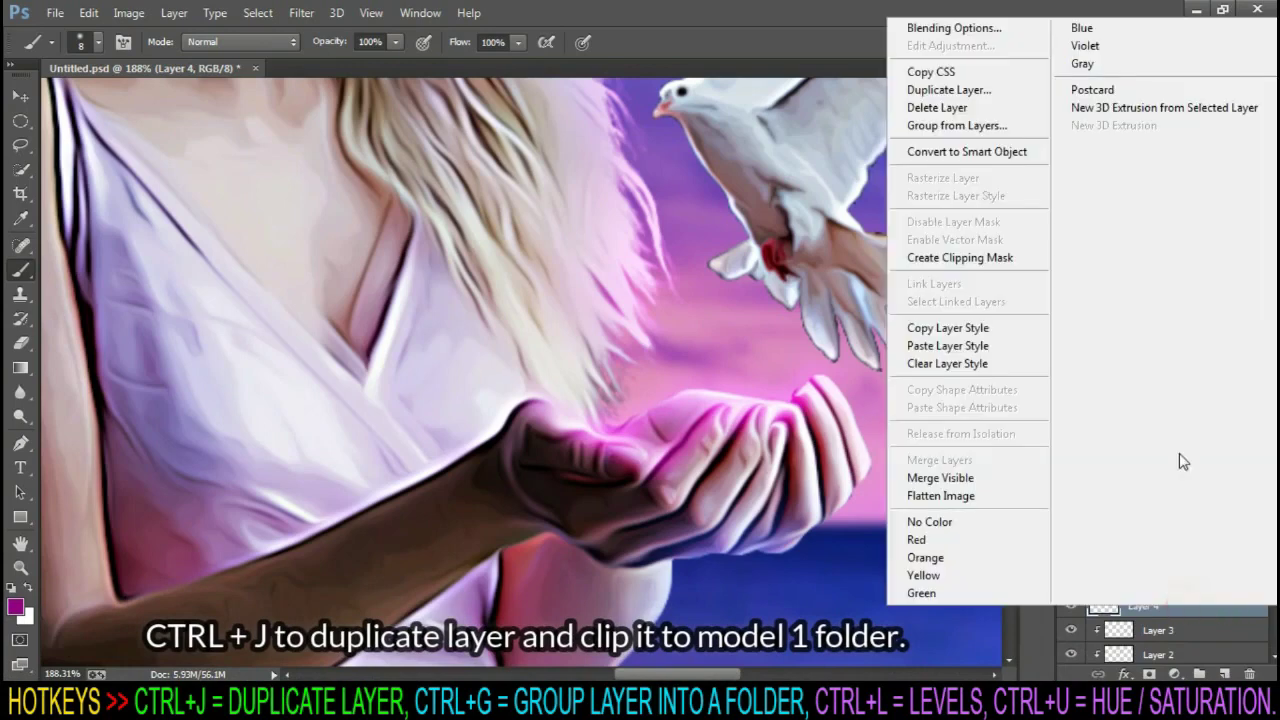
{"action": "left_click", "coordinate": [1010, 258]}
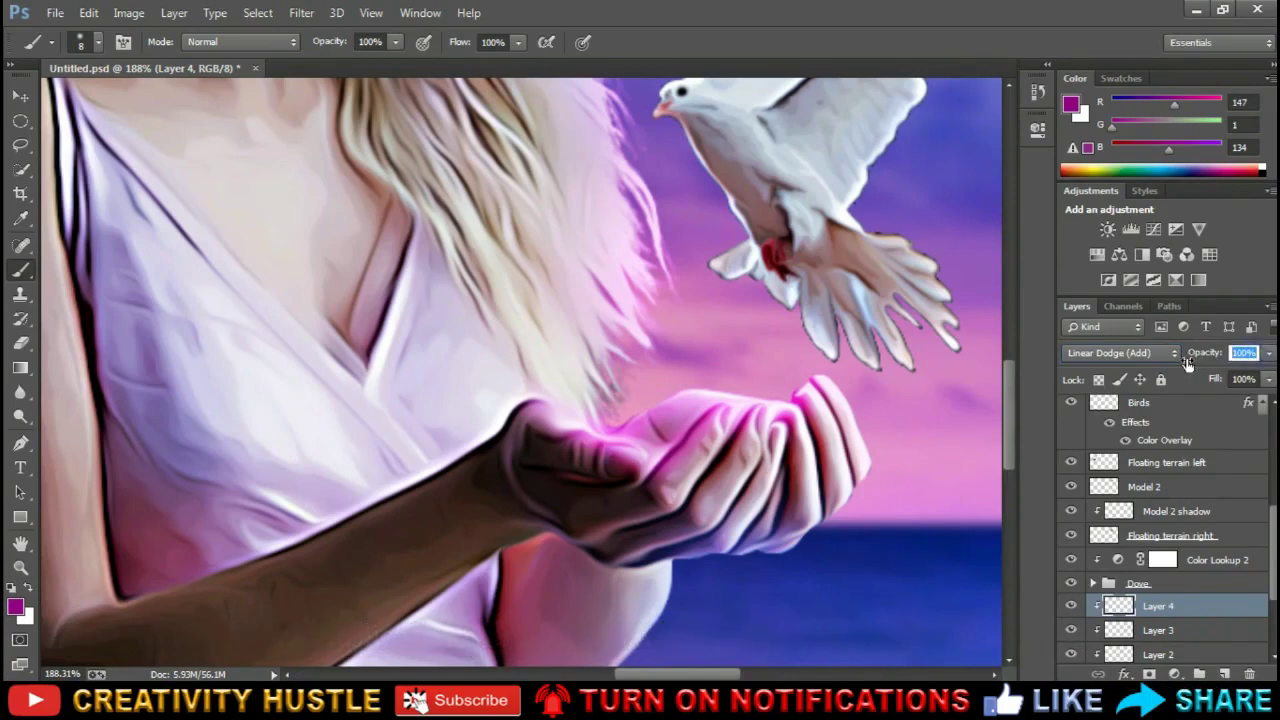
{"action": "type", "text": "3"}
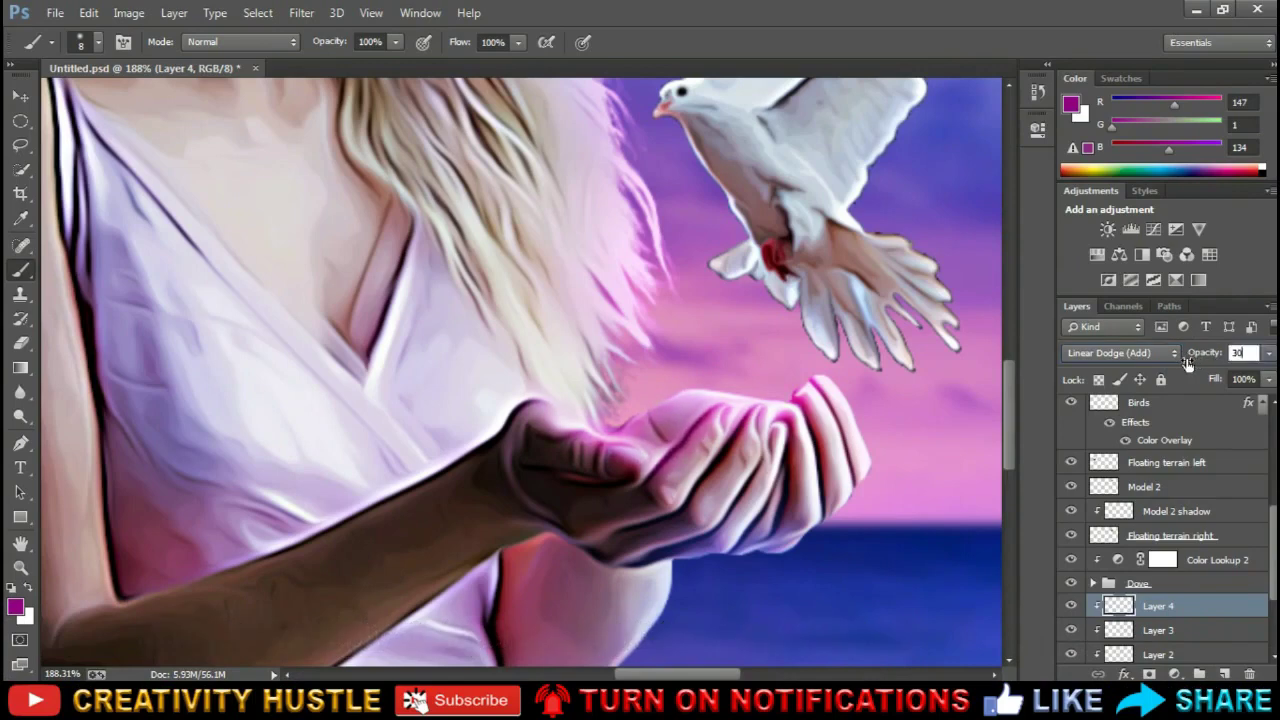
{"action": "left_click", "coordinate": [1071, 606]}
{"action": "left_click", "coordinate": [1071, 606]}
{"action": "scroll", "coordinate": [936, 380], "scroll_direction": "down", "scroll_amount": 5}
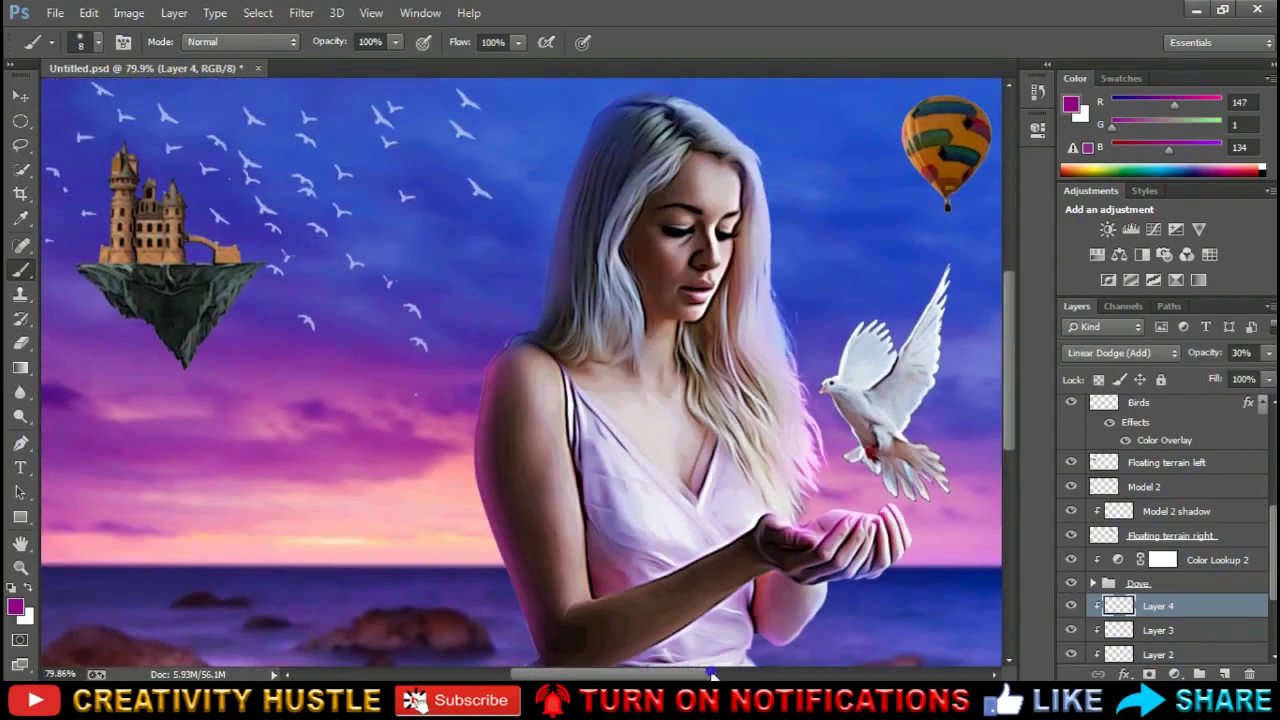
{"action": "left_click_drag", "start_coordinate": [712, 676], "coordinate": [767, 676]}
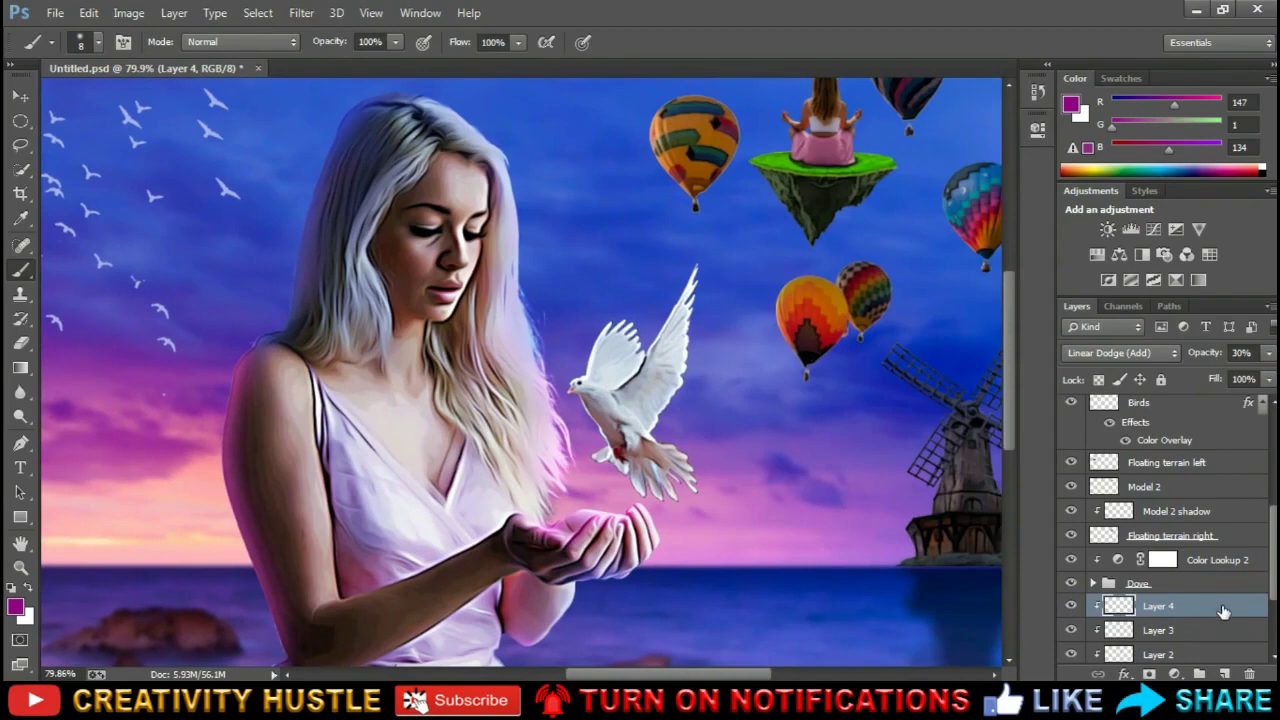
Add a new layer above Color Lookup 2, clipped to the Dove folder
{"action": "left_click", "coordinate": [1222, 560]}
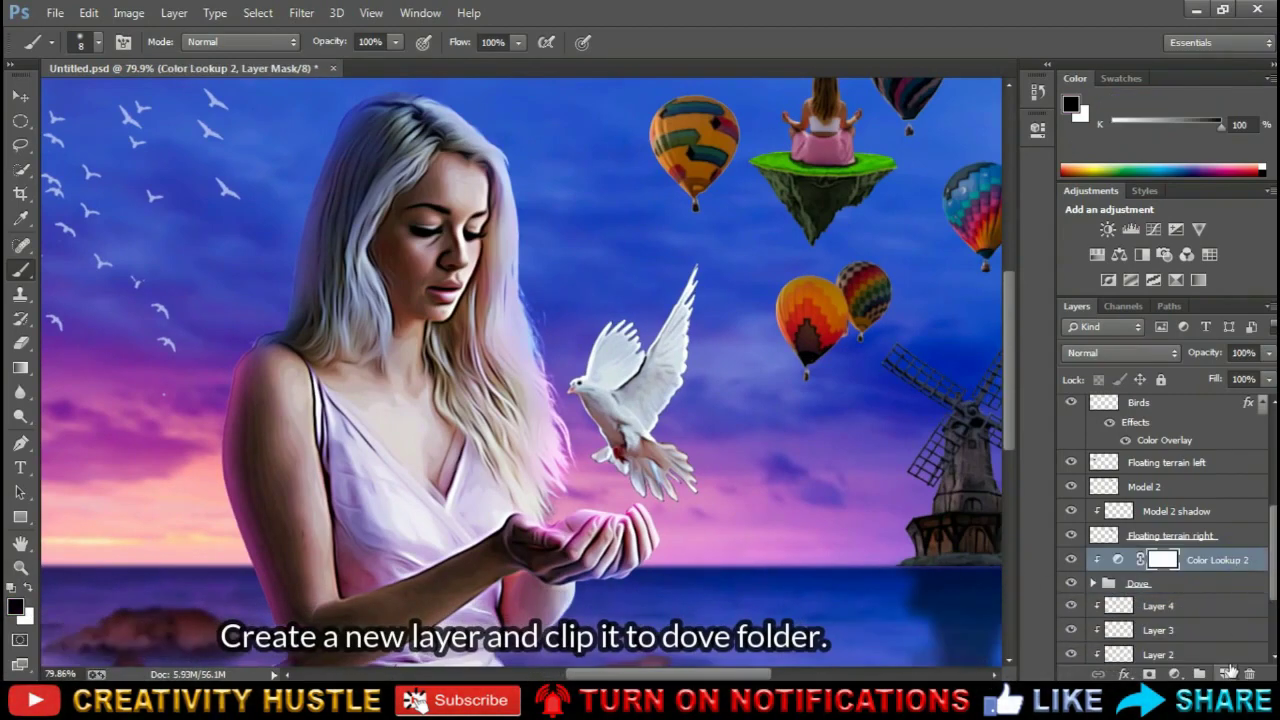
{"action": "left_click", "coordinate": [1228, 672]}
{"action": "right_click", "coordinate": [1214, 562]}
{"action": "left_click", "coordinate": [860, 334]}
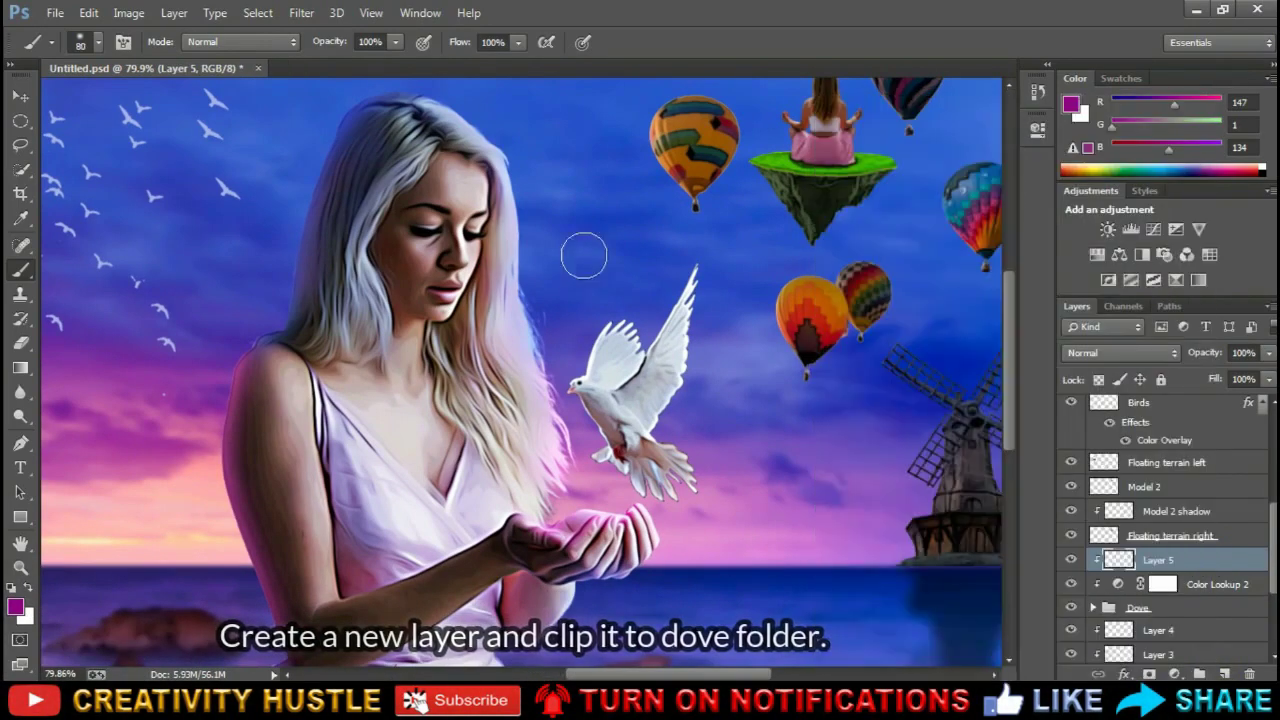
Paint a light purple glow over the dove's lower body, blended as Linear Dodge (Add)
{"action": "scroll", "coordinate": [584, 256], "scroll_direction": "up", "scroll_amount": 2}
{"action": "left_click", "coordinate": [522, 490], "text": "alt"}
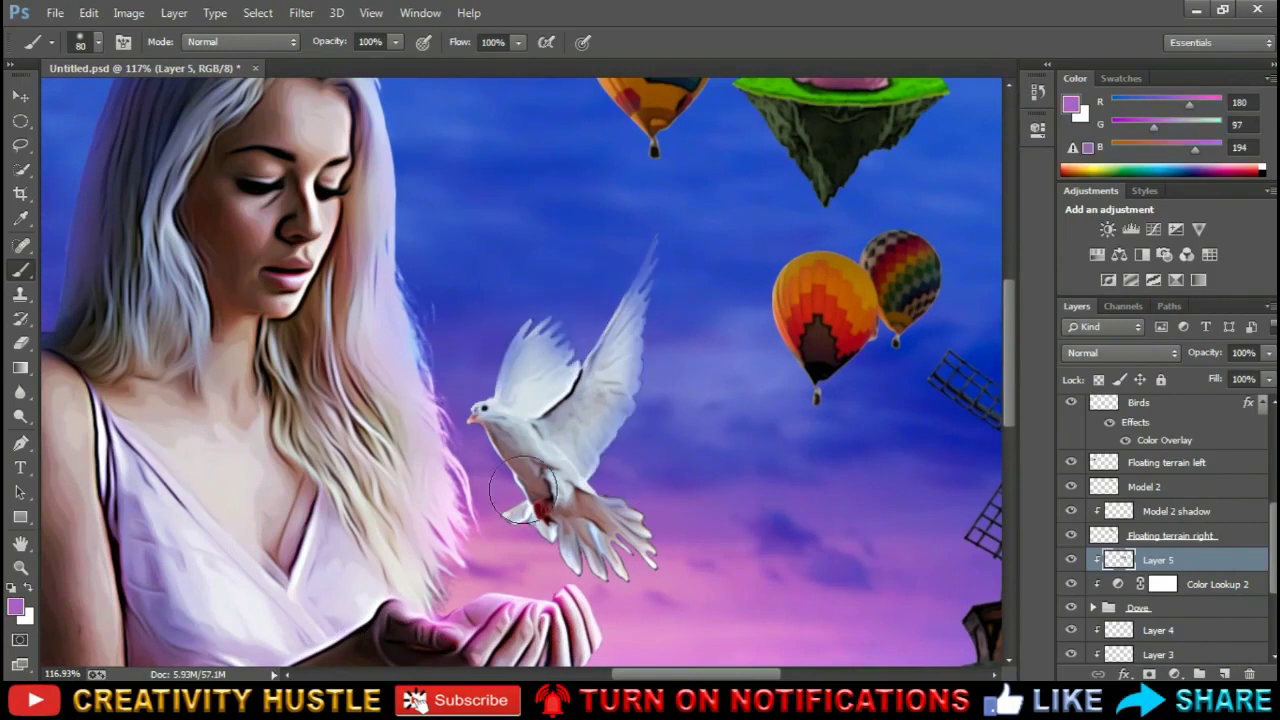
{"action": "mouse_move", "coordinate": [522, 490]}
{"action": "left_mouse_down"}
{"action": "mouse_move", "coordinate": [620, 608]}
{"action": "mouse_move", "coordinate": [614, 457]}
{"action": "left_mouse_up"}
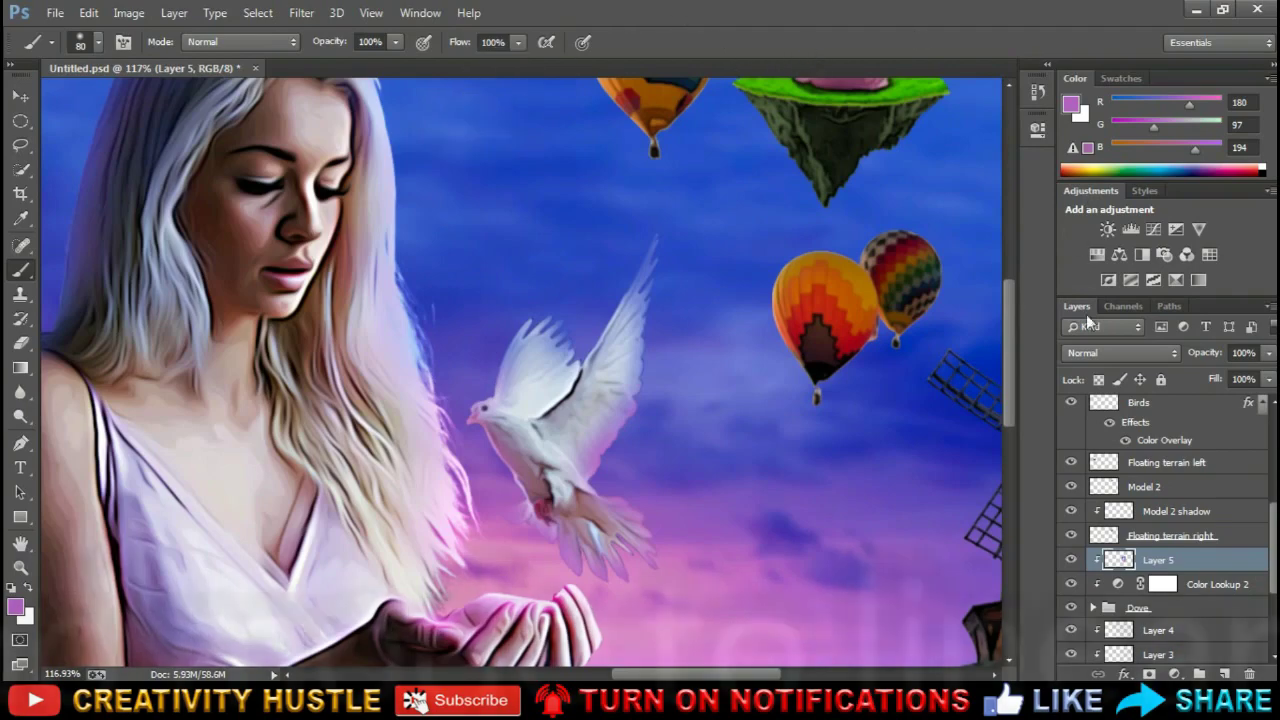
{"action": "left_click", "coordinate": [1105, 350]}
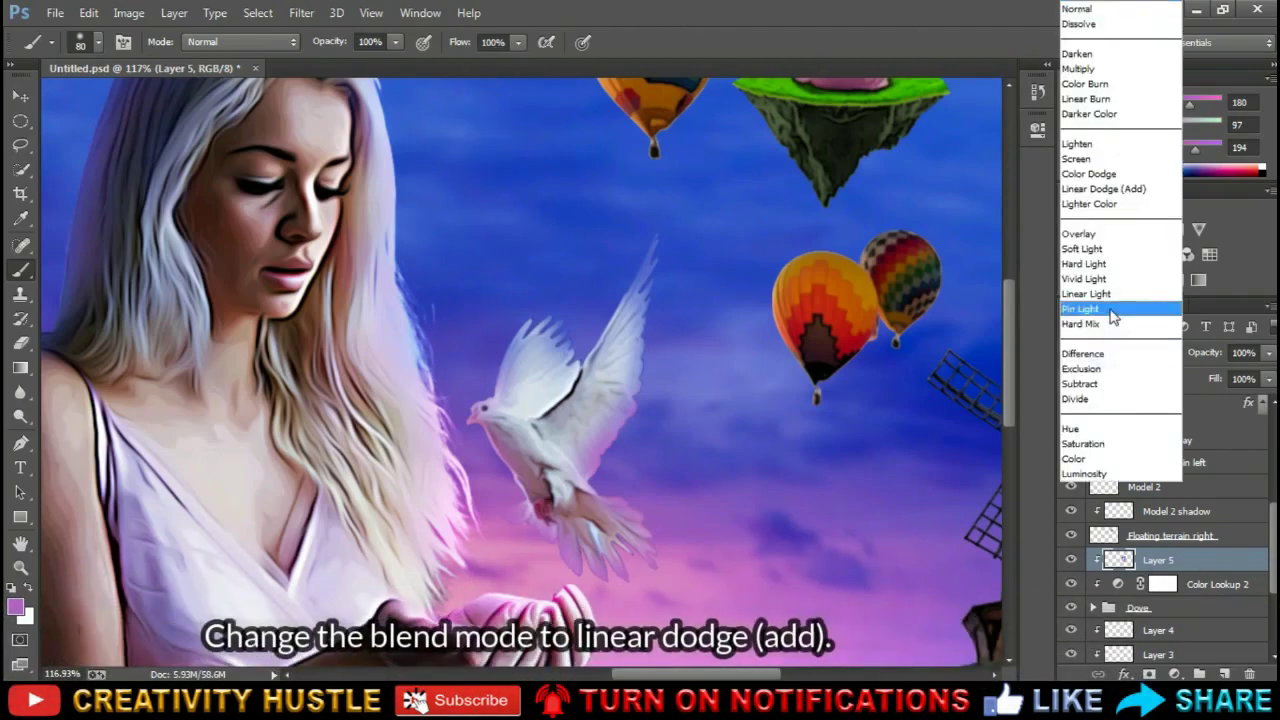
{"action": "left_click", "coordinate": [1103, 189]}
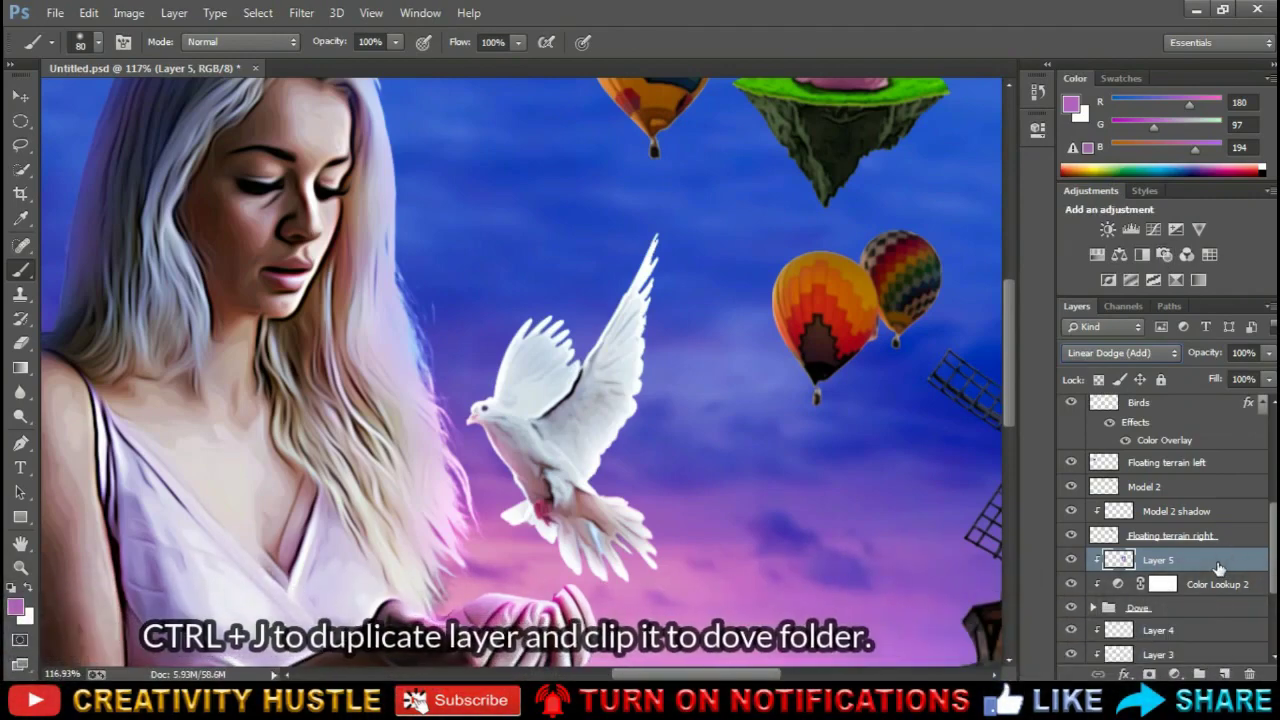
Duplicate the dove glow as Layer 5 copy, clipped to the Dove folder and blended as Hard Light
{"action": "key", "text": "ctrl+j"}
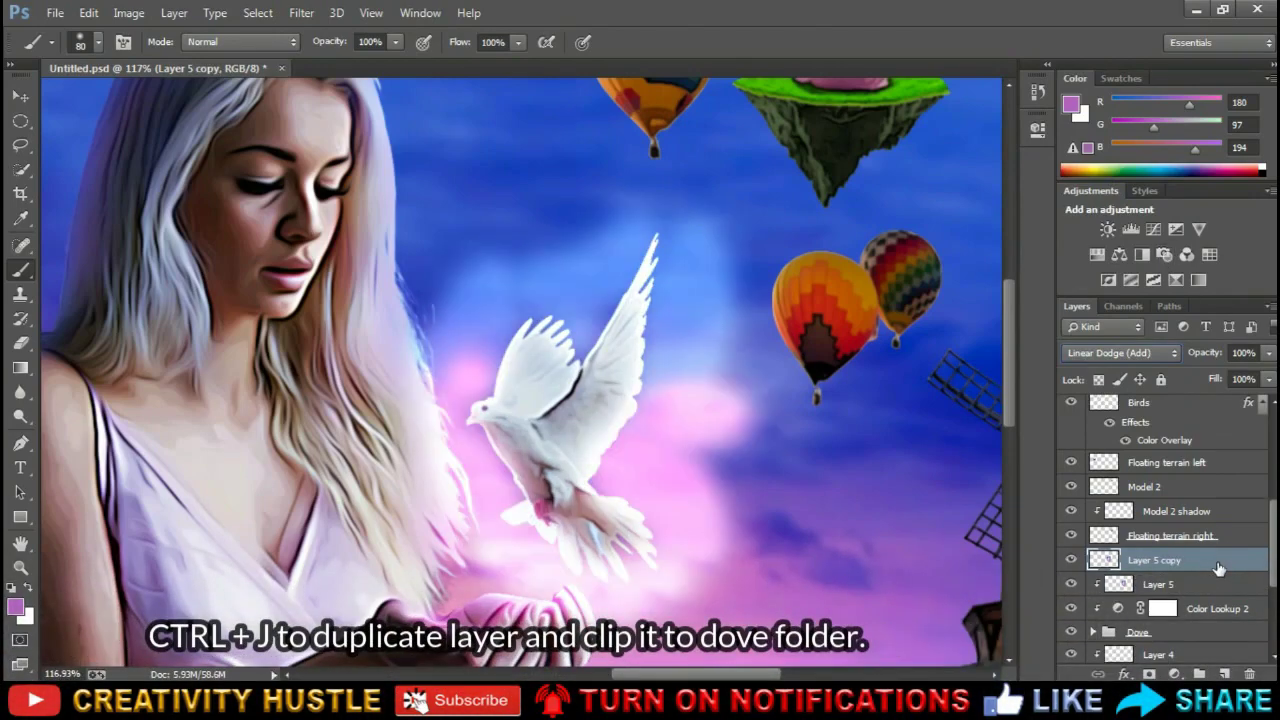
{"action": "right_click", "coordinate": [1216, 568]}
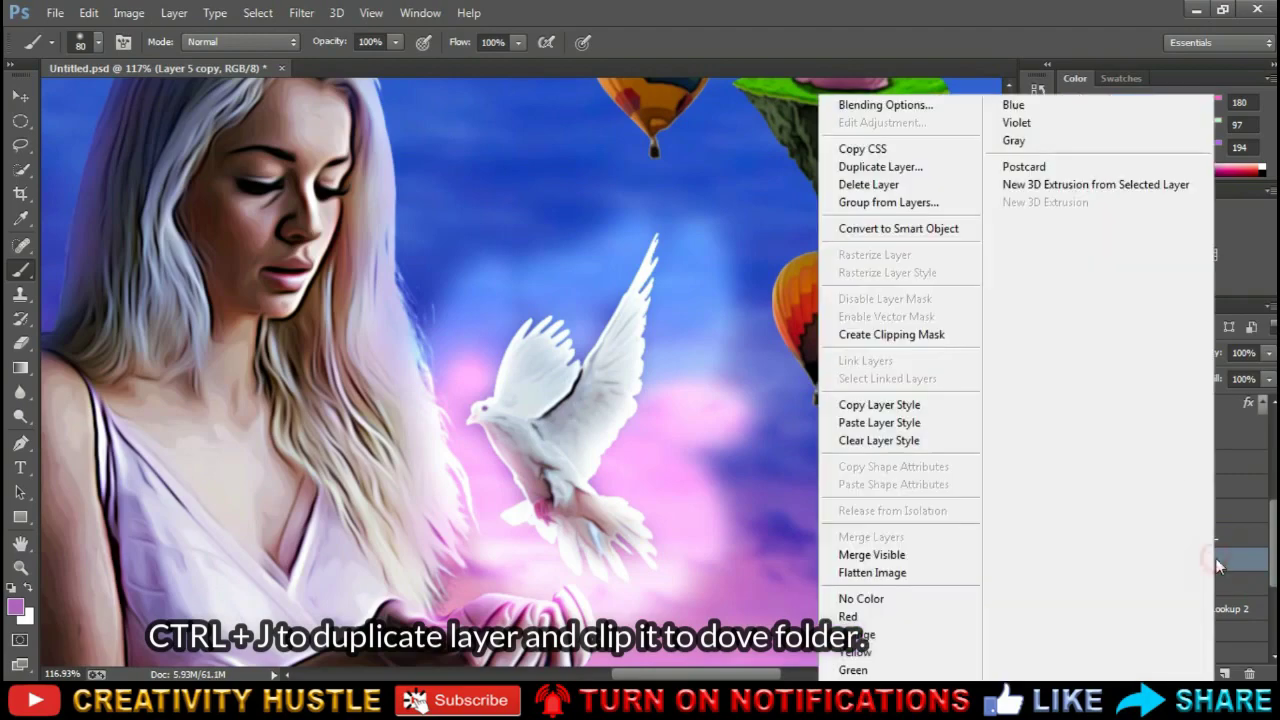
{"action": "left_click", "coordinate": [938, 335]}
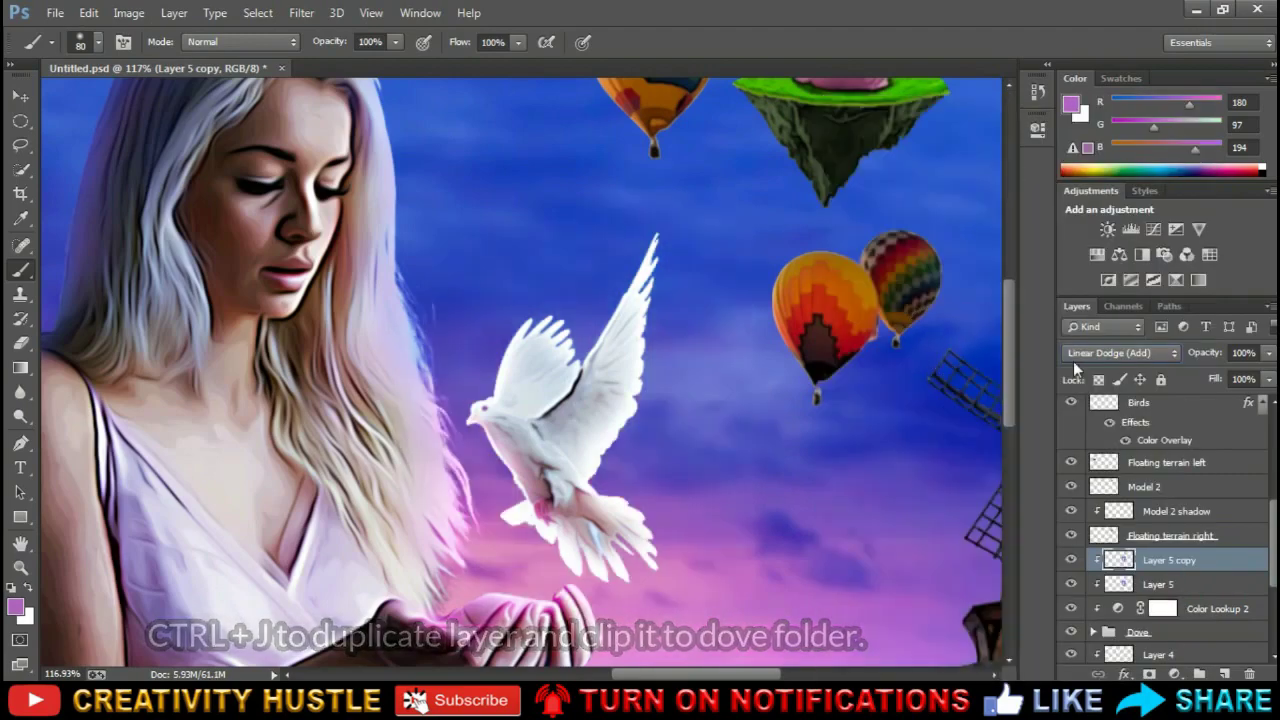
{"action": "left_click", "coordinate": [1160, 352]}
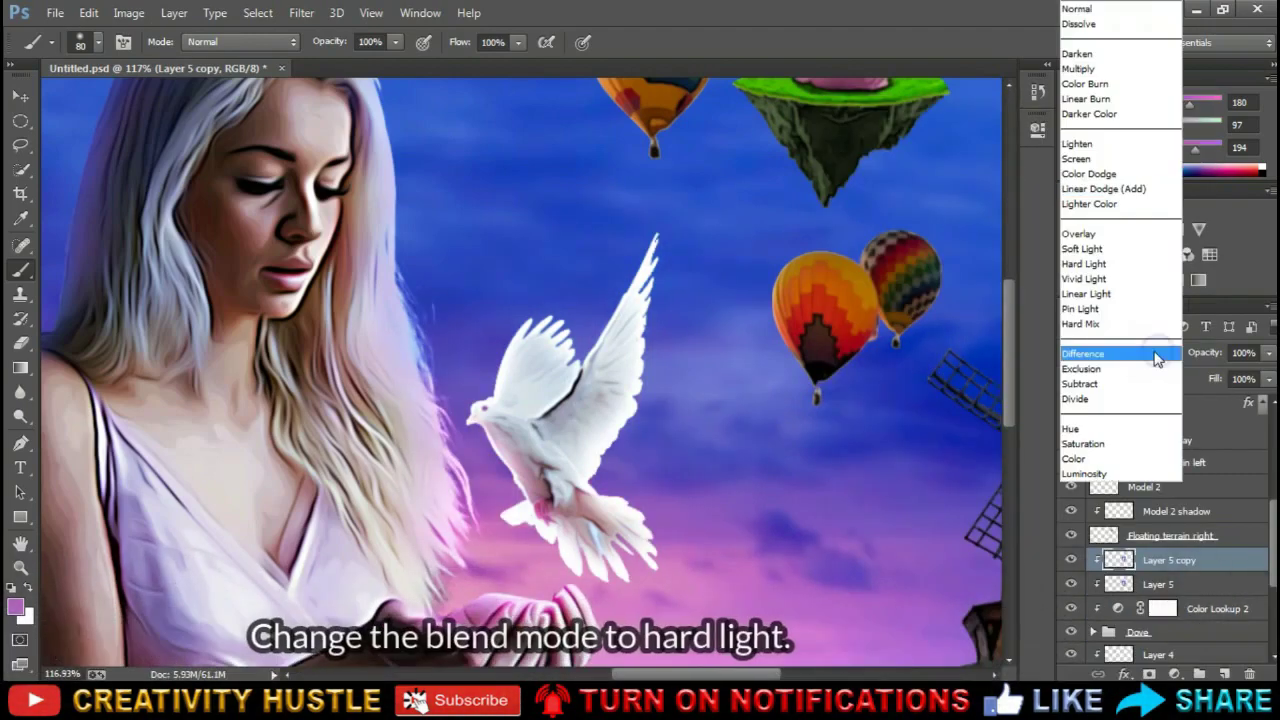
{"action": "left_click", "coordinate": [1122, 265]}
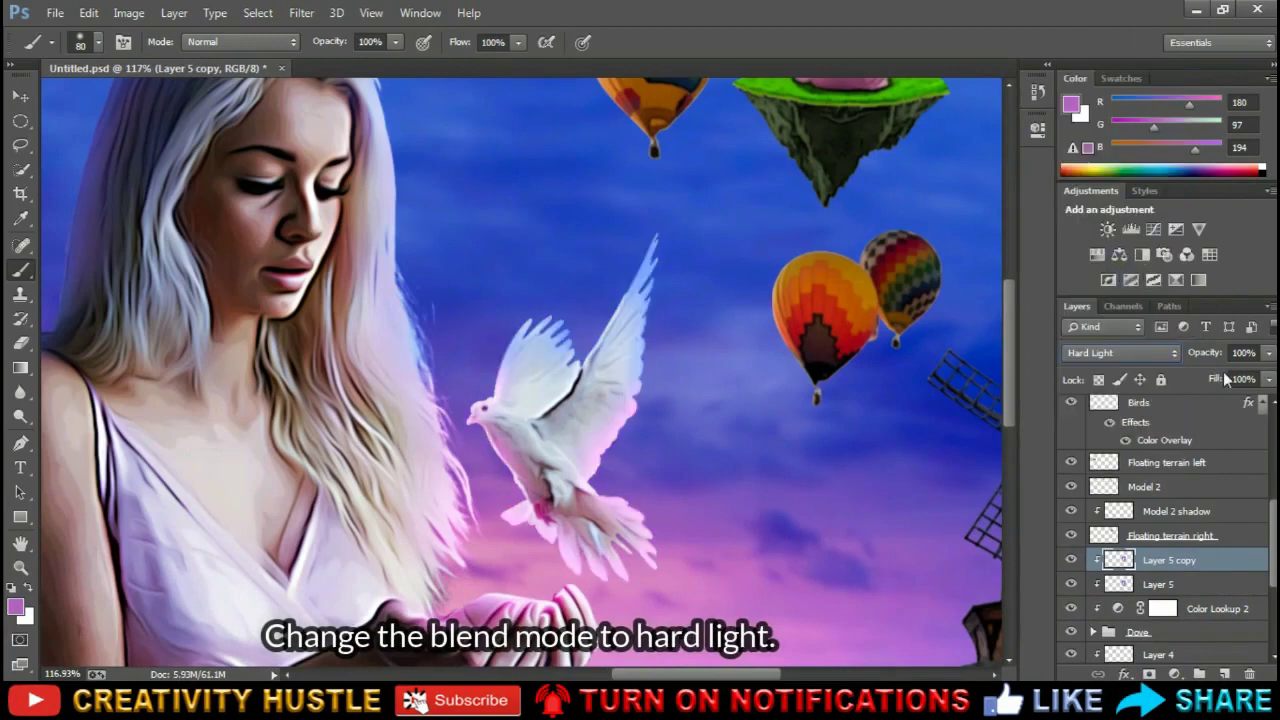
Set Layer 5 copy's opacity to 45% and fit the whole composite in the window
{"action": "left_click", "coordinate": [1250, 352]}
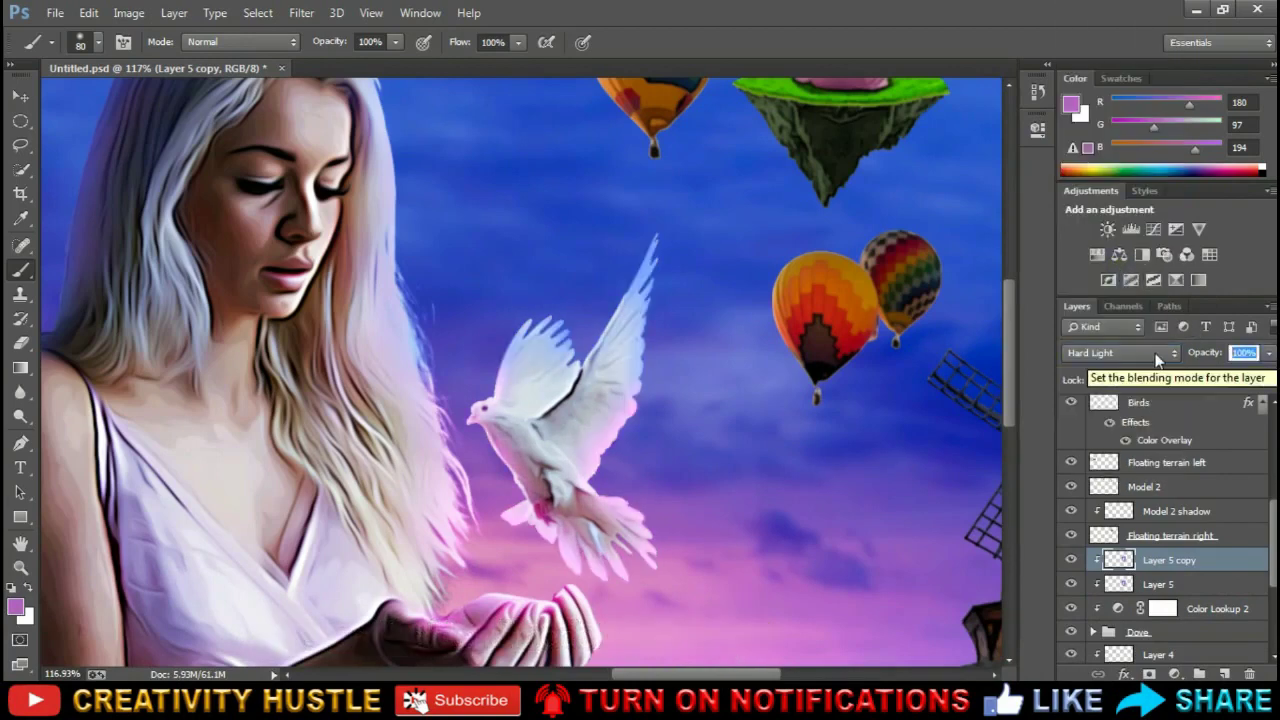
{"action": "type", "text": "30"}
{"action": "key", "text": "BackSpace"}
{"action": "key", "text": "BackSpace"}
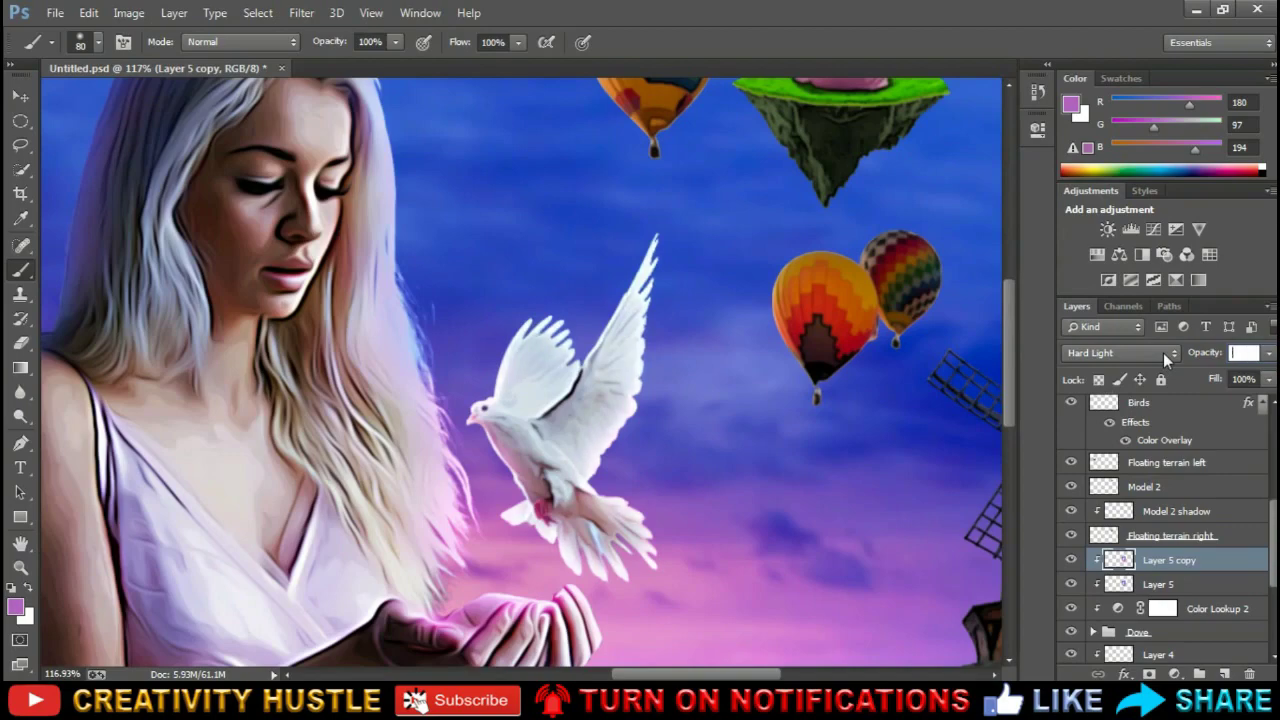
{"action": "type", "text": "45"}
{"action": "key", "text": "Return"}
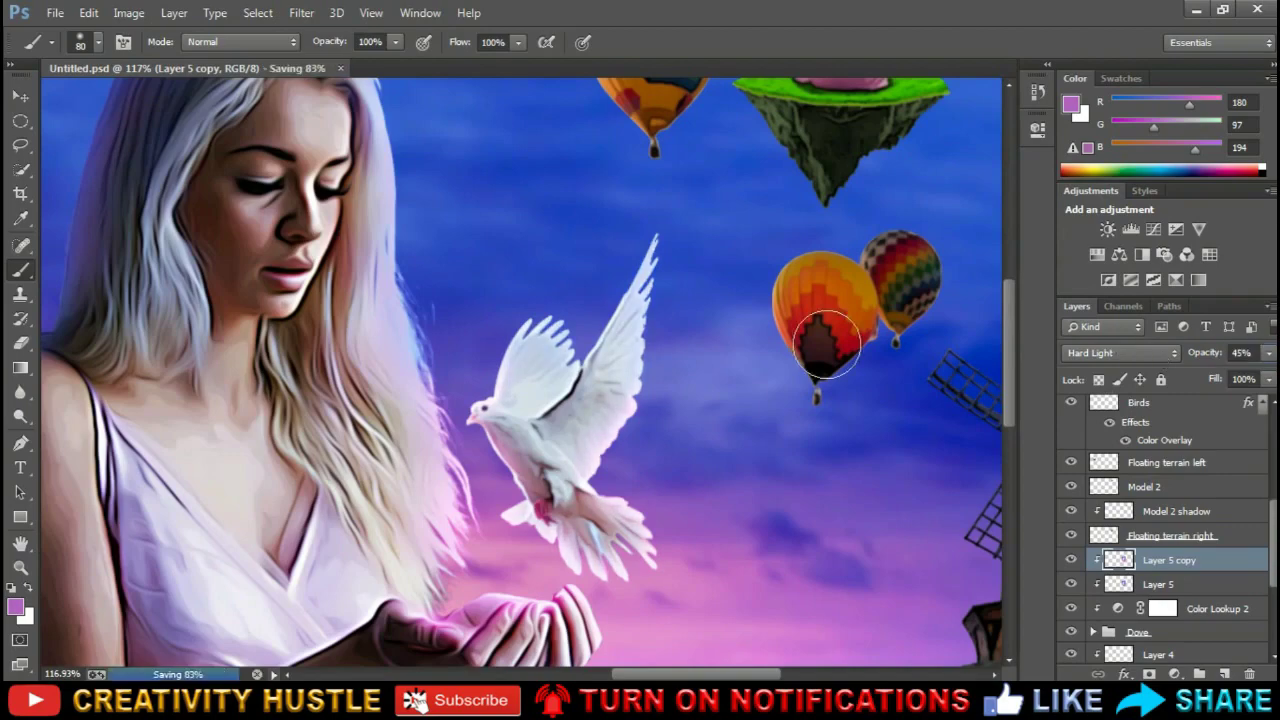
{"action": "key", "text": "ctrl+0"}
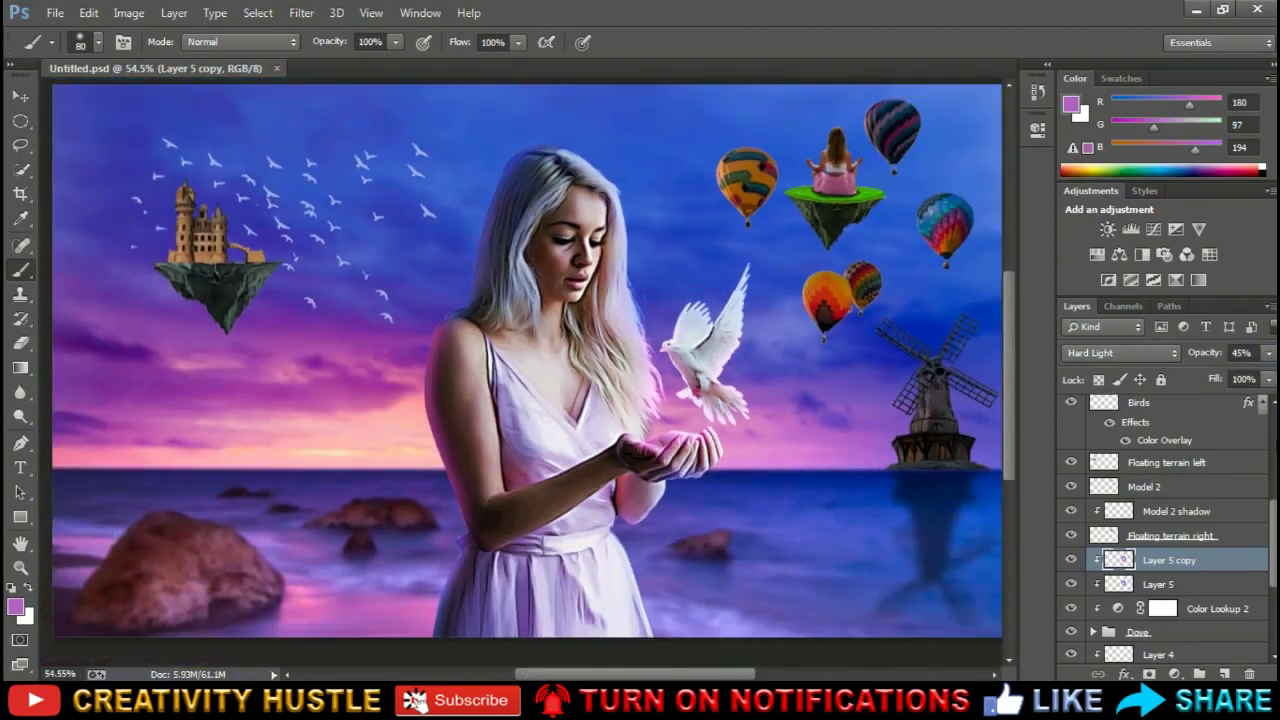
Add a Vibrance adjustment layer above the top layer with vibrance +11 and saturation +25
{"action": "scroll", "coordinate": [1200, 480], "scroll_direction": "up", "scroll_amount": 5}
{"action": "scroll", "coordinate": [1200, 480], "scroll_direction": "up", "scroll_amount": 3}
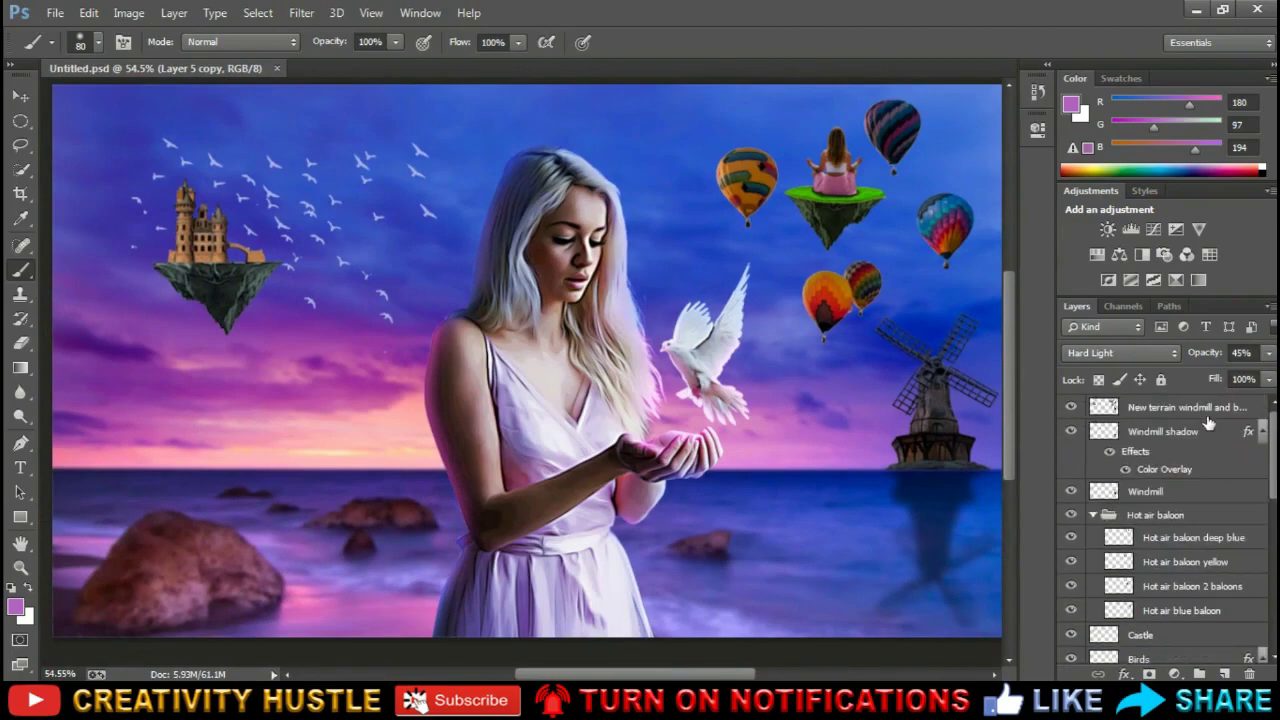
{"action": "left_click", "coordinate": [1210, 409]}
{"action": "left_click", "coordinate": [1174, 674]}
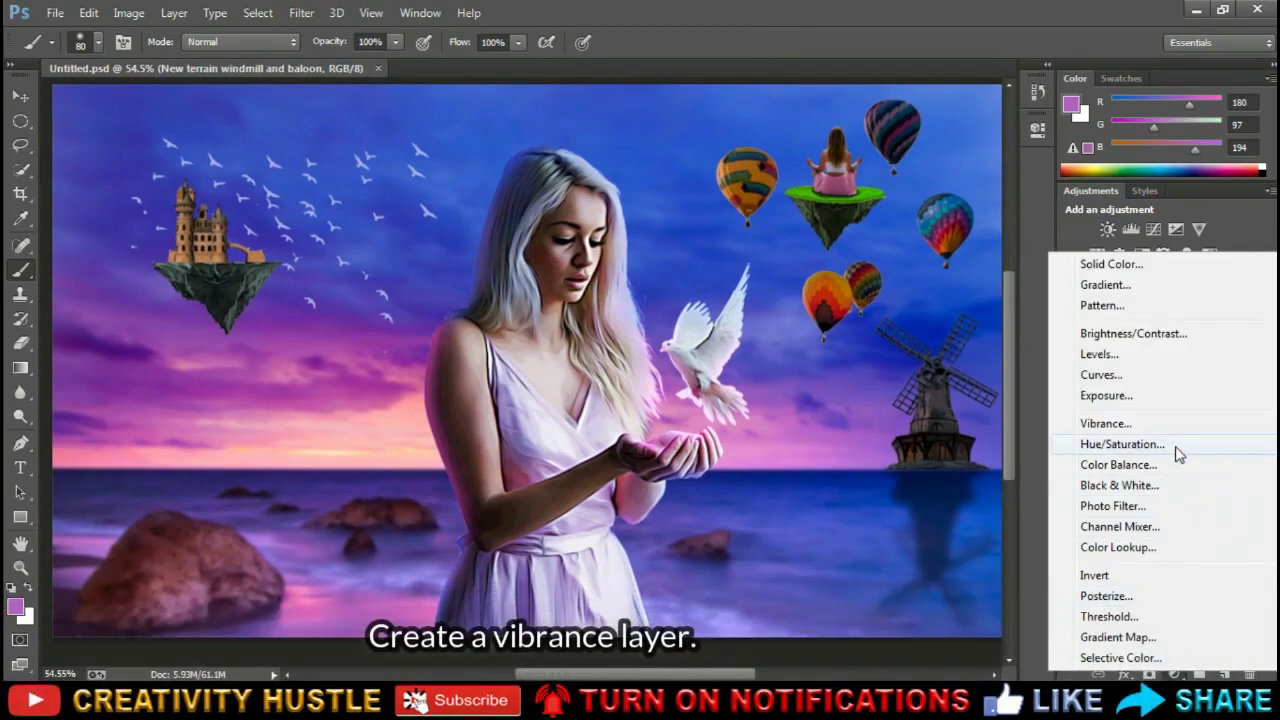
{"action": "left_click", "coordinate": [1170, 423]}
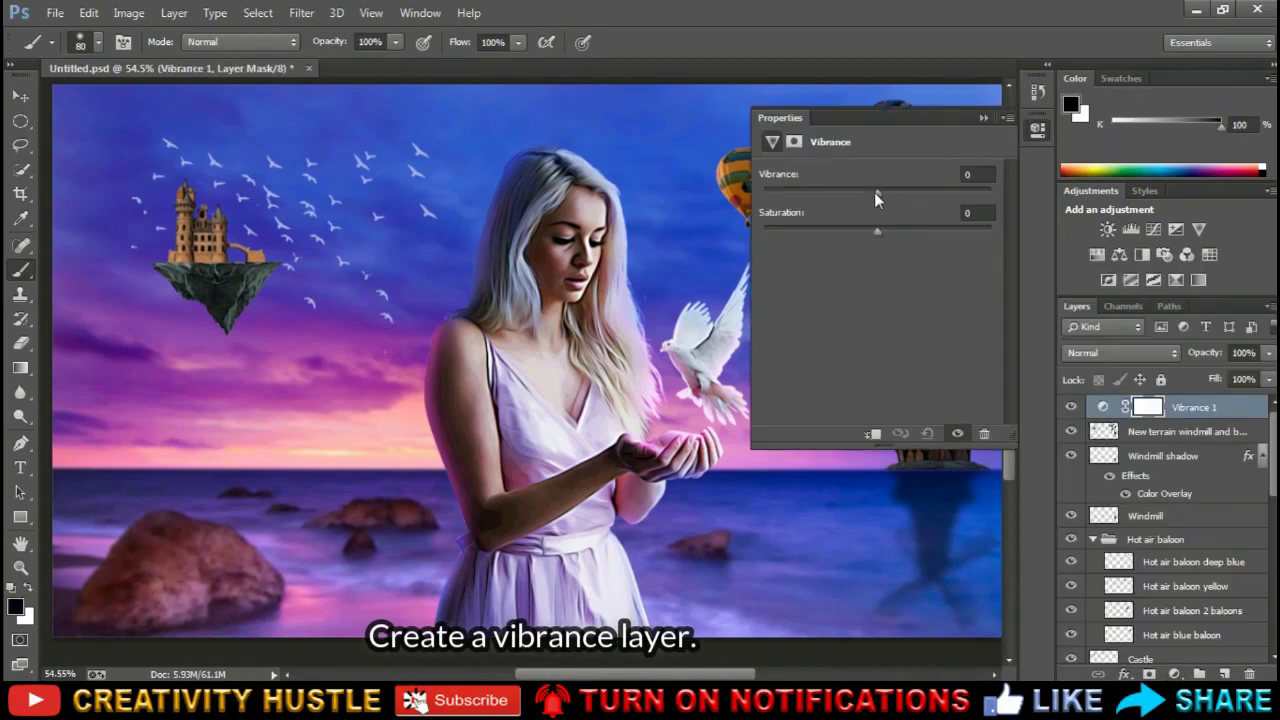
{"action": "mouse_move", "coordinate": [876, 192]}
{"action": "left_mouse_down"}
{"action": "mouse_move", "coordinate": [889, 189]}
{"action": "mouse_move", "coordinate": [885, 236]}
{"action": "mouse_move", "coordinate": [909, 240]}
{"action": "left_mouse_up"}
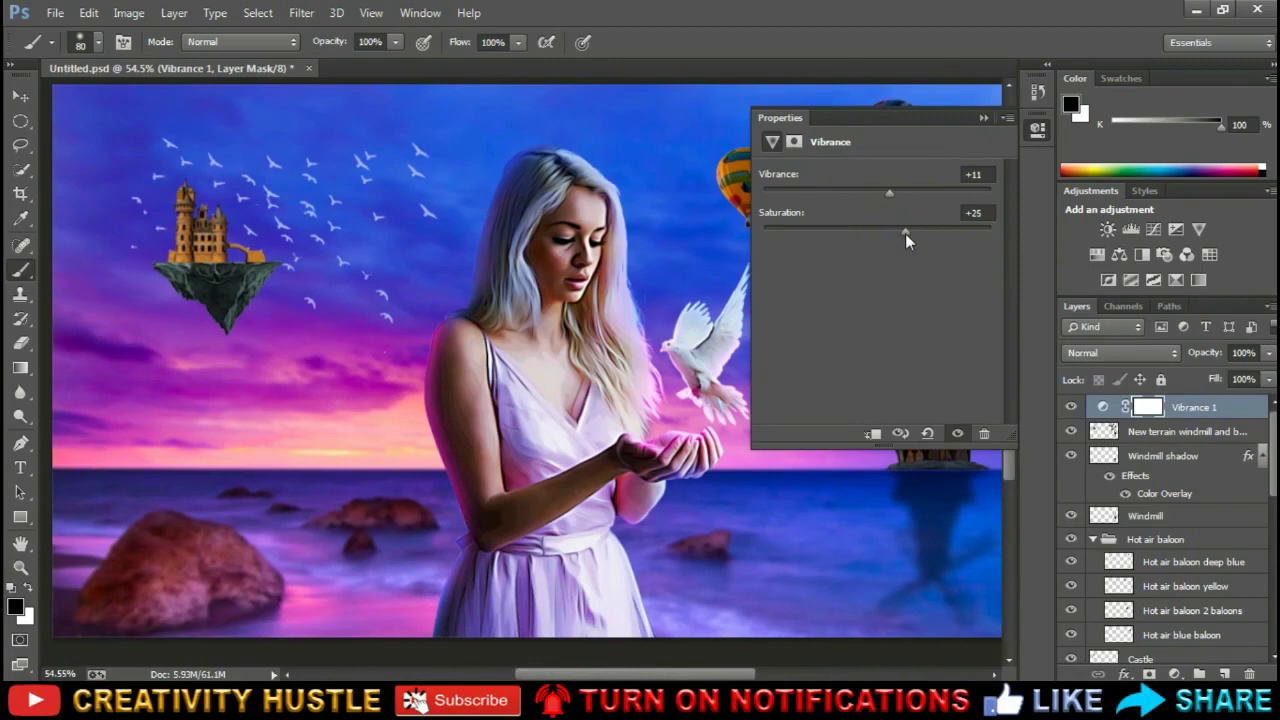
{"action": "left_click", "coordinate": [1038, 128]}
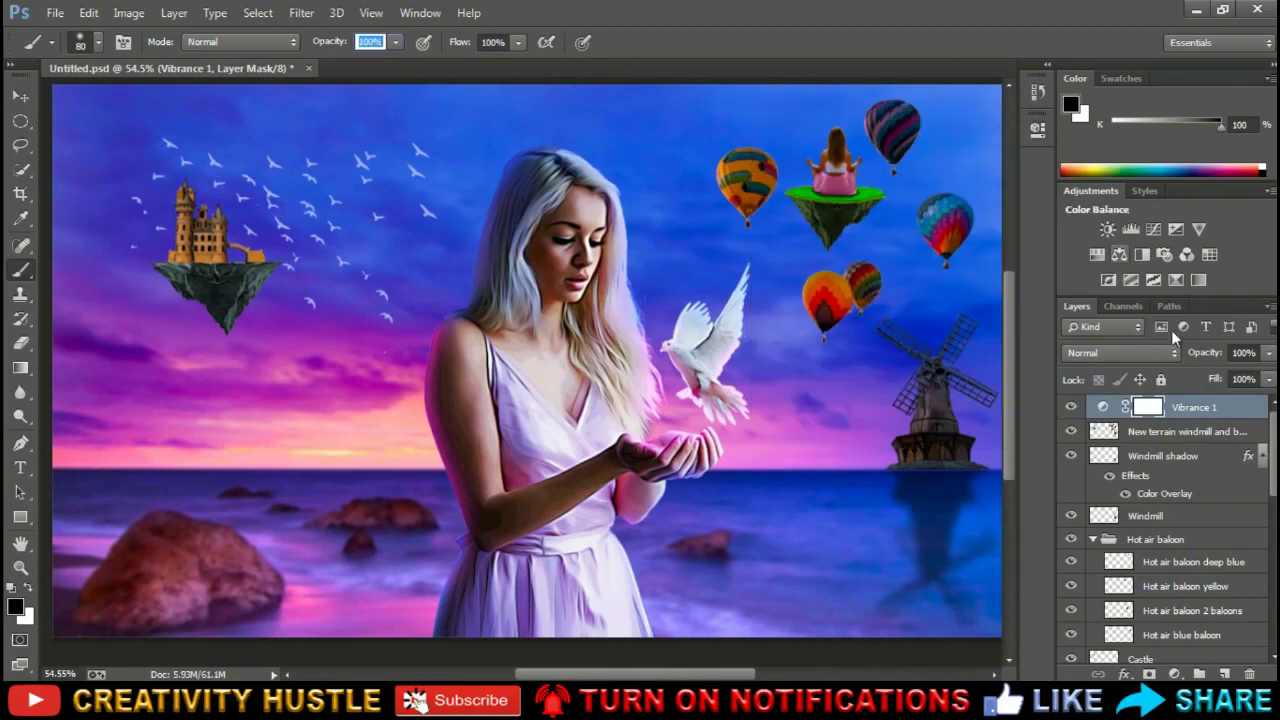
Add a Color Balance adjustment layer tinting the midtones to +7, -17, +13
{"action": "left_click", "coordinate": [1174, 674]}
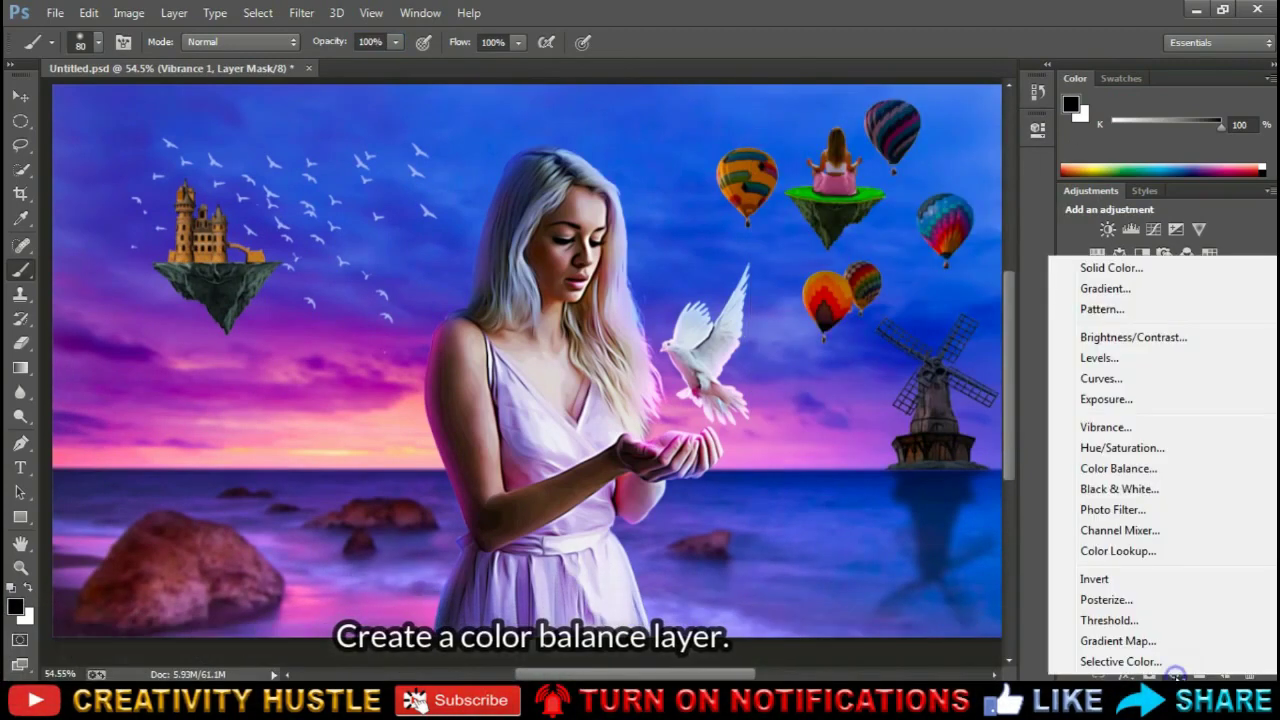
{"action": "left_click", "coordinate": [1118, 468]}
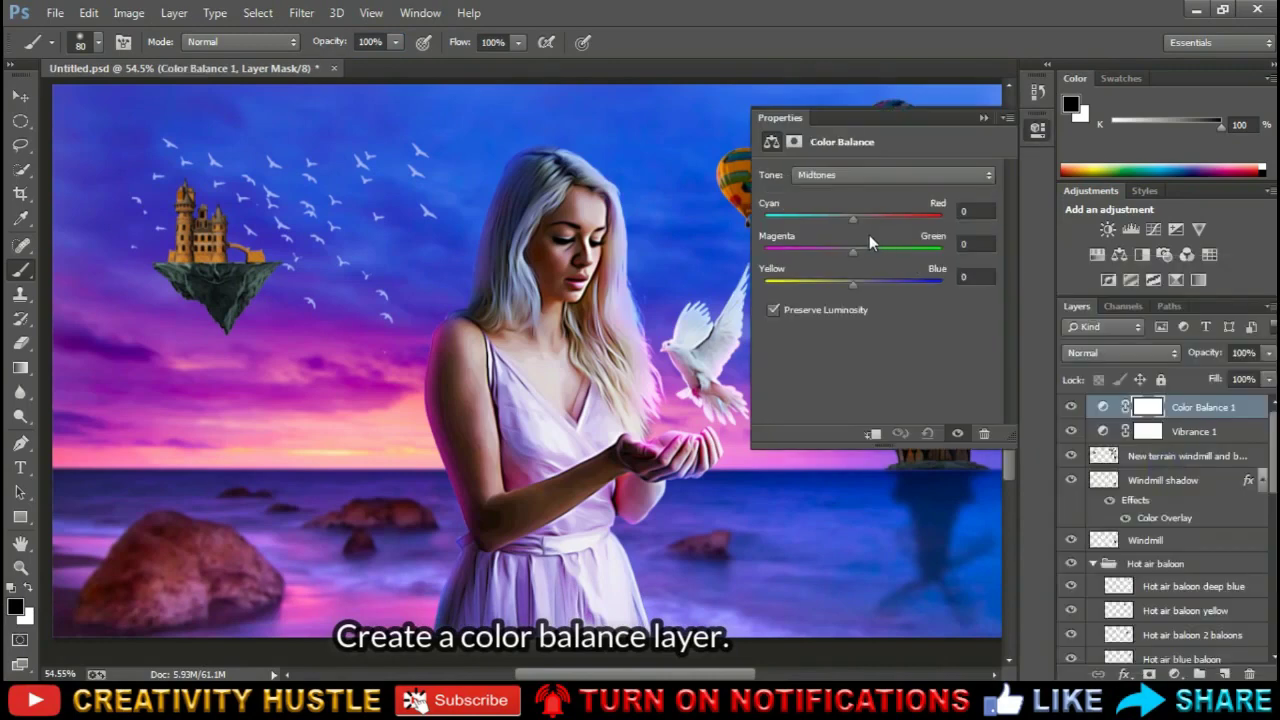
{"action": "left_click_drag", "start_coordinate": [856, 245], "coordinate": [835, 255]}
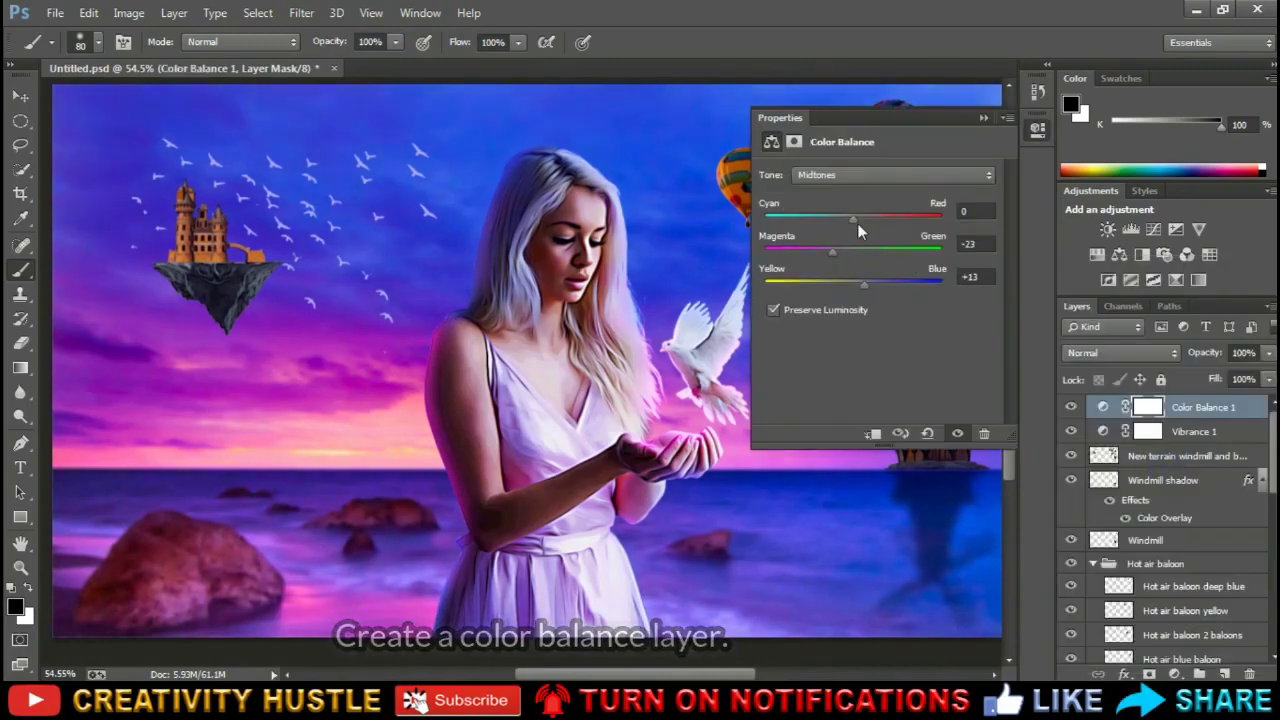
{"action": "mouse_move", "coordinate": [854, 219]}
{"action": "left_mouse_down"}
{"action": "mouse_move", "coordinate": [866, 219]}
{"action": "mouse_move", "coordinate": [839, 251]}
{"action": "mouse_move", "coordinate": [859, 220]}
{"action": "left_mouse_up"}
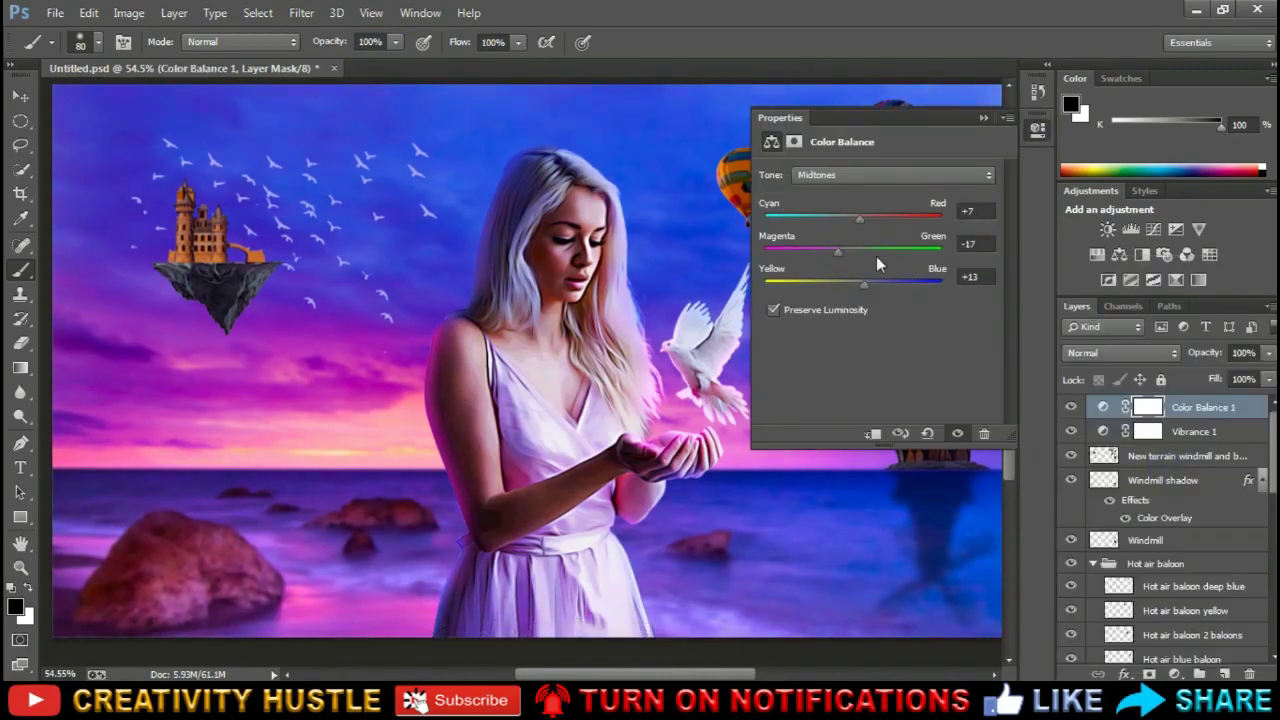
{"action": "left_click", "coordinate": [1038, 128]}
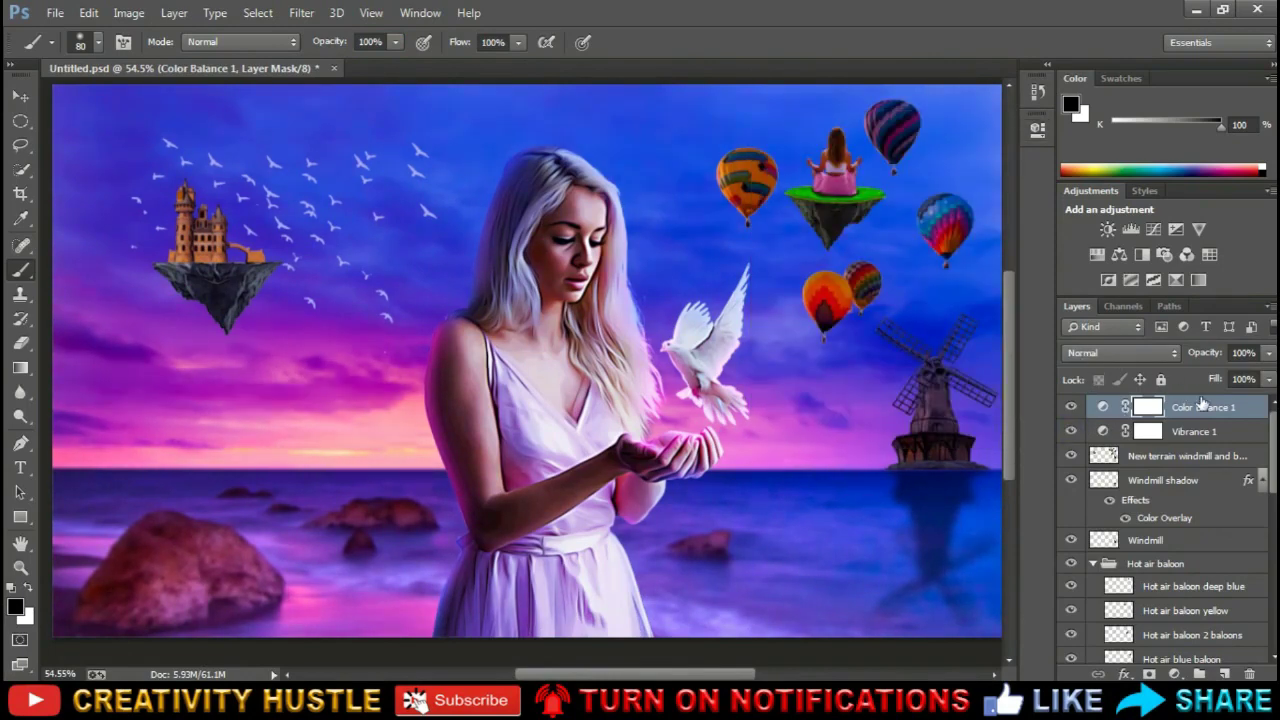
{"action": "left_click", "coordinate": [1250, 415]}
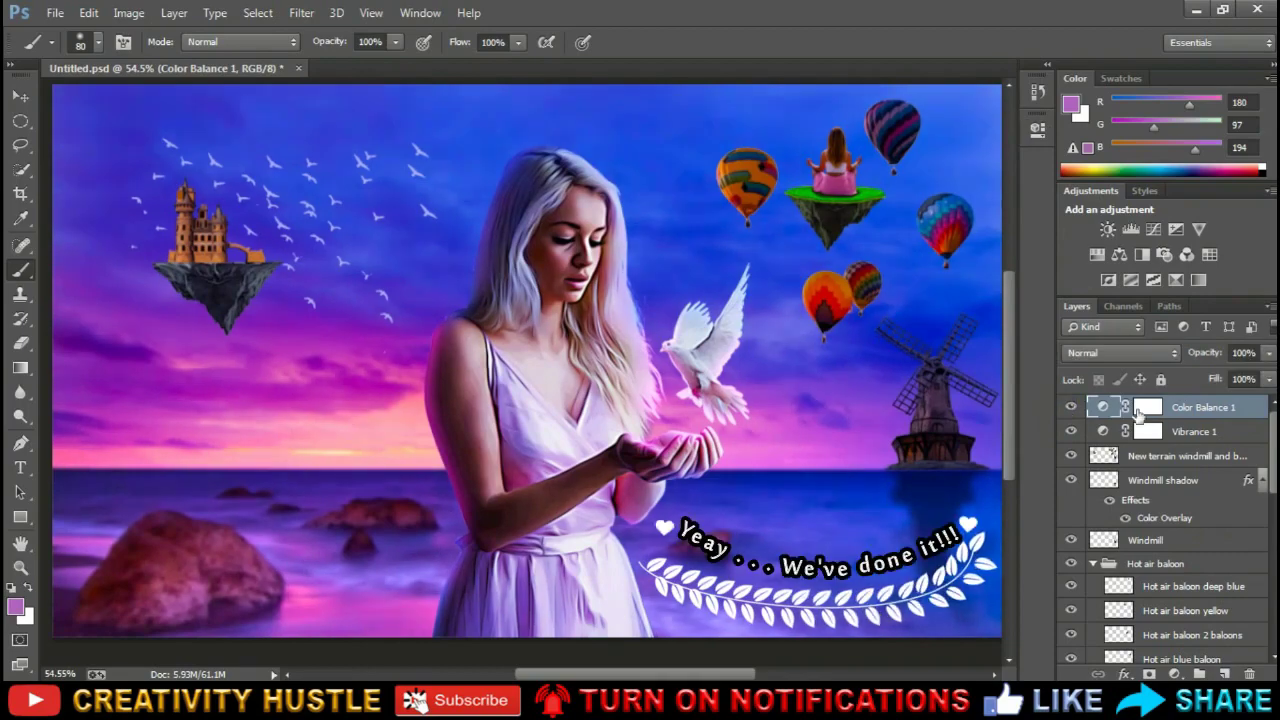